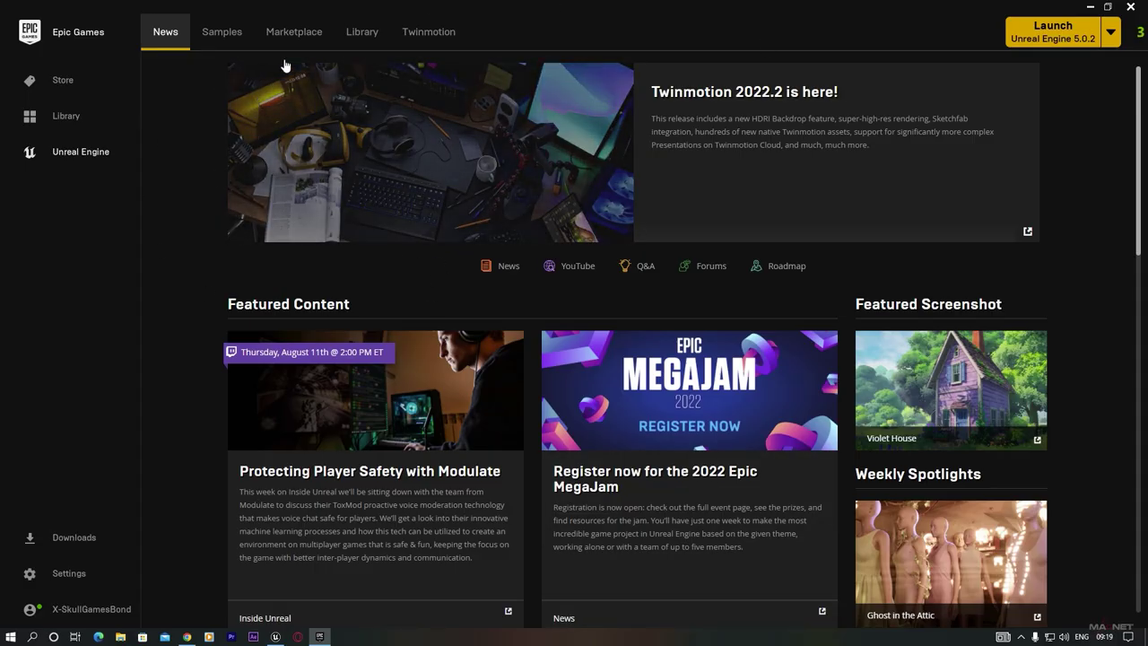
Find the Rural Australia pack in the marketplace's Permanently Free Collection and look at its add-to-project options
left_click(314, 36)
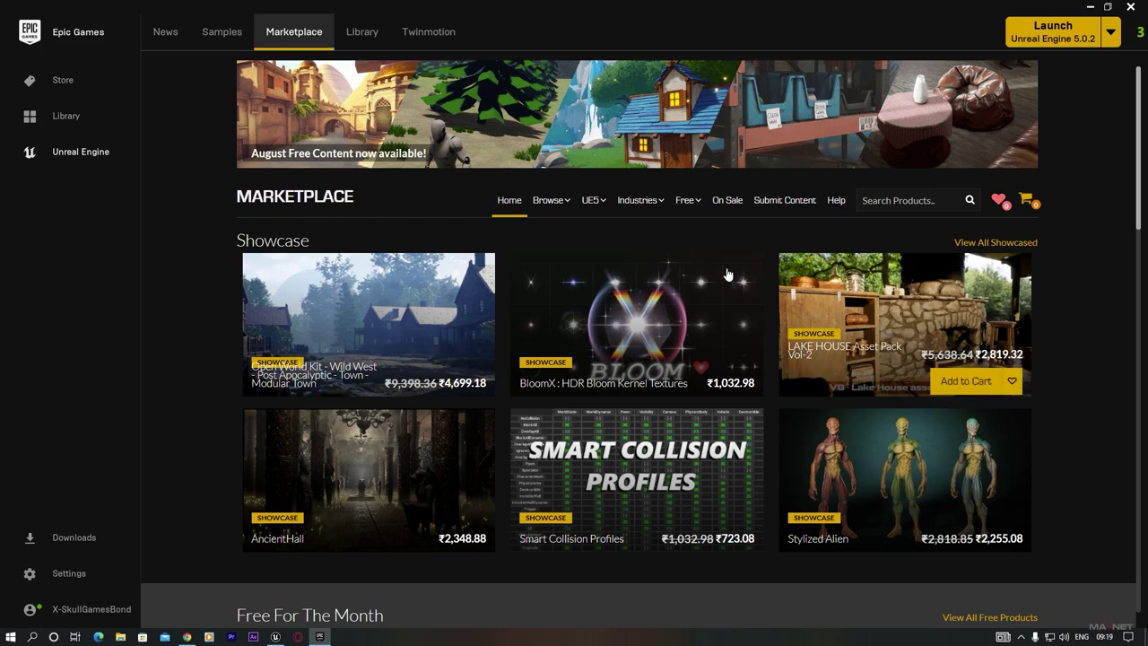
left_click(695, 203)
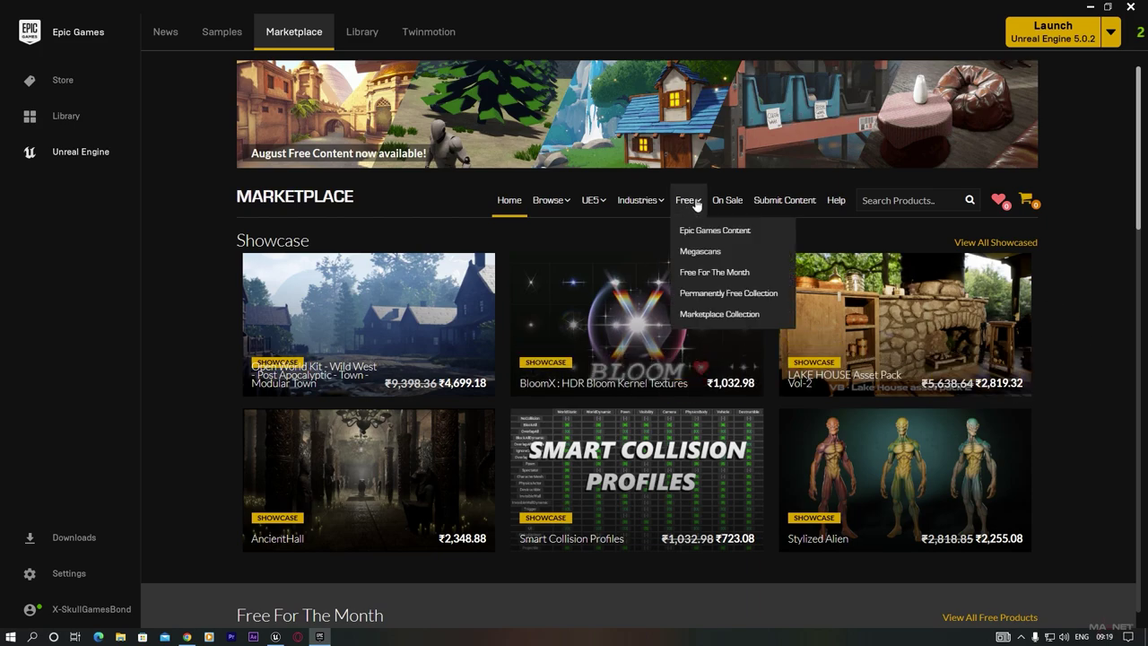
left_click(748, 301)
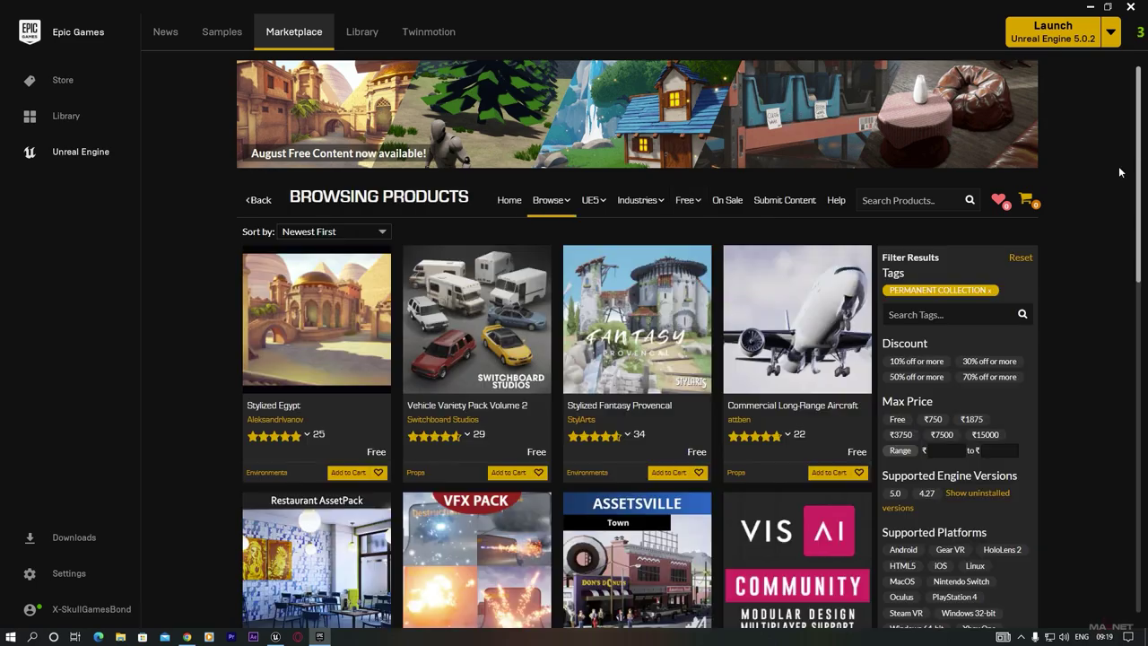
scroll(1137, 235, "down", 3)
scroll(1137, 234, "down", 7)
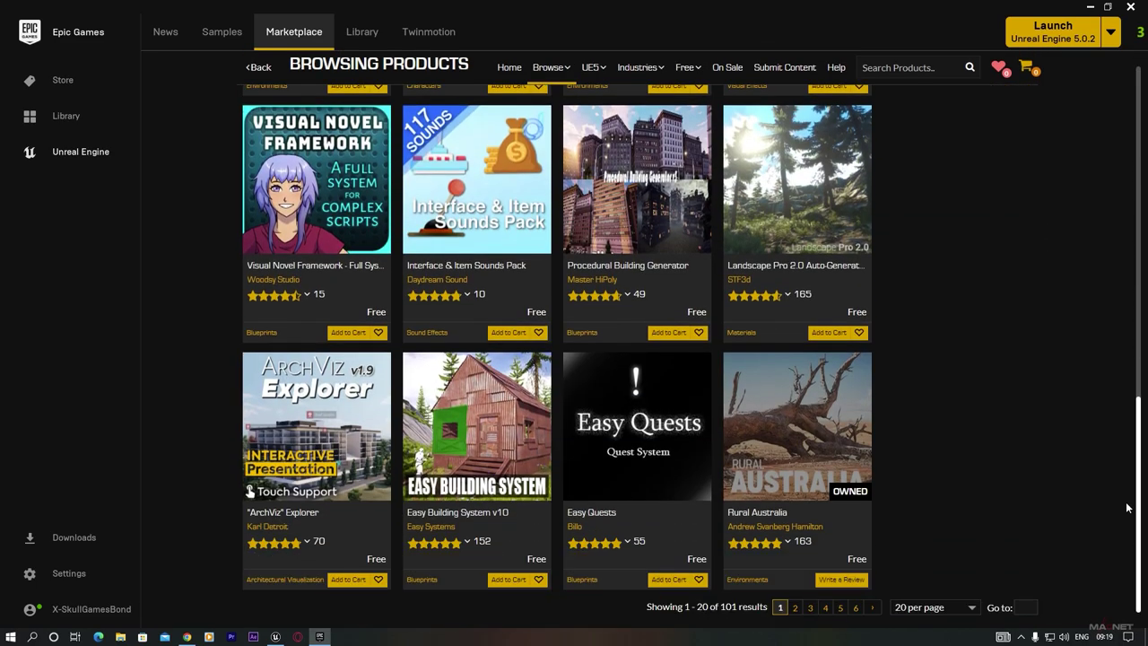
left_click(799, 432)
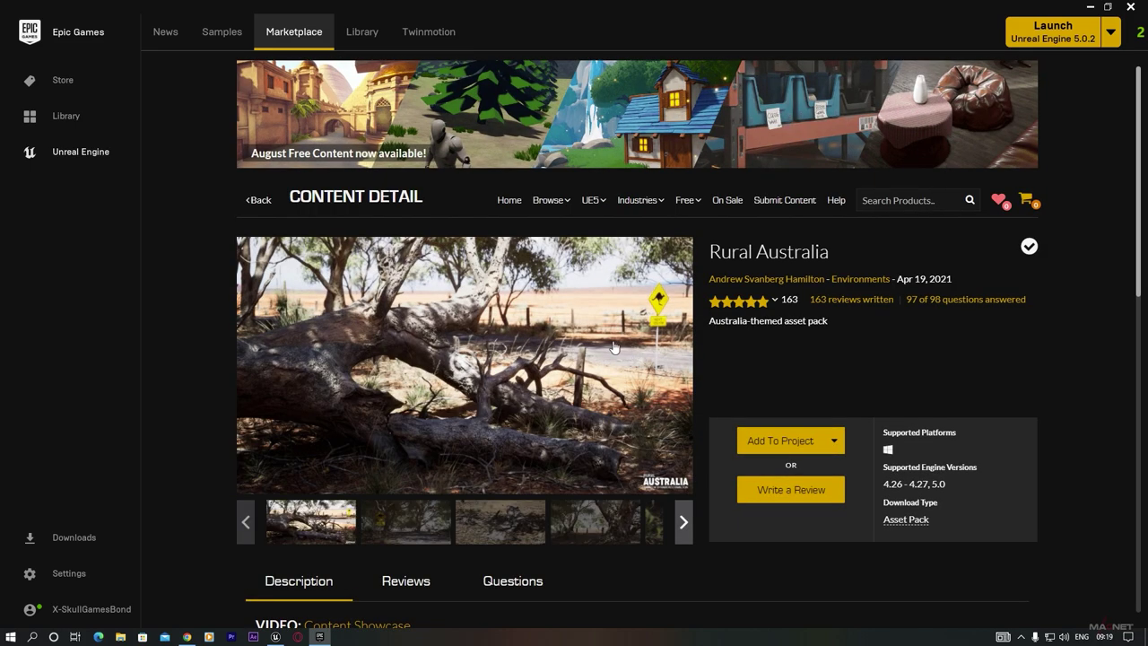
left_click(771, 446)
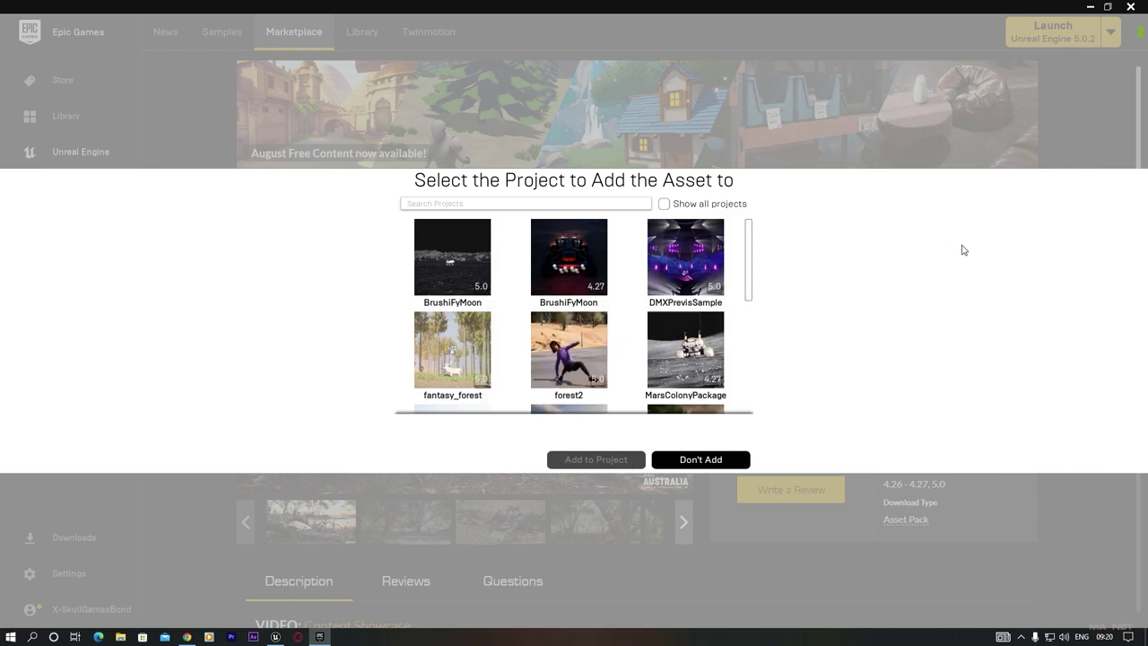
left_click(827, 144)
Find the Quarry Collections pack among the free Megascans content and look at its add-to-project options
mouse_move(690, 203)
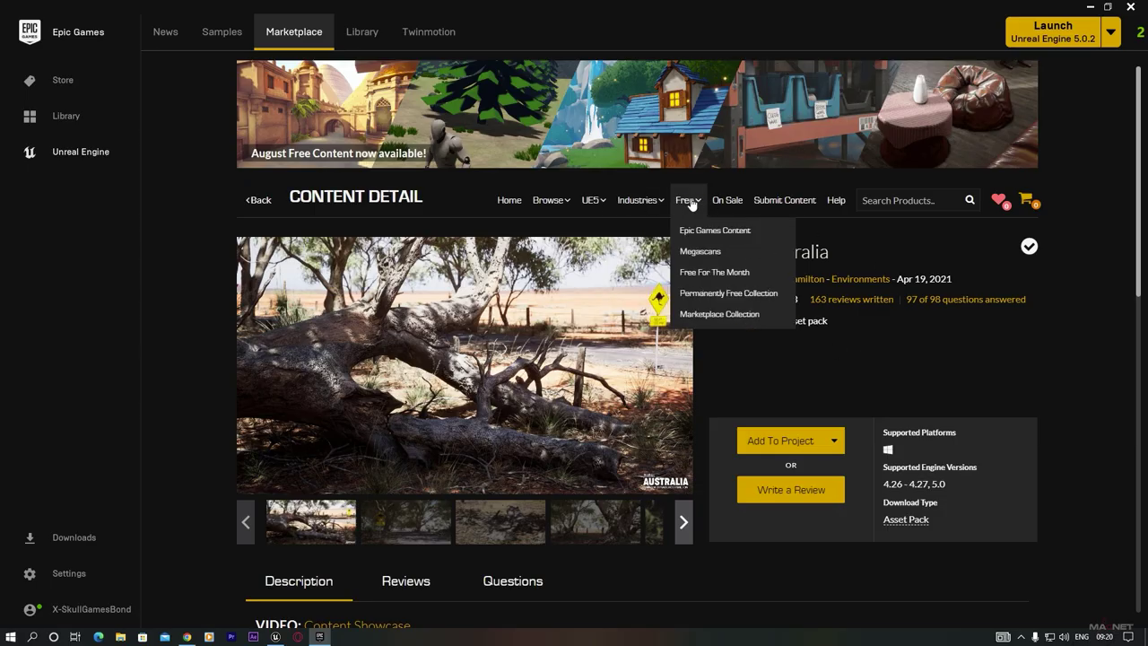
left_click(708, 252)
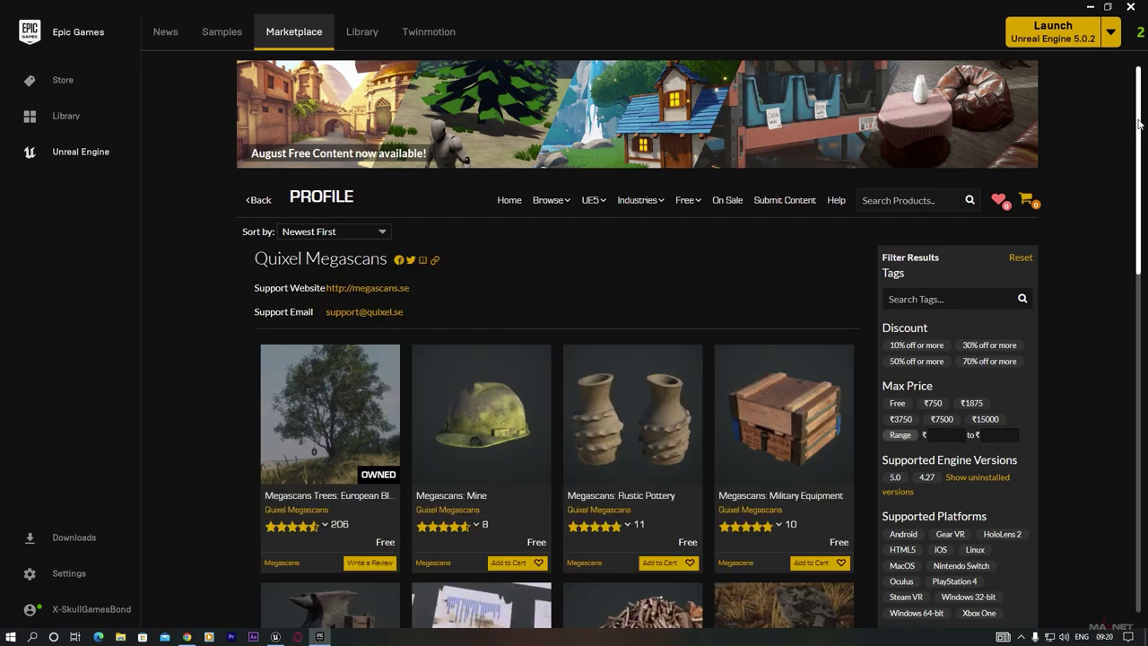
scroll(707, 252, "down", 5)
scroll(516, 321, "down", 1)
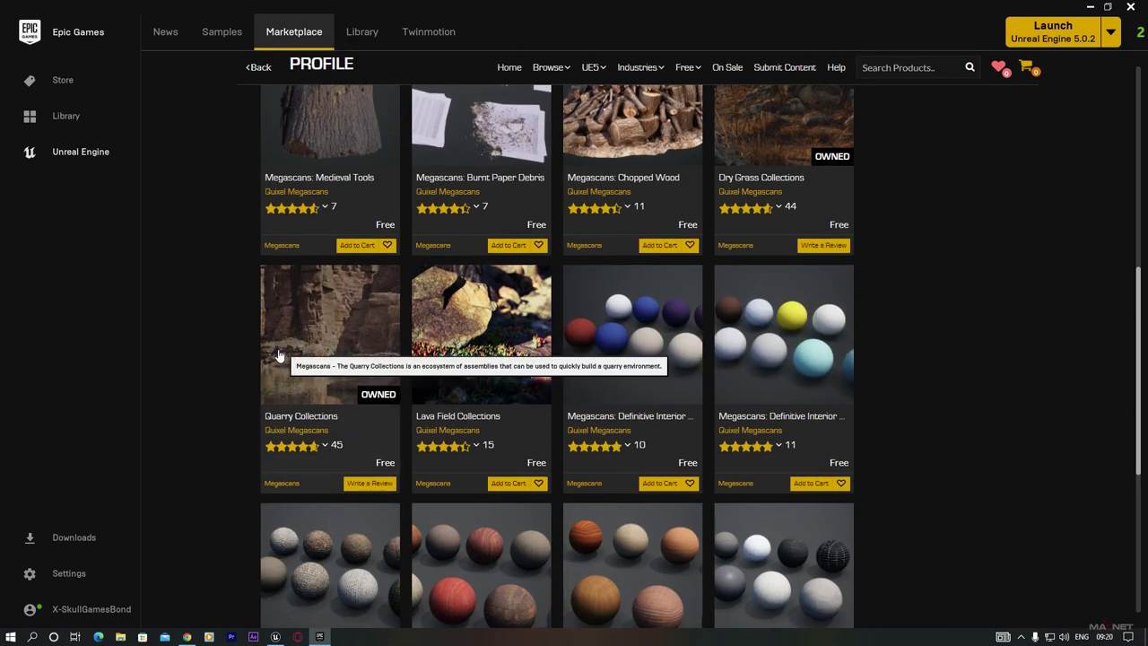
left_click(325, 341)
left_click(776, 443)
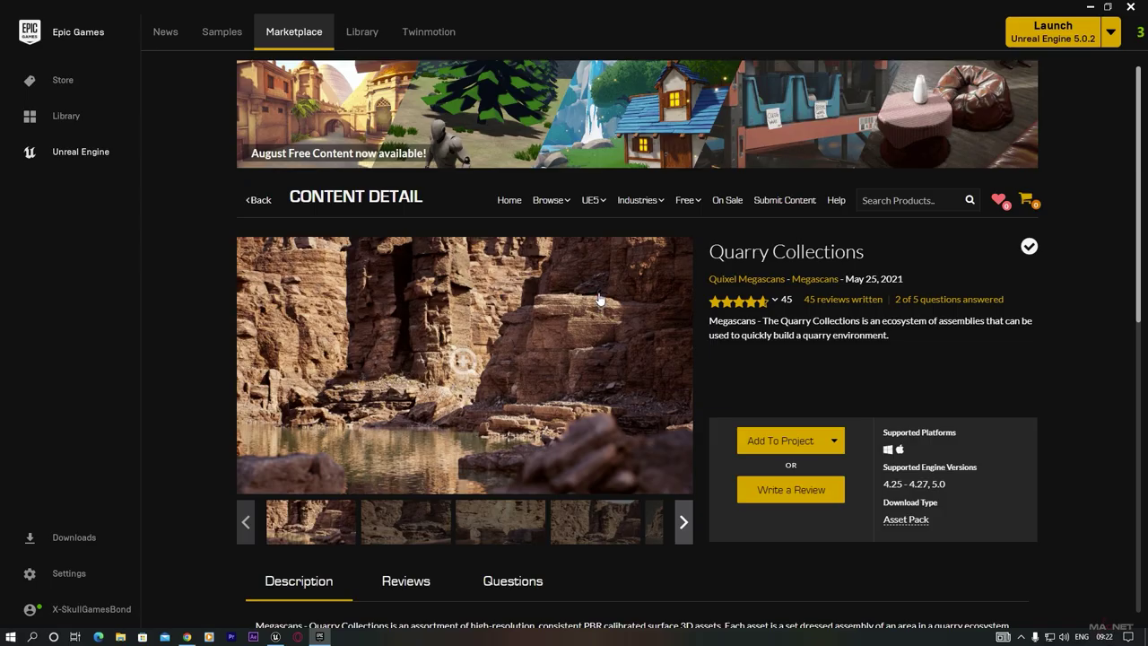
Find Temperate Vegetation: Fern Collection on page 2 of the Permanently Free Collection and look at its add-to-project options
mouse_move(700, 206)
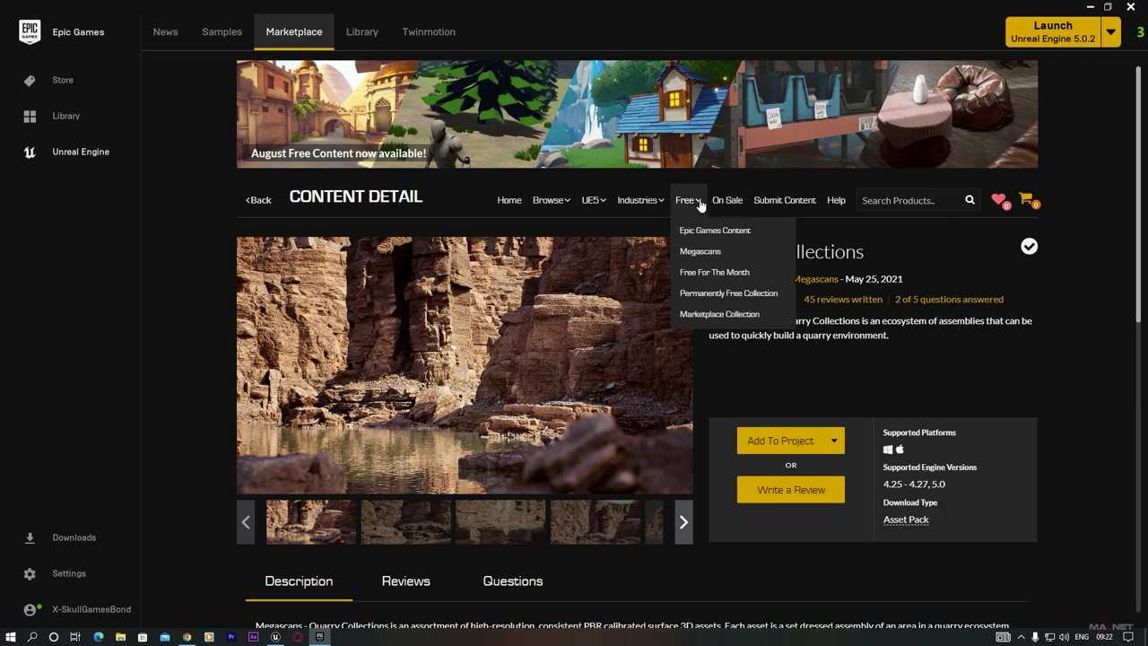
left_click(728, 294)
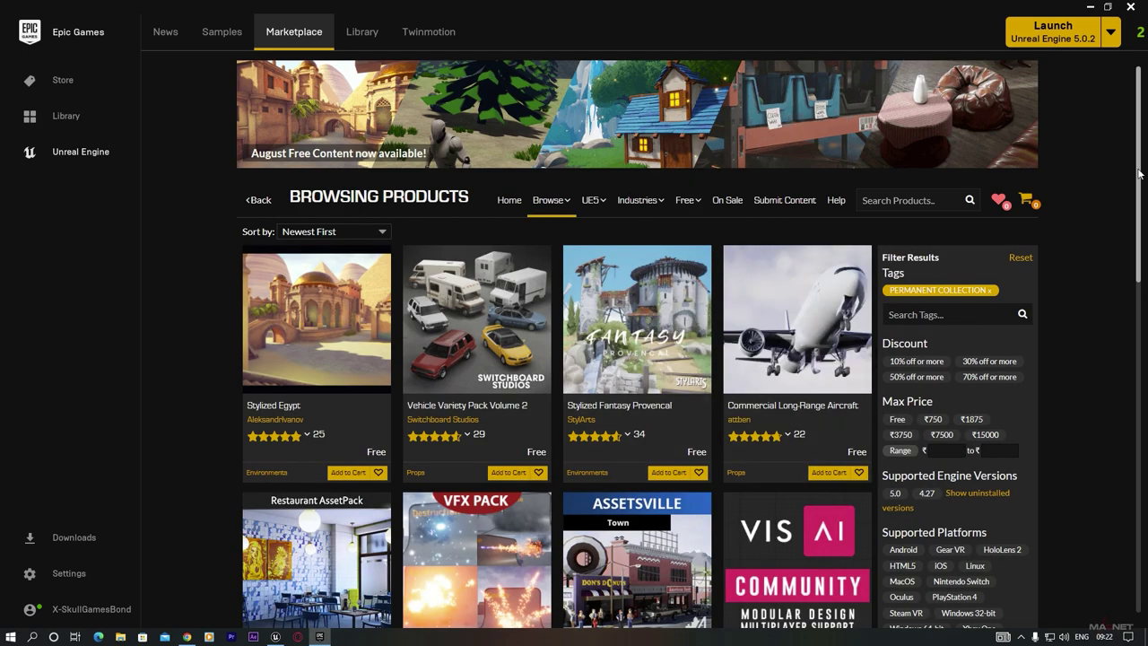
left_click_drag(1138, 174, 1138, 529)
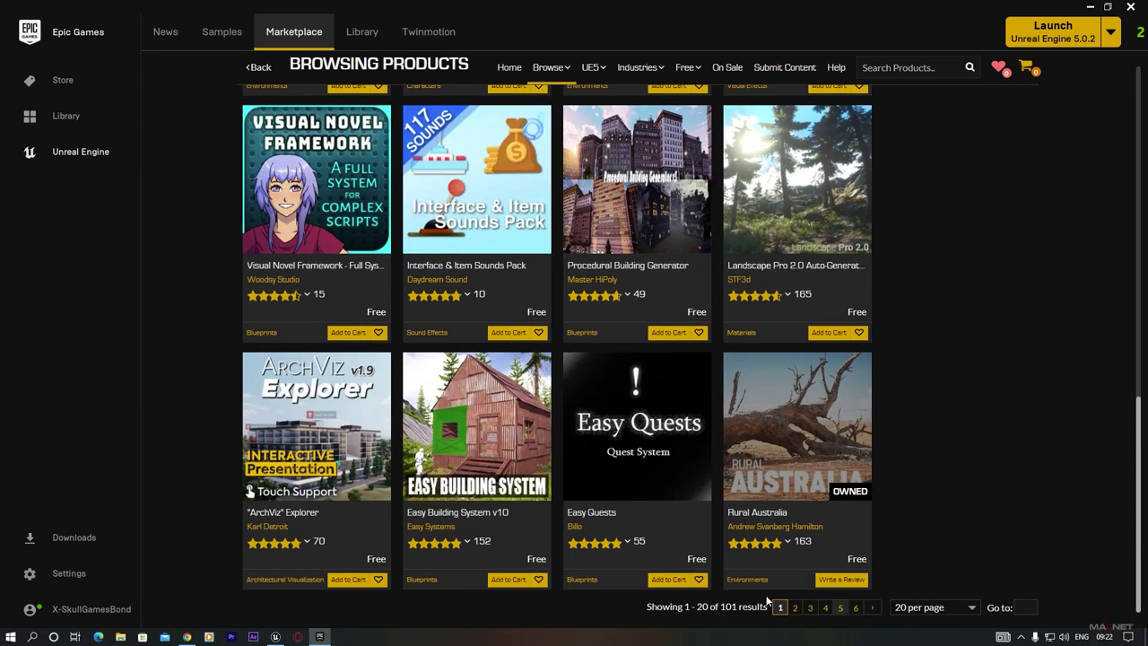
left_click(794, 608)
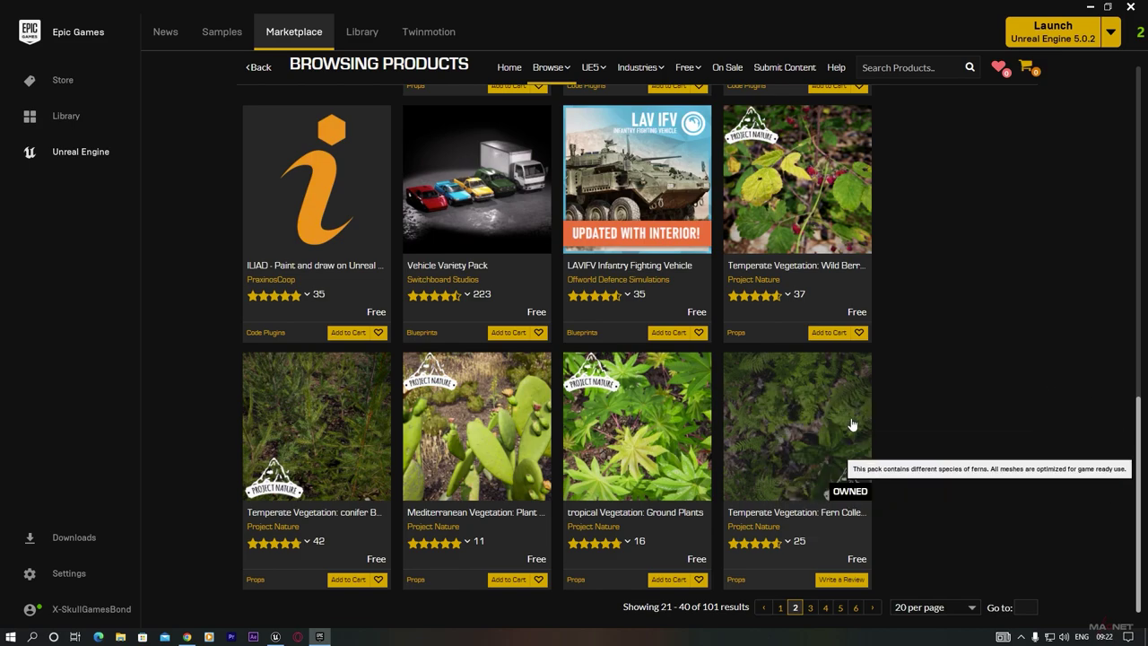
left_click(801, 419)
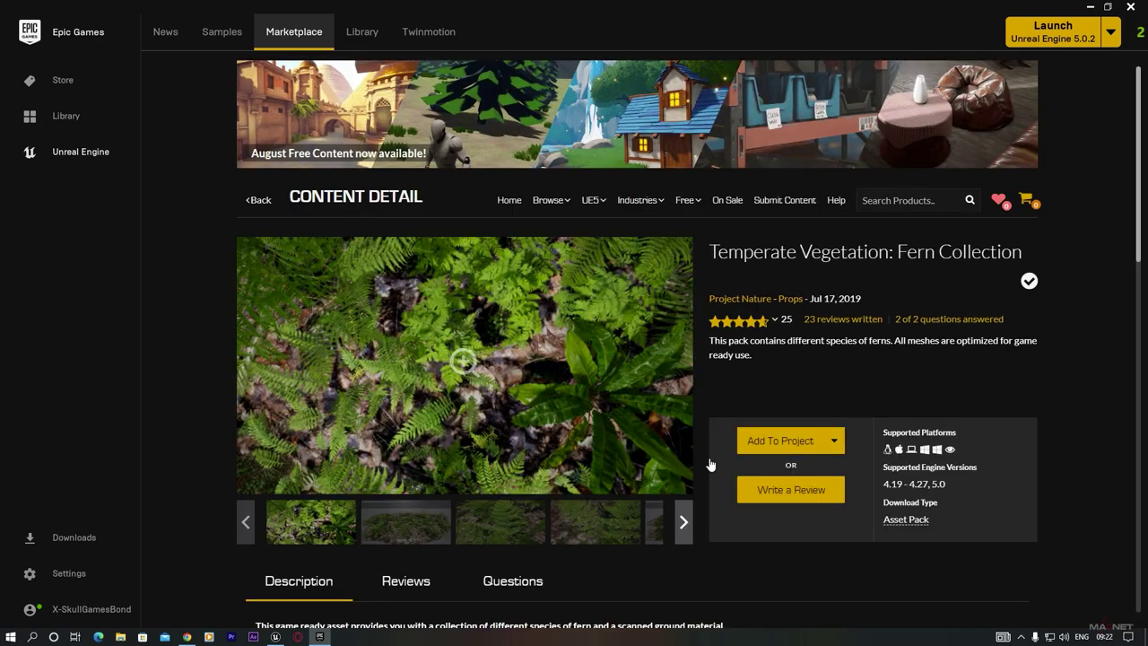
left_click(777, 441)
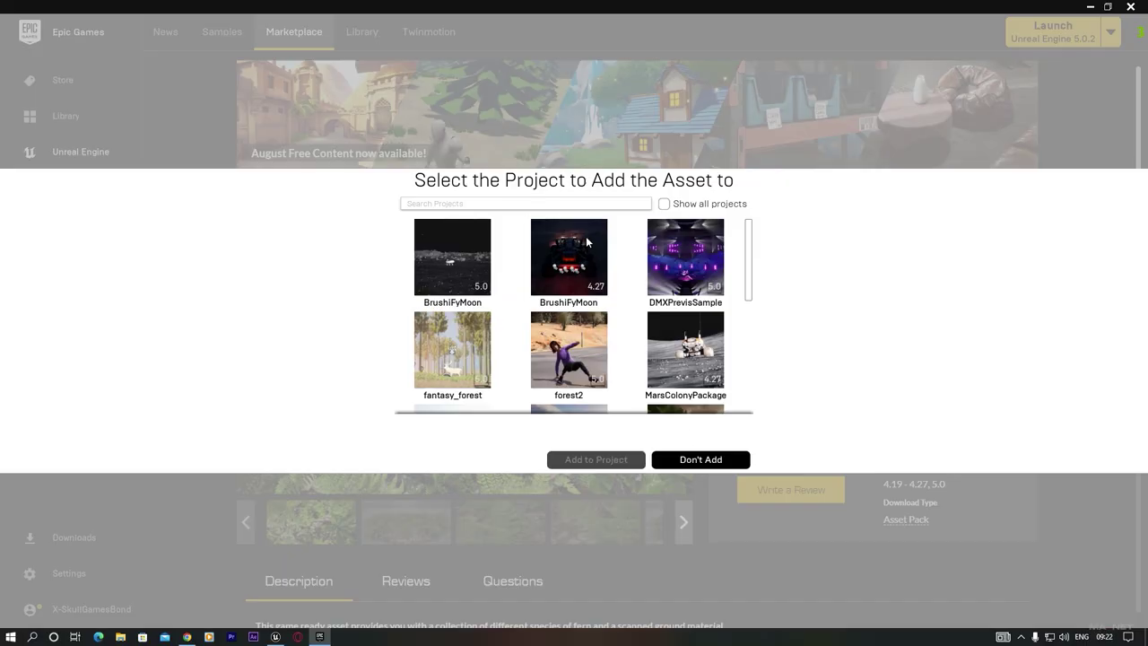
left_click(705, 459)
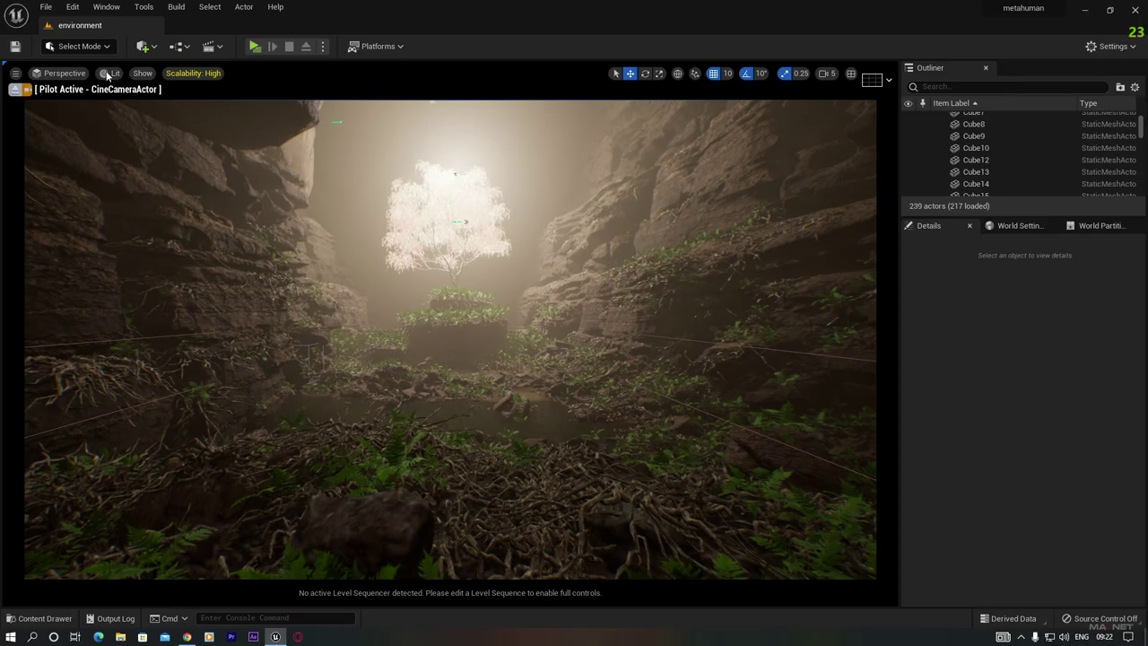
Create a new level from the Empty Level template, saving the modified Cube11 actor of the current level
left_click(45, 7)
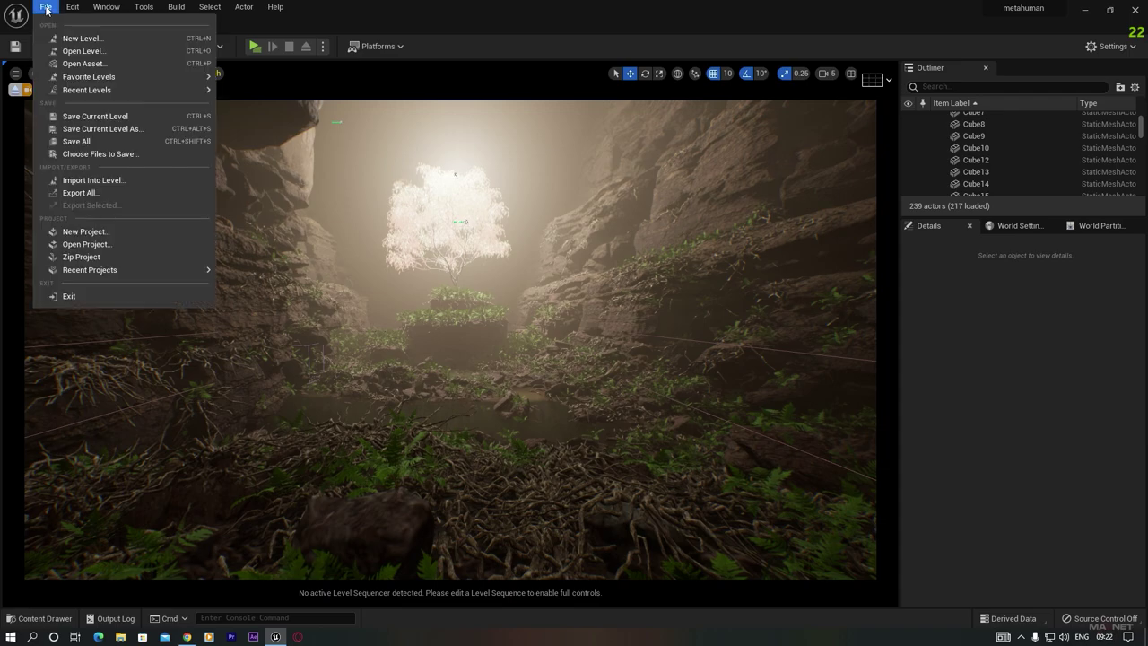
left_click(77, 39)
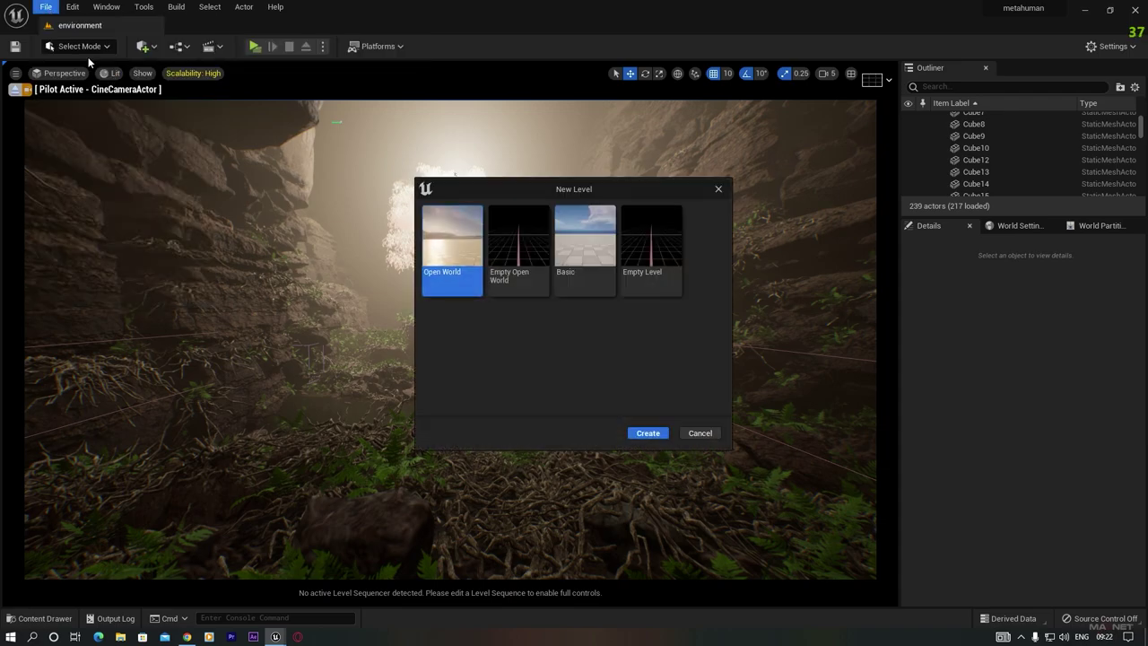
left_click(657, 236)
left_click(659, 435)
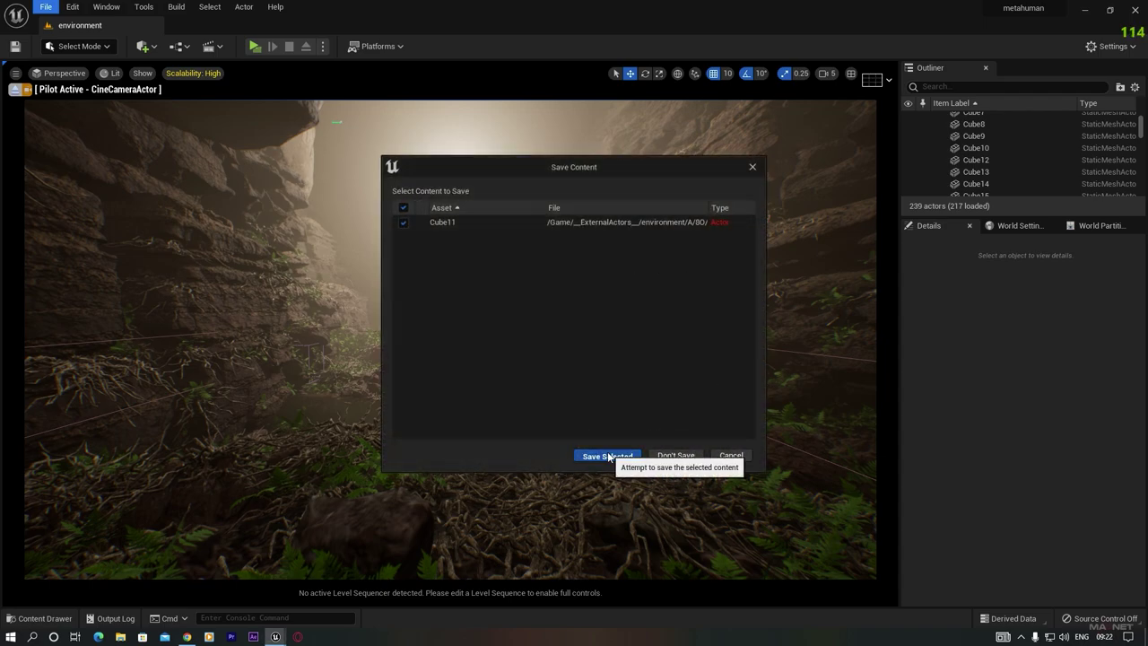
left_click(607, 455)
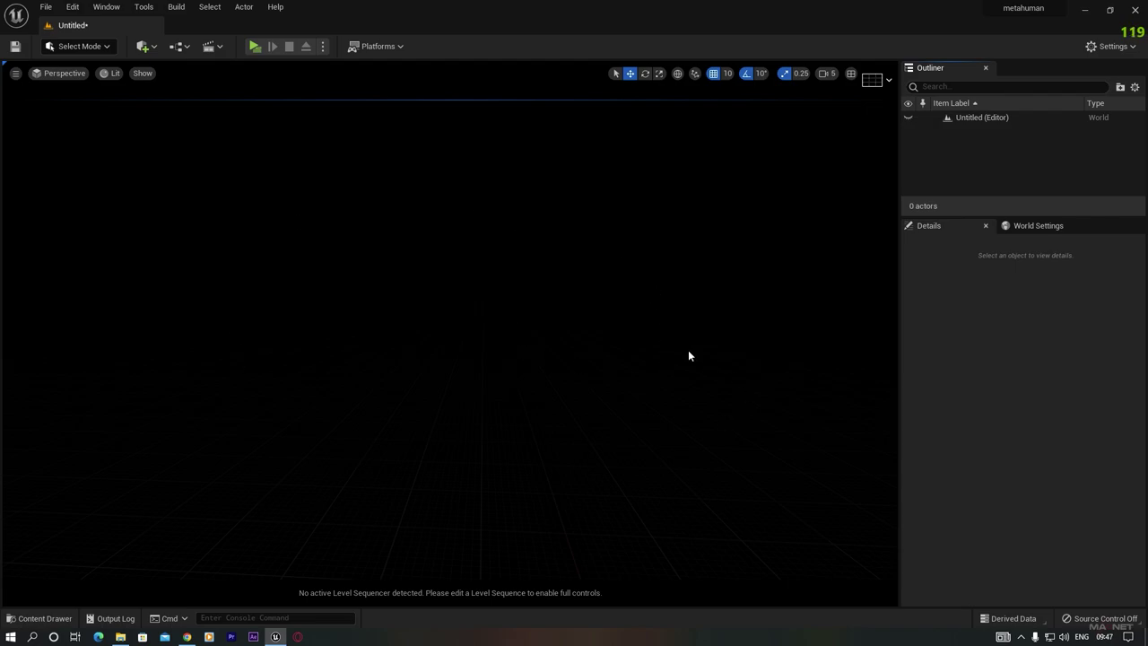
Add a sky light, Atmospheric Light 0, a sky atmosphere and height fog with the Env. Light Mixer
left_click(105, 8)
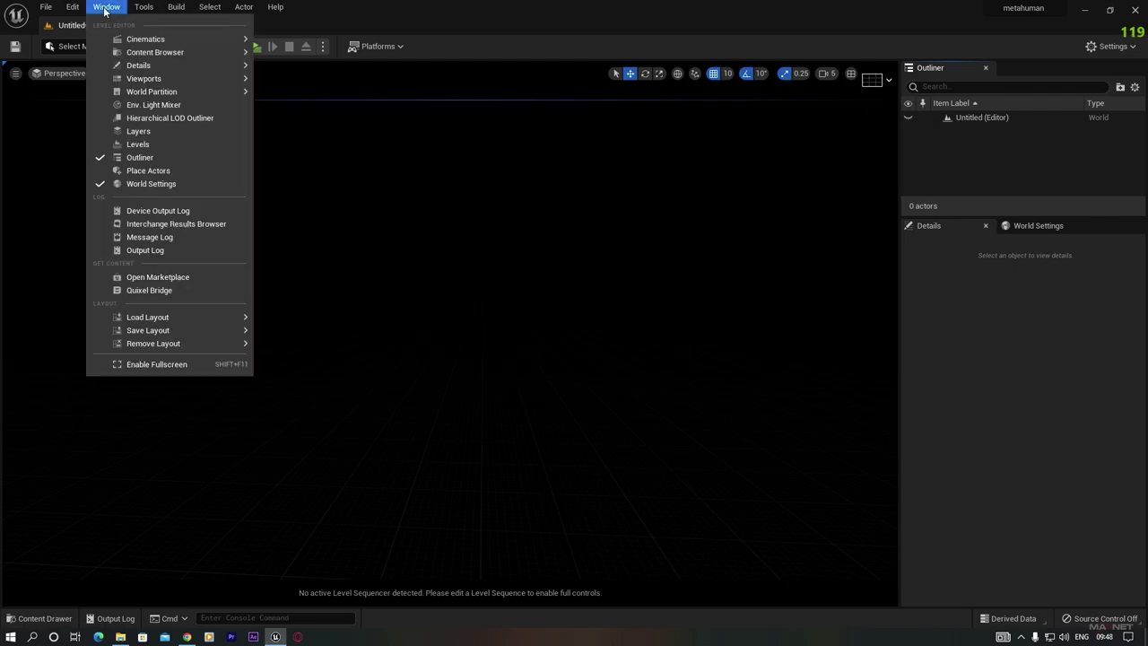
left_click(153, 106)
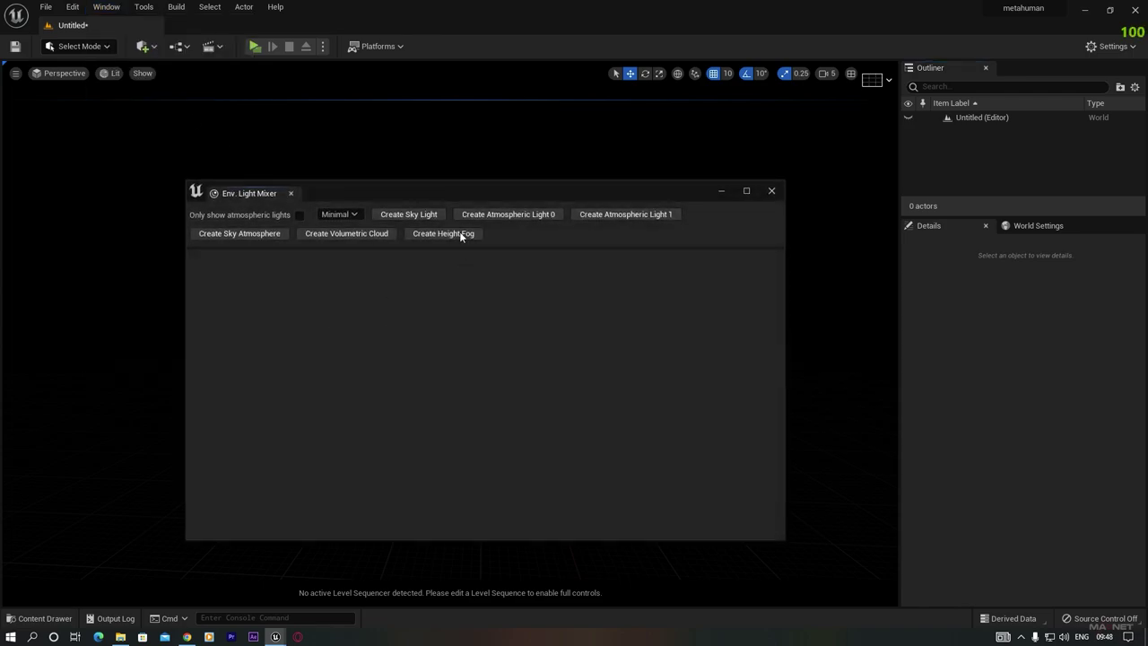
left_click(411, 215)
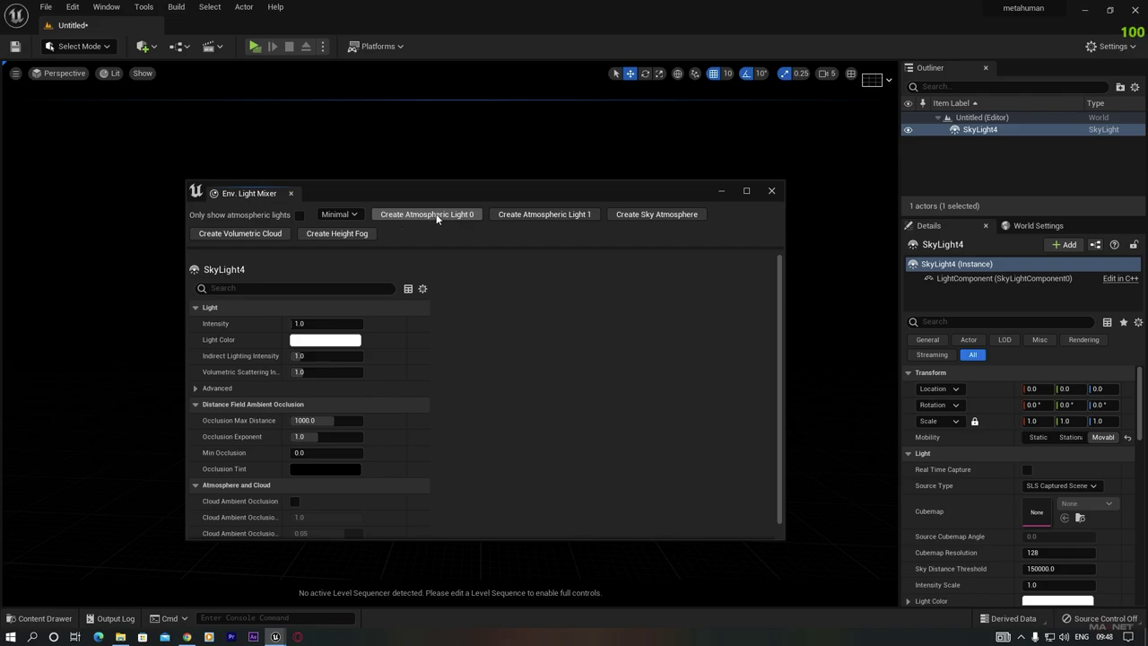
left_click(443, 215)
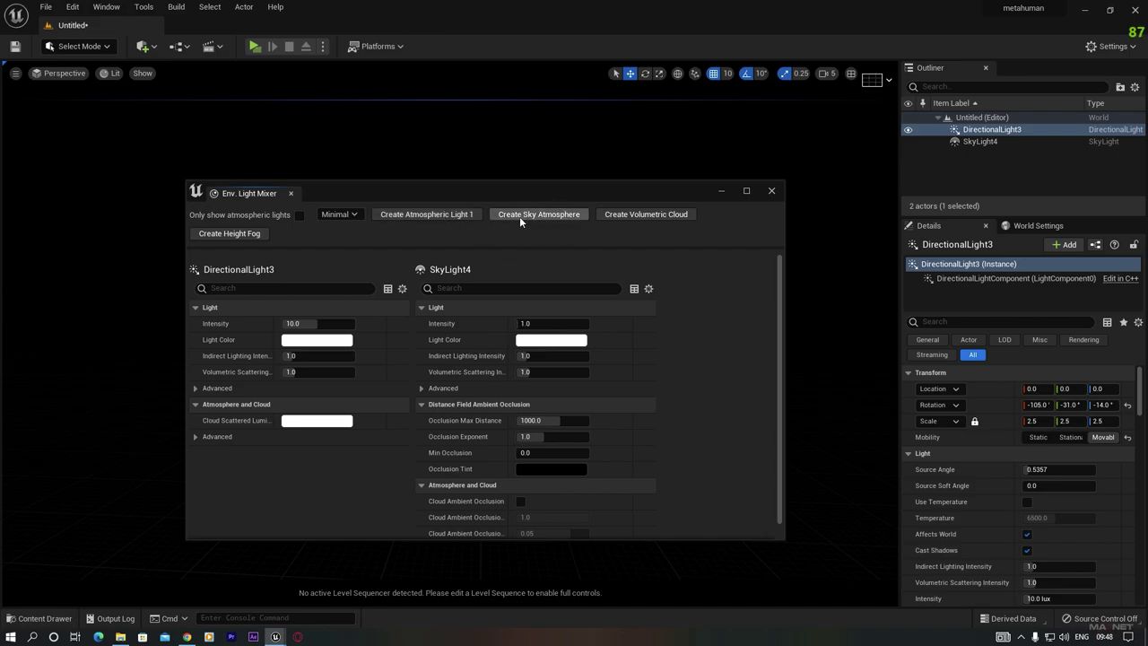
left_click(545, 216)
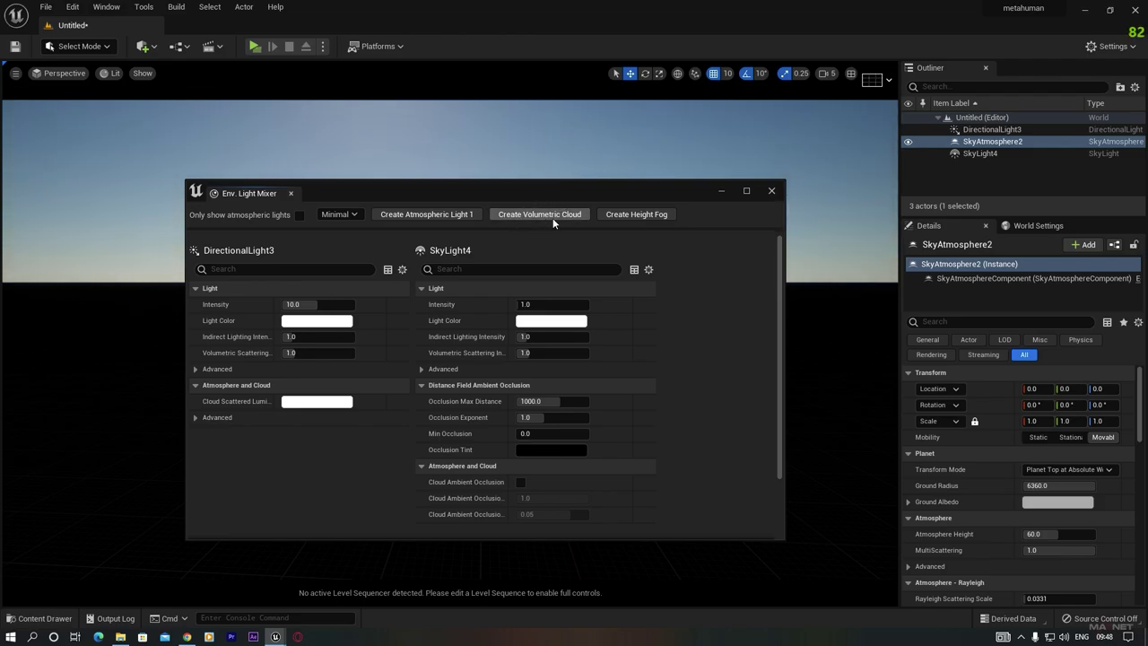
left_click(633, 216)
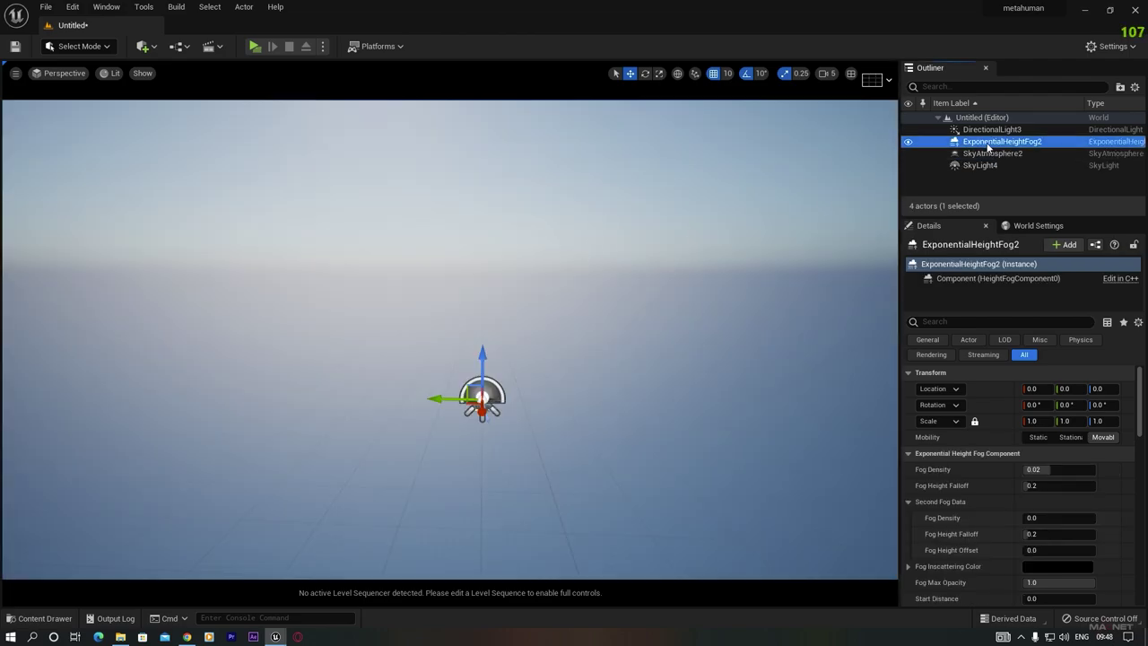
Enable Volumetric Fog on the exponential height fog, filtering its properties by "fog"
left_click(1014, 143)
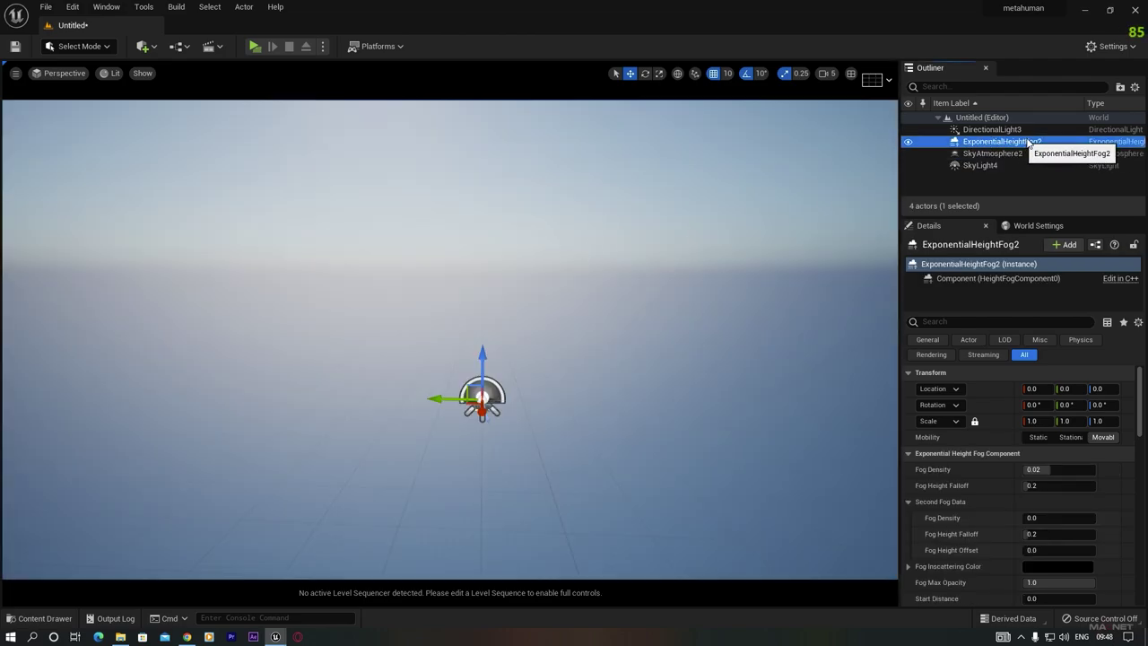
key("Escape")
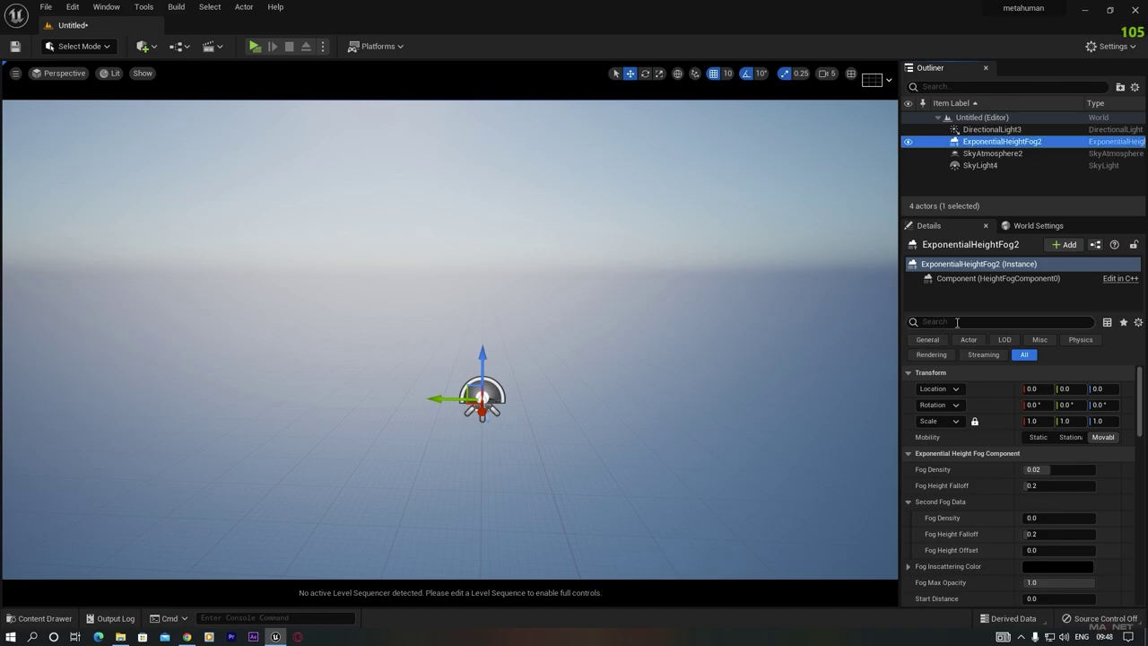
left_click(932, 321)
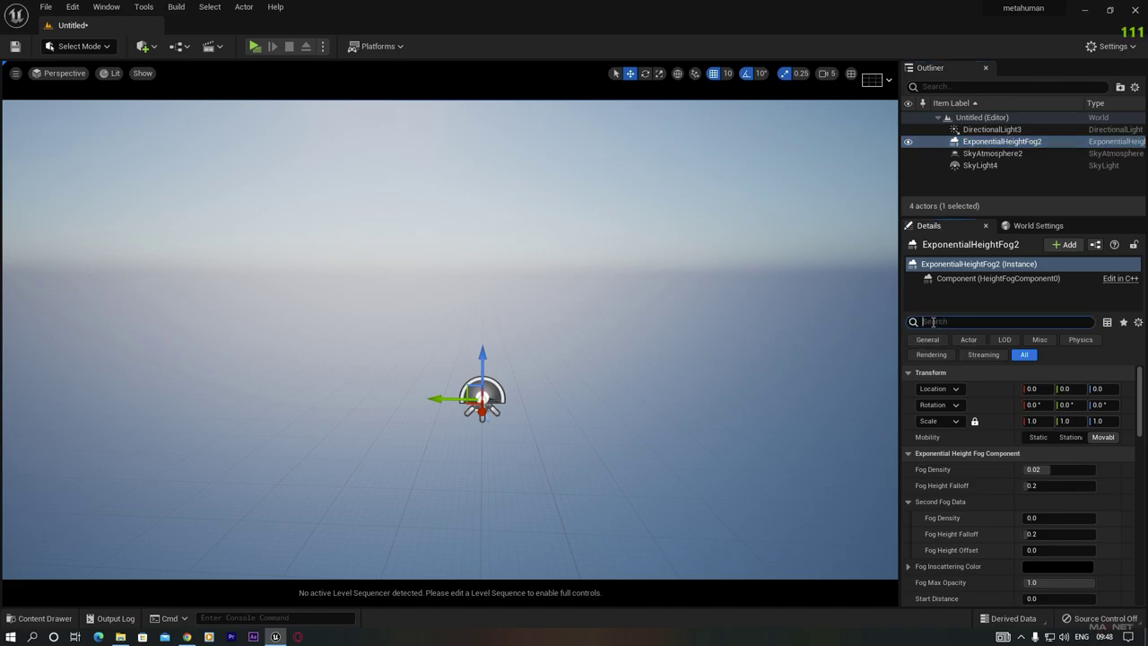
type("fog")
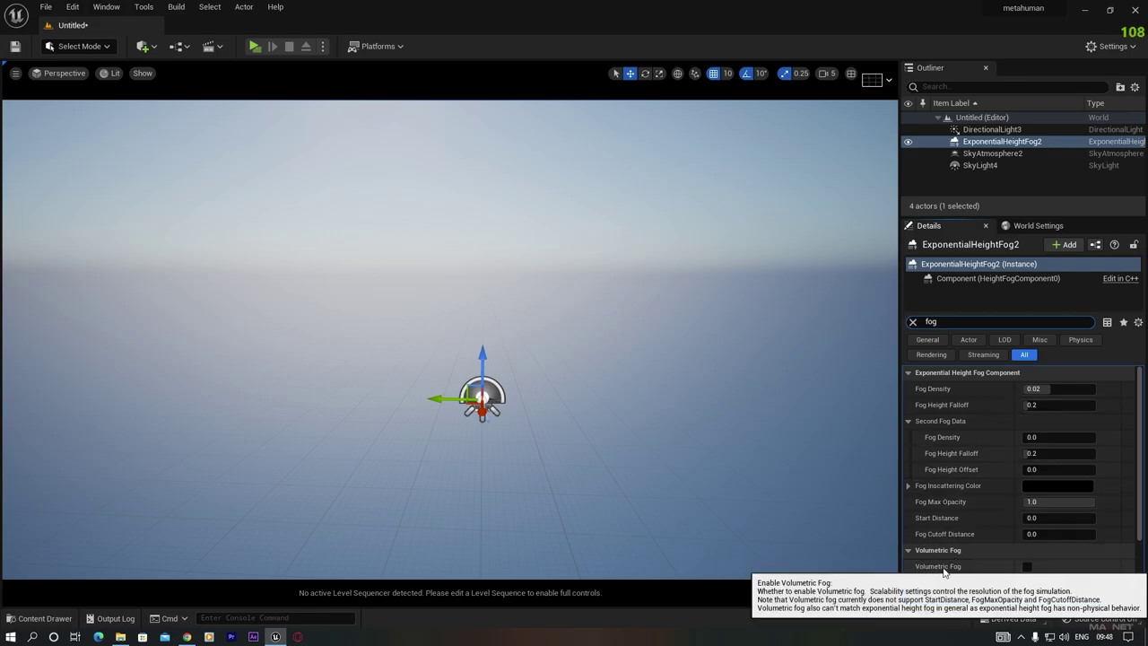
left_click(1026, 566)
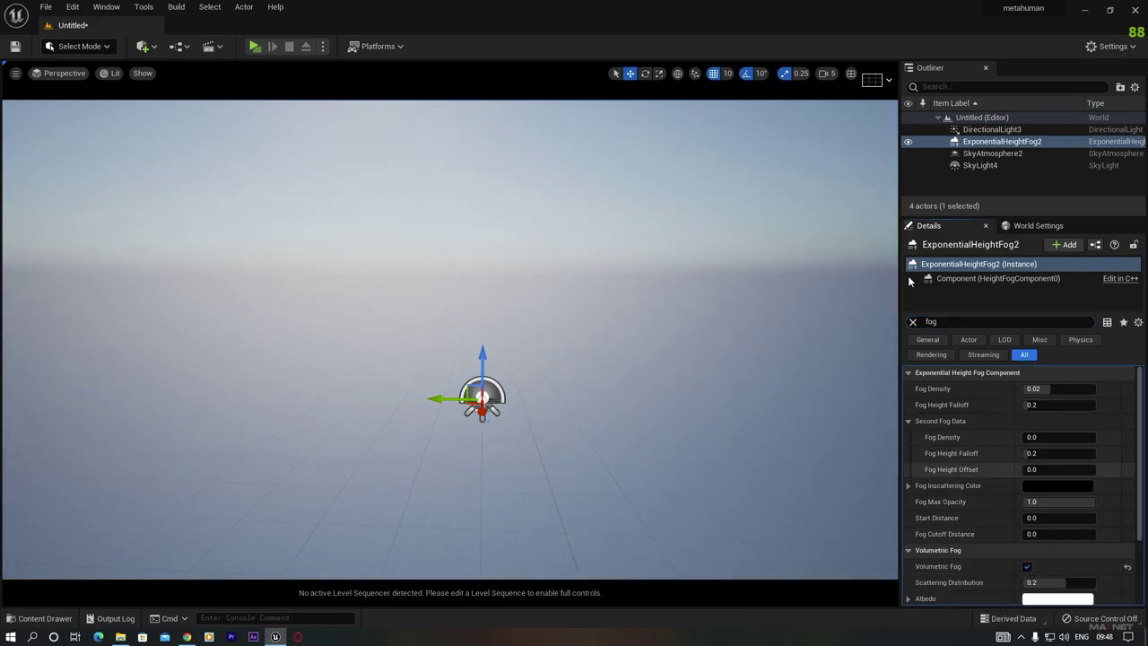
Select the directional light and inspect it in the level
left_click(991, 129)
right_click_drag(450, 339, 519, 362)
key("e")
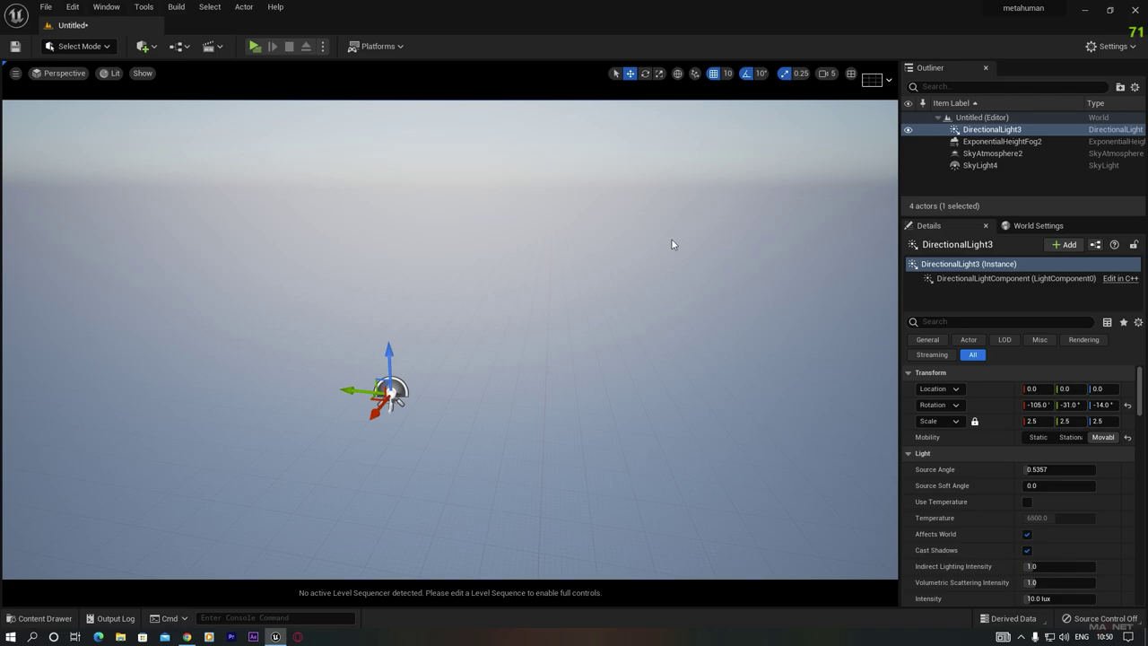
Create a new landscape with the default settings and return to selection mode
left_click(97, 48)
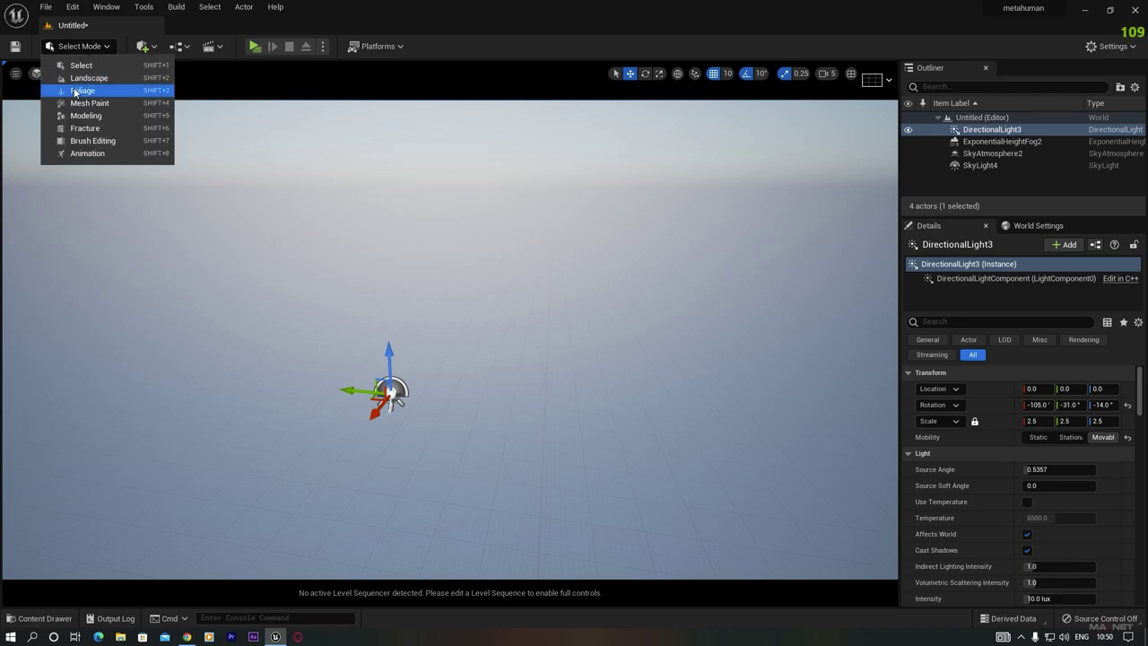
left_click(101, 78)
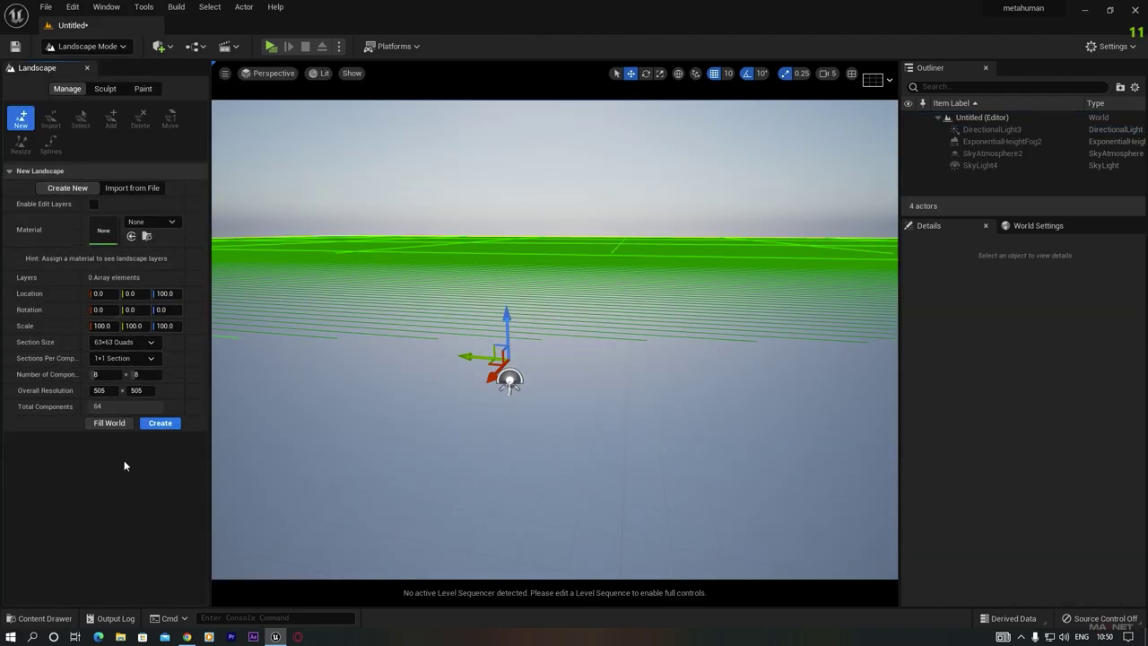
left_click(161, 424)
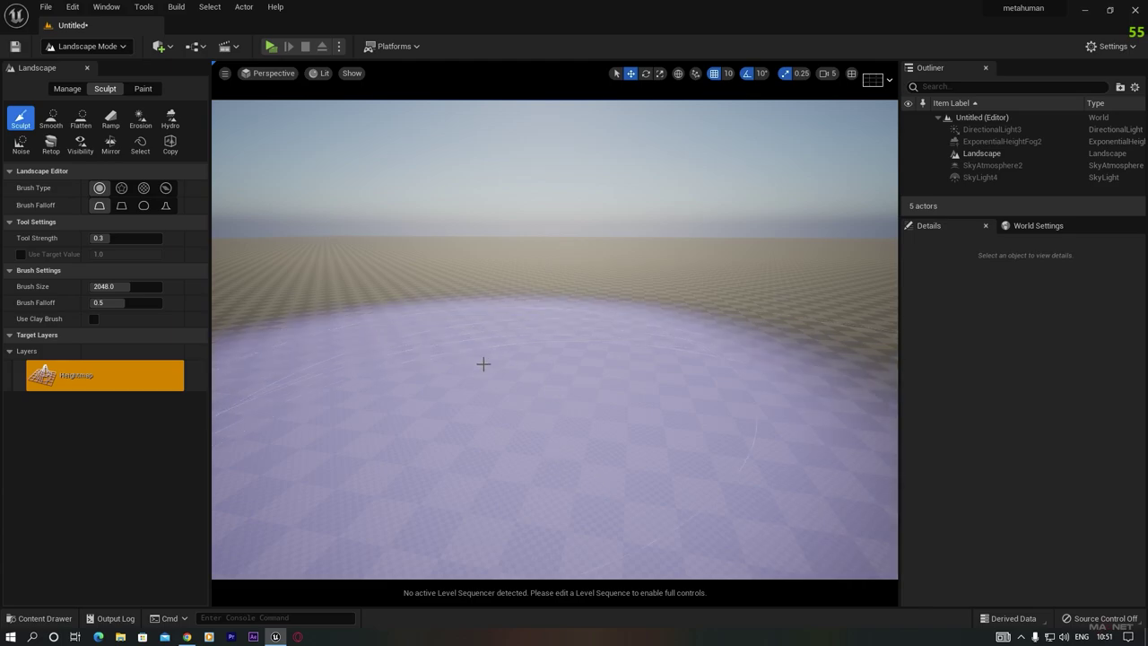
left_click(83, 48)
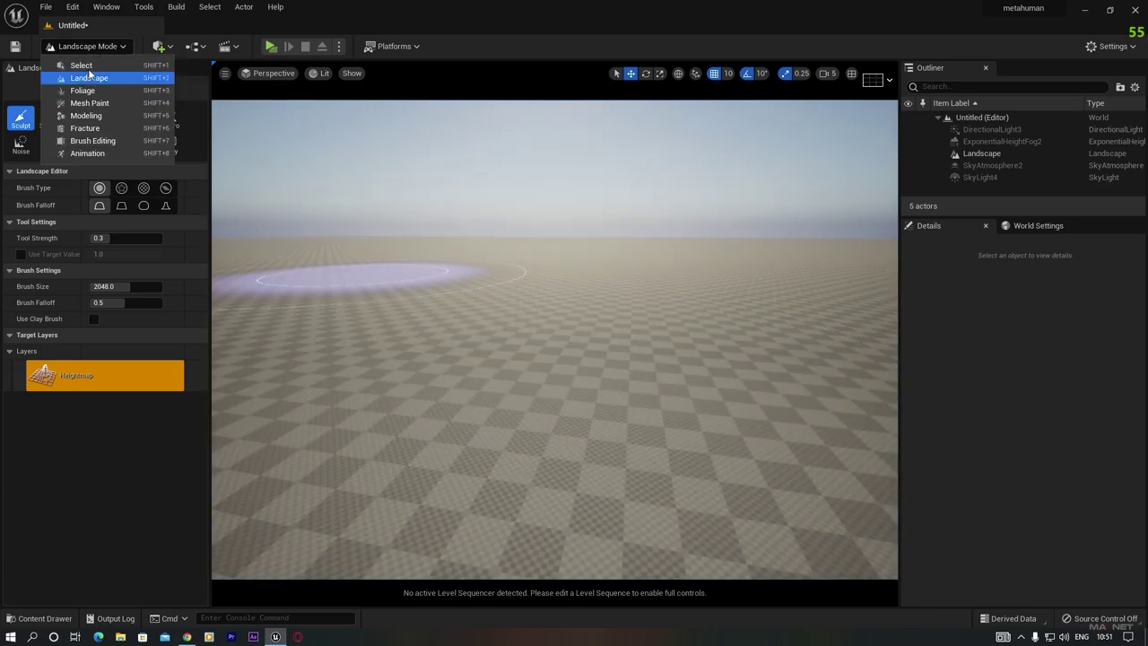
left_click(90, 64)
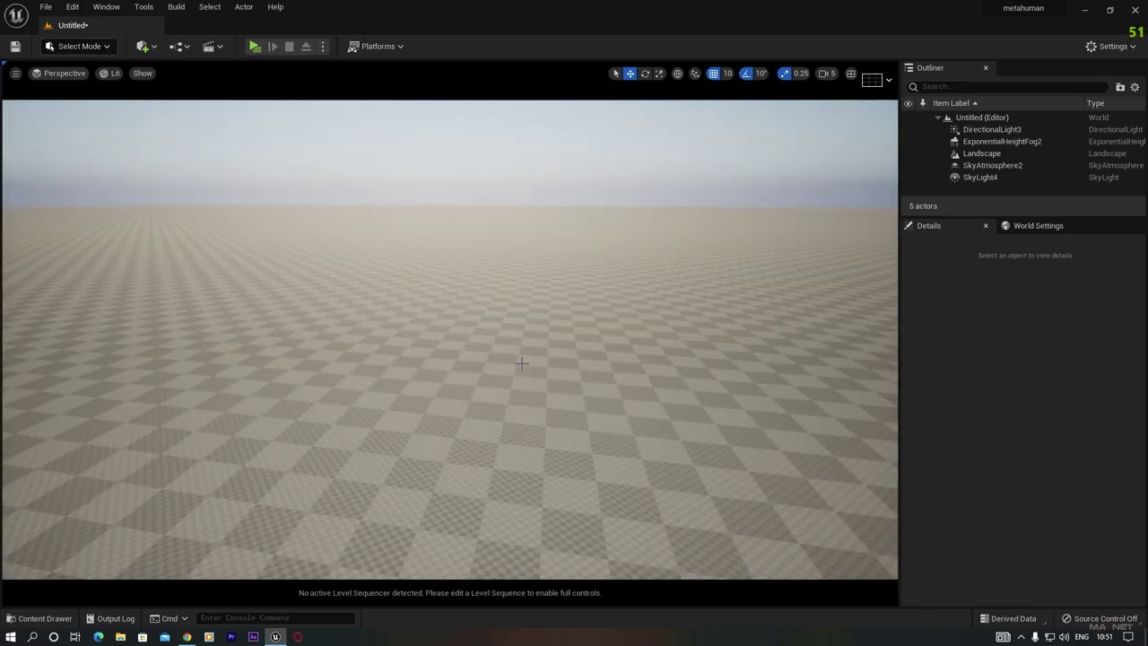
right_click_drag(502, 389, 502, 365)
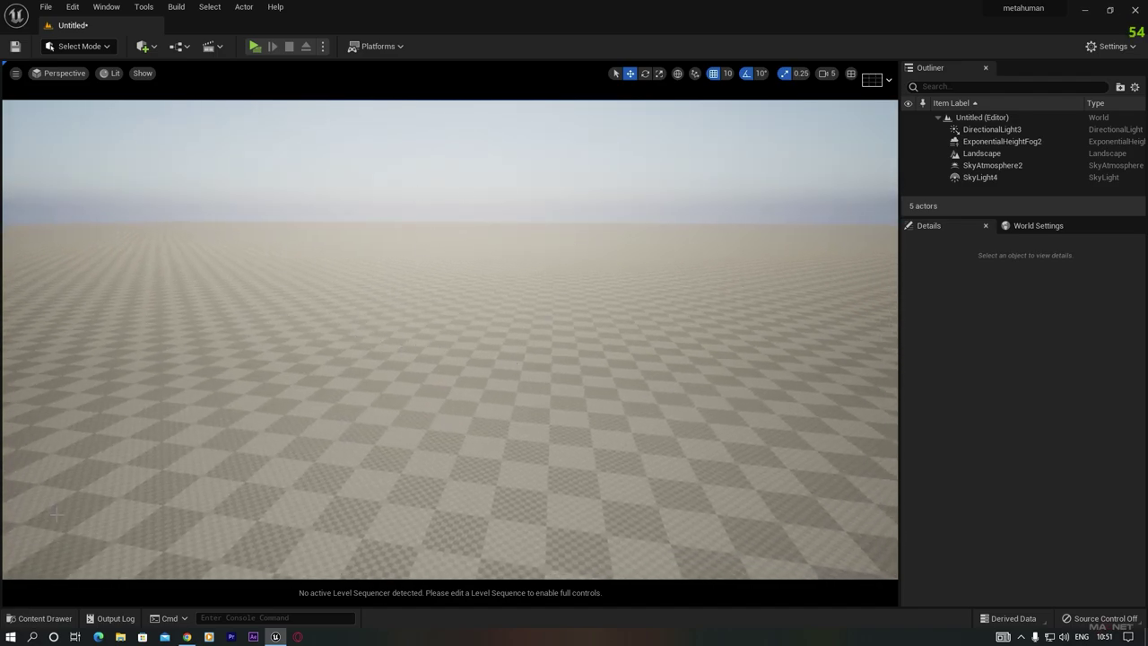
Open the Megascans content folder, remove the existing Static Mesh filter and add it again to list only static meshes
left_click(37, 618)
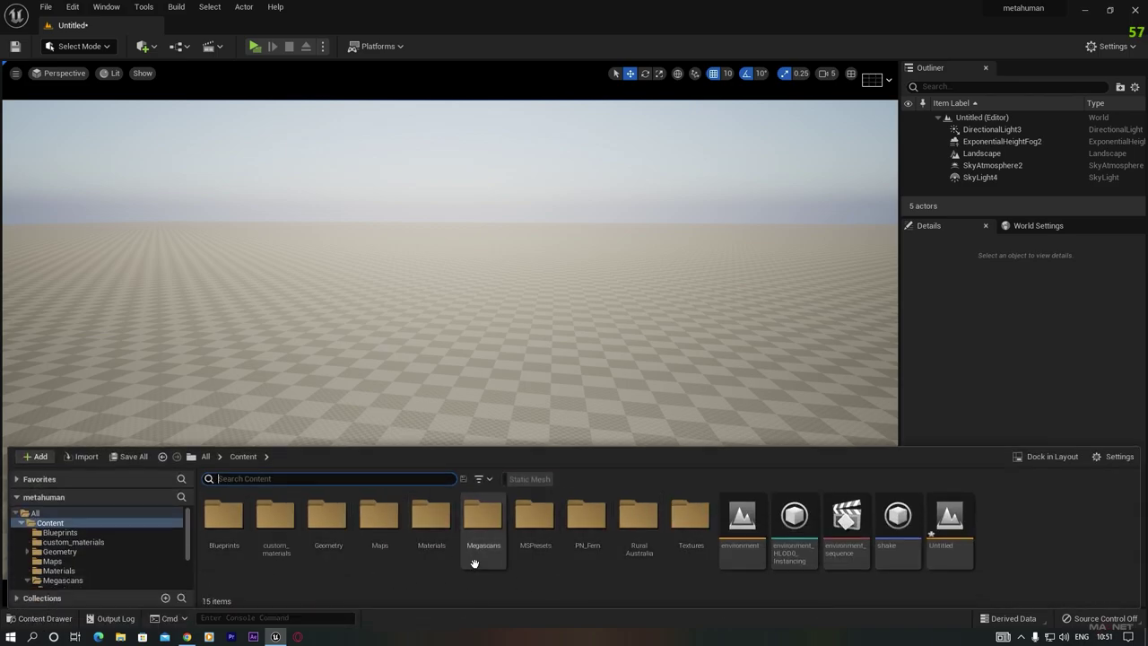
double_click(484, 520)
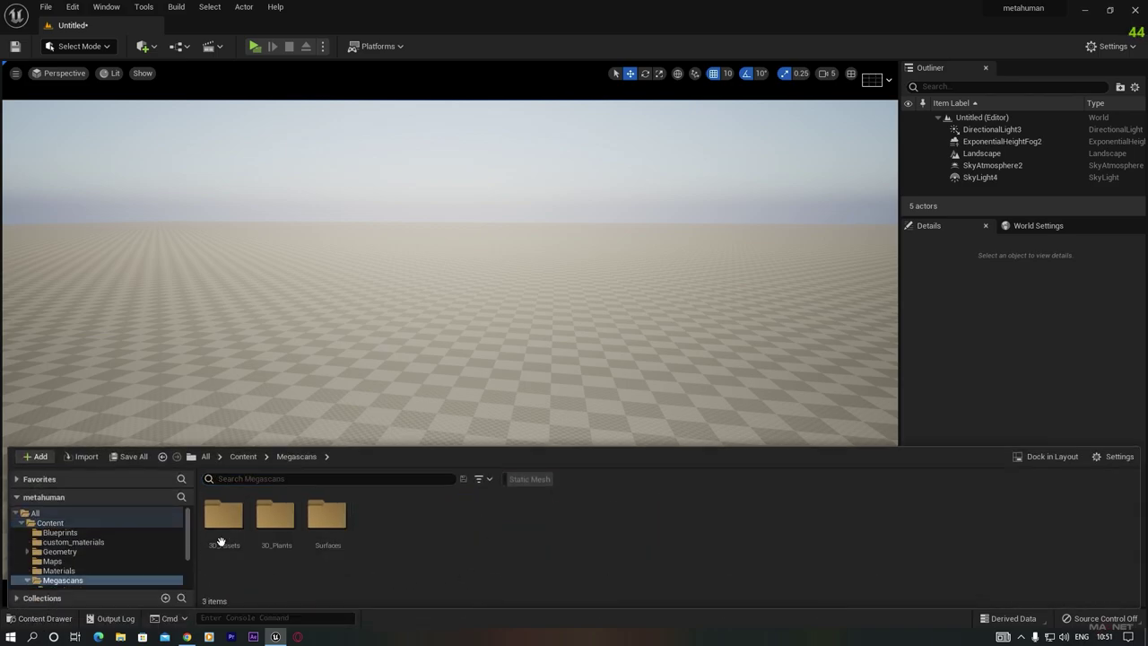
left_click(529, 478)
right_click(529, 478)
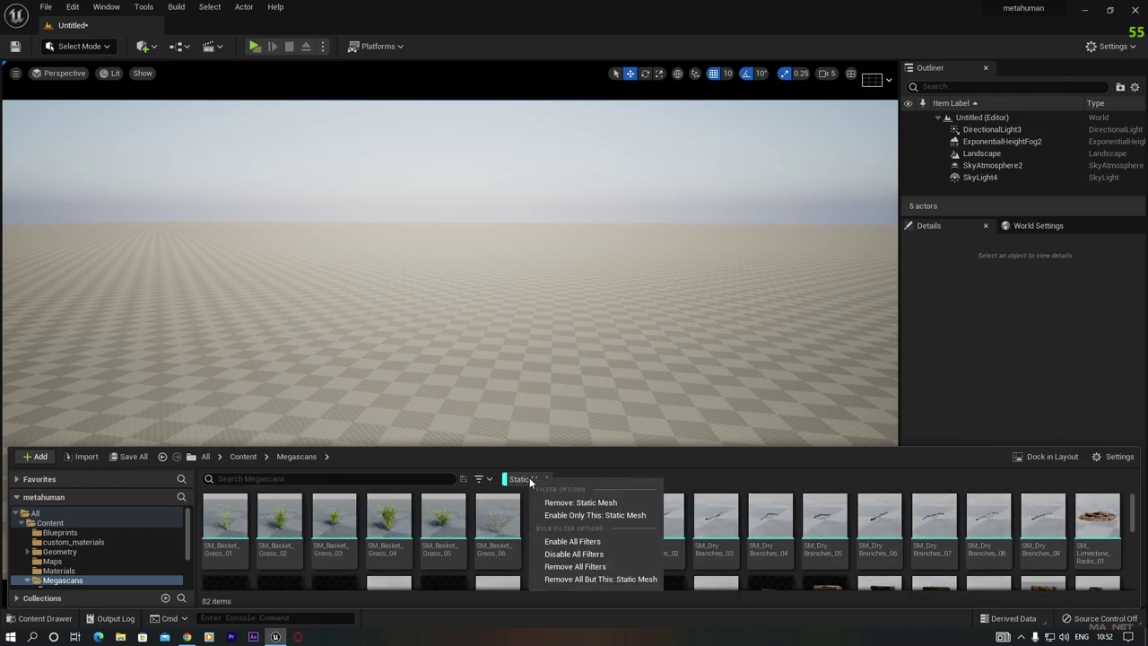
left_click(564, 499)
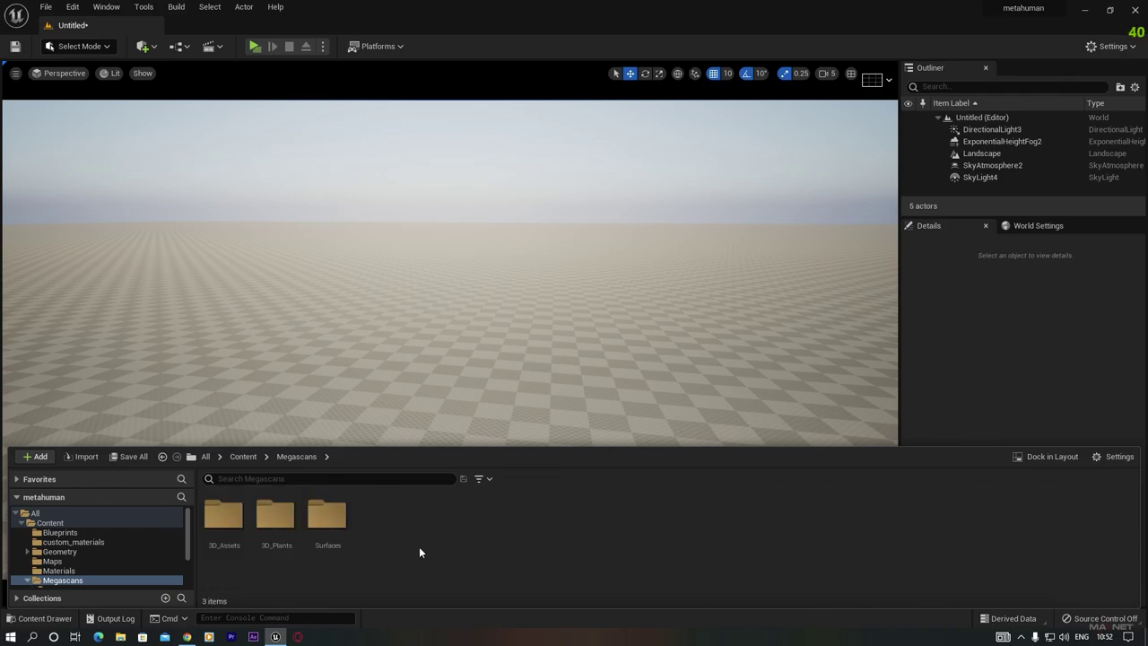
left_click(487, 482)
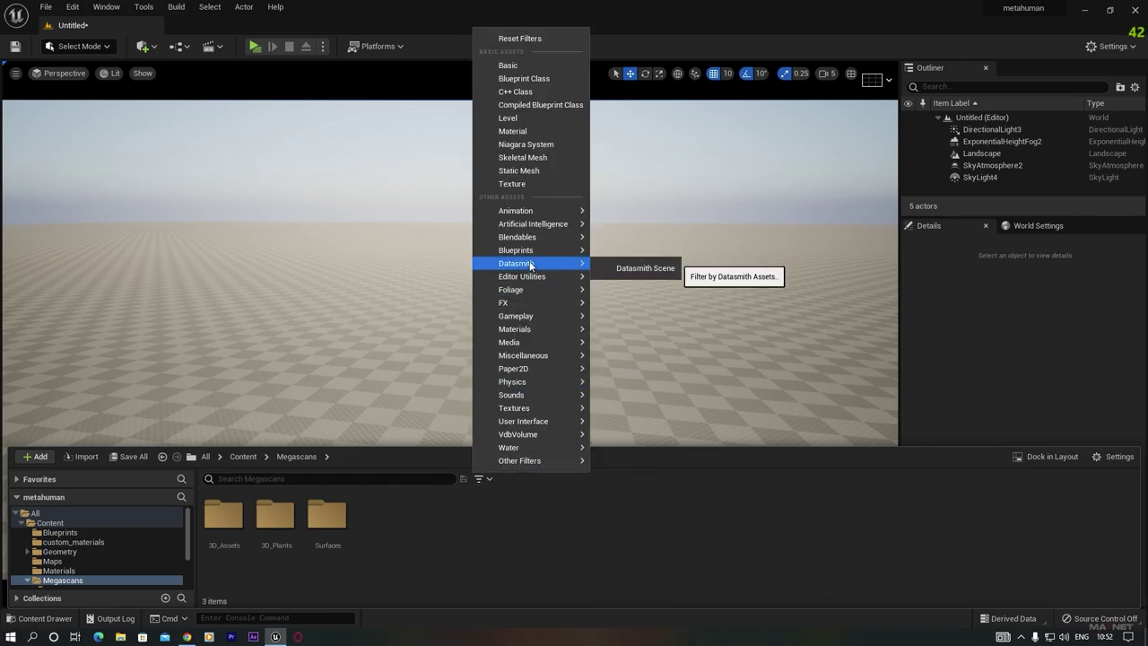
left_click(524, 171)
Find SM_Quarry_Cliff_15 among the Megascans static meshes and place it on the landscape
mouse_move(552, 524)
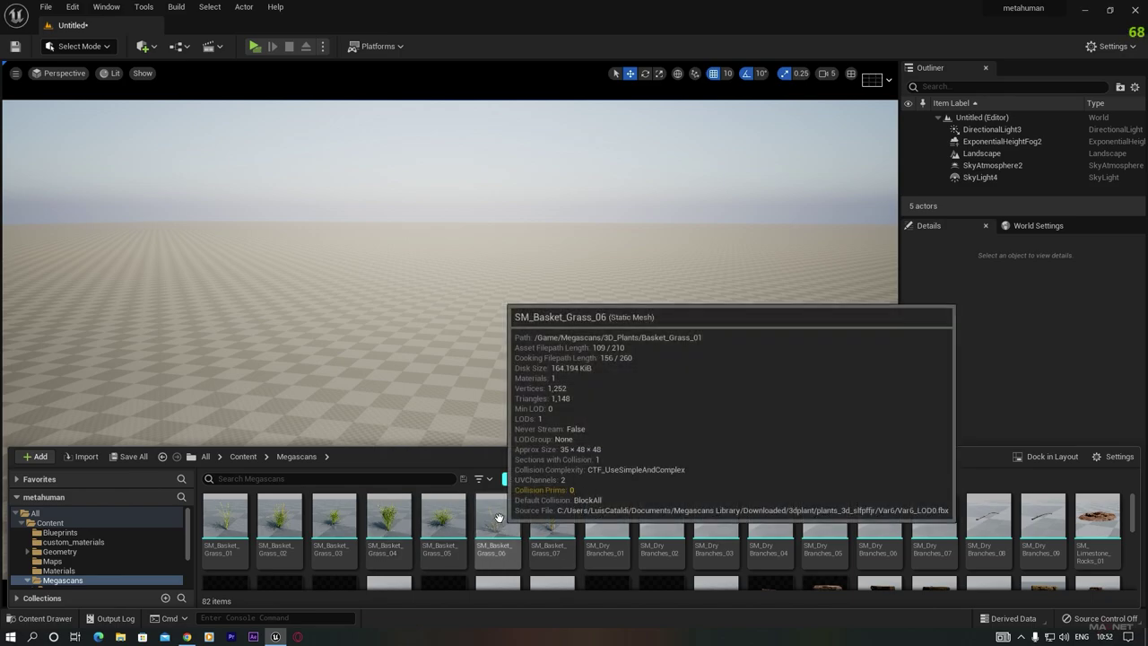
scroll(554, 527, "down", 3)
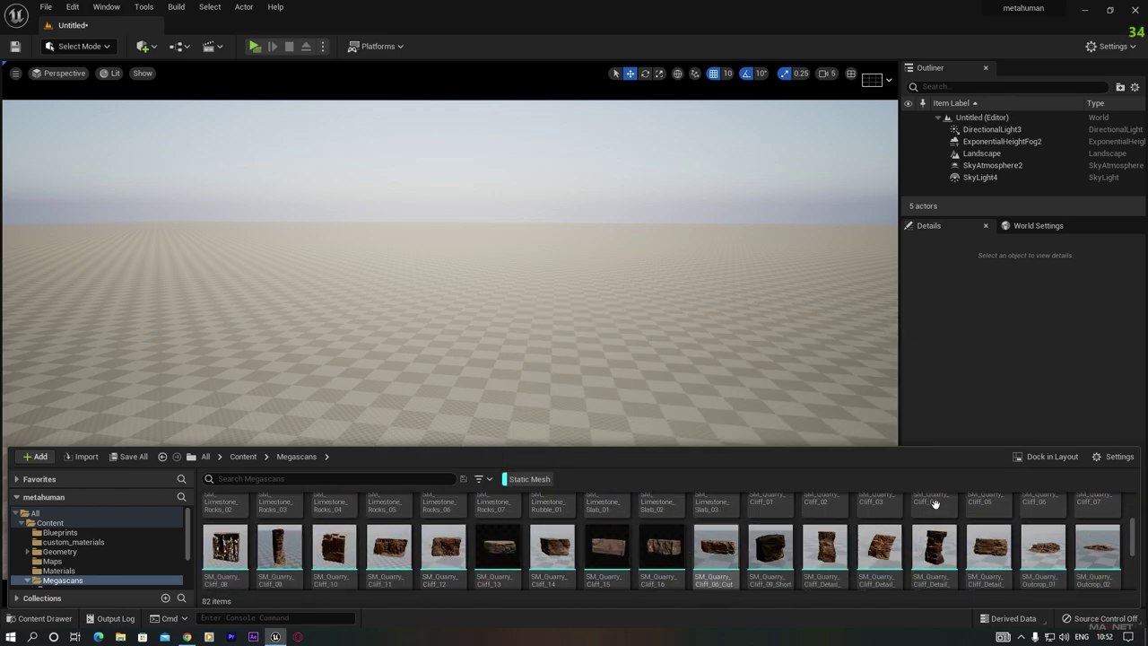
left_click_drag(702, 459, 705, 436)
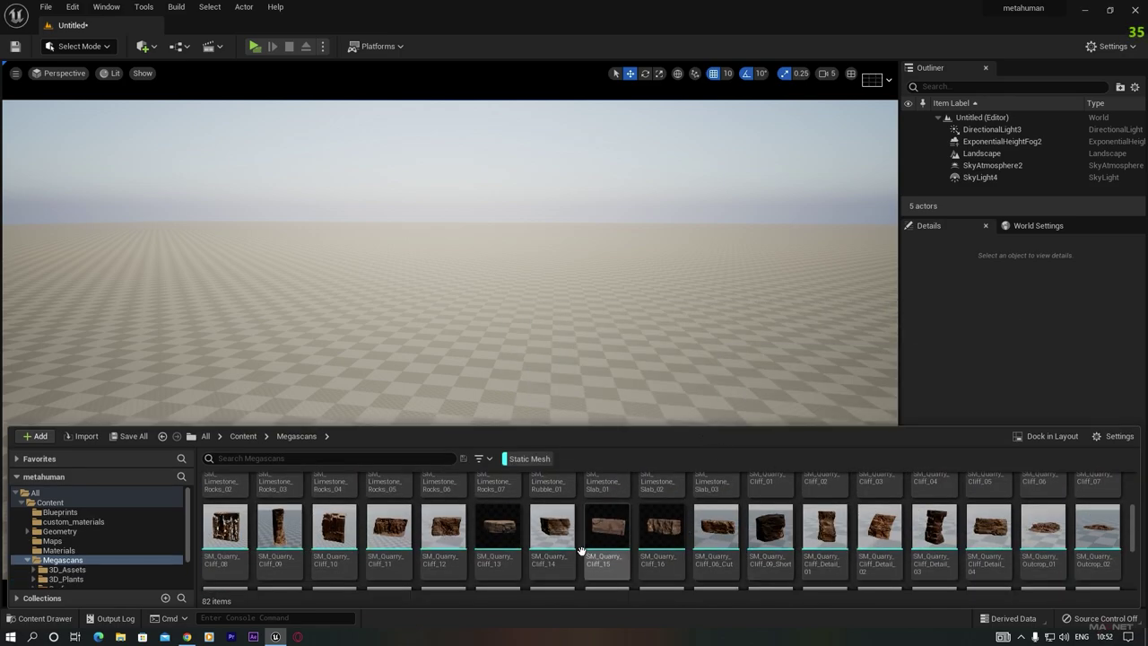
scroll(708, 547, "up", 2)
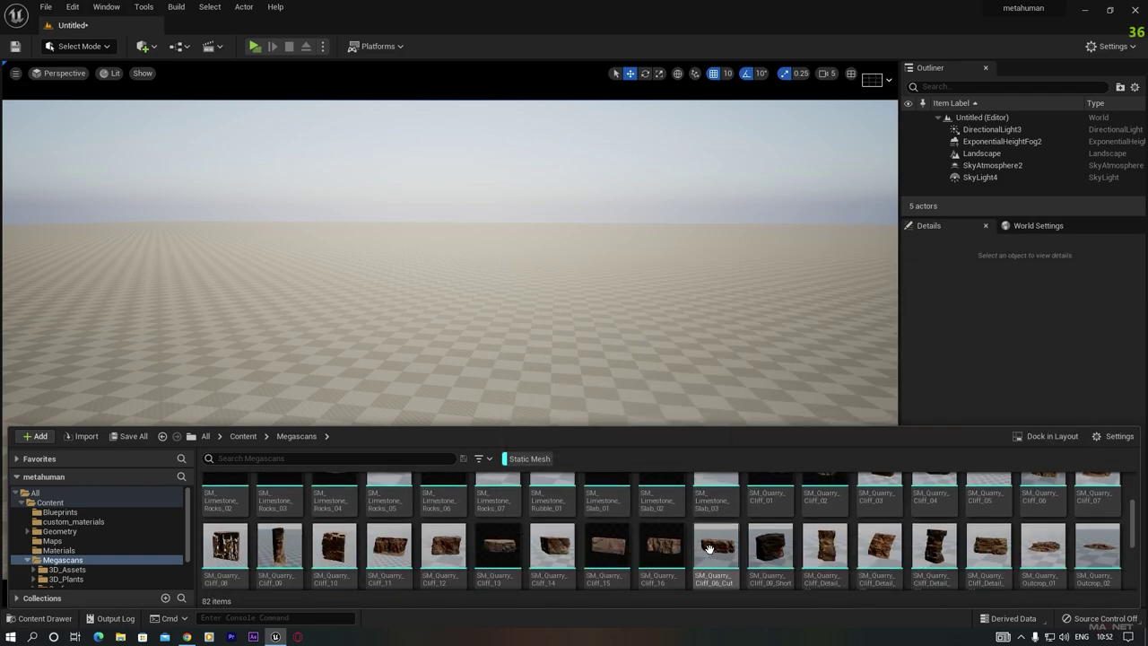
scroll(708, 549, "down", 1)
mouse_move(612, 554)
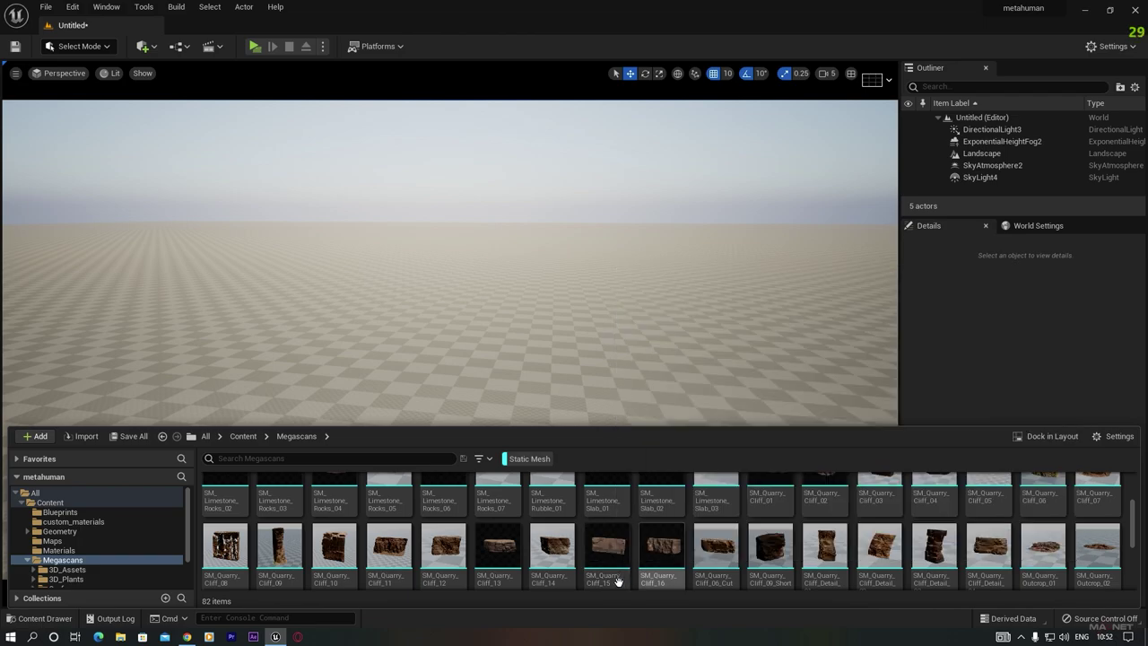
left_click_drag(612, 553, 439, 276)
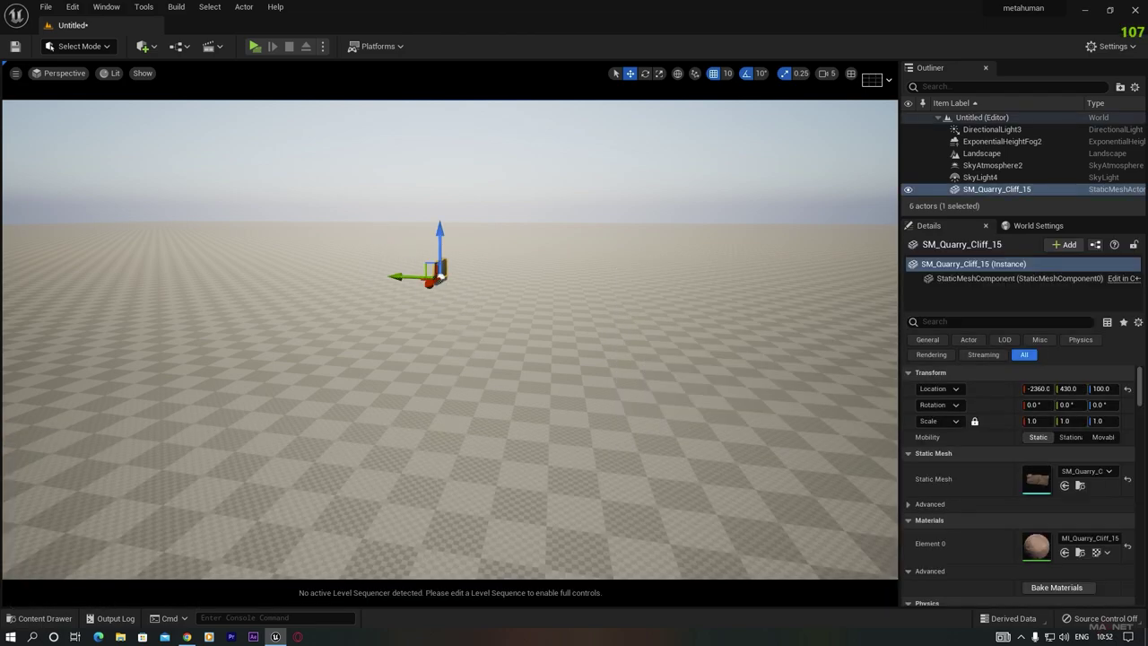
Examine the placed quarry cliff in the level from the back, from the front and from a distance
right_click_drag(439, 276, 215, 213)
key("w")
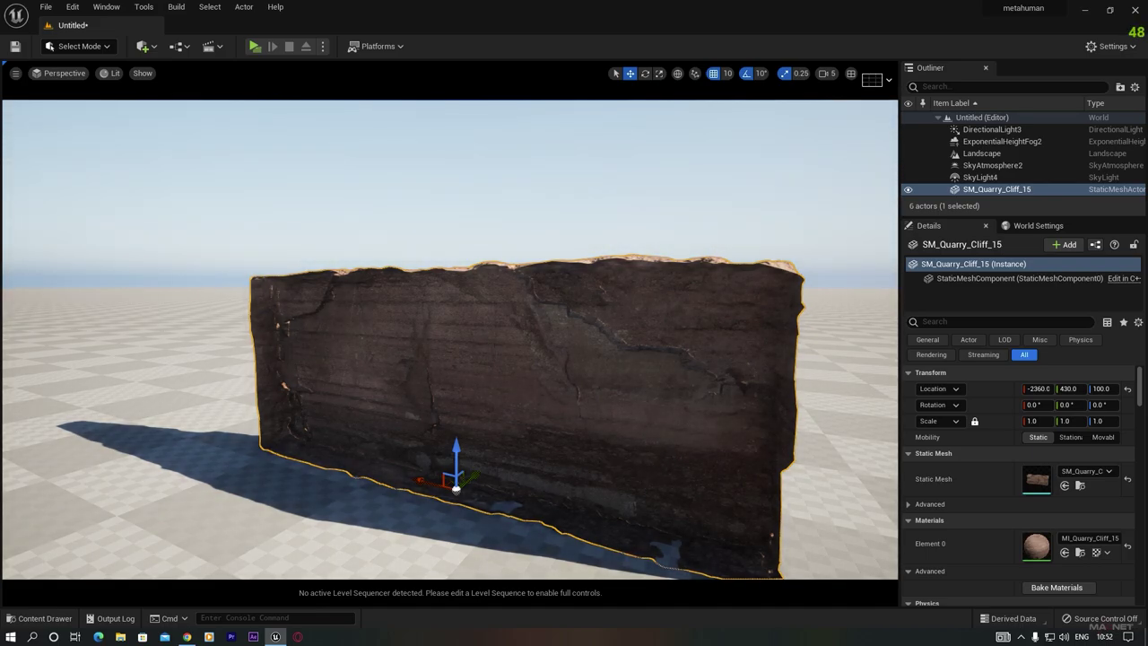
right_click_drag(449, 339, 404, 367)
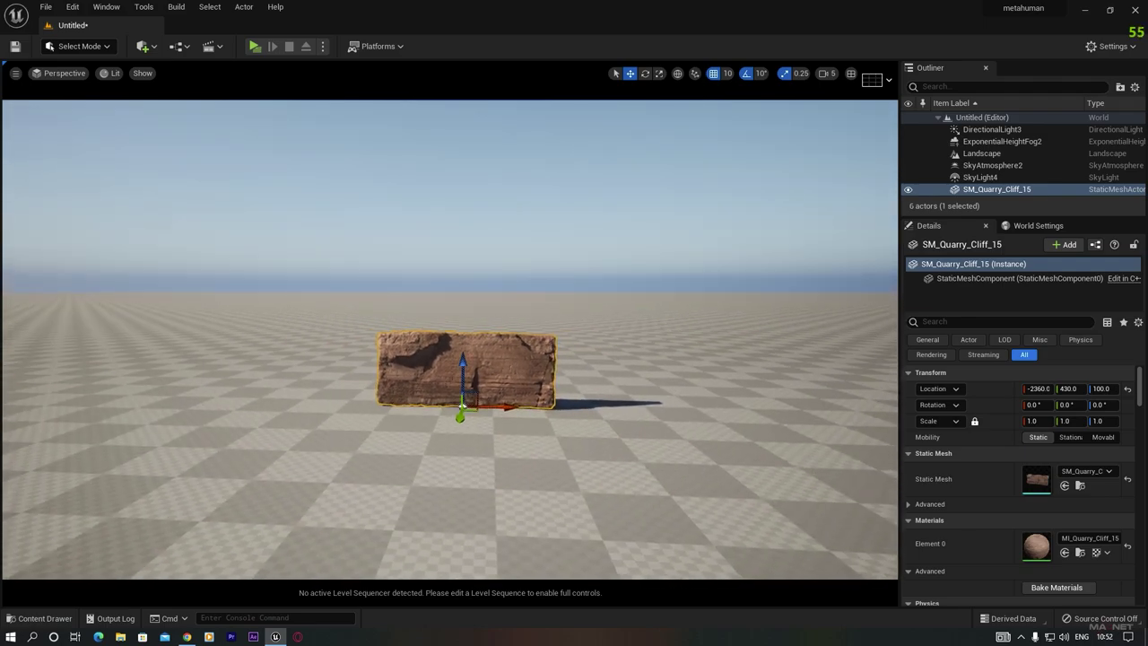
mouse_move(674, 466)
right_mouse_down()
mouse_move(698, 454)
mouse_move(676, 453)
right_mouse_up()
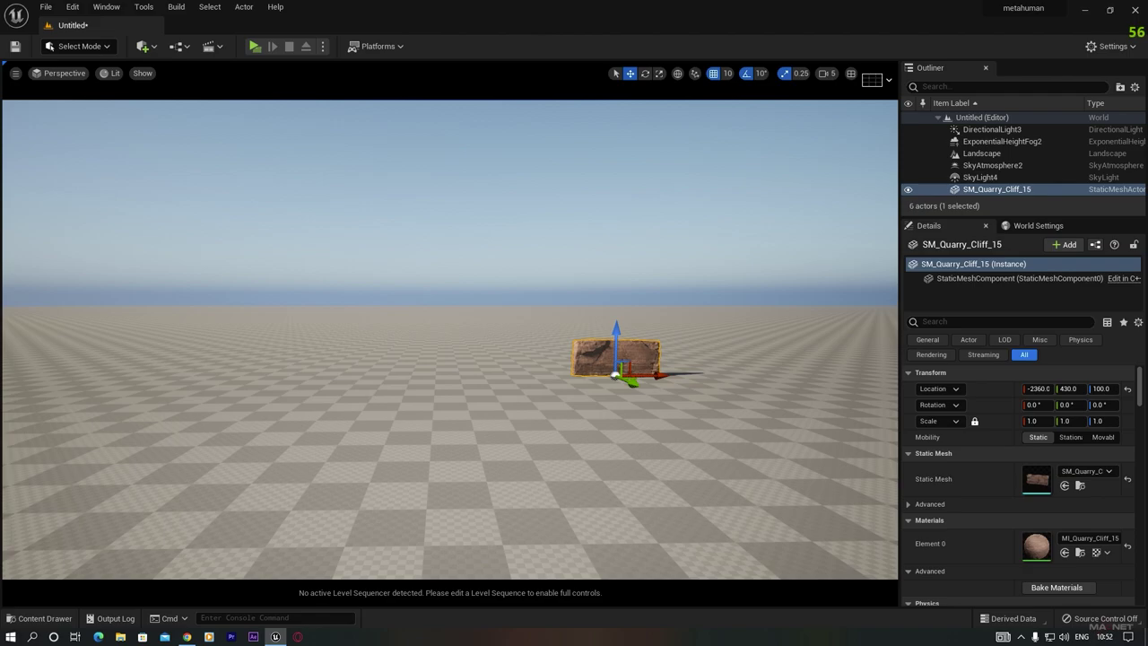
right_click_drag(448, 339, 764, 270)
key("w")
key("s")
key("w")
key("d")
key("s")
key("a")
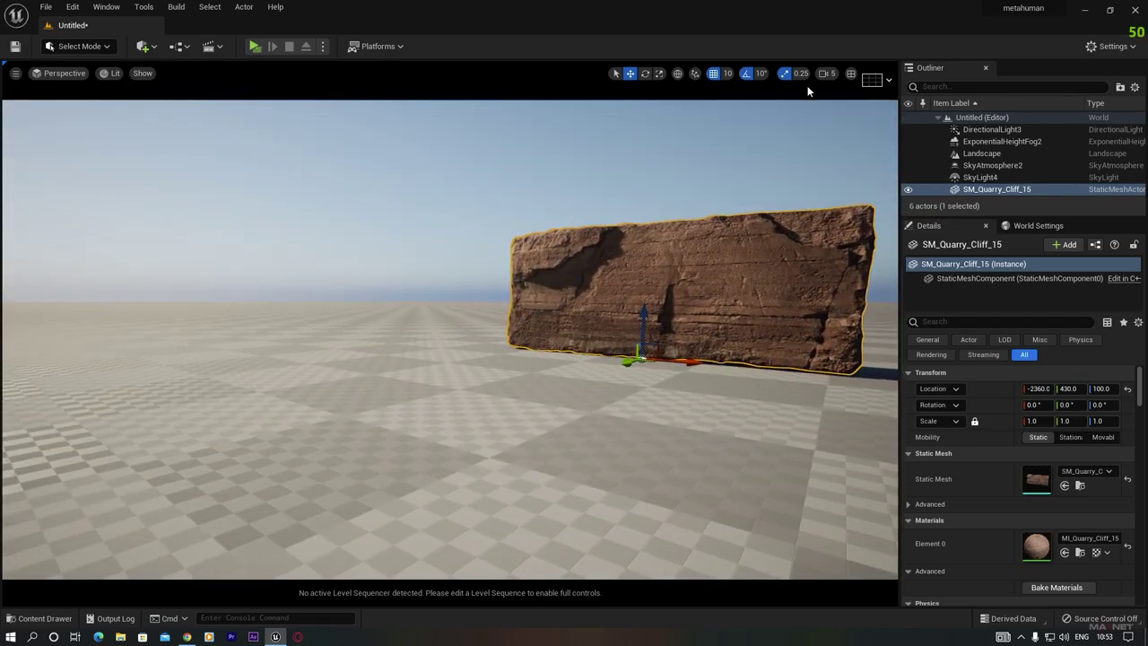
Set the viewport camera speed to 4
left_click(830, 75)
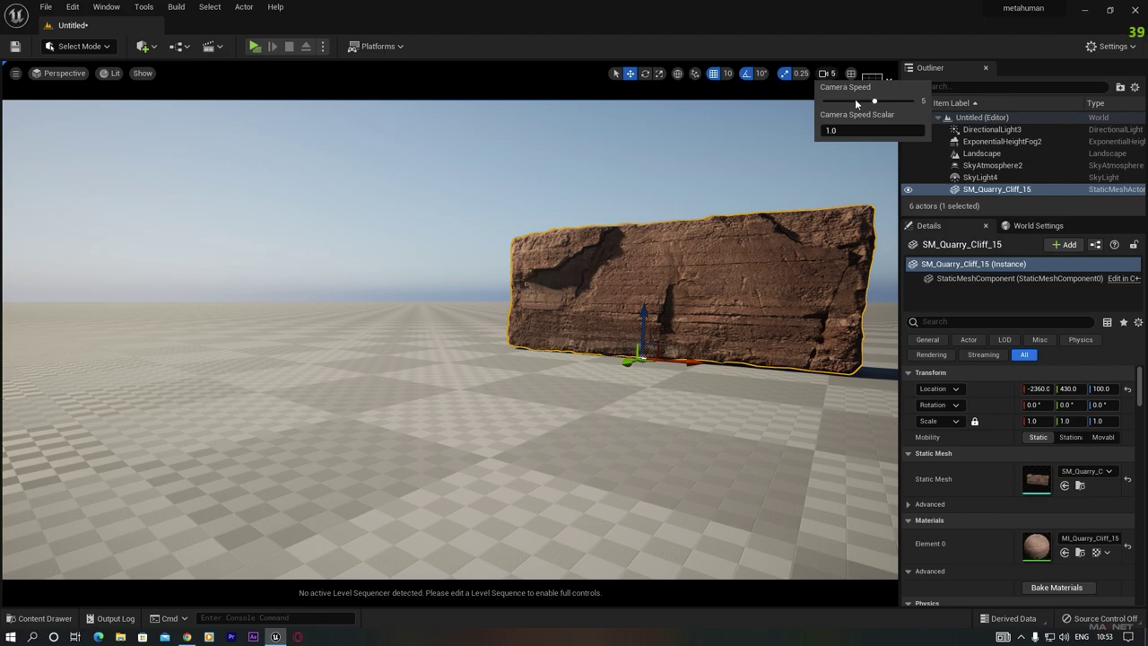
left_click_drag(856, 102, 849, 101)
right_click_drag(701, 410, 545, 286)
key("d")
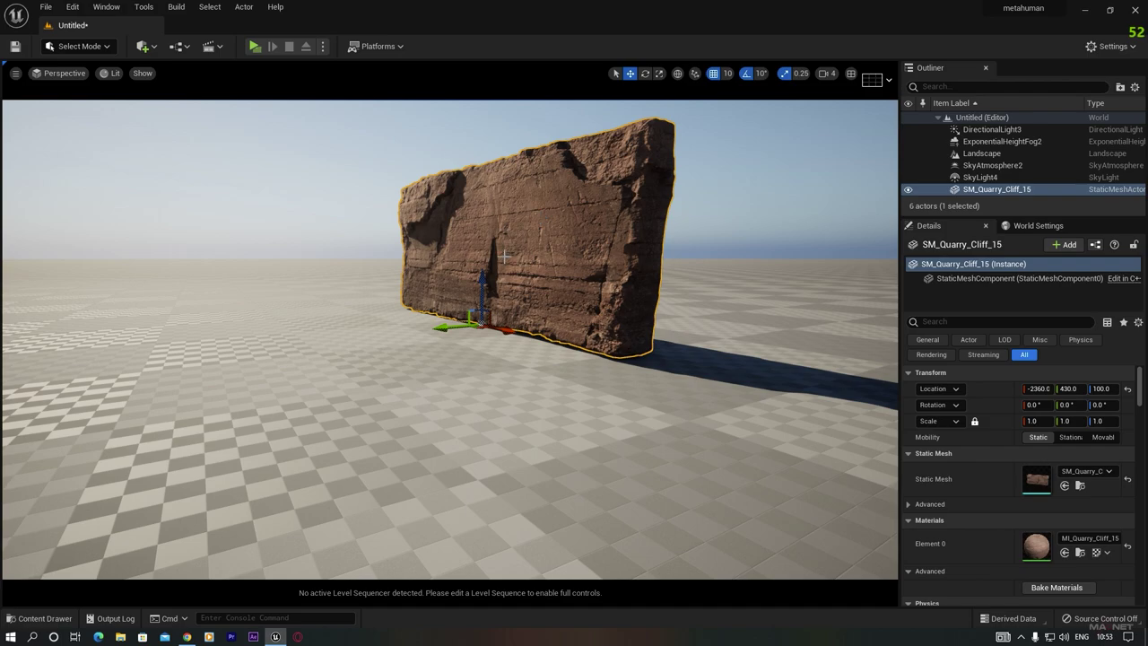
Scale the quarry cliff uniformly to 3.0
key("r")
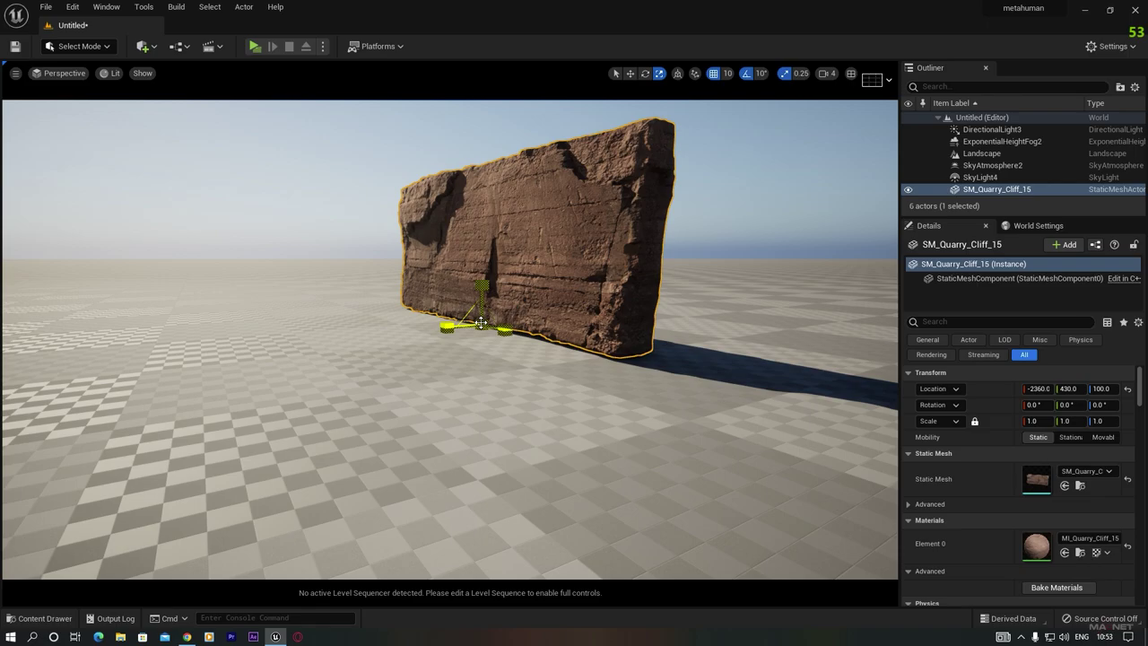
left_click_drag(481, 323, 547, 310)
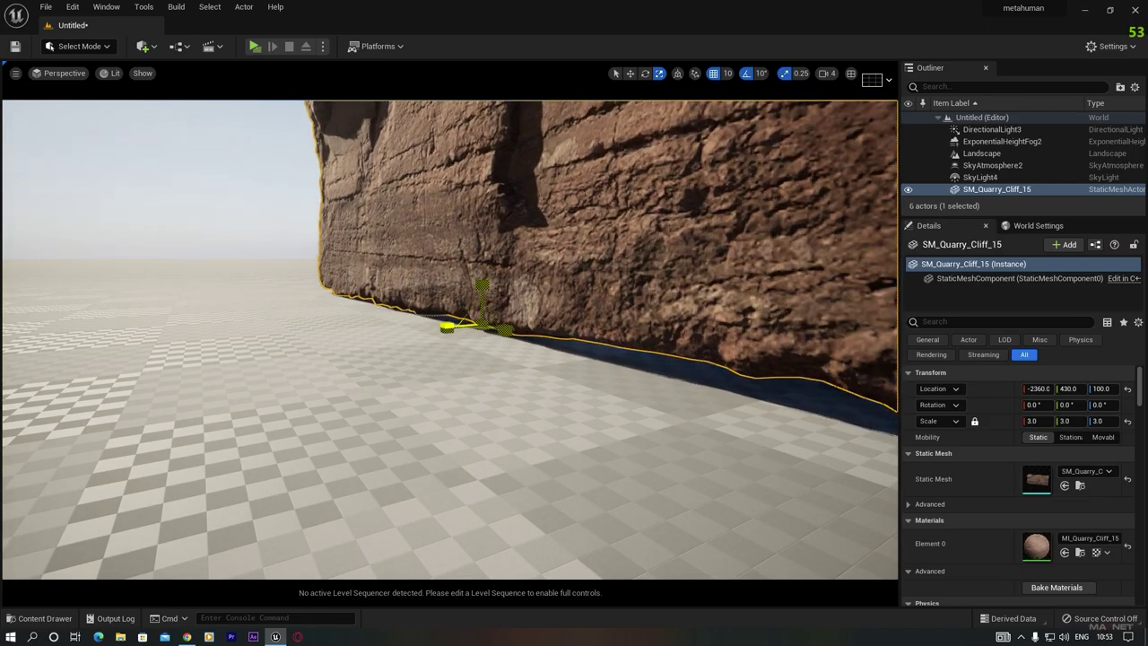
right_click_drag(514, 408, 457, 350)
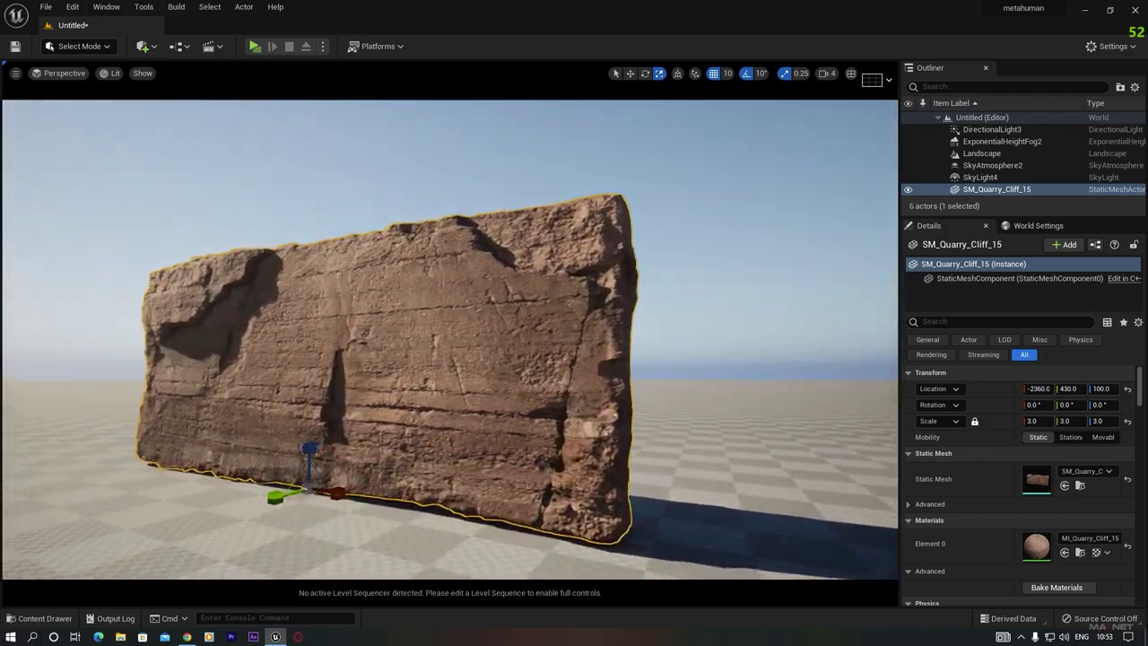
right_click_drag(431, 399, 434, 367)
Lower the cliff to Z 90 and stack a duplicate directly above it at Z 500
key("e")
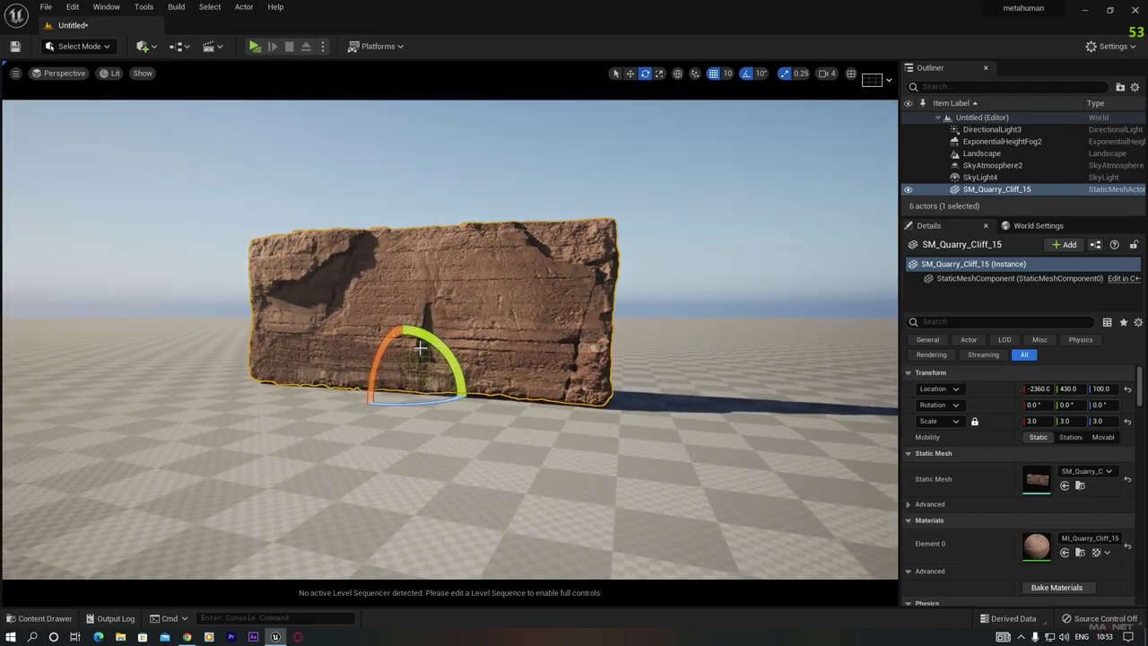
key("w")
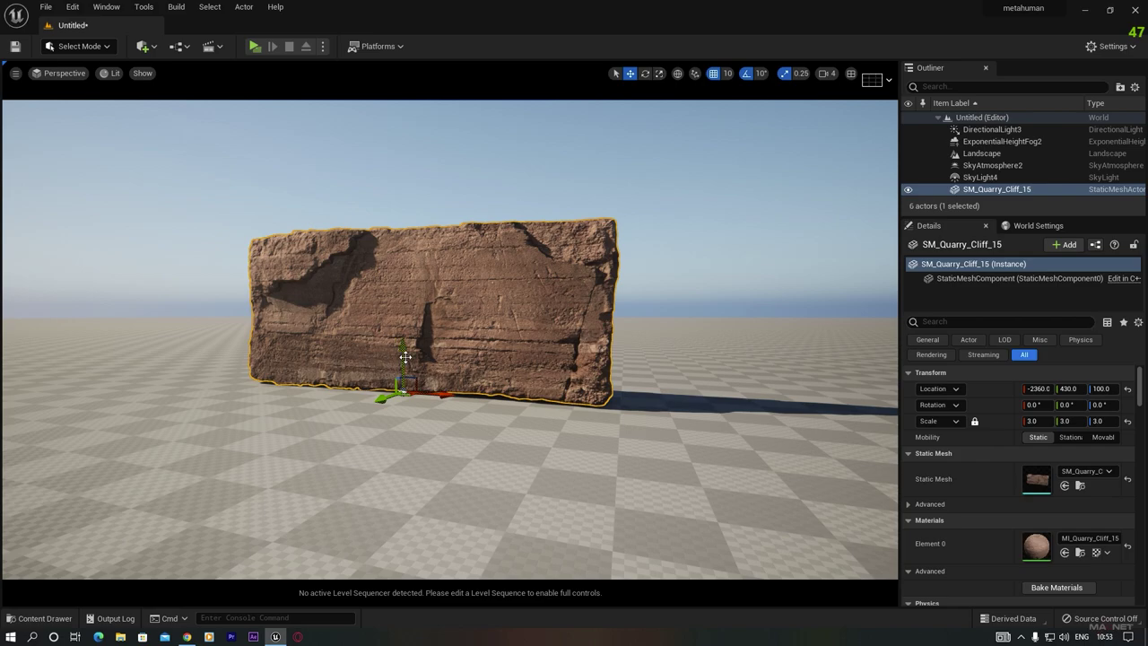
left_click_drag(402, 347, 403, 351)
key("ctrl+z")
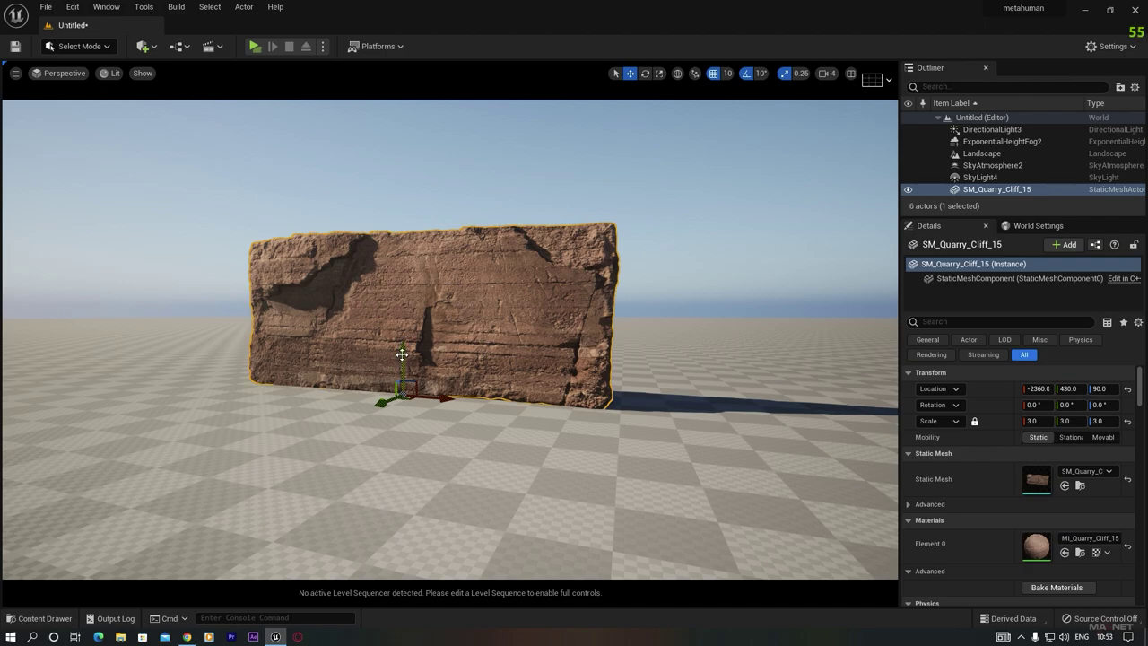
left_click_drag(402, 352, 393, 203, "alt")
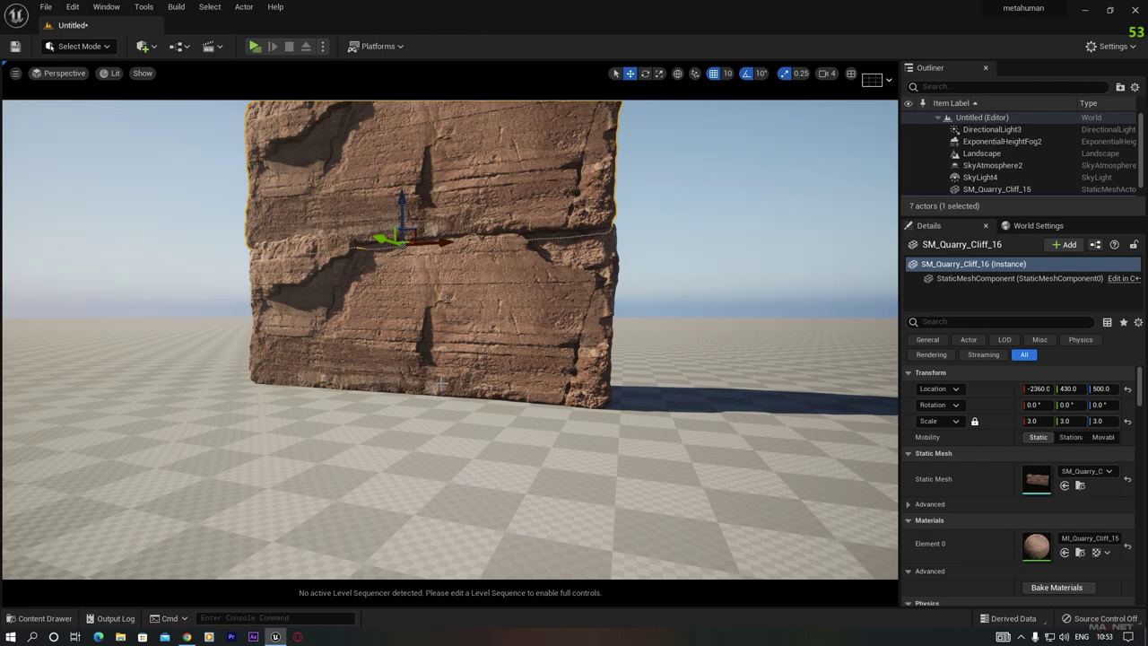
right_click_drag(393, 341, 394, 317)
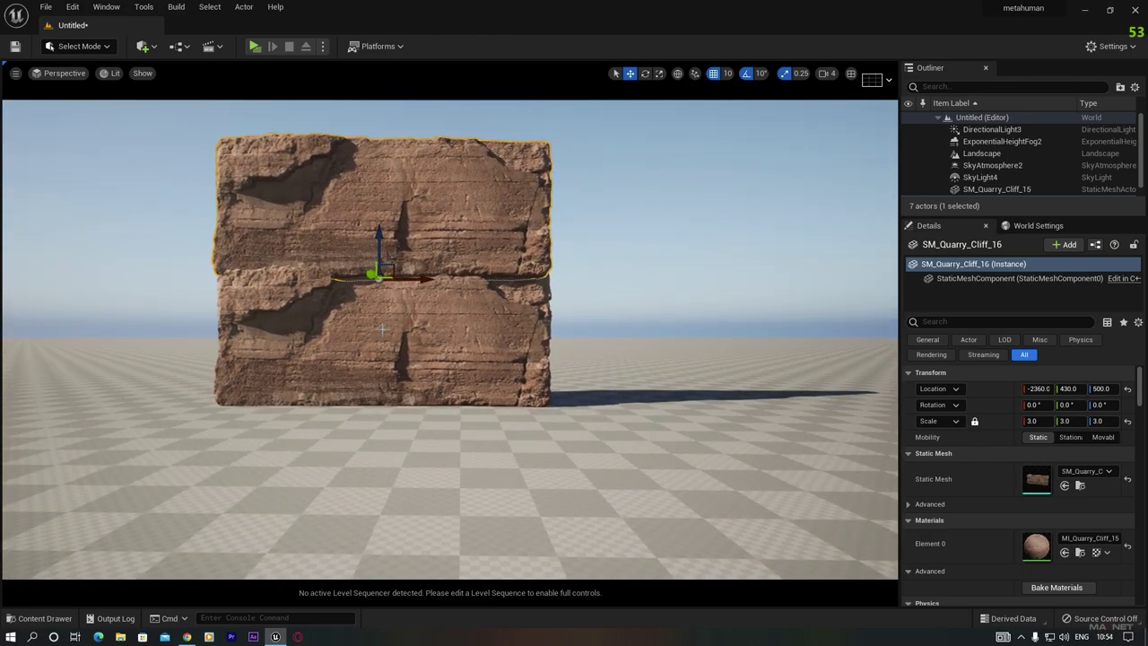
Duplicate the cliff blocks along X into a wall two high and three wide, with new columns at X -1340 and X -270
left_click(352, 321)
left_click_drag(425, 409, 742, 409, "alt")
left_click_drag(702, 369, 687, 231, "alt")
right_click_drag(686, 231, 687, 231)
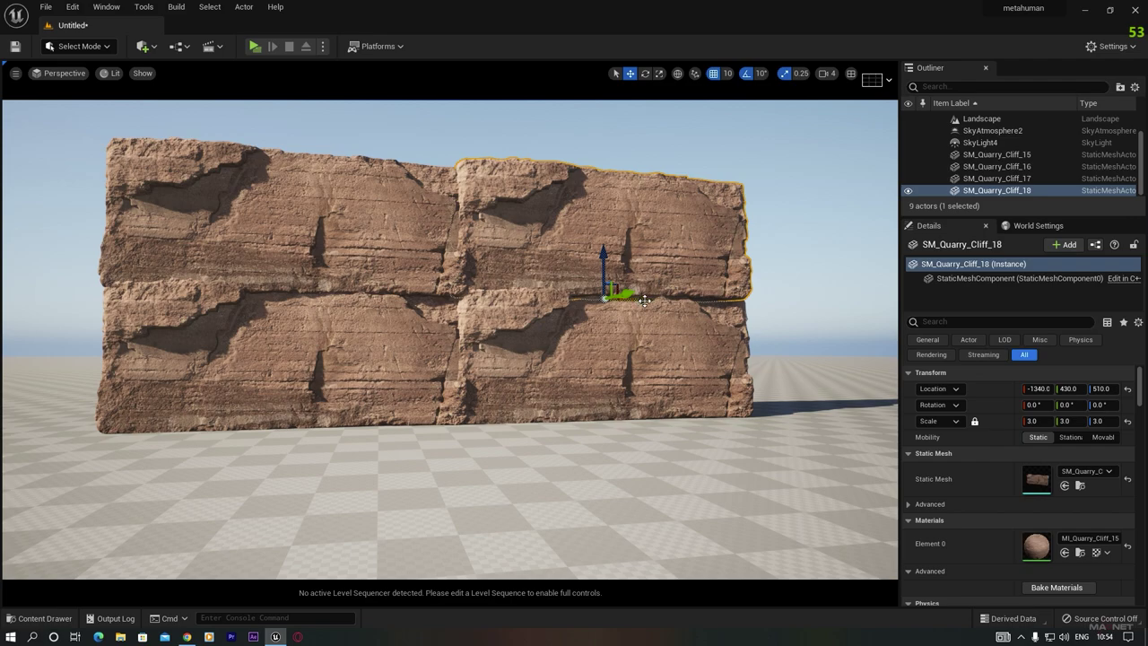
left_click_drag(644, 299, 897, 299, "alt")
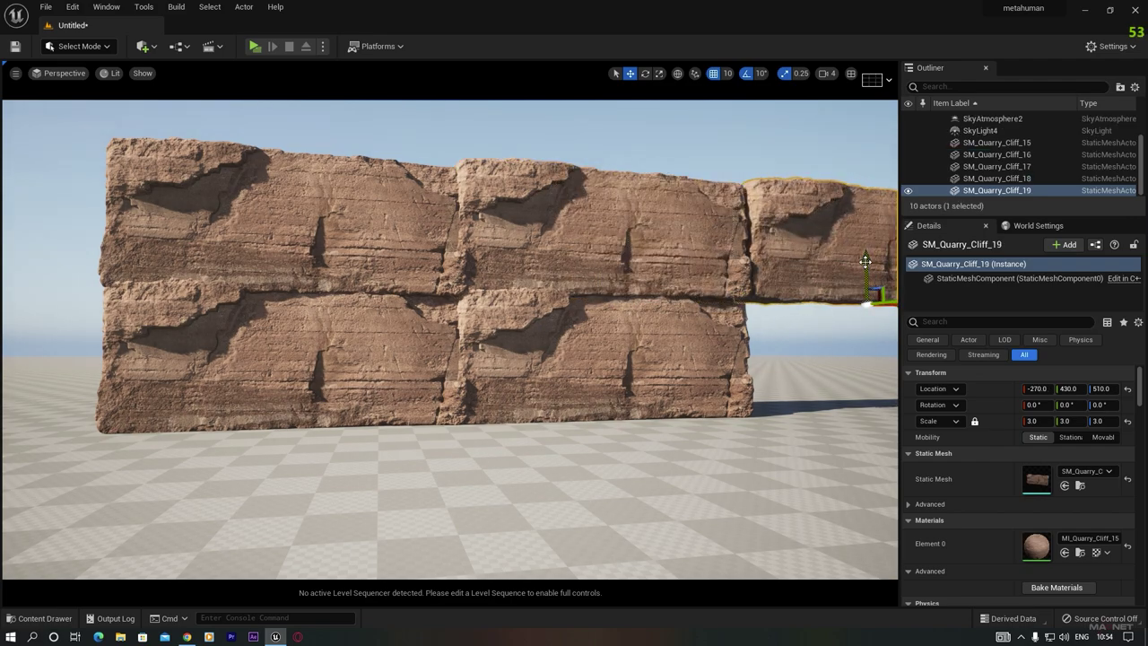
left_click_drag(866, 260, 862, 410, "alt")
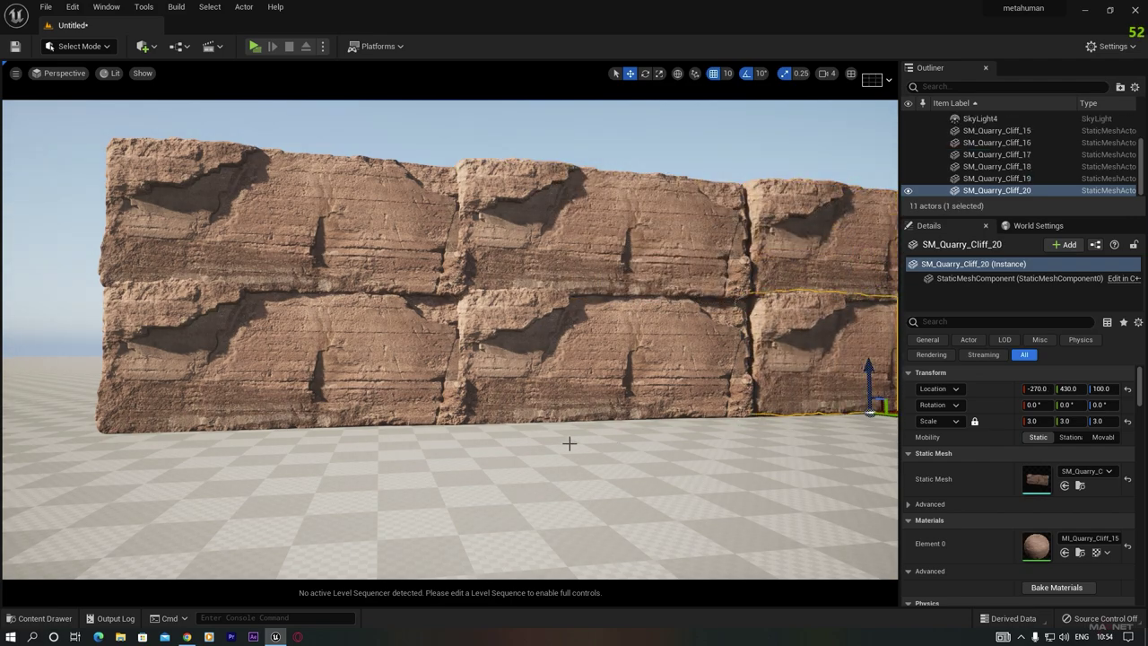
Shift the bottom-row cliff block of the newest column along X to -330, in line with the block above
right_click_drag(559, 314, 558, 315)
right_click_drag(486, 377, 486, 377)
right_click_drag(453, 447, 423, 447)
left_click(752, 361)
left_click_drag(740, 367, 729, 368)
left_click(702, 426)
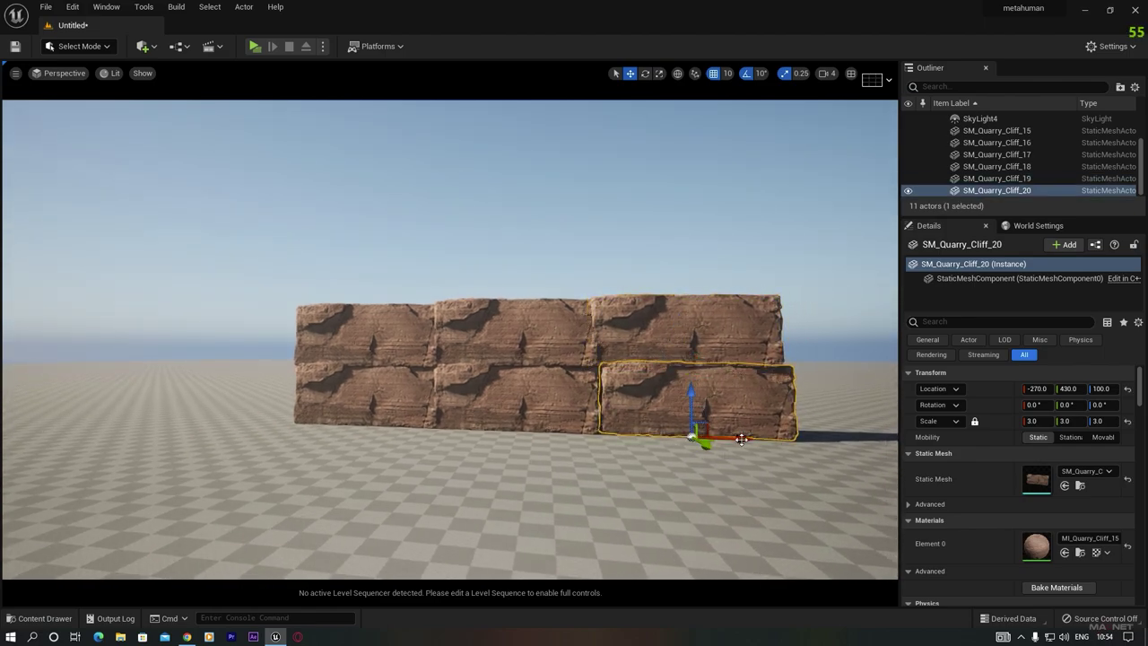
left_click_drag(741, 439, 728, 438)
Add a third row by duplicating the block up to Z 940, then copying it along X to complete three columns ending at -2360
right_click_drag(548, 479, 579, 441)
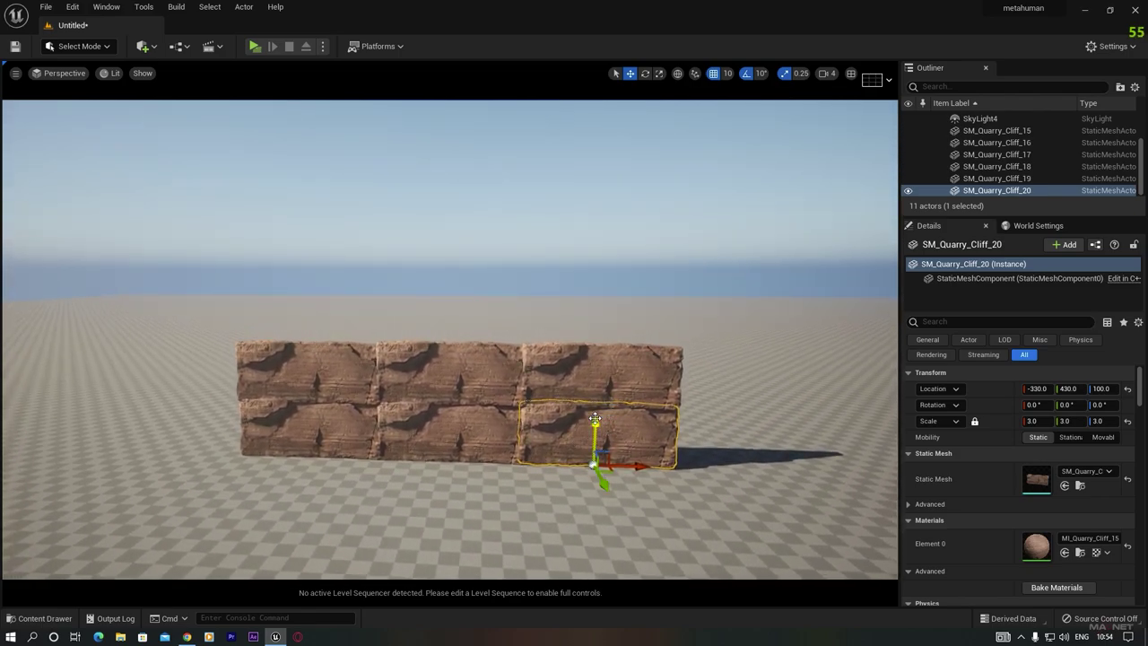
left_click_drag(595, 419, 585, 295, "alt")
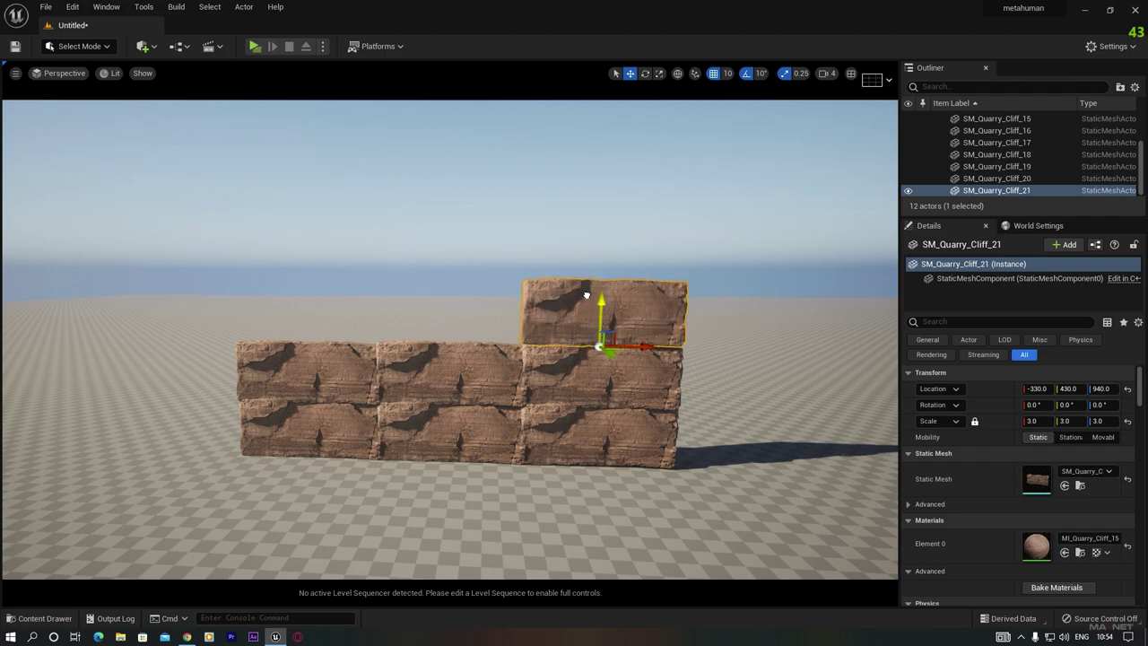
left_click_drag(648, 347, 349, 341, "alt")
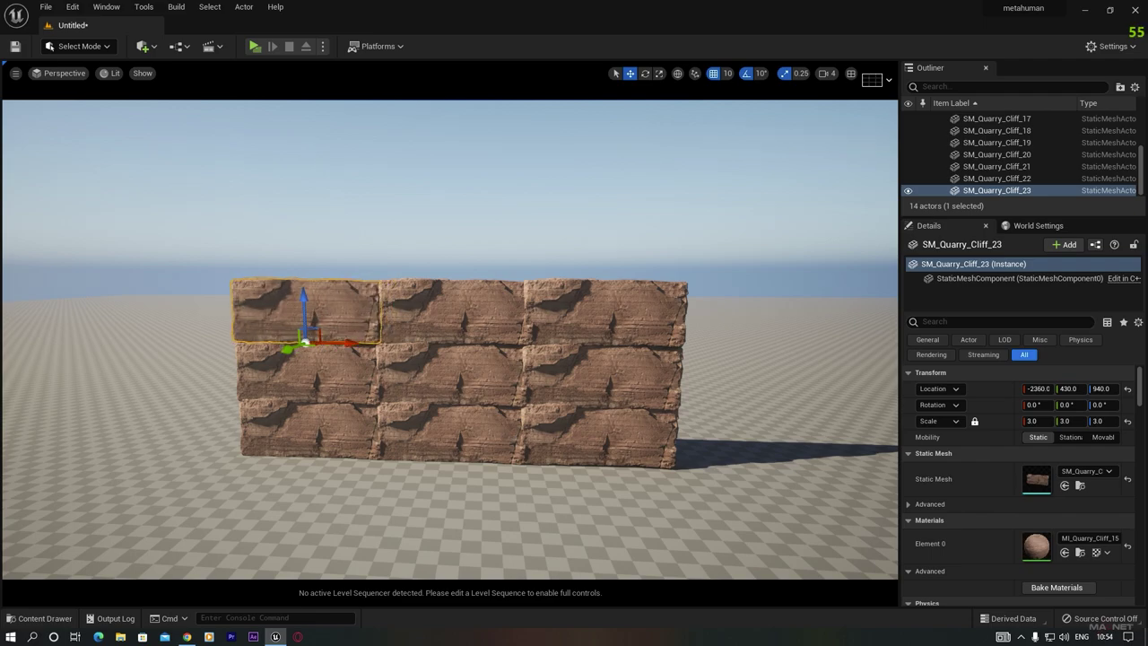
Place the SM_Quarry_Cliff_11 mesh in front of the wall's far column at X -2400, Y 700, Z 100
right_click_drag(349, 341, 278, 319)
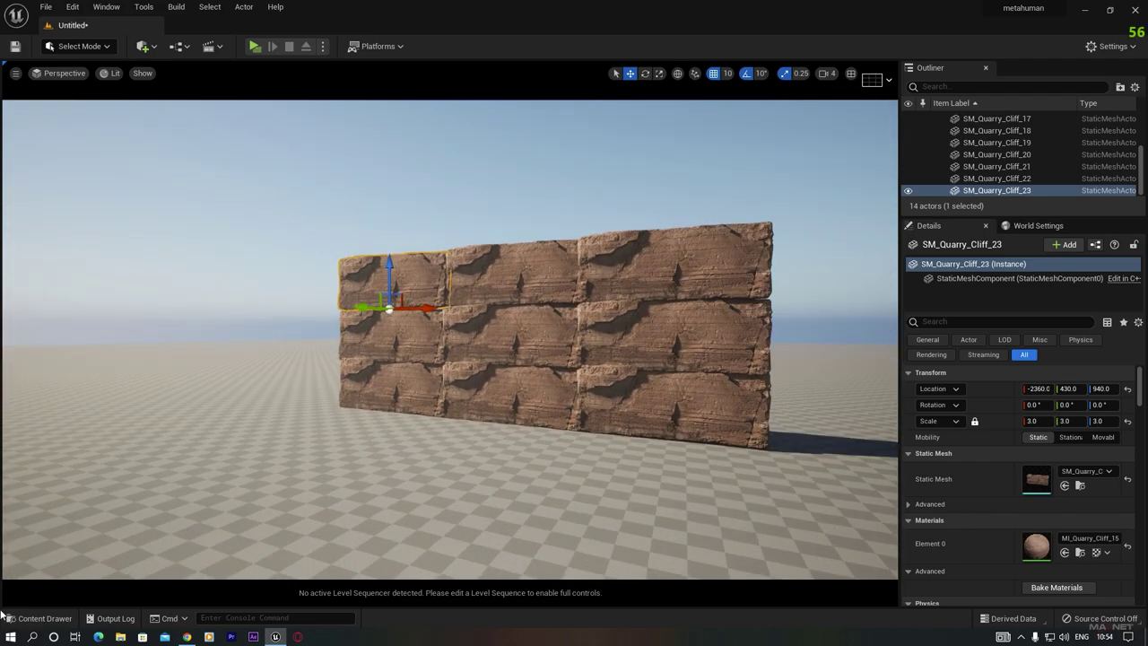
left_click(62, 617)
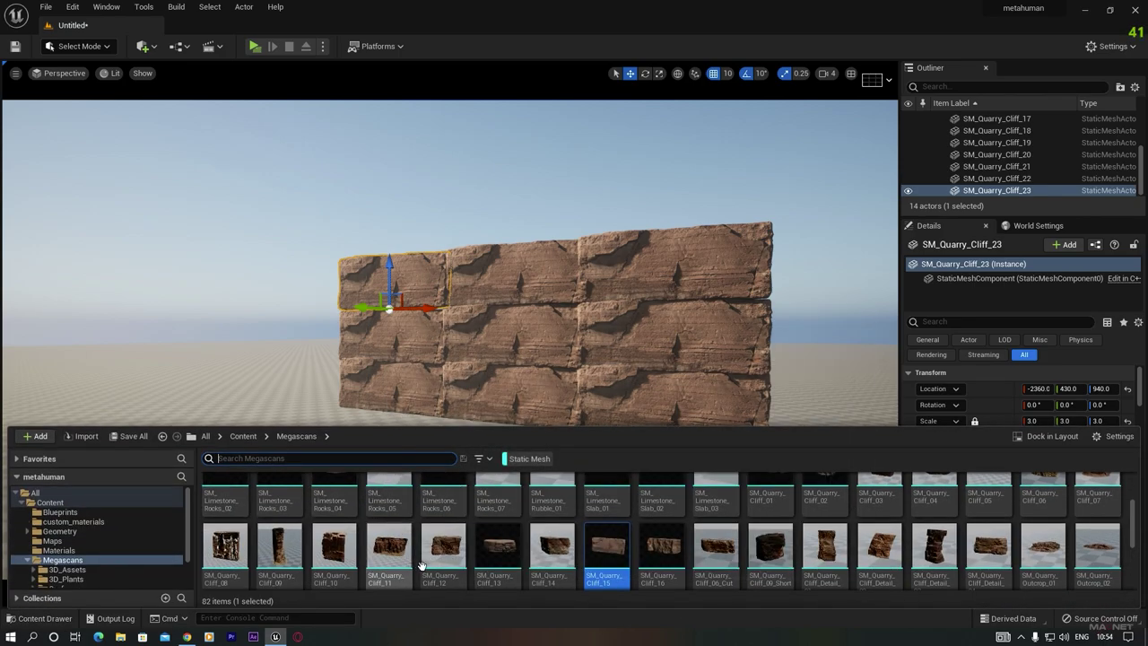
mouse_move(390, 559)
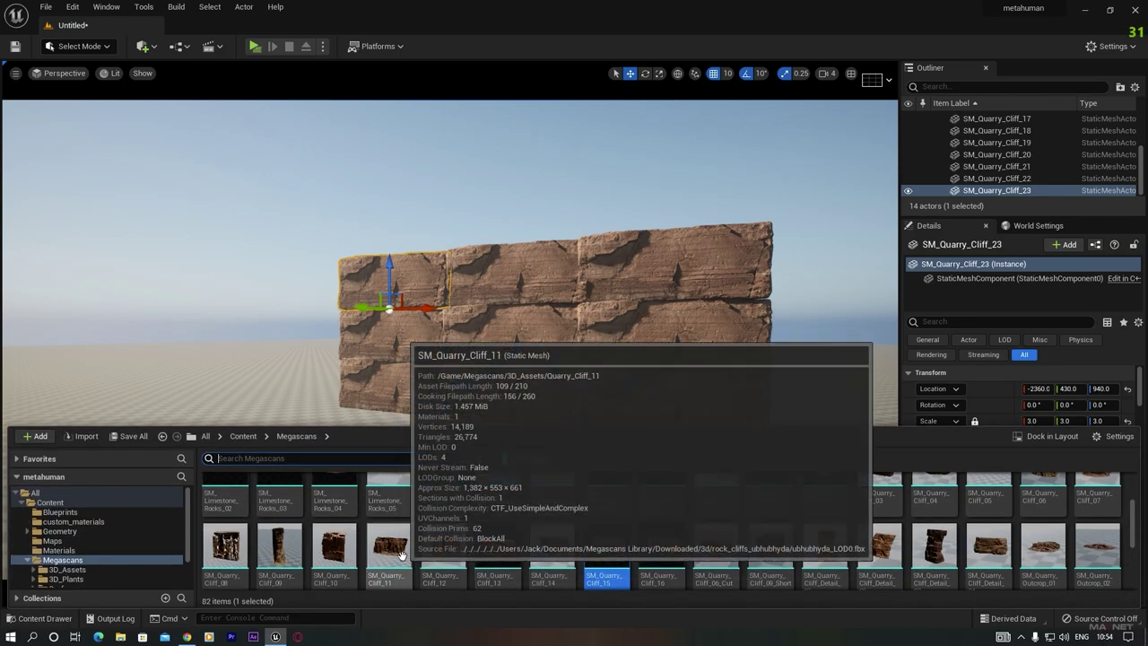
left_click_drag(390, 558, 358, 379)
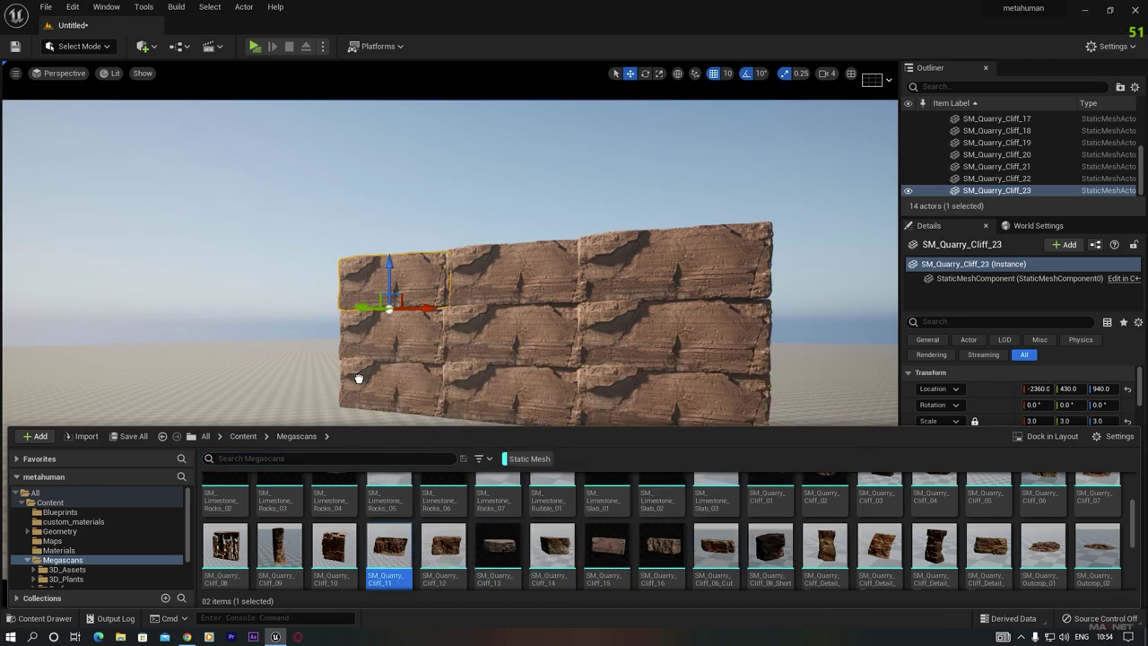
left_click_drag(295, 408, 351, 417)
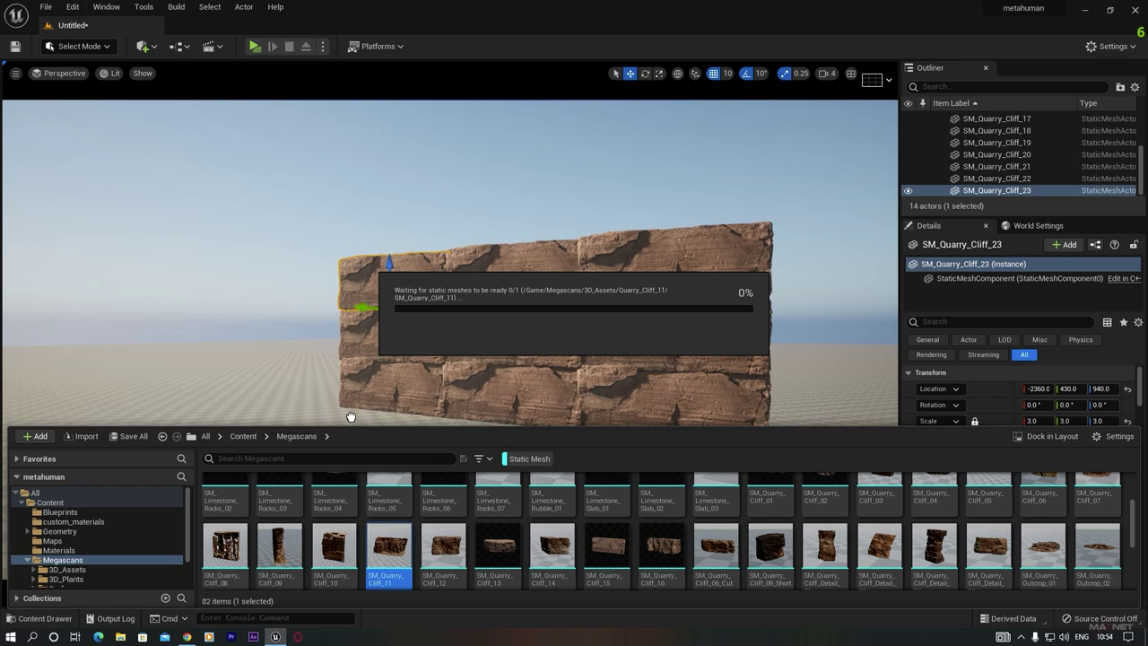
left_click_drag(344, 409, 389, 439)
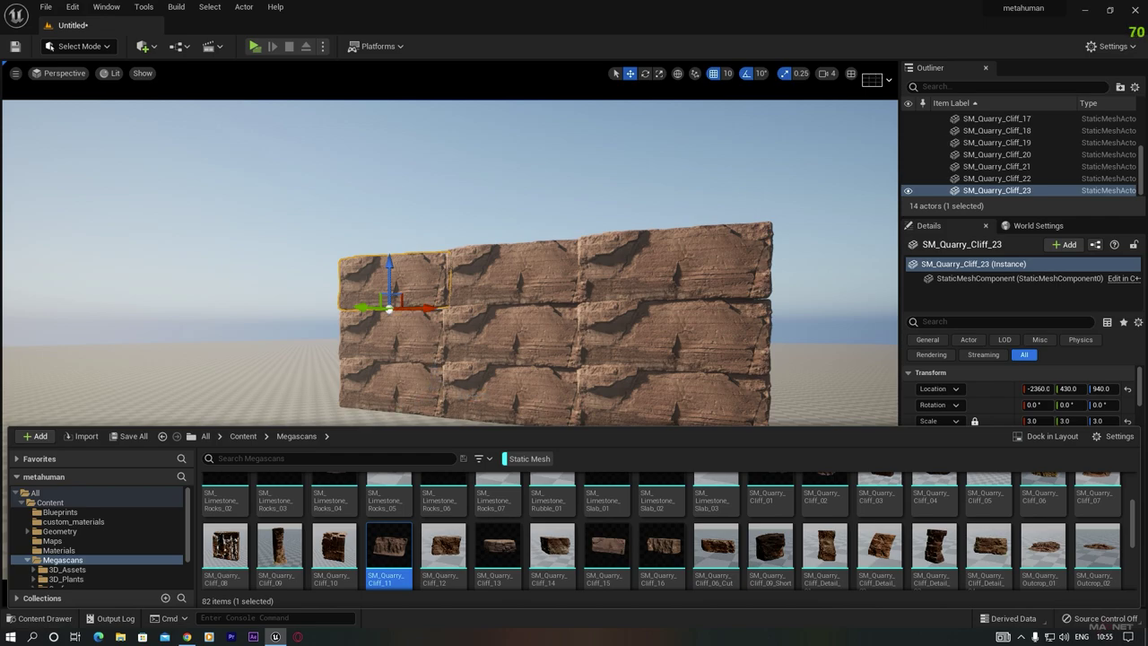
key("a")
mouse_move(449, 269)
right_mouse_down()
mouse_move(699, 260)
mouse_move(448, 269)
right_mouse_up()
key("a")
left_click_drag(388, 549, 495, 361)
left_click(479, 374)
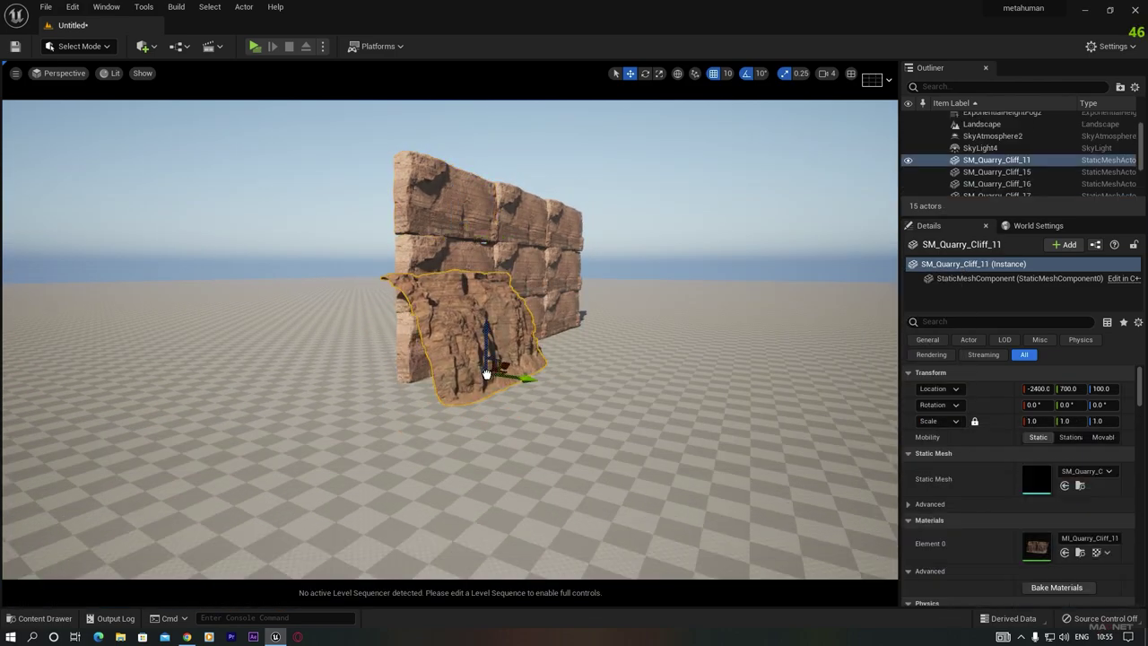
Push the SM_Quarry_Cliff_11 rock back into the wall's base at Y 370
right_click_drag(480, 377, 305, 389)
key("w")
key("d")
right_click_drag(535, 420, 633, 419)
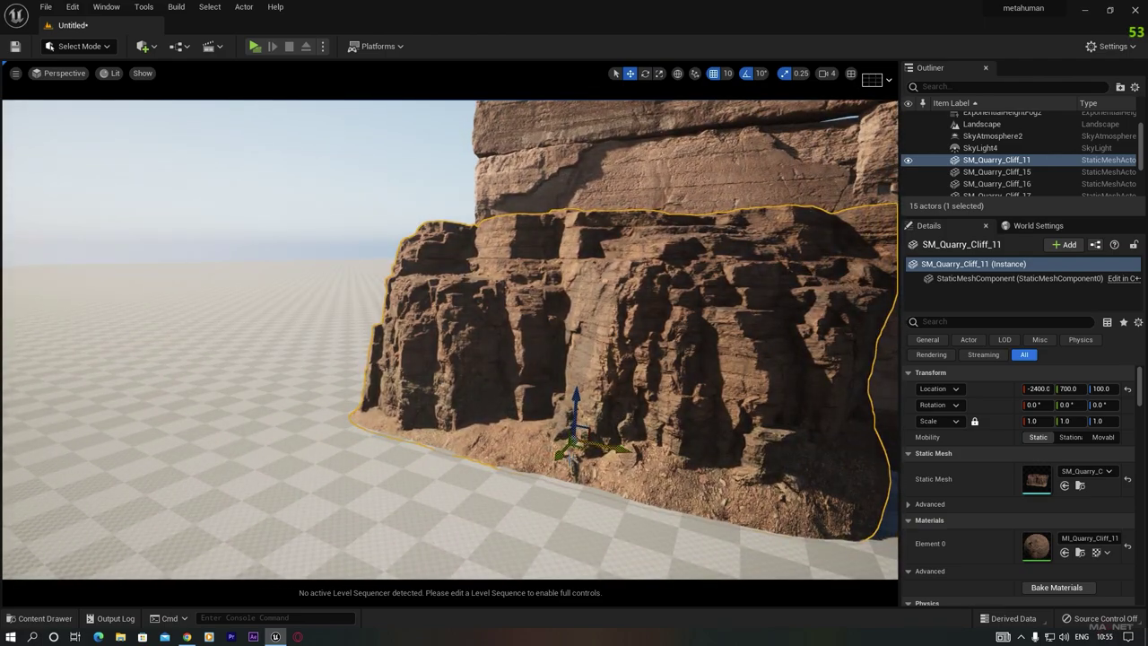
left_click_drag(561, 454, 589, 438)
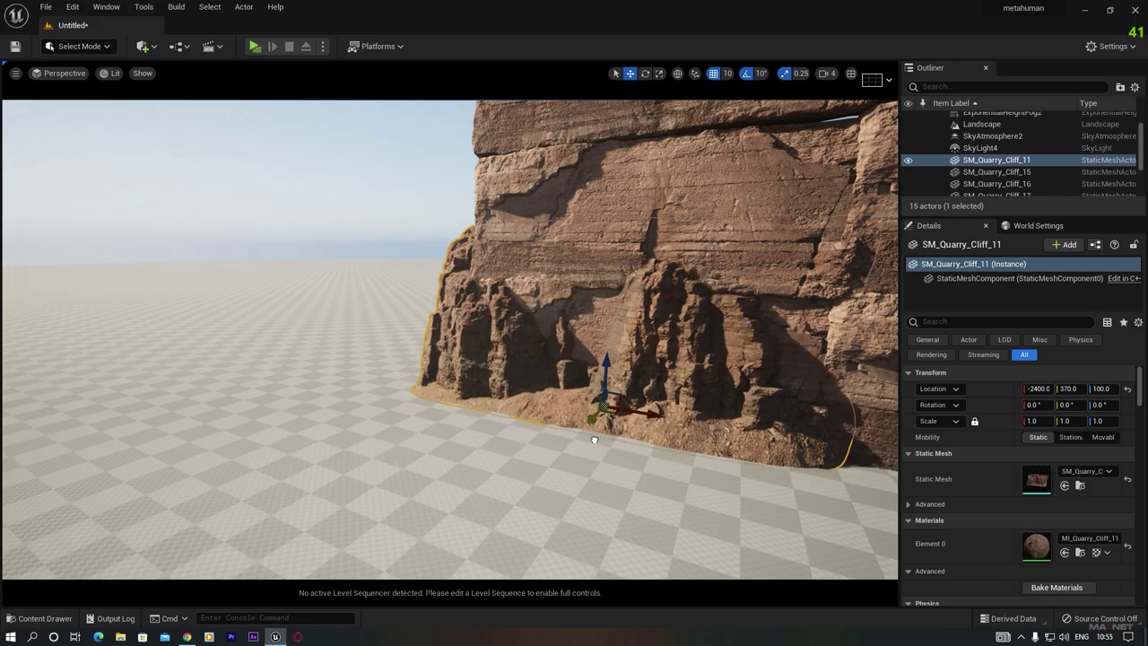
Duplicate the base rock along the foot of the wall to X -1270, Y 400
key("s")
right_click_drag(618, 506, 647, 476)
left_click_drag(434, 436, 664, 487, "alt")
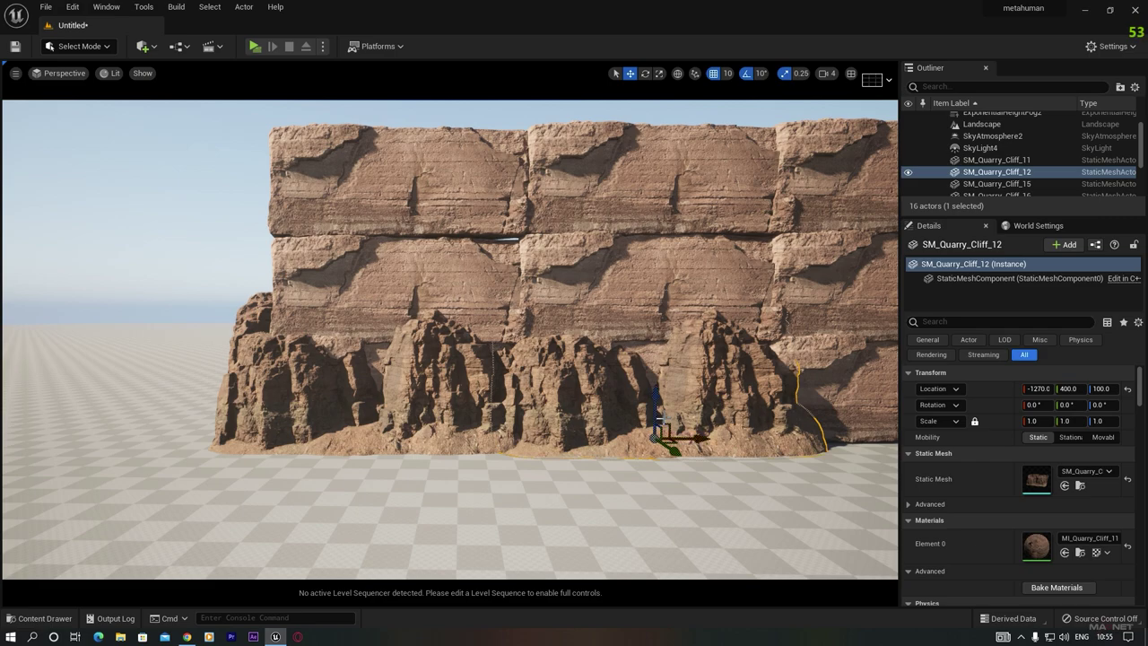
key("r")
mouse_move(656, 441)
left_mouse_down()
mouse_move(619, 459)
mouse_move(656, 439)
left_mouse_up()
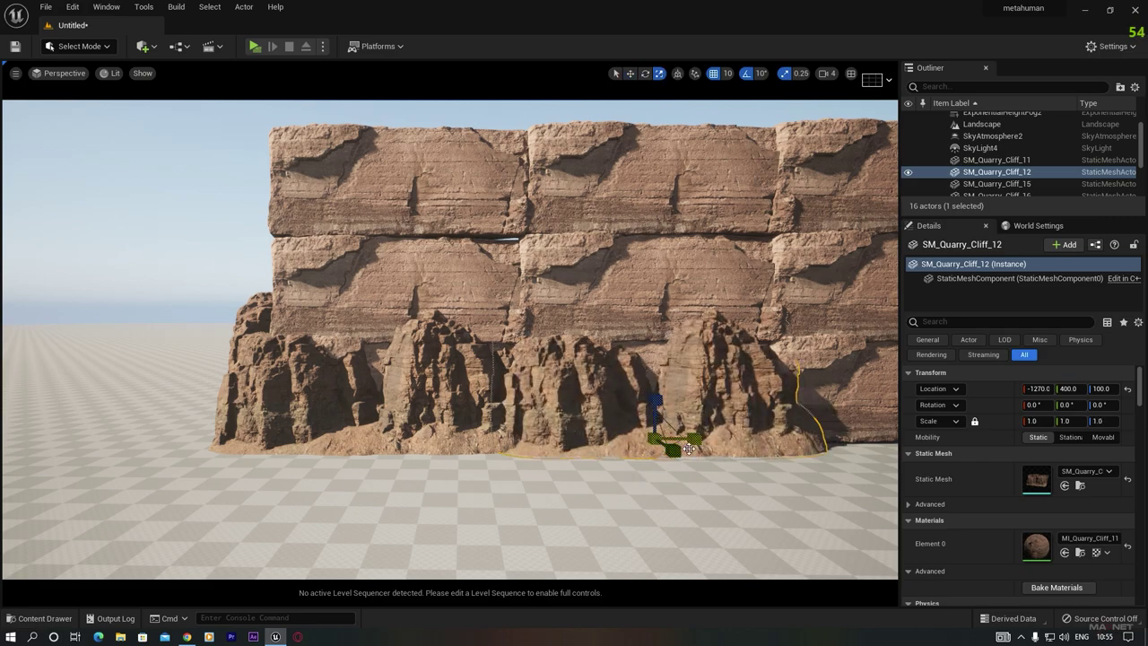
Add two more copies of the base rock along the wall's foot, with the last at X -310, Y 360
key("w")
key("d")
right_click_drag(640, 513, 593, 479)
left_click_drag(499, 438, 723, 439, "alt")
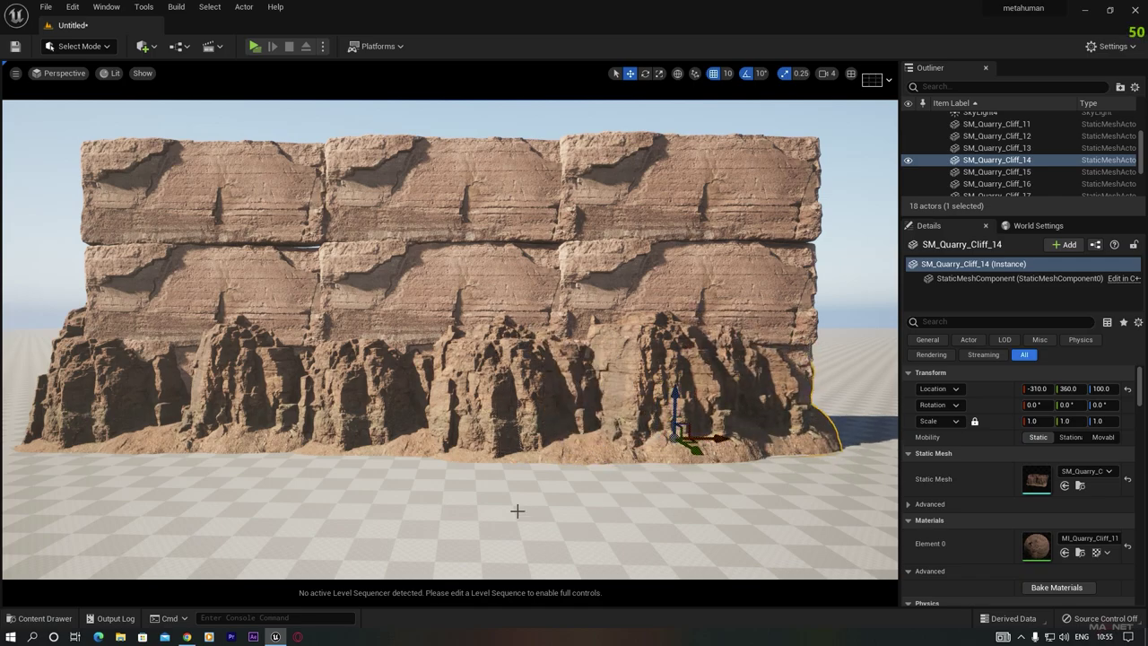
Place the SM_Quarry_Cliff_13 mesh on the wall's far column at X -2550, Y 470, Z 890
right_click_drag(529, 515, 444, 526)
right_click_drag(573, 510, 628, 510)
left_click(40, 619)
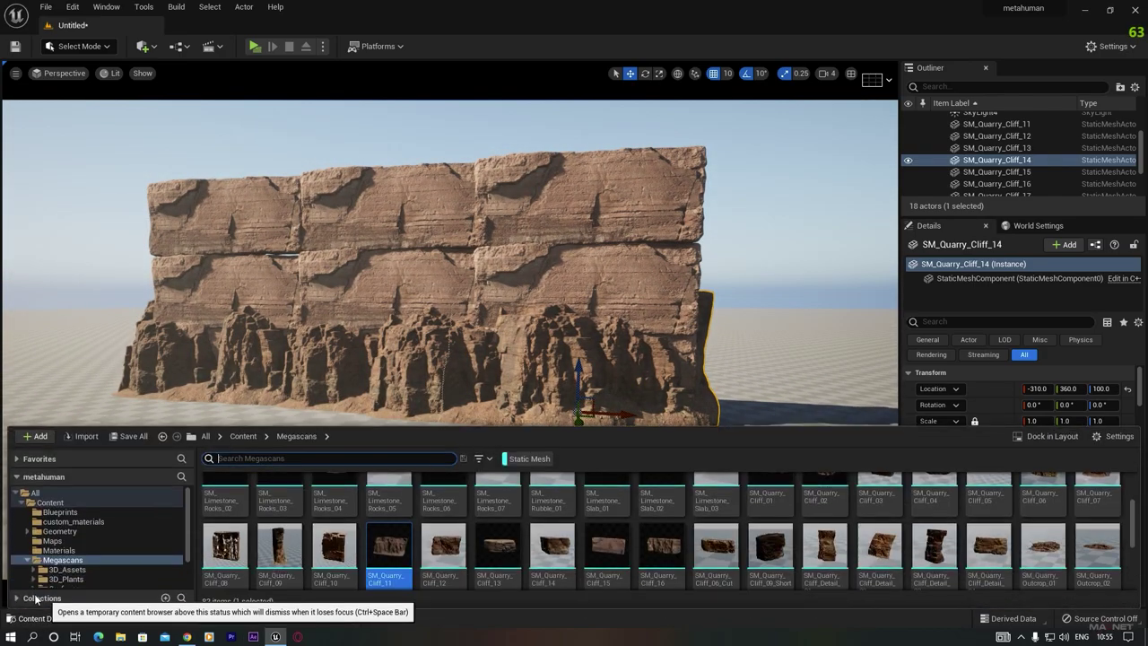
left_click(389, 547)
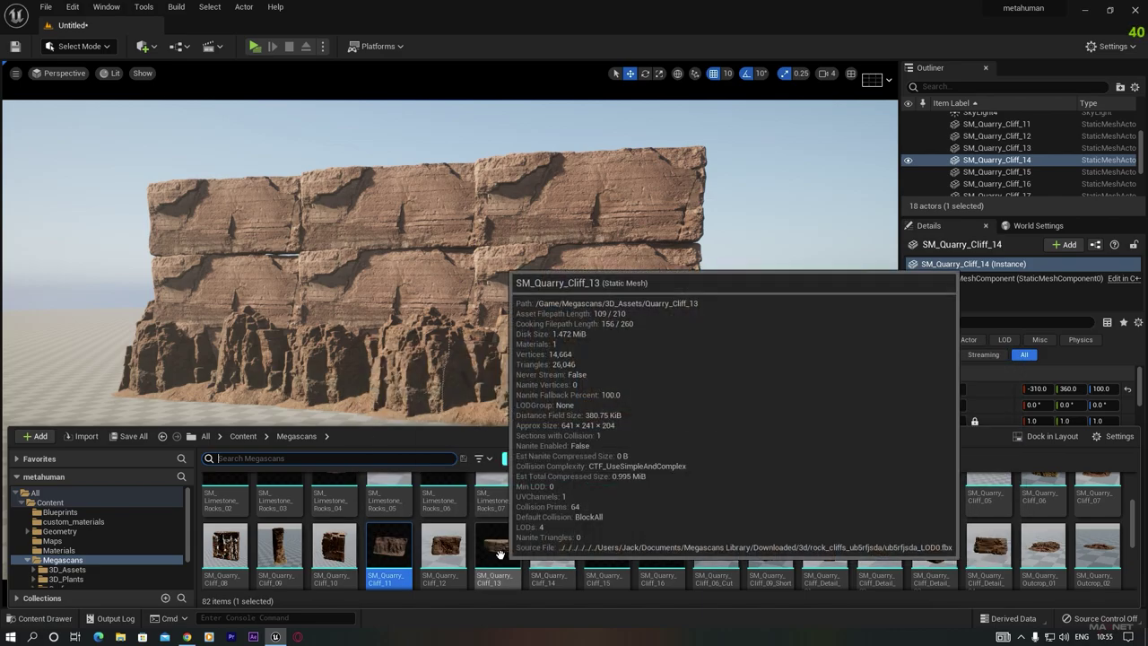
left_click_drag(554, 553, 193, 260)
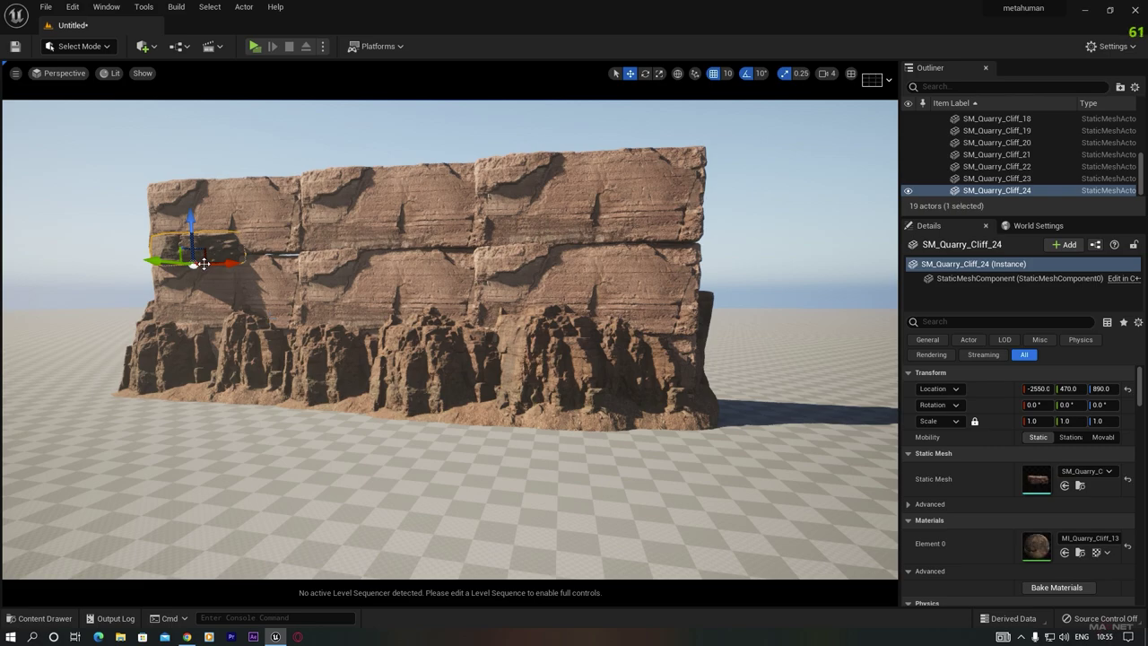
Scale the SM_Quarry_Cliff_13 rock uniformly to 2.25 and set it into the middle row at Y 320, Z 580
key("e")
key("r")
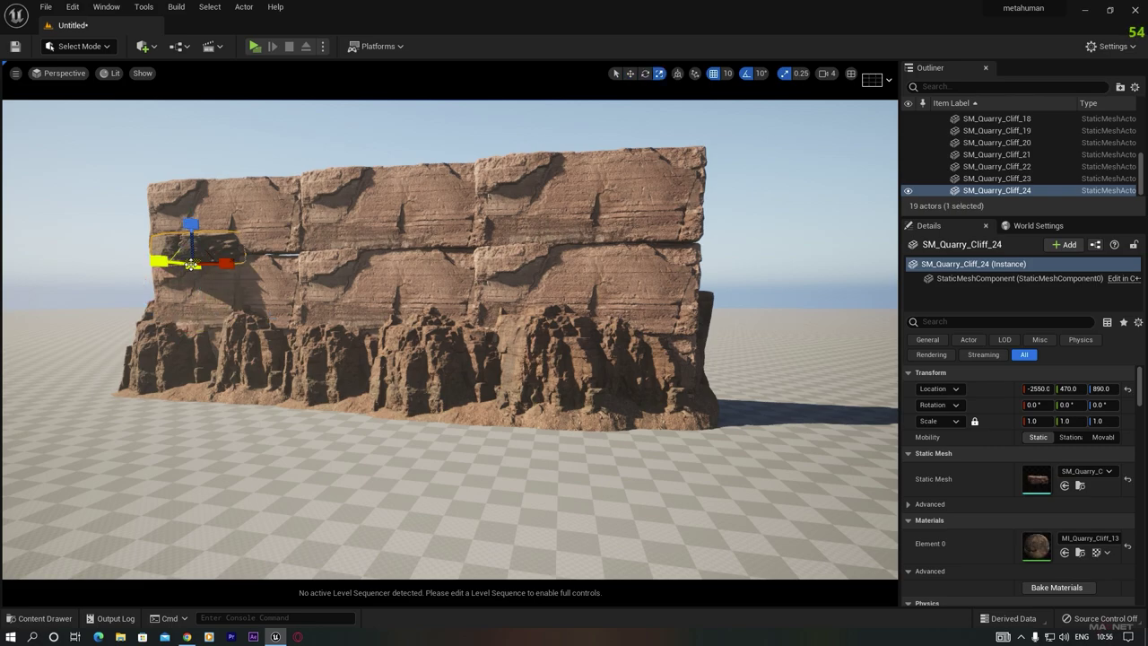
left_click_drag(191, 267, 228, 299)
key("w")
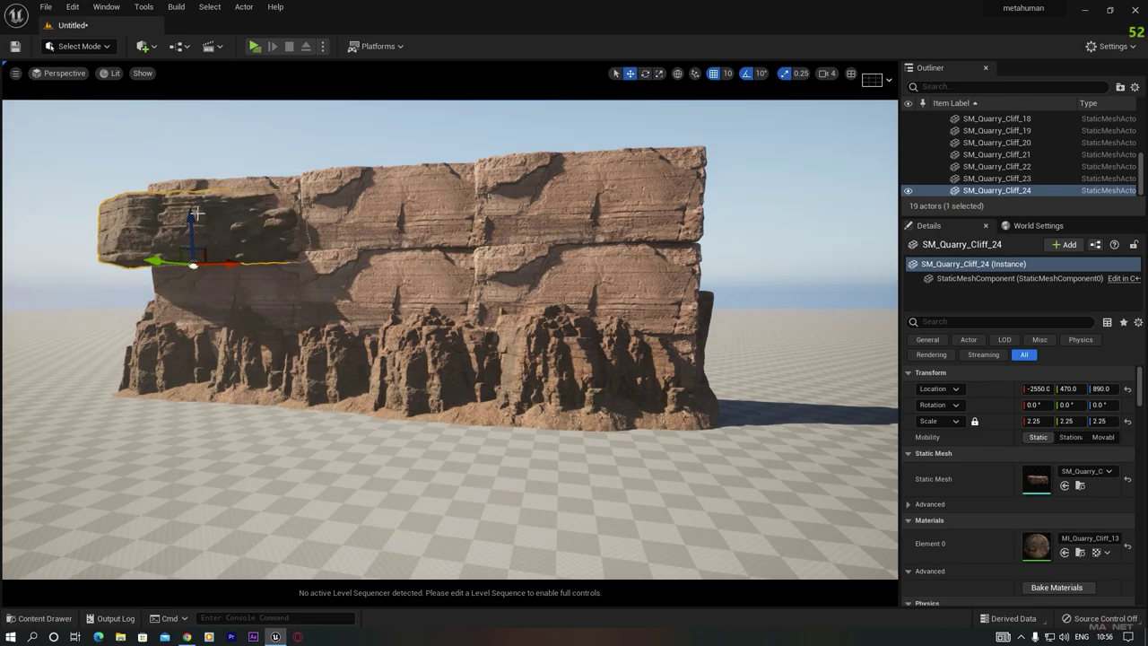
left_click_drag(194, 231, 193, 278)
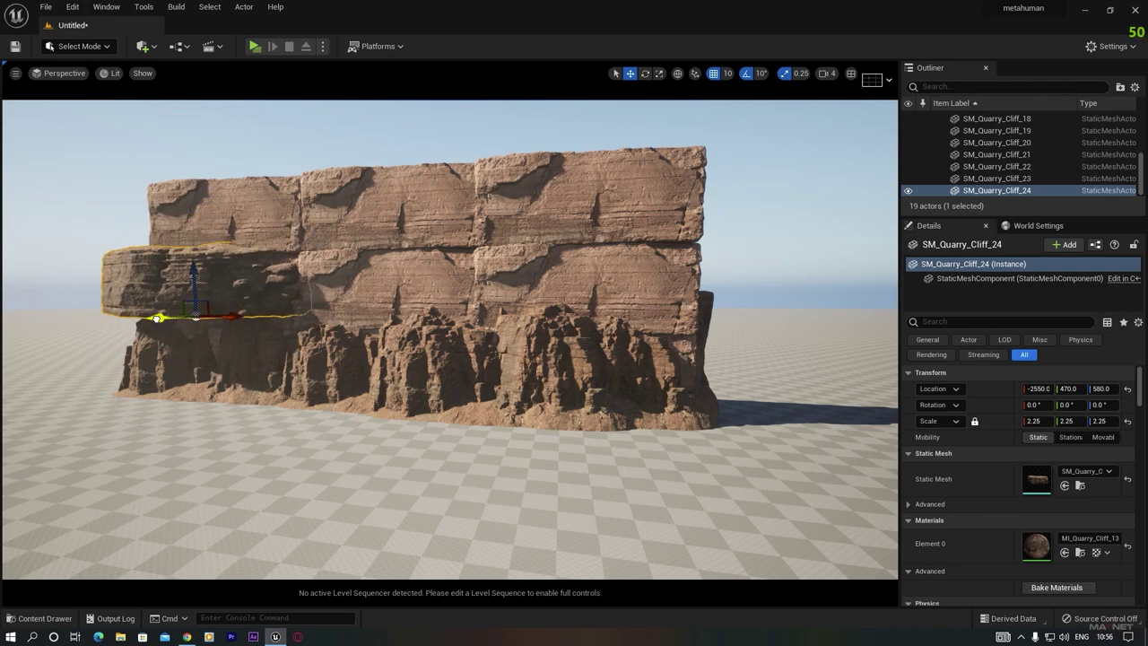
left_click_drag(156, 318, 182, 319)
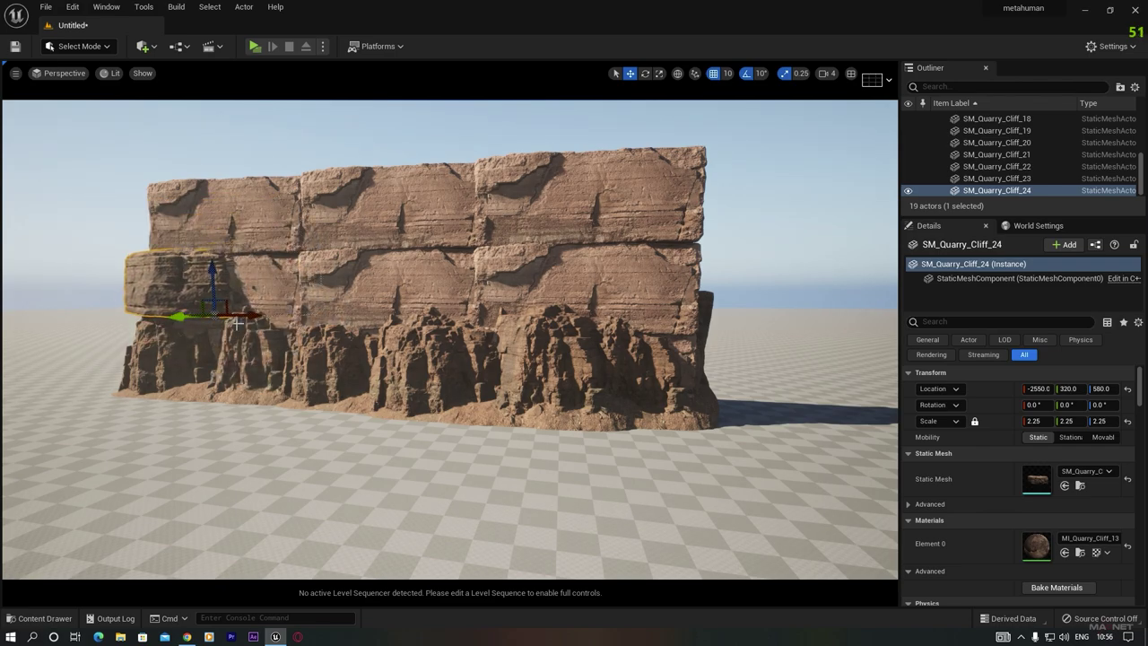
Duplicate the layered rock along X to -480 and rotate the copy to 30° about Z
scroll(318, 341, "up", 2)
left_click_drag(237, 276, 585, 277, "alt")
key("e")
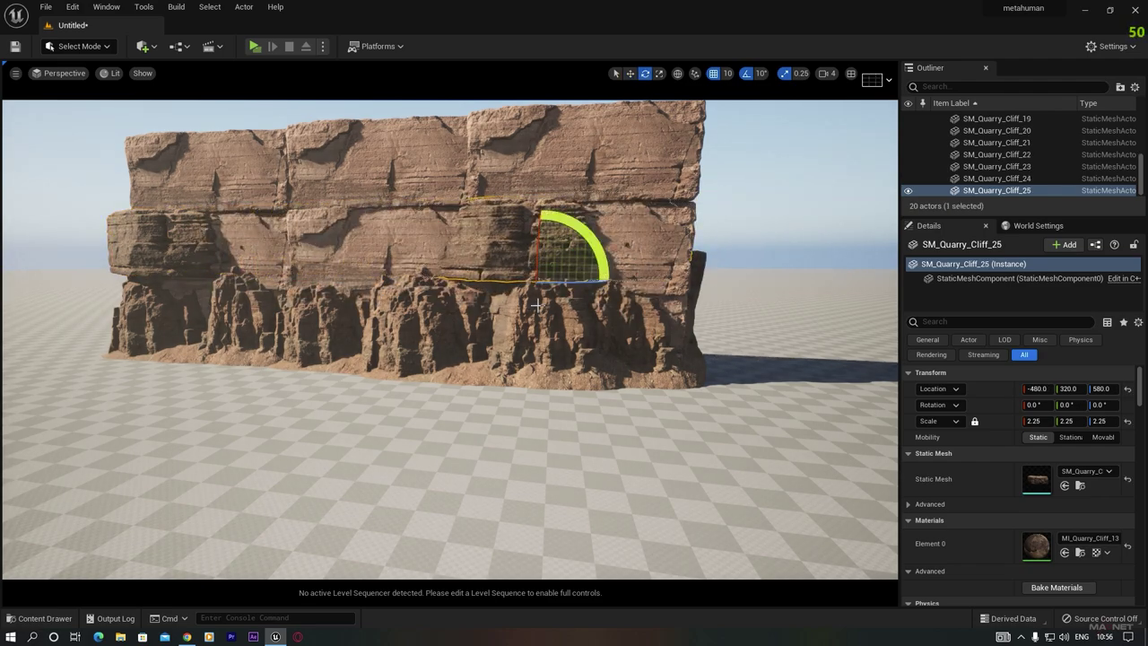
key("w")
key("e")
left_click_drag(607, 267, 628, 285)
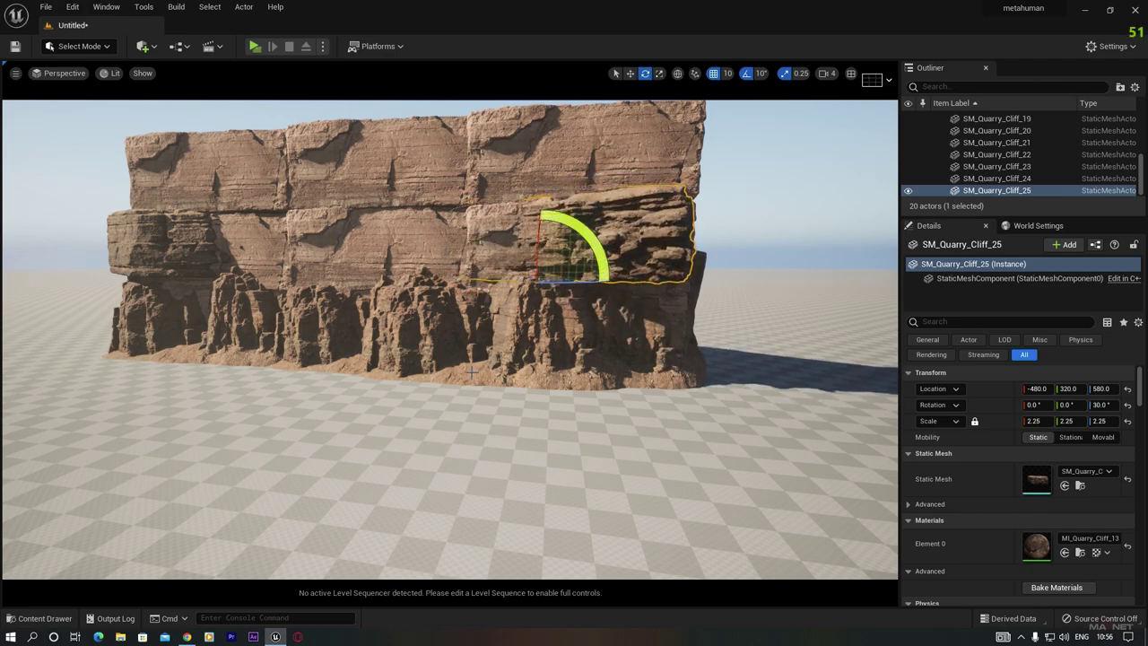
Duplicate the rotated layered rock out along Y to 1590 and rotate the copy to 70° about Z
right_click_drag(466, 368, 482, 334)
right_click_drag(574, 339, 413, 326)
right_click_drag(528, 233, 627, 206)
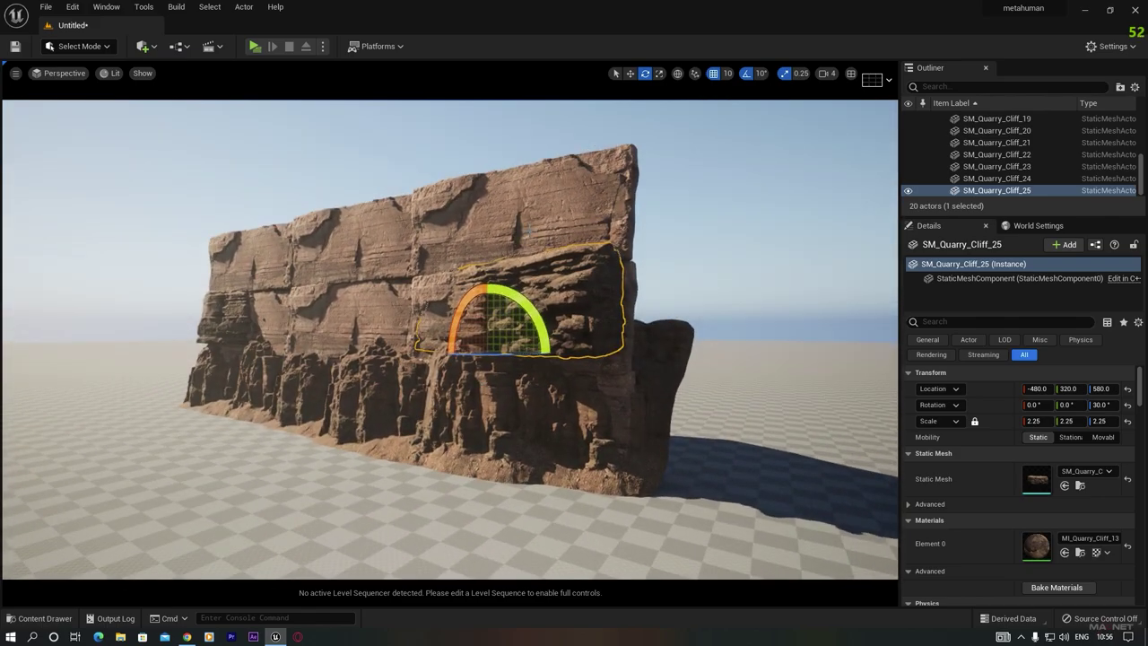
right_click_drag(374, 306, 525, 253)
left_click_drag(413, 341, 457, 286, "alt")
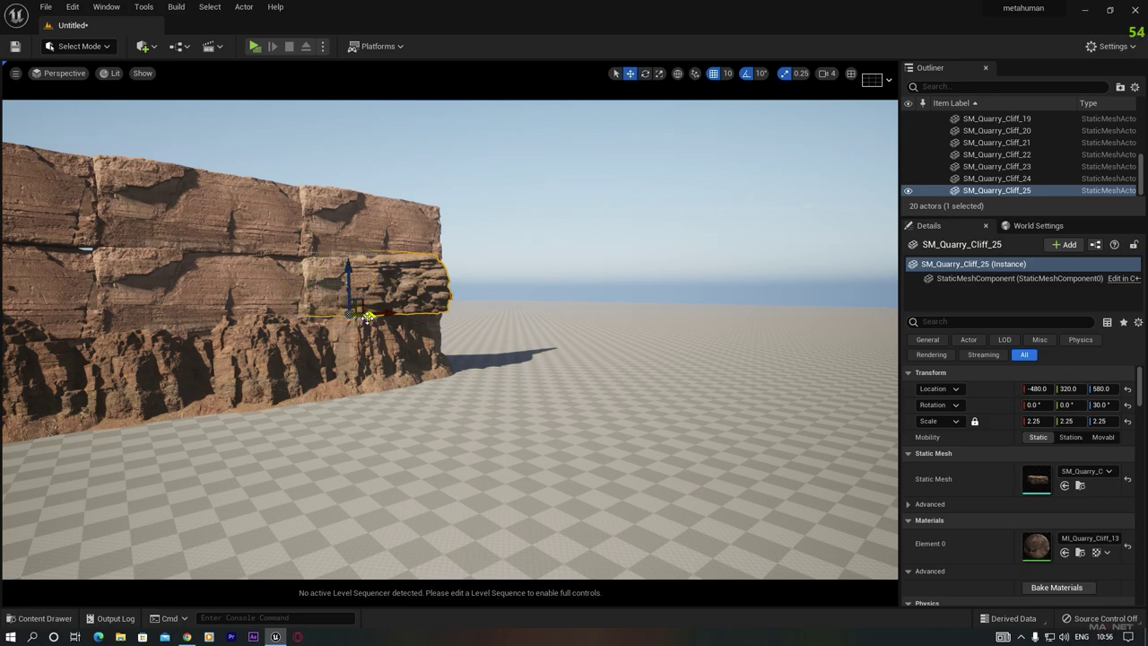
left_click_drag(368, 316, 545, 385, "alt")
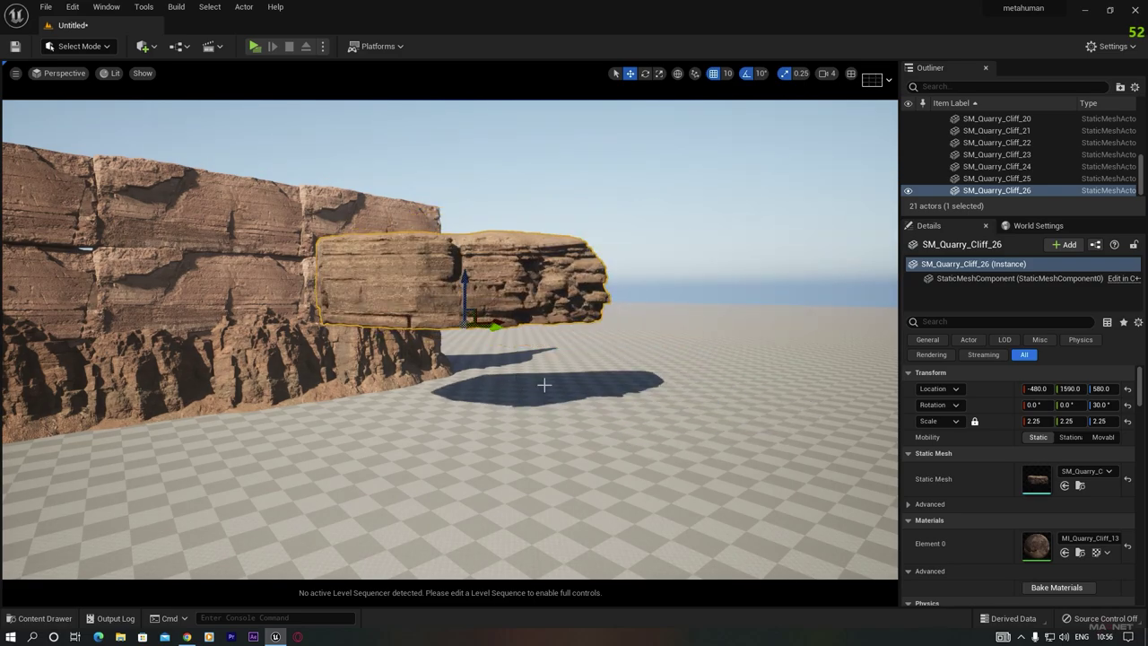
key("e")
left_click_drag(492, 331, 555, 329)
Lower the new layered rock onto the ground beside the wall at X 220, Y 1050, Z 90
right_click_drag(510, 397, 359, 398)
key("w")
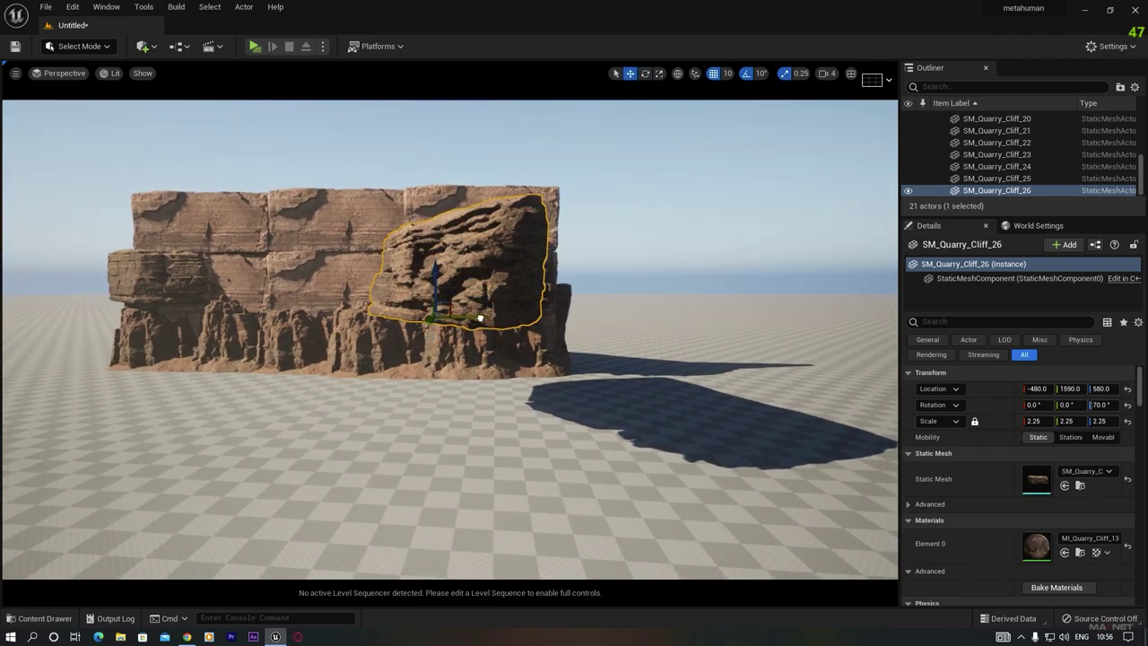
left_click_drag(465, 319, 633, 318)
left_click_drag(594, 273, 592, 395)
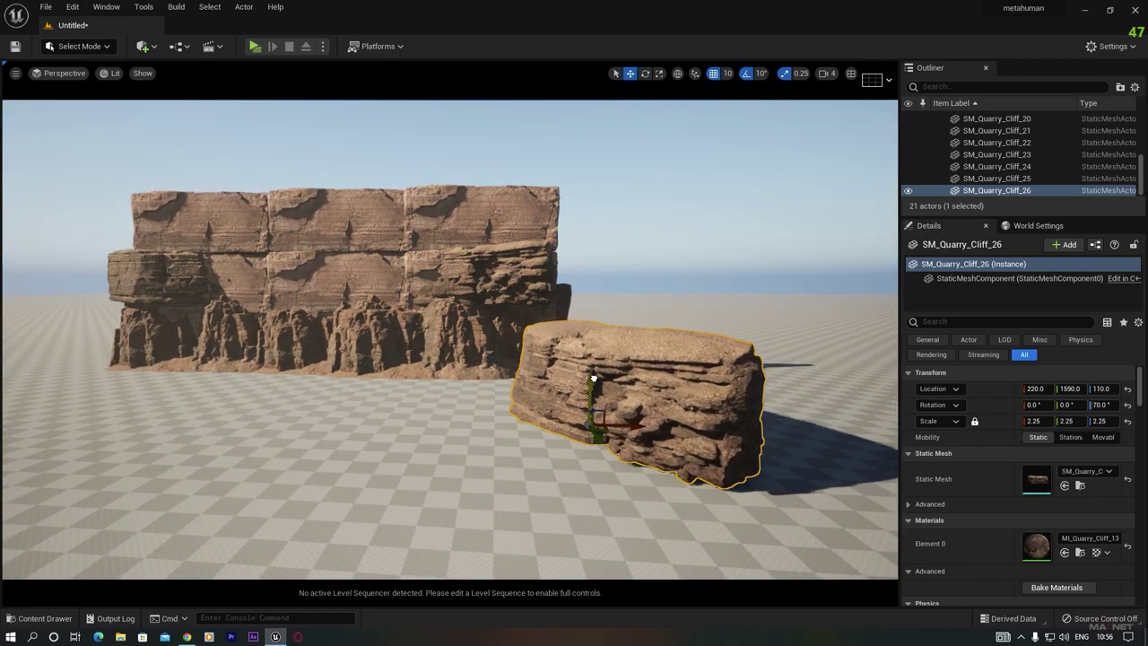
right_click_drag(498, 451, 654, 451)
right_click(520, 435)
type("s")
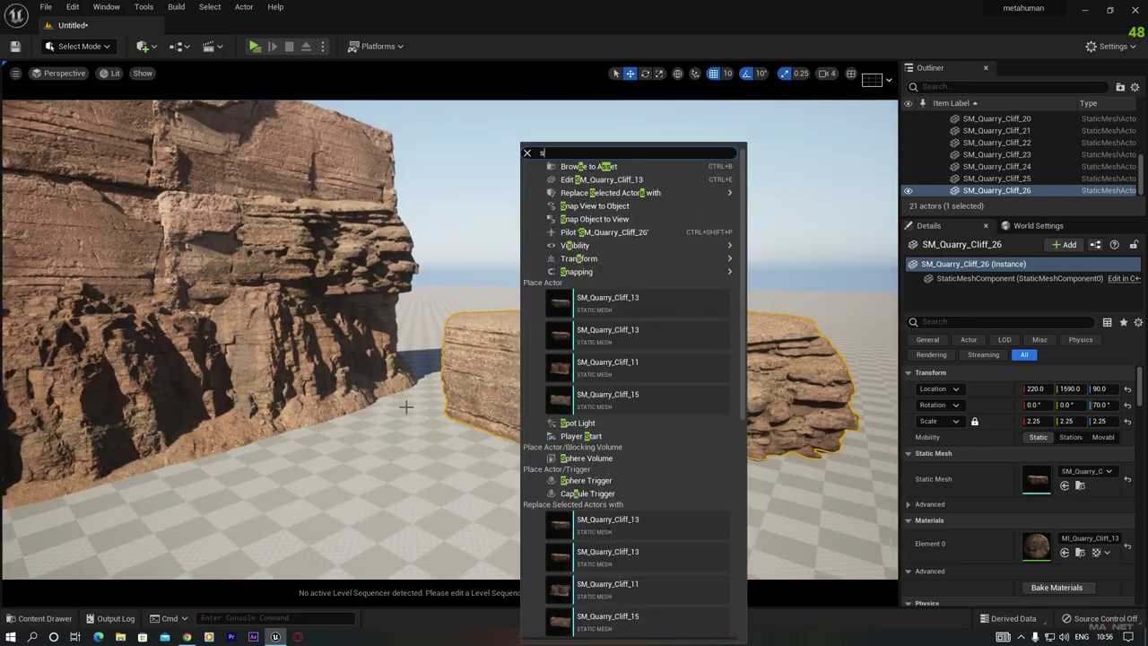
left_click(415, 419)
left_click(568, 409)
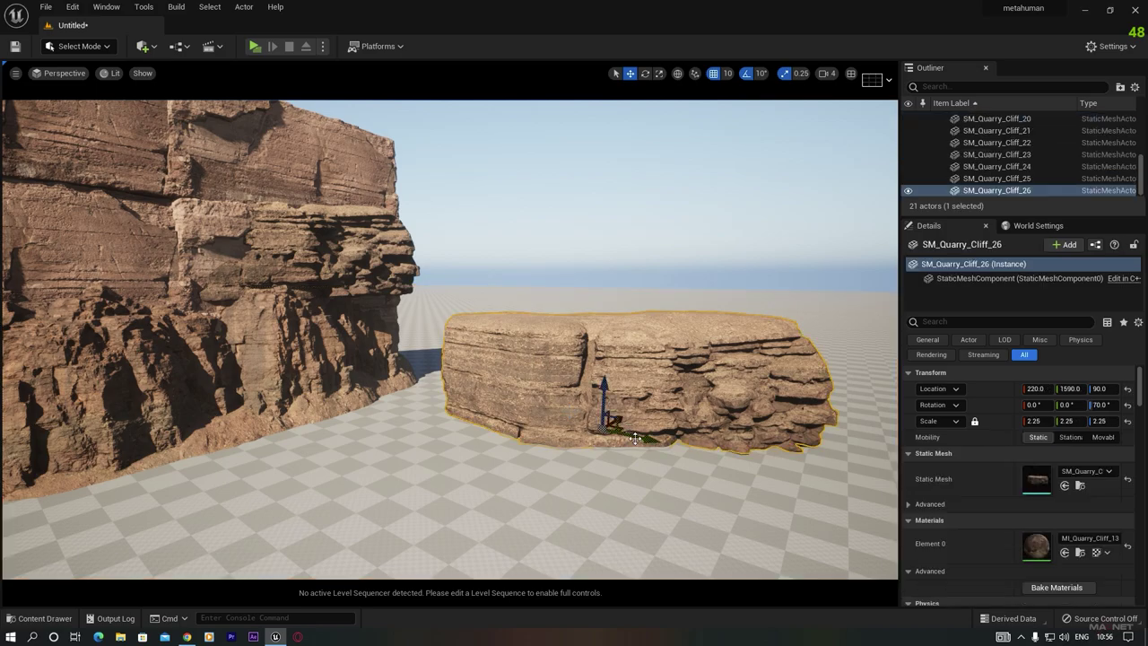
left_click_drag(652, 442, 523, 416)
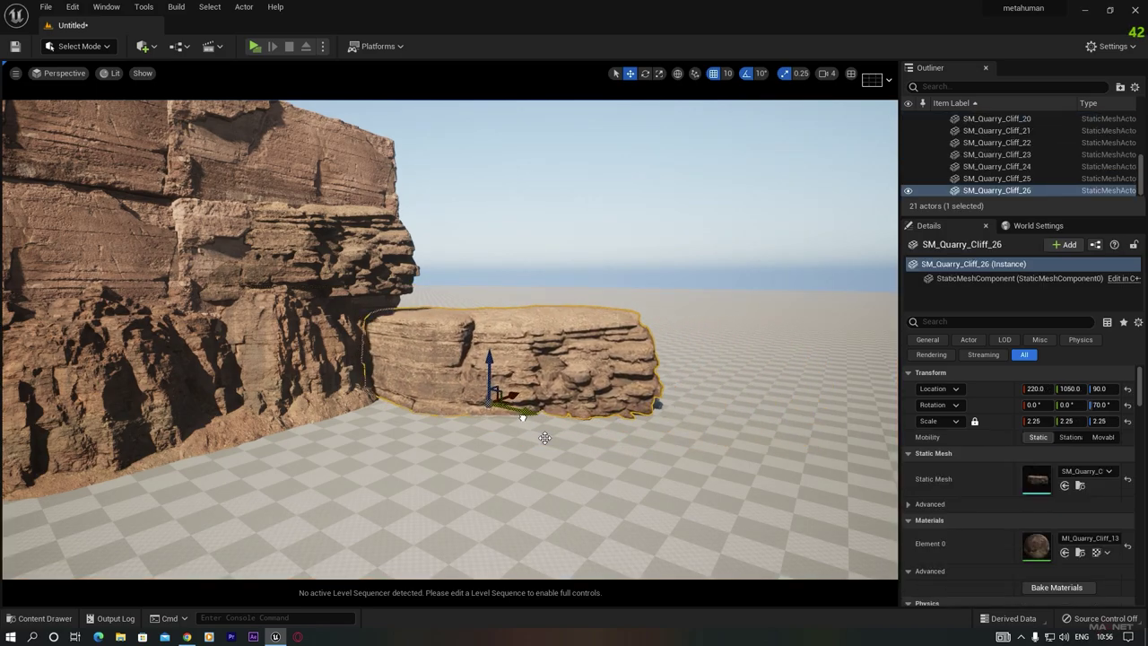
Rotate the ground-level layered rock to 90° about Z and move it along X to -10
right_click_drag(544, 437, 502, 436)
mouse_move(581, 410)
right_mouse_down()
mouse_move(538, 411)
mouse_move(581, 411)
right_mouse_up()
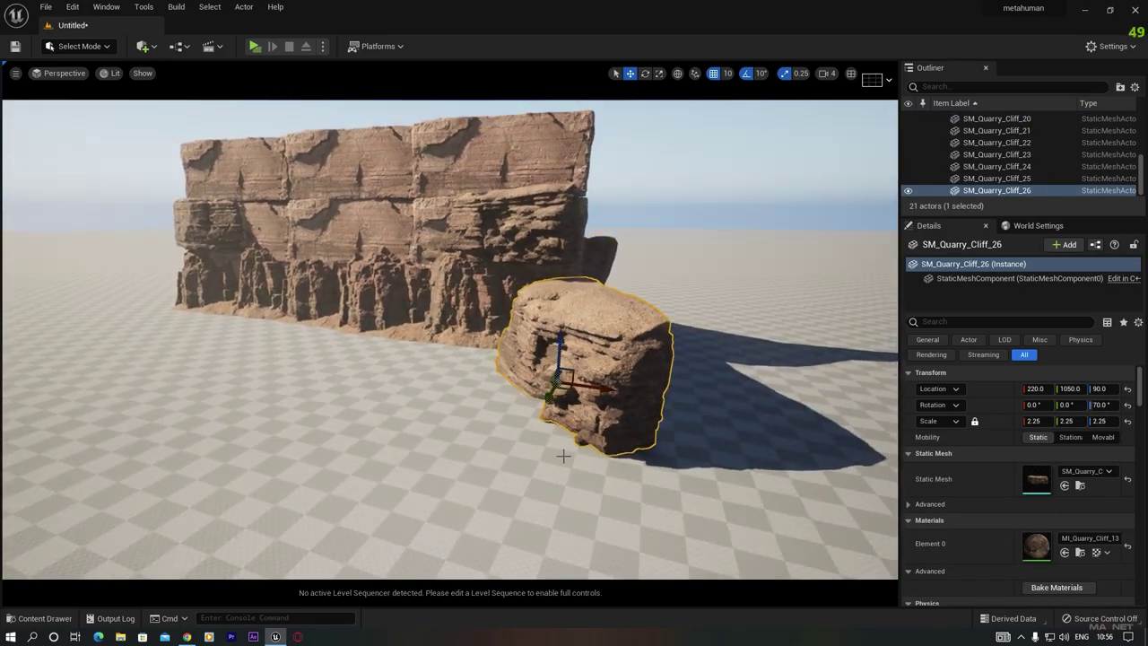
key("e")
left_click_drag(596, 406, 565, 407)
key("w")
mouse_move(566, 407)
right_mouse_down()
mouse_move(538, 375)
mouse_move(628, 394)
mouse_move(574, 385)
mouse_move(619, 377)
mouse_move(561, 403)
right_mouse_up()
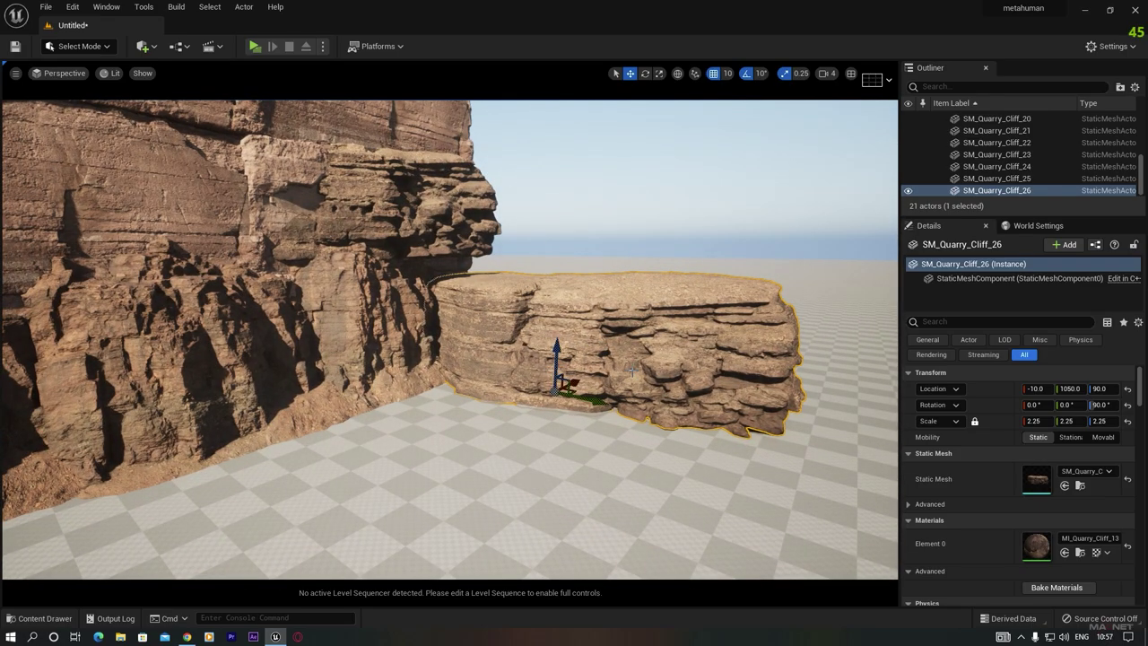
Duplicate the ground-level layered rock on top of itself at X 90, Z 450 and move the copy along Y to 770
left_click_drag(556, 350, 594, 287, "alt")
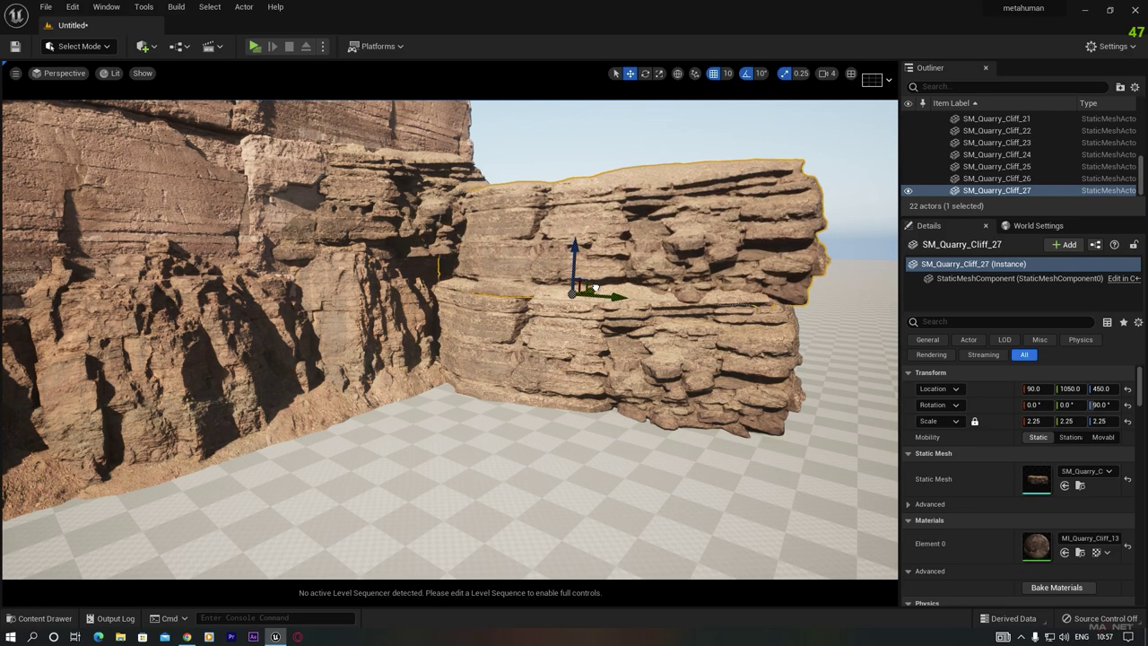
right_click_drag(573, 439, 553, 358)
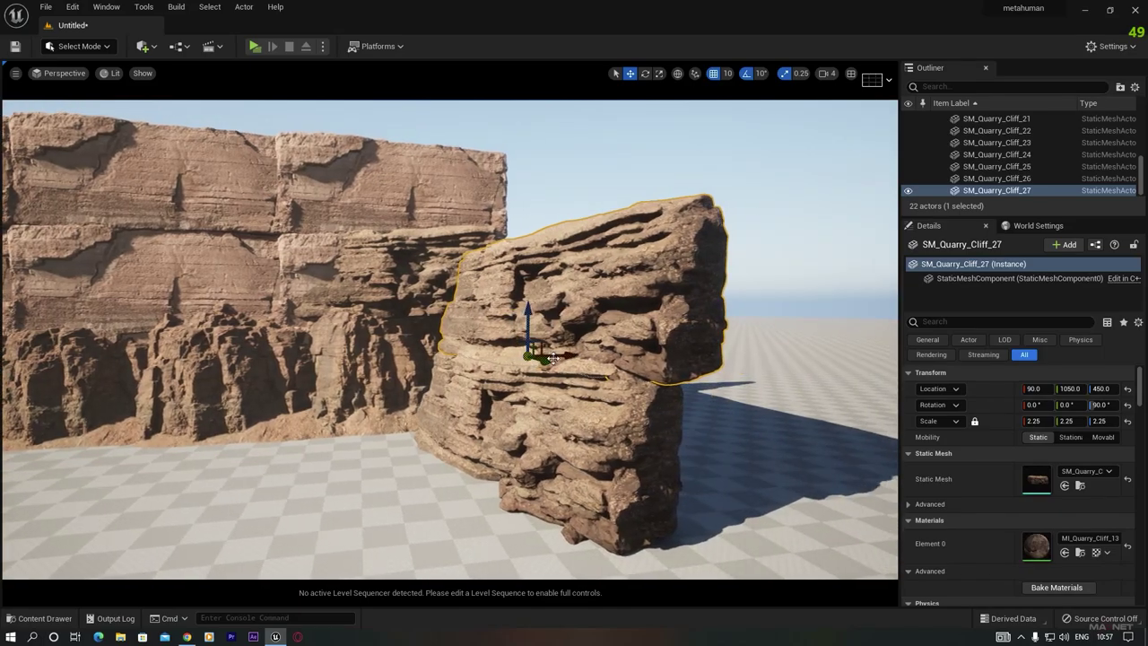
left_click_drag(547, 365, 521, 356)
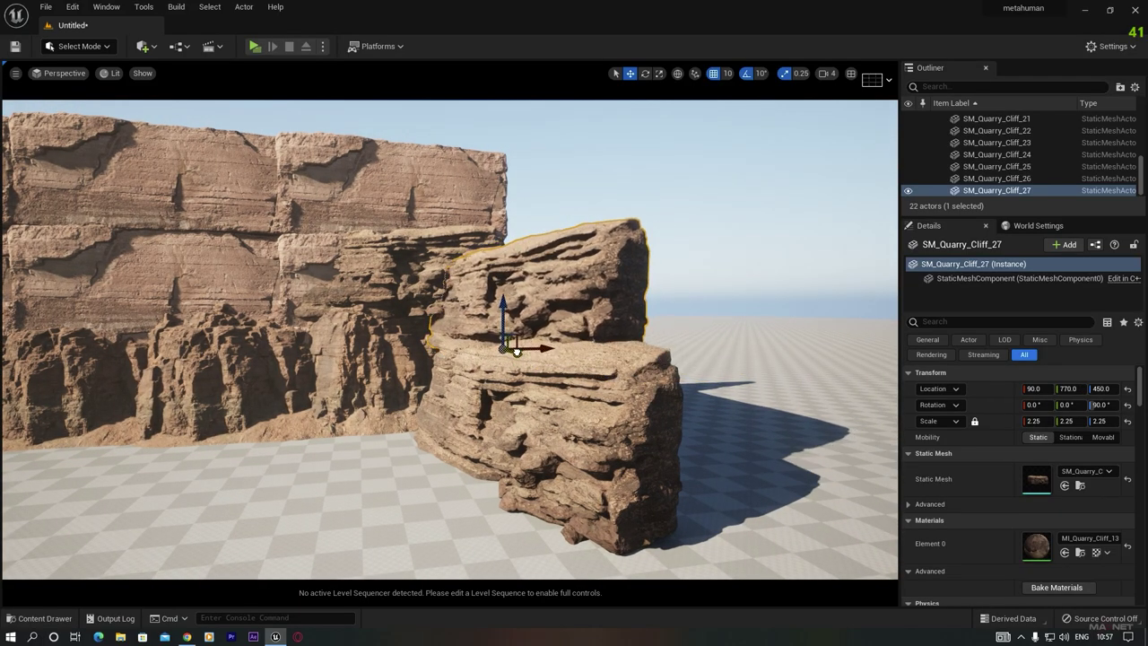
mouse_move(434, 424)
right_mouse_down()
mouse_move(422, 424)
mouse_move(436, 418)
right_mouse_up()
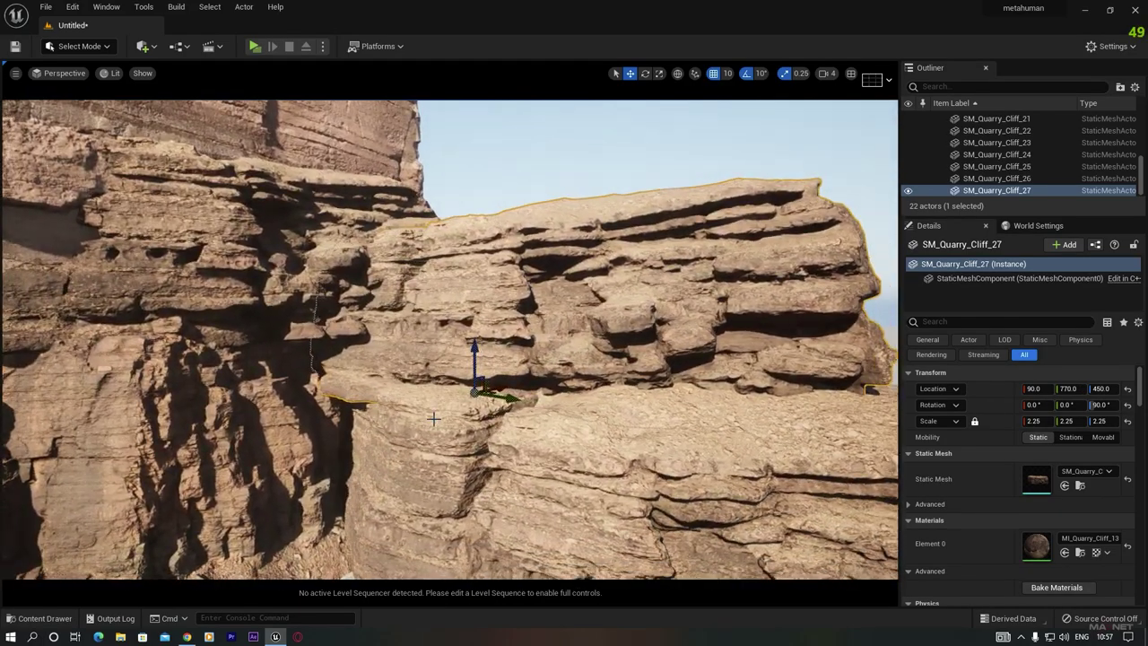
Shift the bottom layered rock along Y toward the end cliff wall to close the corner
left_click(410, 473)
right_click_drag(594, 448, 596, 498)
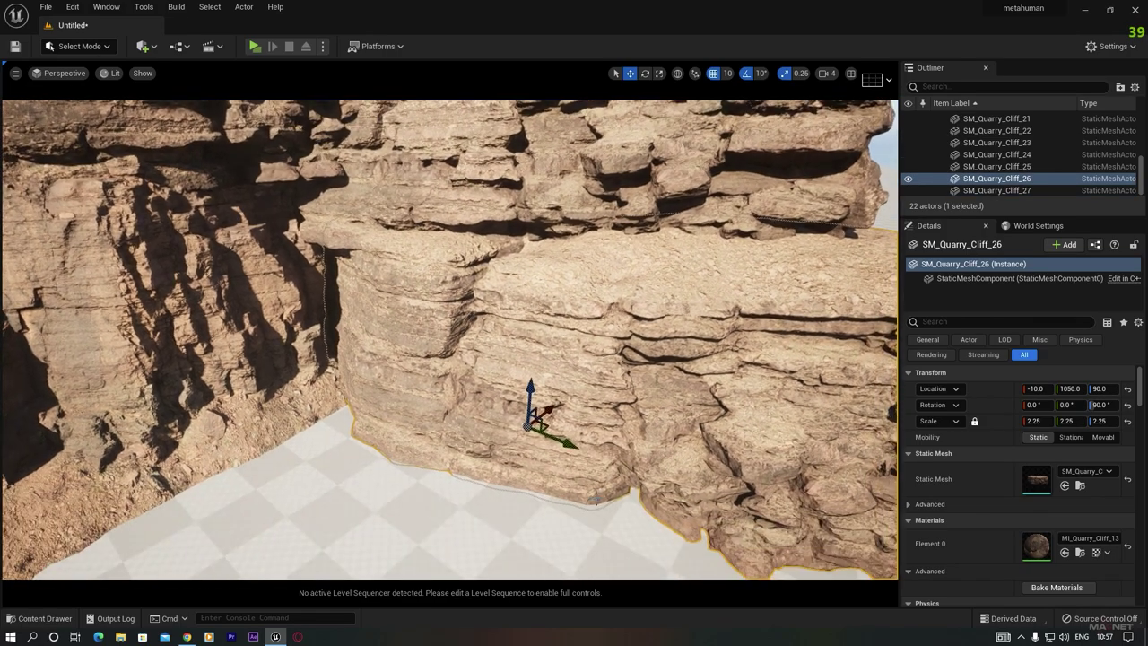
left_click_drag(566, 446, 517, 434)
right_click_drag(516, 434, 740, 412)
Duplicate the second-tier layered rock up to Z 770 and set the copy farther back along X
left_click(633, 368)
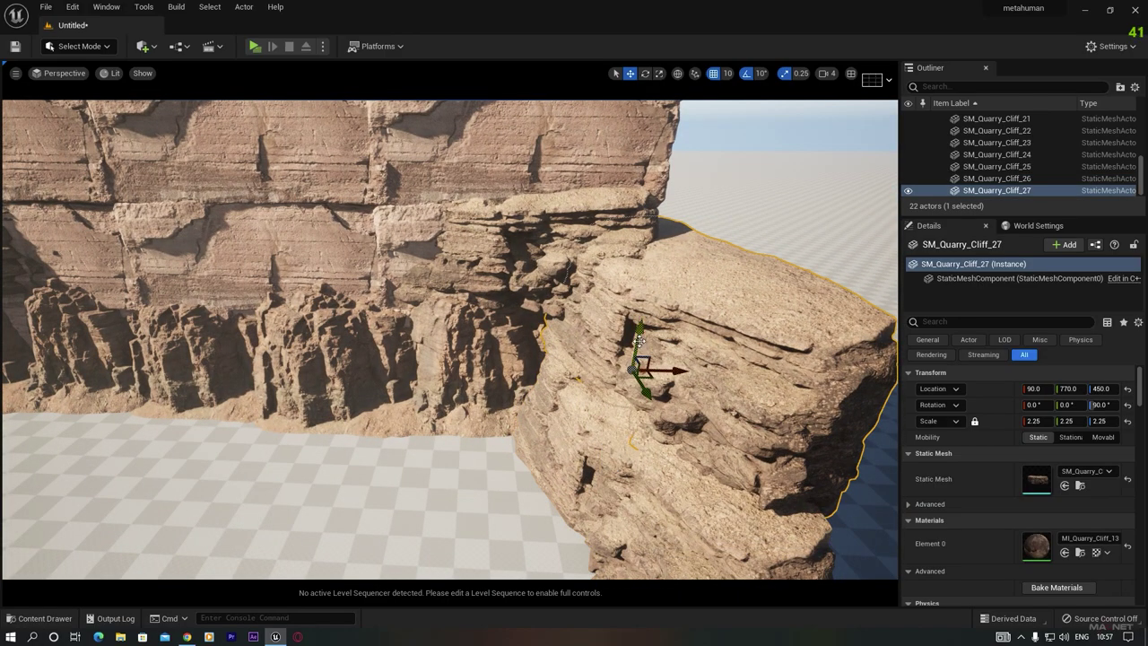
left_click_drag(639, 339, 670, 238, "alt")
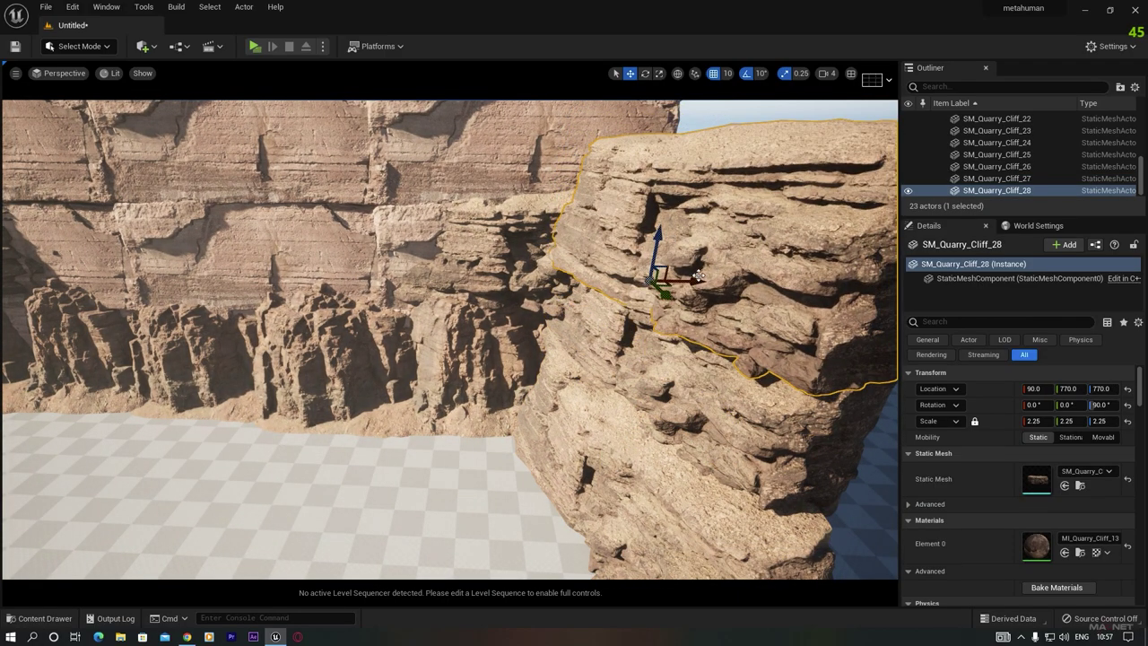
left_click_drag(698, 276, 739, 284)
Extend the three-tier side wall along Y with layered rock copies at scale 3.0, placing the last top rock at X 340, Y 4960, Z 950
key("s")
right_click_drag(459, 428, 560, 439)
left_click(459, 402)
left_click_drag(489, 413, 722, 470, "alt")
key("r")
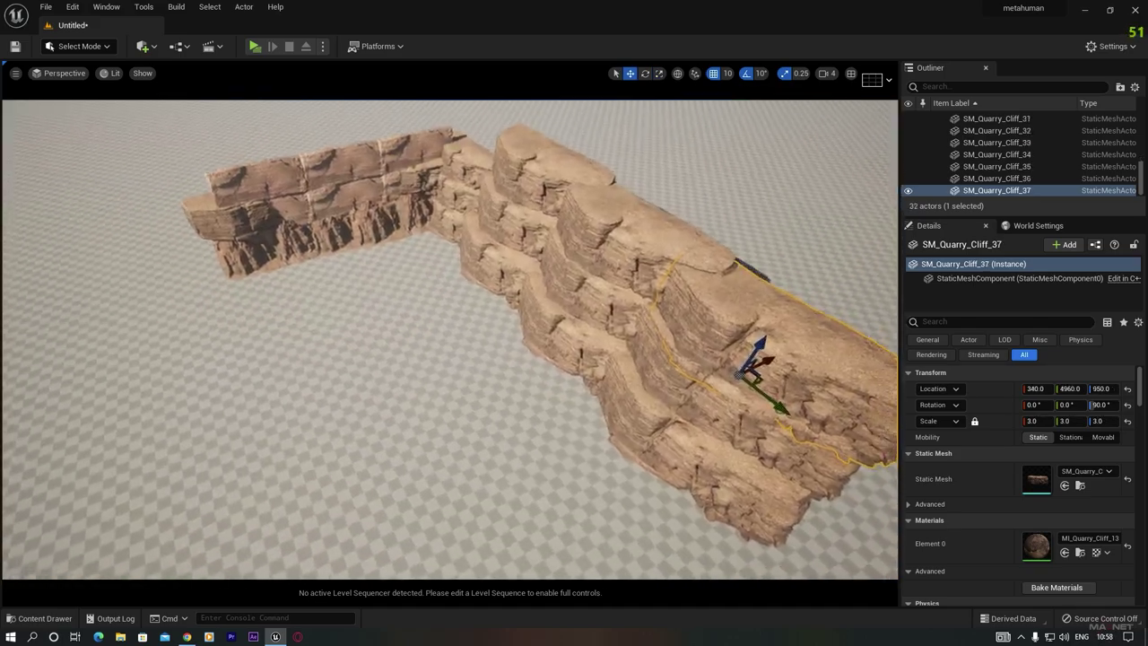
right_click_drag(661, 441, 717, 462)
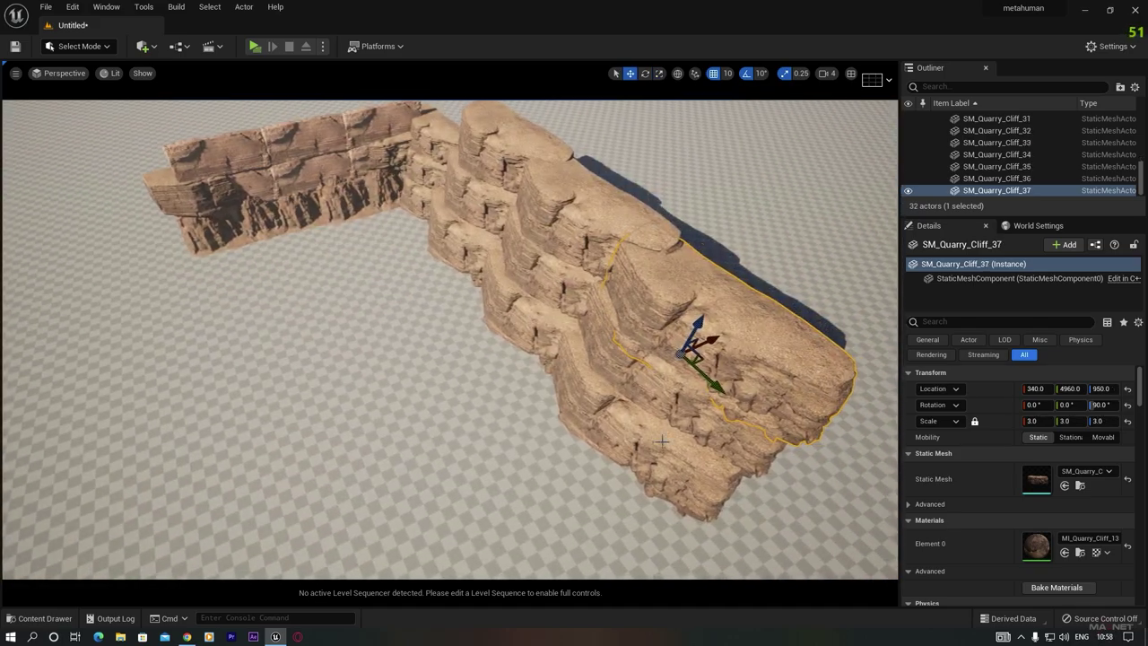
Select all twelve layered rocks of the side wall and duplicate them along X to the opposite side of the canyon
right_click_drag(476, 397, 476, 398)
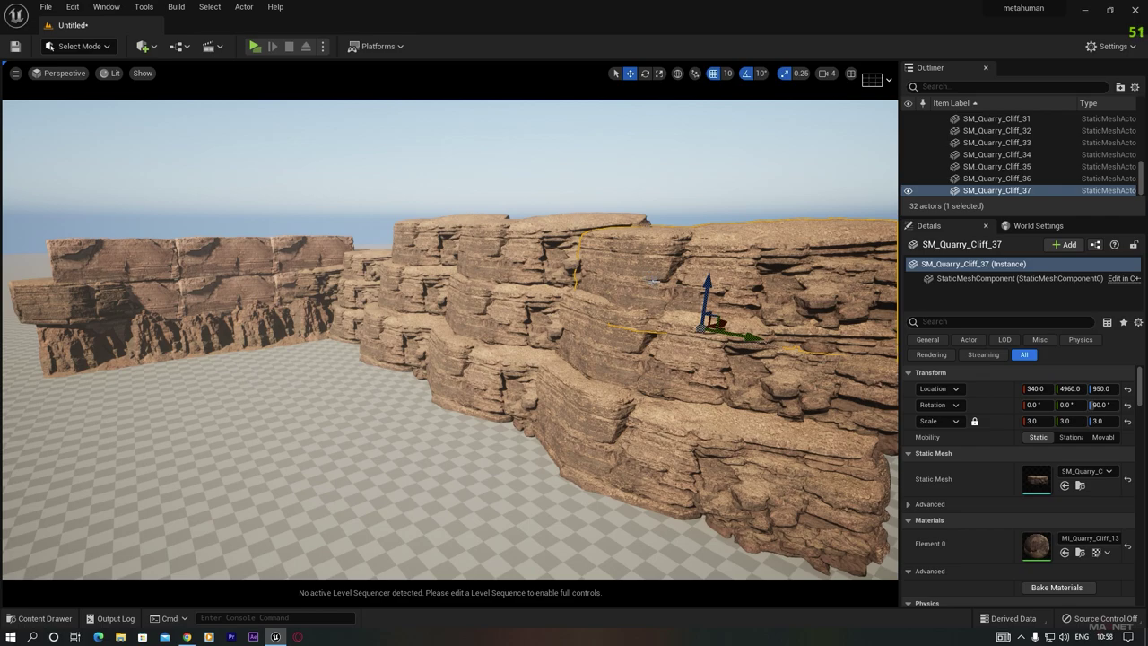
left_click(639, 456, "ctrl")
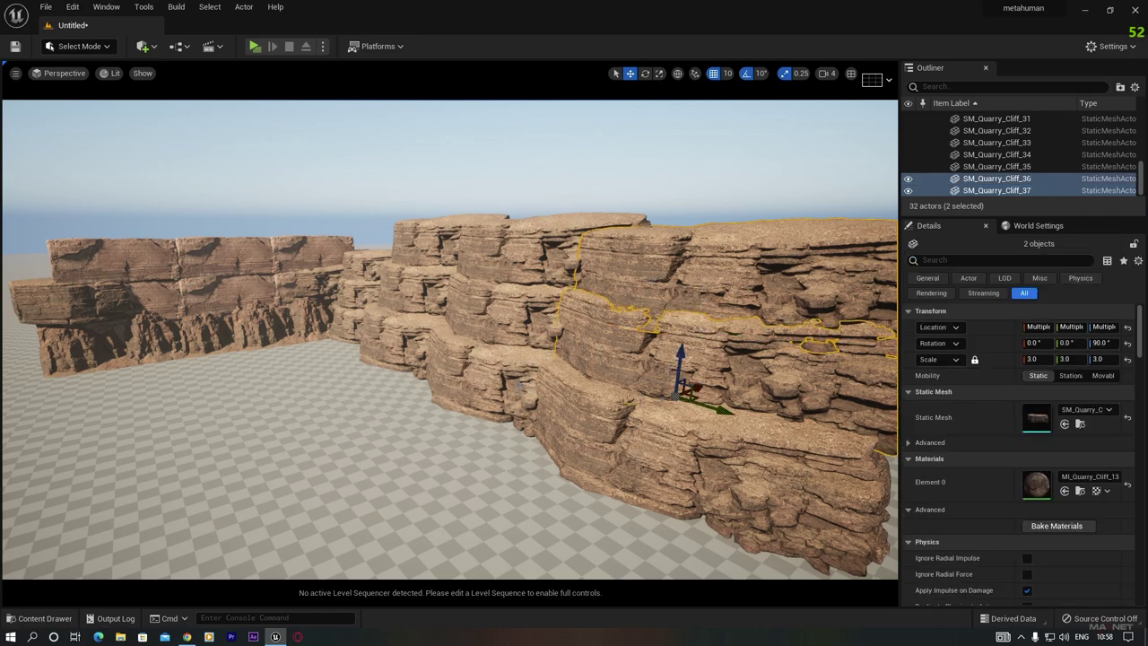
left_click(638, 455, "ctrl")
left_click(508, 258, "ctrl")
left_click(492, 317, "ctrl")
left_click(470, 372, "ctrl")
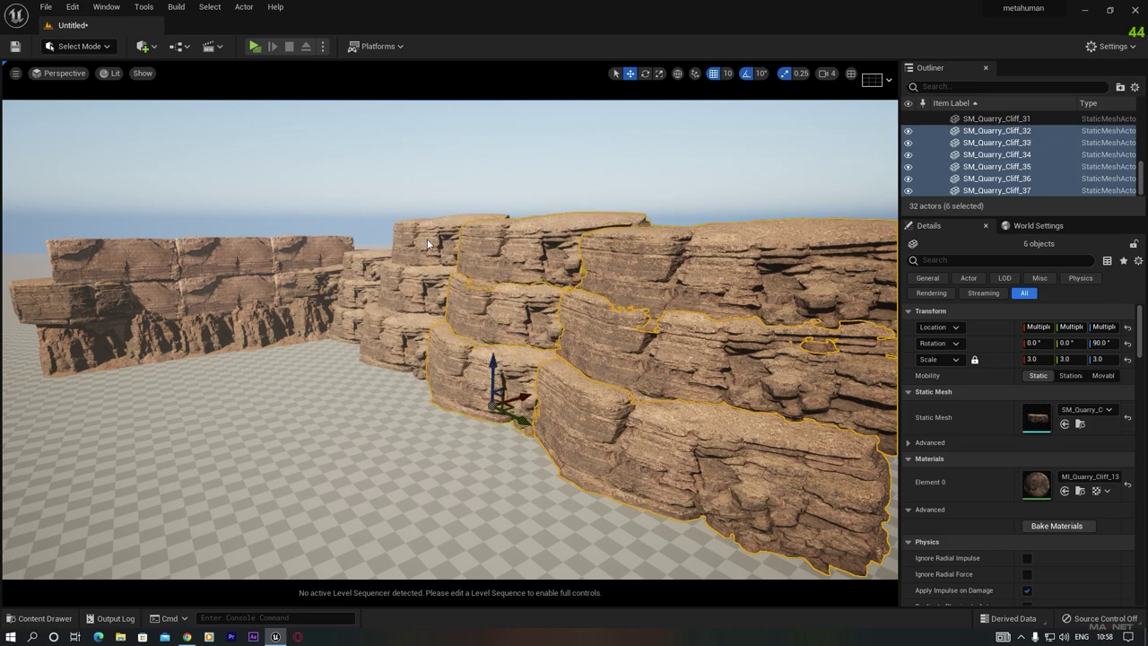
left_click(427, 245, "ctrl")
left_click(414, 305, "ctrl")
left_click(399, 348, "ctrl")
left_click(363, 261, "ctrl")
left_click(354, 300, "ctrl")
left_click(352, 330, "ctrl")
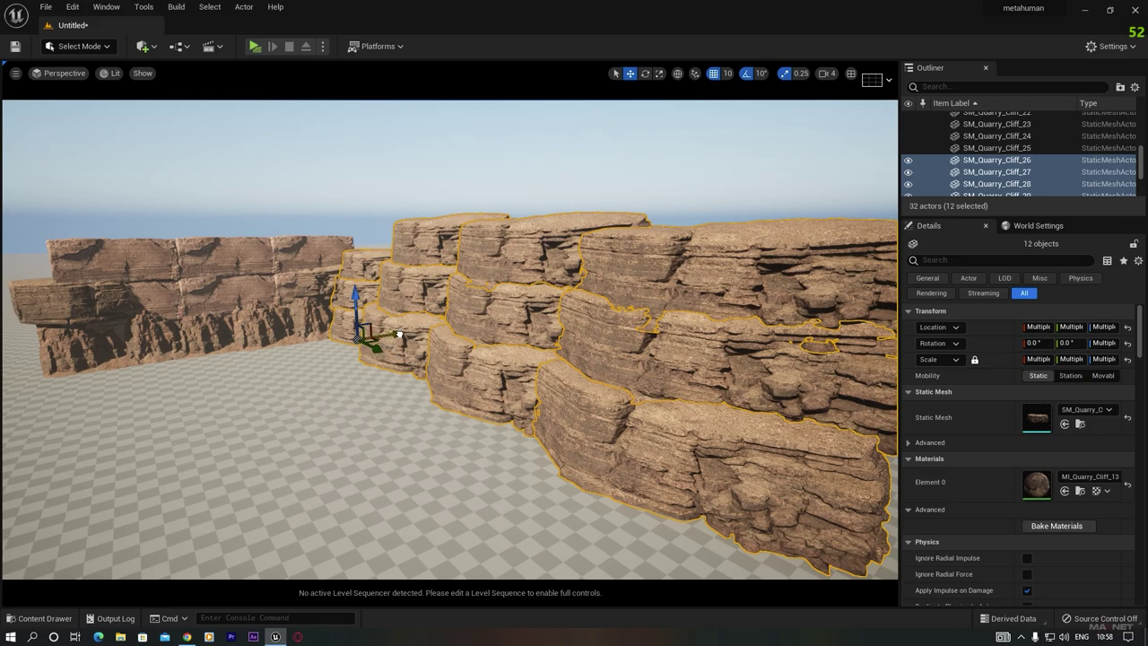
left_click_drag(399, 334, 273, 357, "alt")
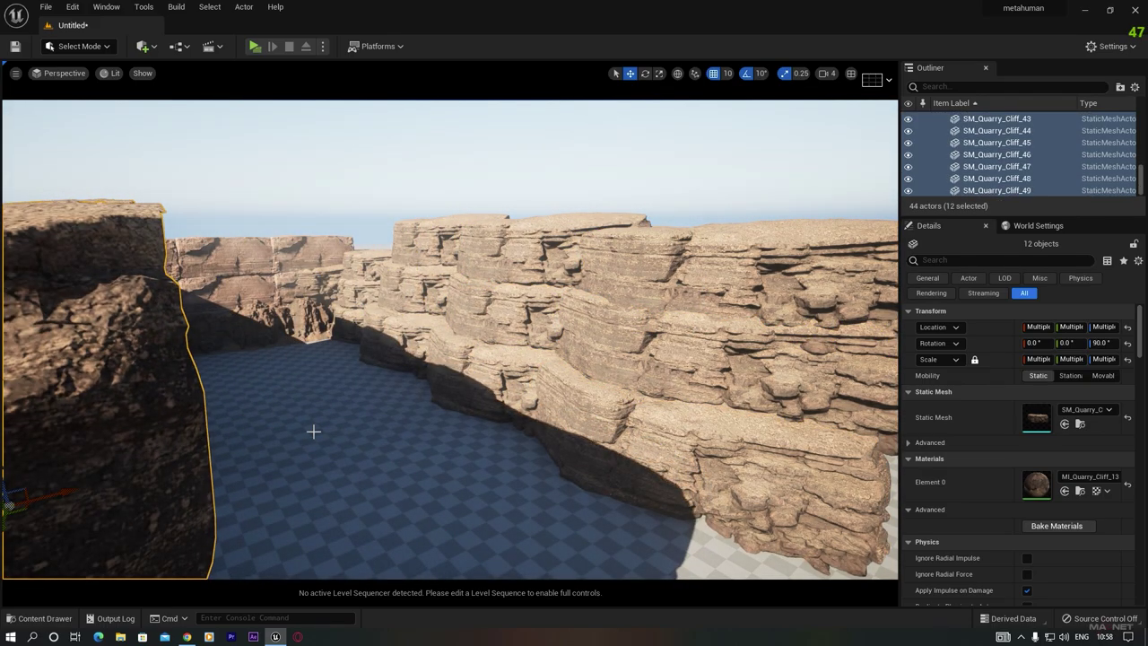
right_click_drag(450, 339, 278, 377)
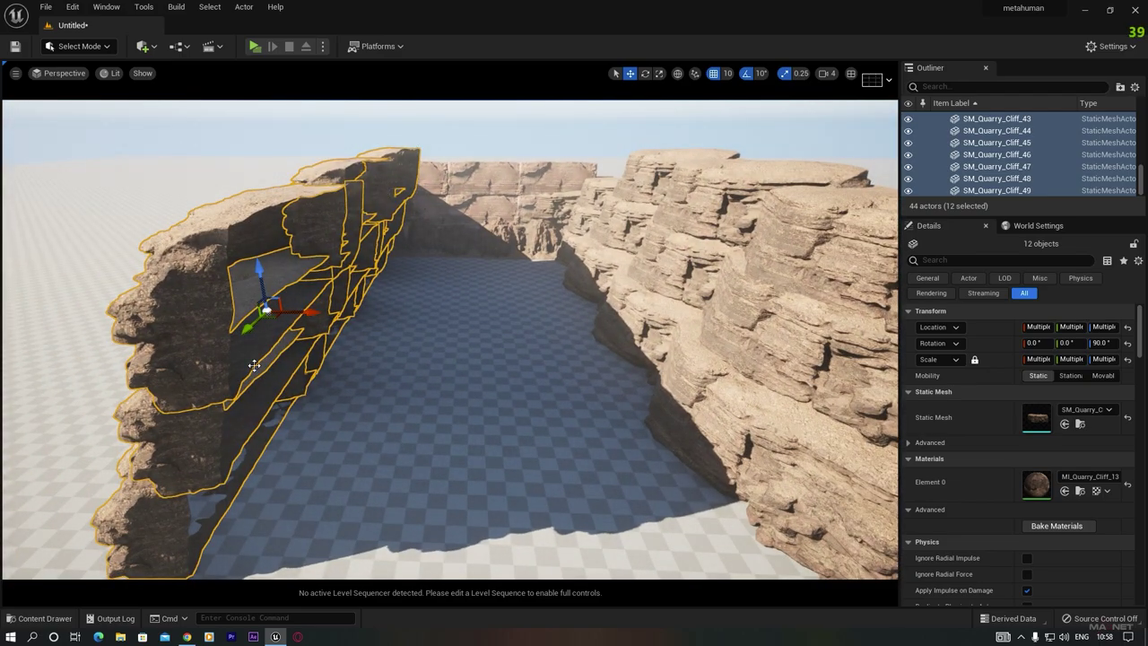
Rotate the duplicated wall 180° about Z to -90° so it faces the original side wall
key("e")
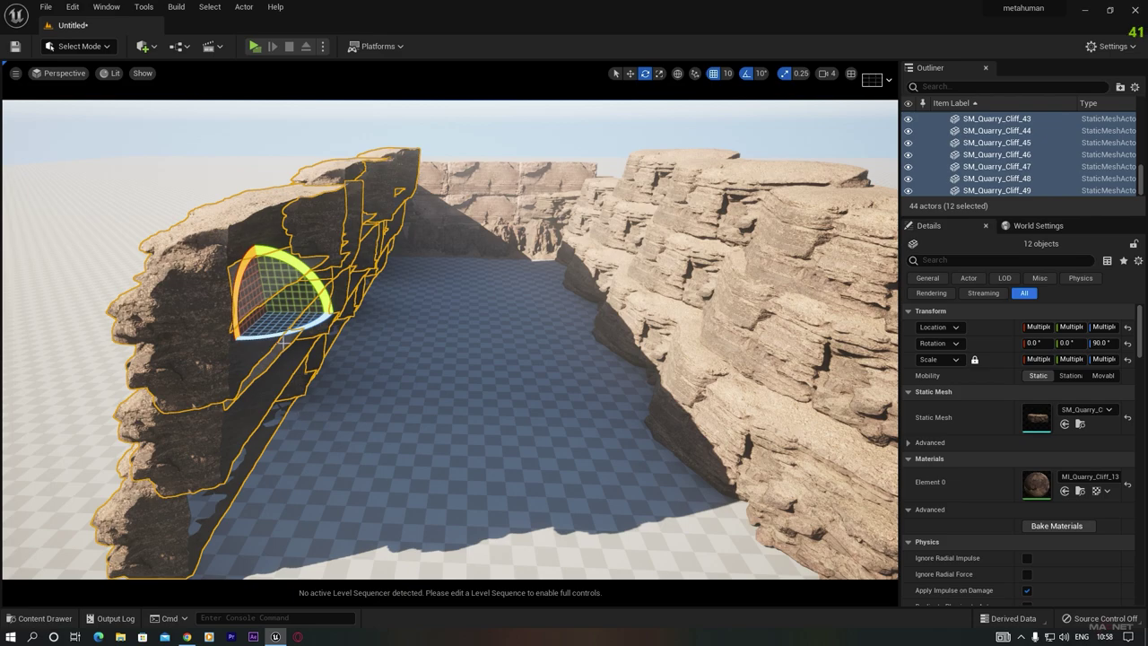
left_click(631, 74)
left_click(646, 77)
left_click_drag(261, 344, 153, 346)
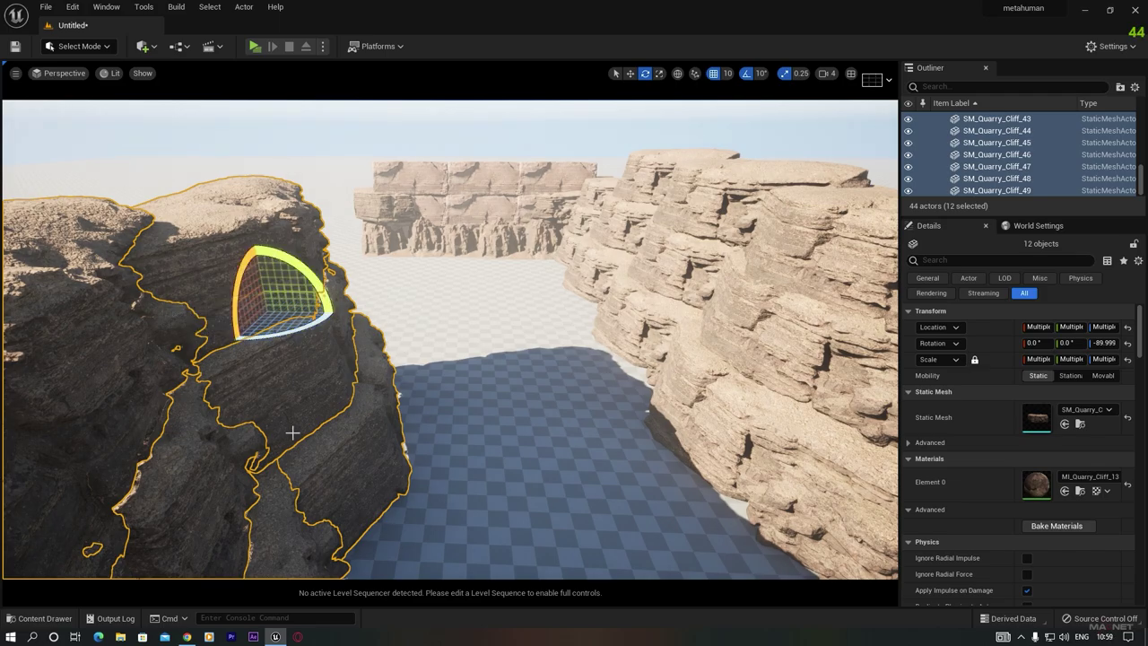
Move the rotated wall back against the end cliff and outward along X to widen the canyon
left_click_drag(245, 329, 357, 202)
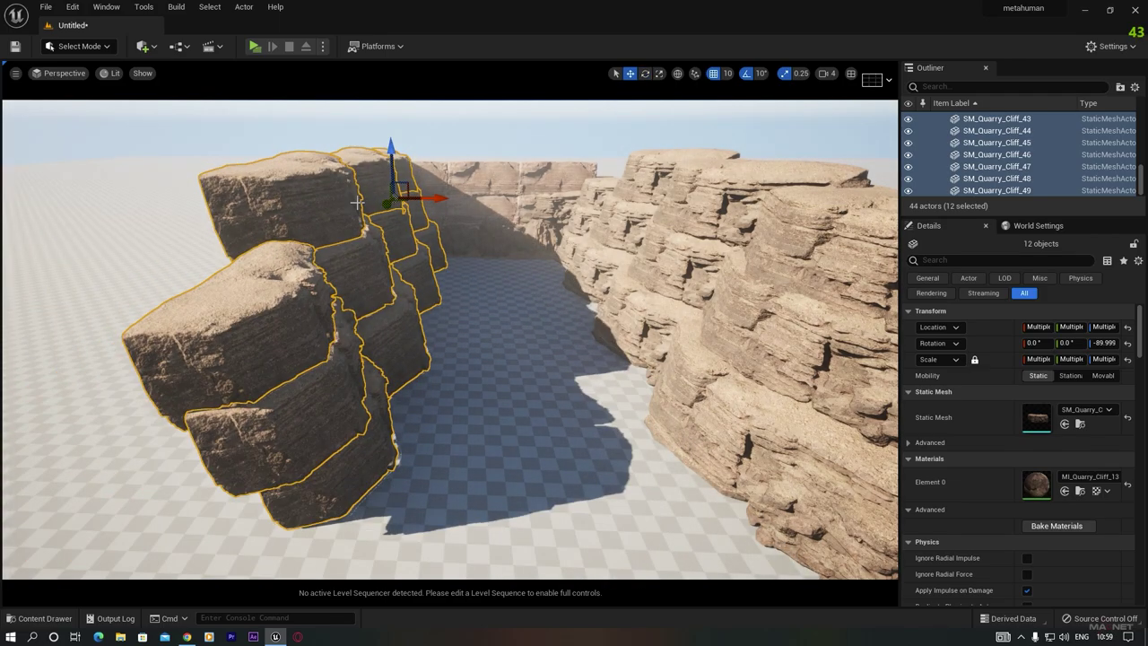
left_click_drag(442, 201, 384, 197)
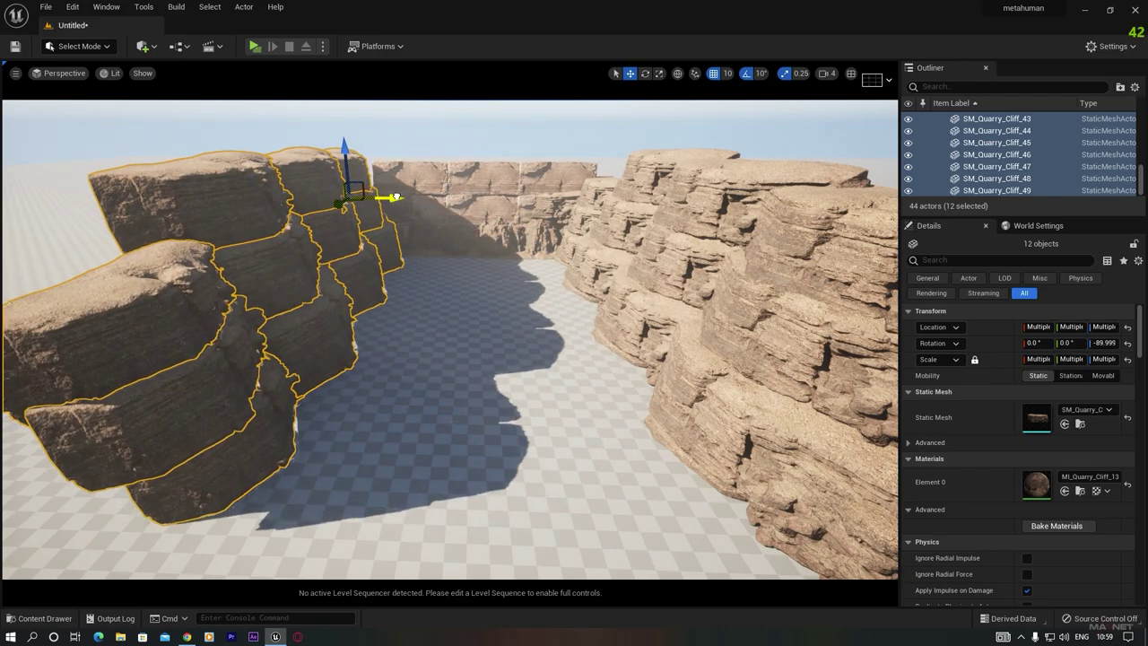
key("w")
right_click_drag(407, 197, 438, 211)
key("w")
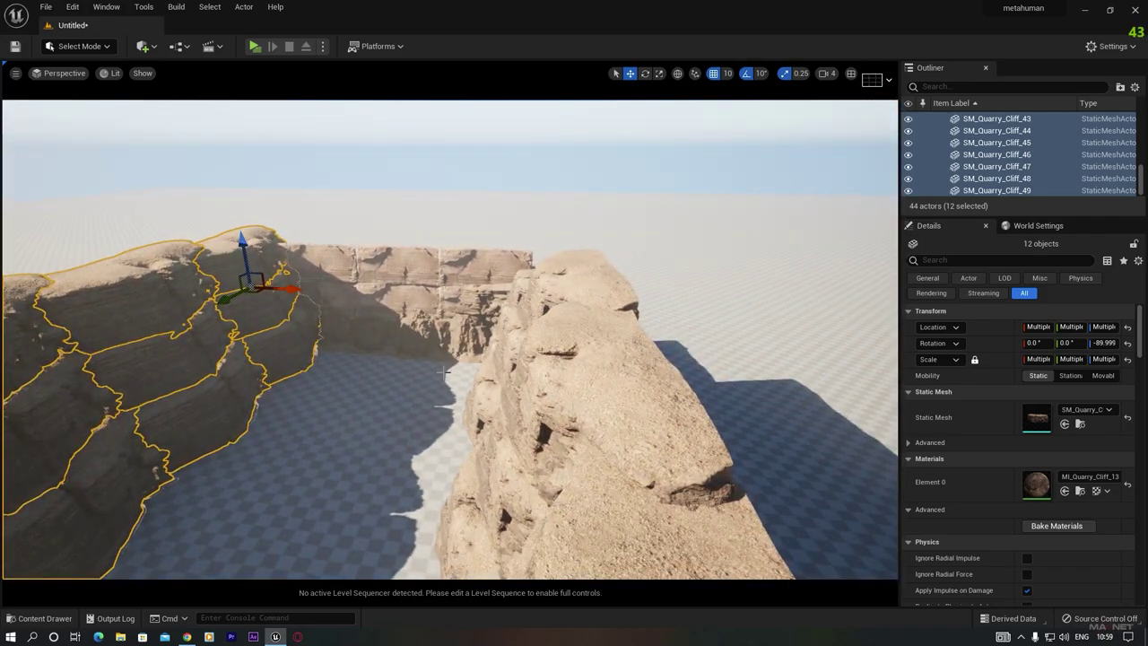
right_click_drag(445, 370, 581, 350)
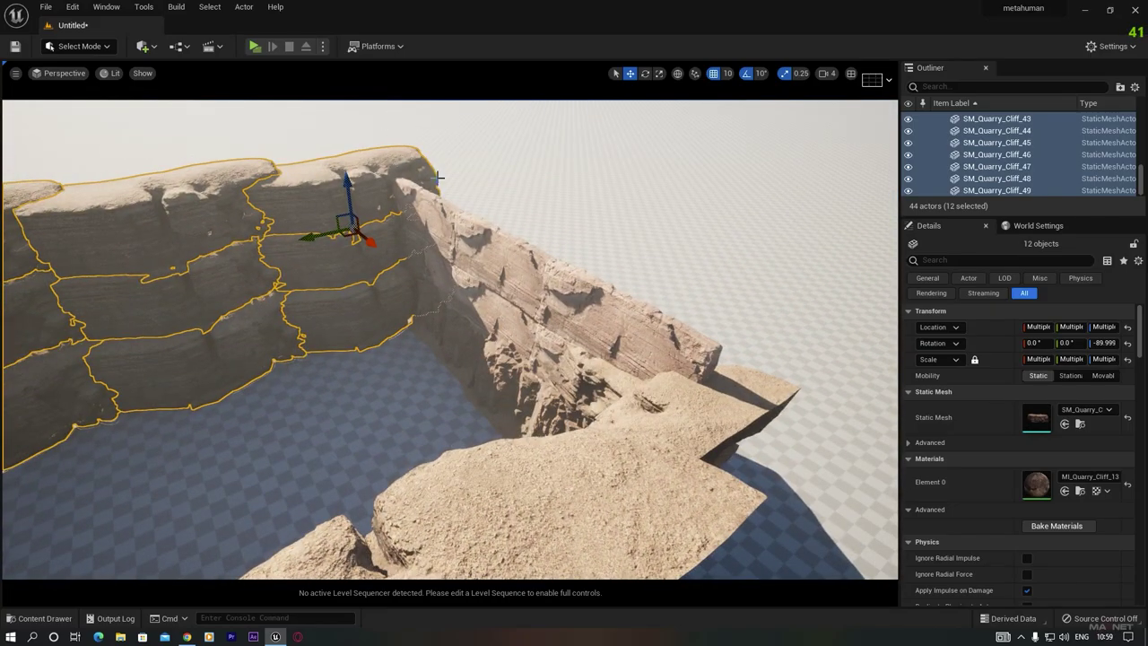
Duplicate a top layered rock of the side wall to X -1990, Y 60 above the end cliff and rotate the copy to 0° about Z
left_click(520, 502)
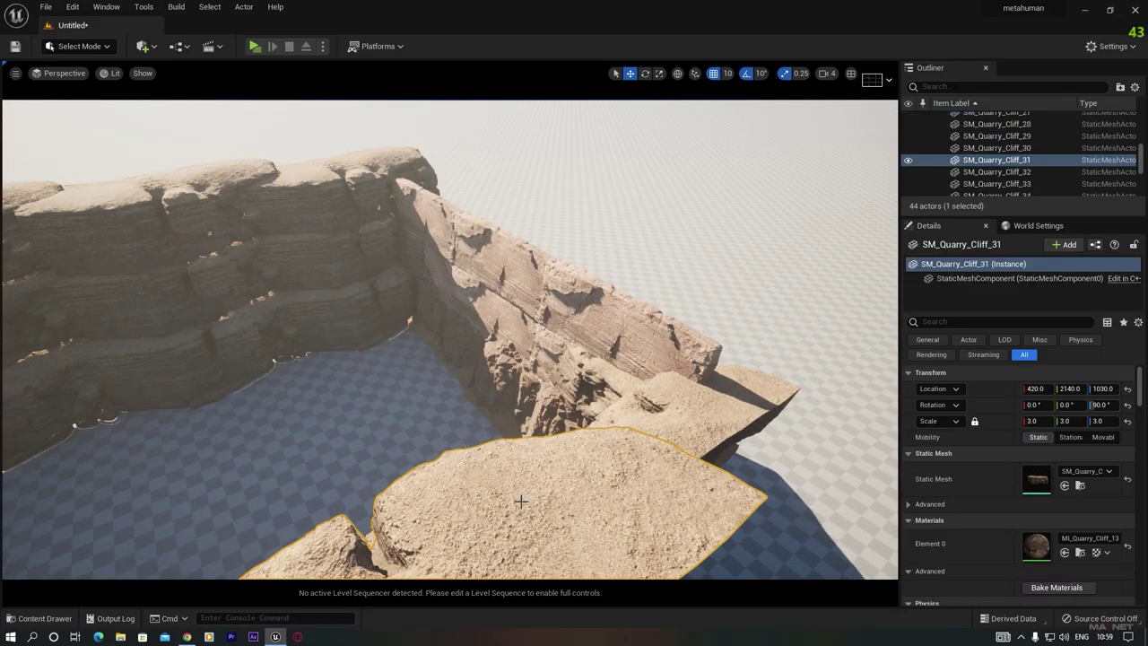
right_click_drag(520, 501, 559, 491)
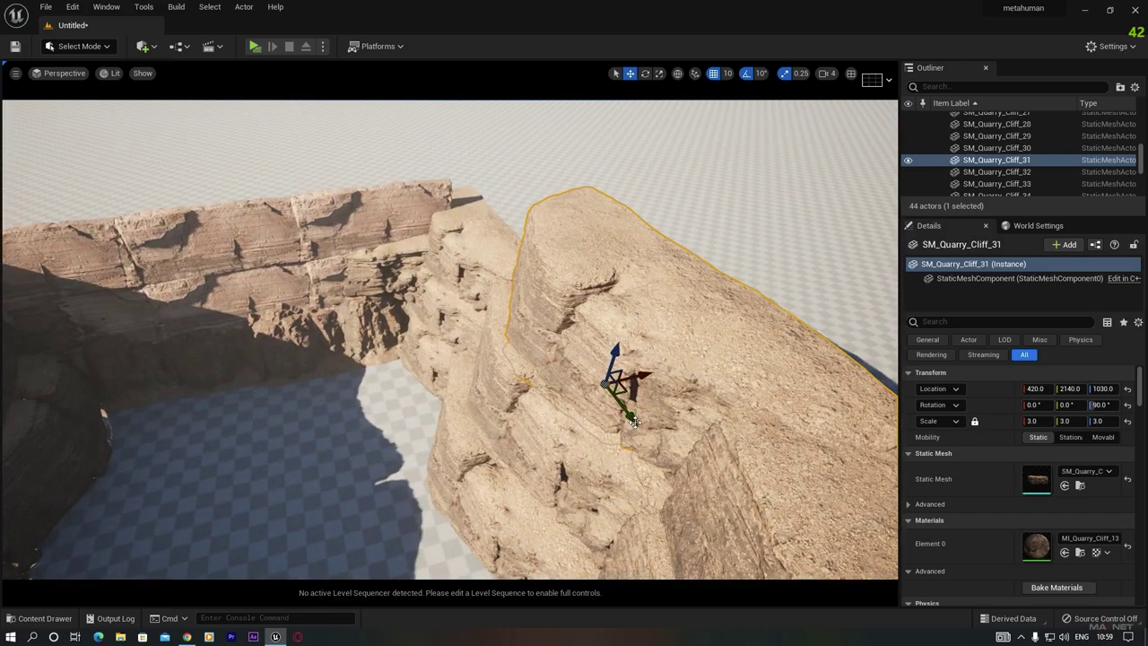
left_click_drag(633, 421, 421, 217, "alt")
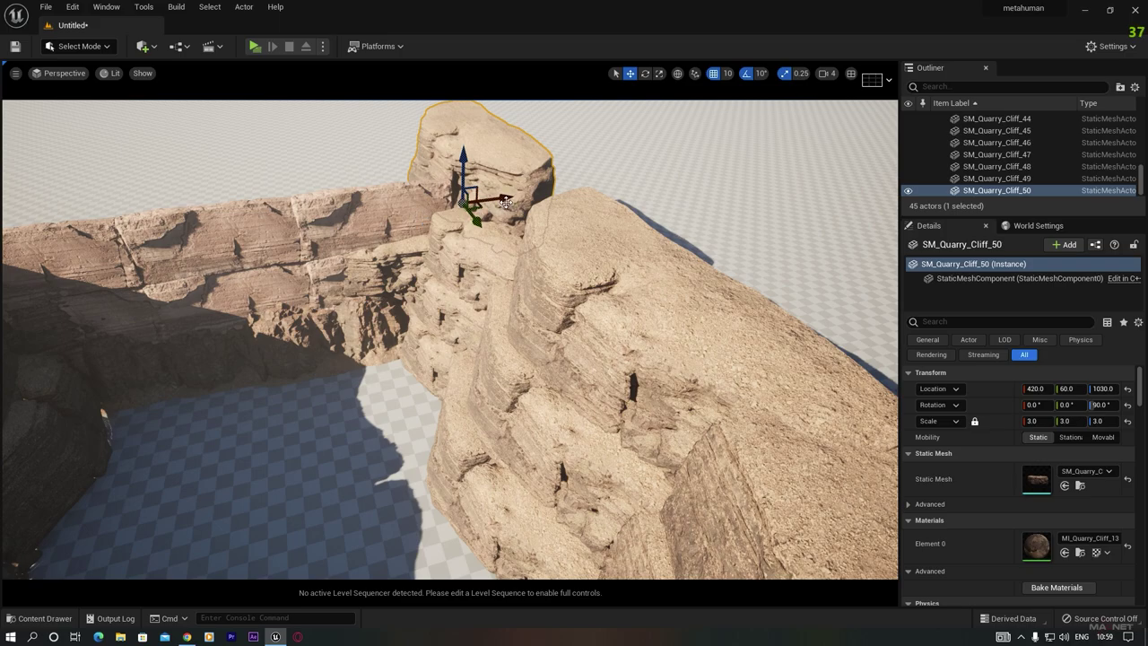
left_click_drag(506, 202, 261, 202)
key("e")
right_click_drag(167, 304, 90, 269)
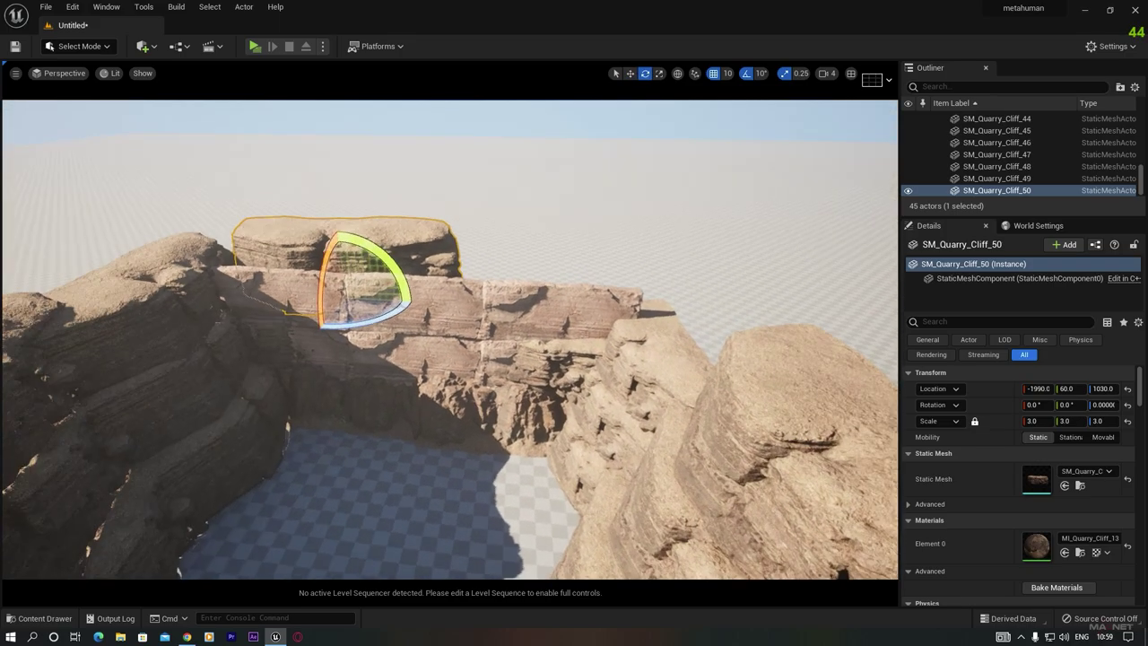
Raise the rock above the end cliff to Z 1250 and duplicate it along the rim at X -1010 and X 50, Y 230
right_click_drag(269, 296, 353, 359)
key("w")
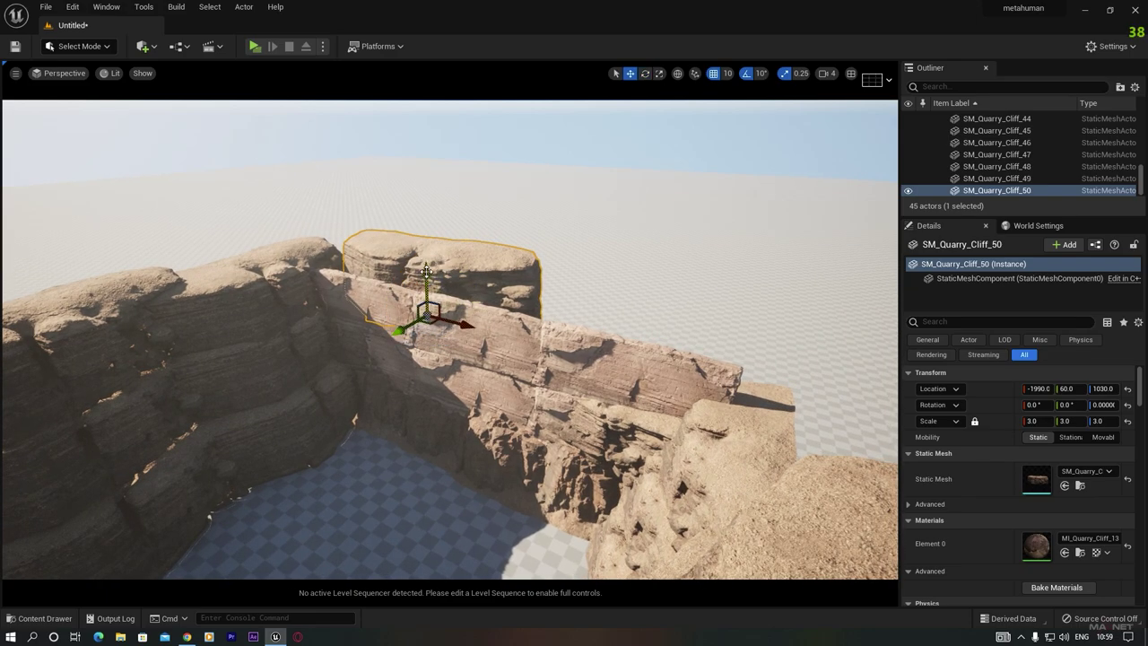
left_click_drag(427, 276, 427, 251)
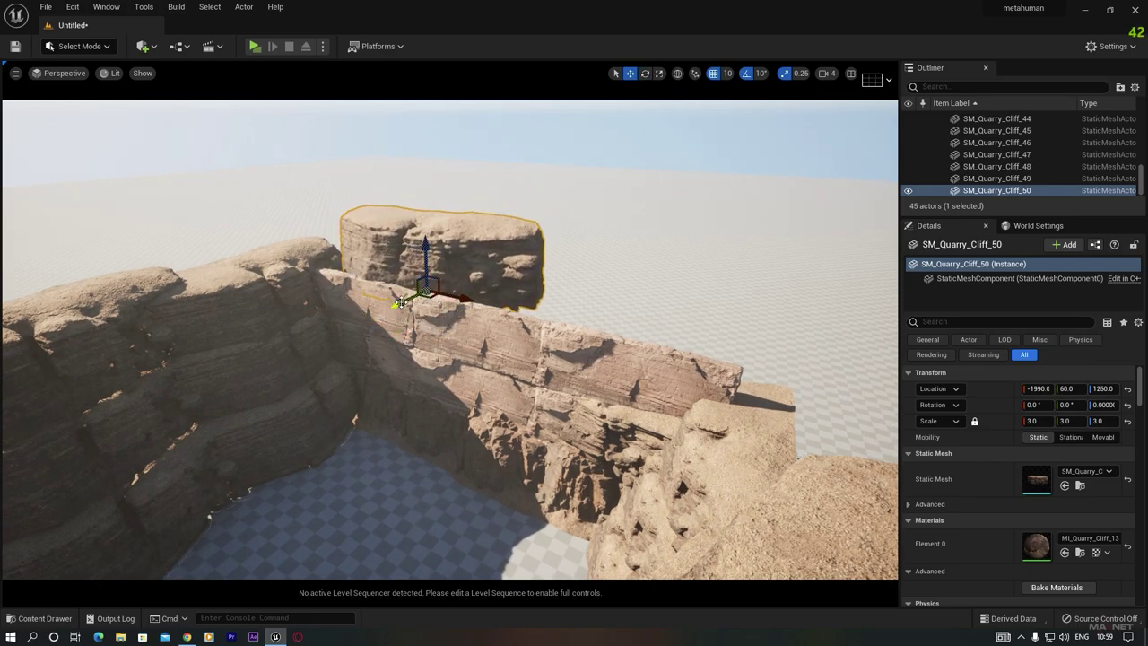
left_click_drag(400, 303, 757, 390)
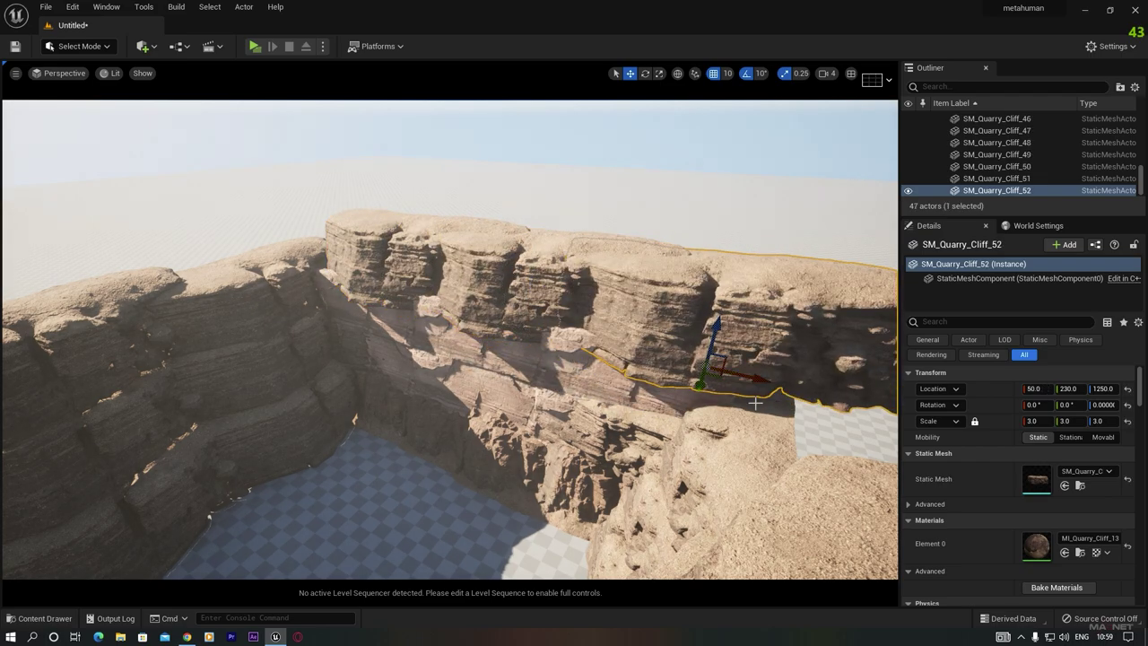
Rotate the last rim rock at the corner to 60° about Z and lower it to Z 1100
key("e")
left_click_drag(673, 384, 683, 388)
left_click_drag(789, 388, 573, 540)
key("w")
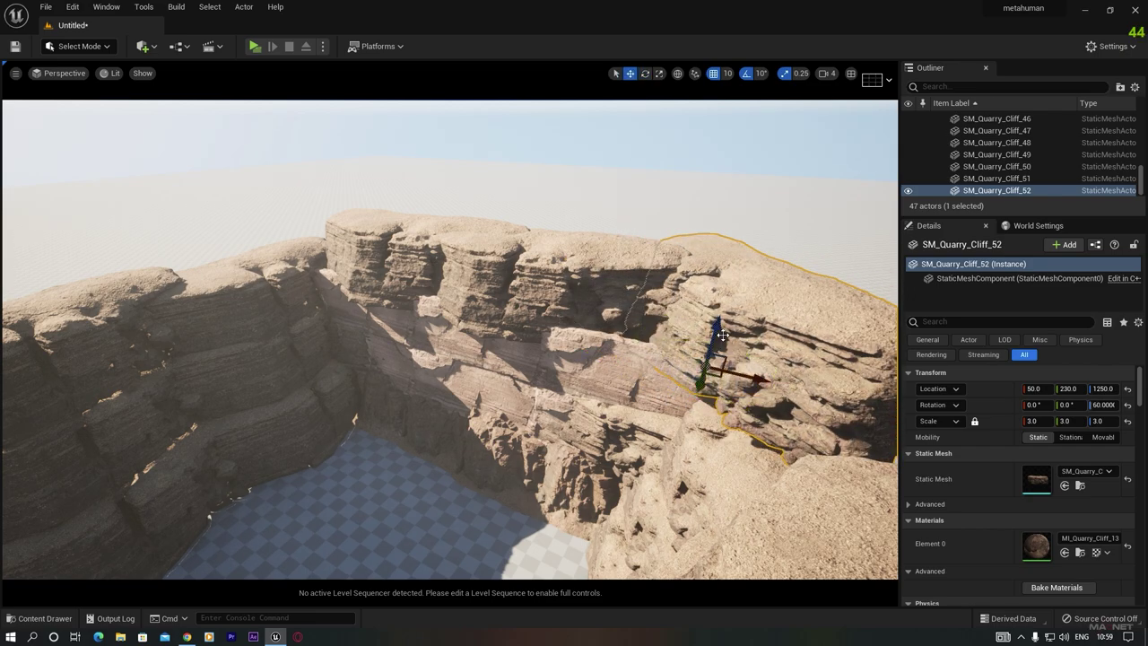
left_click_drag(721, 327, 709, 356)
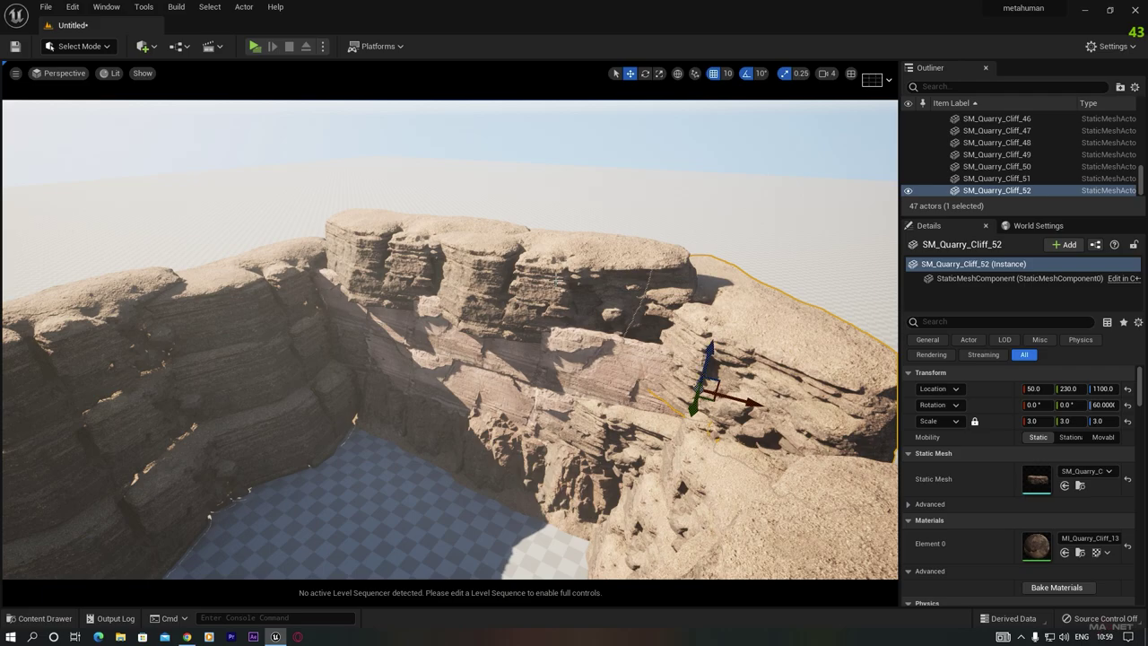
Place the SM_Limestone_Slab_01 mesh from the Megascans folder on the canyon floor at X -1430, Y 2600, Z 100
left_click(556, 280)
key("w")
mouse_move(556, 280)
right_mouse_down()
mouse_move(516, 386)
mouse_move(551, 359)
mouse_move(589, 284)
mouse_move(594, 350)
mouse_move(595, 324)
mouse_move(556, 300)
mouse_move(556, 274)
right_mouse_up()
key("s")
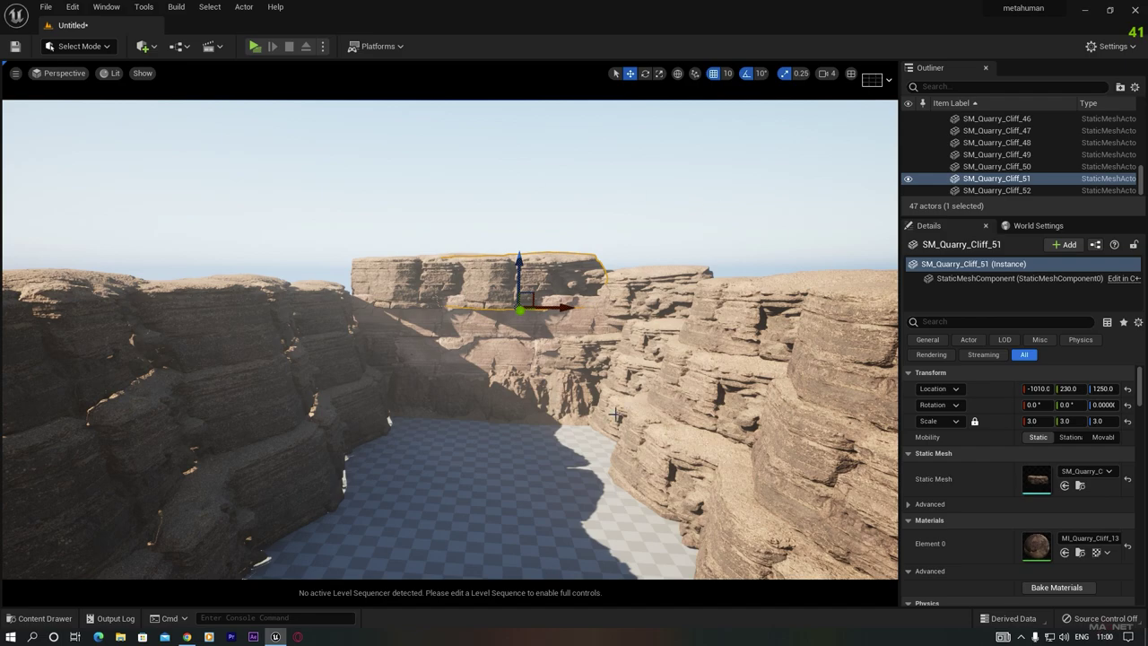
key("s")
right_click_drag(615, 415, 615, 481)
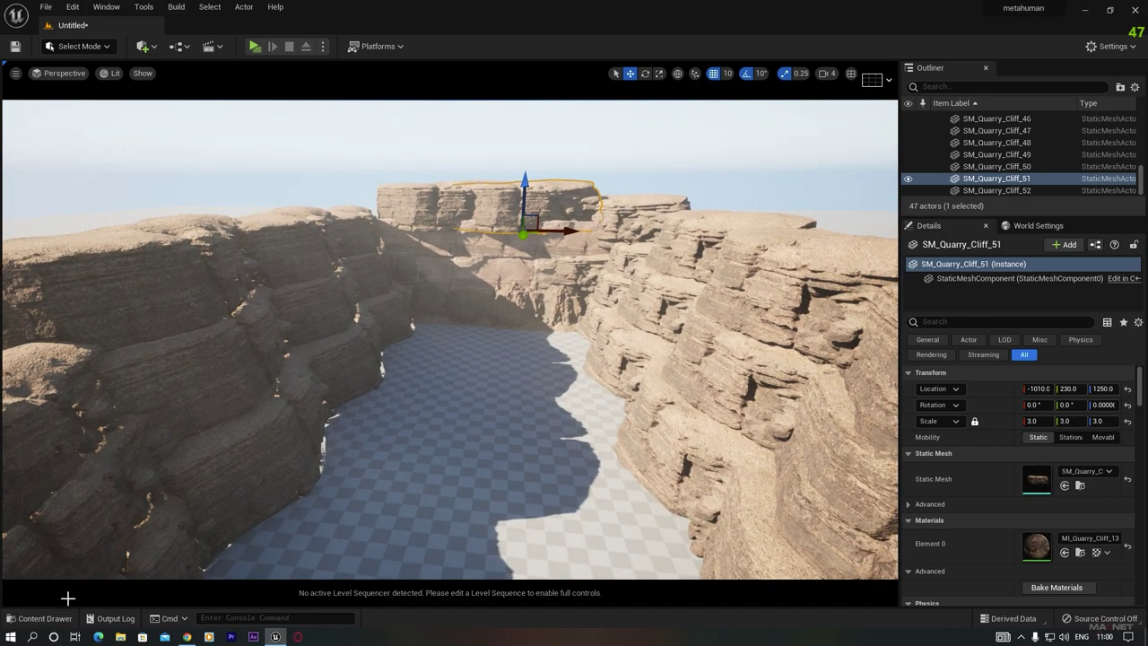
left_click(44, 617)
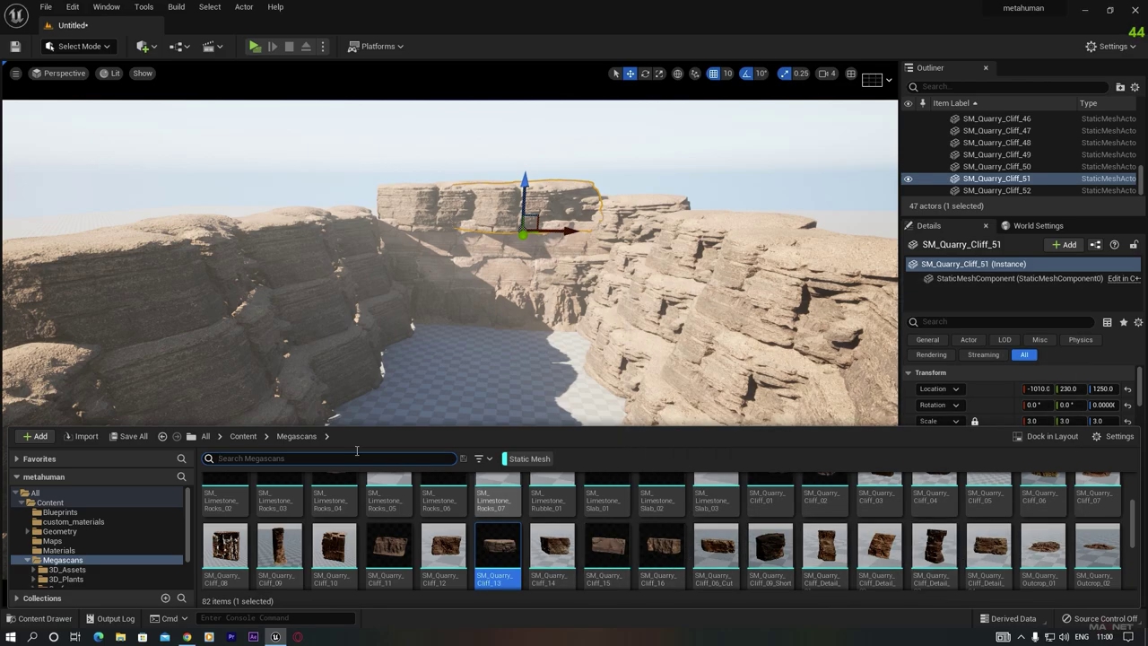
scroll(594, 549, "up", 1)
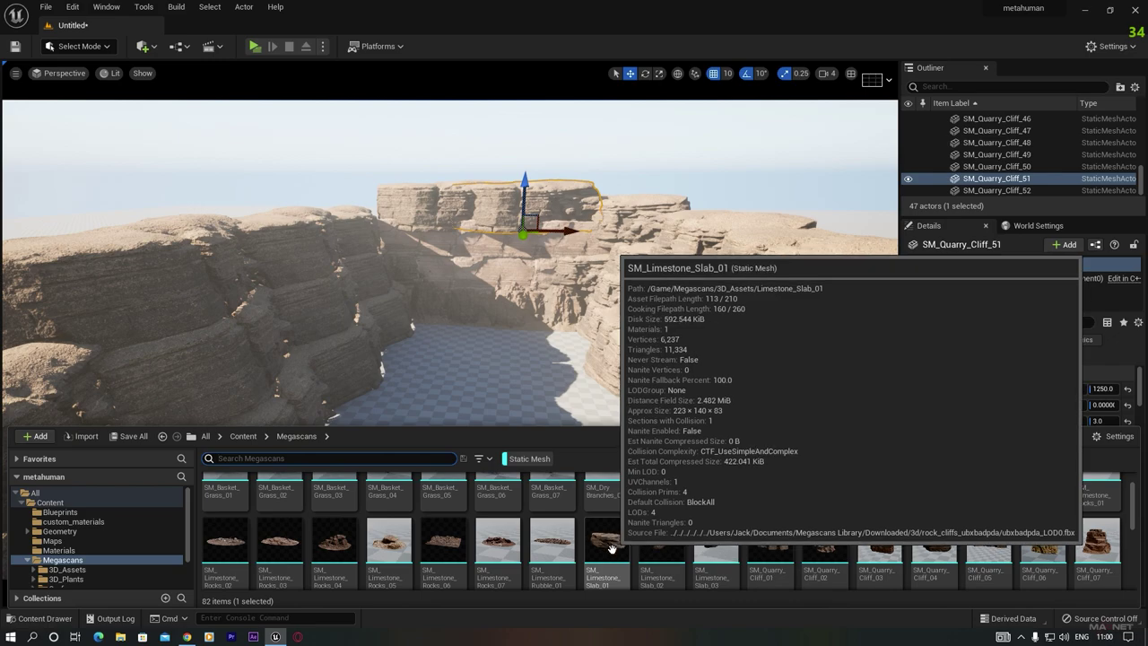
left_click_drag(608, 547, 470, 395)
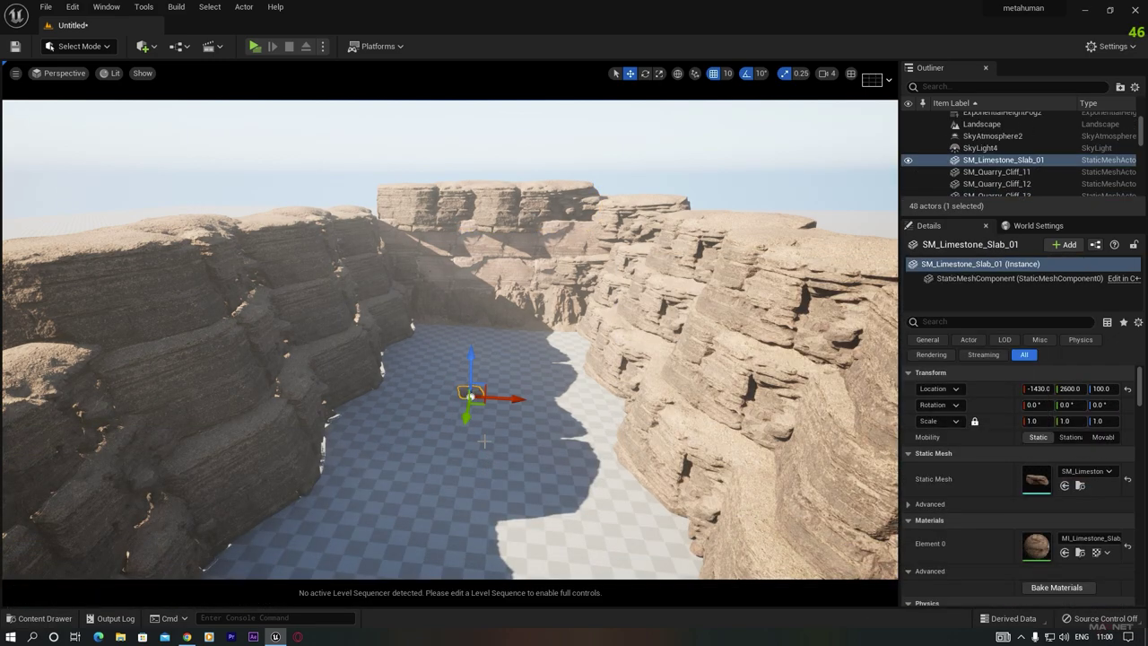
Raise the limestone slab above the canyon, scale it uniformly to 20 and lower it to Z 1270
left_click_drag(468, 275, 468, 102)
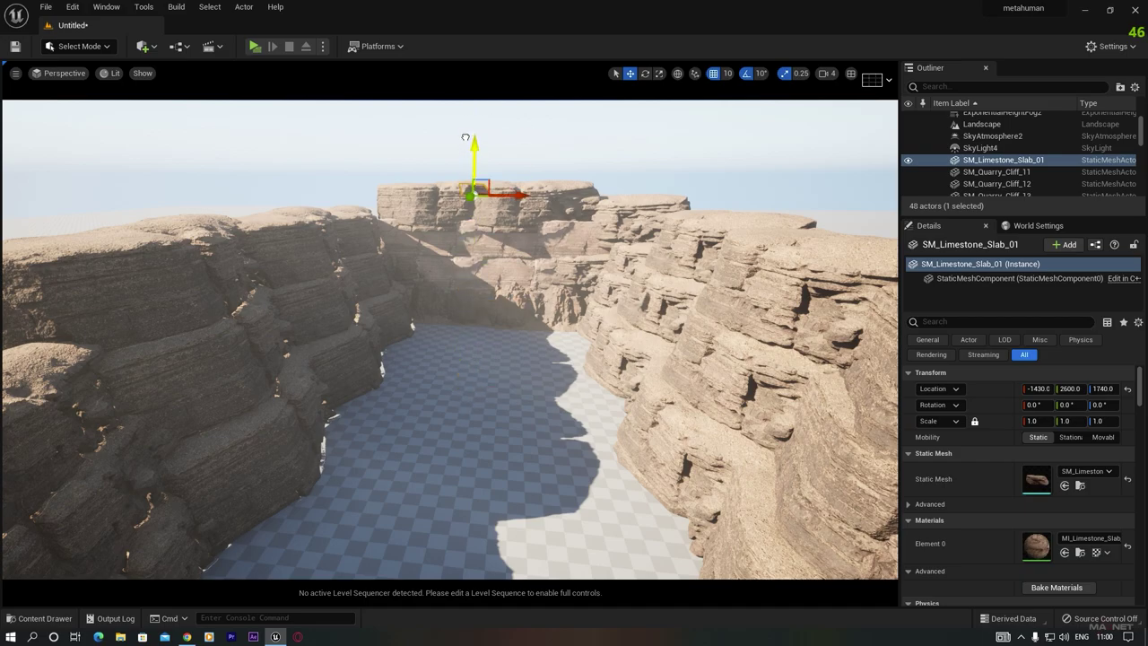
key("r")
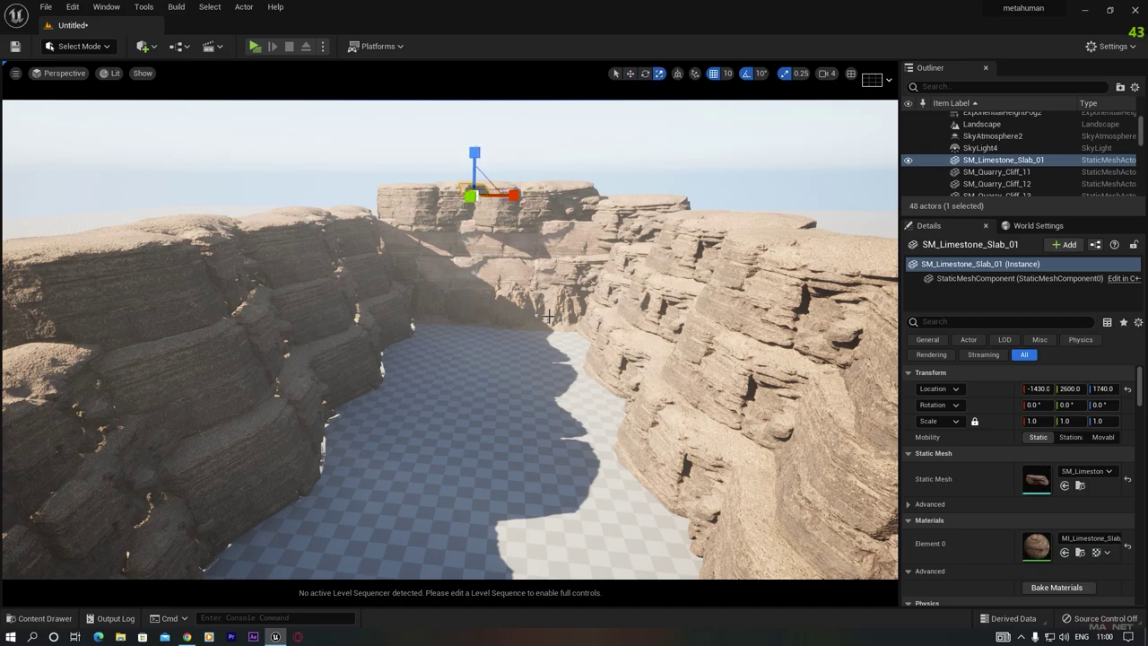
right_click_drag(549, 316, 492, 331)
key("d")
key("e")
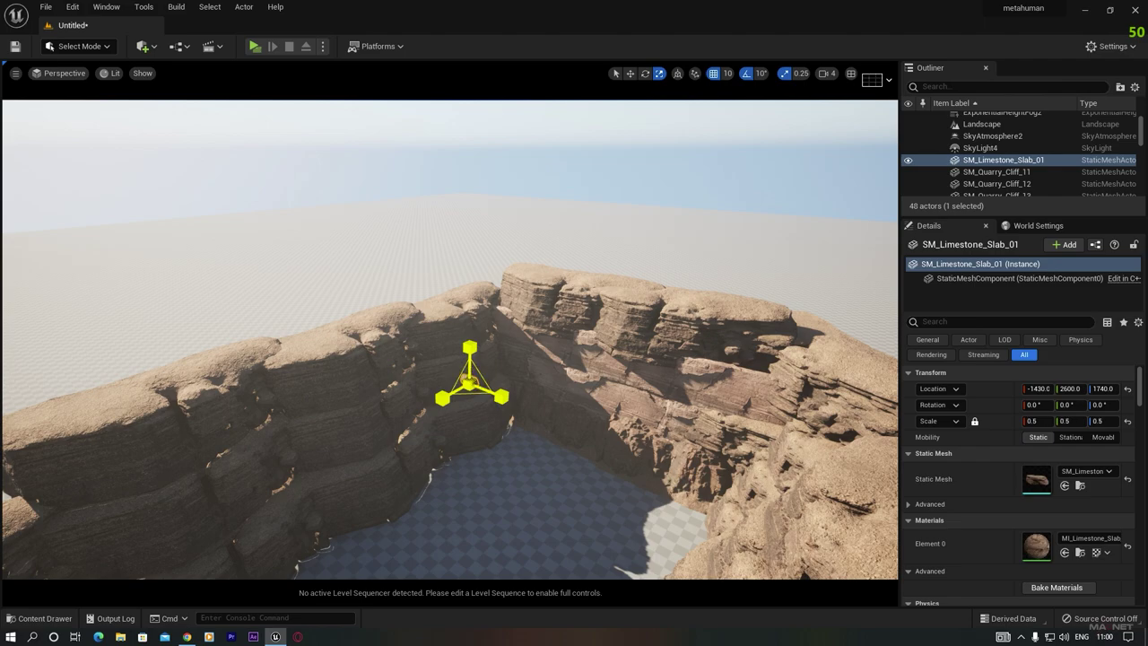
left_click_drag(469, 384, 740, 207)
key("w")
left_click_drag(469, 349, 469, 415)
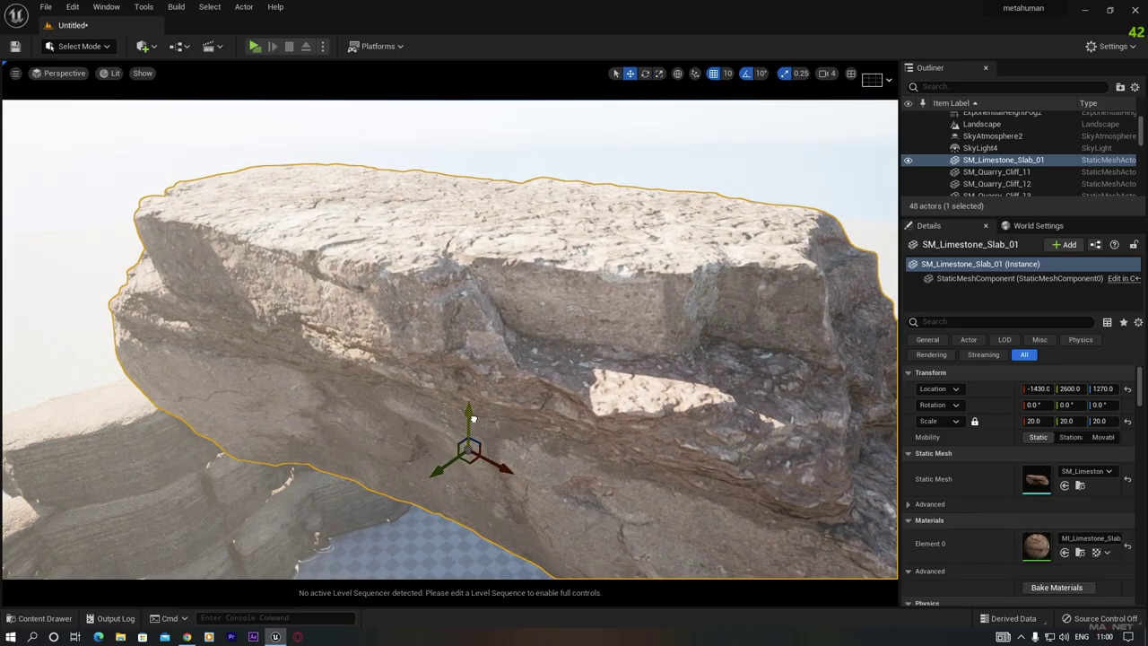
Move the enlarged limestone slab to Y 1510, Z 1380 so it rests across the canyon walls as a roof
right_click_drag(468, 414, 619, 426)
key("w")
right_click_drag(243, 269, 243, 269)
left_click_drag(286, 173, 378, 259)
right_click_drag(449, 339, 473, 287)
right_click_drag(538, 422, 502, 466)
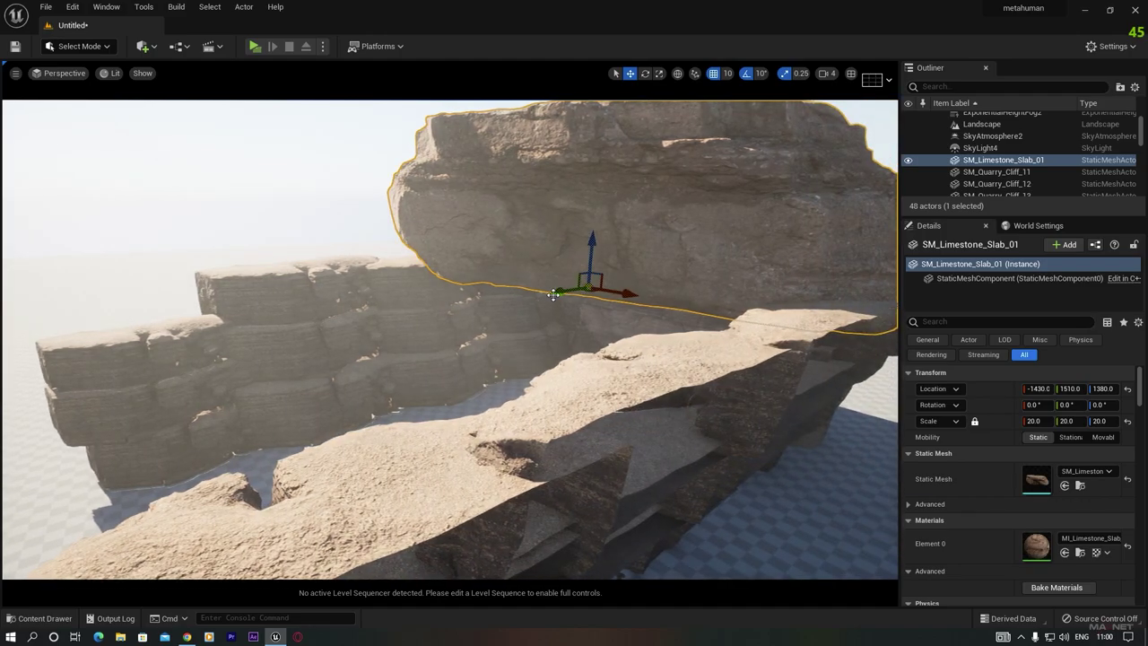
Duplicate the roof slab along the canyon to Y 3370 and rotate the copy to about 160° around Z
left_click_drag(553, 295, 554, 294, "alt")
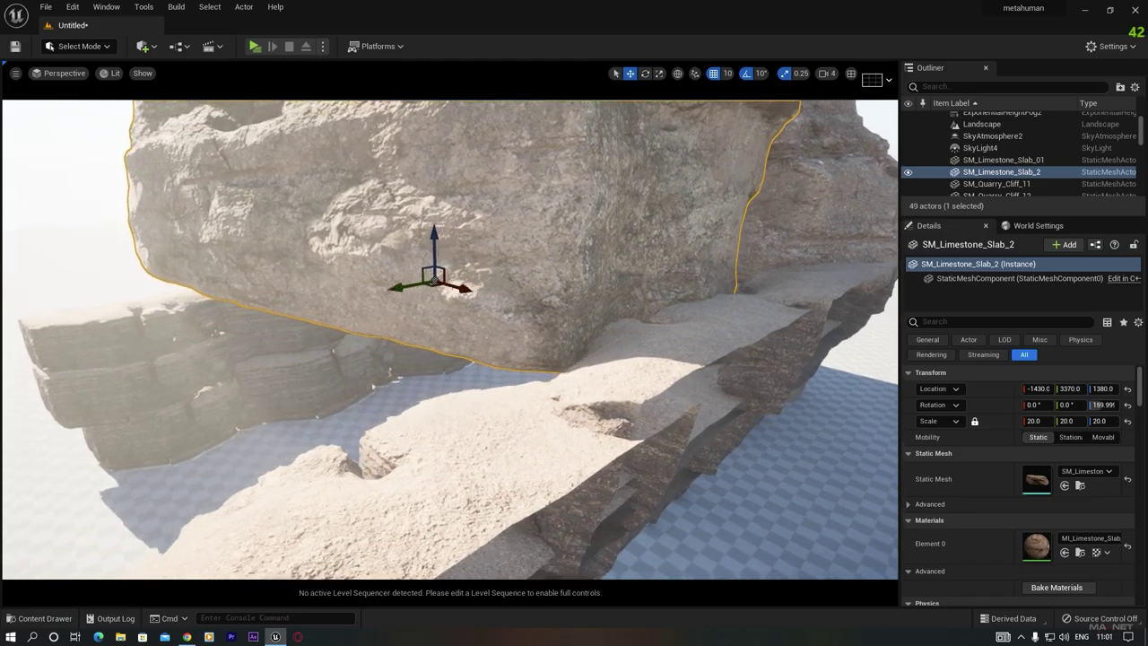
right_click_drag(448, 339, 372, 255)
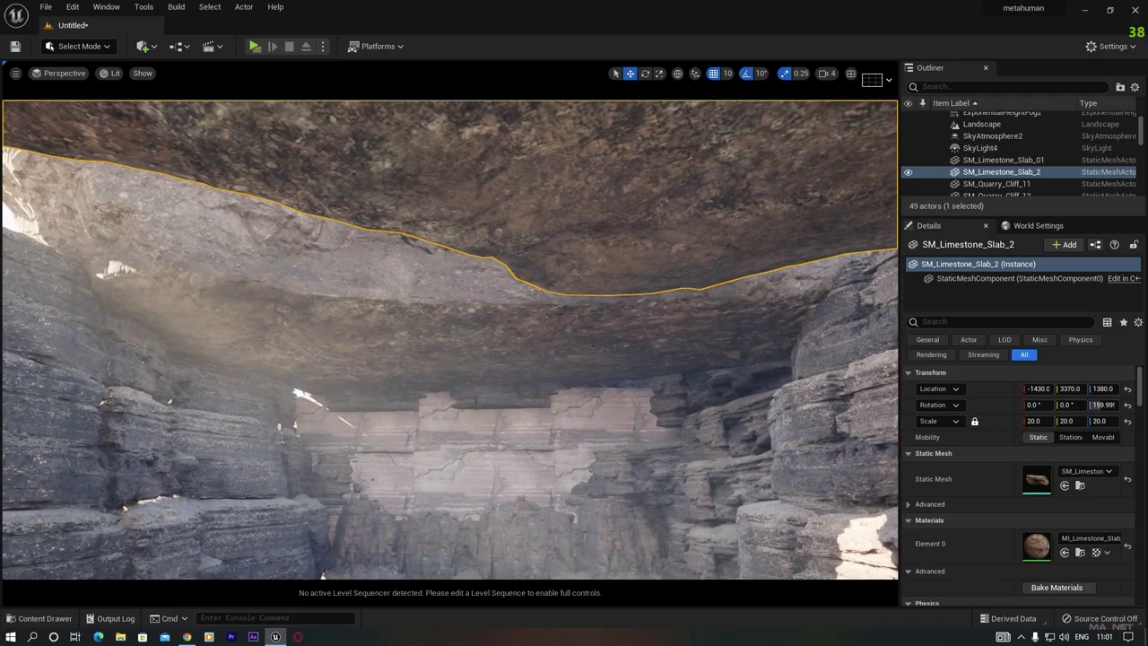
right_click_drag(449, 296, 359, 332)
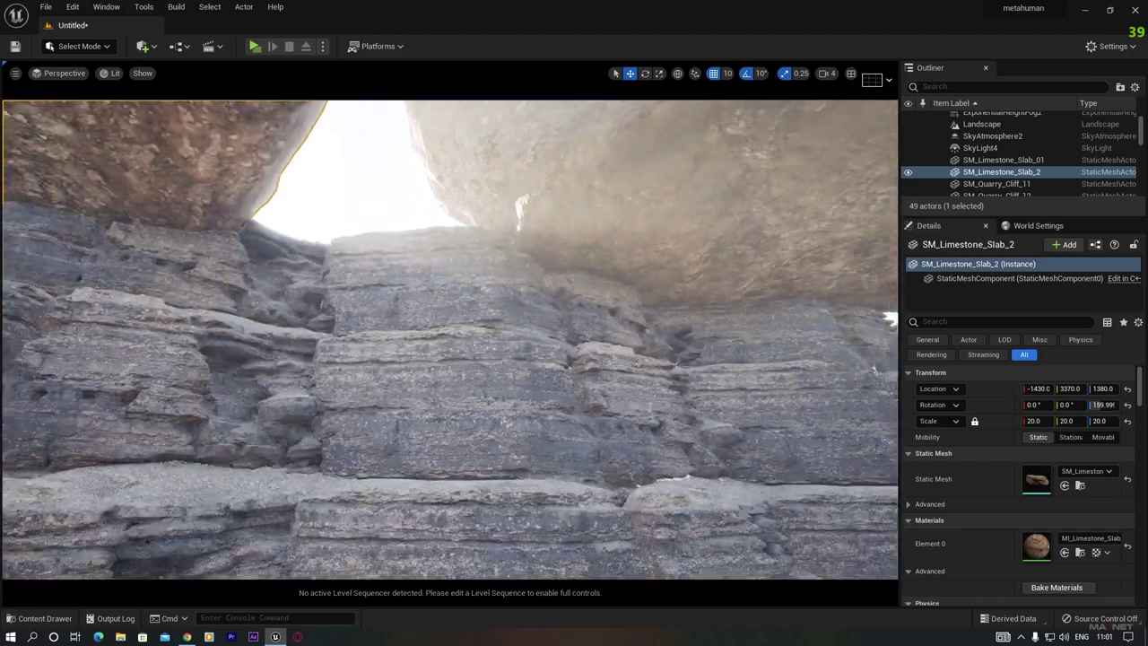
right_click_drag(448, 341, 167, 106)
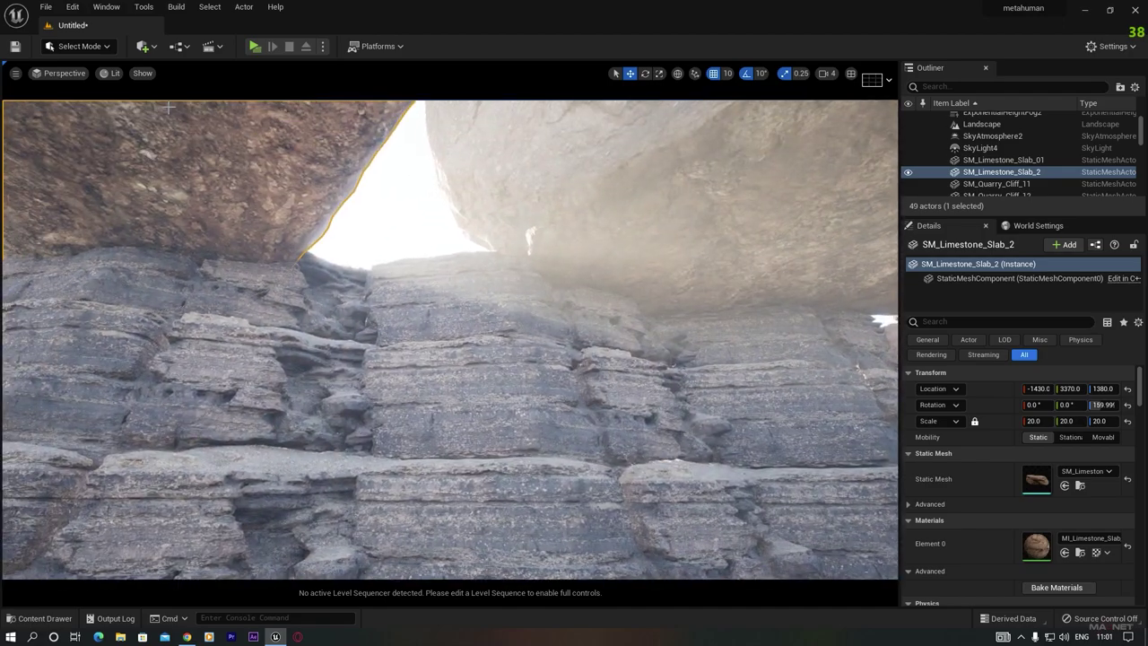
Duplicate the top wall rock beneath the gap between the roof slabs to X -2820, Y 2850, Z 1470, scaled to 6
left_click(431, 352)
left_click(529, 309)
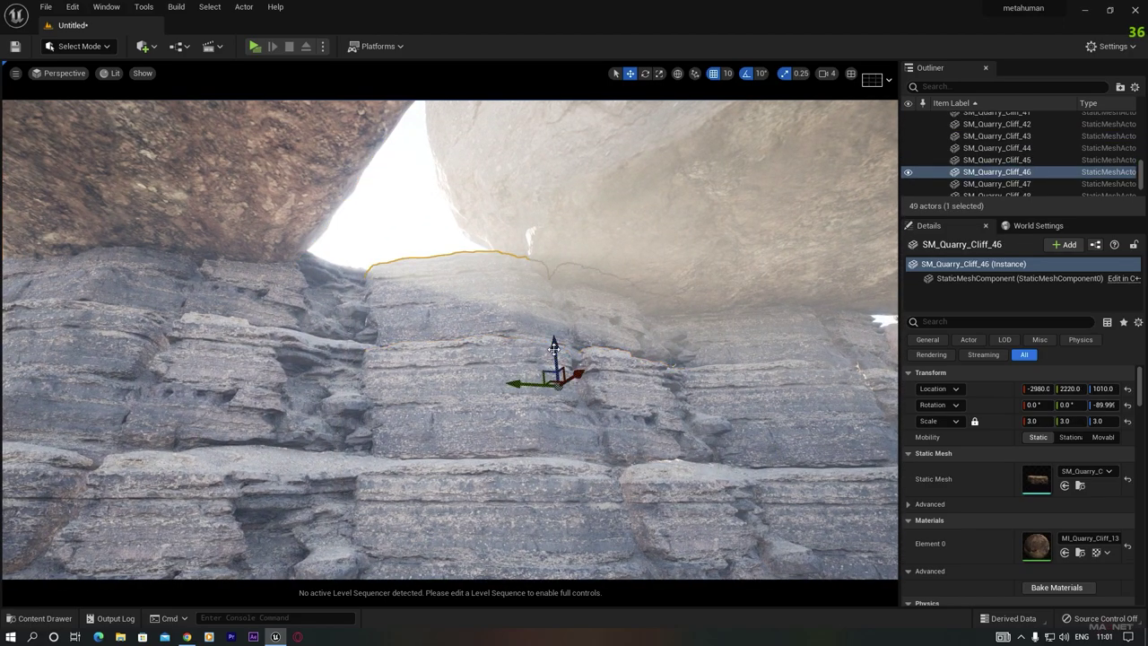
left_click_drag(554, 347, 555, 230, "alt")
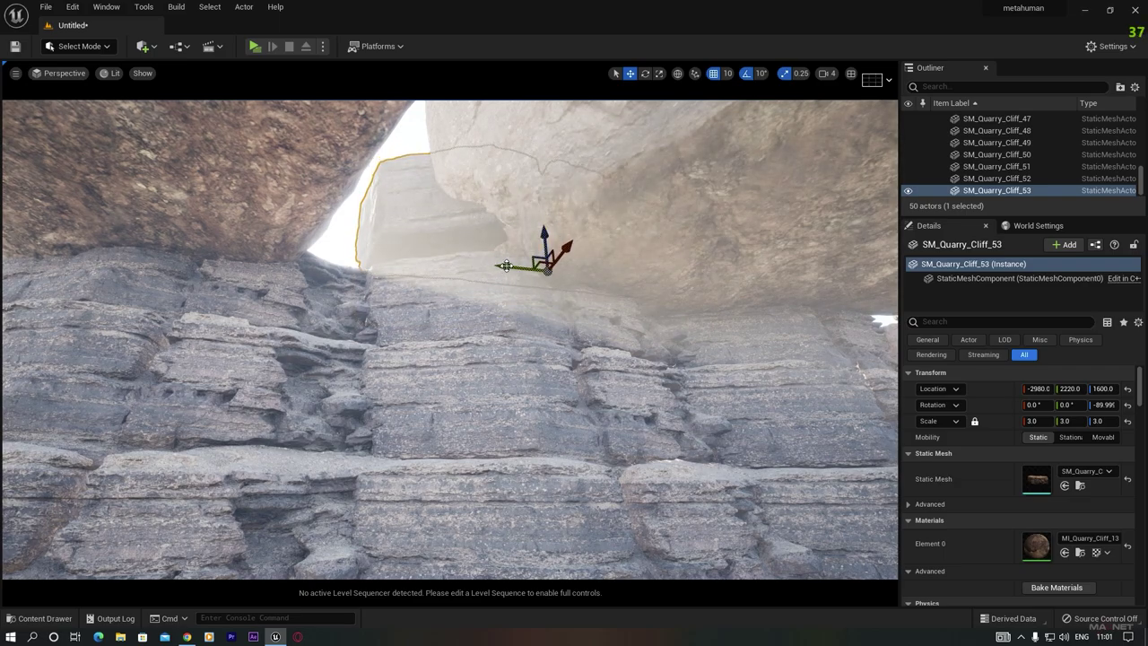
left_click_drag(506, 266, 454, 173)
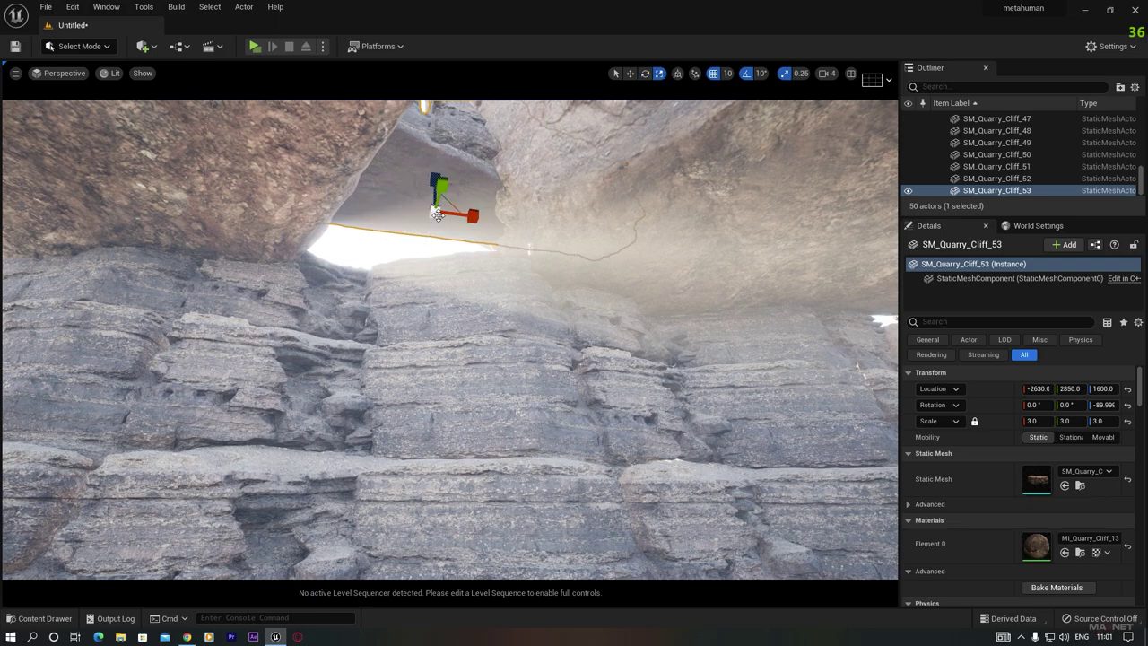
left_click_drag(437, 188, 427, 225)
key("w")
key("e")
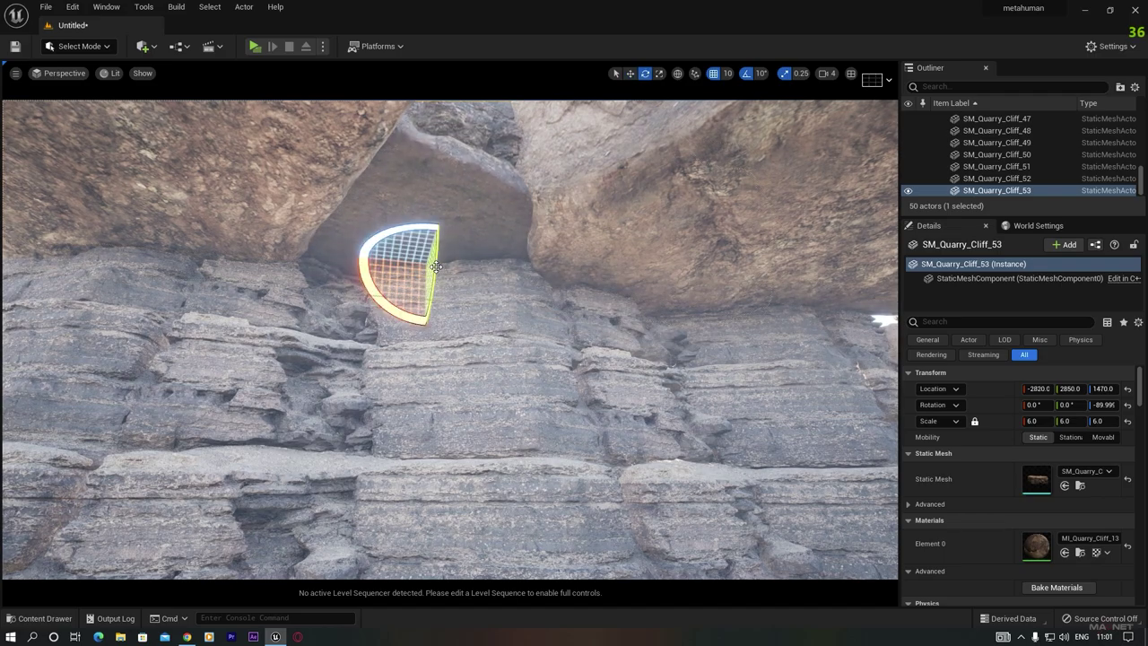
left_click_drag(440, 223, 333, 258)
right_click_drag(530, 304, 309, 355)
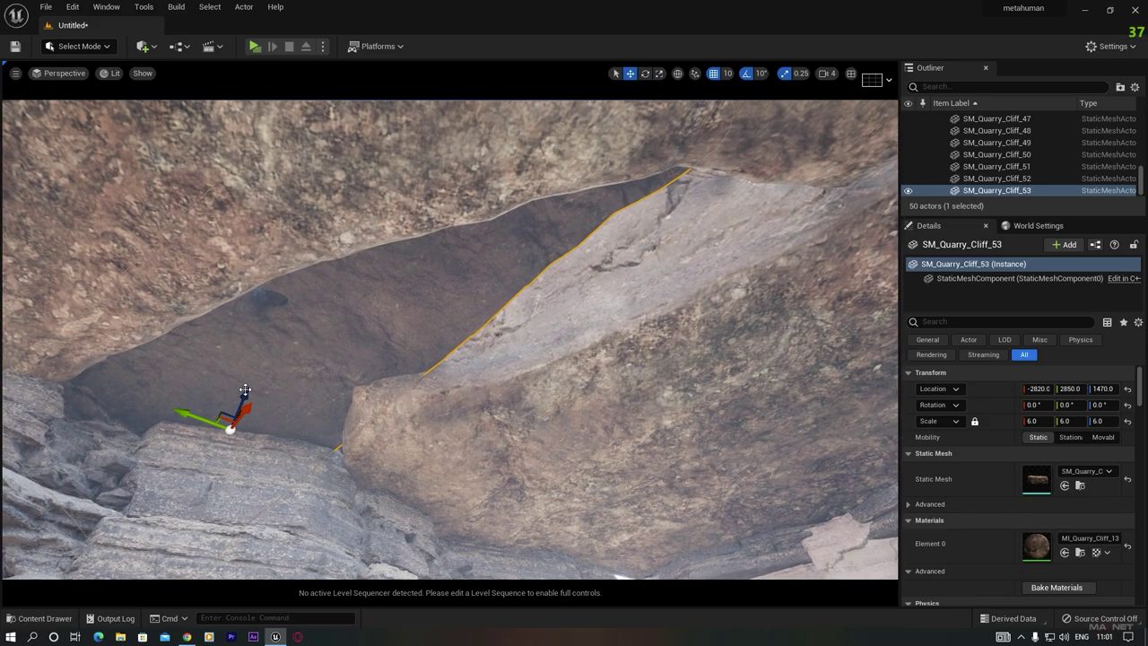
Lower the gap-filling rock to Z 1370 and duplicate it along the wall to Y 2340
left_click_drag(244, 391, 249, 422)
right_click_drag(250, 422, 142, 323)
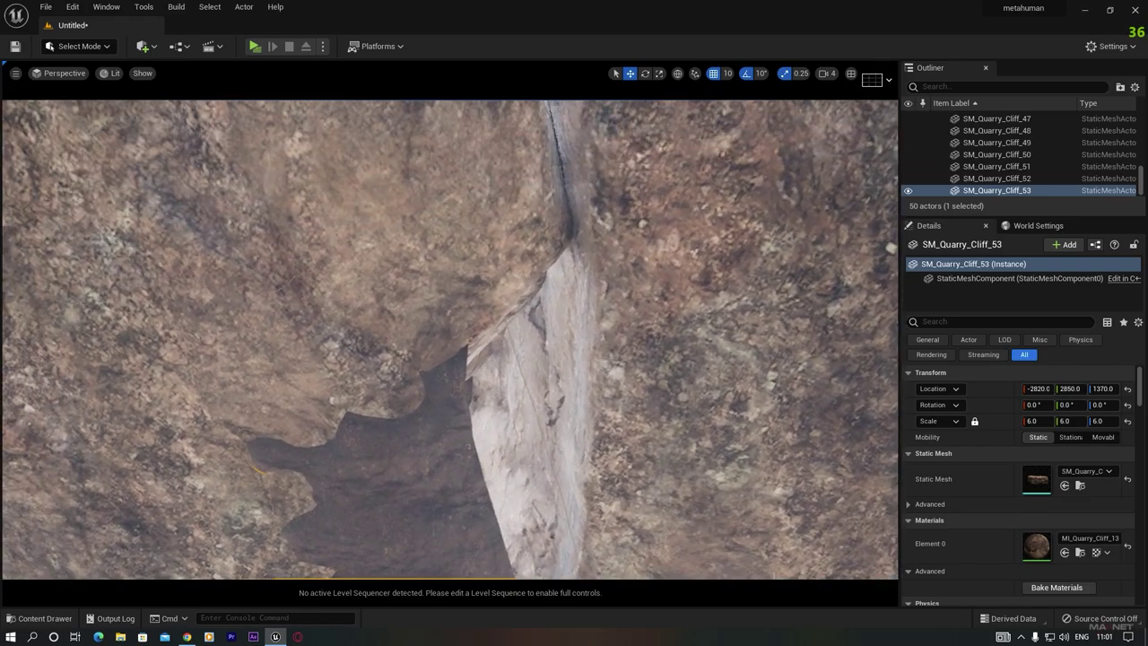
right_click_drag(260, 369, 399, 350)
right_click_drag(490, 417, 373, 503)
left_click_drag(339, 515, 439, 507, "alt")
right_click_drag(387, 536, 470, 579)
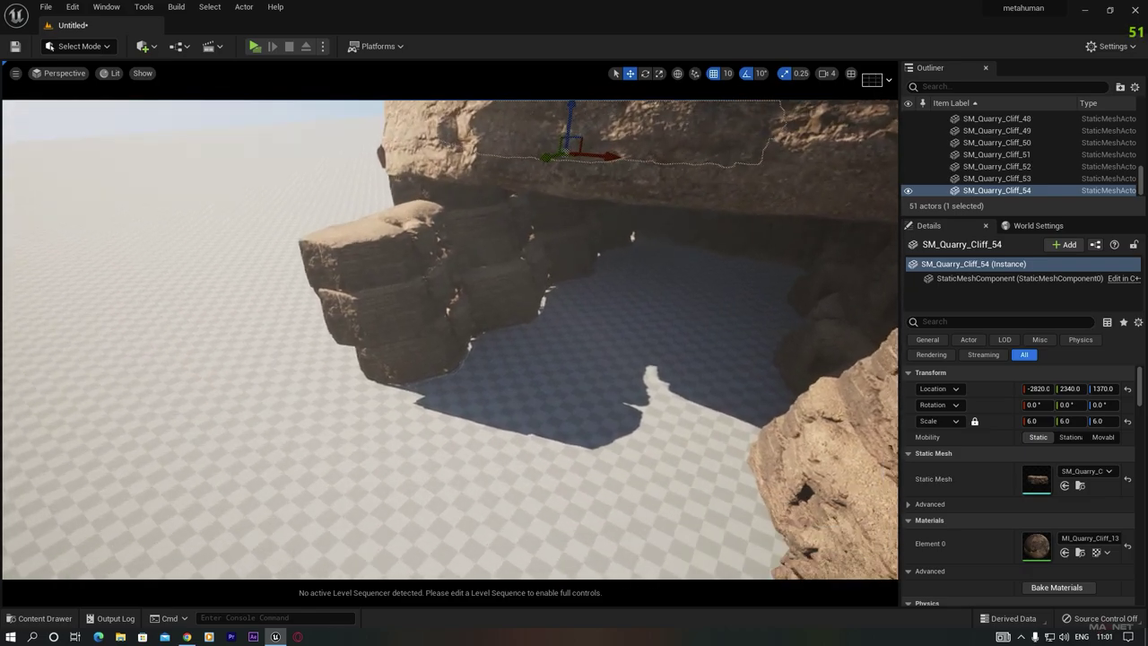
Place the SM_Limestone_Rocks_02 mesh on the canyon floor at X -1770, Y 2970, Z 100 and scale it uniformly to 9
key("w")
right_click_drag(449, 339, 455, 262)
right_click_drag(417, 501, 435, 500)
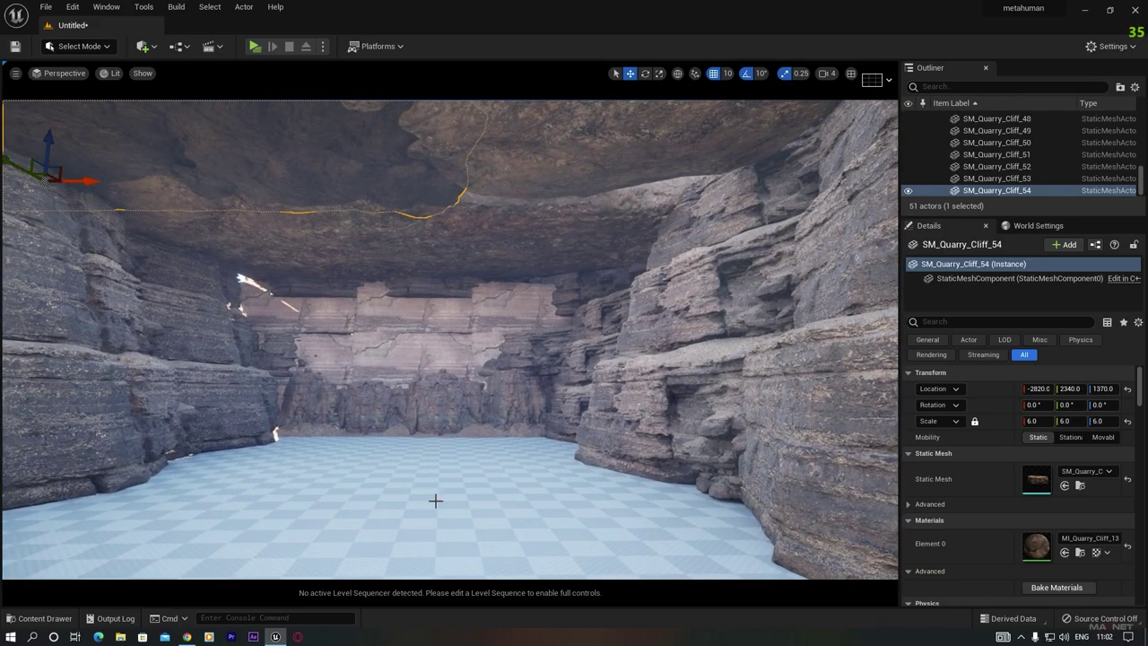
key("s")
right_click_drag(465, 216, 465, 216)
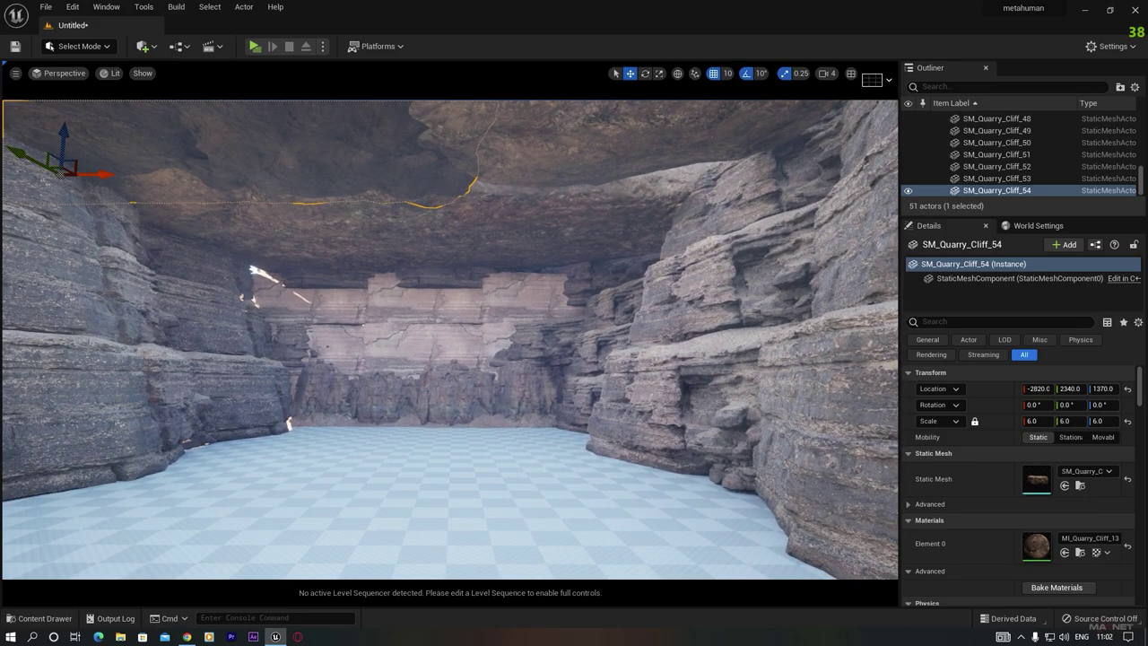
right_click_drag(410, 460, 360, 534)
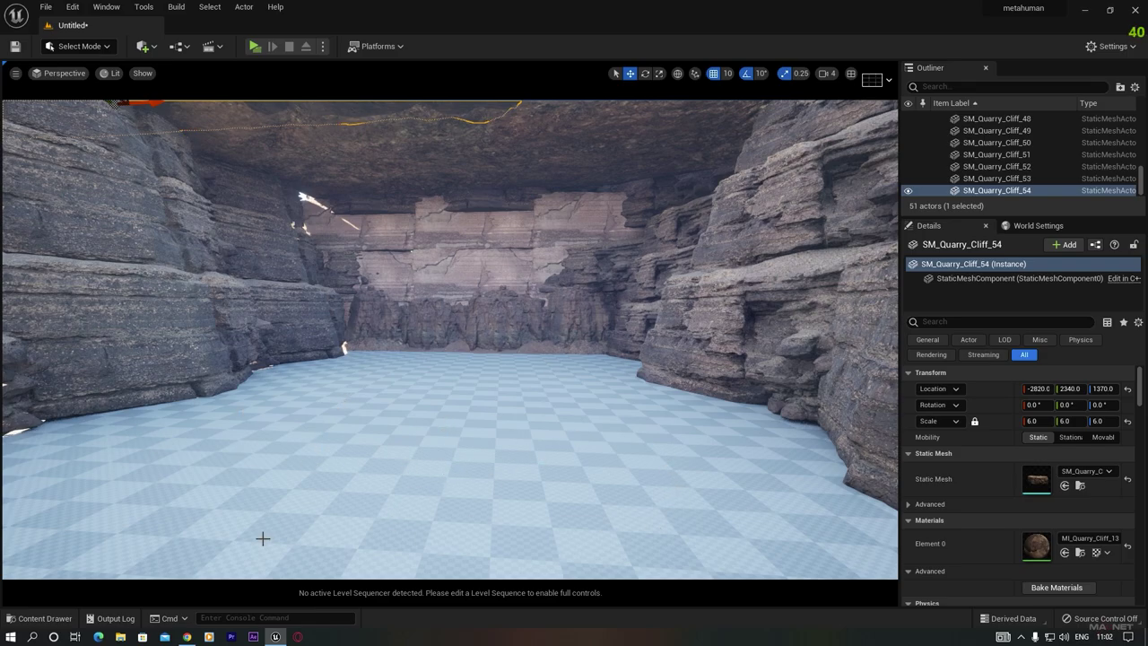
left_click(45, 619)
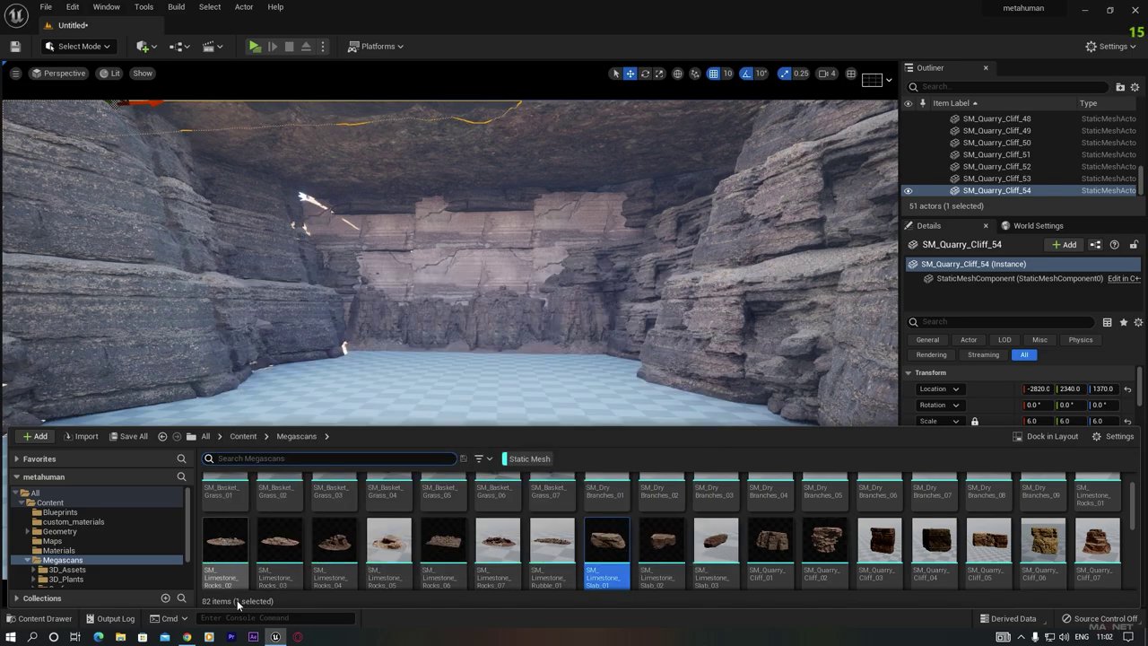
left_click(227, 549)
left_click_drag(227, 549, 276, 405)
key("r")
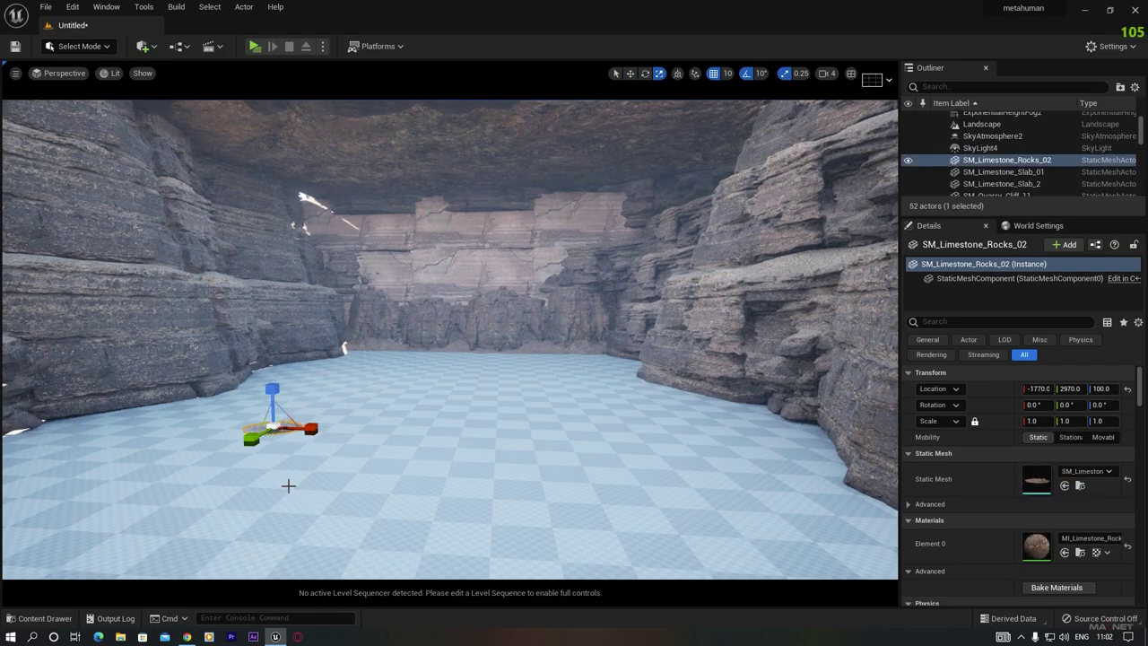
left_click_drag(278, 431, 467, 324)
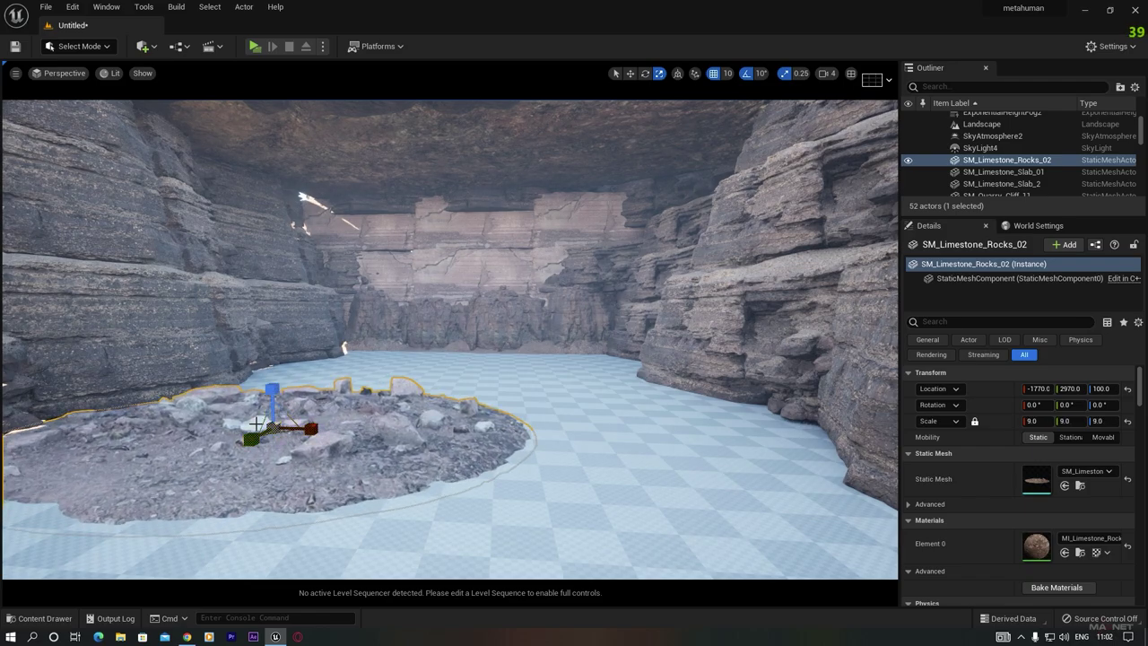
Move the rock patch toward the end cliff to Y 1320 and duplicate it beside the opposite wall at X -730, Y 1170
key("w")
left_click_drag(252, 440, 572, 374)
right_click_drag(481, 438, 646, 477)
key("w")
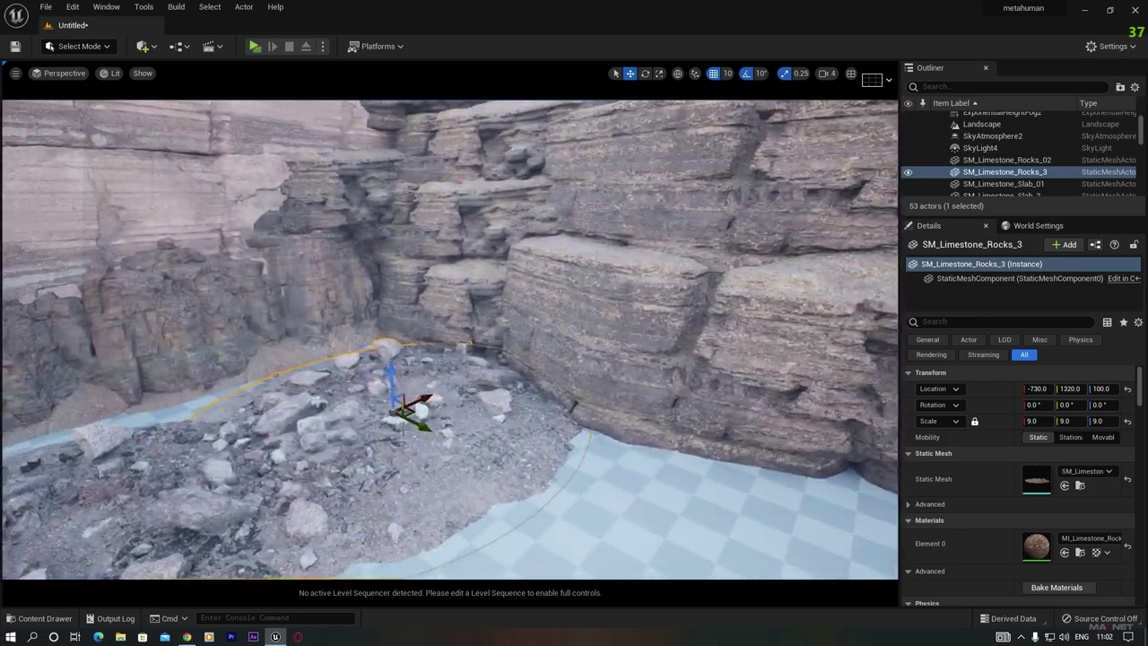
left_click_drag(419, 431, 393, 420)
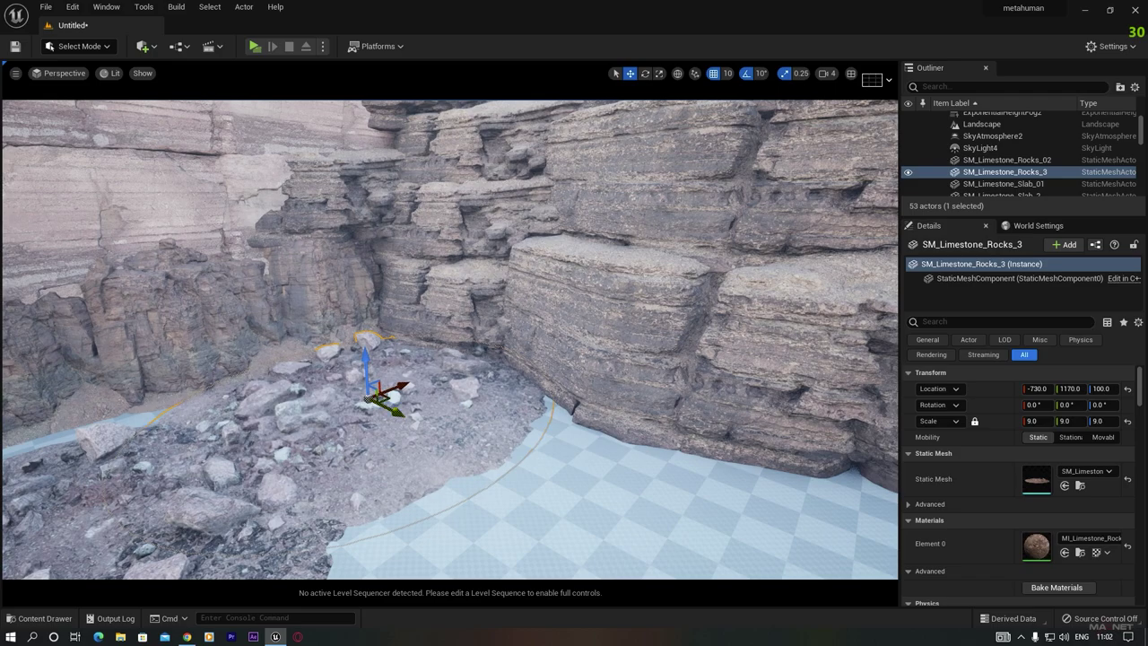
right_click_drag(392, 421, 322, 421)
Move the original rock patch to Y 1020 and rotate it to about 110° around Z
left_click(323, 462)
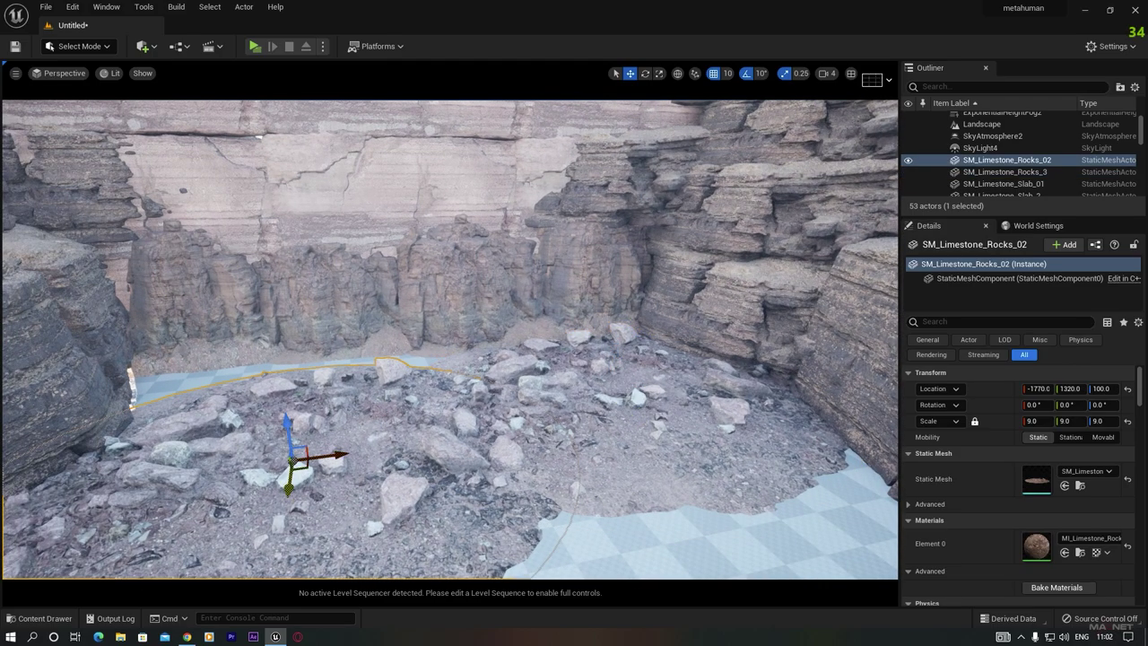
left_click_drag(288, 475, 288, 421)
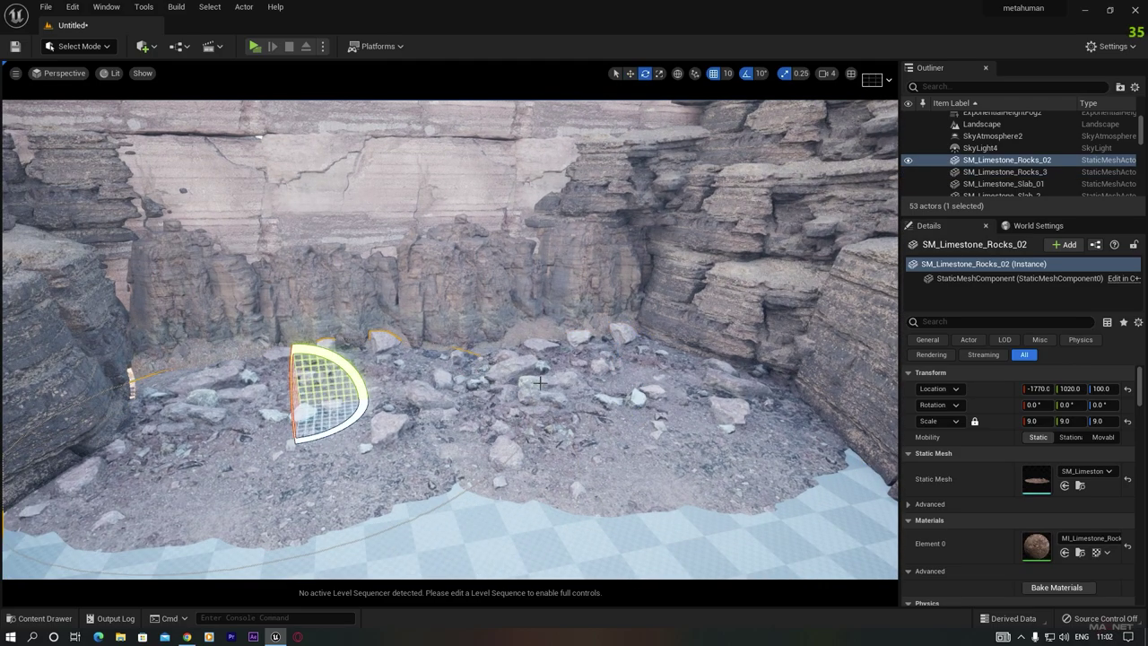
left_click_drag(362, 414, 363, 429)
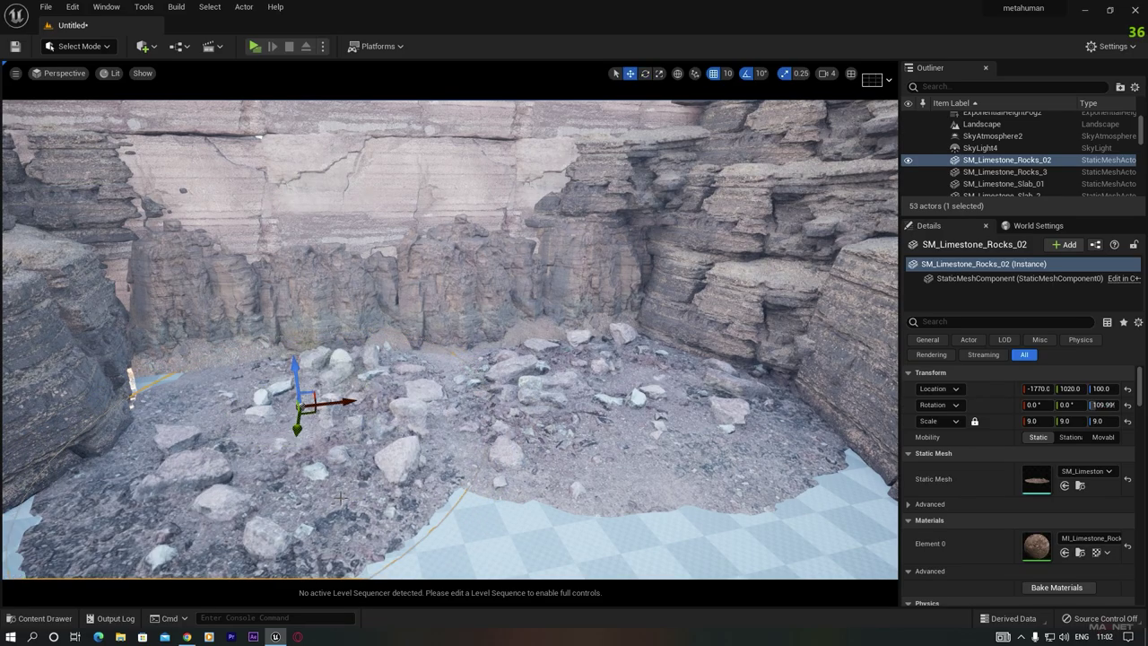
Cover the canyon floor with rotated duplicates of the rock patch, from X -2340, Y 1960 out to X -2210, Y 4930
right_click_drag(339, 498, 283, 404)
key("s")
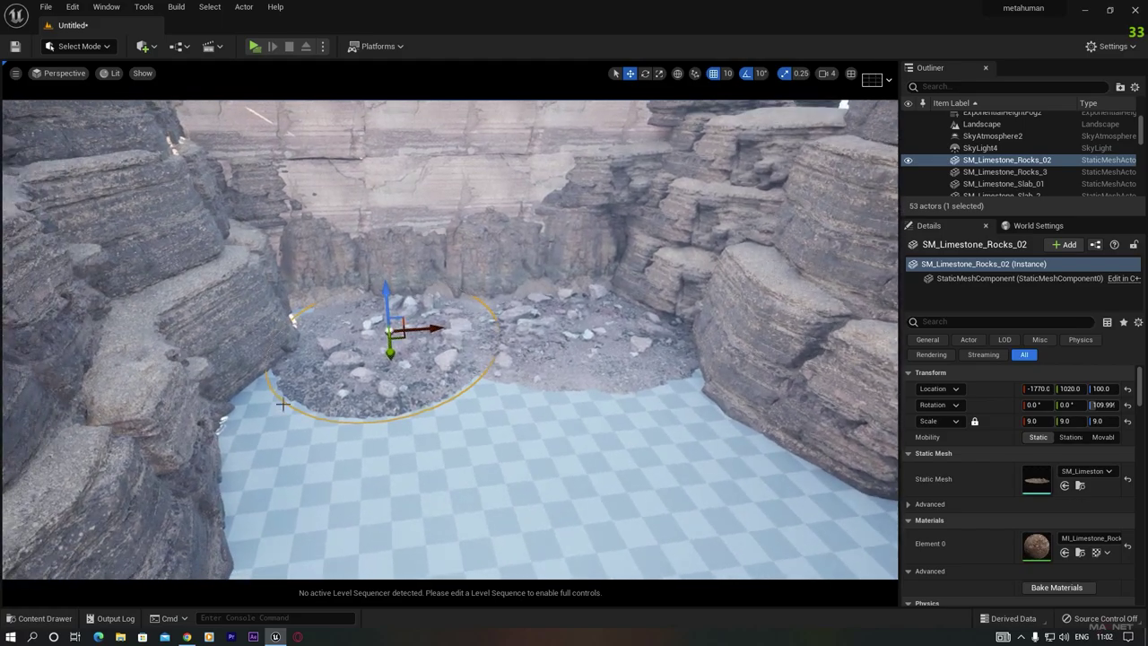
left_click_drag(390, 352, 305, 418, "alt")
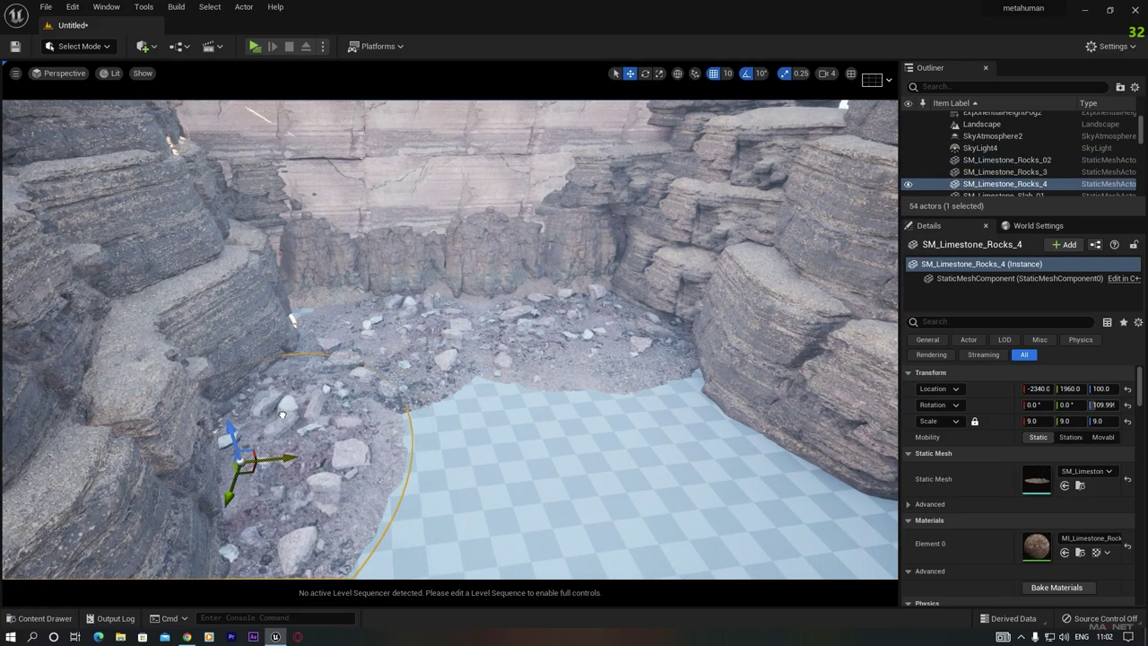
left_click_drag(286, 458, 768, 413, "alt")
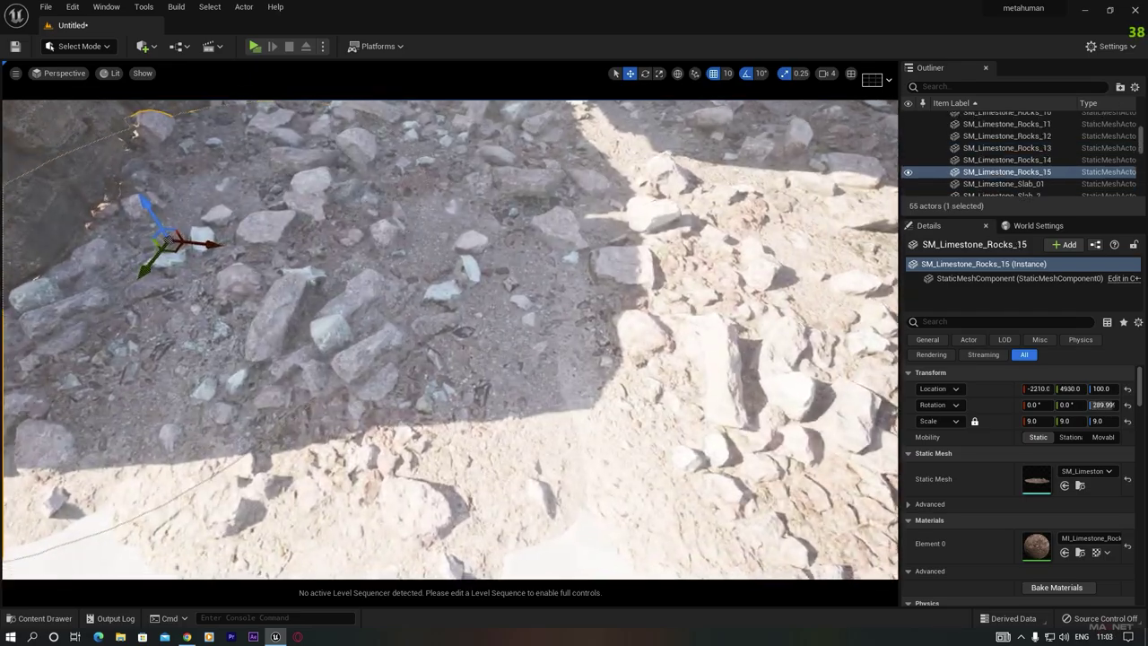
right_click_drag(448, 358, 449, 260)
right_click_drag(672, 421, 667, 443)
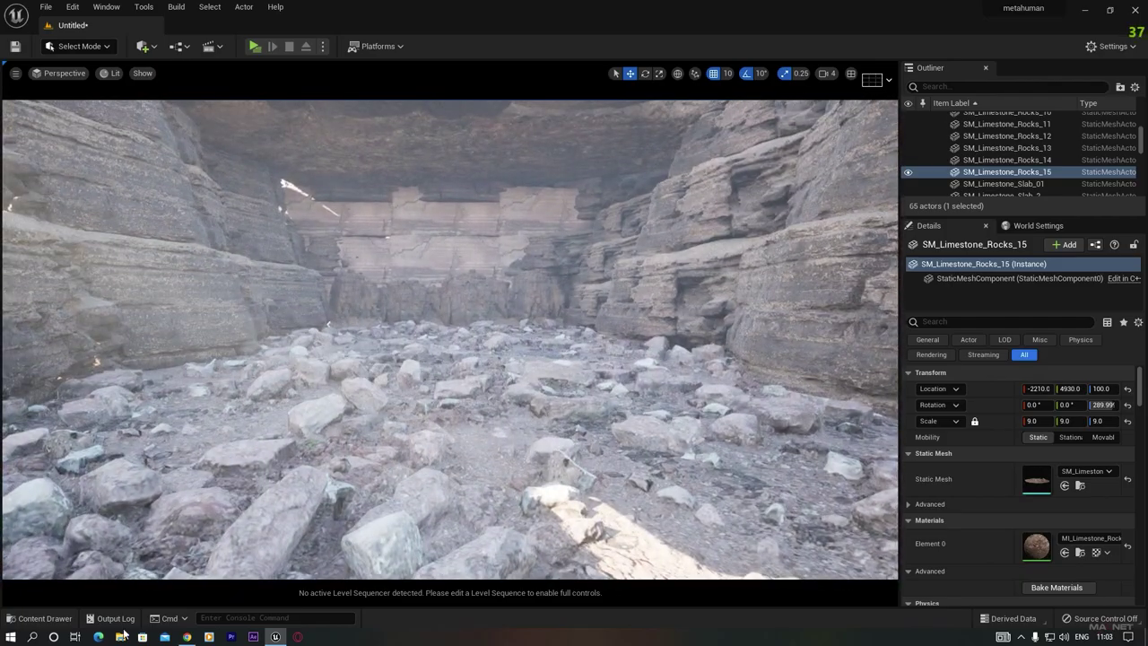
Place the SM_Limestone_Rocks_04 mesh on the rocky floor at X -1770, Y 3570, Z 110 and scale it uniformly to 4.5
left_click(41, 617)
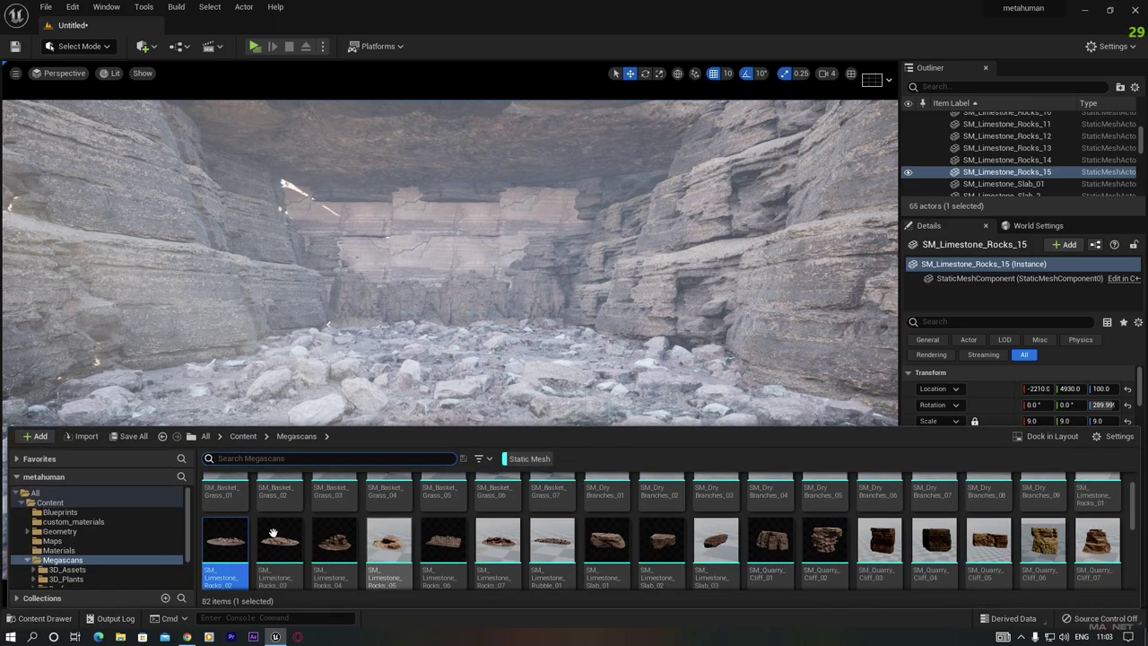
mouse_move(333, 544)
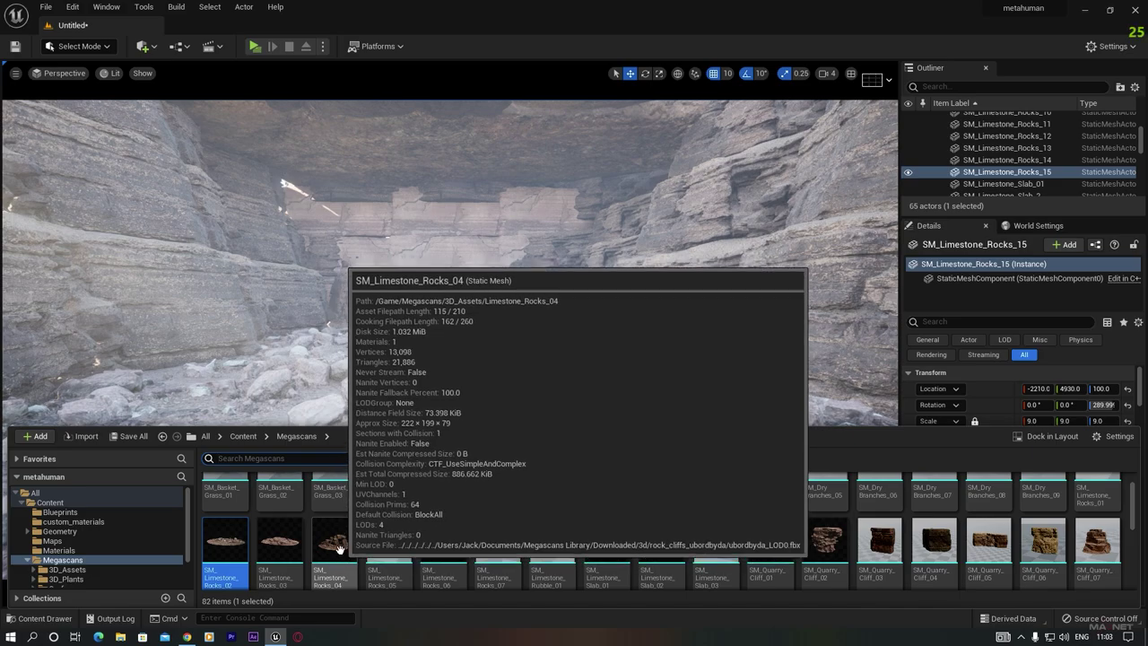
left_click_drag(333, 545, 323, 376)
key("e")
key("r")
left_click_drag(280, 407, 305, 390)
key("w")
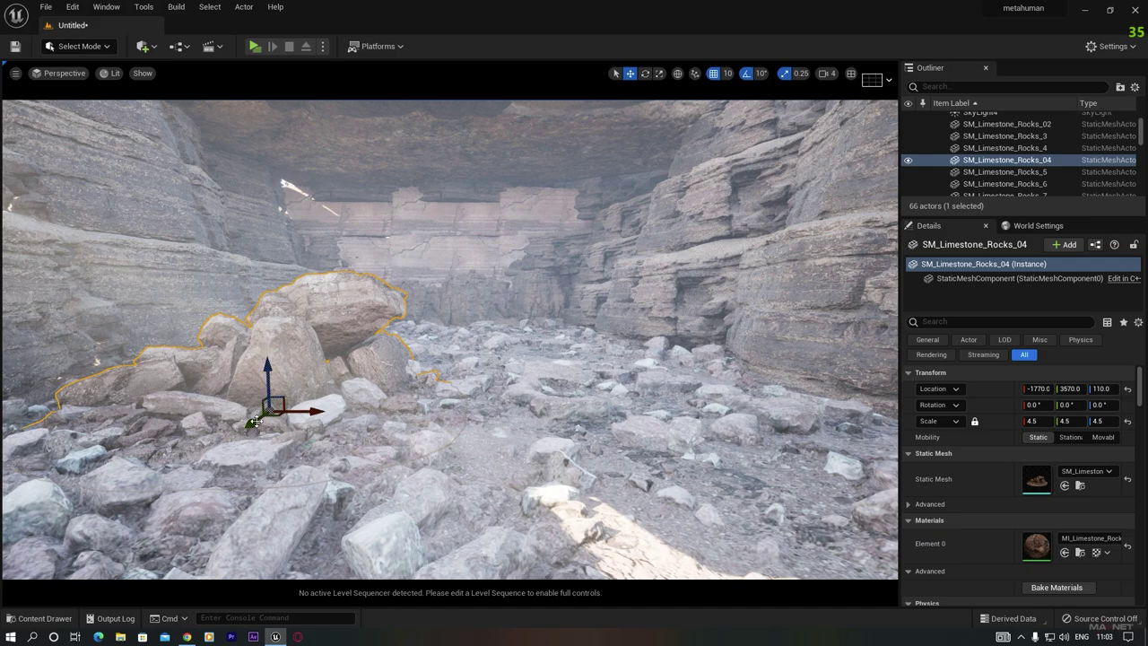
Shift the boulder pile along the canyon and duplicate it beside the opposite wall at X -340, Y 3800
left_click_drag(252, 423, 135, 461)
left_click_drag(231, 437, 946, 441)
right_click_drag(563, 459, 605, 477)
key("f")
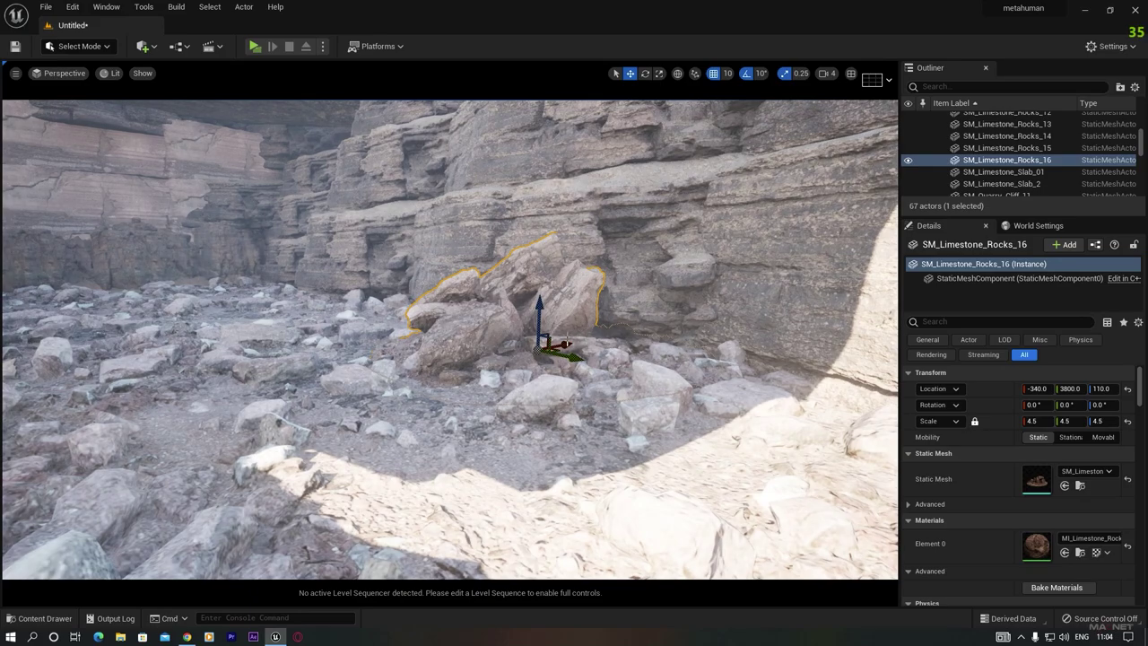
Duplicate the boulder pile along the wall to X -270, Y 2810, rotate it to about 130° around Z, and undo the extra move
left_click_drag(567, 344, 395, 300)
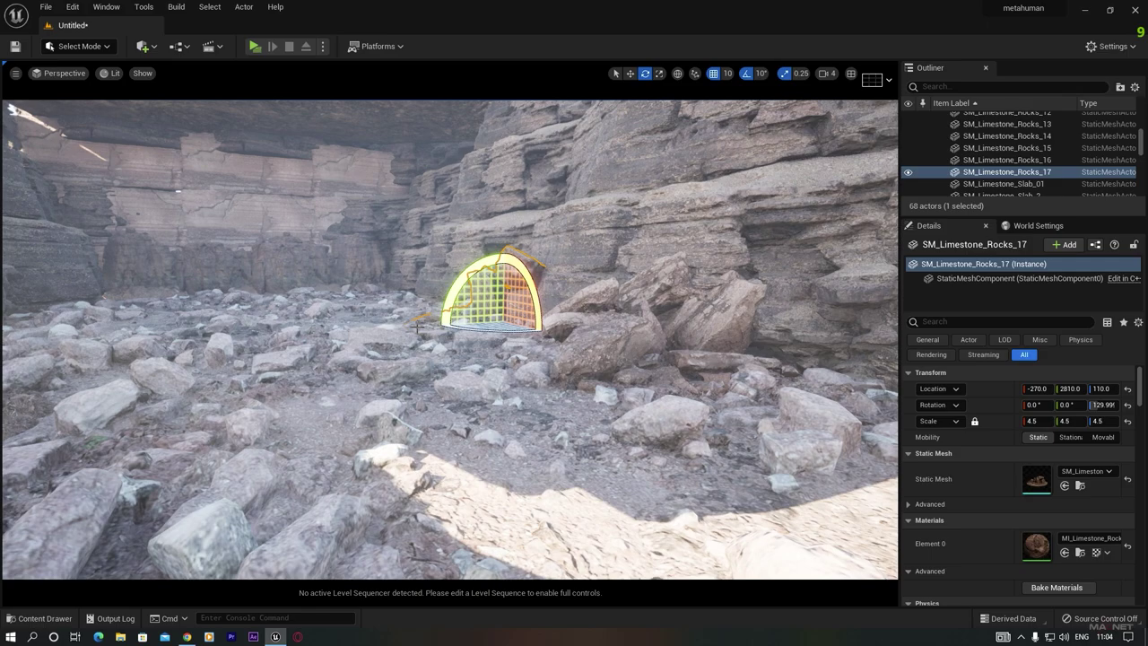
key("w")
key("ctrl+z")
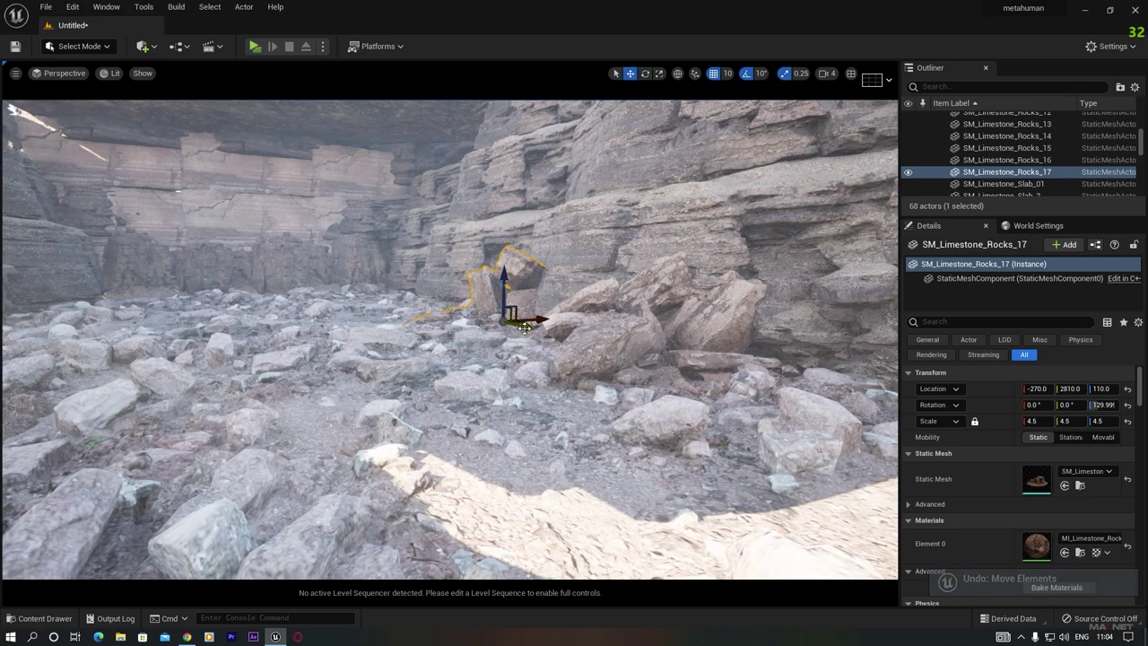
Duplicate the boulder pile farther along the same wall to X -490, Y 1040 and rotate it to -20° around Z
left_click_drag(528, 330, 417, 307, "alt")
key("e")
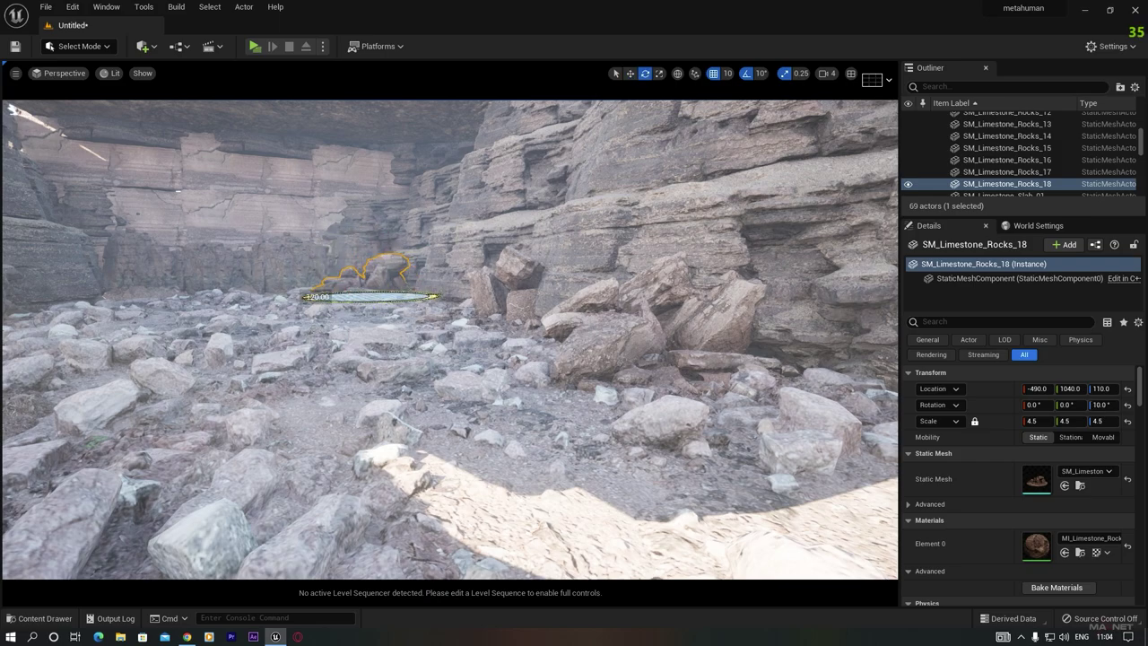
right_click_drag(284, 370, 207, 337)
key("w")
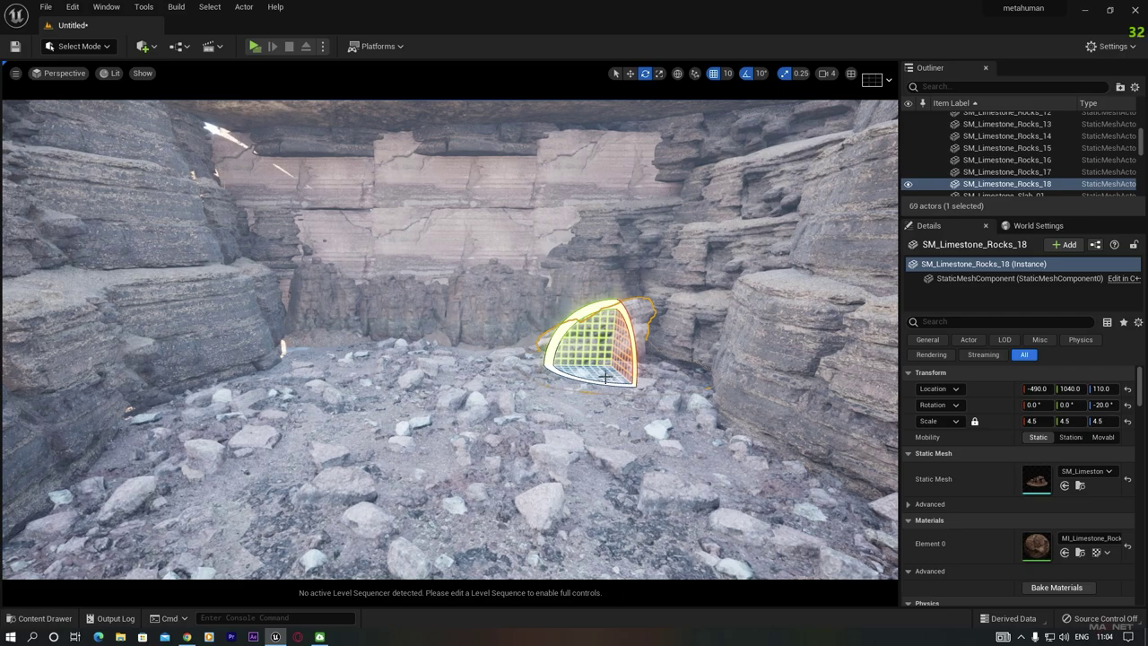
Duplicate the boulder pile twice along the opposite wall, ending at X -2360, Y 1810, and scale the last copy uniformly to 6.5
key("w")
left_click_drag(653, 367, 200, 421, "alt")
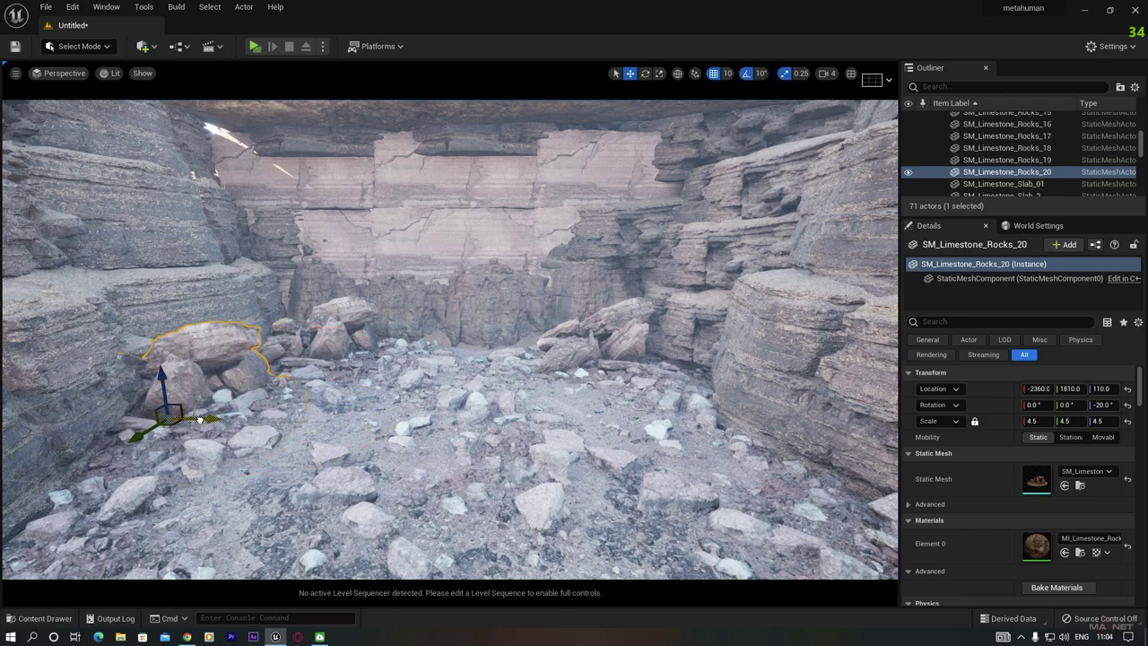
key("e")
key("r")
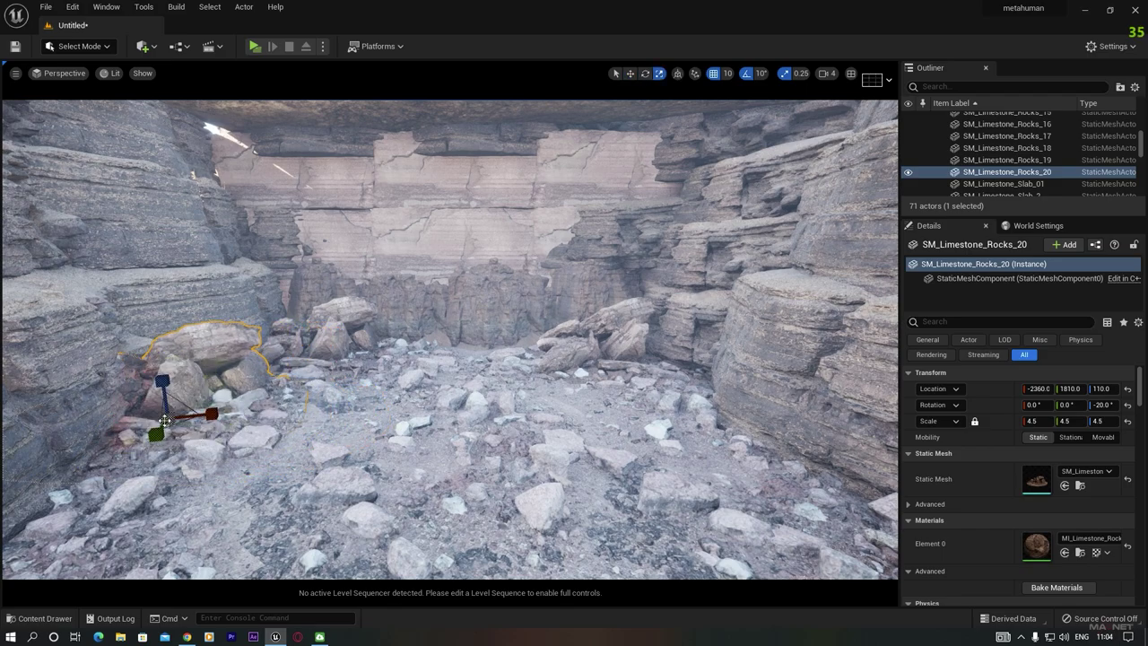
left_click_drag(170, 422, 206, 392)
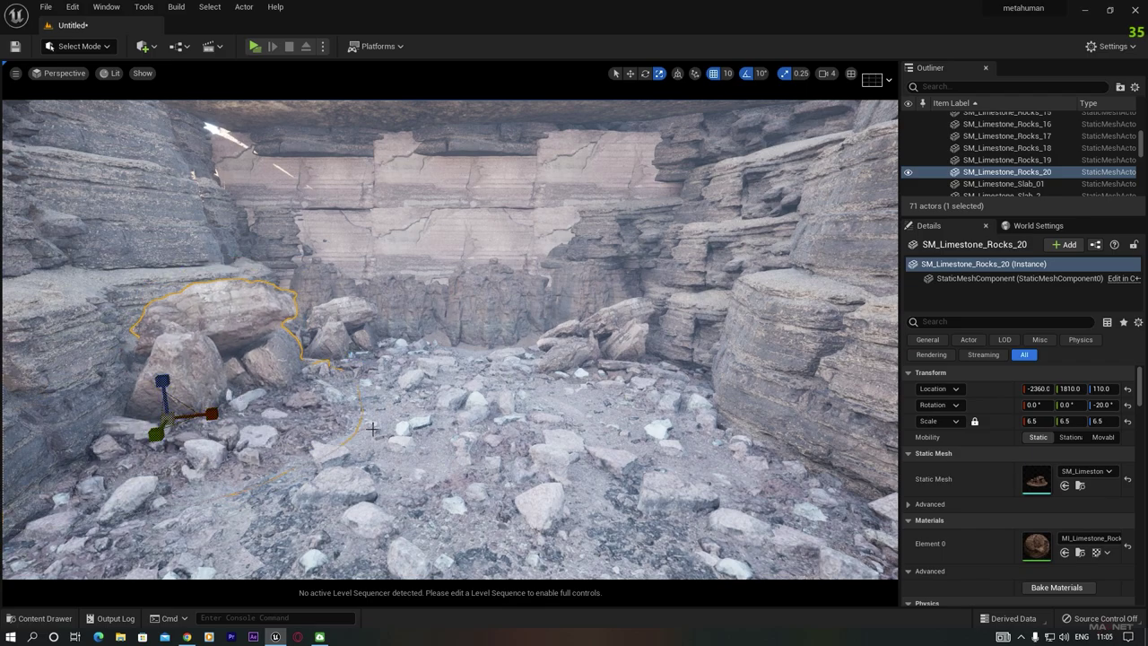
Duplicate the enlarged boulder pile along the same wall to X -2490, Y 3130
scroll(373, 429, "down", 3)
key("s")
mouse_move(333, 360)
right_mouse_down()
mouse_move(296, 422)
mouse_move(305, 385)
mouse_move(333, 361)
right_mouse_up()
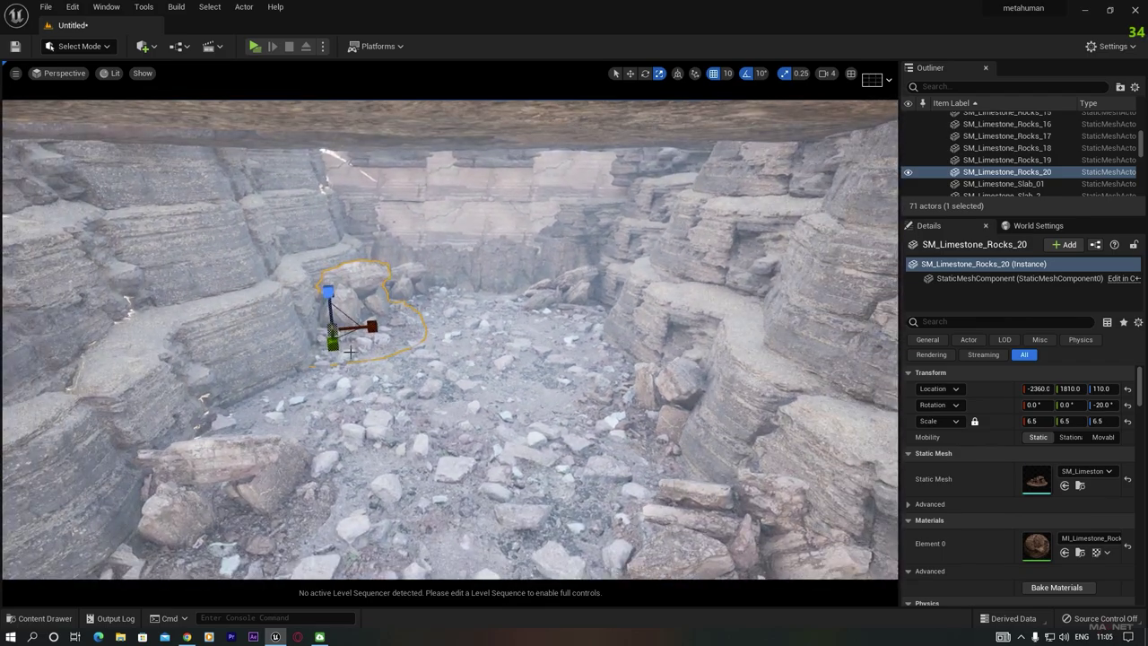
key("w")
left_click_drag(316, 344, 254, 439, "alt")
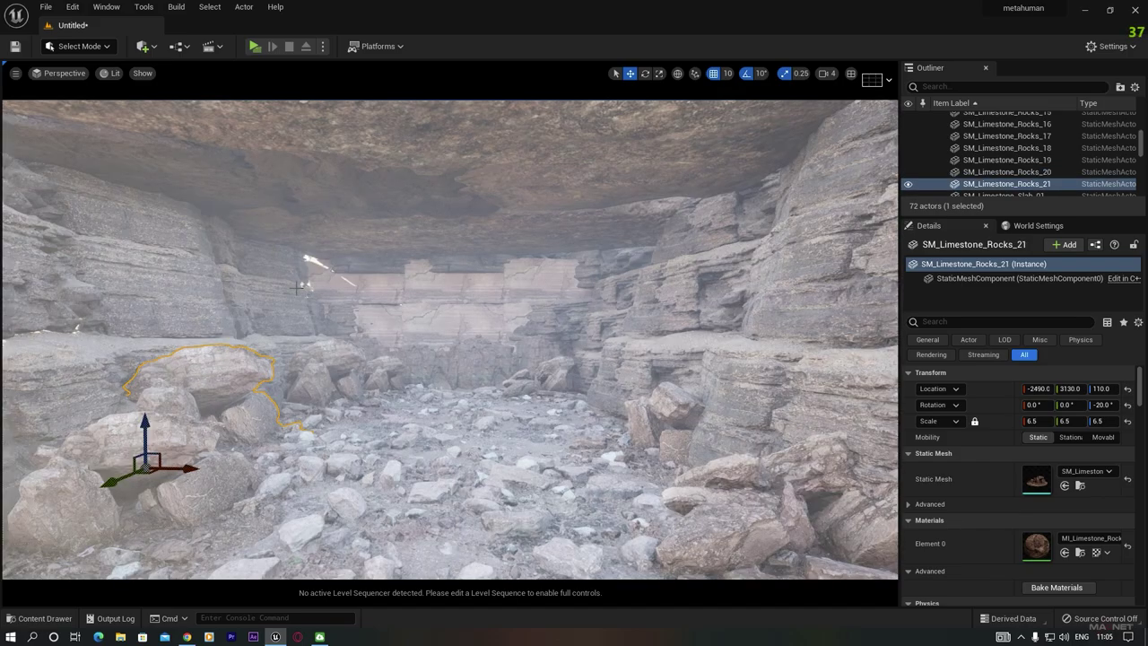
Duplicate the boulder pile upward, flip it 180° with a 20° Z rotation, and hang it under the roof at X -2880, Y 3130, Z 1430
right_click_drag(378, 373, 304, 373)
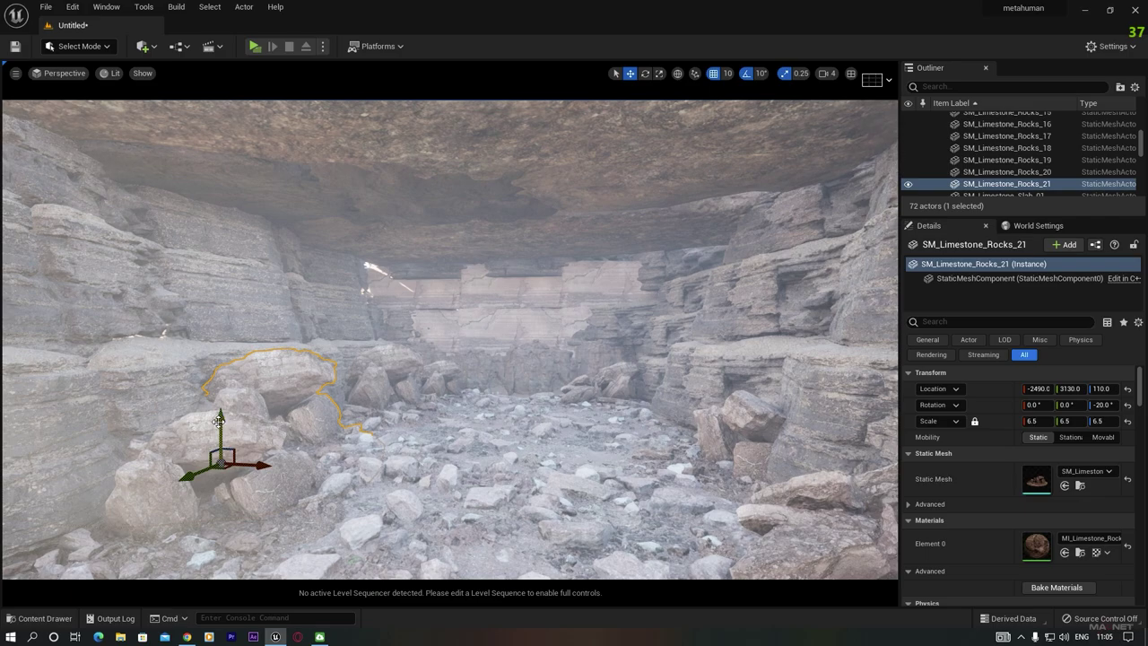
left_click_drag(219, 419, 202, 256, "alt")
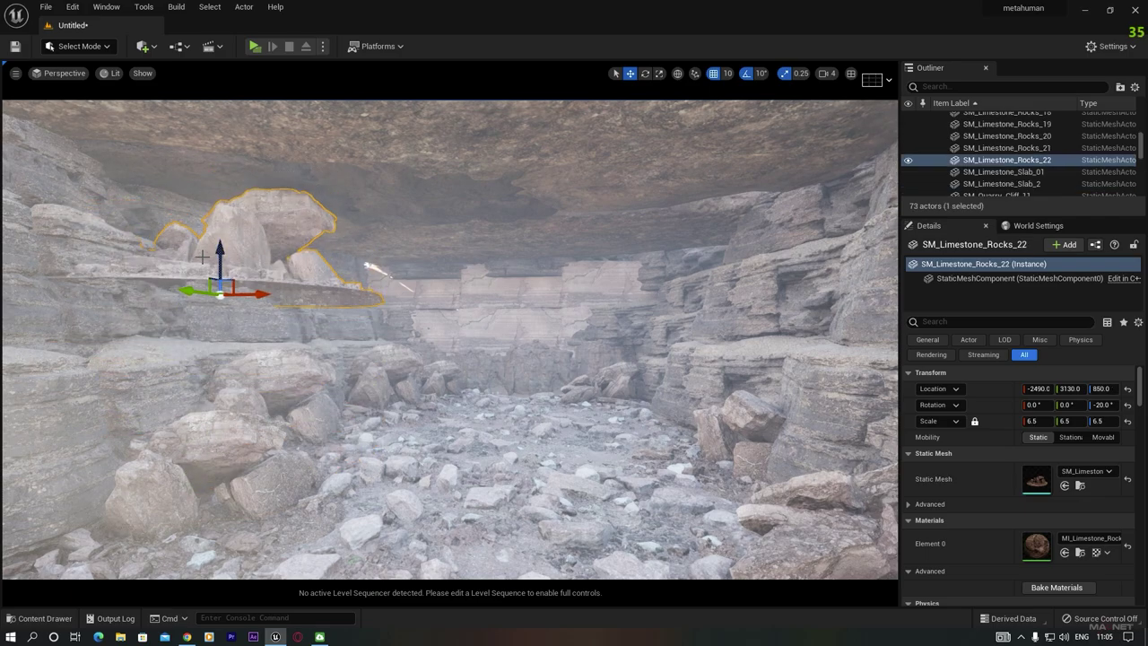
key("e")
left_click_drag(175, 308, 219, 364)
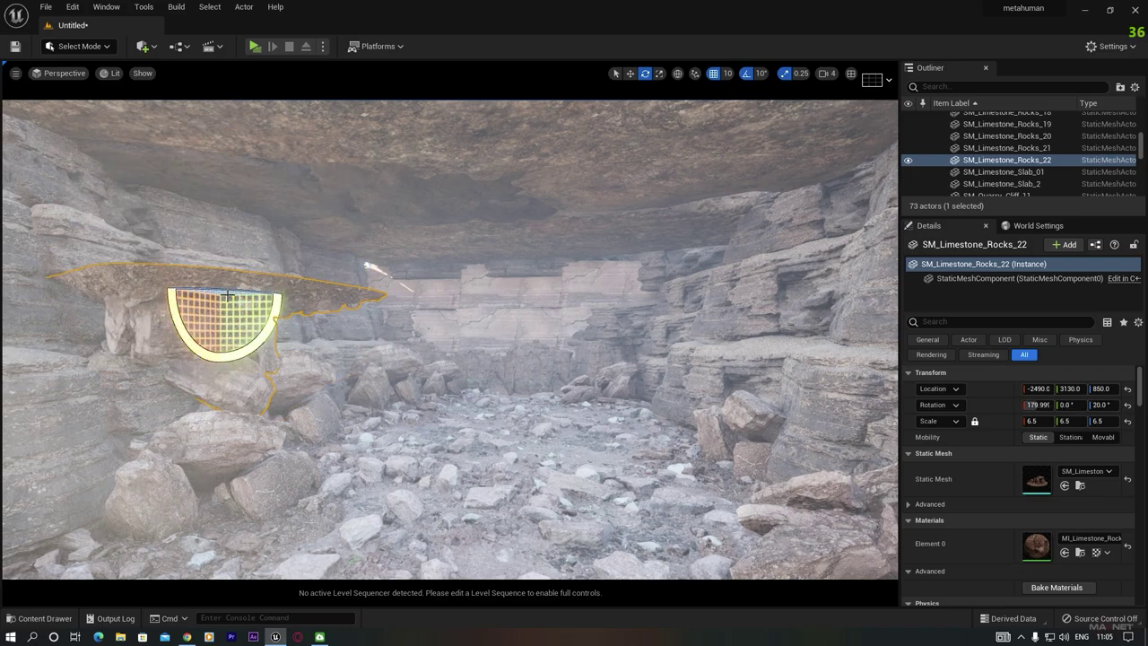
key("w")
left_click_drag(218, 256, 218, 125)
right_click_drag(218, 126, 134, 106)
key("w")
mouse_move(318, 114)
right_mouse_down()
mouse_move(346, 132)
mouse_move(318, 114)
right_mouse_up()
left_click_drag(377, 180, 337, 257)
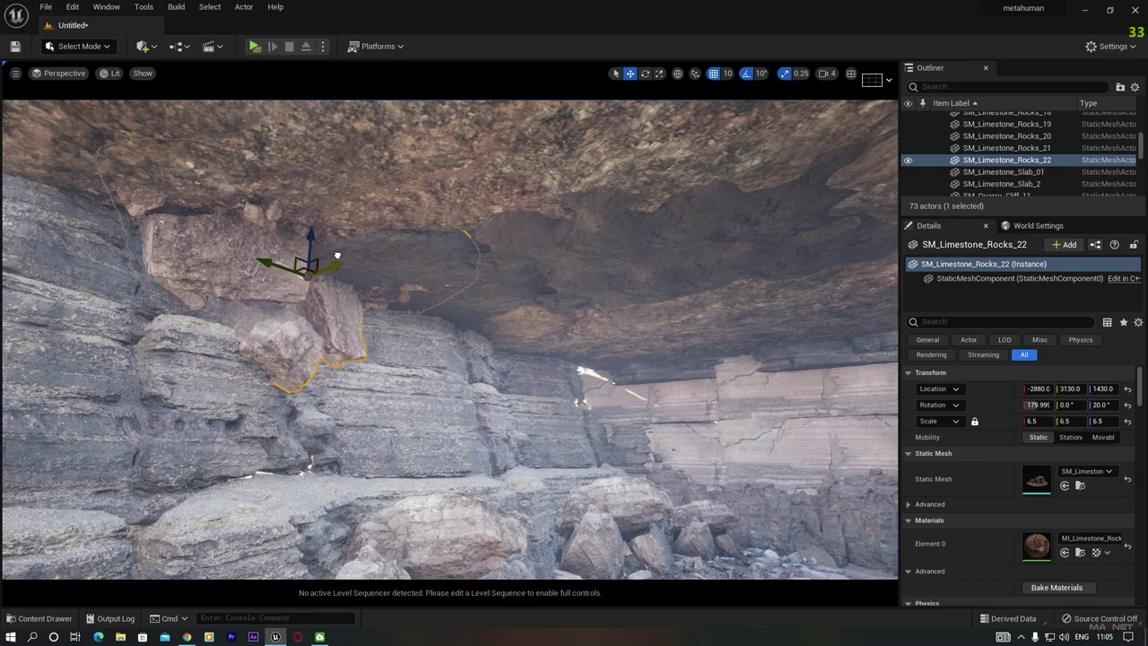
Duplicate the upside-down boulder pile under the roof to X -2820, Y 2520, Z 1520, rotated to about -50° around Z
left_click_drag(266, 263, 368, 301, "alt")
left_click_drag(446, 304, 415, 251)
key("e")
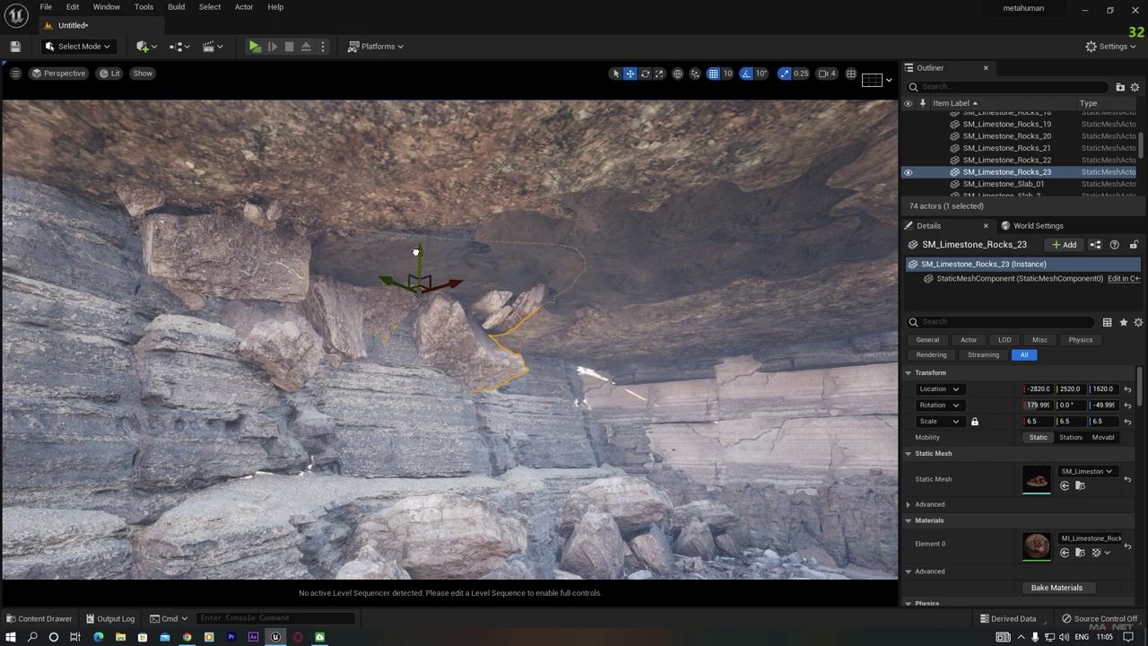
Duplicate the hanging boulder pile toward the back wall to X -2540, Y 1110, Z 1440, rotated to about -30° around Z
right_click_drag(443, 386, 376, 323)
key("w")
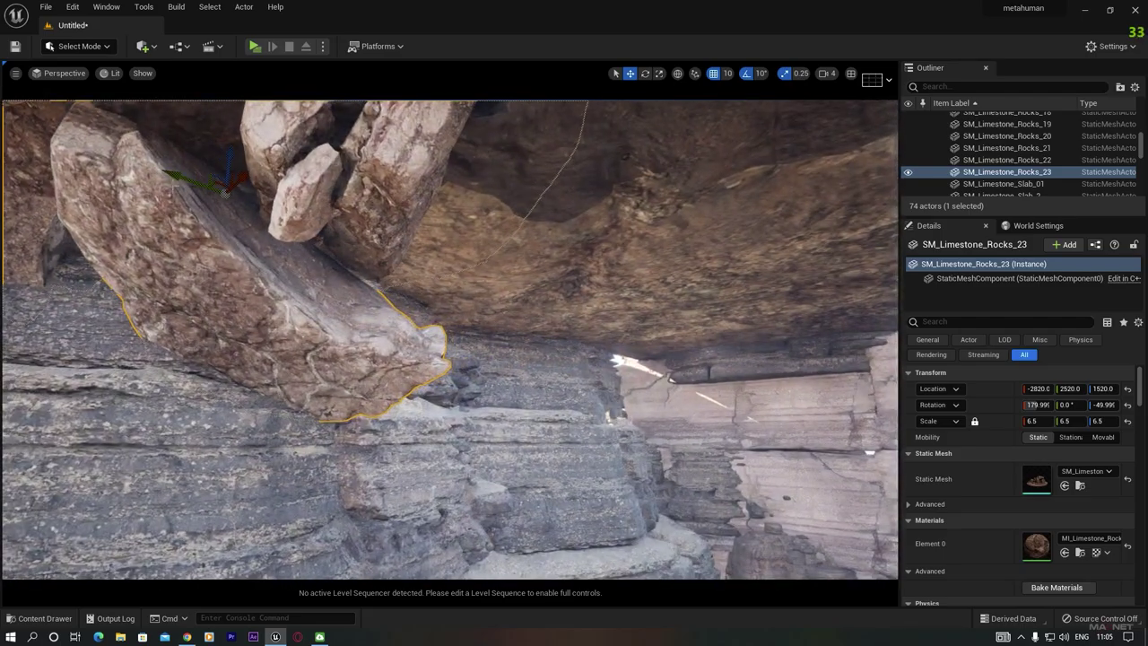
left_click_drag(174, 172, 540, 285, "alt")
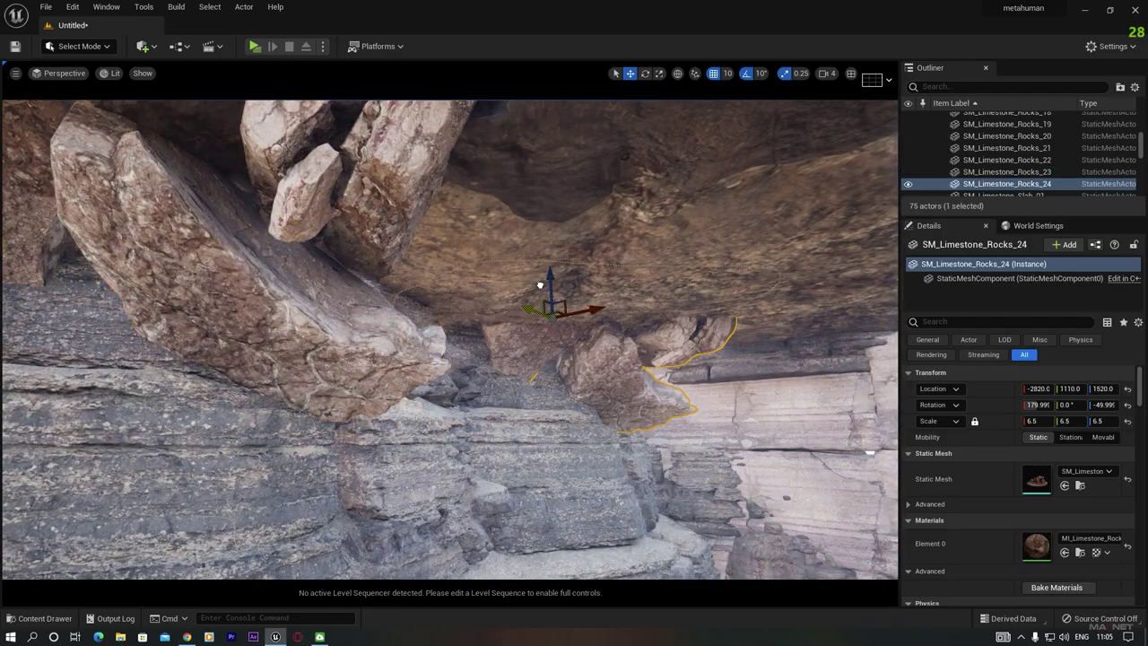
key("d")
mouse_move(587, 409)
right_mouse_down()
mouse_move(556, 467)
mouse_move(587, 409)
right_mouse_up()
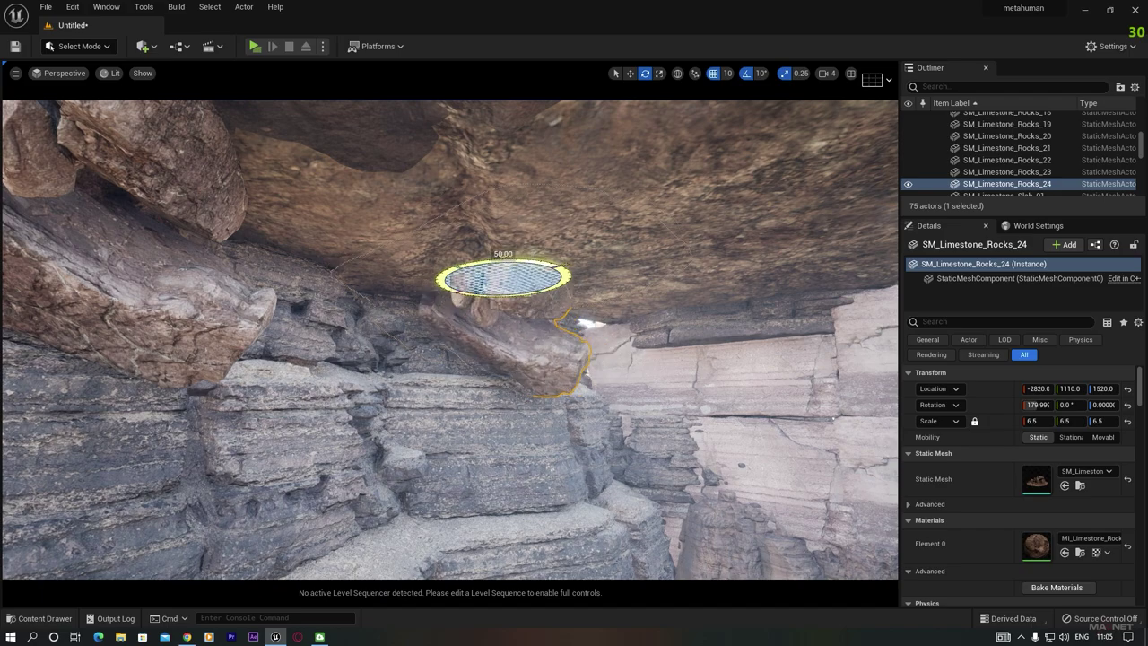
left_click_drag(538, 273, 551, 251)
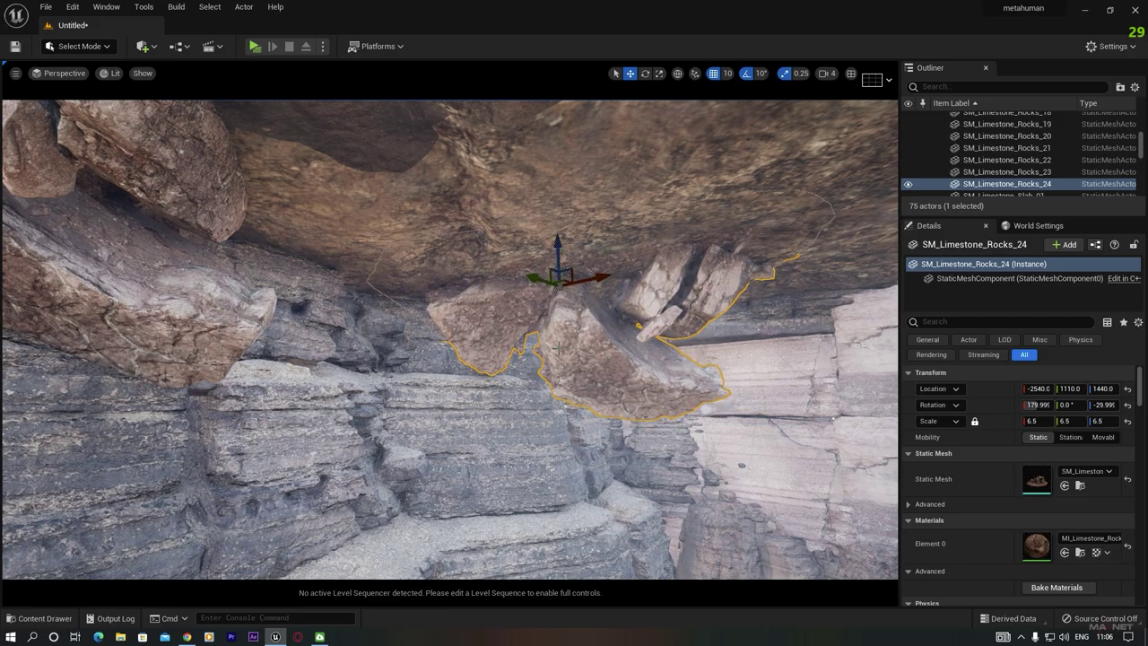
Place two hanging copies across the top of the back wall at X -1050 and X -390, Y 510, rotated to about -200° around Z
key("s")
right_click_drag(559, 349, 639, 363)
key("w")
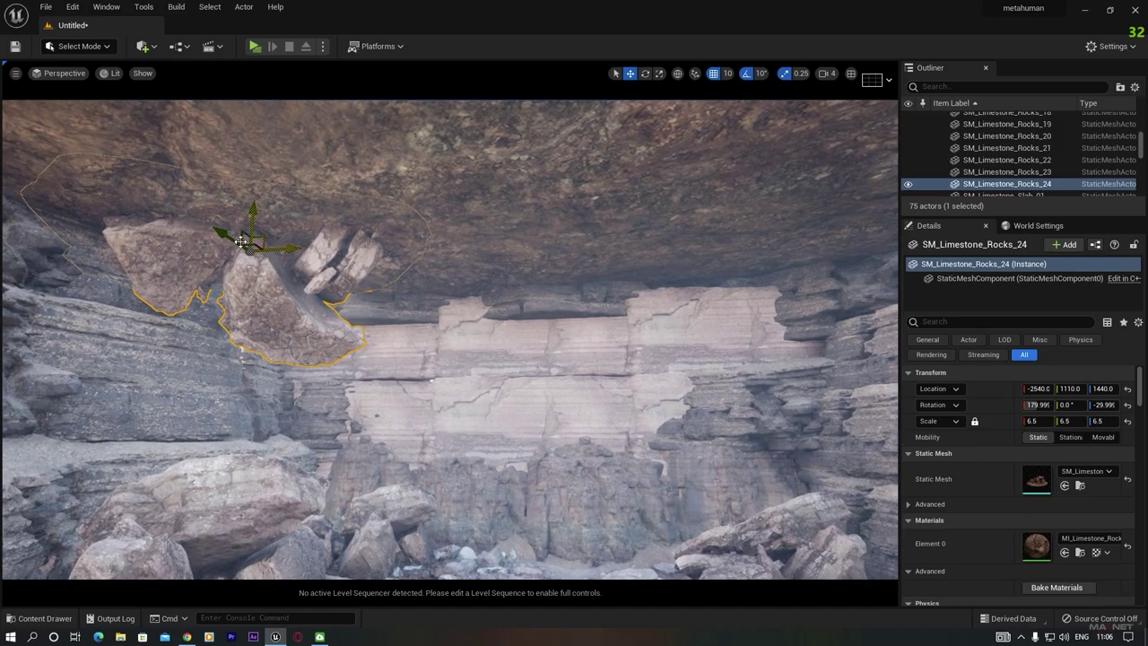
left_click_drag(242, 240, 619, 296, "alt")
key("e")
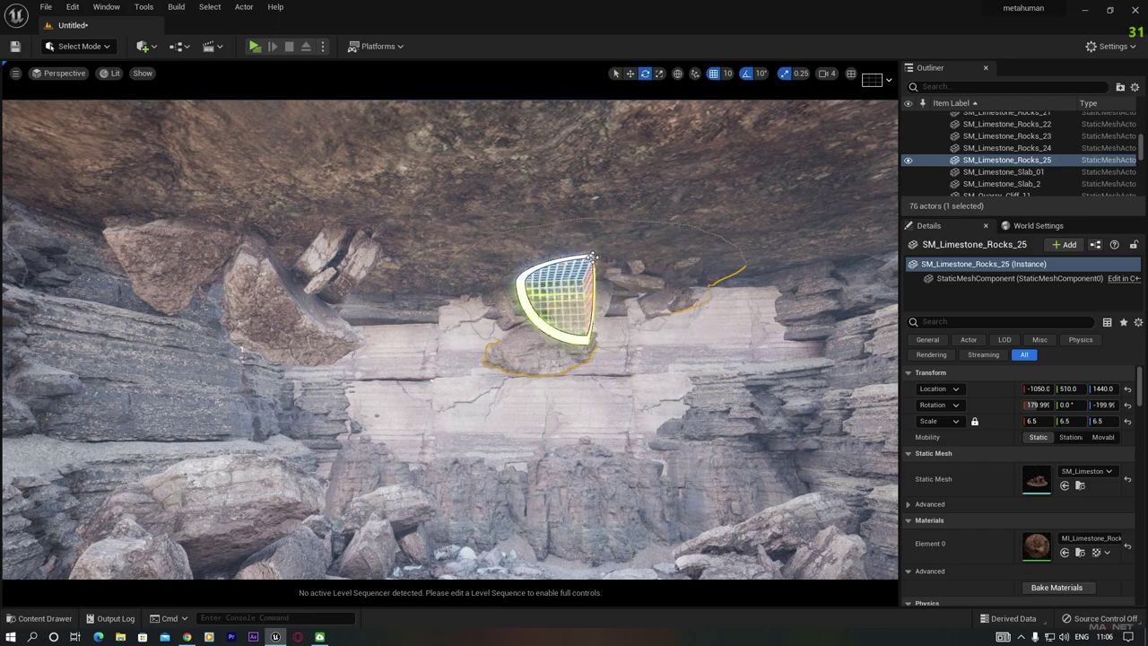
key("w")
left_click_drag(632, 278, 776, 271)
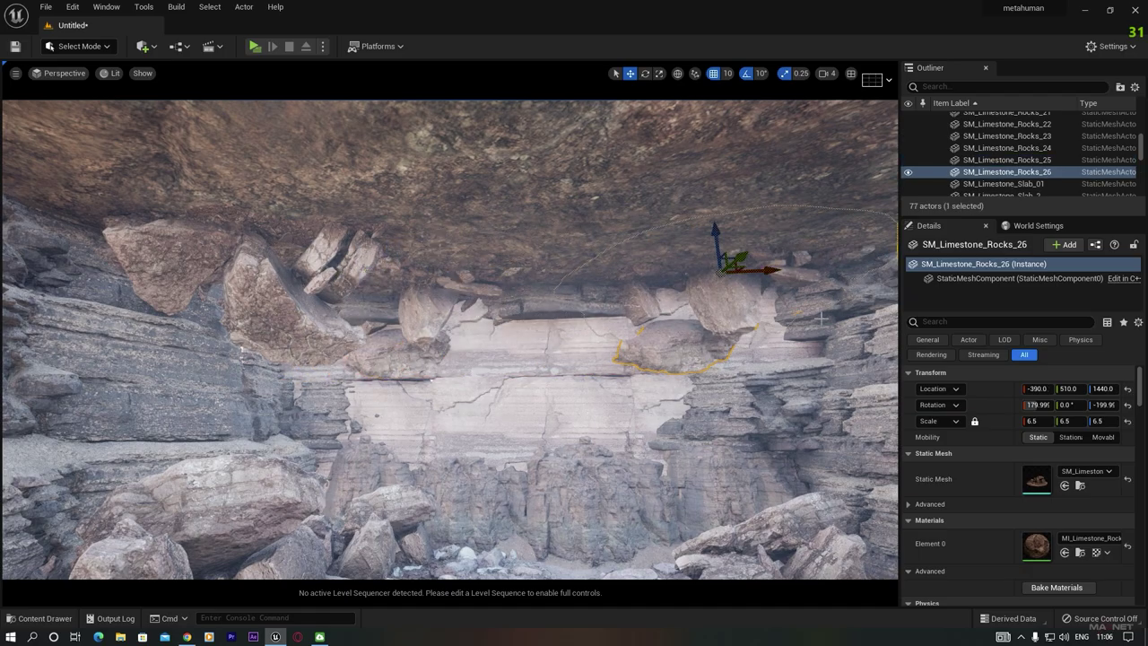
Duplicate the hanging boulder pile twice around the corner onto the opposite wall's top, ending at X 200, Y 2080, Z 1540
key("s")
right_click_drag(776, 271, 807, 296)
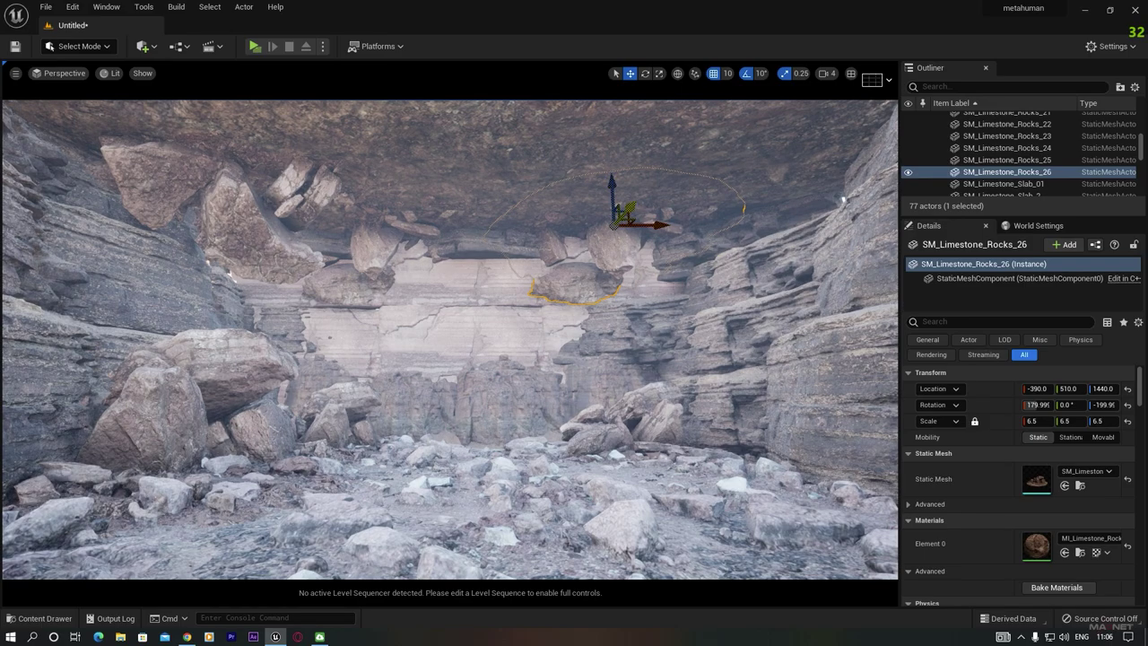
left_click_drag(625, 210, 828, 186, "alt")
right_click_drag(532, 332, 627, 323)
left_click_drag(542, 272, 631, 256, "alt")
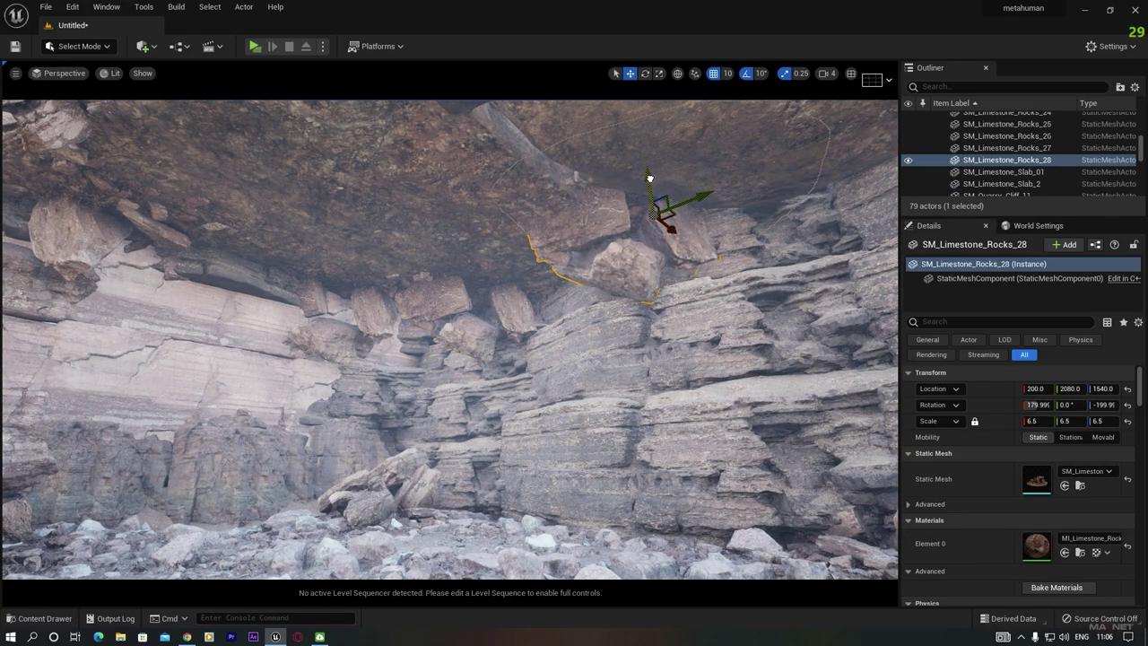
Duplicate the hanging boulder pile toward the middle of the roof at X -680, Y 2080 and raise it to Z 1590
right_click_drag(662, 237, 599, 220)
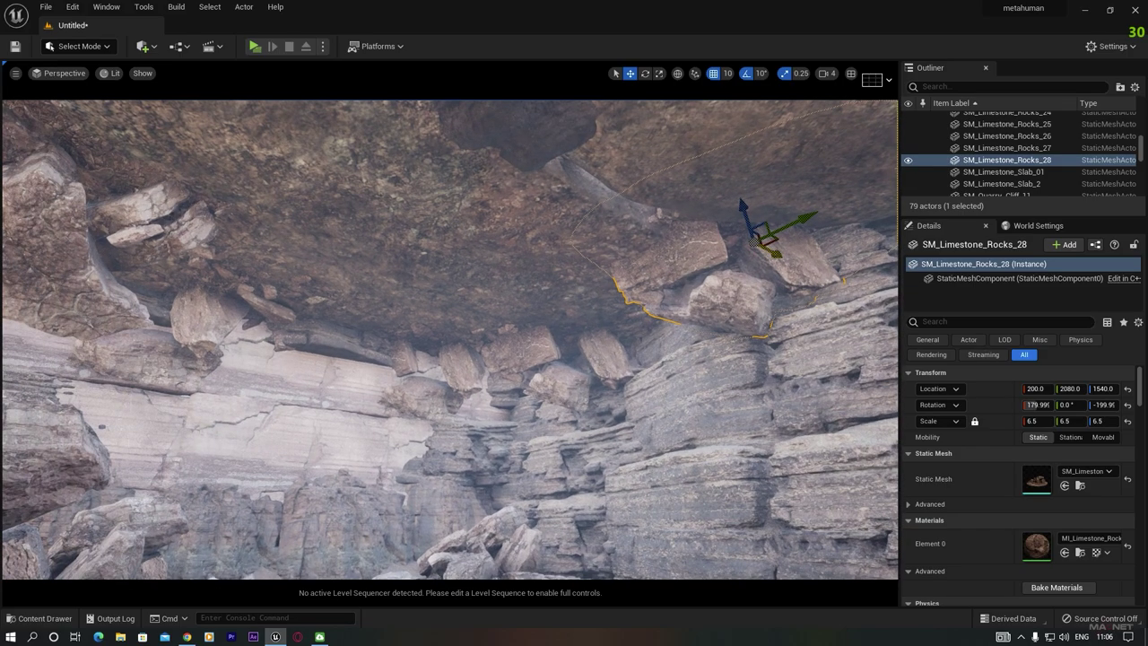
left_click_drag(773, 253, 646, 218, "alt")
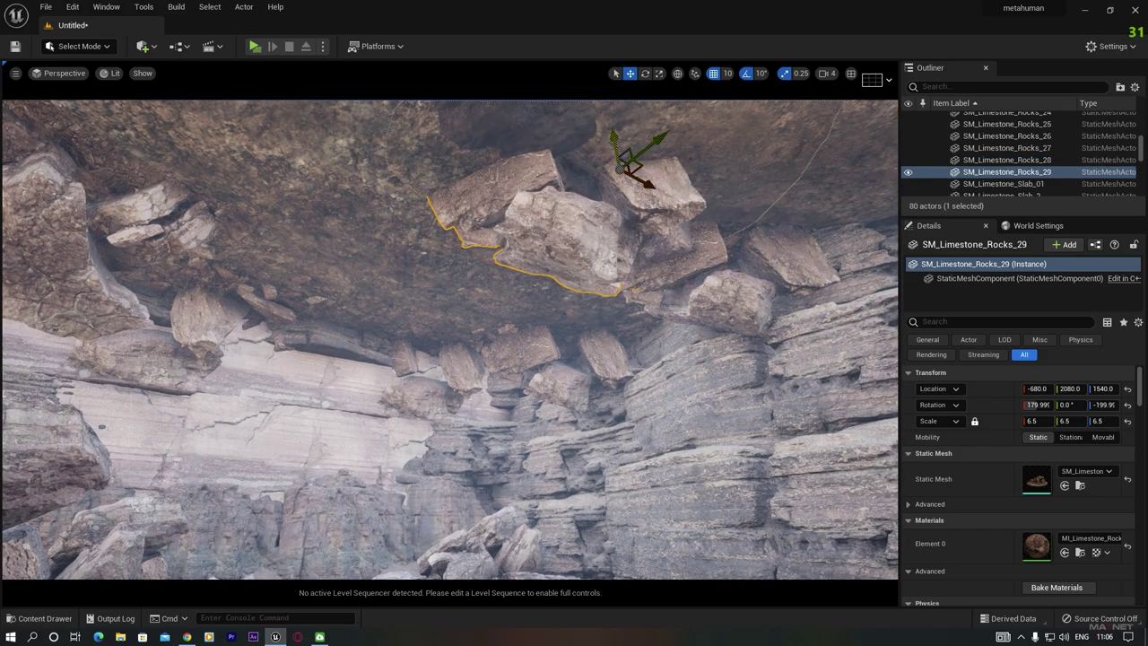
left_click_drag(615, 141, 615, 127)
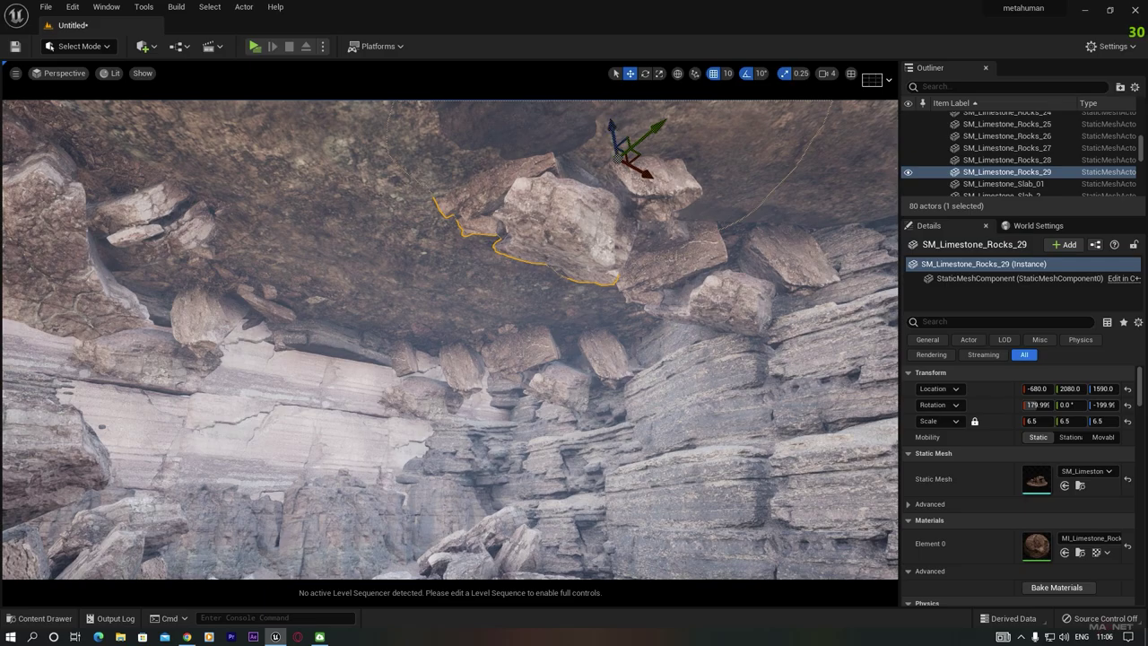
Duplicate the hanging boulders toward the back wall, tilt them to about 270°, 20°, -180°, and add a lower copy at X -2160, Y 320, Z 950
right_click_drag(615, 180, 574, 313)
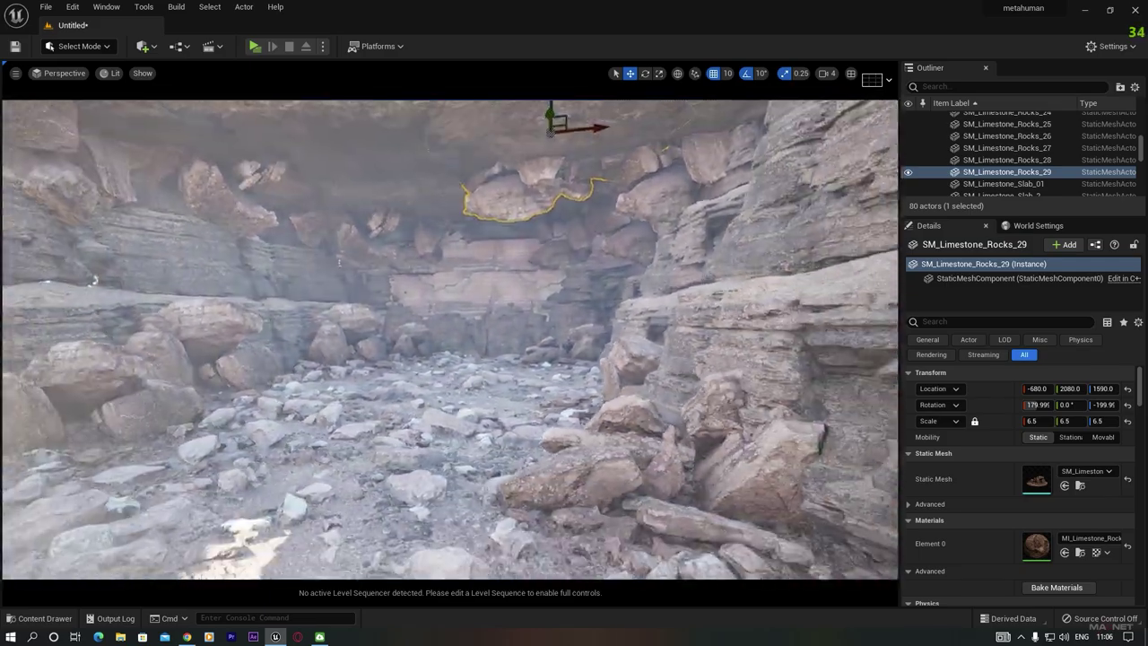
right_click_drag(339, 262, 244, 249)
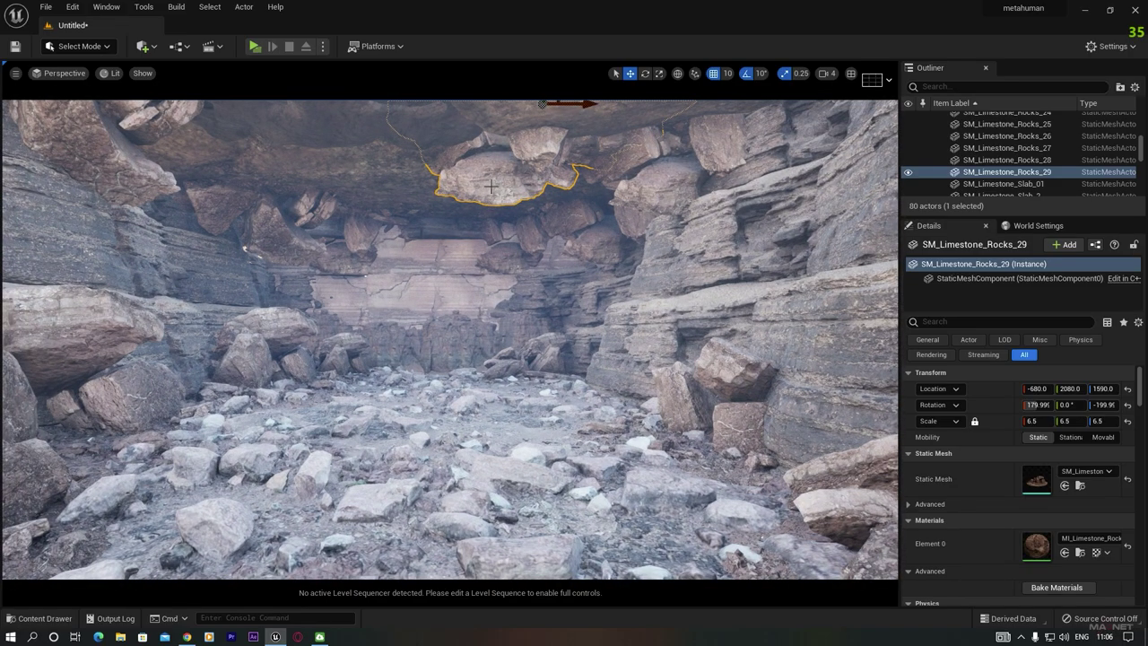
right_click_drag(574, 243, 574, 192)
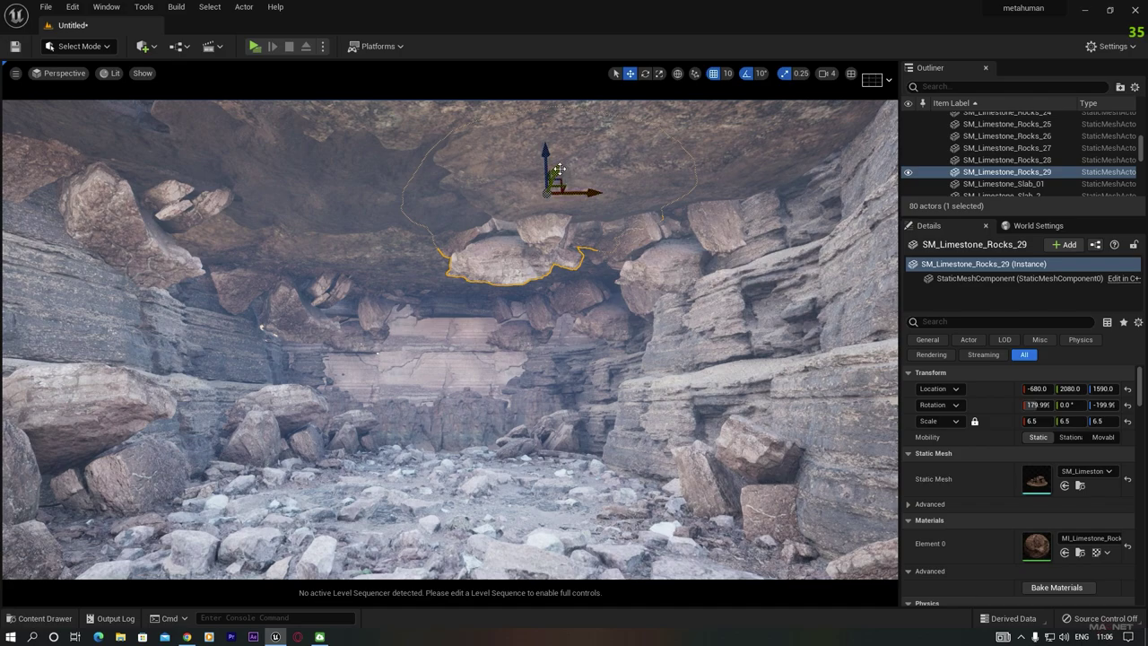
left_click_drag(557, 172, 488, 279, "alt")
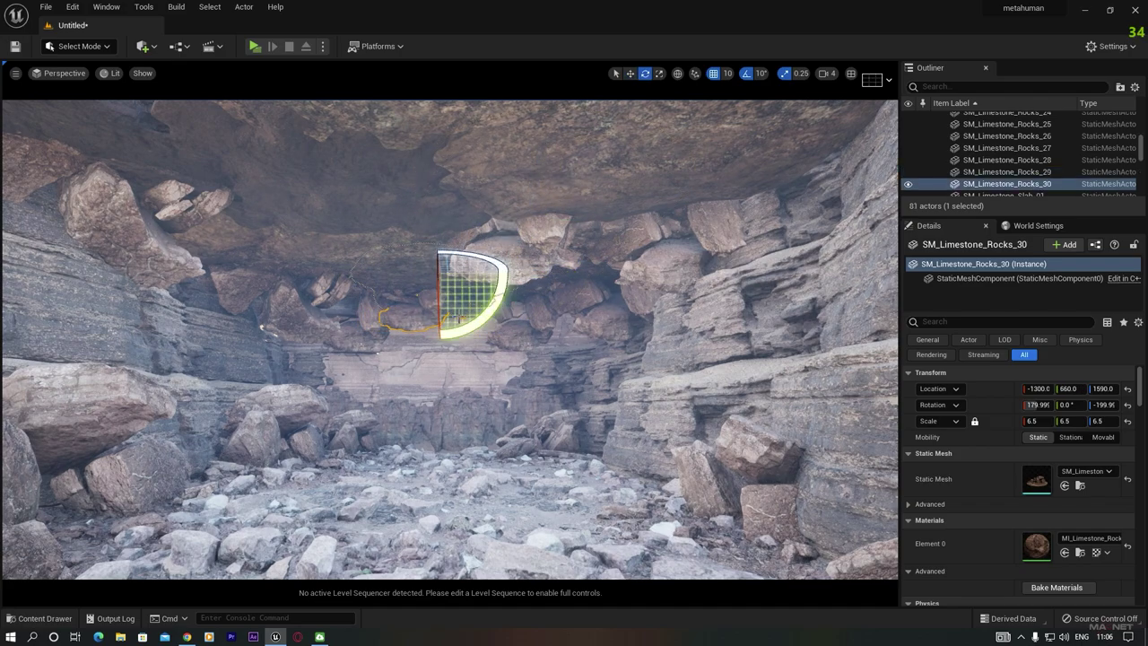
left_click_drag(440, 208, 440, 299)
key("w")
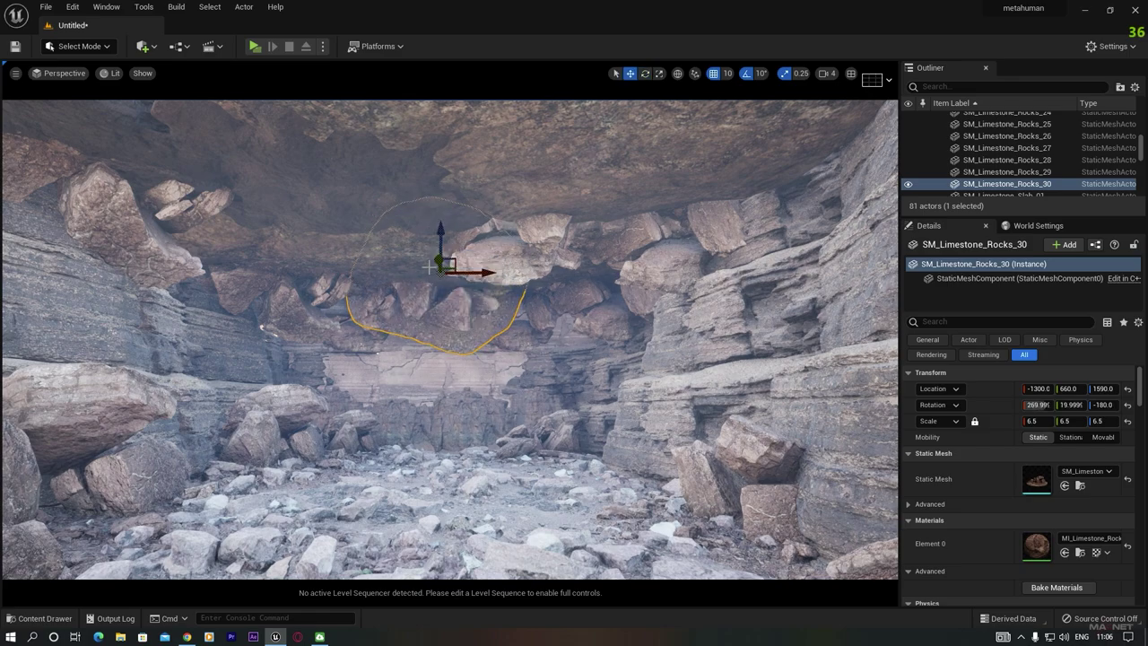
left_click_drag(439, 229, 392, 354)
right_click_drag(427, 507, 393, 576)
mouse_move(375, 468)
right_mouse_down()
mouse_move(367, 488)
mouse_move(375, 468)
right_mouse_up()
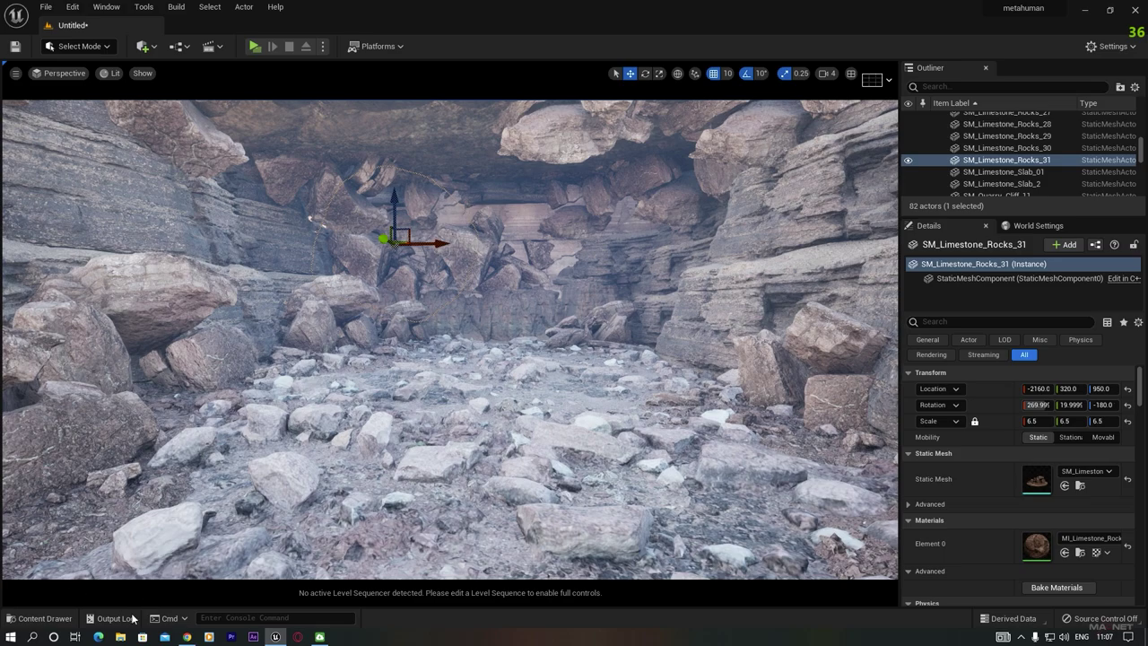
Place the SM_Limestone_Rocks_05 mesh on the canyon floor at X -1260, Y 2680, Z 70 and scale it uniformly to 5.5
left_click(39, 617)
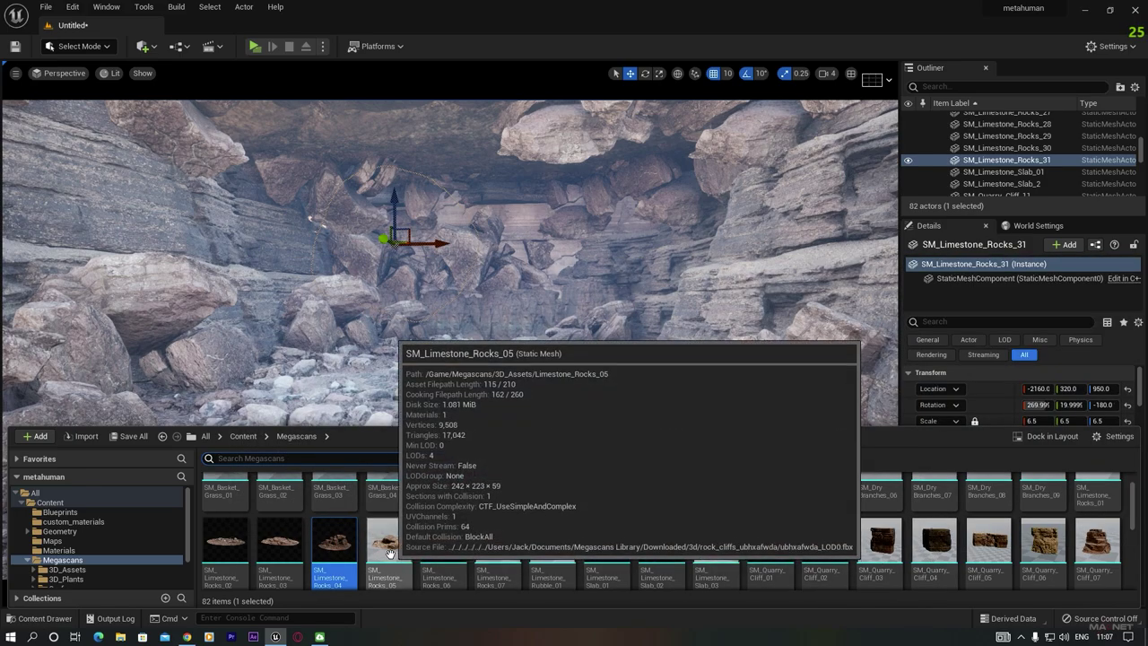
left_click_drag(389, 553, 475, 362)
key("e")
key("r")
key("w")
mouse_move(475, 362)
right_mouse_down()
mouse_move(403, 273)
mouse_move(491, 355)
mouse_move(475, 362)
mouse_move(499, 366)
mouse_move(488, 376)
right_mouse_up()
key("s")
key("w")
right_click_drag(594, 349, 624, 284)
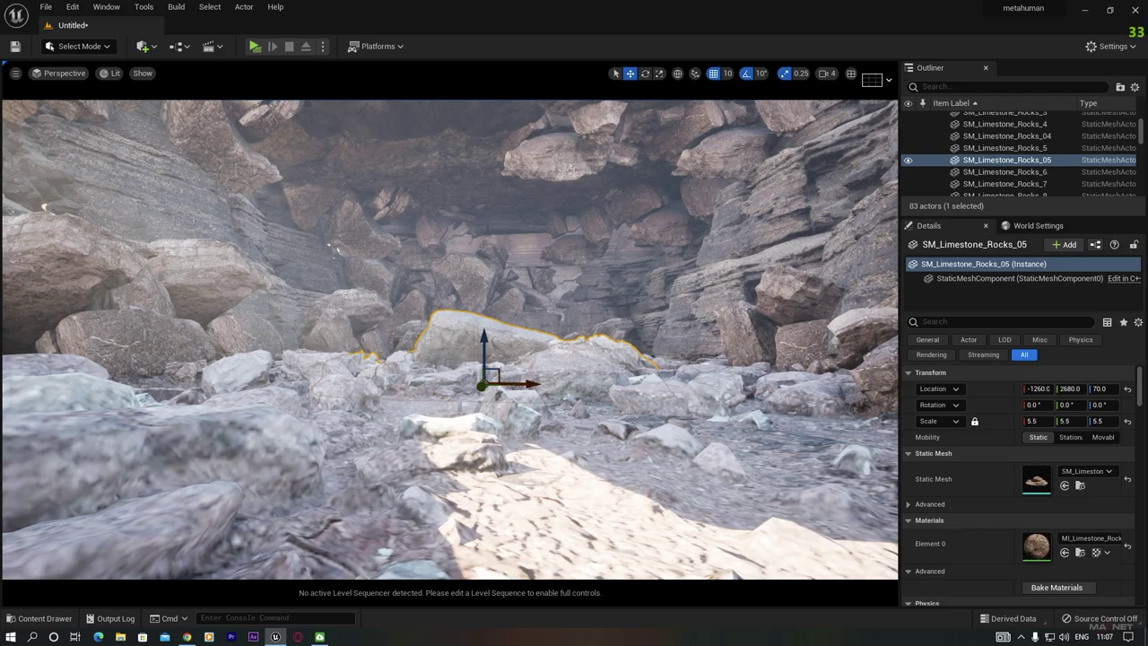
right_click_drag(344, 271, 326, 169)
key("w")
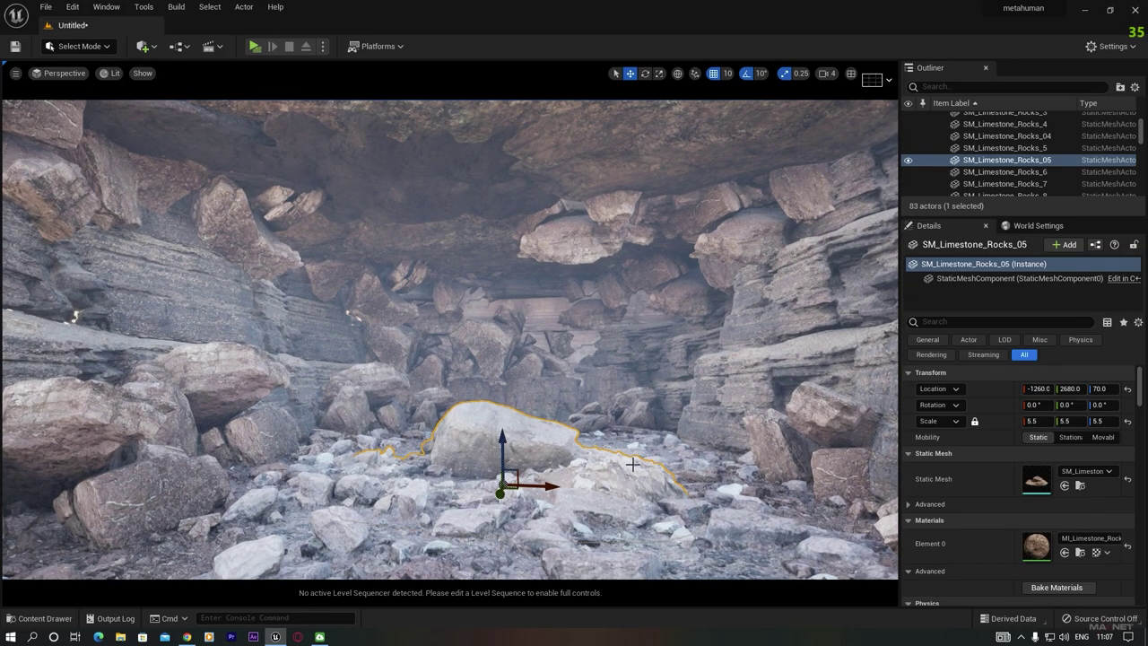
Examine the canyon cave's floor, walls and roof around the new central boulder from several viewpoints
right_click_drag(633, 465, 562, 508)
right_click_drag(618, 429, 632, 359)
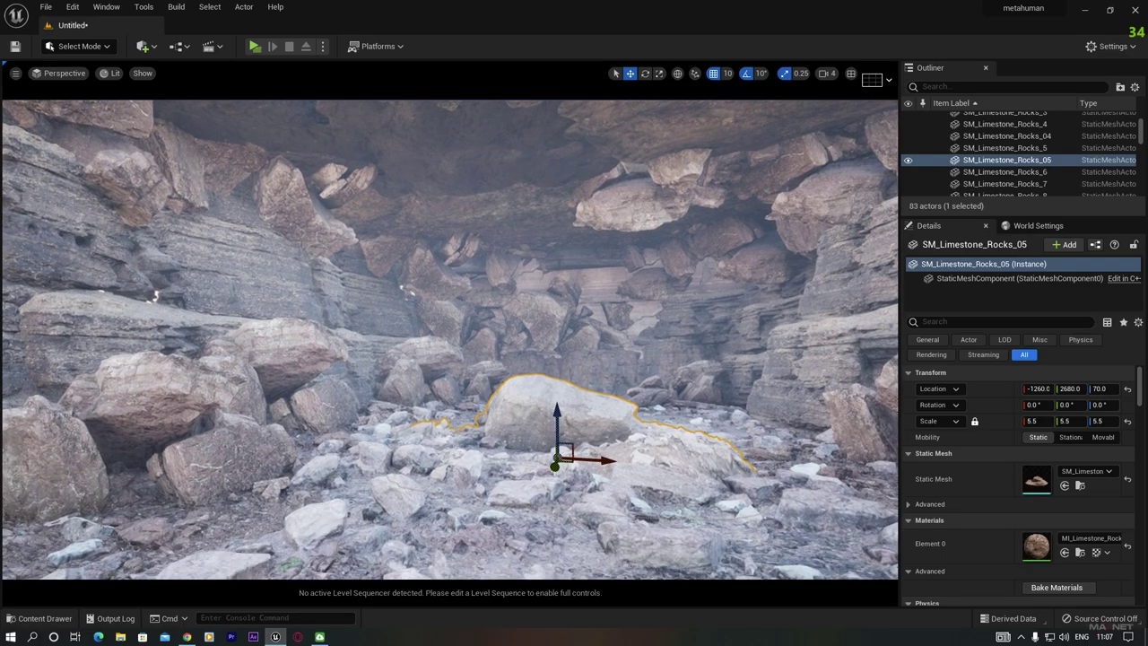
right_click_drag(632, 359, 668, 351)
key("w")
key("s")
key("w")
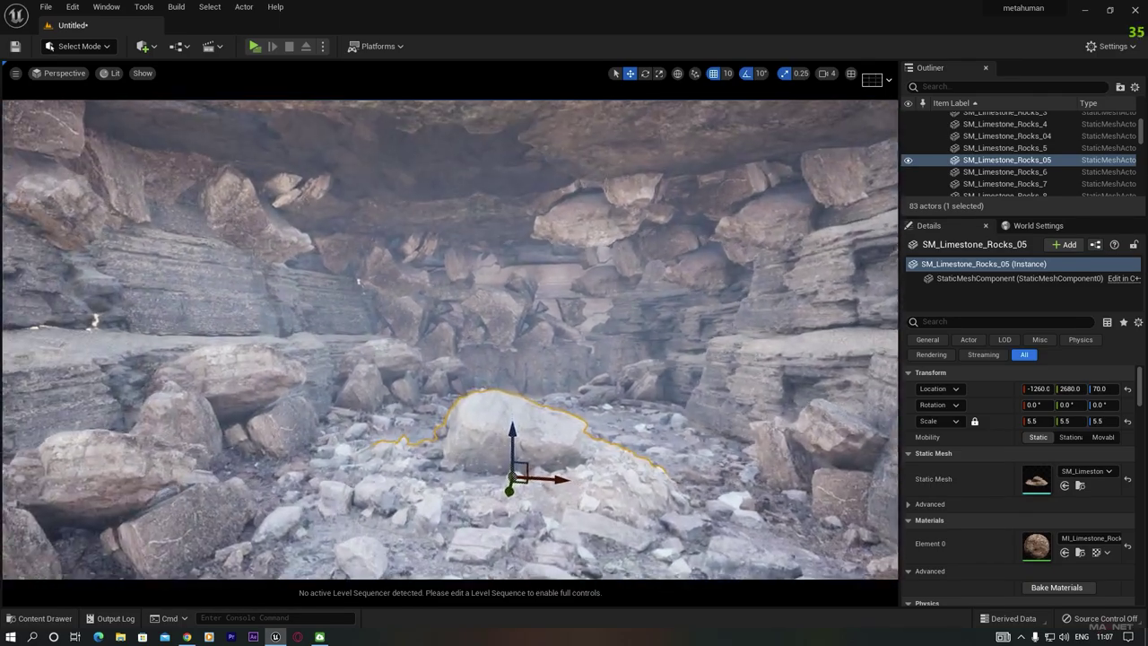
left_click(400, 129)
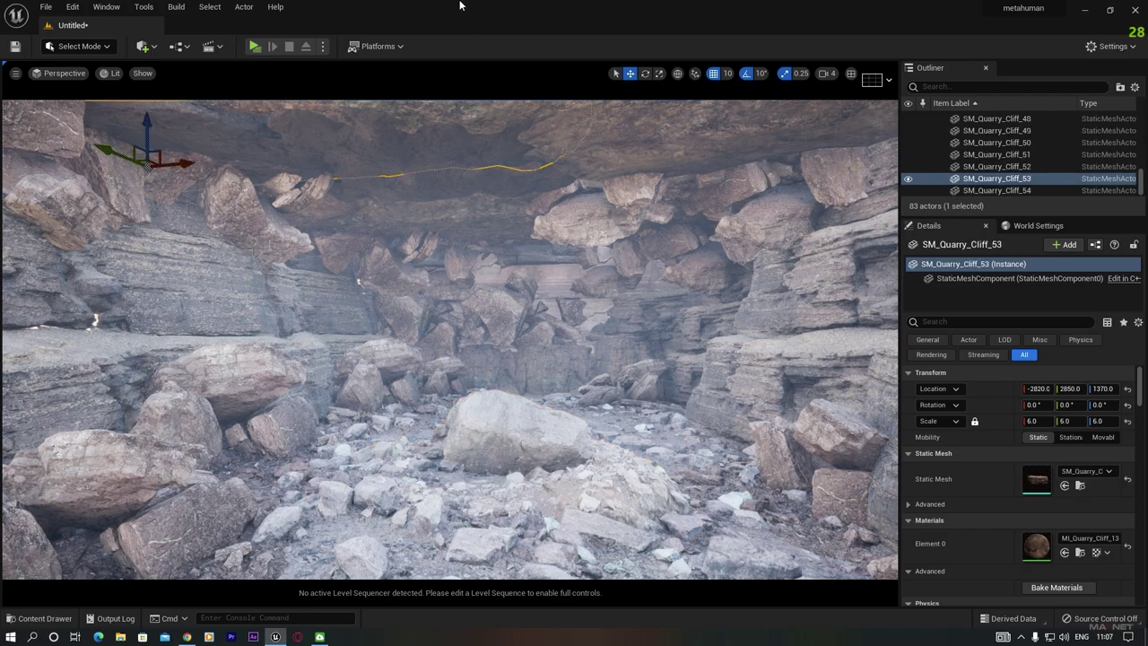
right_click_drag(584, 330, 538, 332)
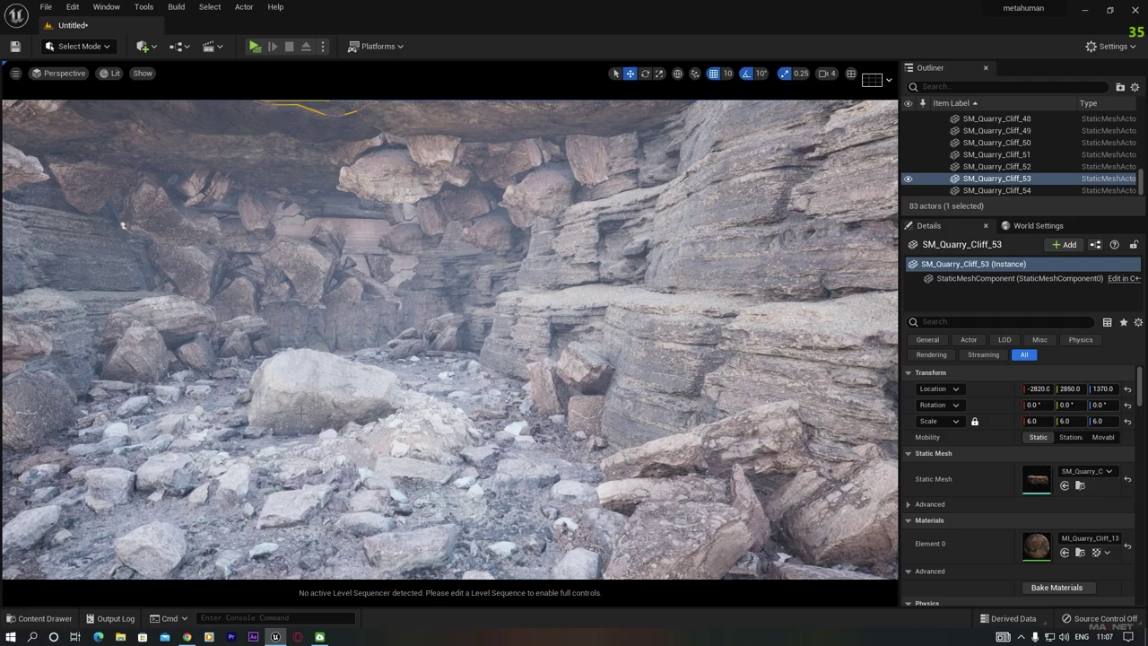
right_click_drag(538, 332, 461, 345)
key("w")
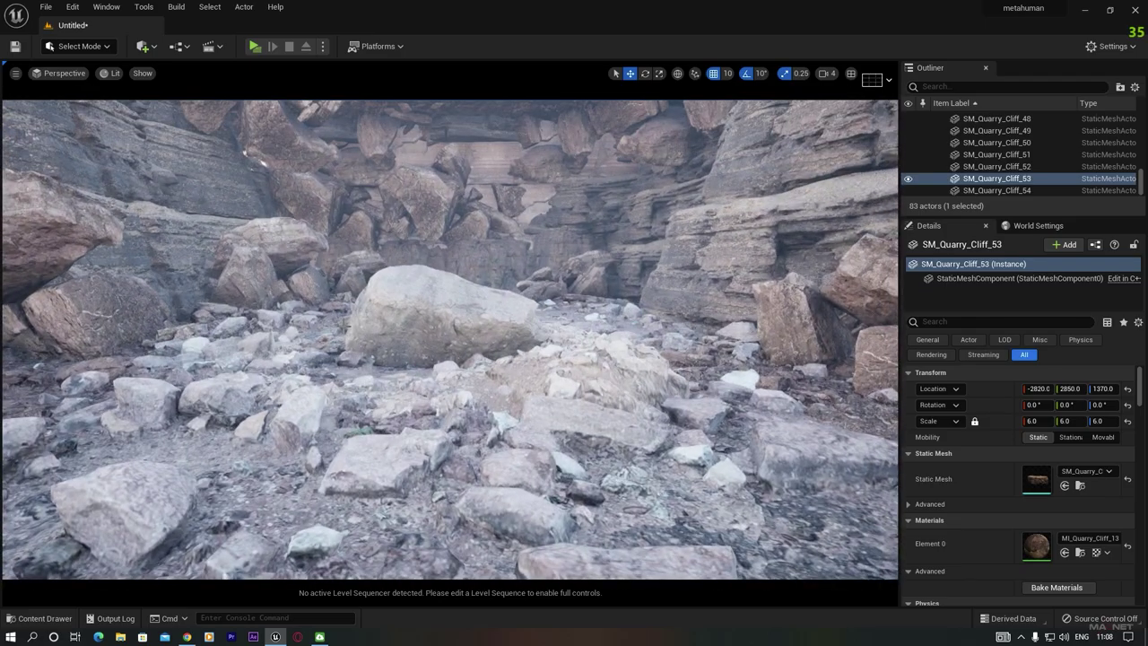
key("s")
right_click_drag(415, 377, 415, 404)
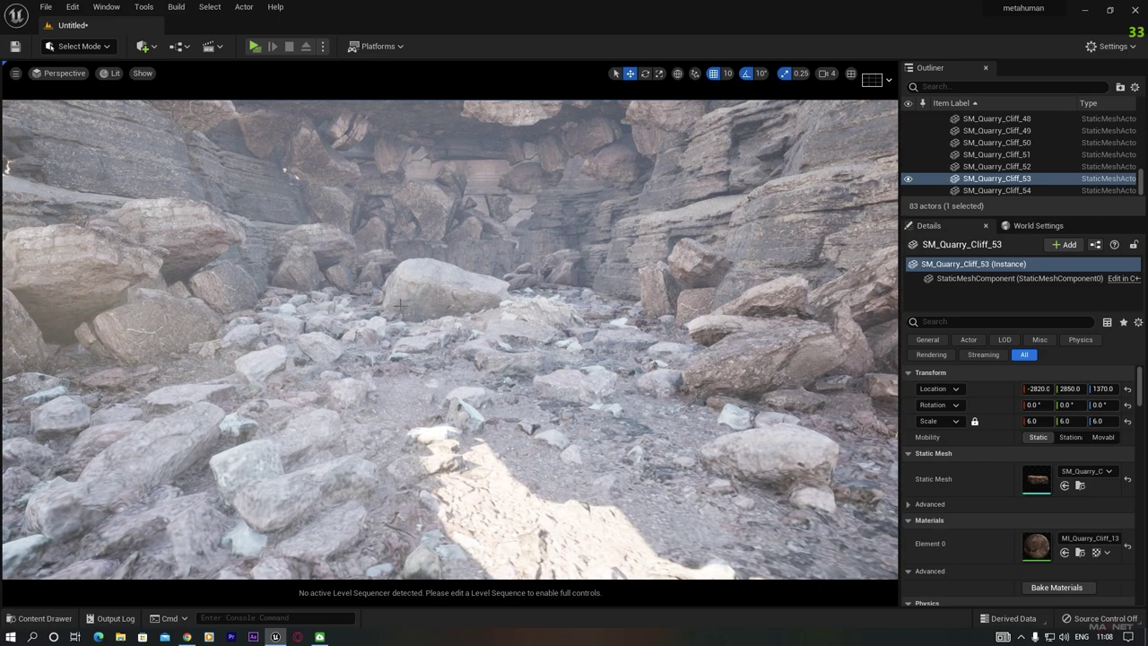
right_click_drag(400, 305, 453, 481)
key("w")
key("s")
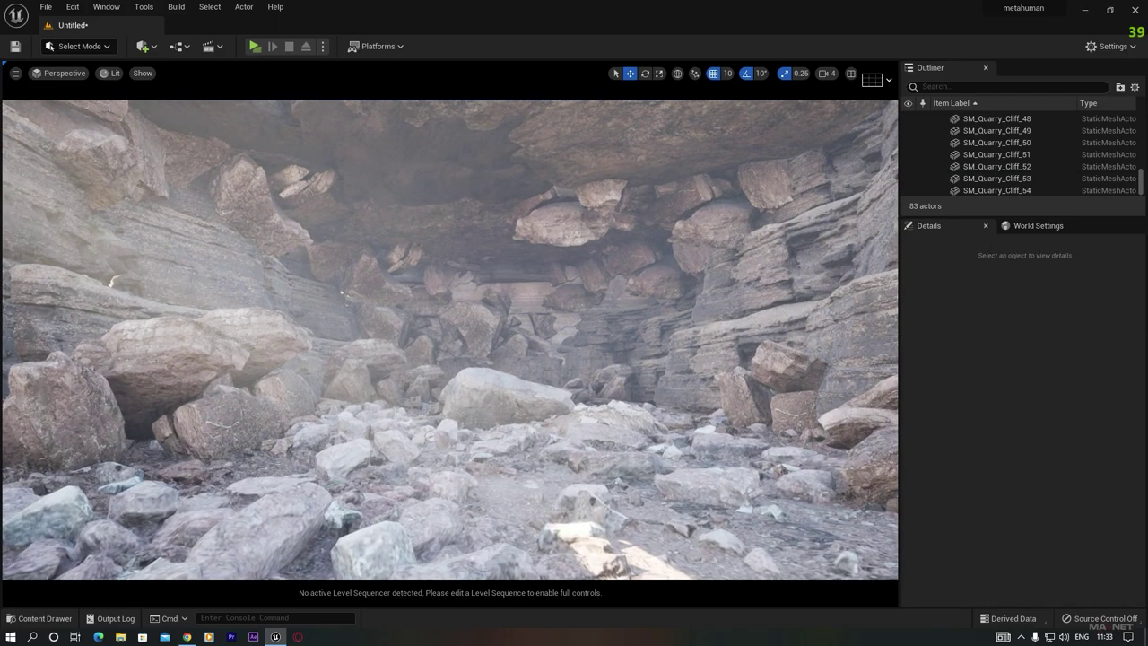
right_click_drag(449, 339, 462, 327)
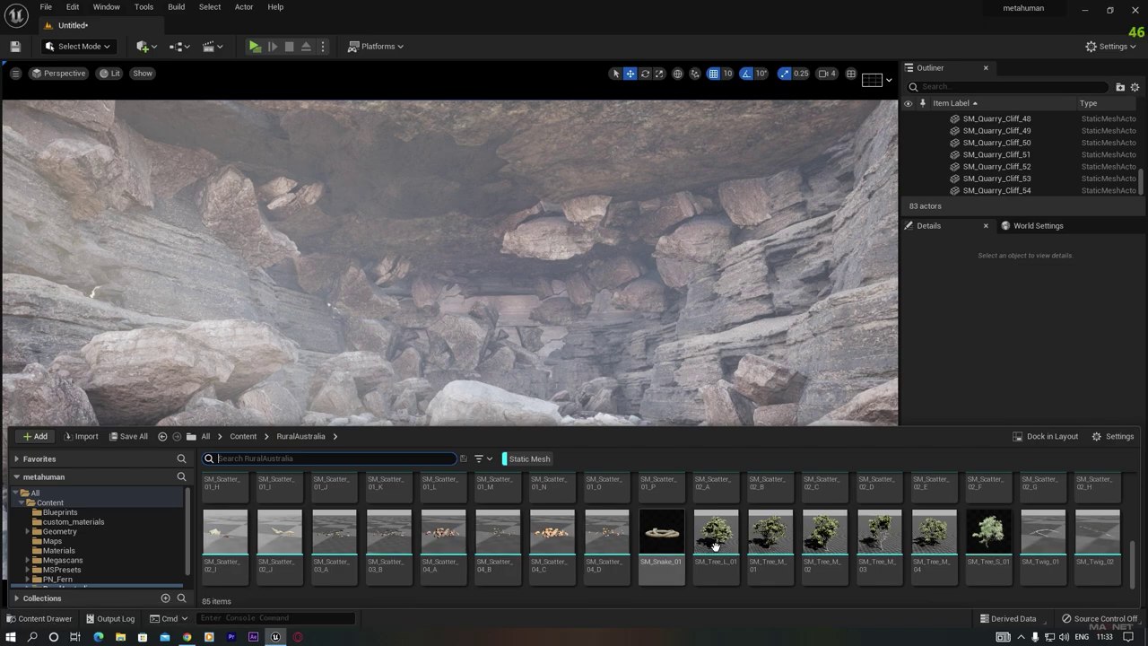
Place the SM_Tree_S_01 static mesh from the RuralAustralia folder on top of the central floor boulder
scroll(302, 556, "up", 2)
left_click(47, 505)
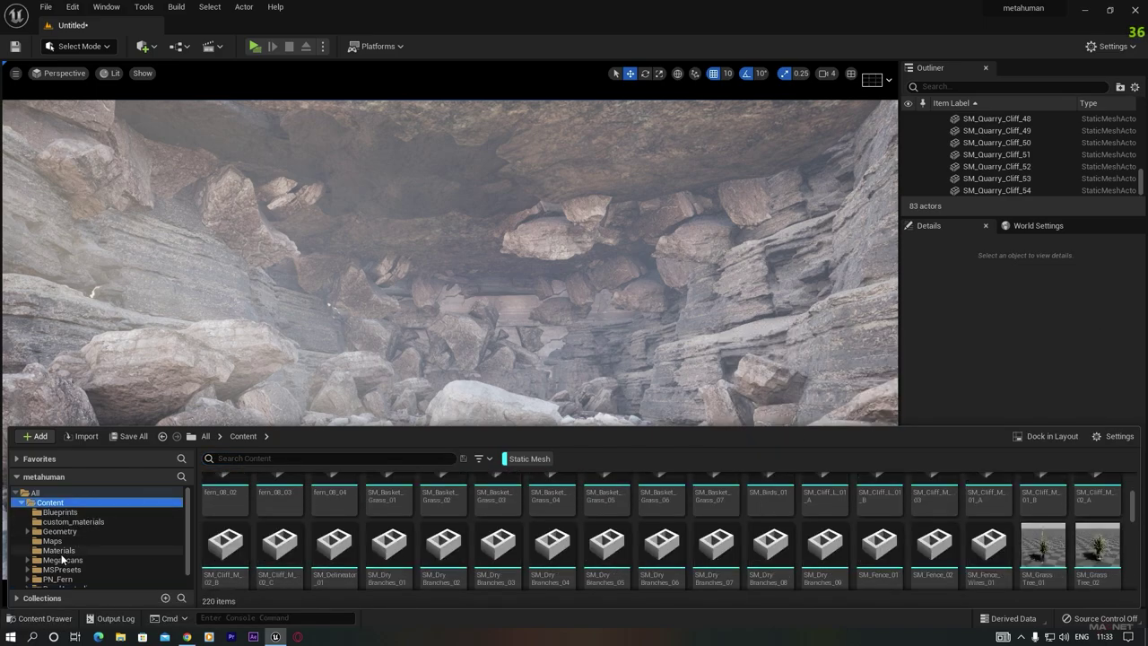
scroll(55, 532, "down", 1)
left_click(66, 573)
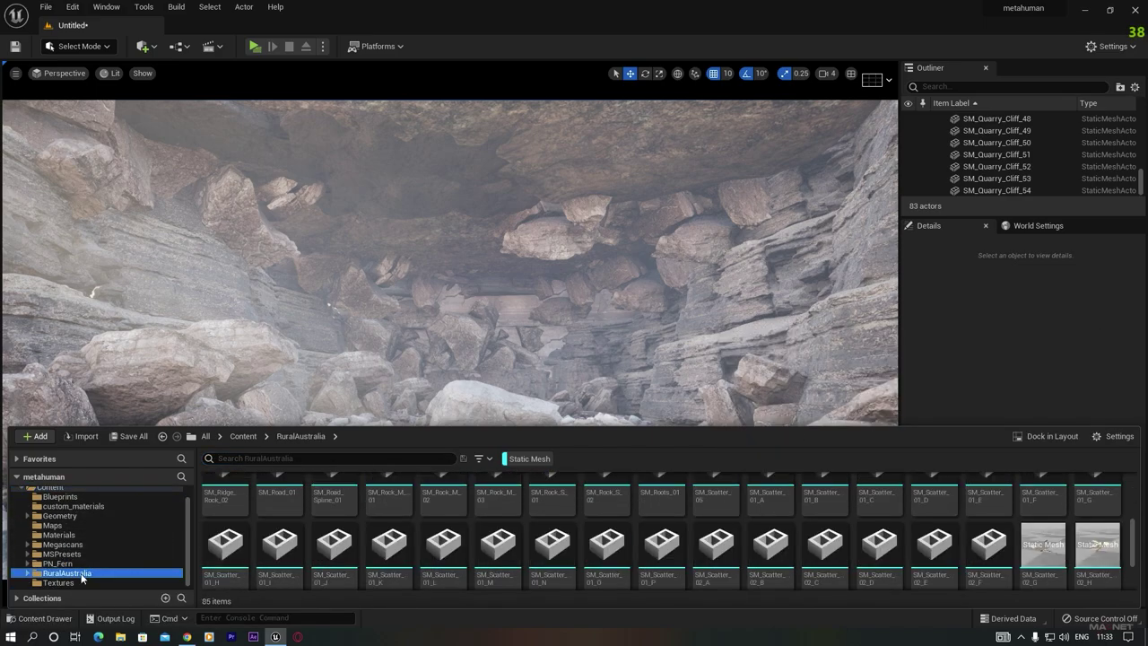
scroll(491, 530, "up", 2)
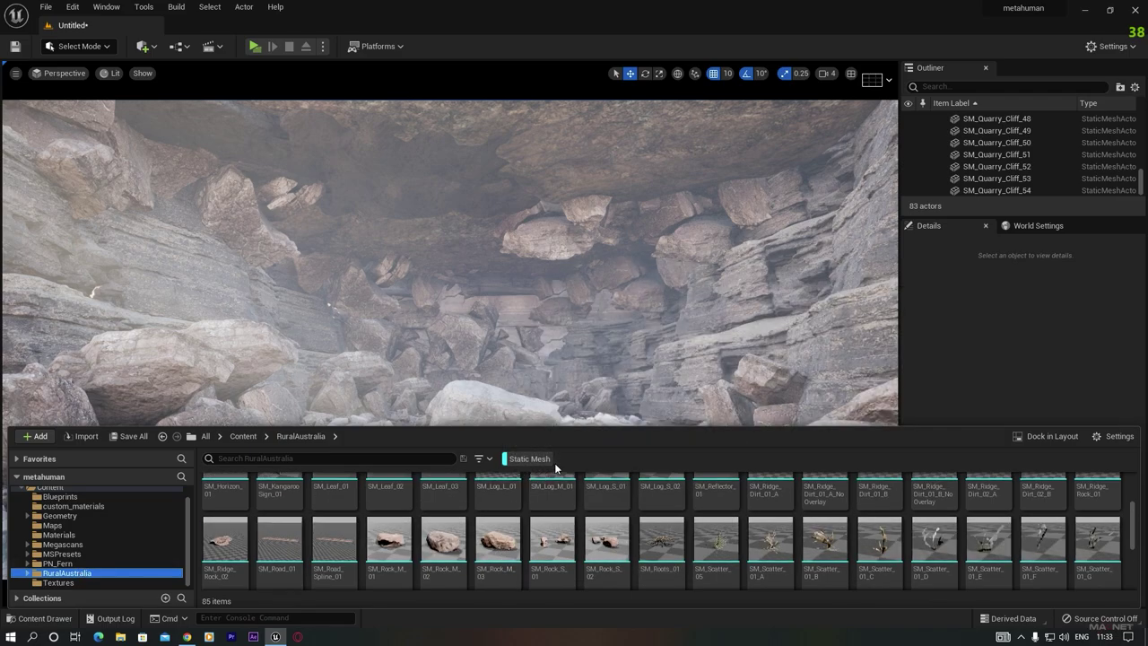
scroll(655, 534, "down", 5)
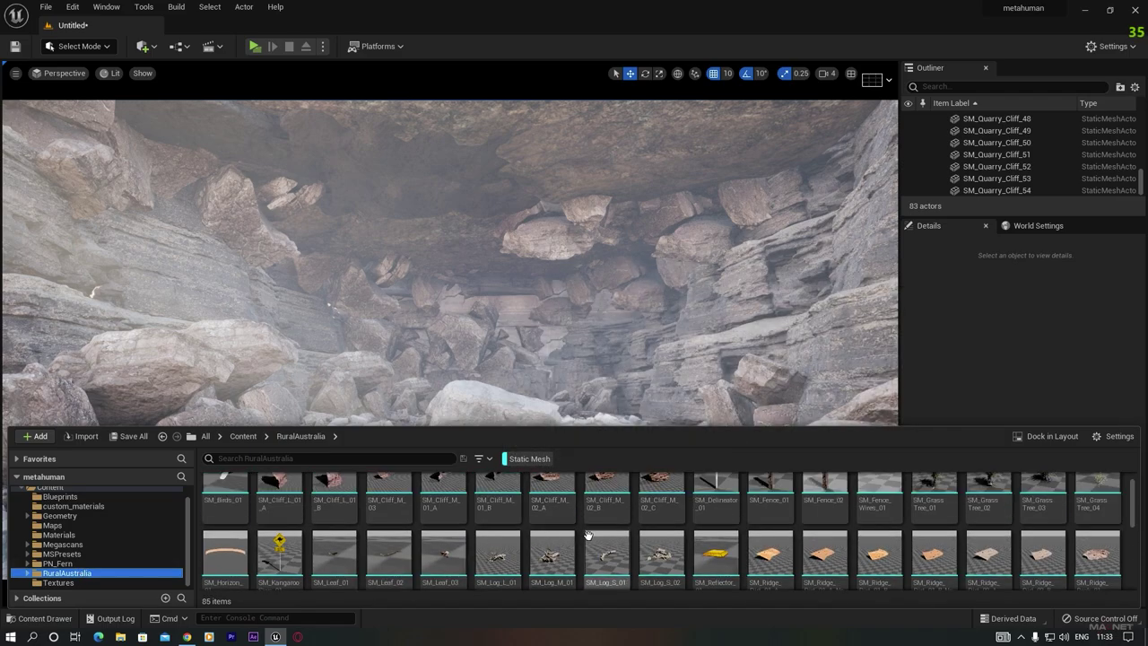
scroll(655, 535, "down", 1)
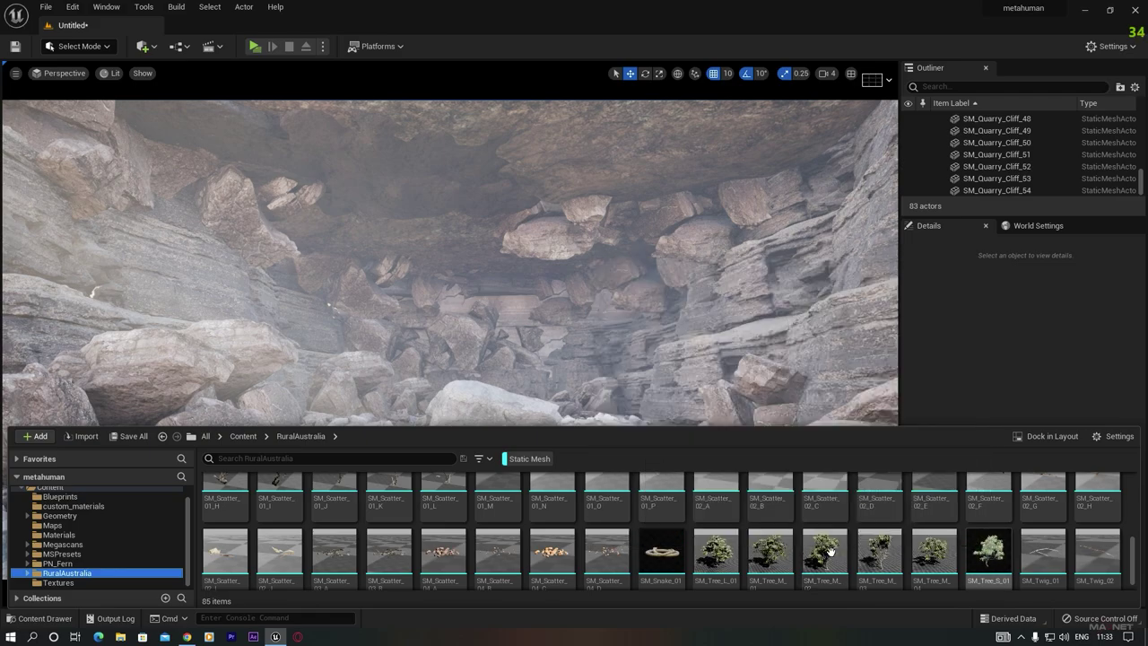
mouse_move(995, 554)
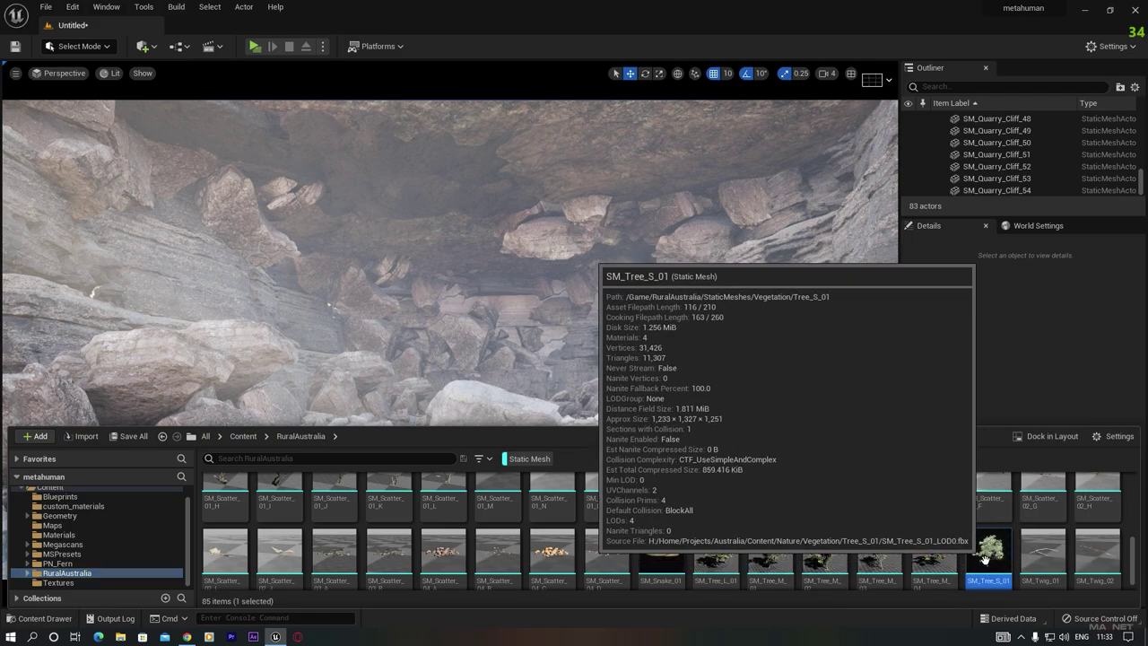
left_click_drag(985, 563, 480, 389)
right_click_drag(526, 444, 511, 376)
key("w")
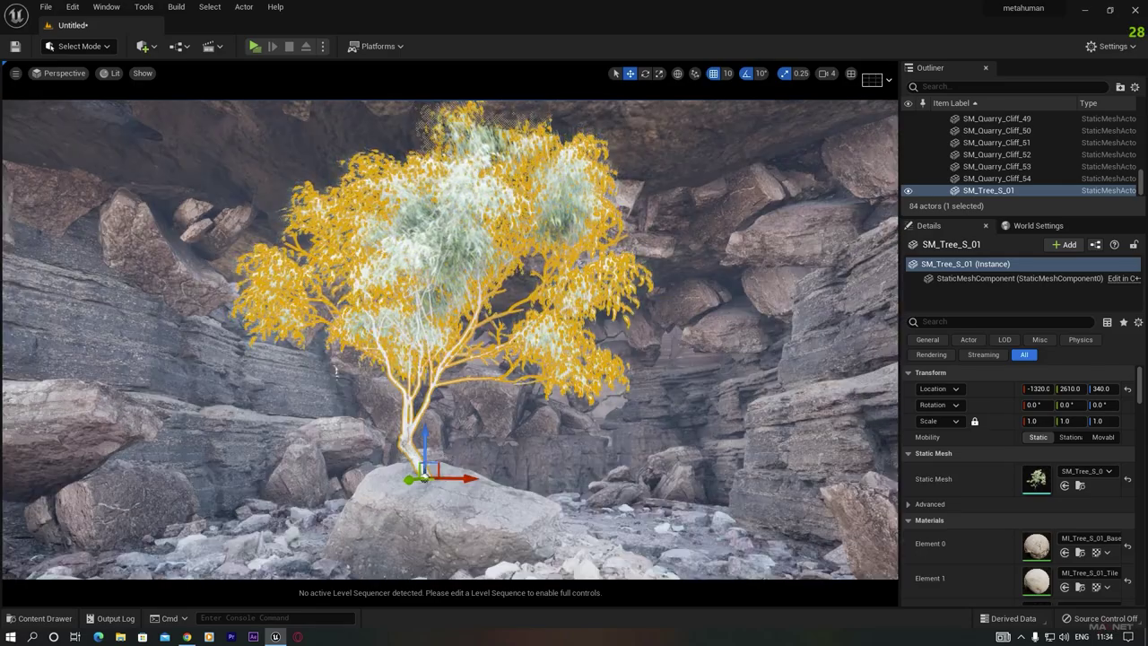
Scale the tree on the boulder uniformly to 0.5 and check its size against the cave
right_click_drag(511, 376, 404, 376)
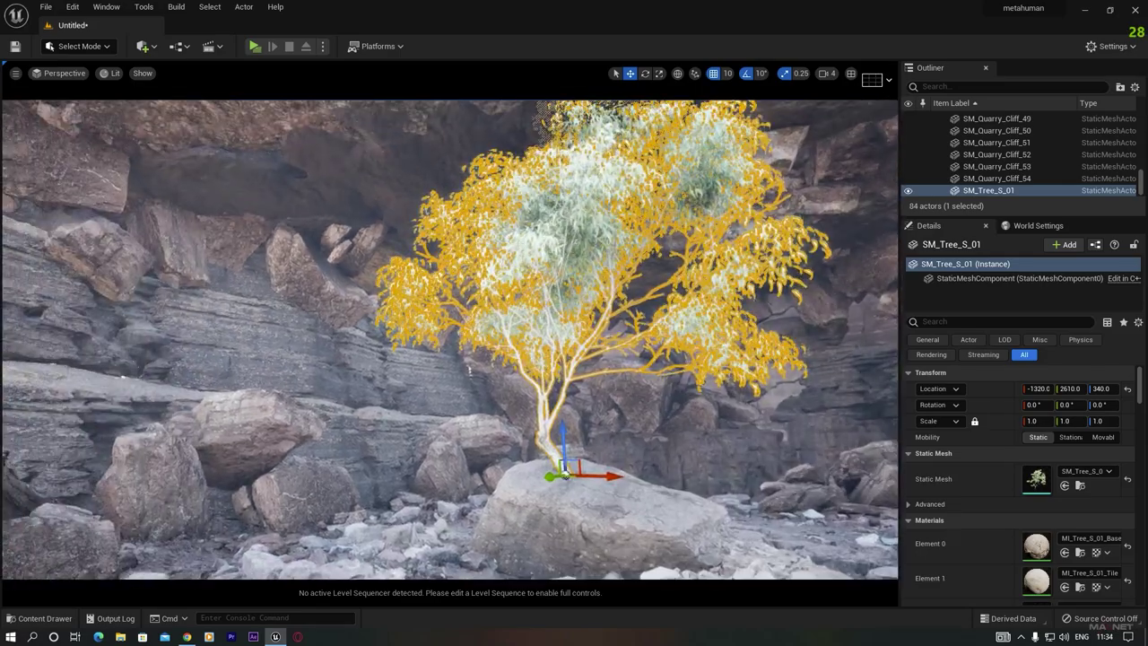
right_click_drag(471, 416, 489, 415)
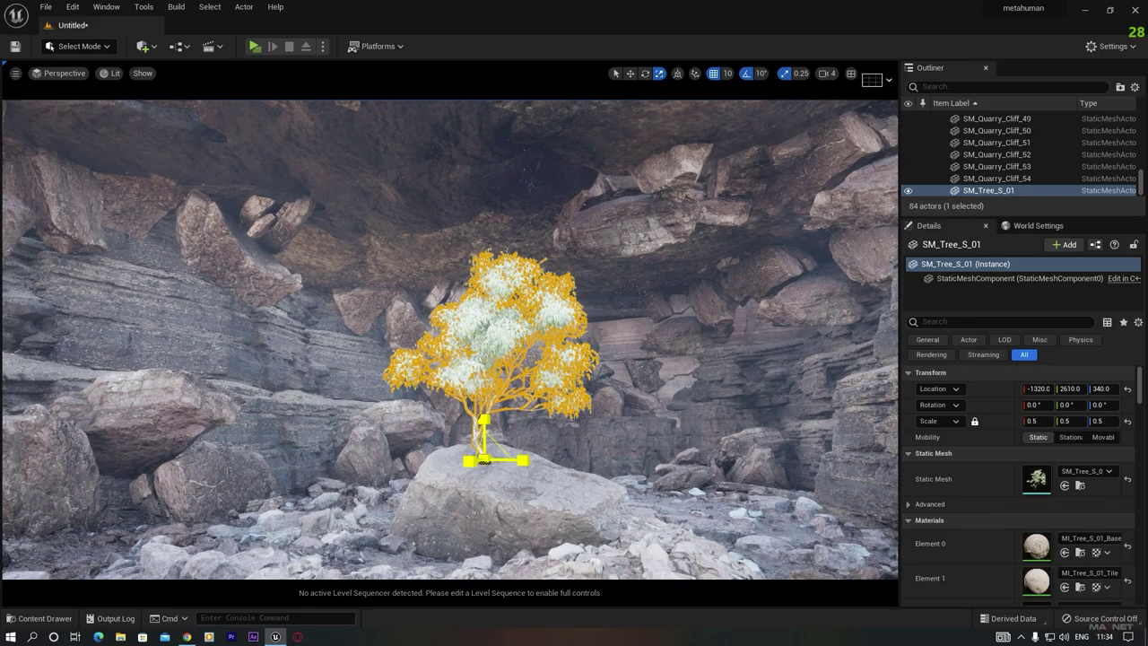
left_click(570, 462)
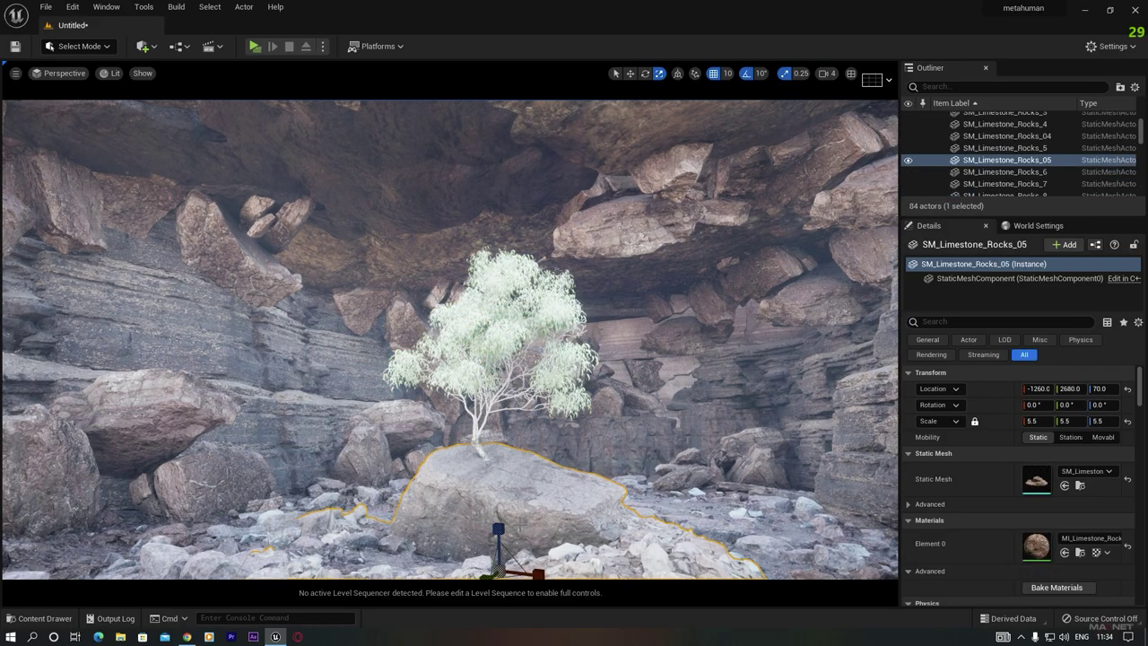
key("s")
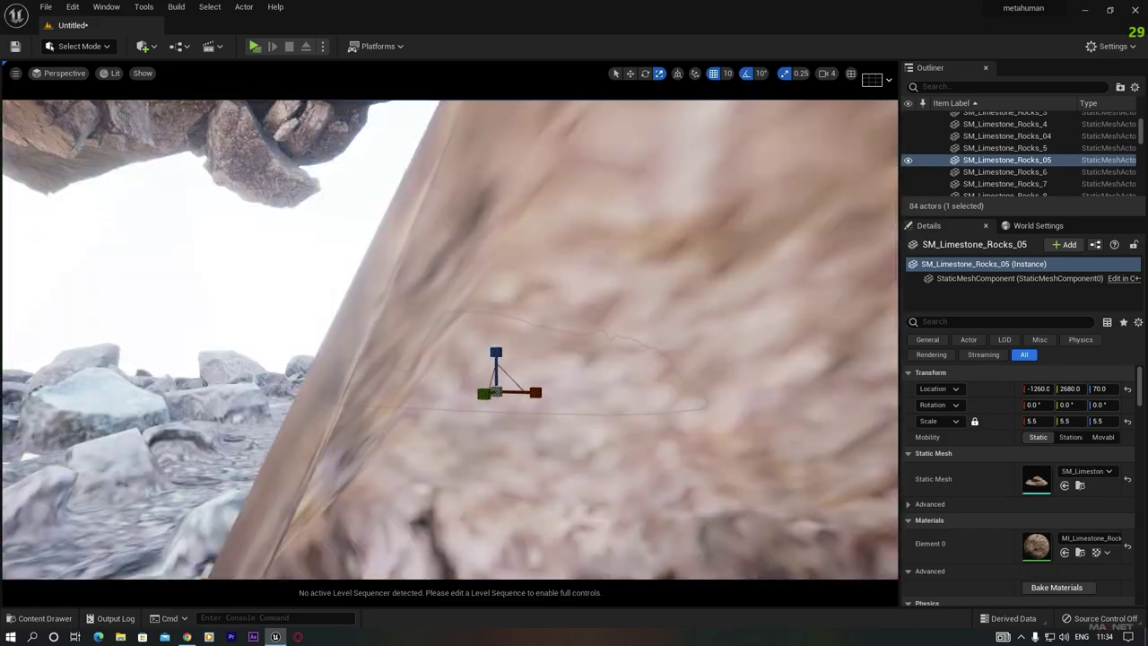
key("w")
key("w")
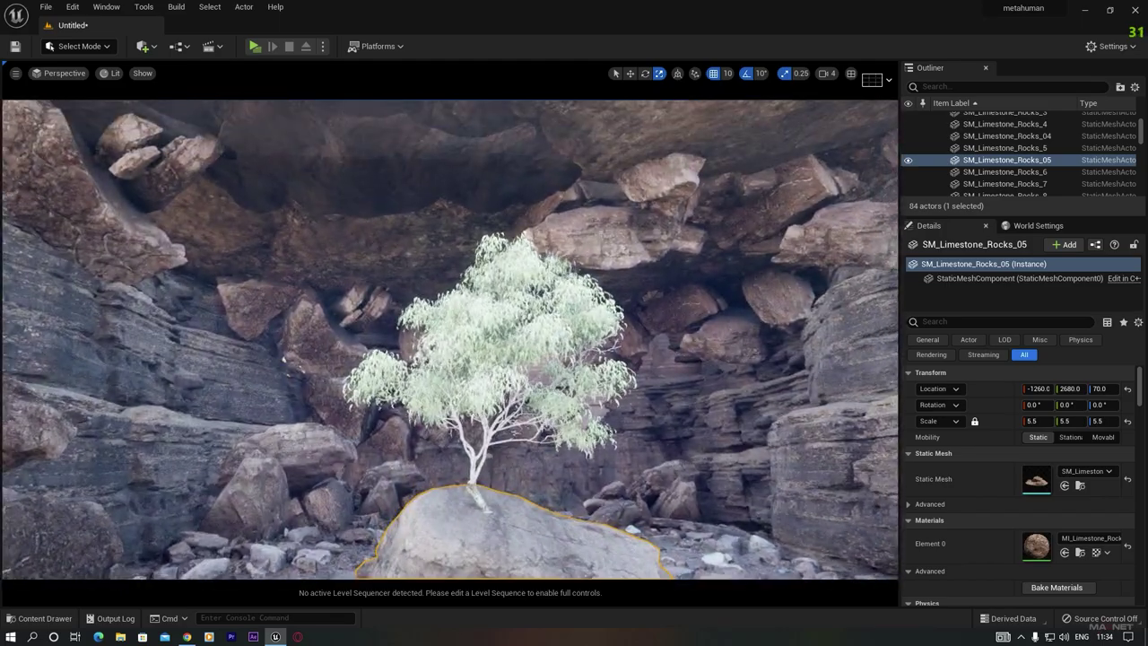
right_click_drag(492, 431, 492, 503)
key("s")
key("w")
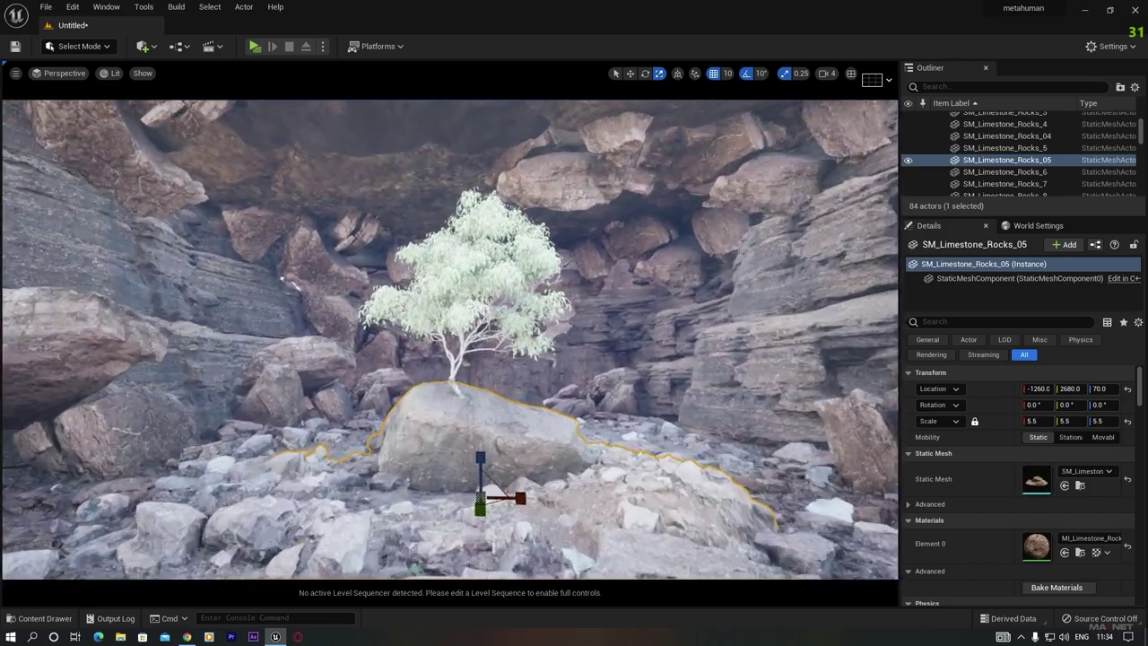
Move the tree back along the boulder's crest to X -1360, Y 2390, Z 370
left_click(456, 397)
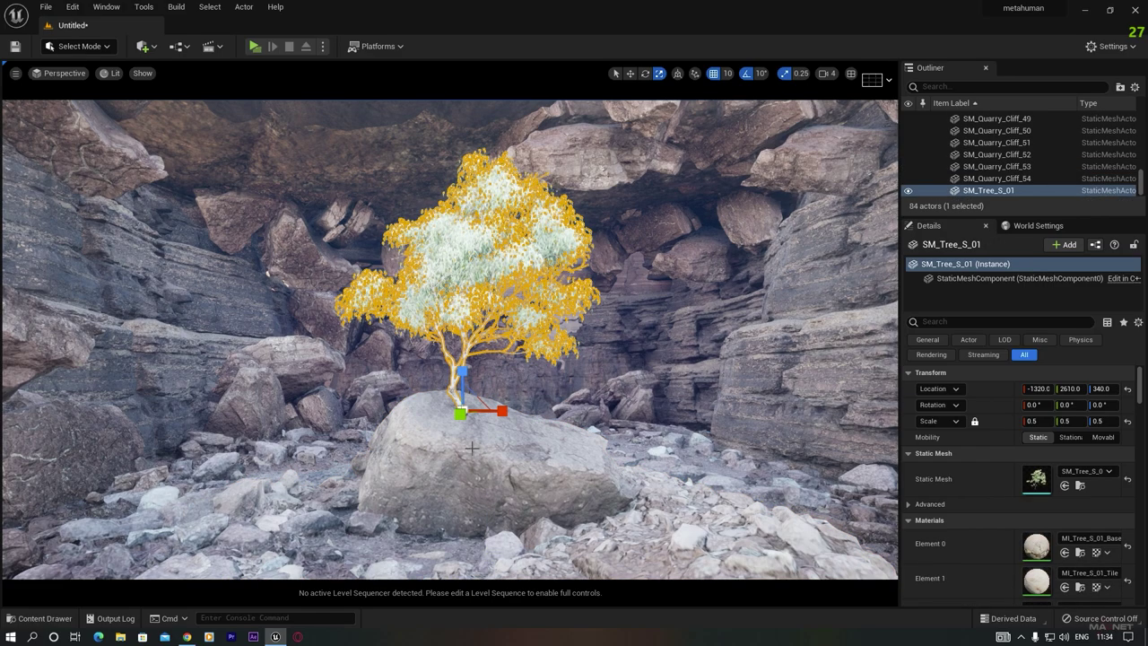
key("w")
key("q")
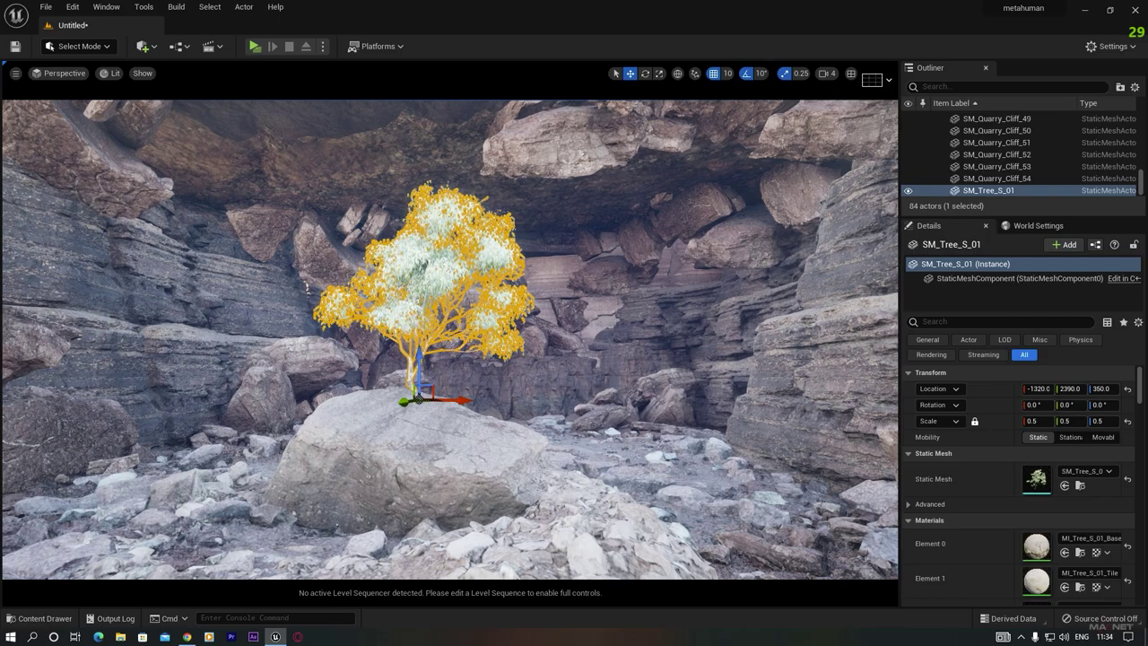
key("f")
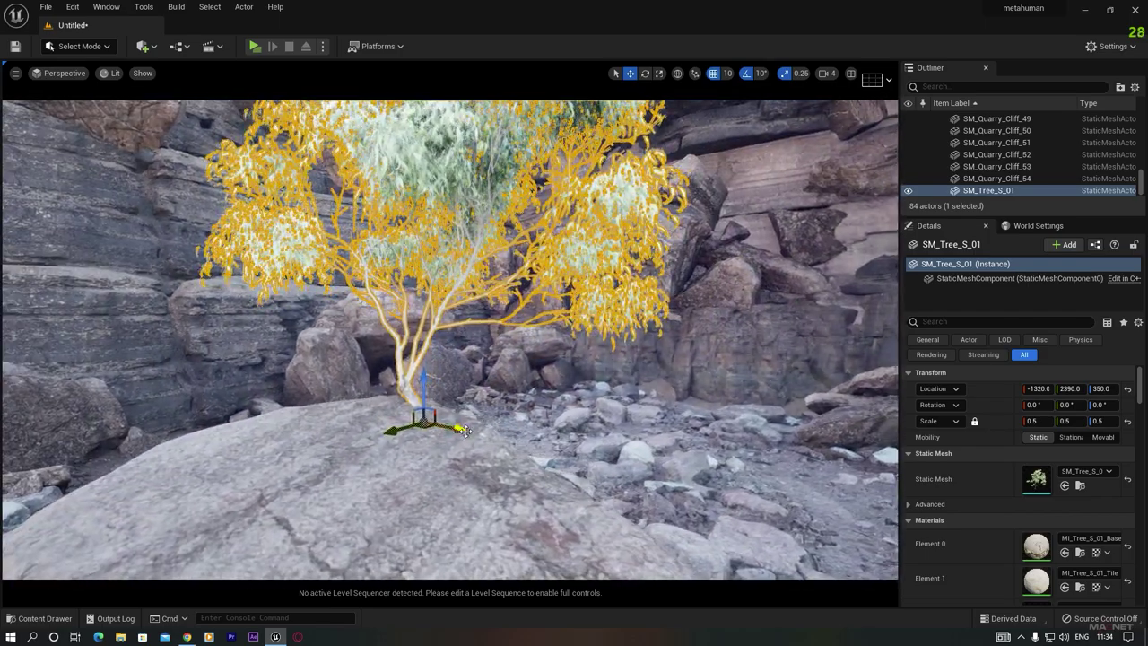
left_click_drag(466, 430, 443, 426)
left_click_drag(404, 375, 430, 422)
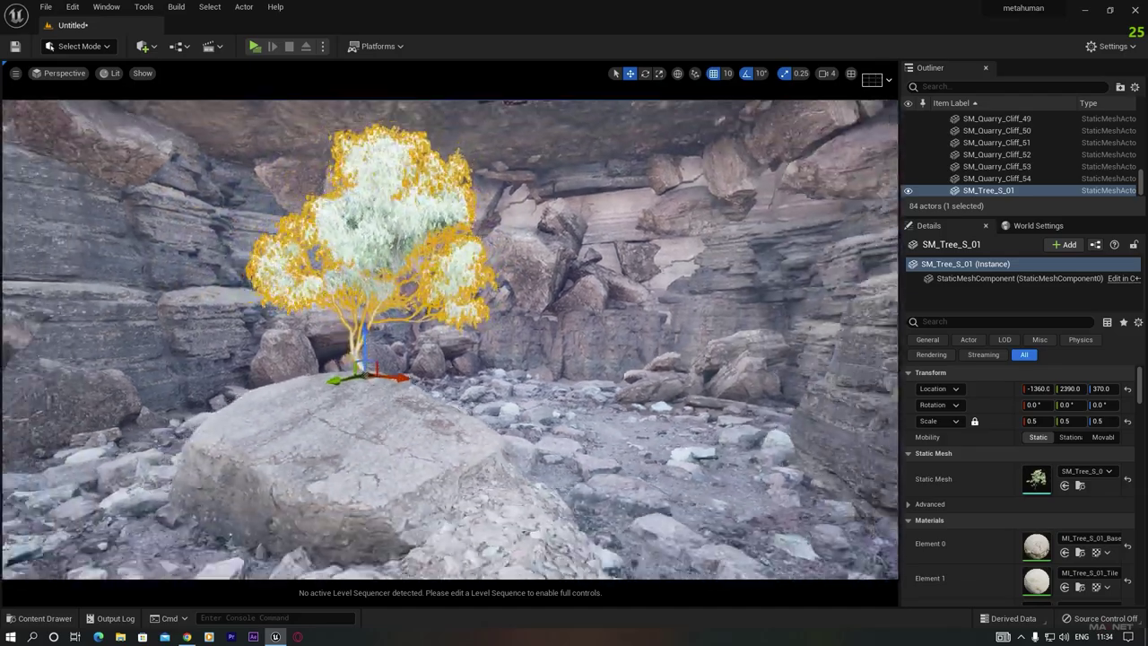
right_click_drag(339, 447, 215, 446)
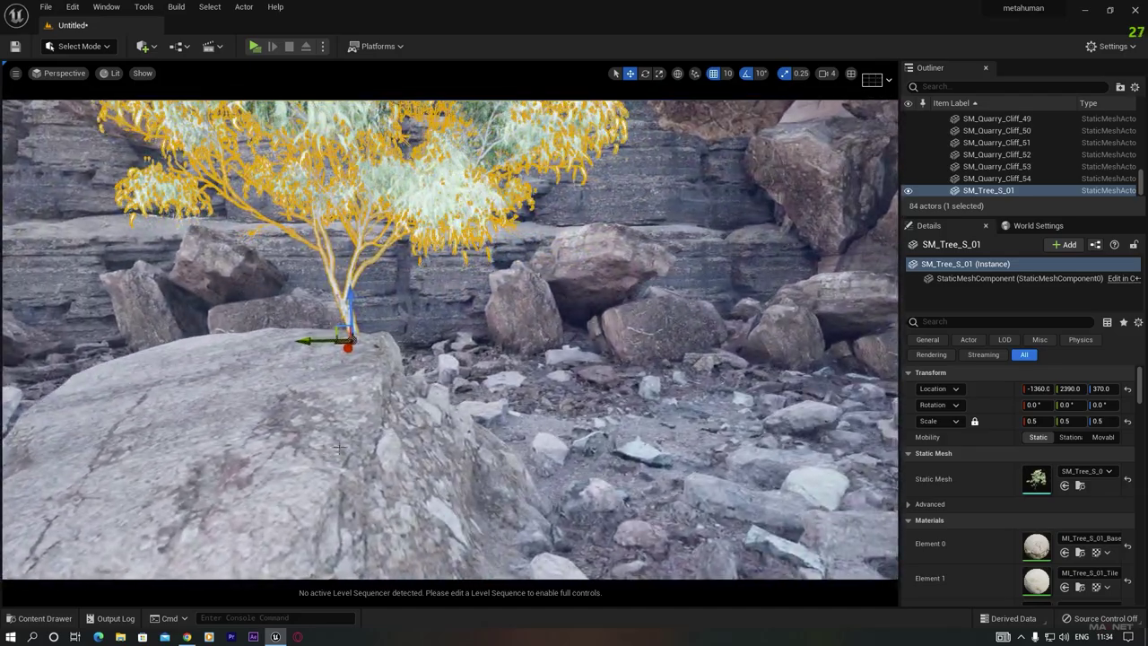
Duplicate the tree's boulder to X -1260, Y 2270, Z 30, and discard a further trial copy made at Y 2880
left_click(339, 447)
scroll(245, 428, "down", 8)
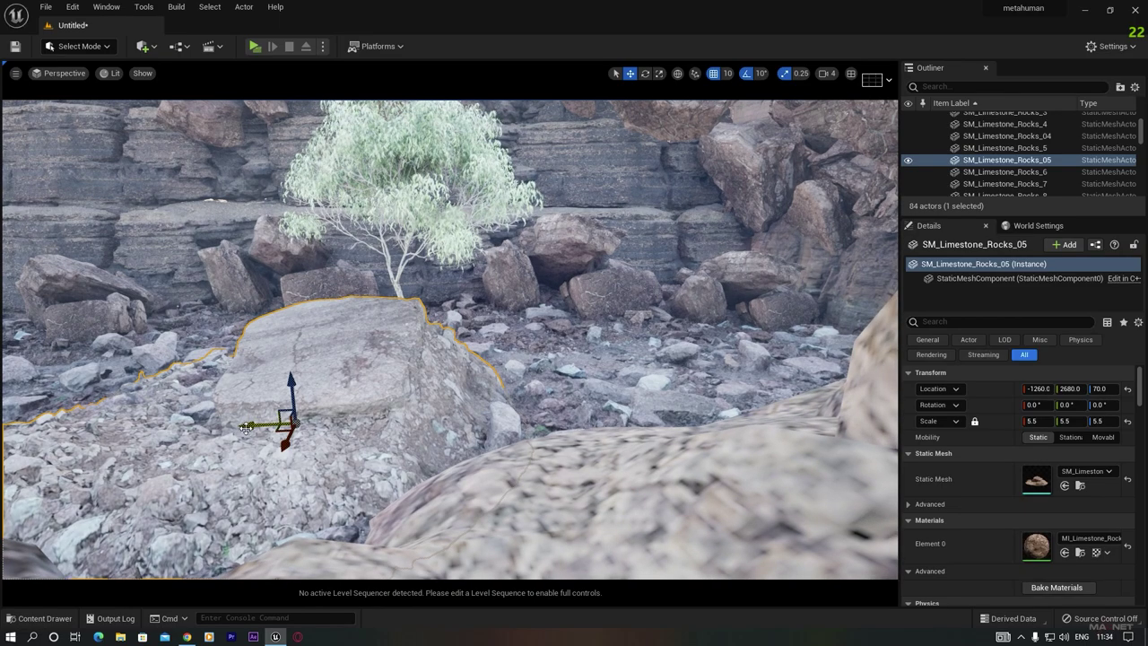
left_click_drag(244, 428, 399, 428, "alt")
left_click_drag(448, 377, 451, 392)
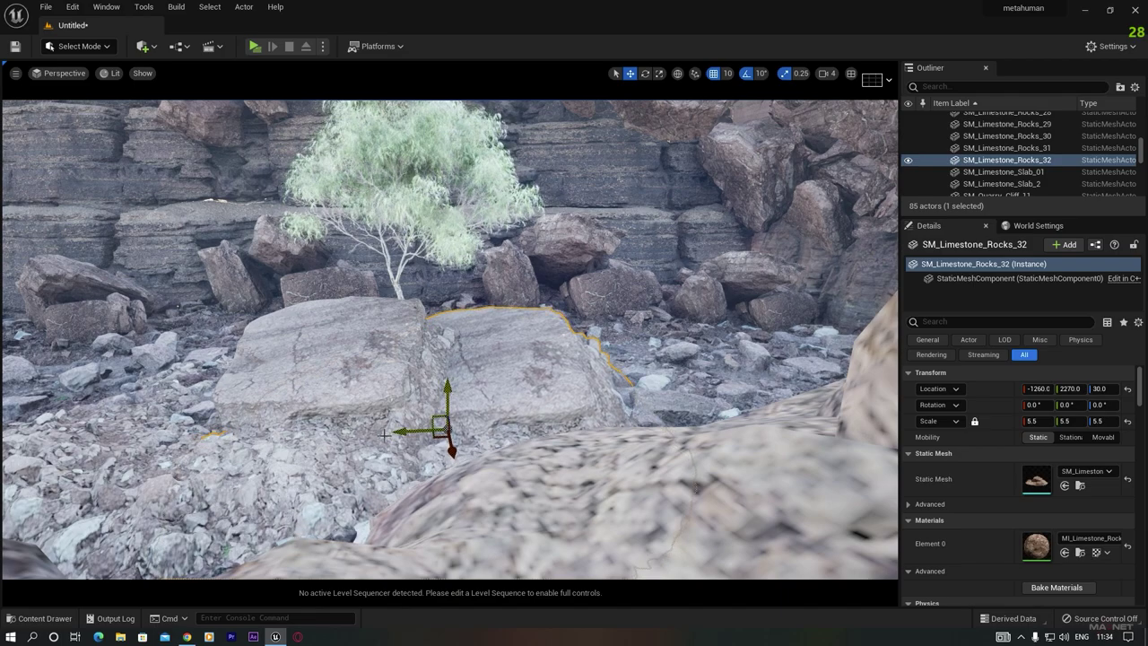
left_click_drag(399, 431, 167, 442, "alt")
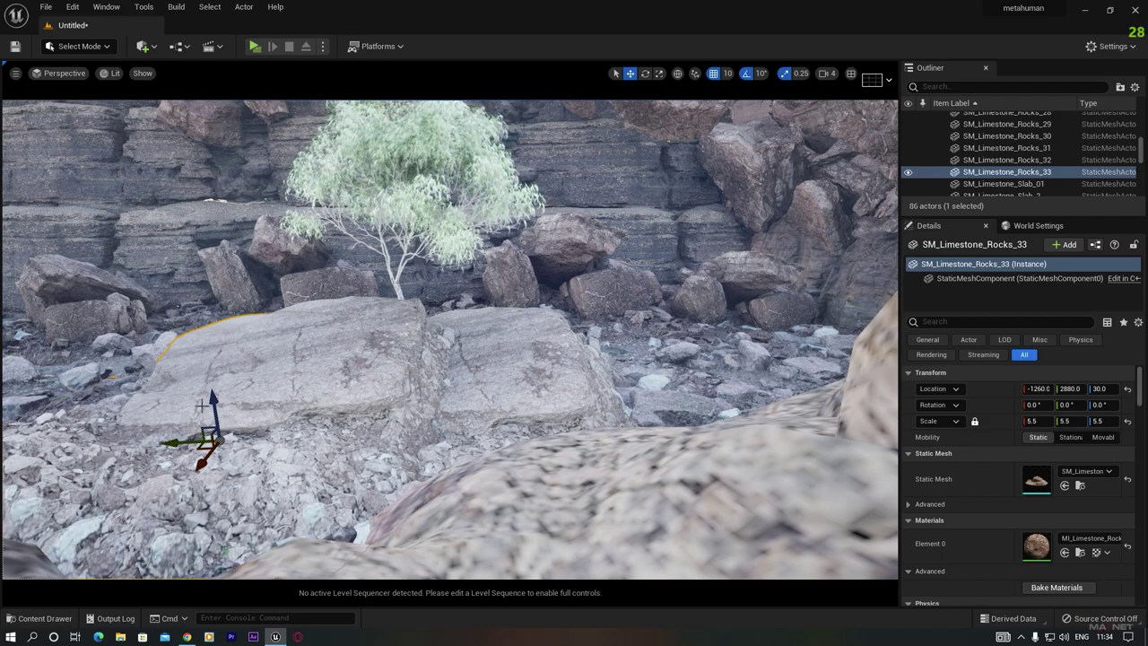
key("Delete")
Move the original boulder under the tree to Y 2450 and its copy in front of it to Y 2840, Z -40
left_click(342, 329)
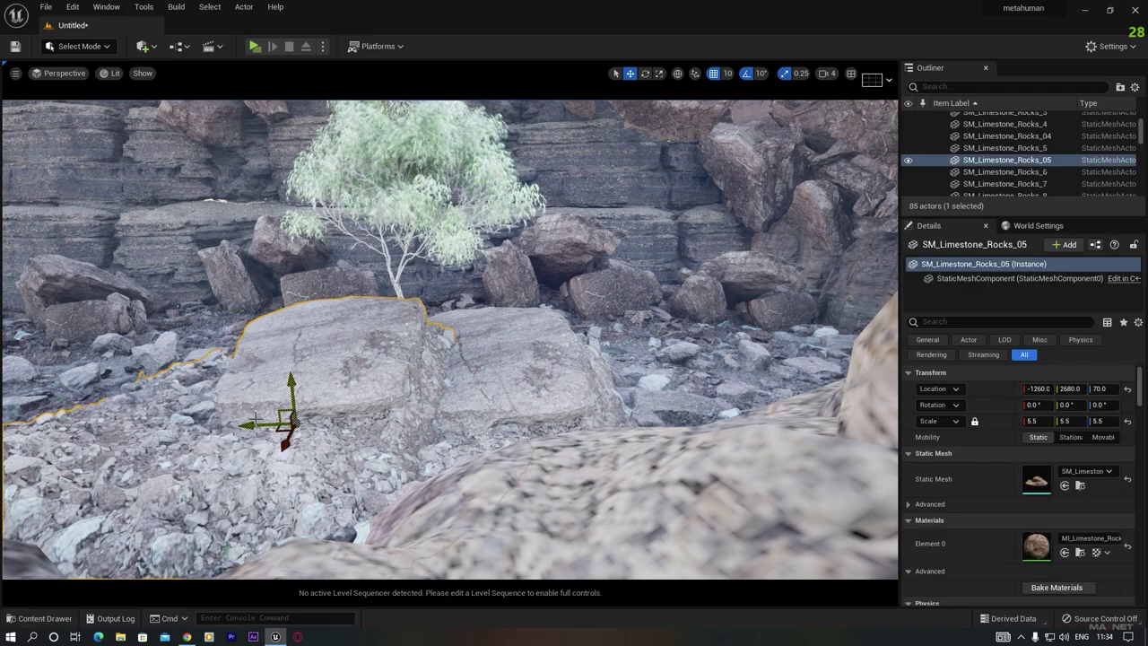
left_click_drag(251, 425, 341, 423)
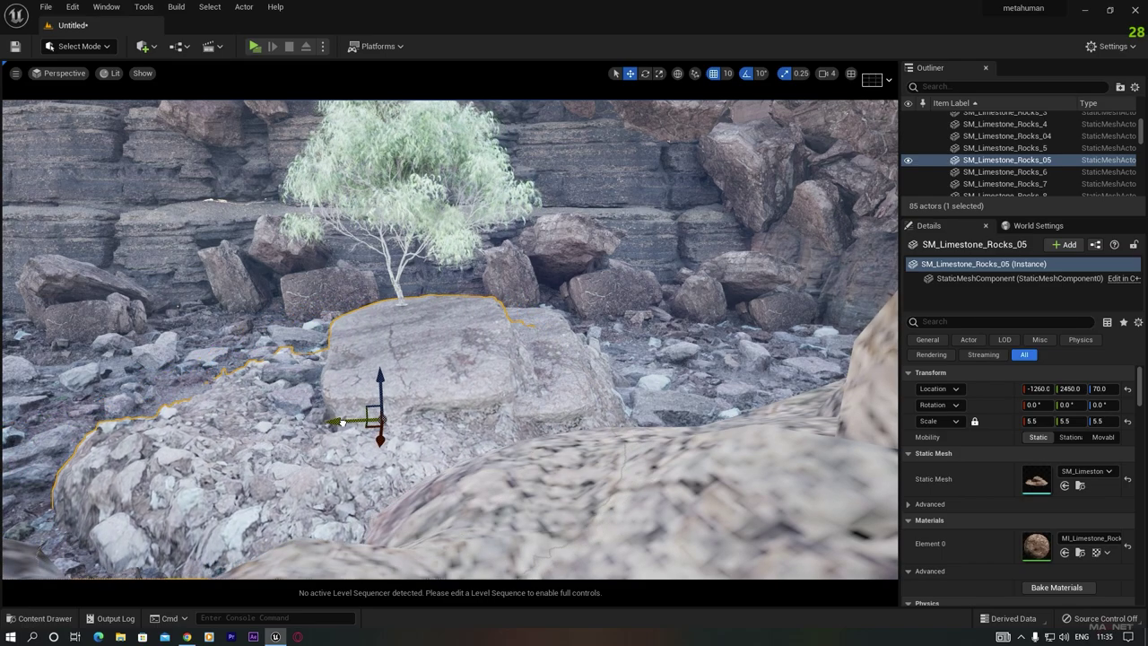
left_click(538, 366)
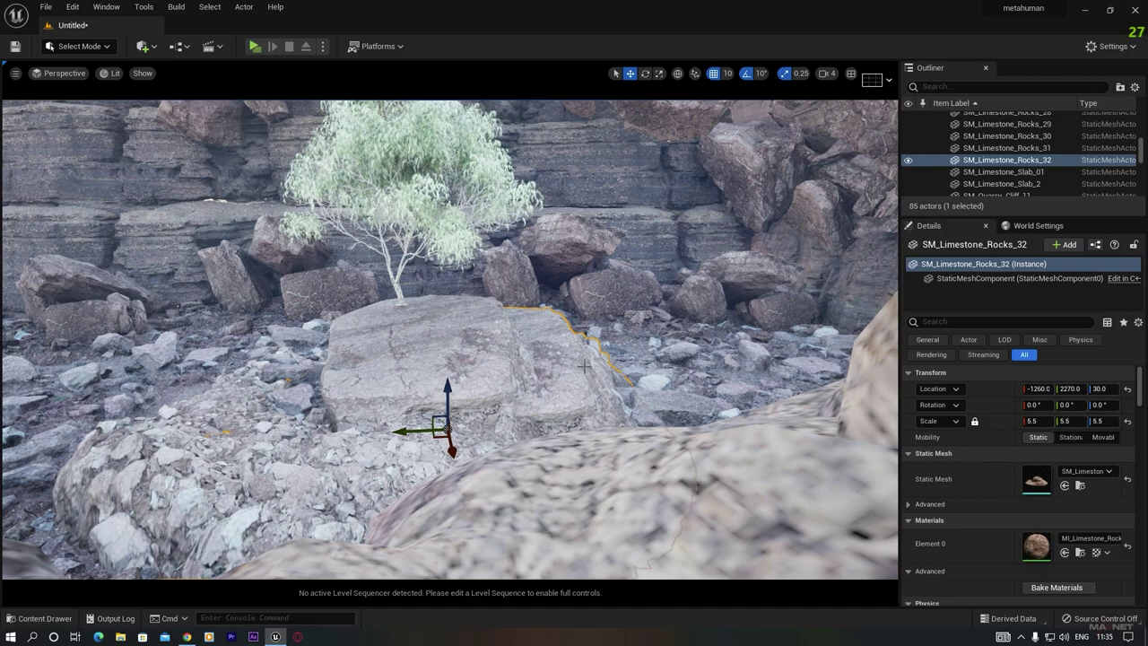
left_click_drag(401, 434, 152, 446)
left_click_drag(206, 402, 212, 433)
left_click_drag(168, 470, 188, 464)
right_click_drag(283, 456, 386, 330)
right_click_drag(280, 412, 621, 284)
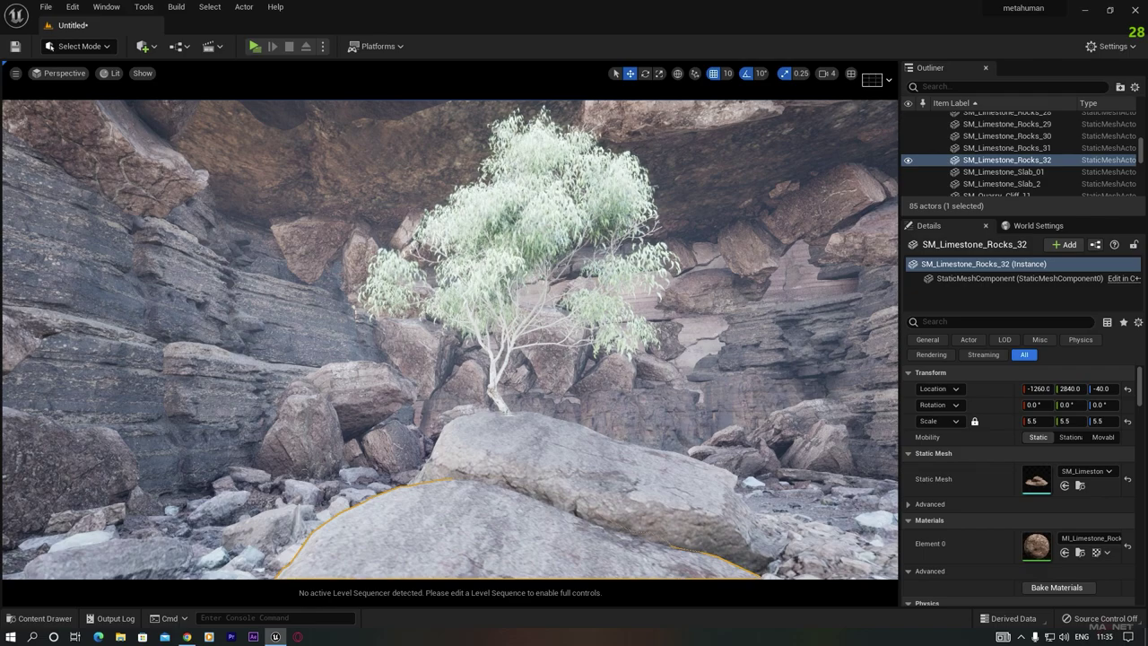
Open the tree's leaf material instance MI_Tree_S_01_Leaves and its parent material M_Vegetation_01
left_click(439, 224)
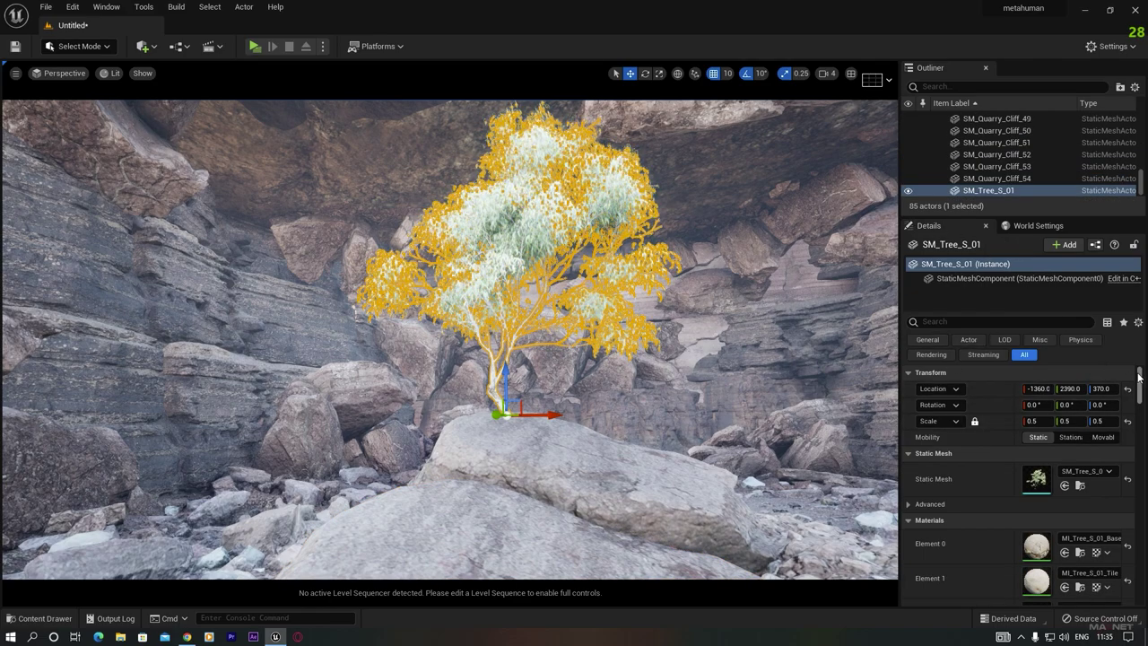
left_click_drag(1137, 377, 1138, 391)
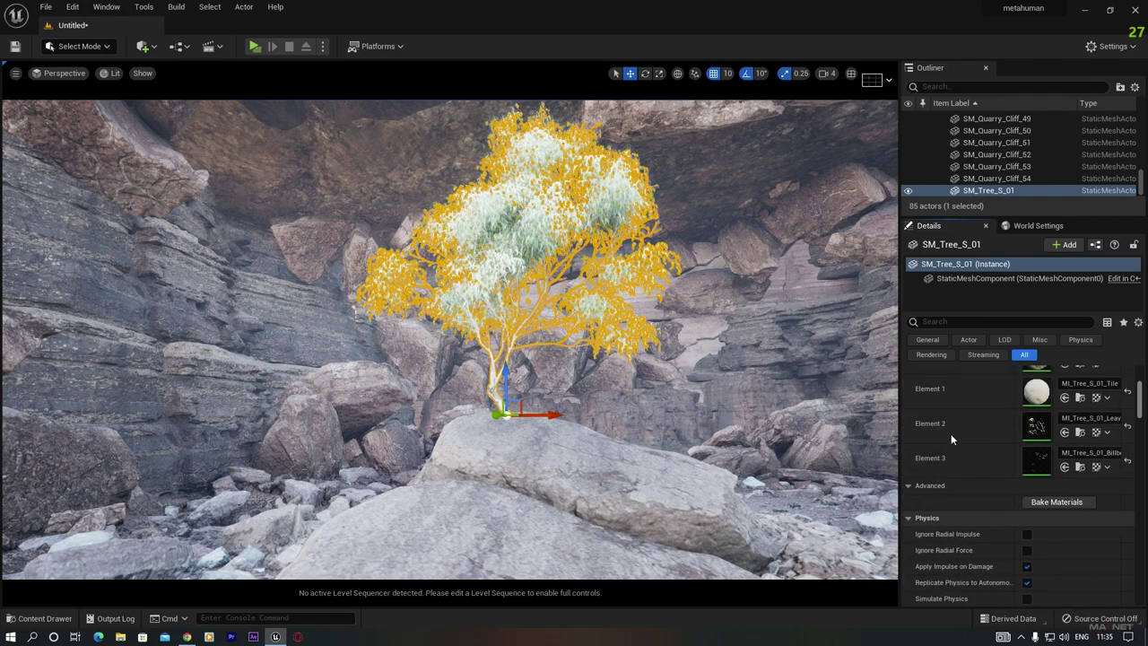
double_click(530, 234)
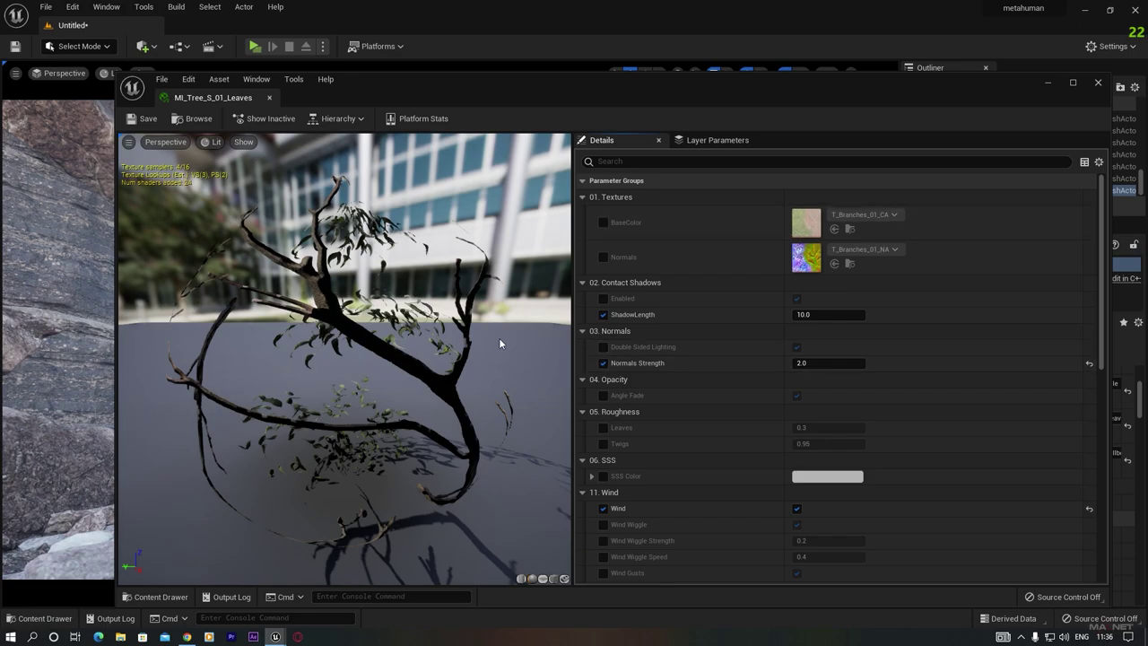
left_click(352, 121)
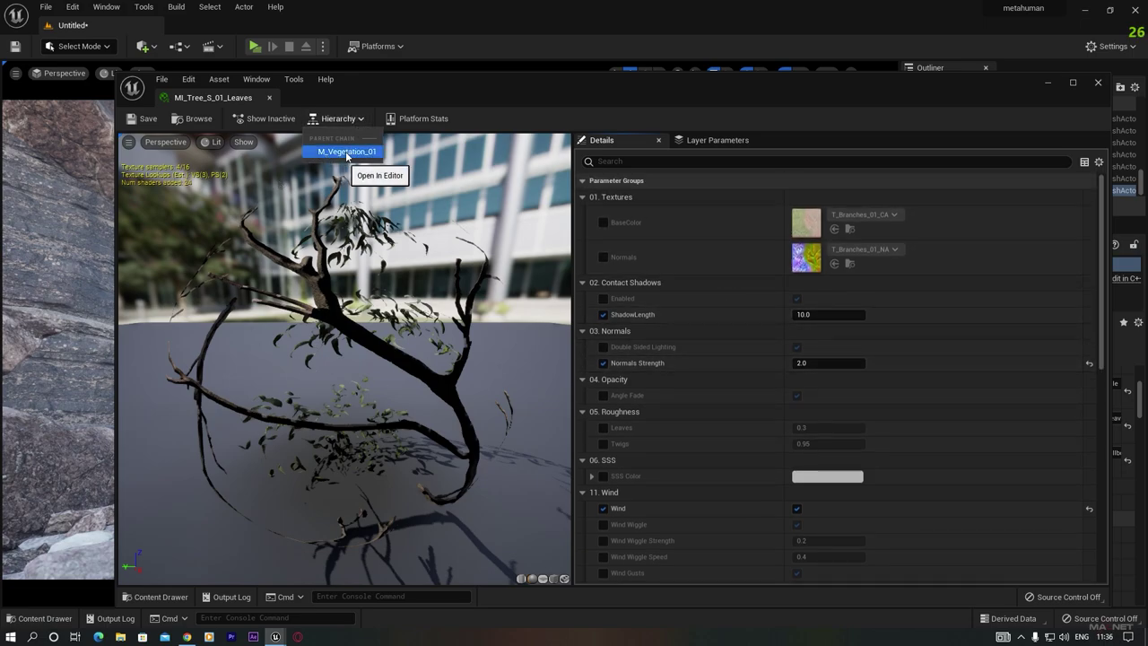
left_click(350, 154)
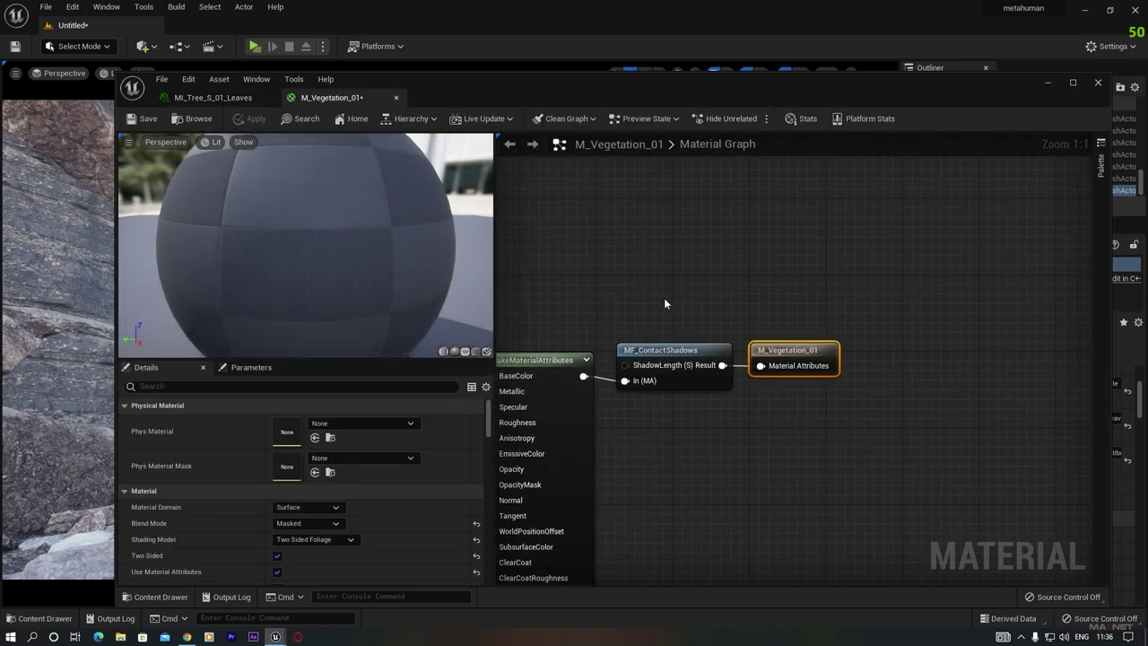
Move the MakeMaterialAttributes, MF_ContactShadows and material output nodes together away from the other nodes to free up graph space
scroll(722, 255, "down", 3)
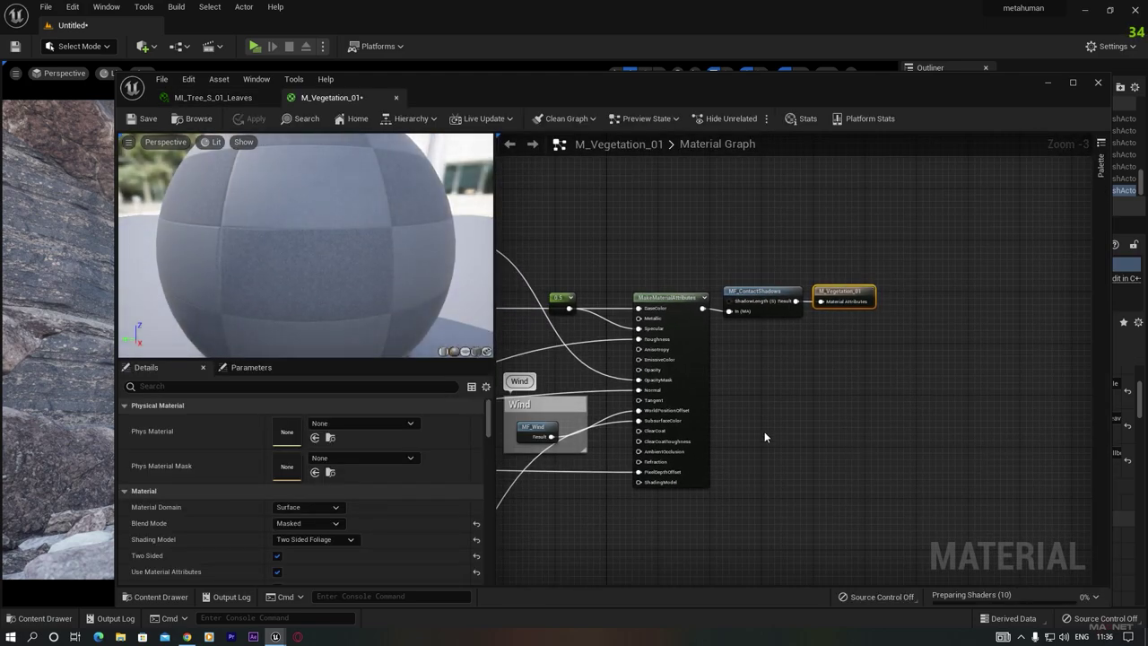
right_click_drag(763, 434, 825, 423)
scroll(825, 427, "down", 3)
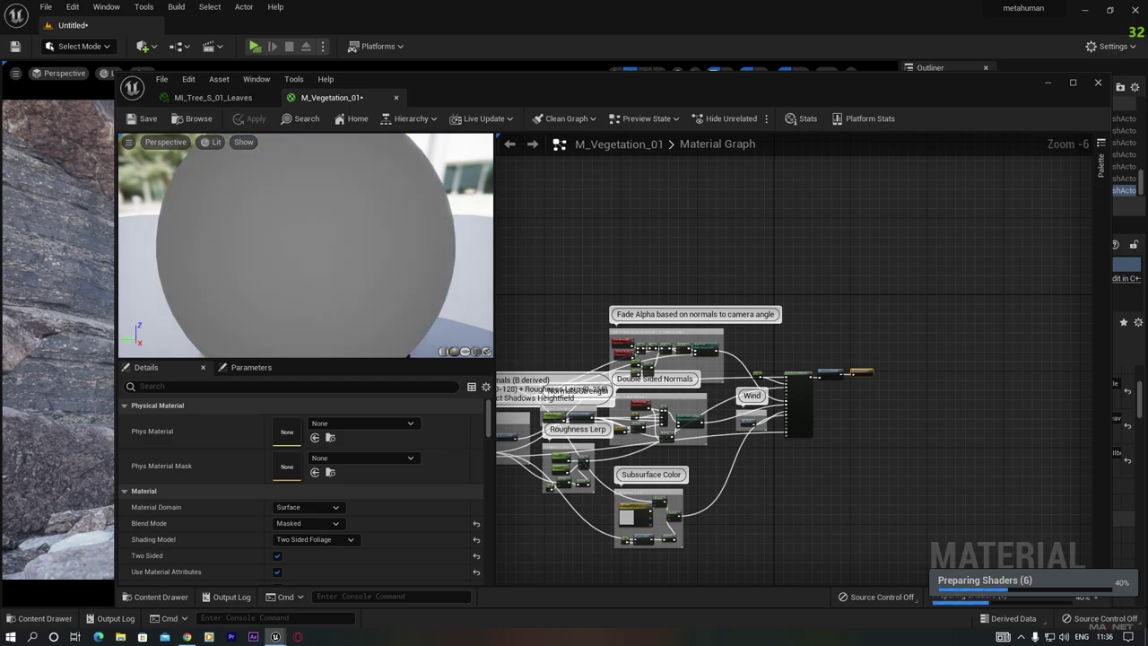
right_click_drag(522, 209, 642, 190)
scroll(819, 474, "up", 4)
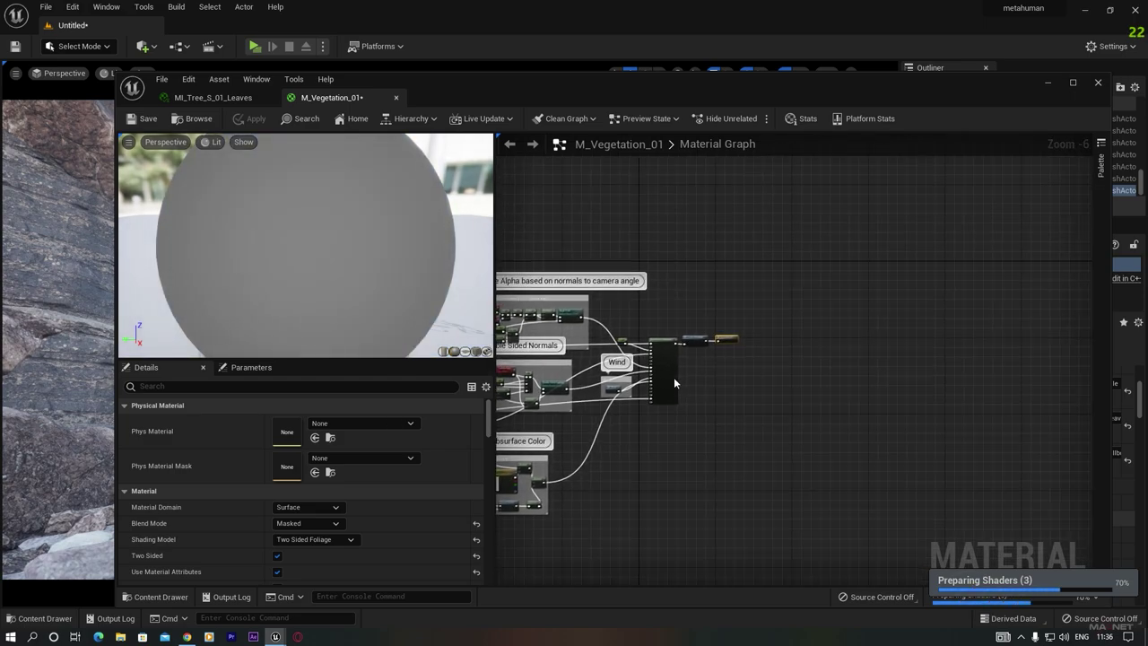
right_click_drag(852, 381, 808, 494)
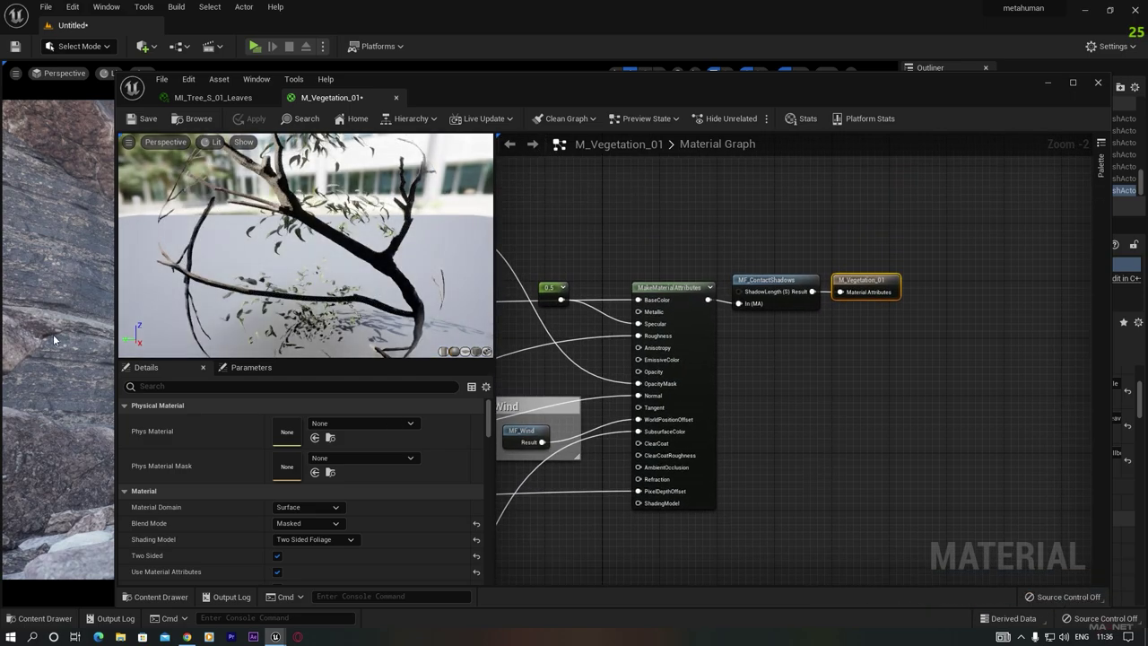
left_click_drag(961, 220, 672, 516)
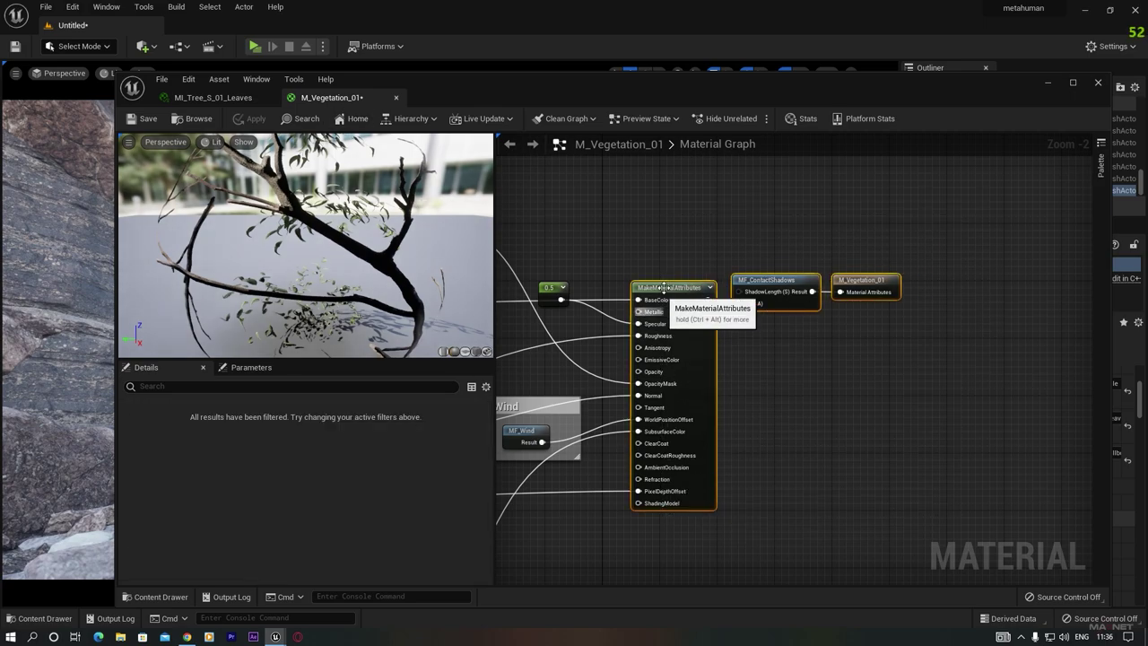
left_click_drag(670, 289, 899, 272)
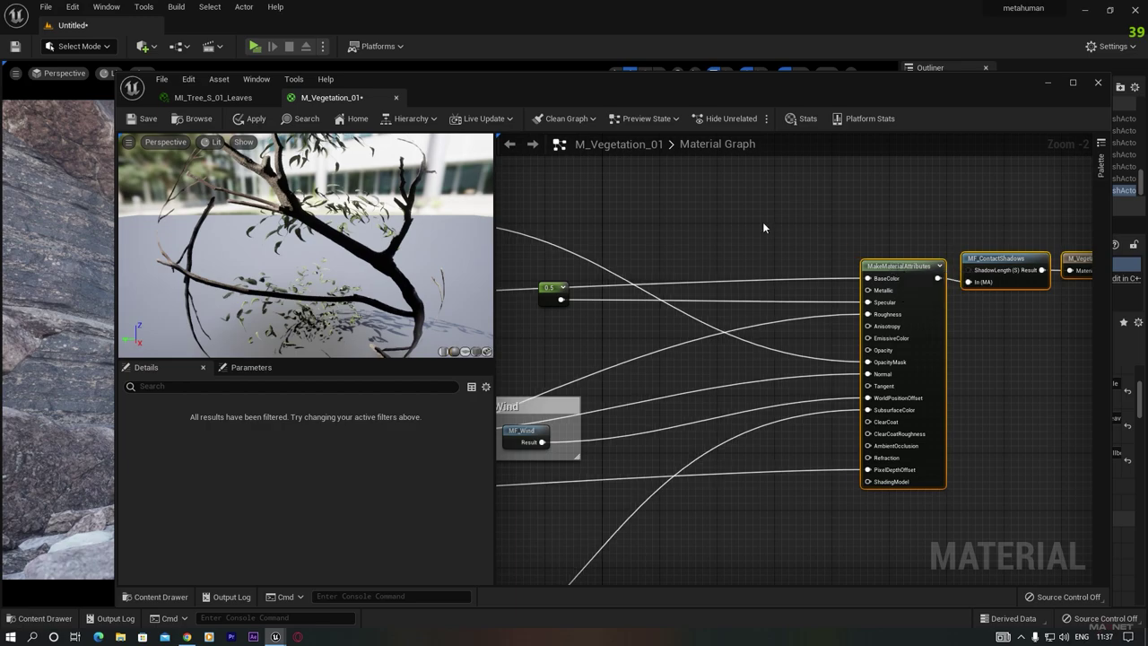
left_click(761, 222)
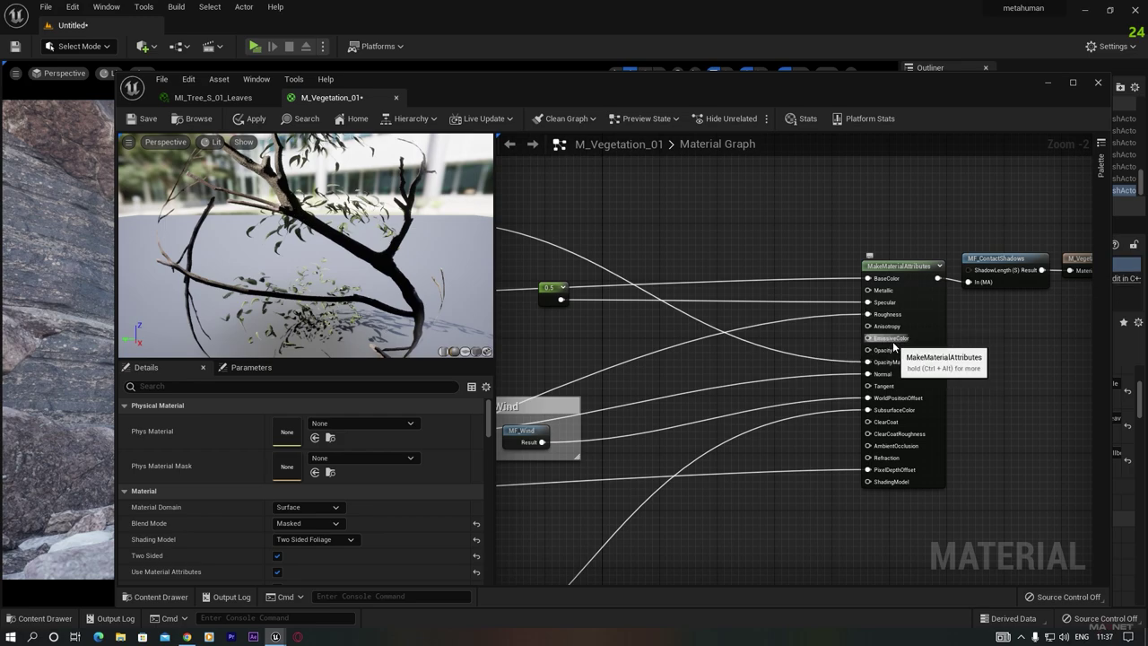
Add a Constant3Vector node and a Multiply node beside it in the free area above MakeMaterialAttributes
right_click_drag(786, 215, 806, 279)
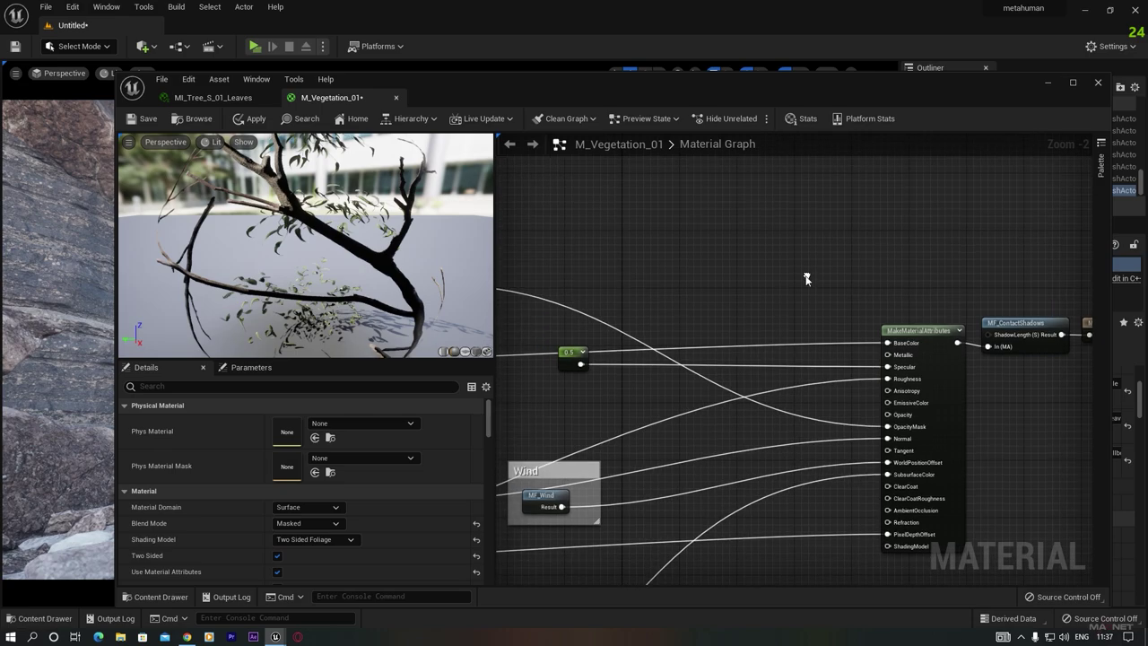
left_click(686, 217)
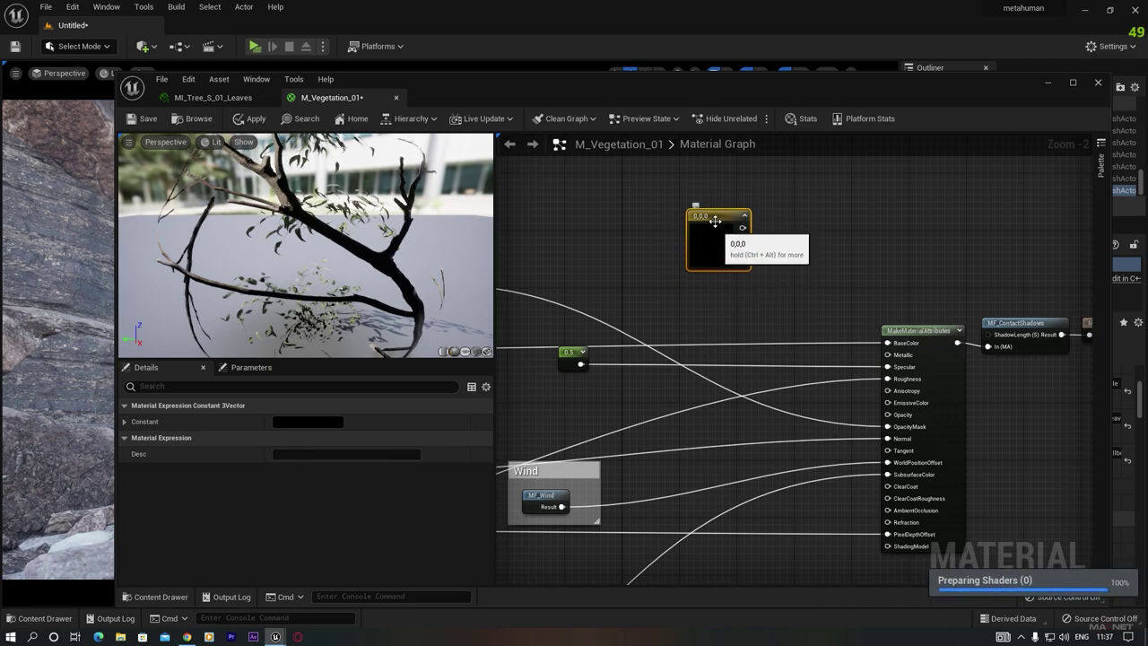
left_click_drag(710, 217, 653, 196)
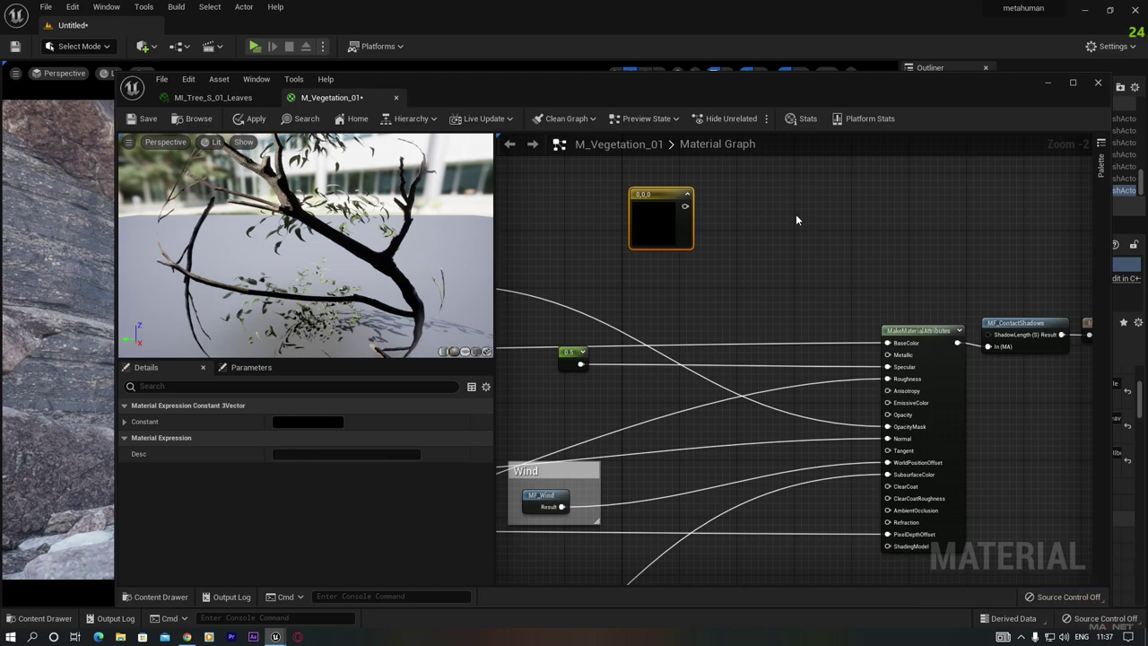
left_click(805, 206)
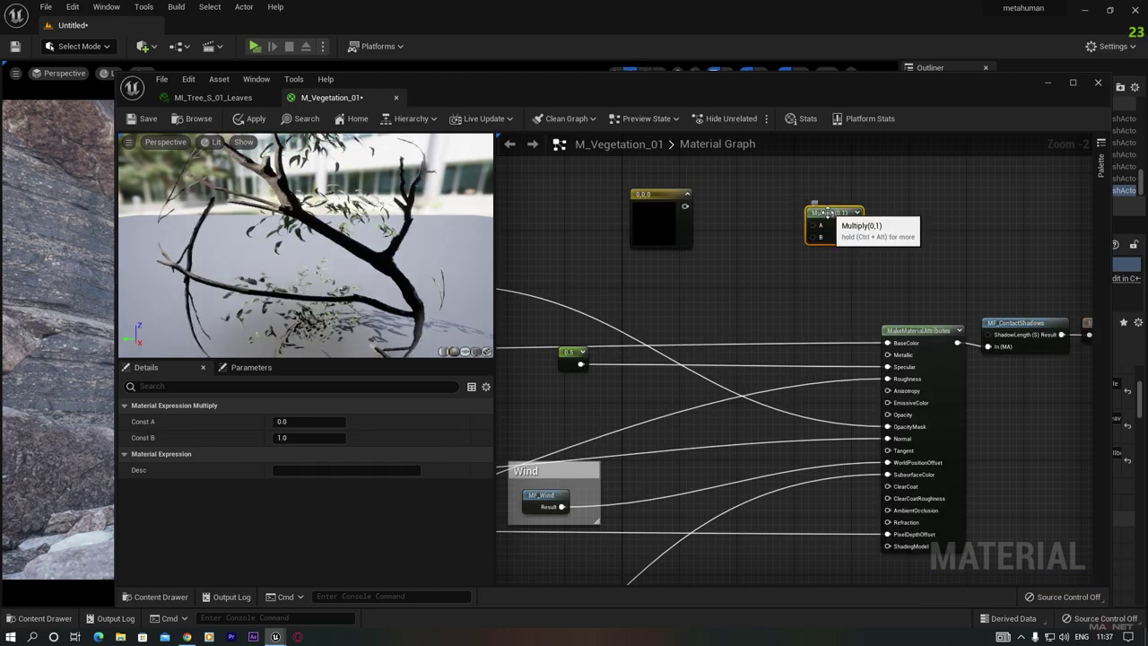
left_click_drag(804, 201, 818, 194)
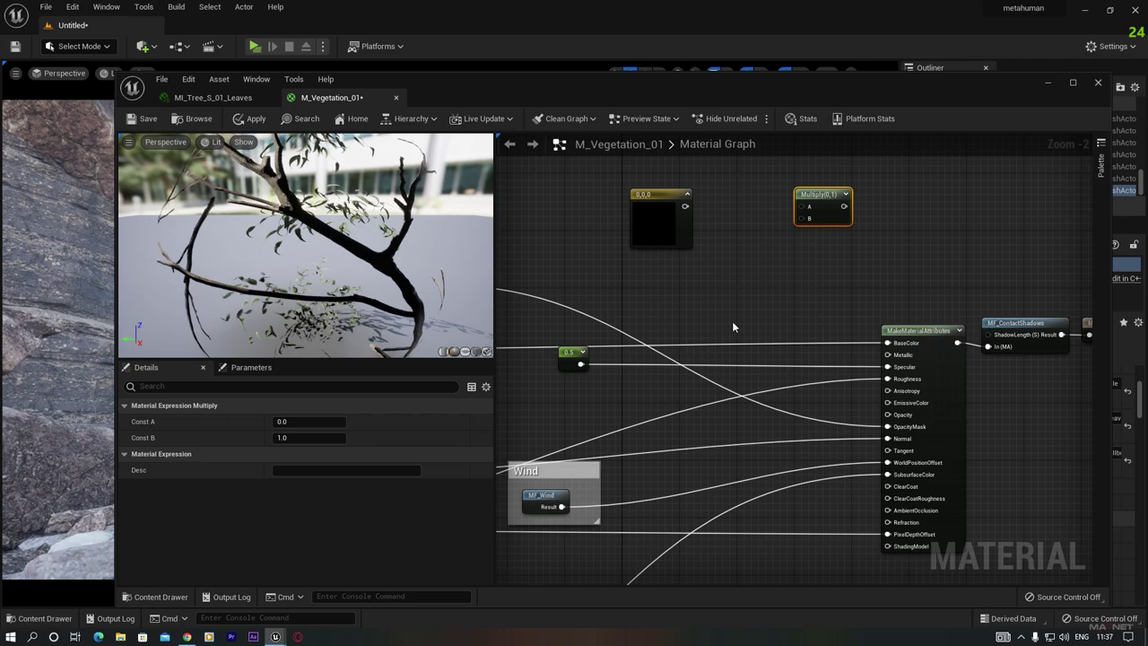
Add a scalar parameter named intensity below the Constant3Vector and Multiply nodes
left_click(733, 264)
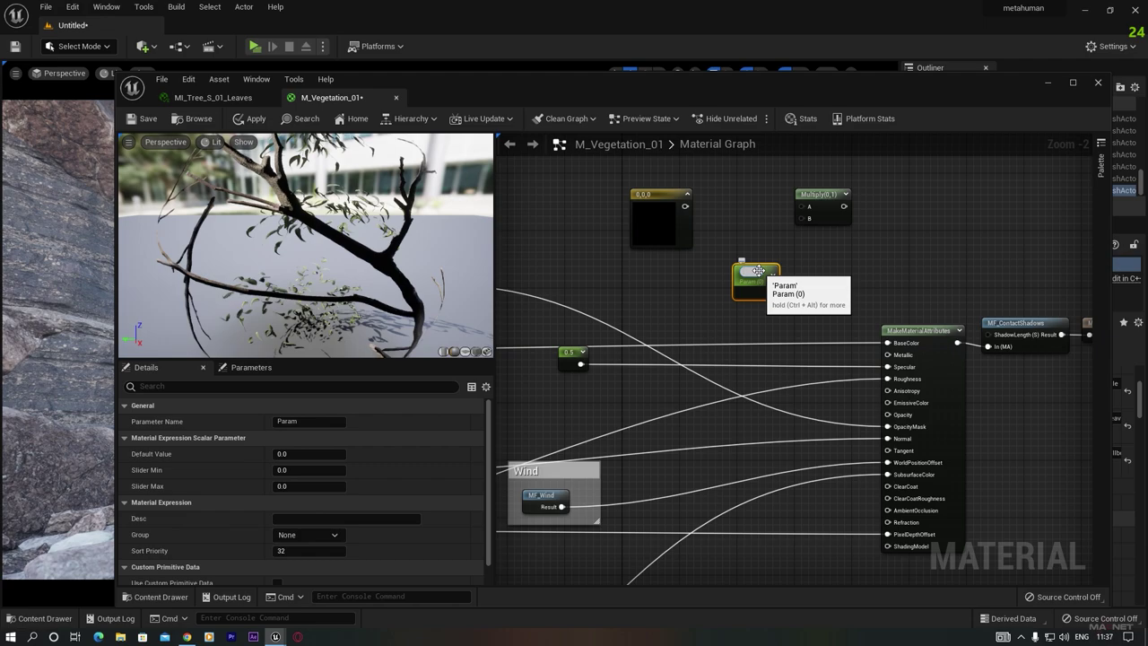
left_click(668, 308)
left_click_drag(756, 276, 767, 292)
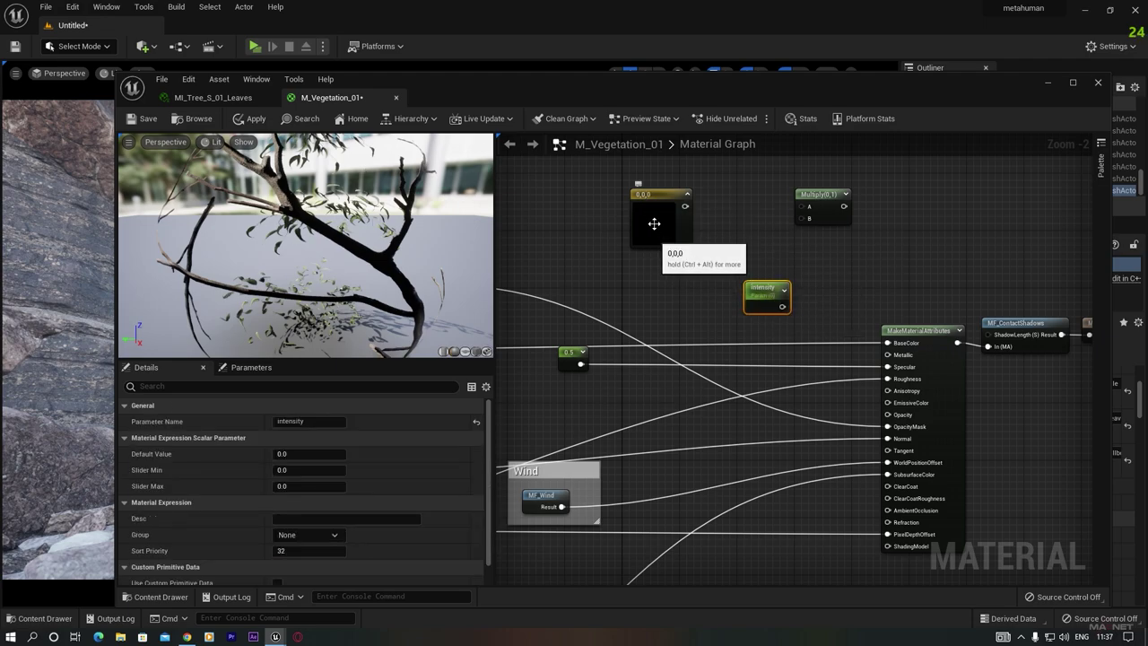
Set the Constant3Vector to a warm cream colour of about R 1, G 0.854, B 0.642
double_click(653, 223)
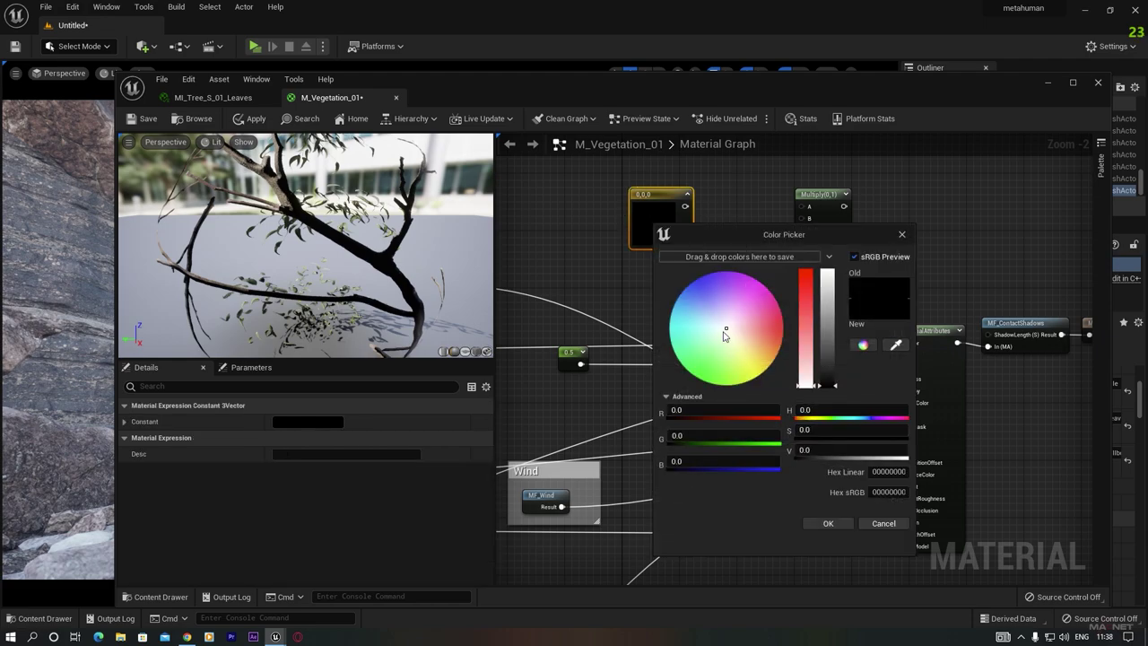
left_click_drag(723, 330, 750, 341)
left_click_drag(827, 366, 827, 271)
left_click(812, 336)
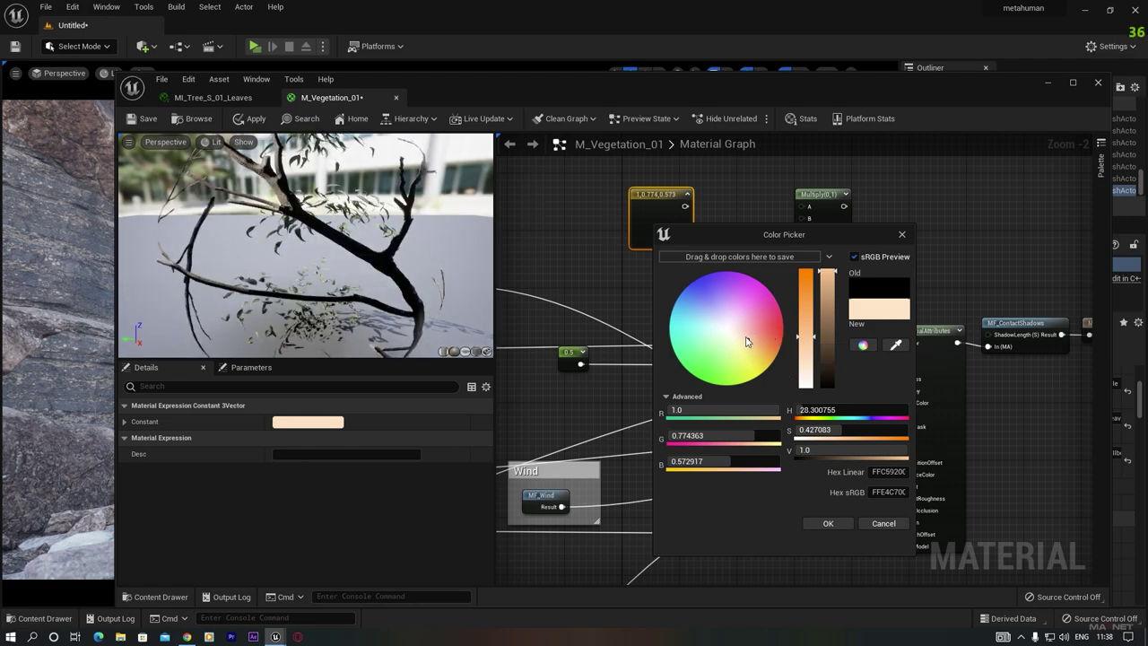
mouse_move(746, 341)
left_mouse_down()
mouse_move(687, 313)
mouse_move(728, 309)
mouse_move(743, 339)
left_mouse_up()
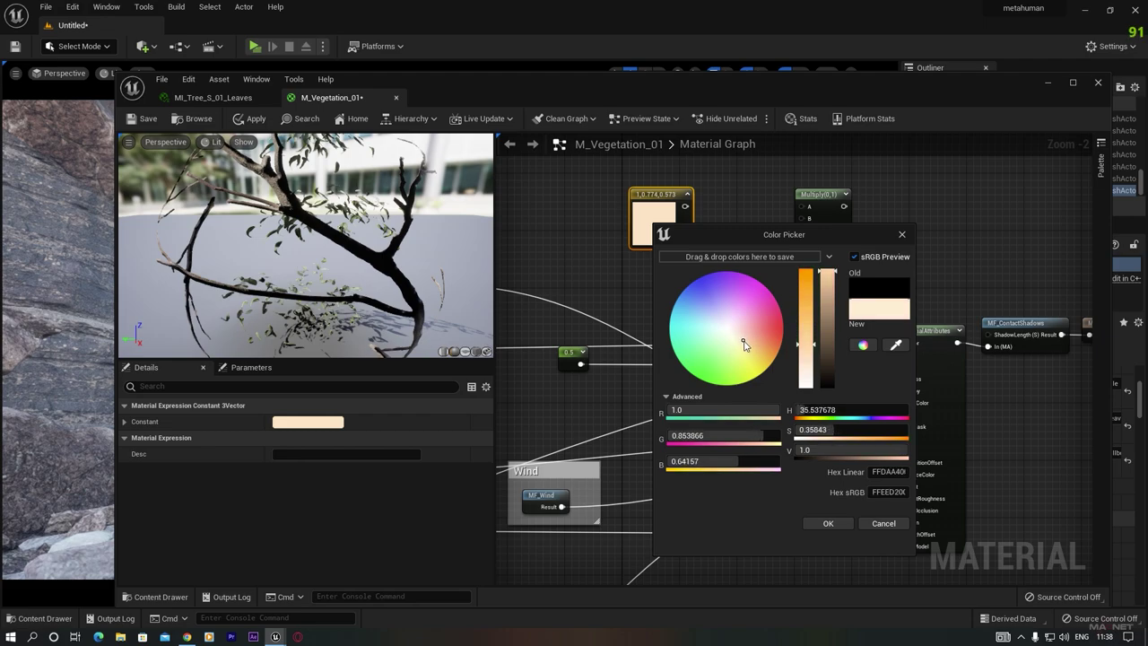
left_click(829, 523)
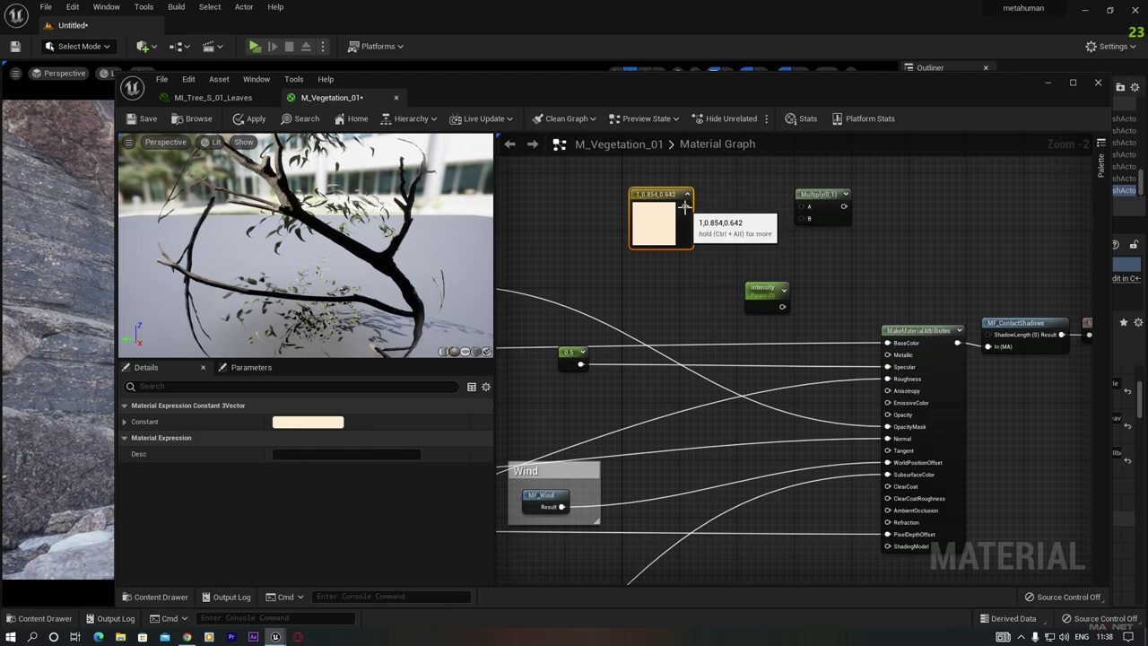
Multiply the cream colour by the intensity parameter and connect the result to EmissiveColor on MakeMaterialAttributes
left_click_drag(685, 207, 809, 212)
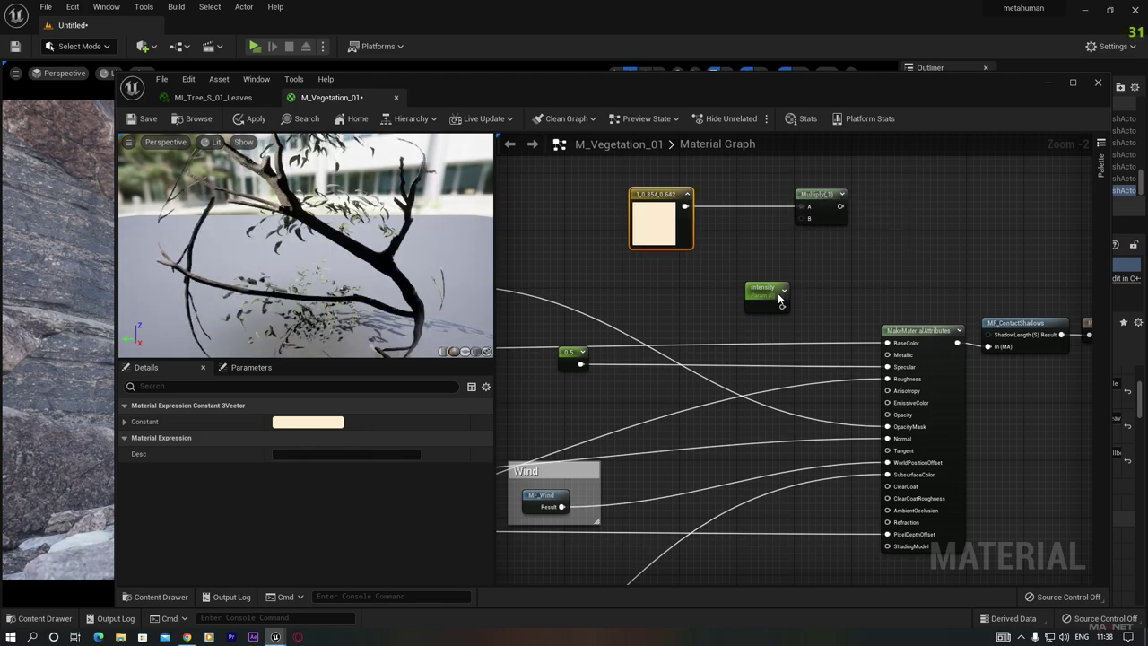
left_click_drag(780, 301, 803, 222)
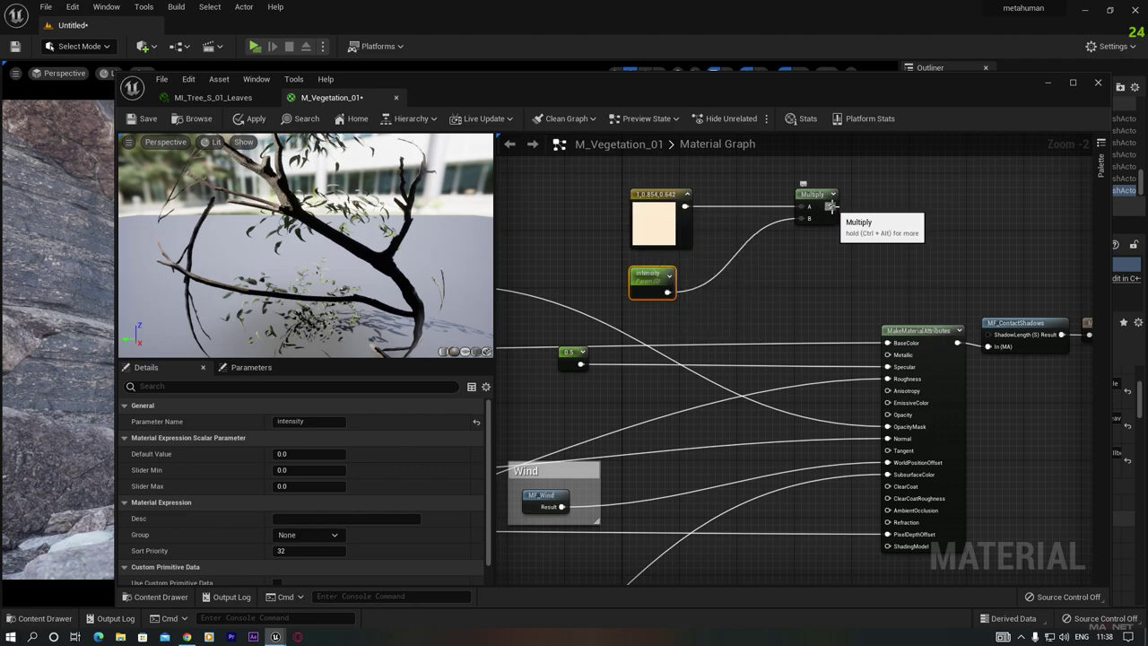
left_click_drag(831, 206, 887, 402)
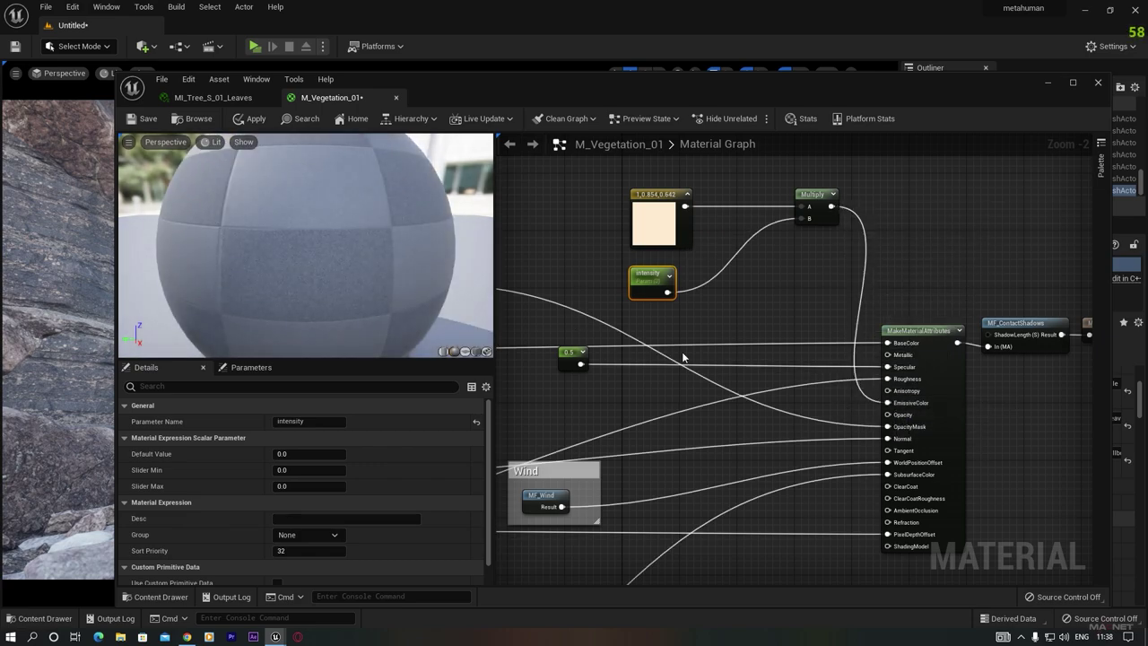
left_click_drag(786, 223, 789, 221)
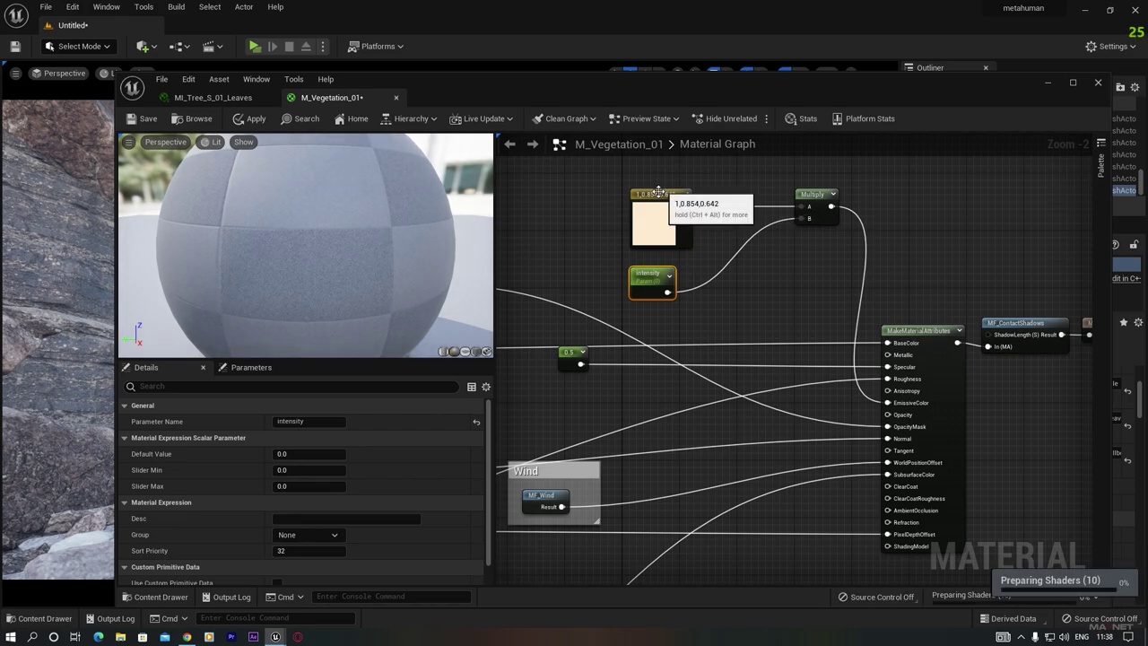
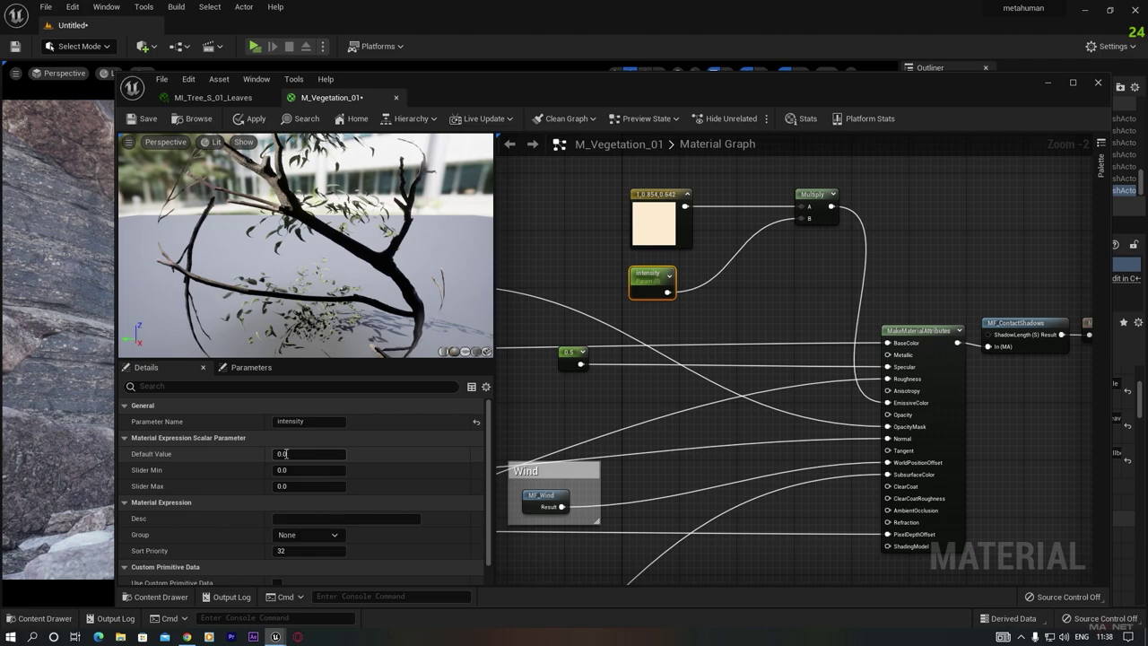
Try default values of 1 and 10 for the intensity parameter to compare the glow in the preview
left_click(328, 452)
type("1")
key("Return")
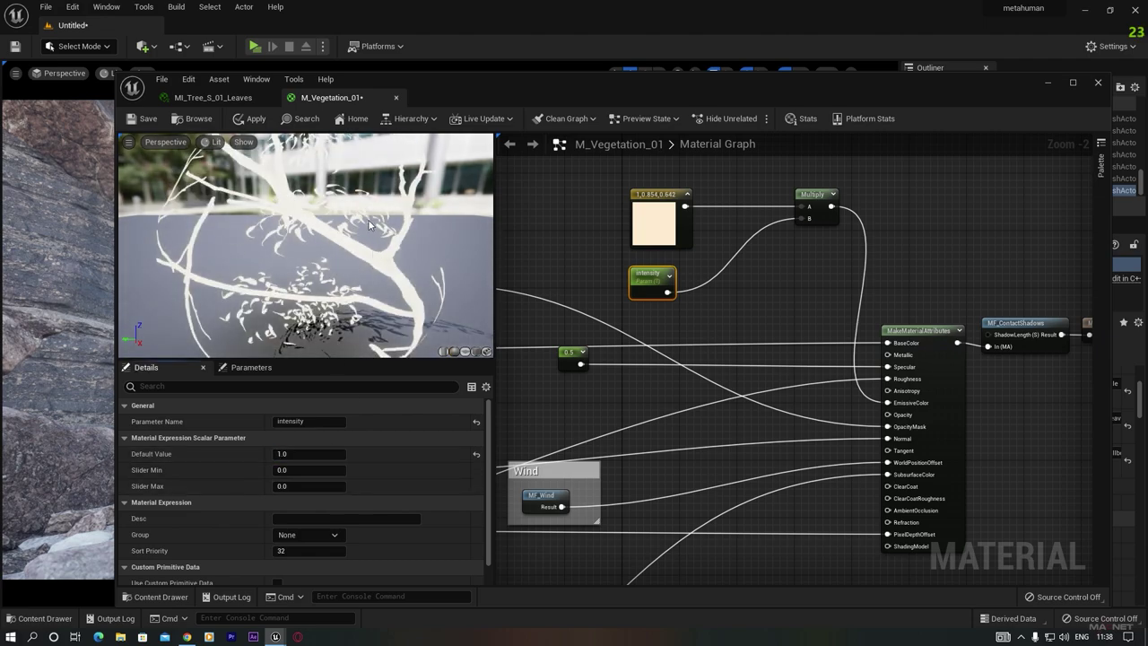
left_click(309, 453)
type("10")
left_click(400, 438)
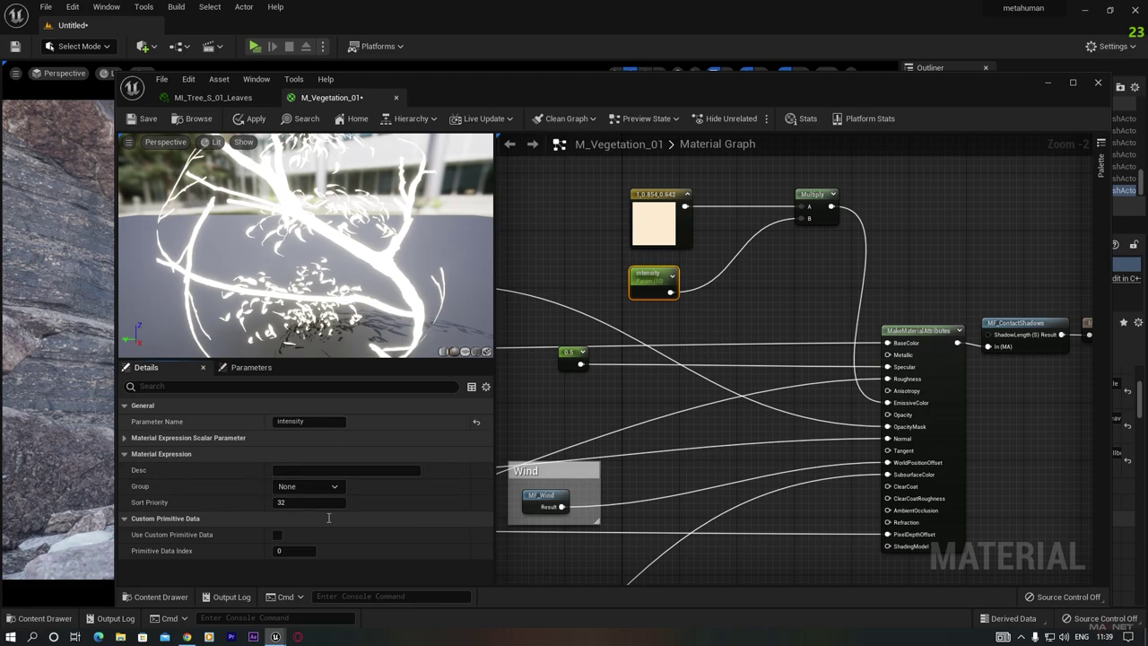
left_click(126, 439)
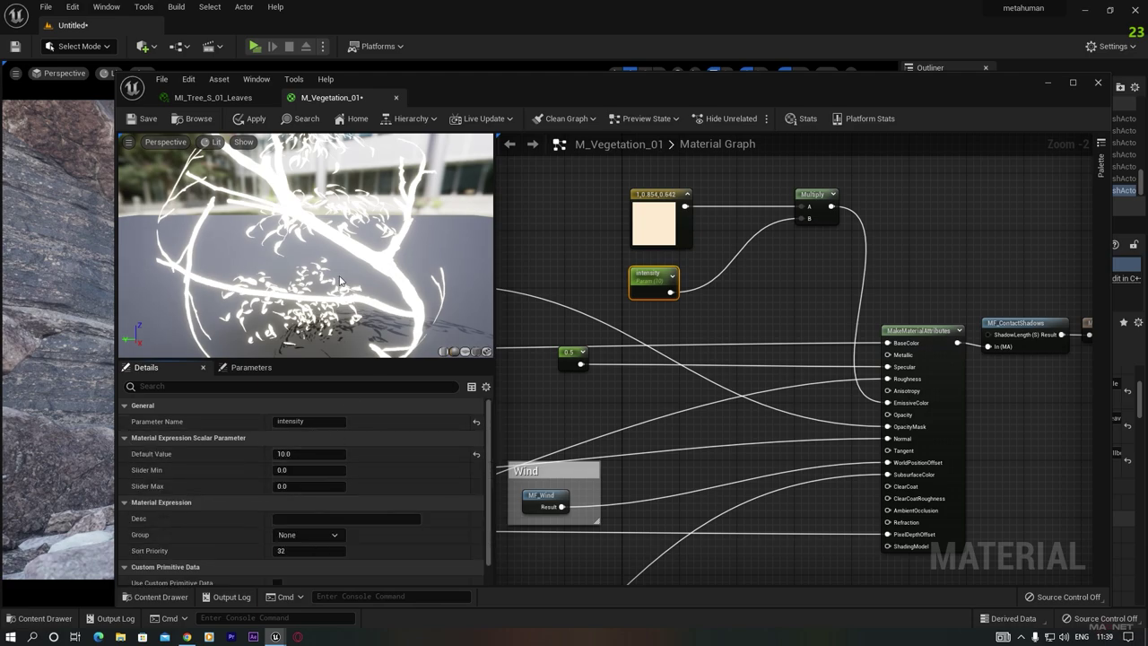
Set the intensity parameter's default value to 0.5, then apply and save the M_Vegetation_01 material
left_click(337, 455)
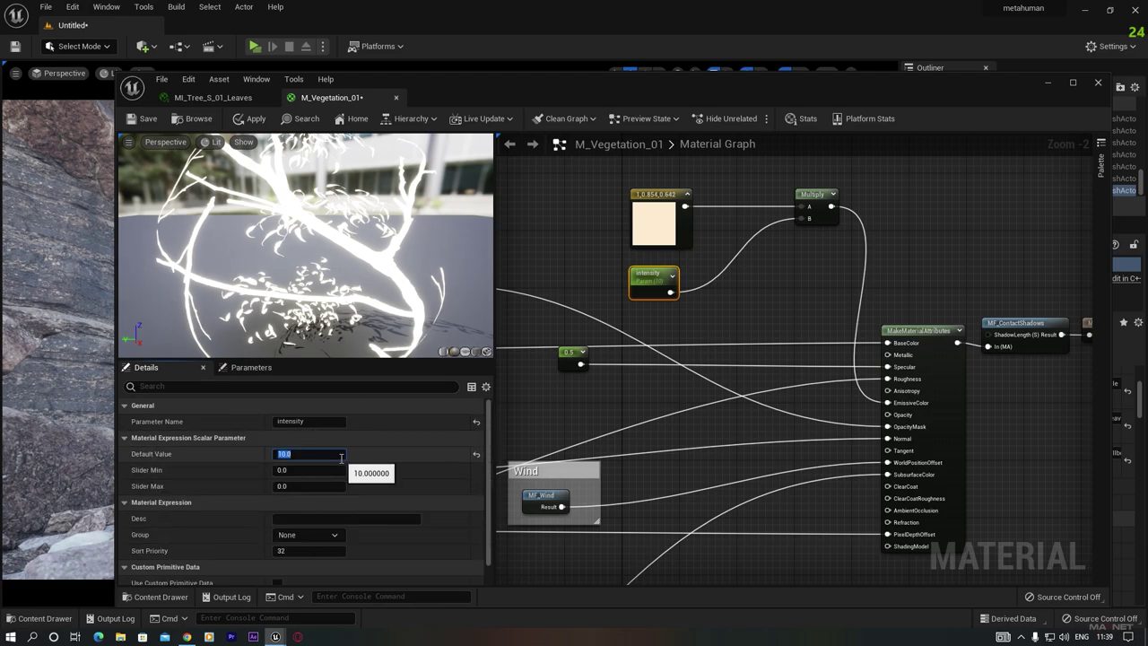
type("0.5")
key("Return")
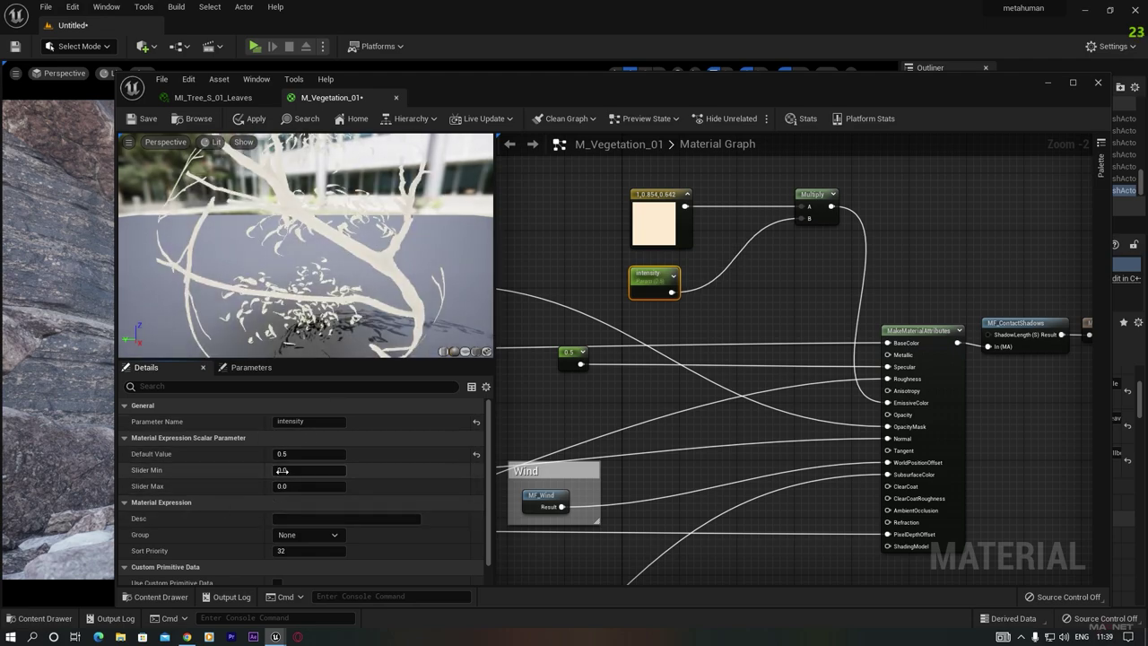
left_click(256, 119)
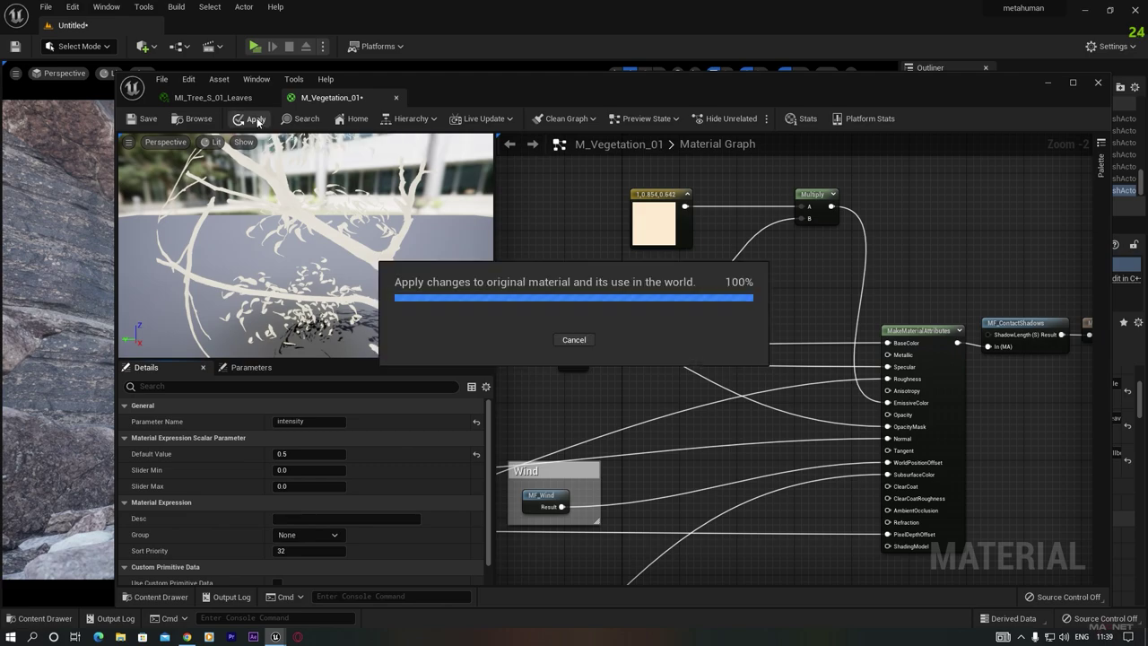
left_click(144, 119)
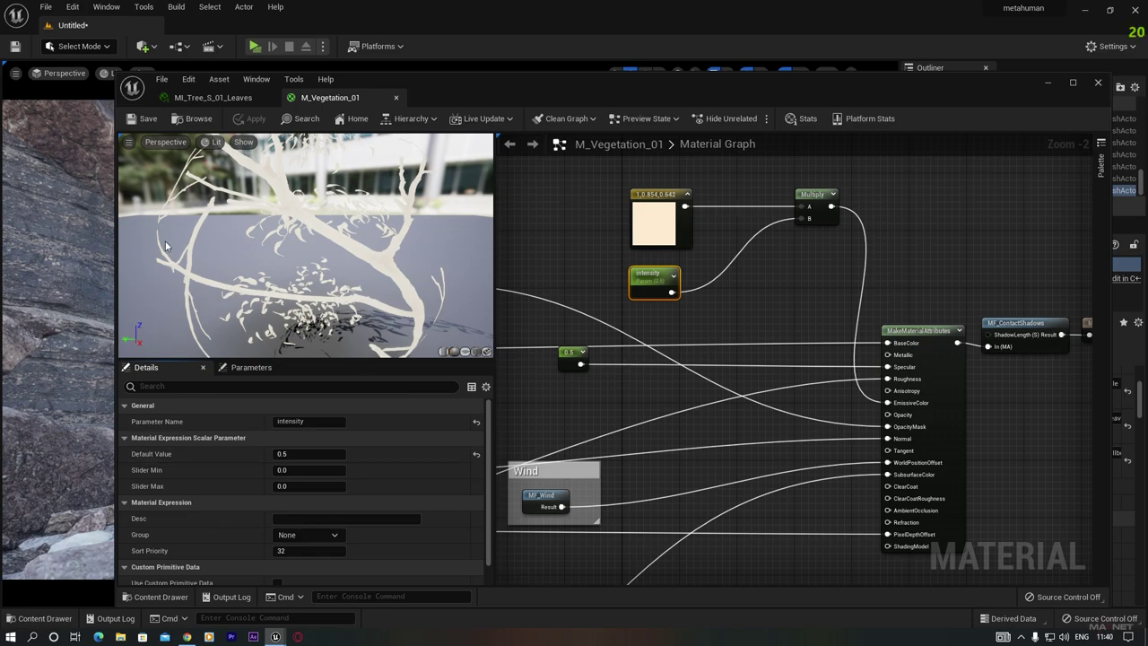
Close the material editor and inspect the glowing tree on its rock within the cave scene
left_click(1098, 83)
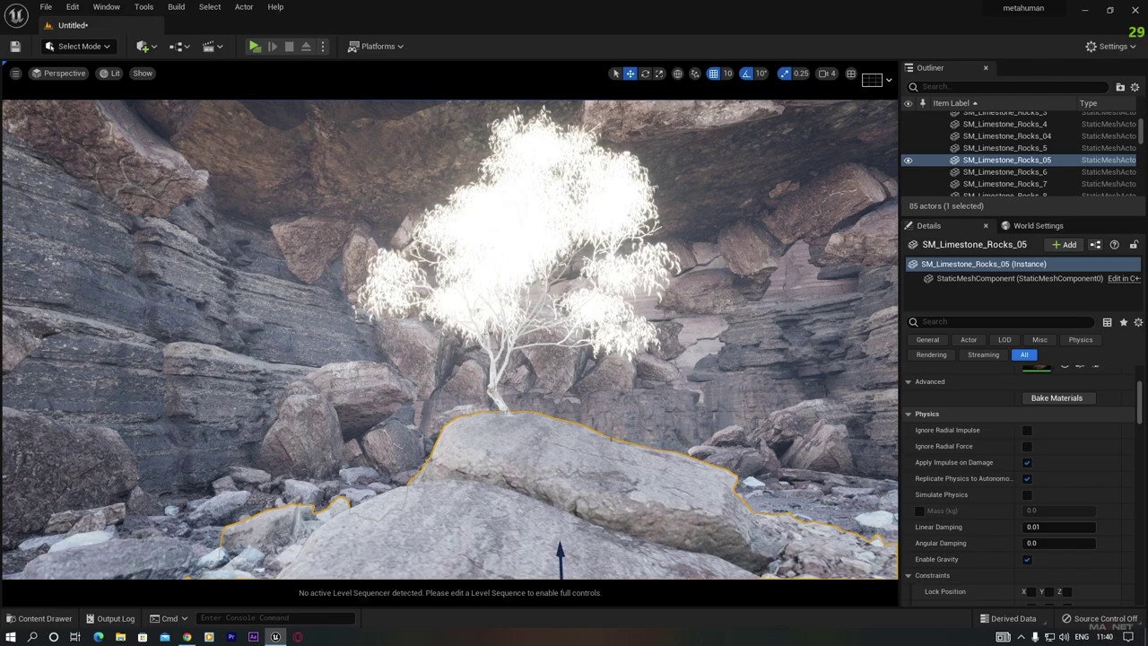
key("f")
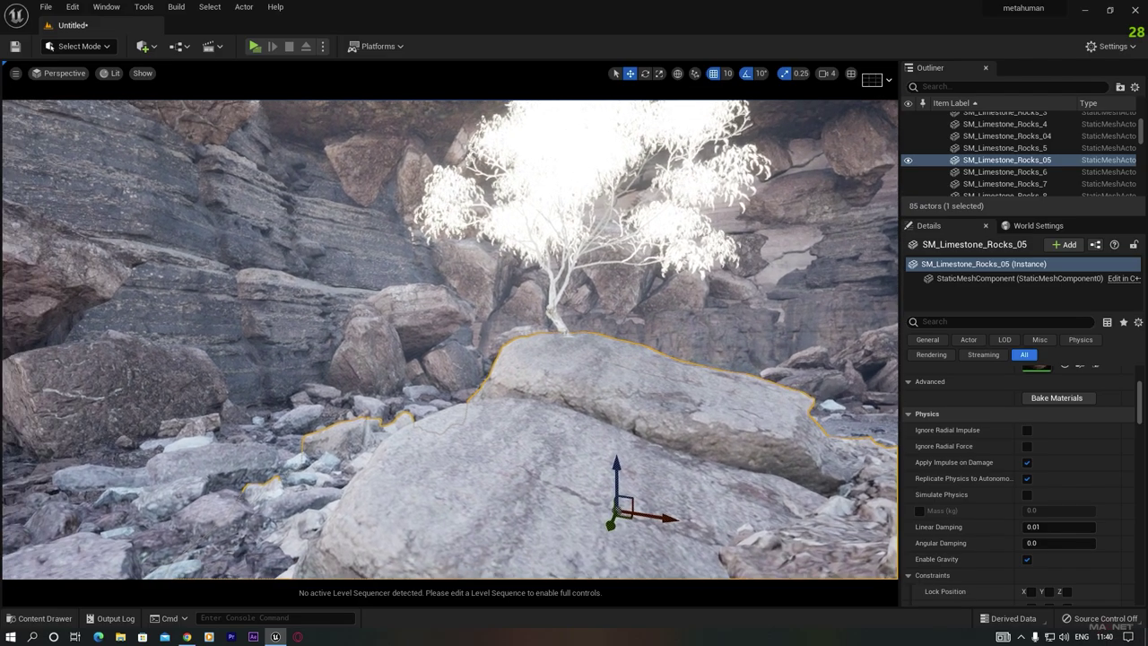
right_click_drag(449, 339, 475, 314)
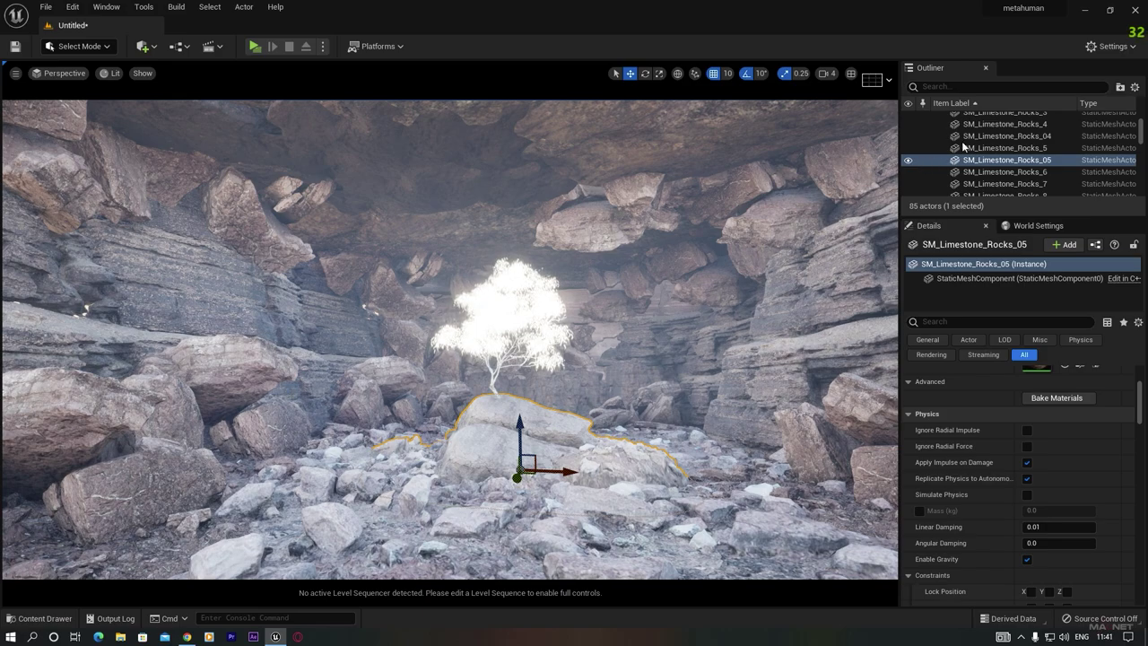
Delete the DirectionalLight3, SkyAtmosphere2 and SkyLight4 actors from the level
scroll(968, 135, "up", 3)
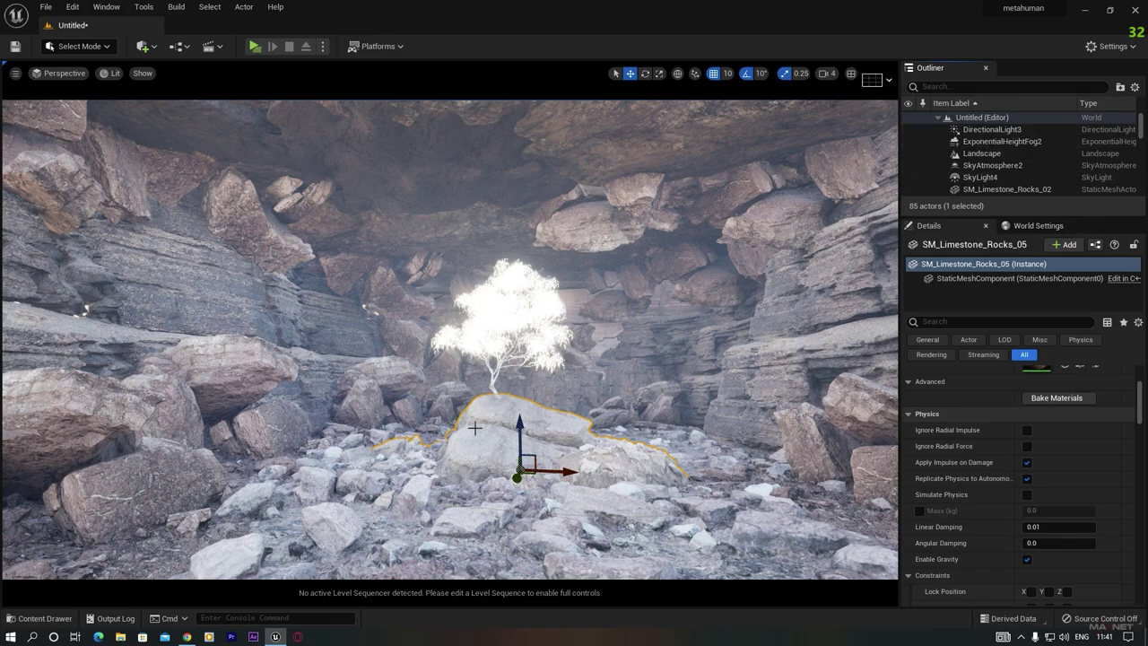
left_click(989, 131)
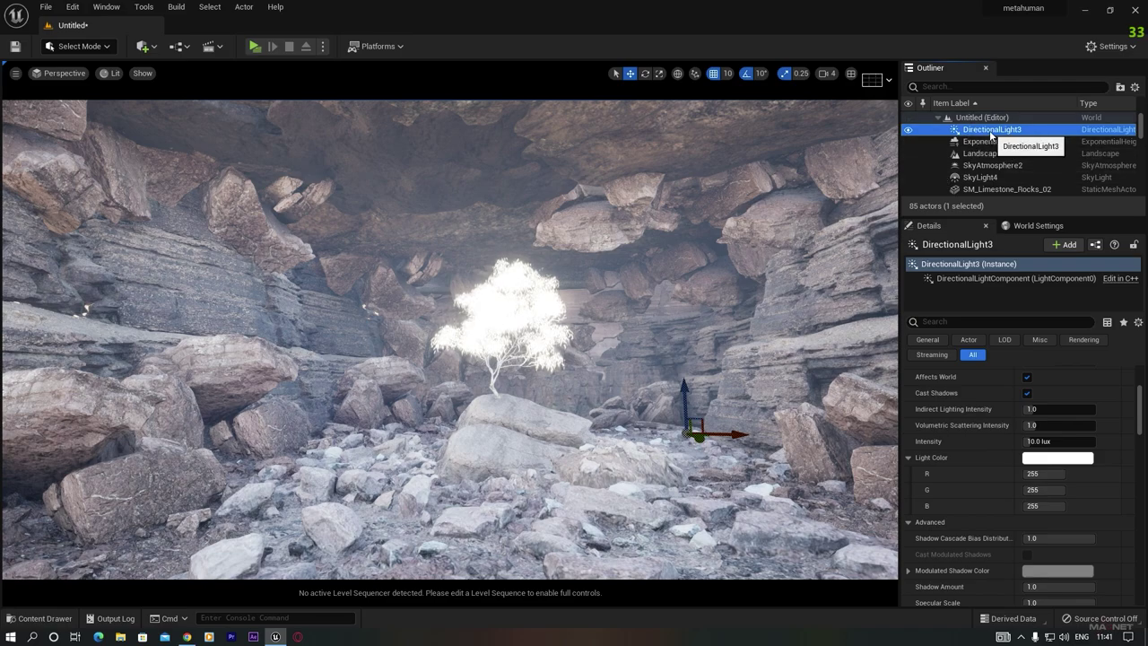
left_click(987, 166, "ctrl")
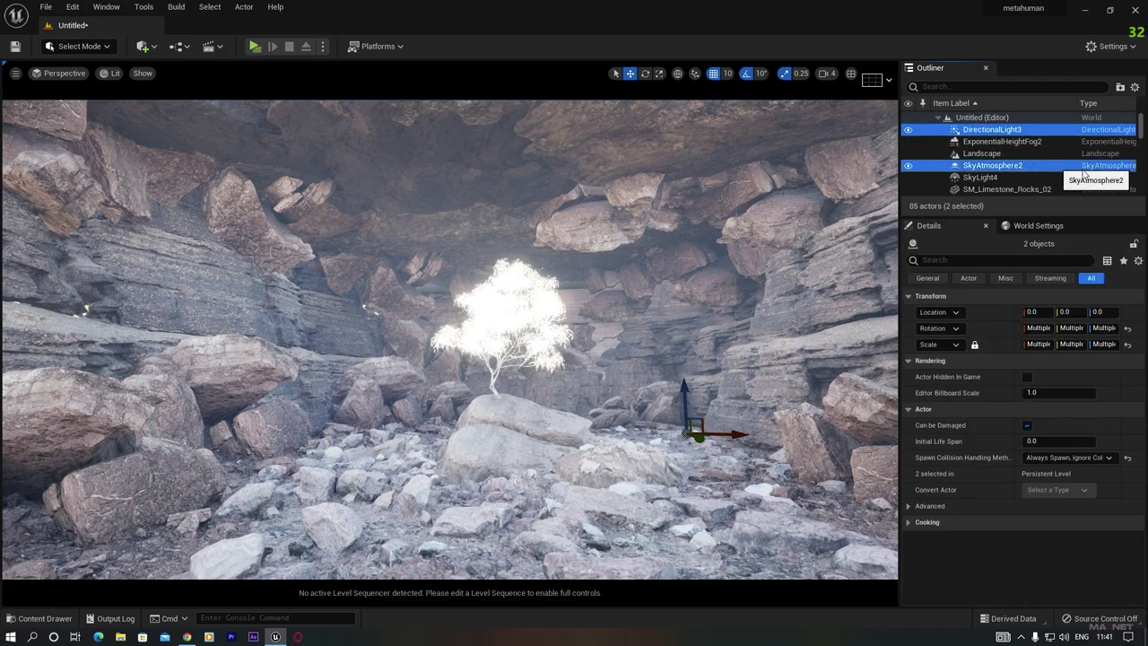
left_click(987, 178, "ctrl")
mouse_move(1141, 123)
left_mouse_down()
mouse_move(1139, 175)
mouse_move(1139, 114)
left_mouse_up()
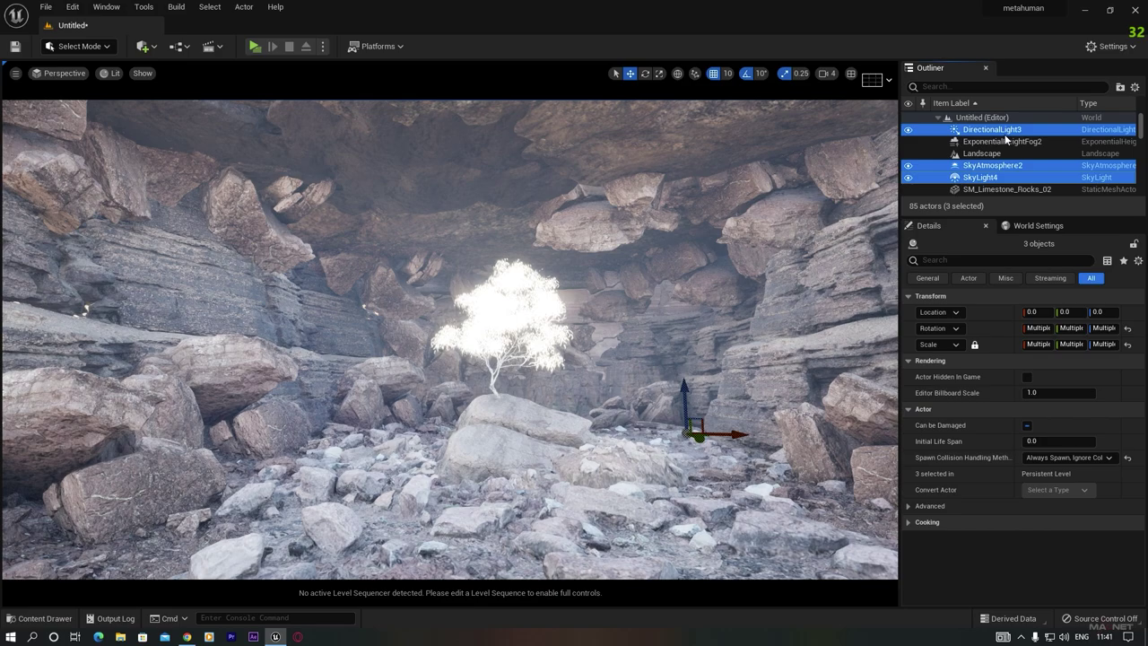
key("Delete")
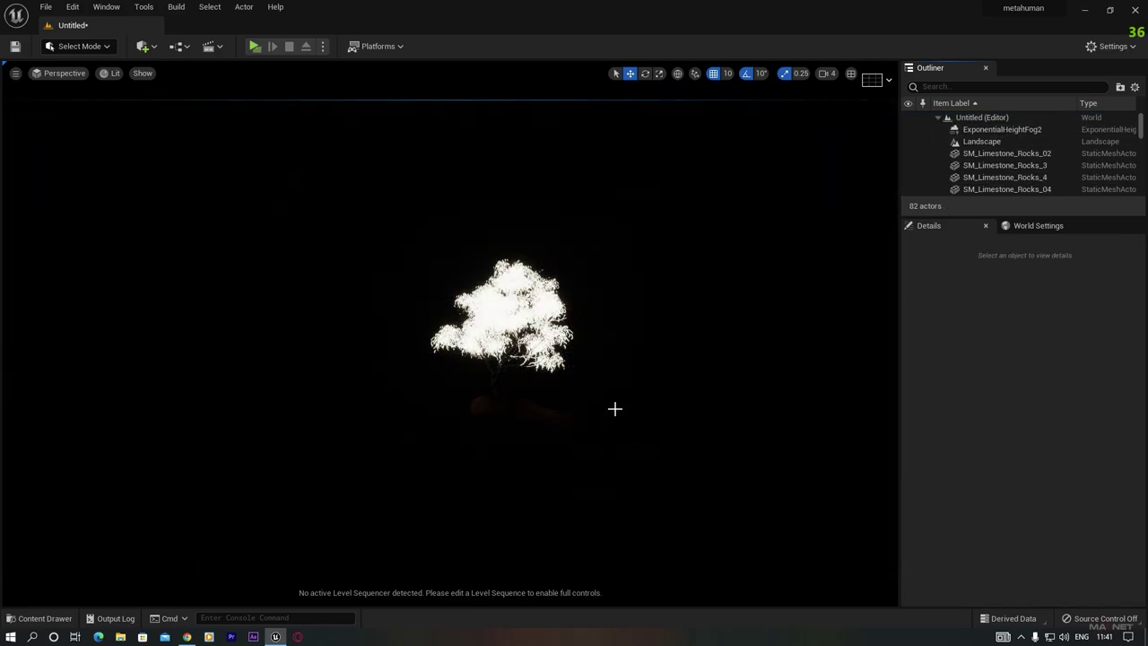
Add a PostProcessVolume to the darkened level near the tree
mouse_move(532, 407)
right_mouse_down()
mouse_move(457, 449)
mouse_move(522, 425)
right_mouse_up()
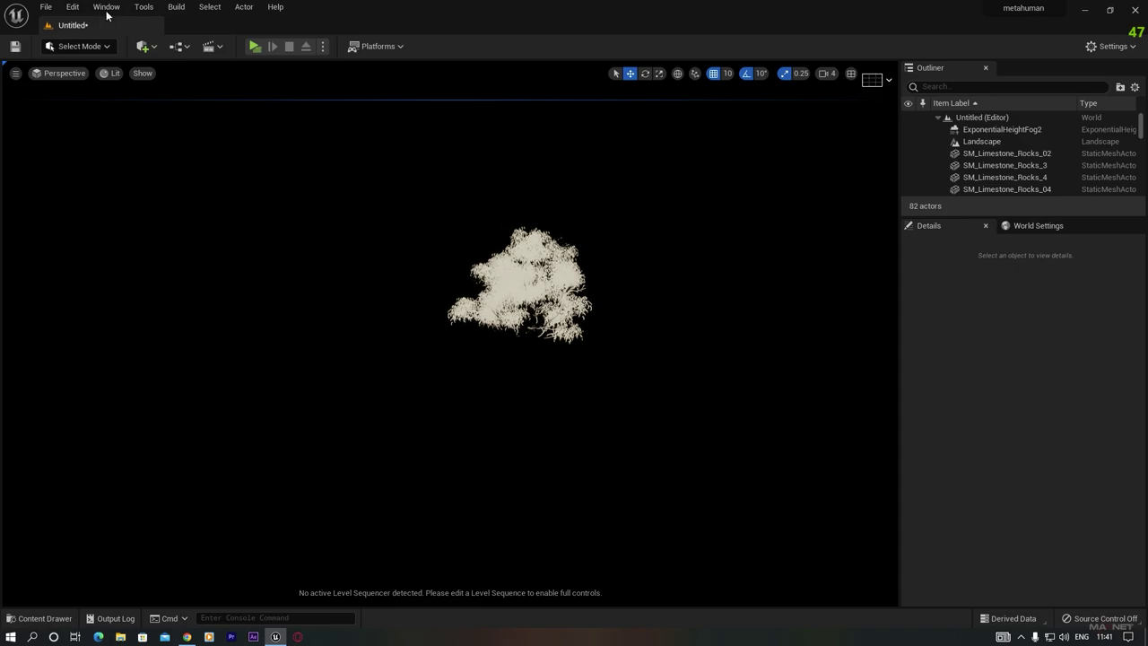
left_click(153, 50)
mouse_move(201, 201)
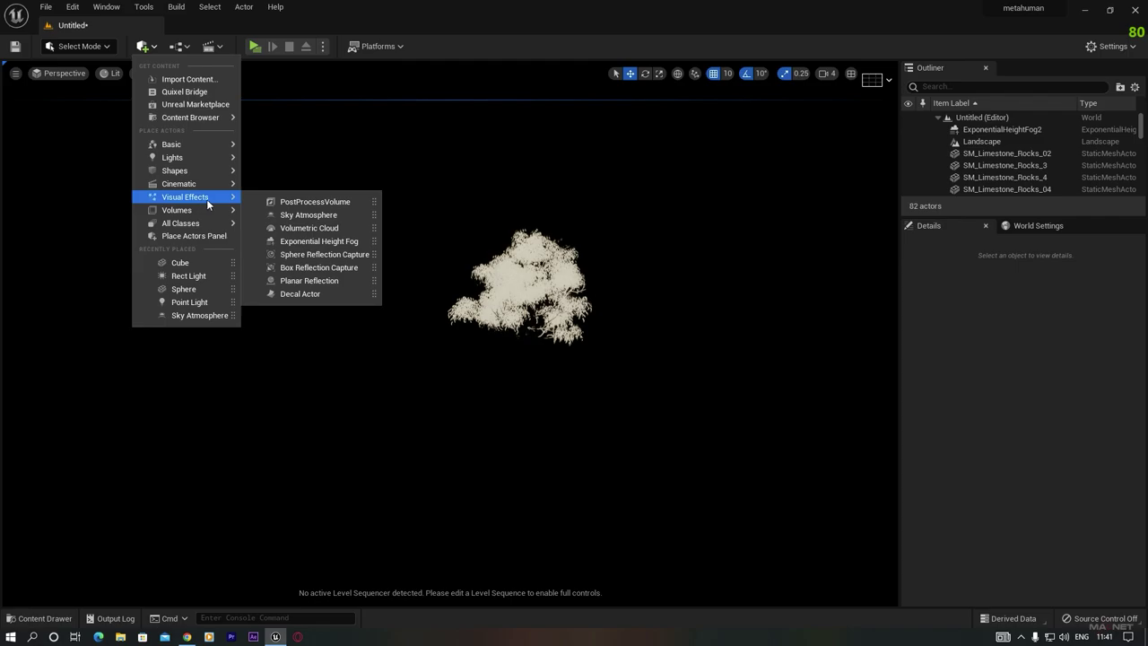
left_click(305, 202)
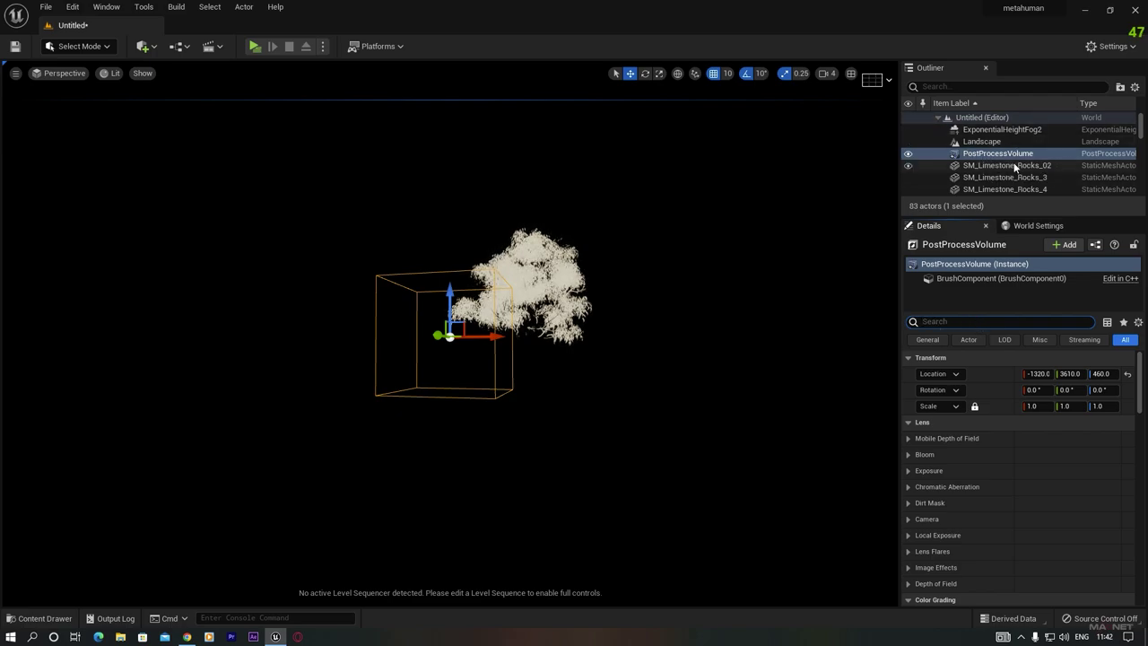
Enable Infinite Extent (Unbound) on the PostProcessVolume and filter its properties for exposure settings
left_click(949, 320)
type("unbou")
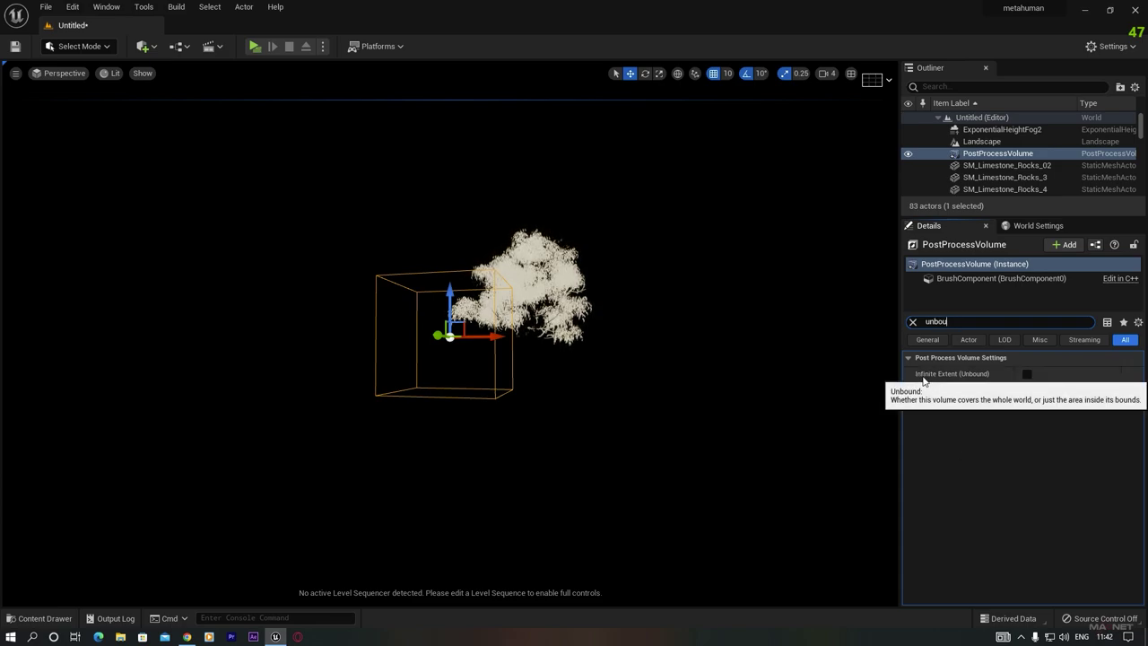
left_click(1025, 373)
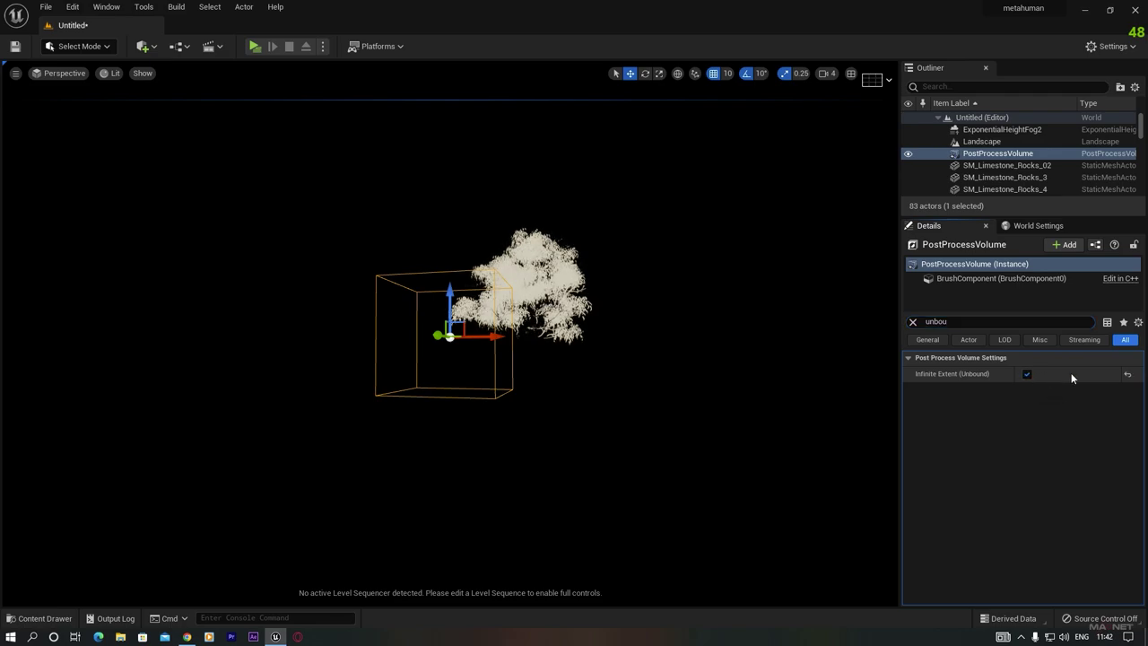
left_click(912, 322)
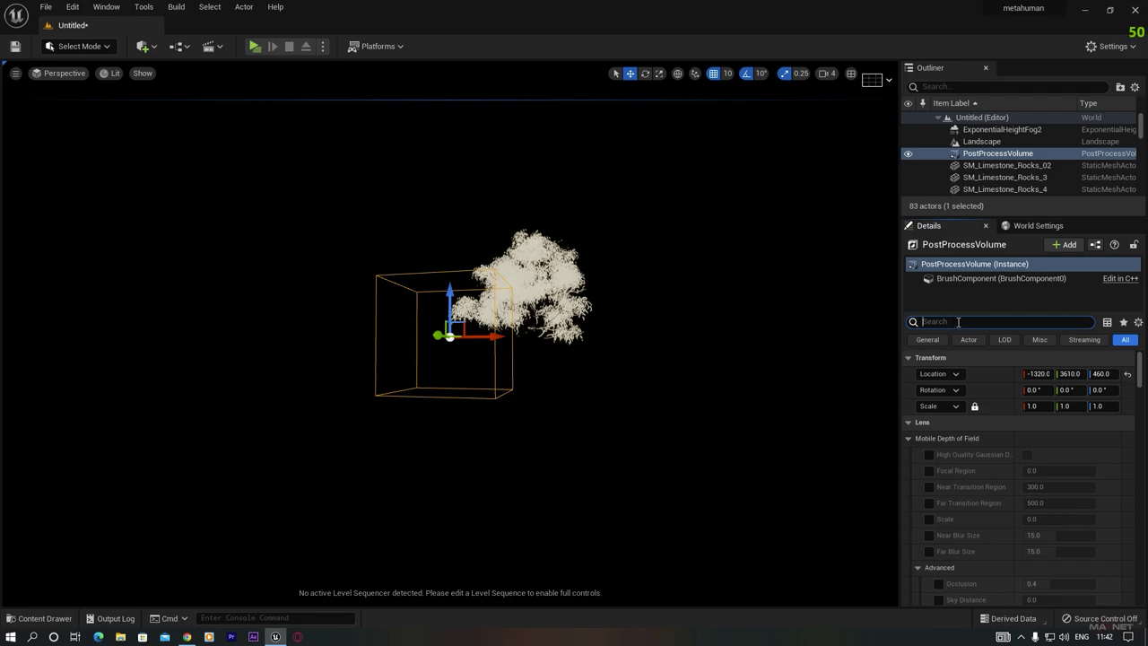
type("expo")
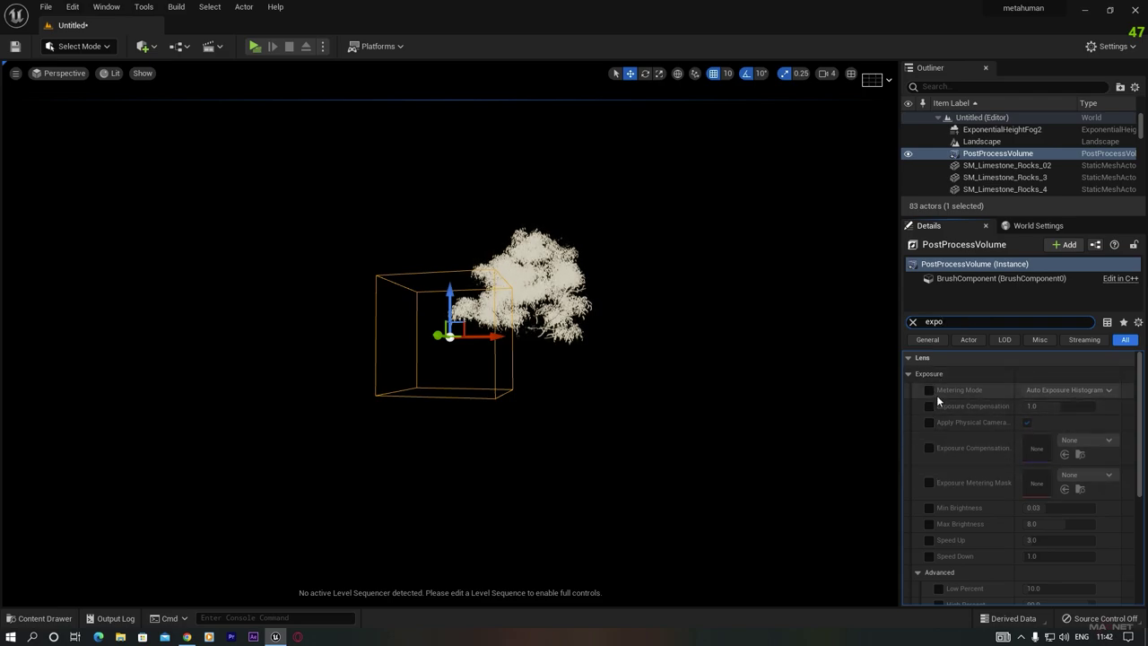
Try the Manual metering mode with an Exposure Compensation of about 8.68 on the PostProcessVolume
left_click(927, 390)
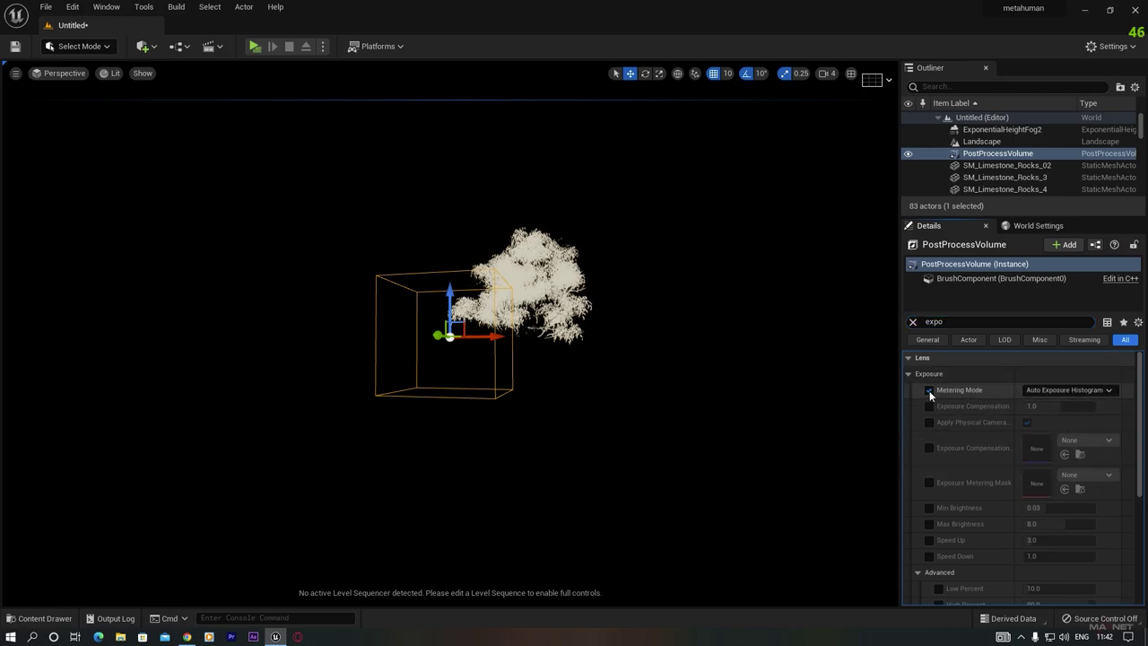
left_click(1069, 390)
left_click(1044, 423)
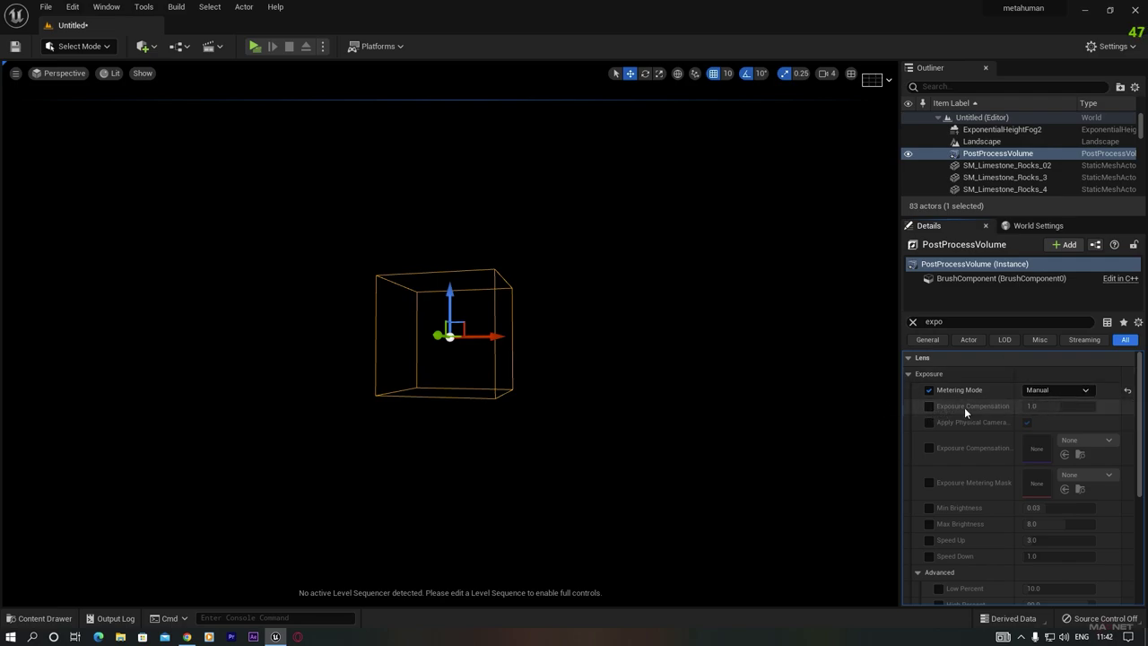
left_click(928, 406)
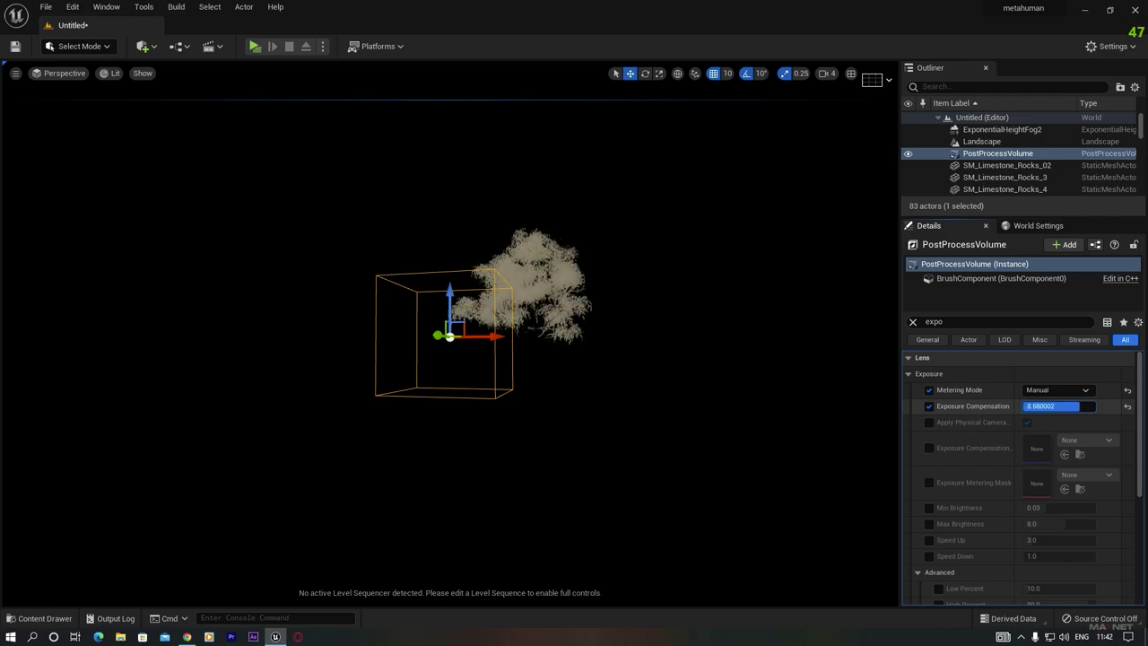
key("Return")
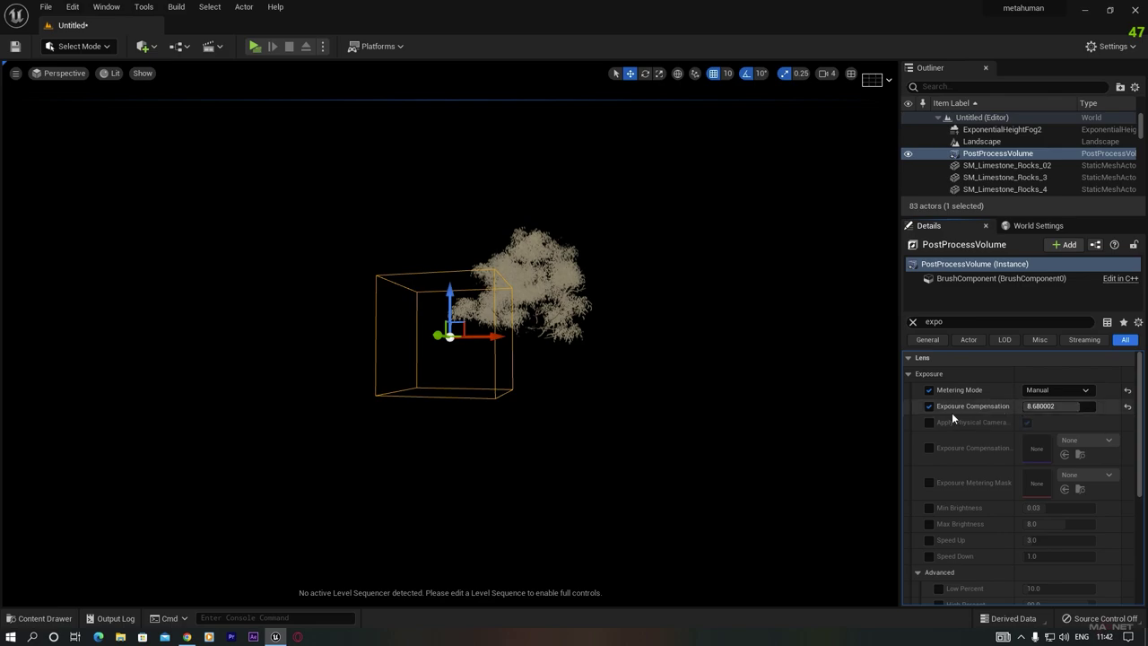
Reset the Metering Mode and Exposure Compensation to their defaults and disable both overrides
left_click(1127, 408)
left_click(1128, 391)
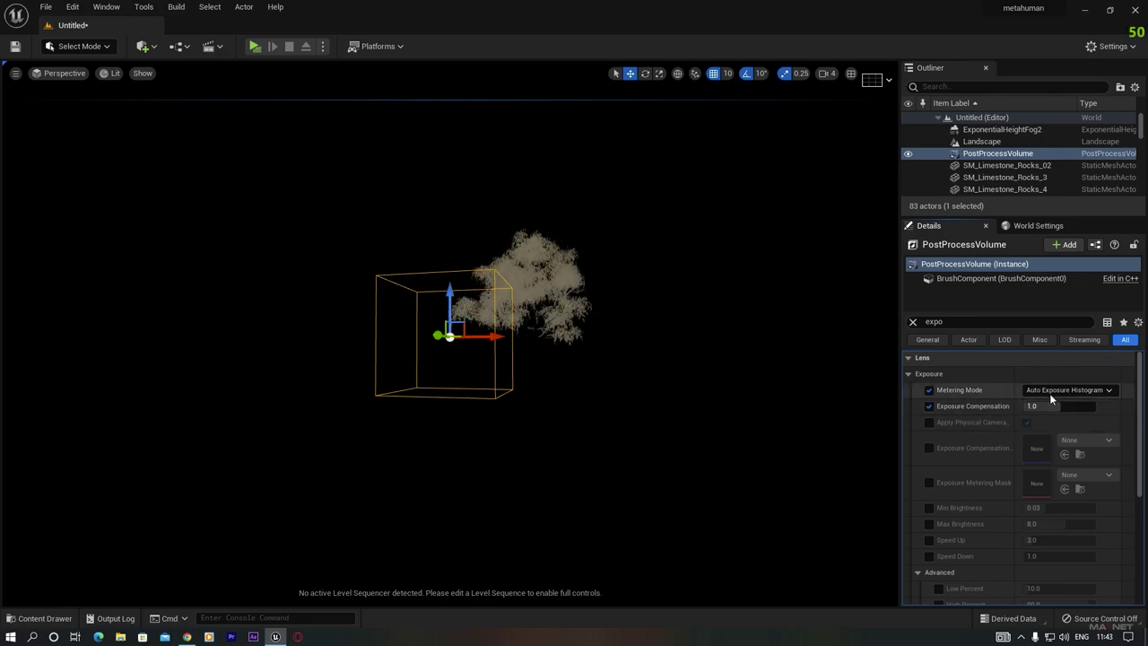
left_click(929, 390)
left_click(929, 407)
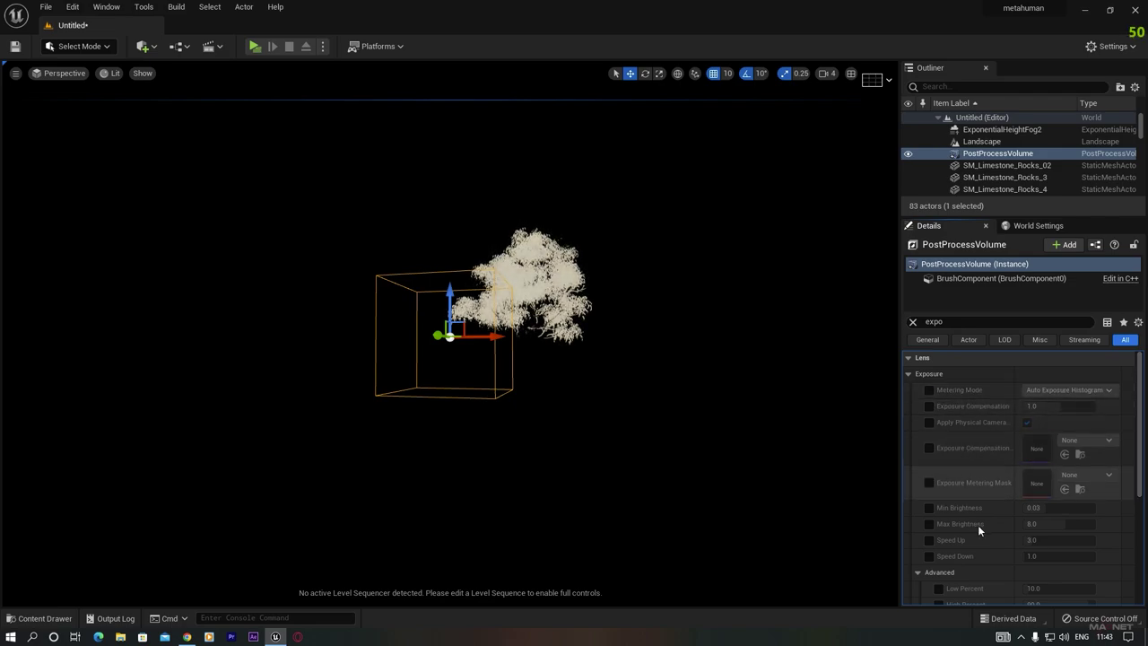
Enable the exposure's Min Brightness and Max Brightness overrides and set both to 1.0
left_click(928, 523)
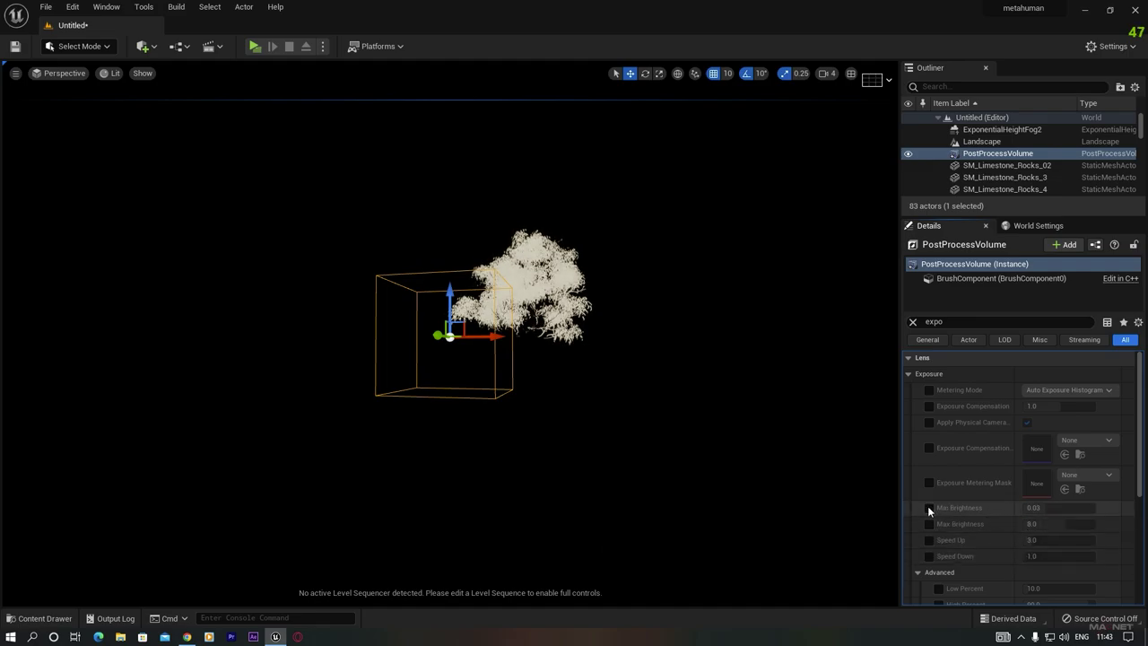
left_click(928, 508)
left_click(929, 523)
left_click(1040, 509)
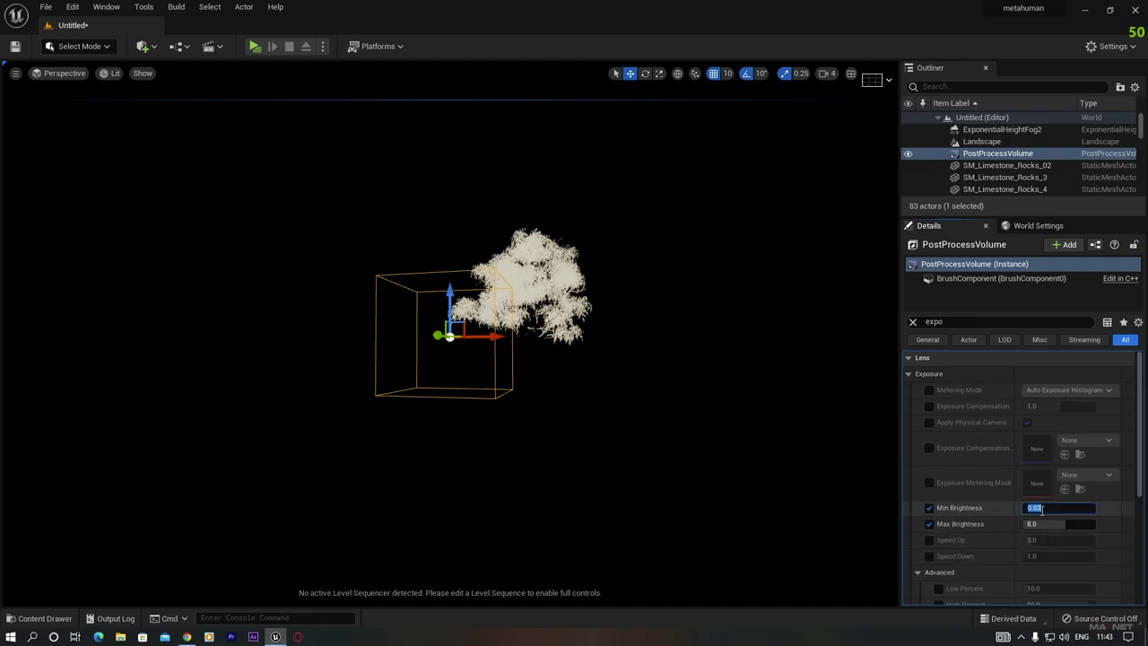
type("1")
left_click(1044, 524)
type("1")
key("Return")
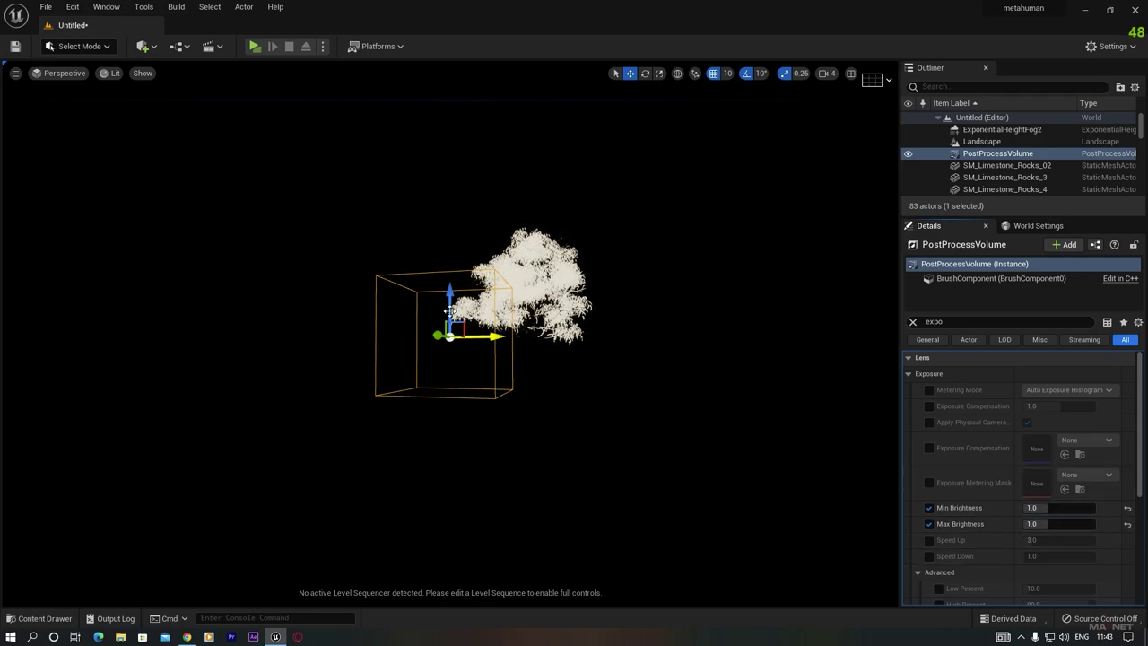
Add a point light and move it along Y to about 2480, next to the tree trunk
left_click(151, 50)
mouse_move(176, 159)
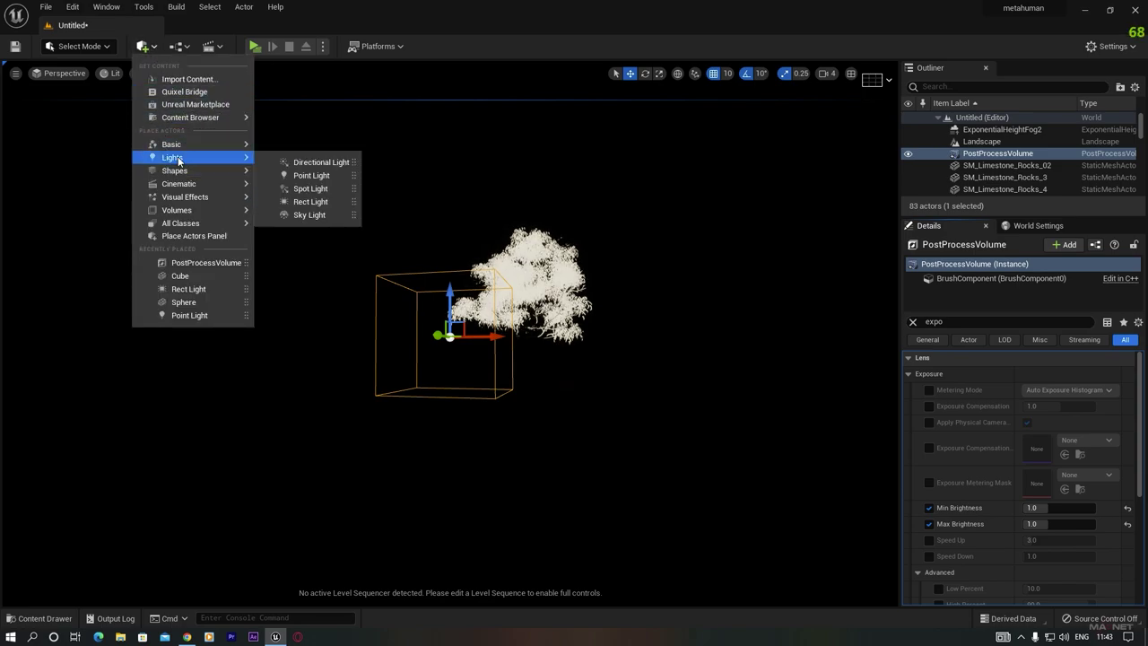
left_click(332, 183)
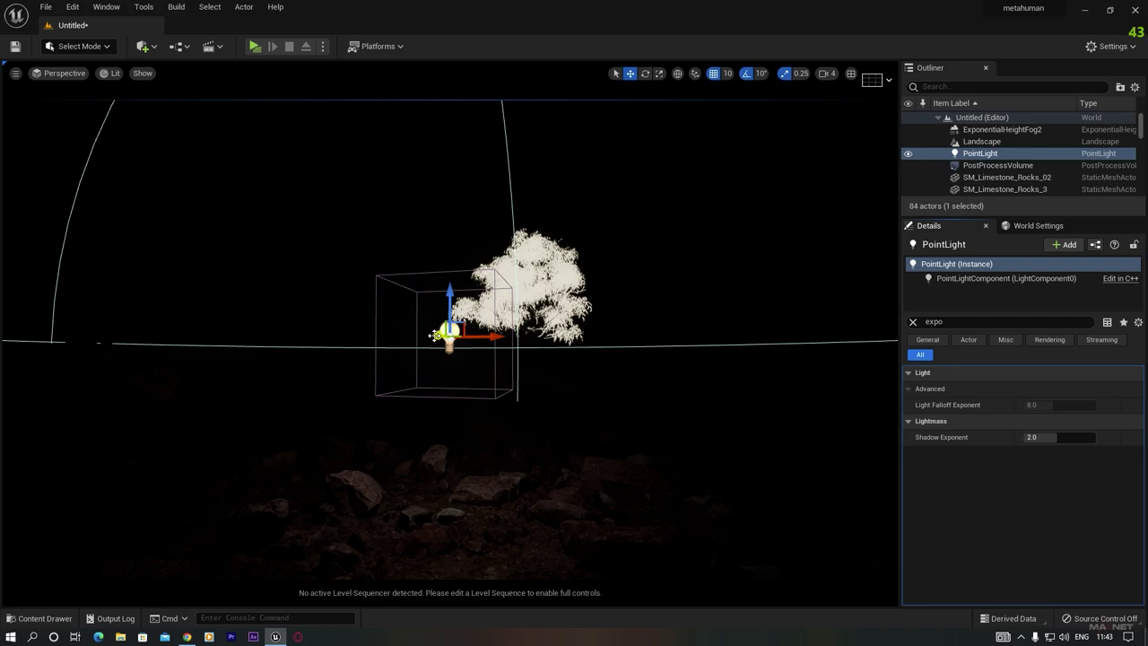
left_click_drag(434, 335, 517, 348)
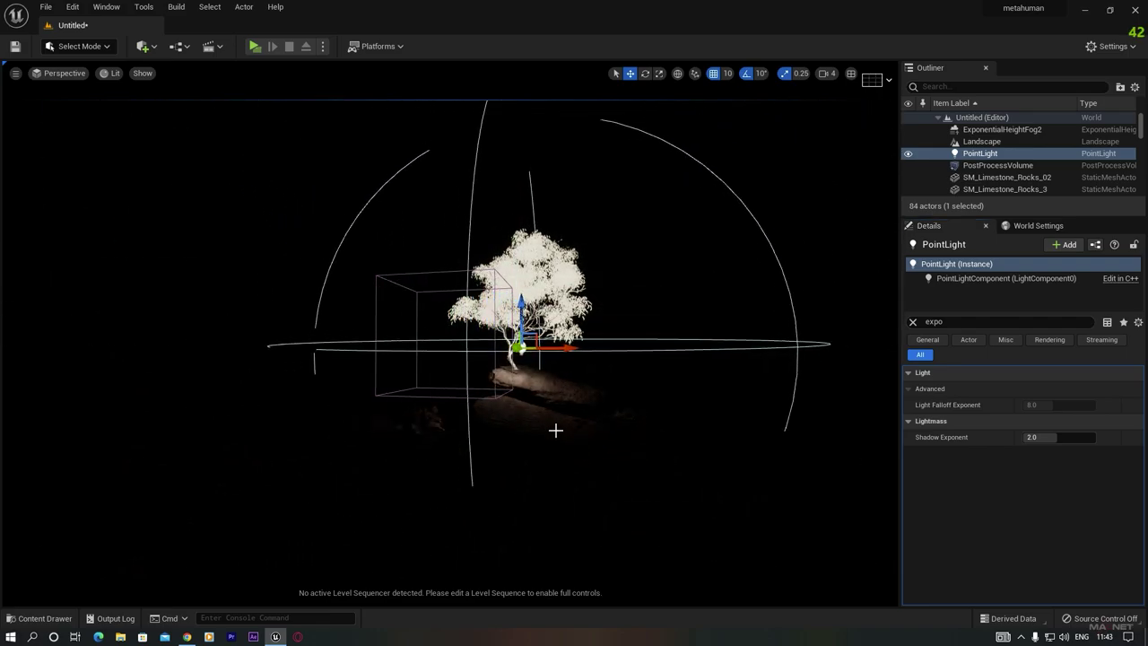
Snap SM_Tree_S_01 down onto the rock so that its trunk base sits in the surface
key("w")
right_click_drag(517, 400, 587, 402)
key("w")
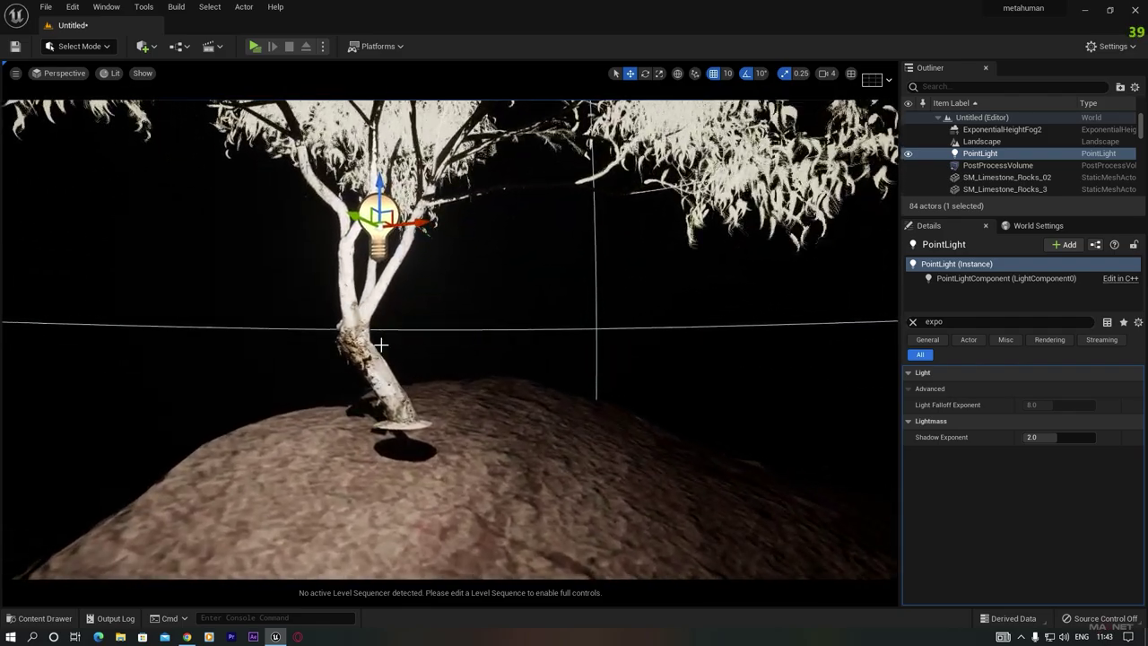
left_click(397, 394)
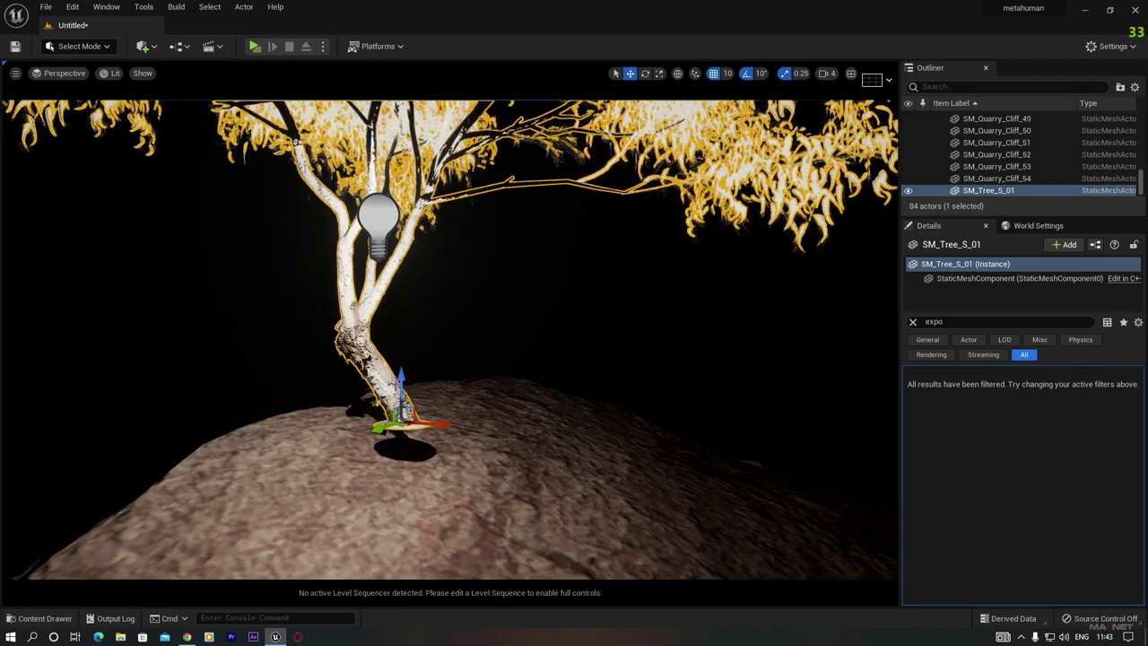
key("End")
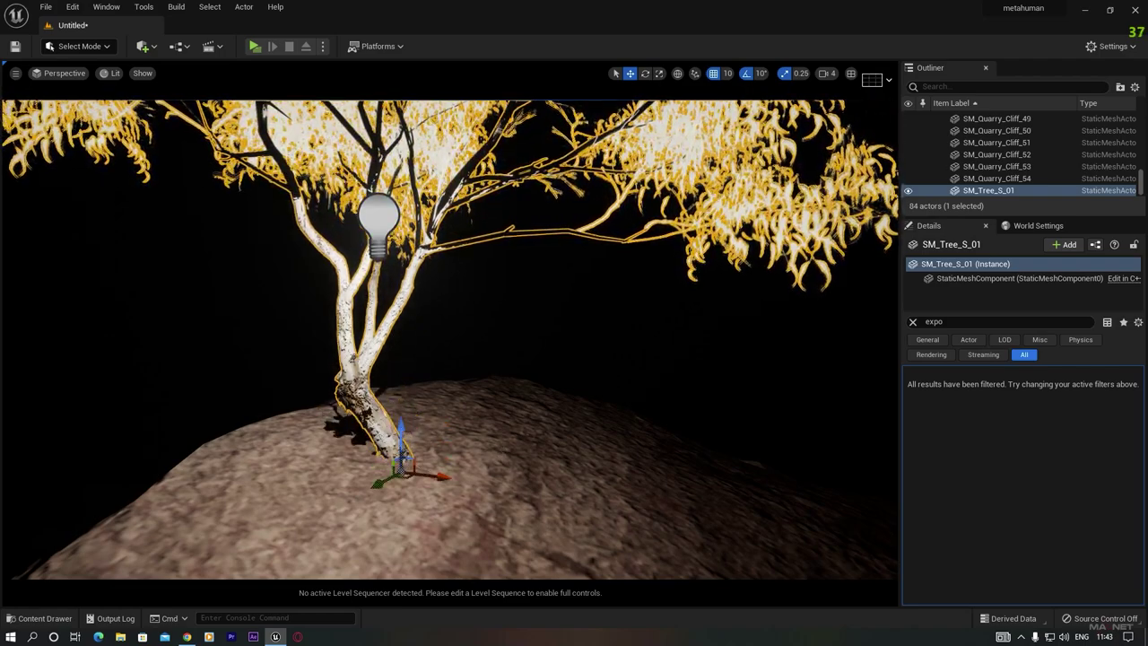
Raise the point light into the middle of the tree's leaves, to a Z location of about 700
key("f")
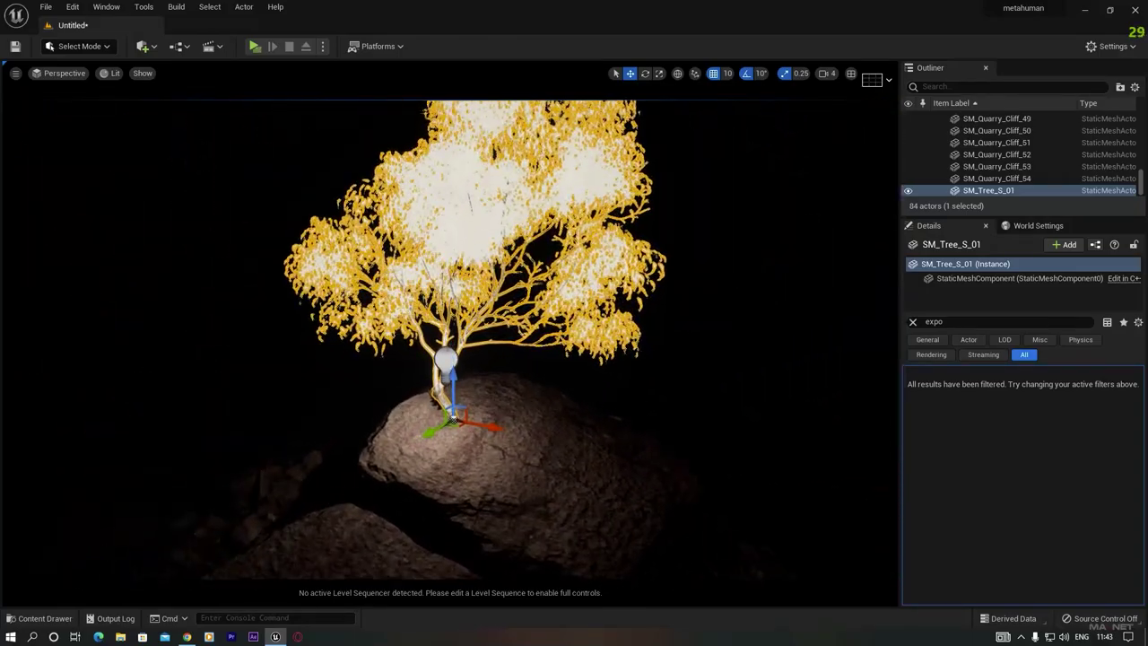
left_click(446, 358)
left_click_drag(445, 315, 449, 146)
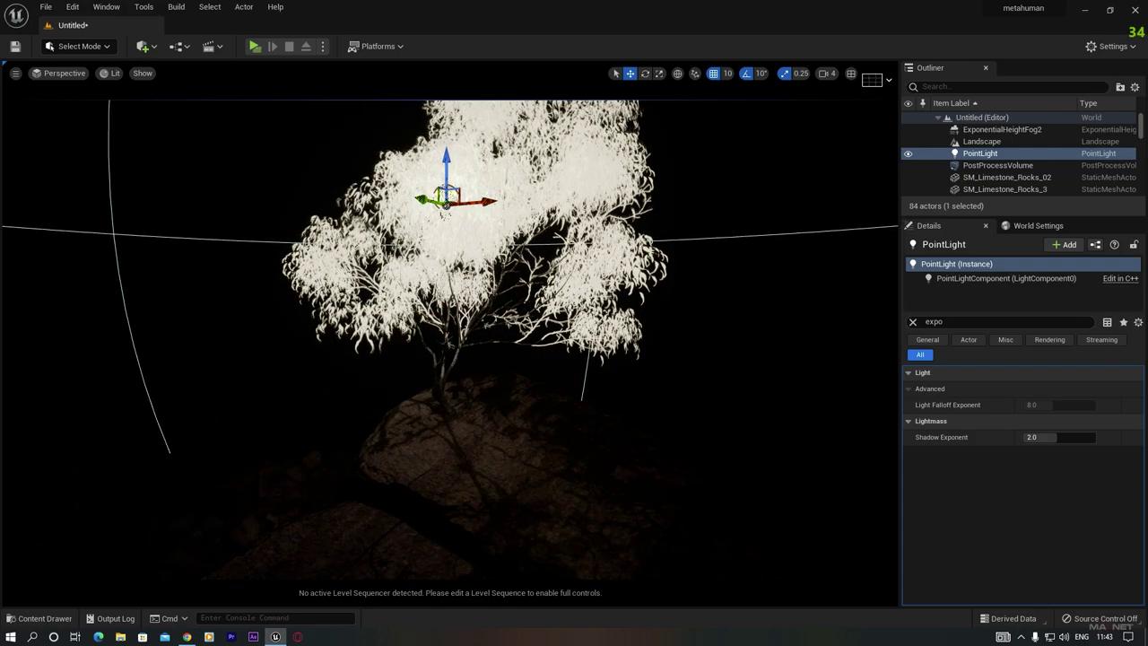
key("s")
right_click_drag(469, 358, 515, 255)
key("q")
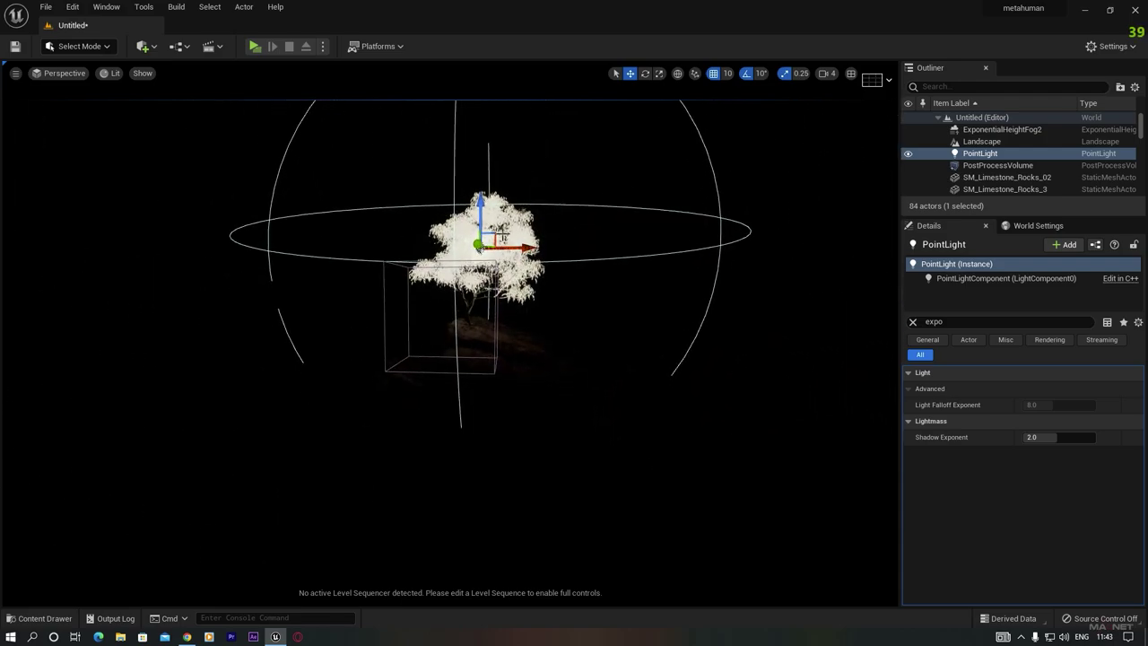
Clear the property filter for the point light and set its Source Radius to about 1.25 and Soft Source Radius to about 1.24
left_click(978, 154)
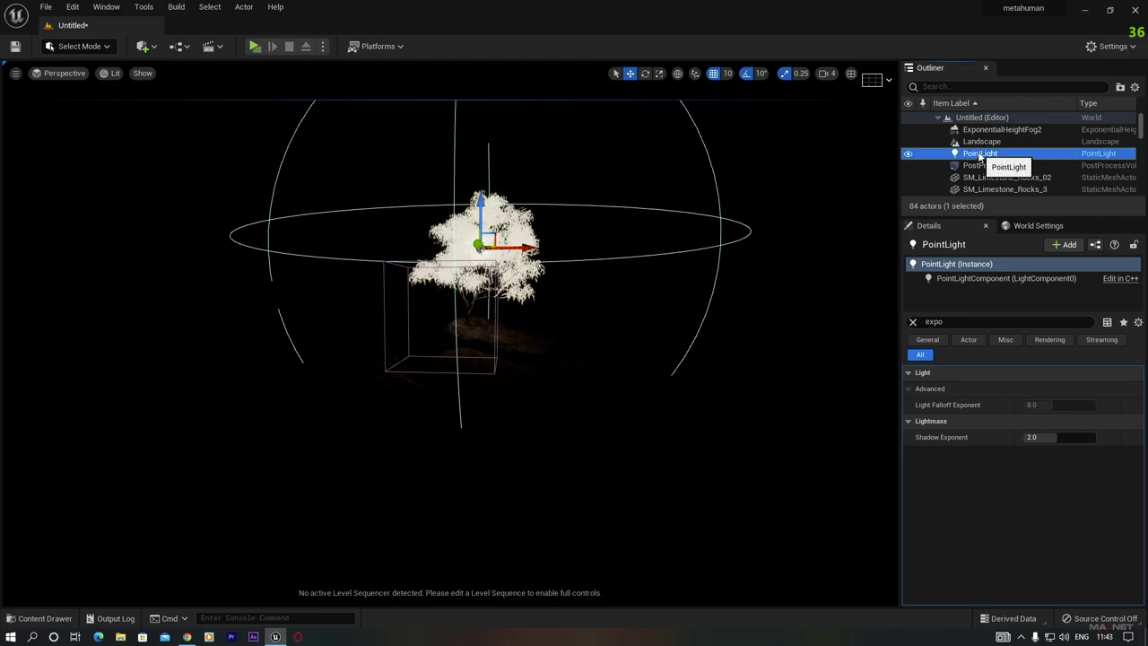
left_click(913, 322)
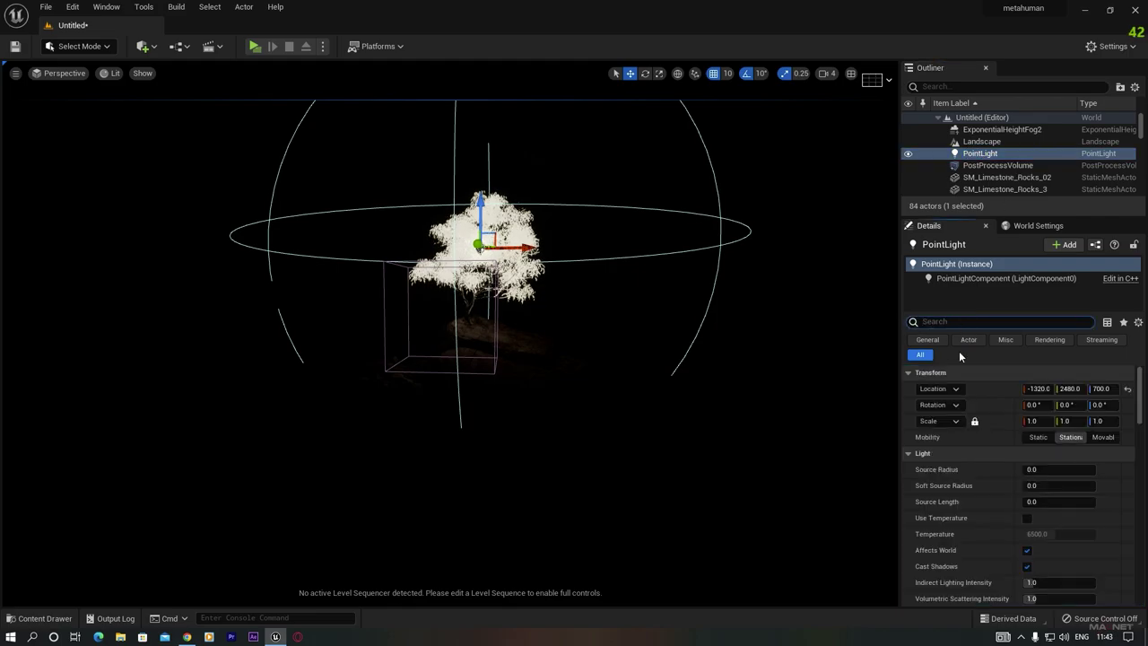
left_click(981, 159)
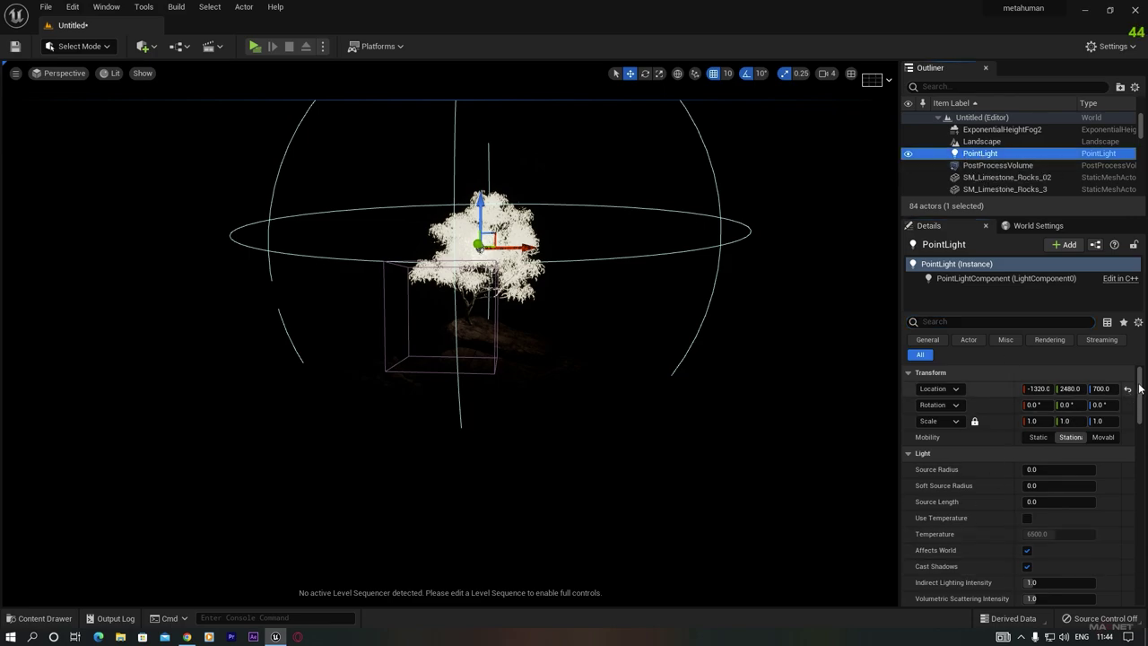
scroll(1140, 395, "down", 3)
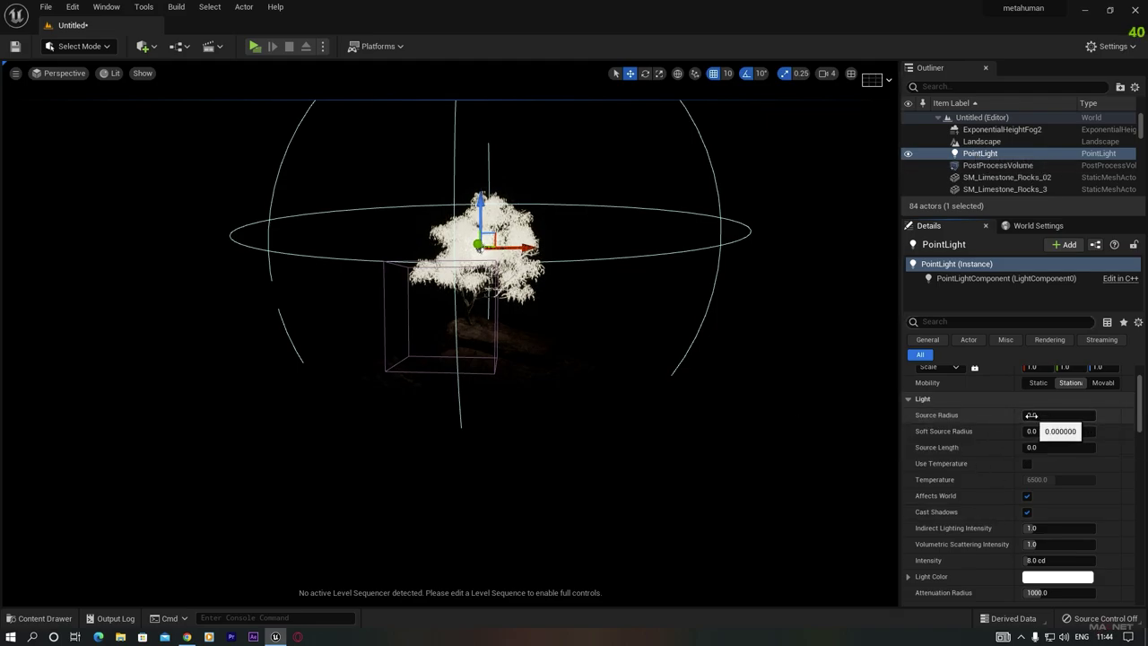
left_click_drag(1058, 415, 1076, 414)
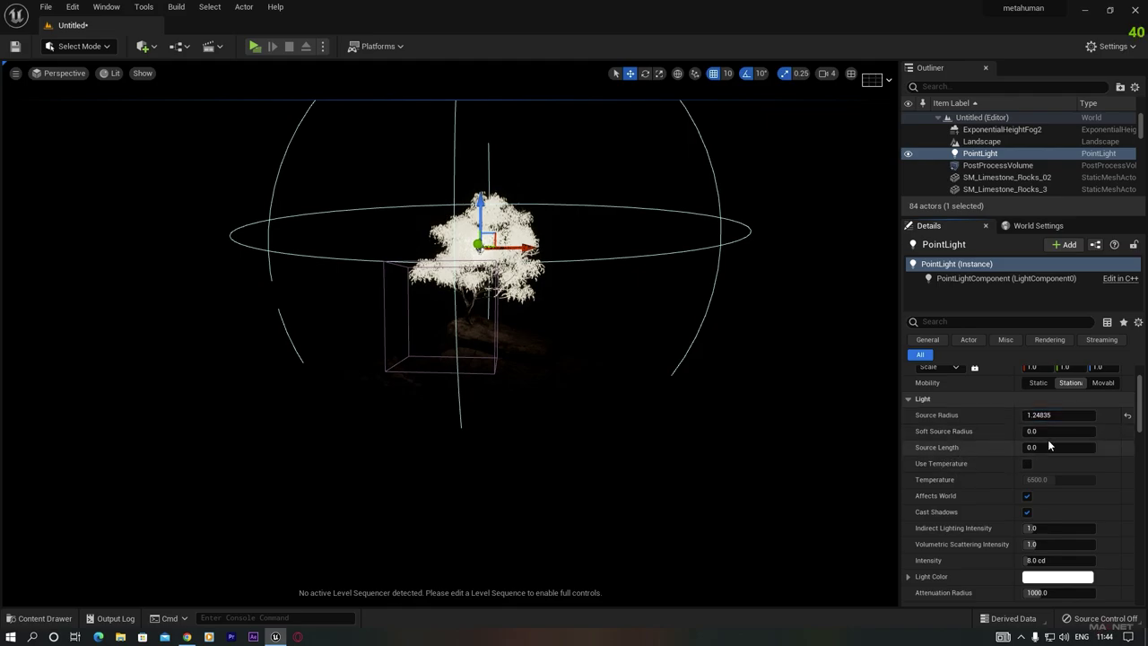
left_click_drag(1058, 431, 1075, 430)
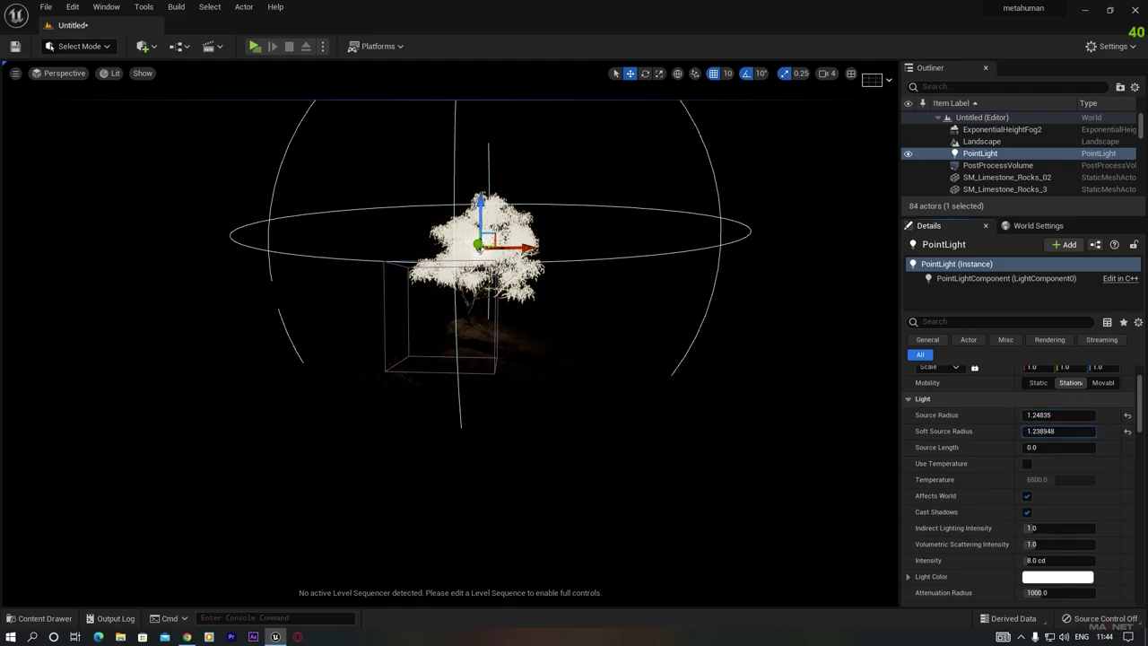
Brighten the point light with Intensity 200 cd, Indirect Lighting Intensity about 2.92 and Volumetric Scattering Intensity 4.0
left_click_drag(1141, 392, 1142, 408)
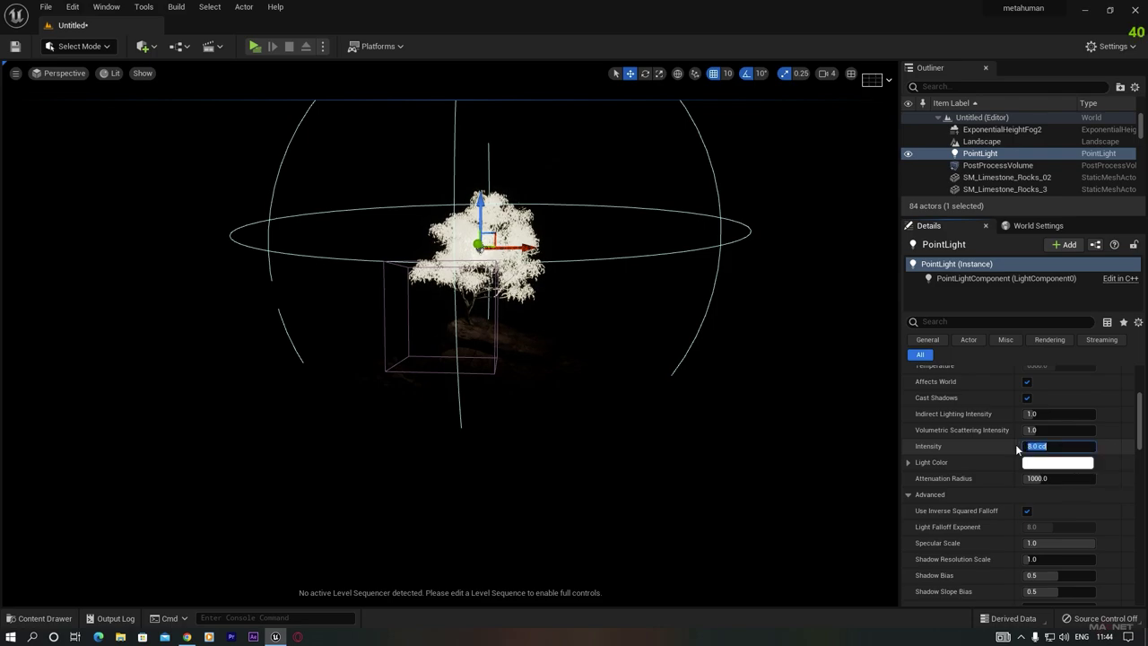
key("Return")
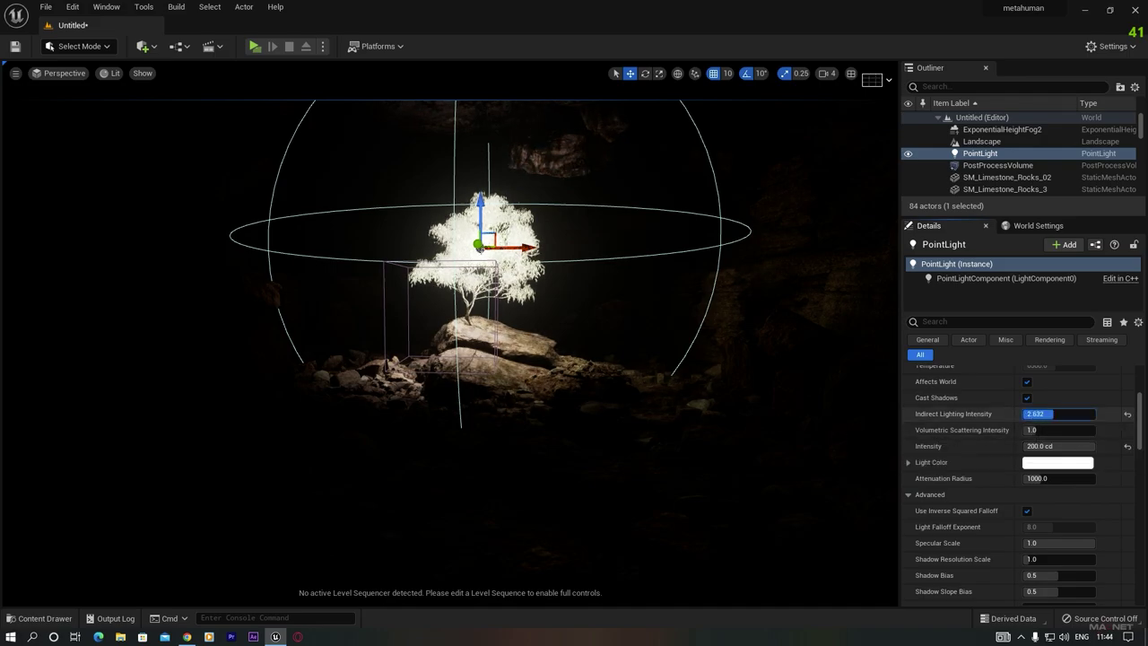
left_click_drag(1045, 413, 1072, 413)
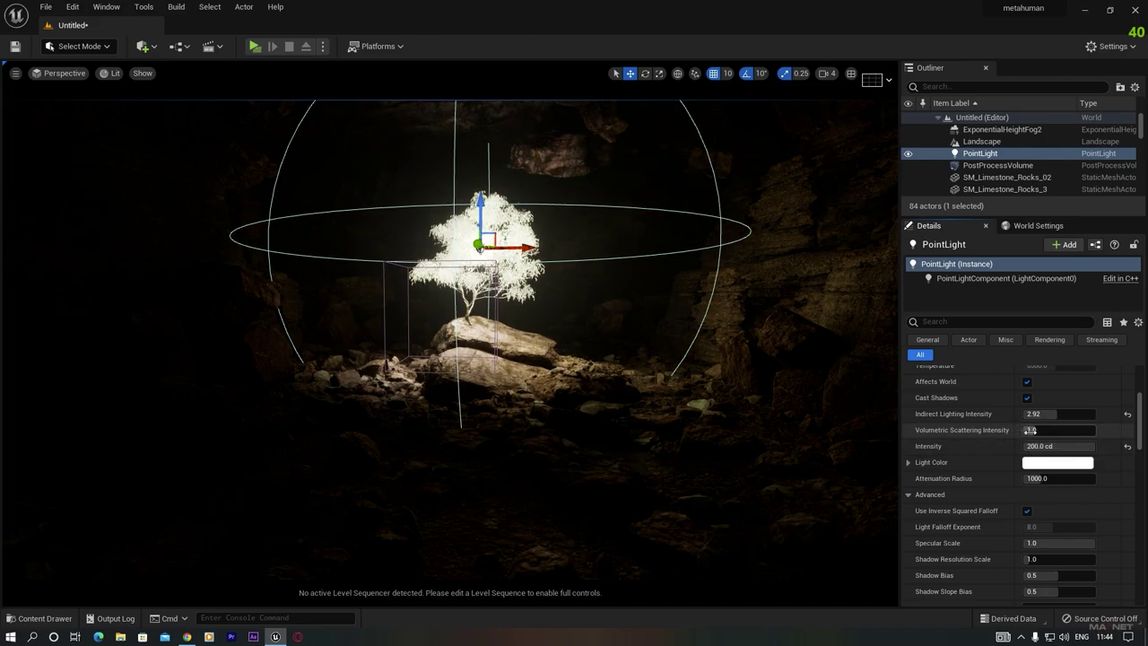
left_click_drag(1063, 430, 1090, 430)
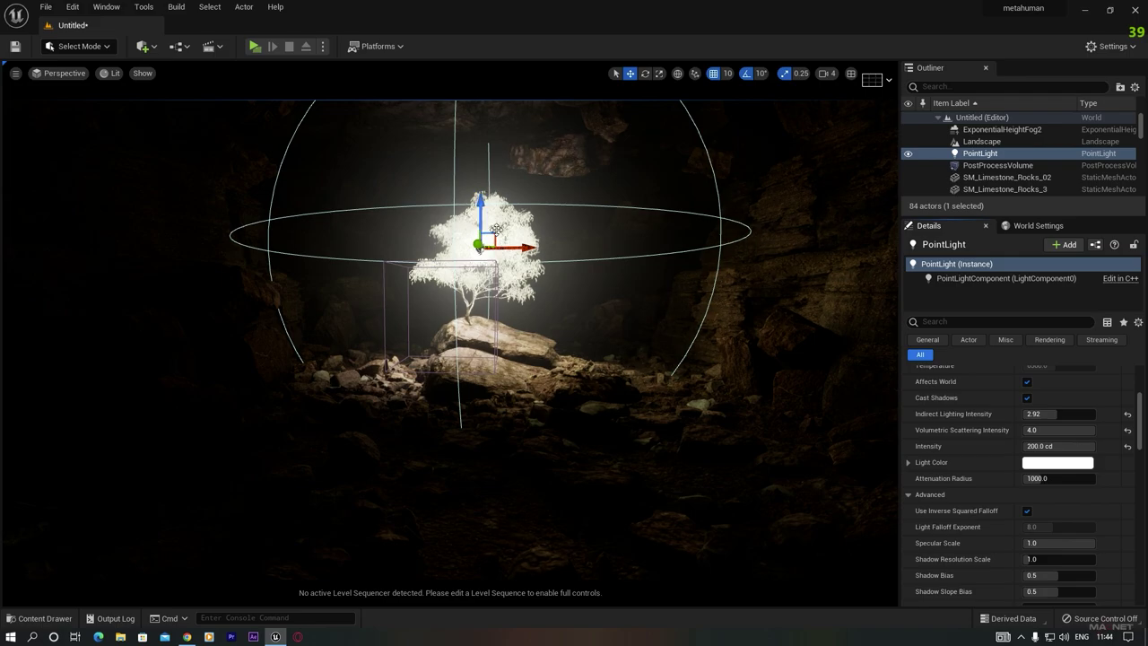
Set the point light's Volumetric Scattering Intensity to 10
left_click(1054, 430)
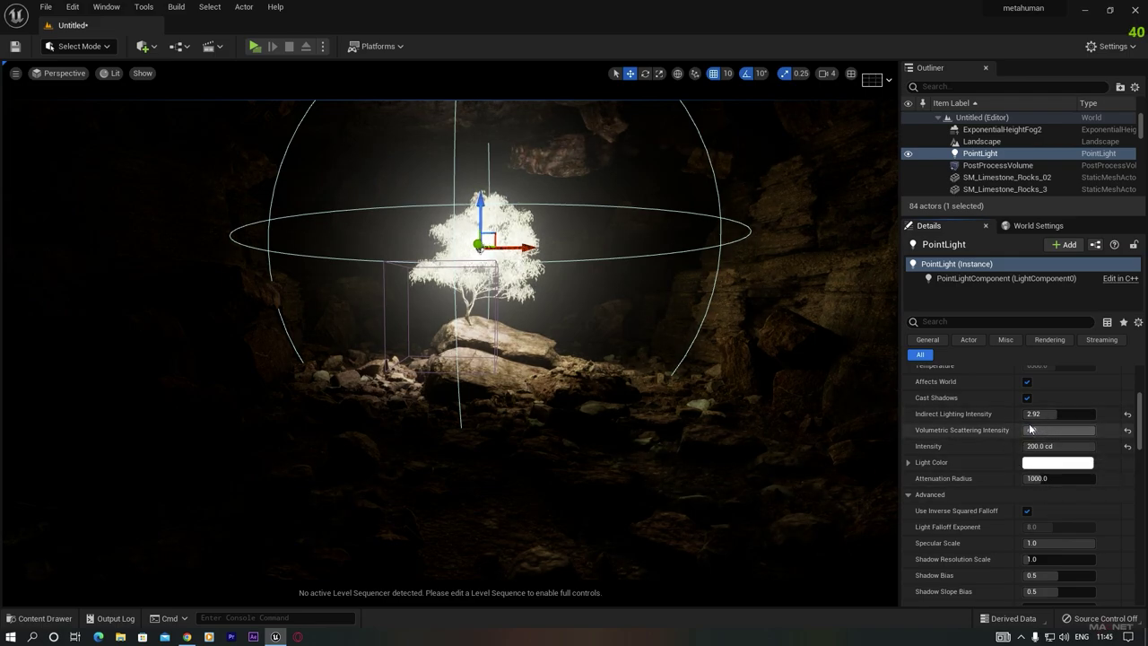
left_click(1045, 431)
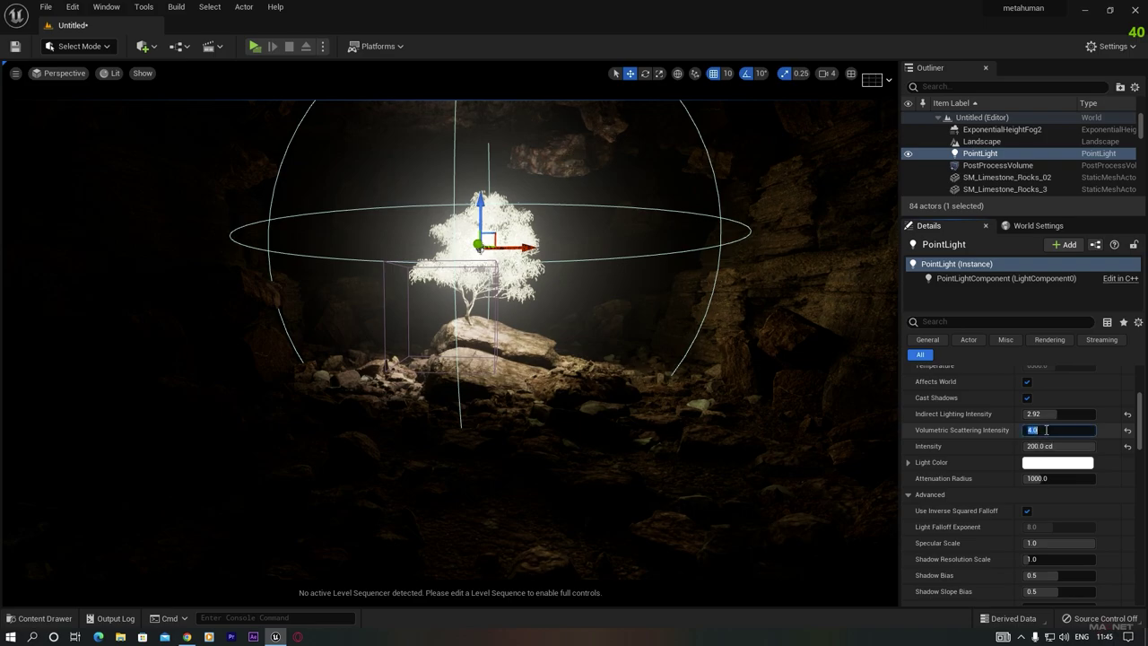
type("10")
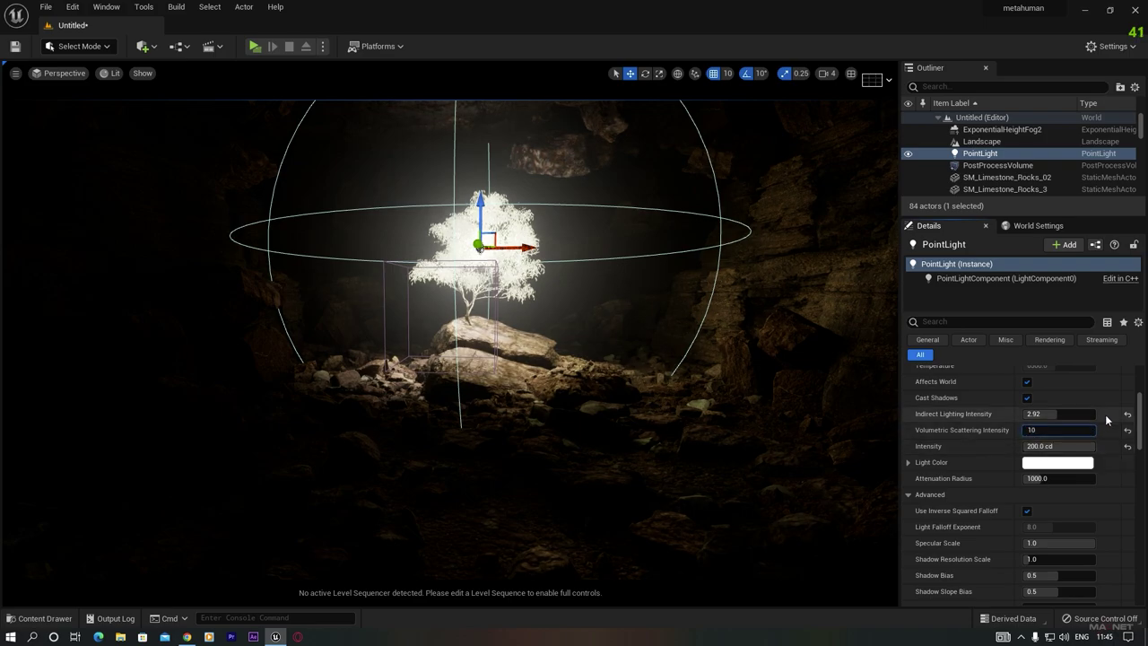
key("Return")
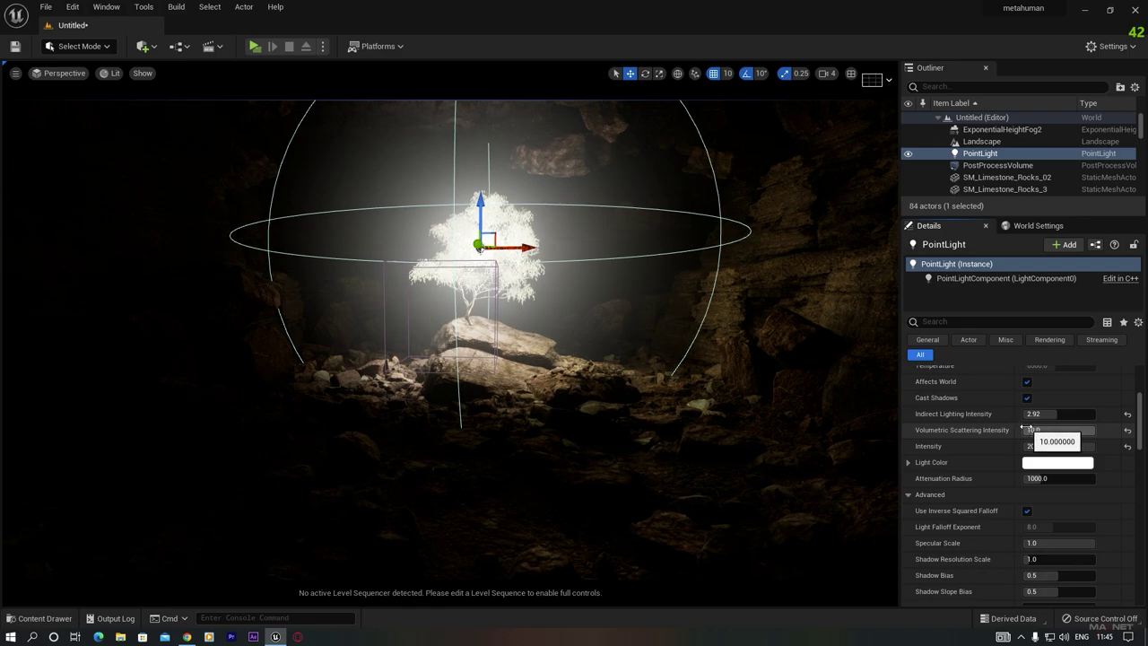
Examine the glow around the tree and the light falling on the rocks, both close up and from farther back
mouse_move(638, 435)
right_mouse_down()
mouse_move(574, 436)
mouse_move(627, 435)
right_mouse_up()
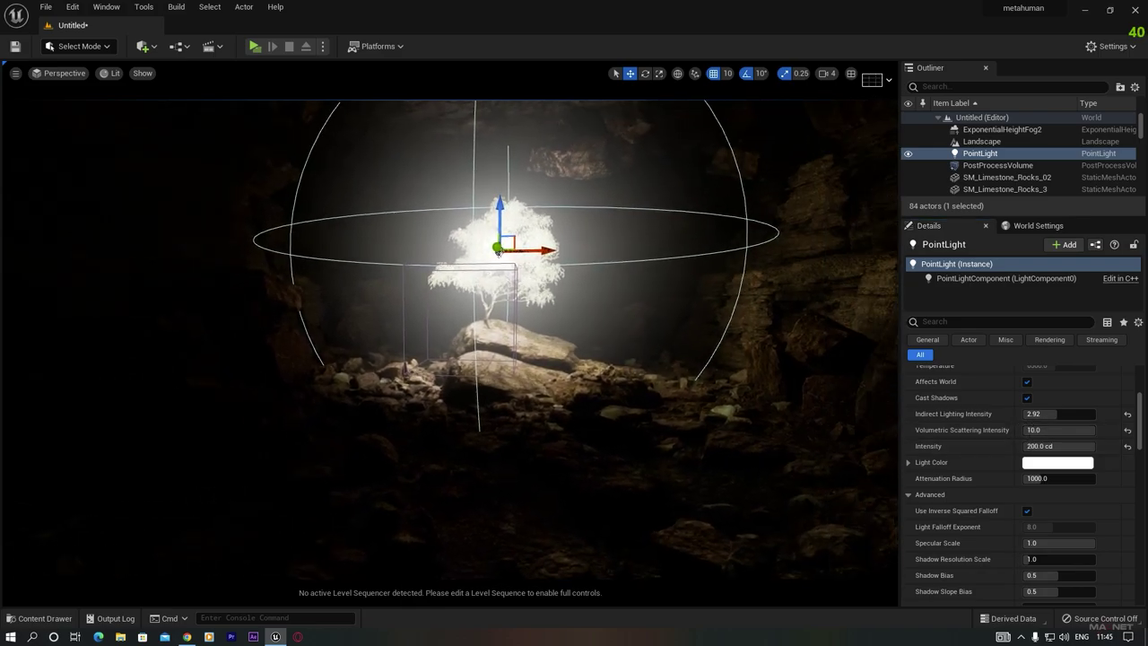
right_click_drag(498, 251, 412, 242)
key("w")
scroll(617, 432, "up", 4)
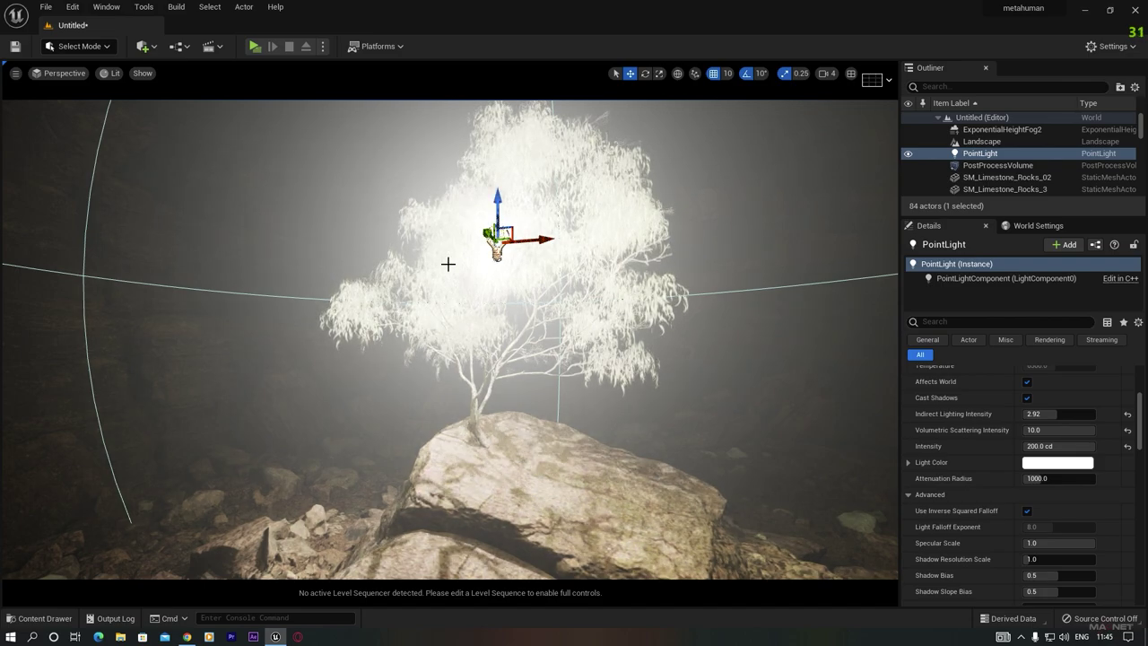
right_click_drag(520, 412, 578, 493)
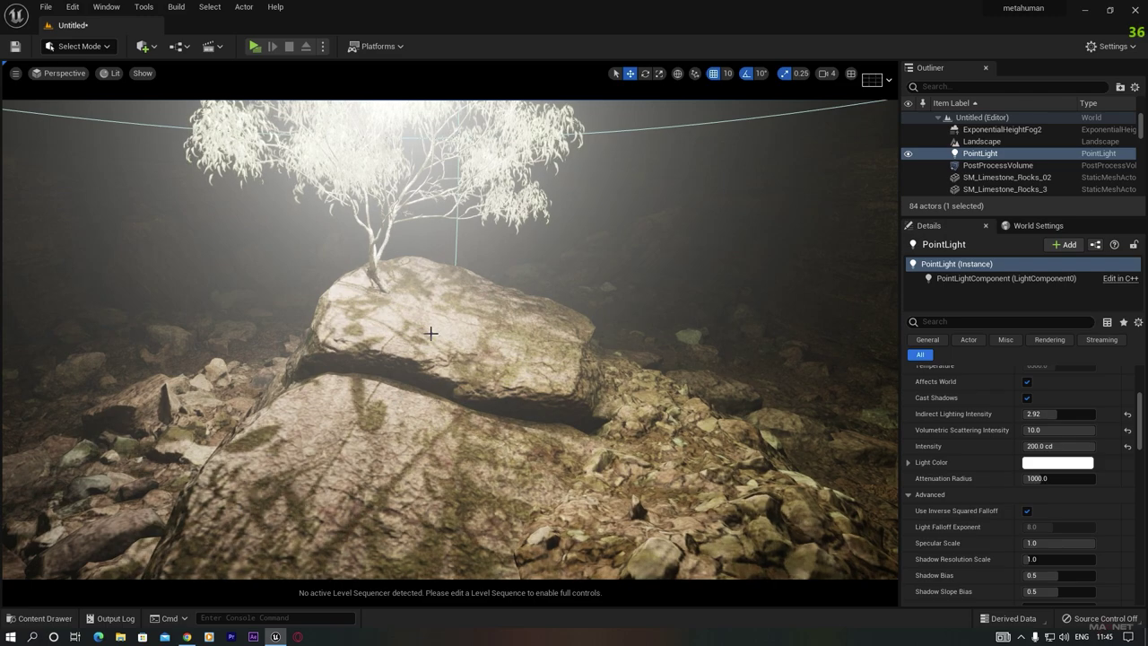
scroll(504, 393, "down", 4)
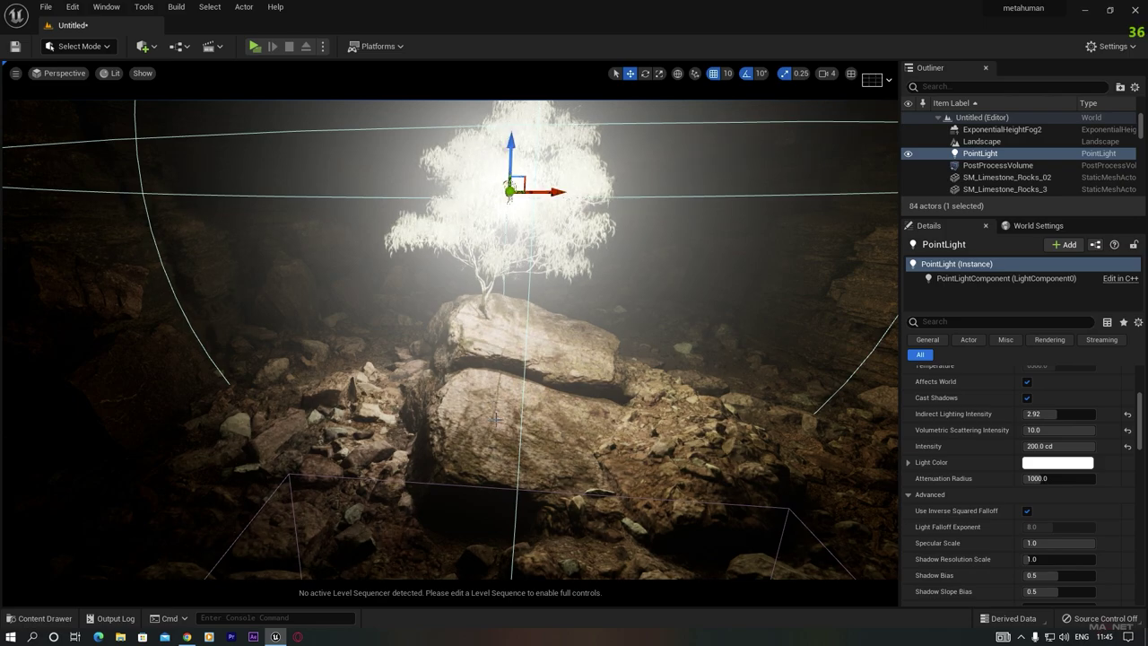
right_click_drag(505, 393, 529, 331)
key("e")
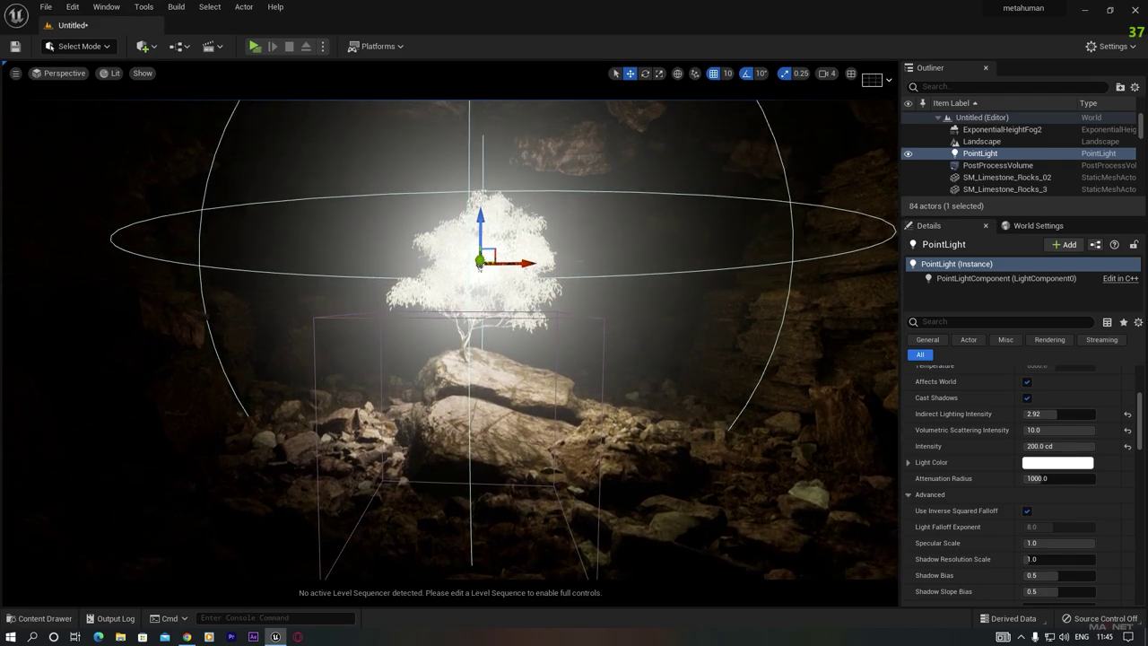
Turn off Cast Static Shadows and Cast Dynamic Shadows for the point light
left_click(989, 158)
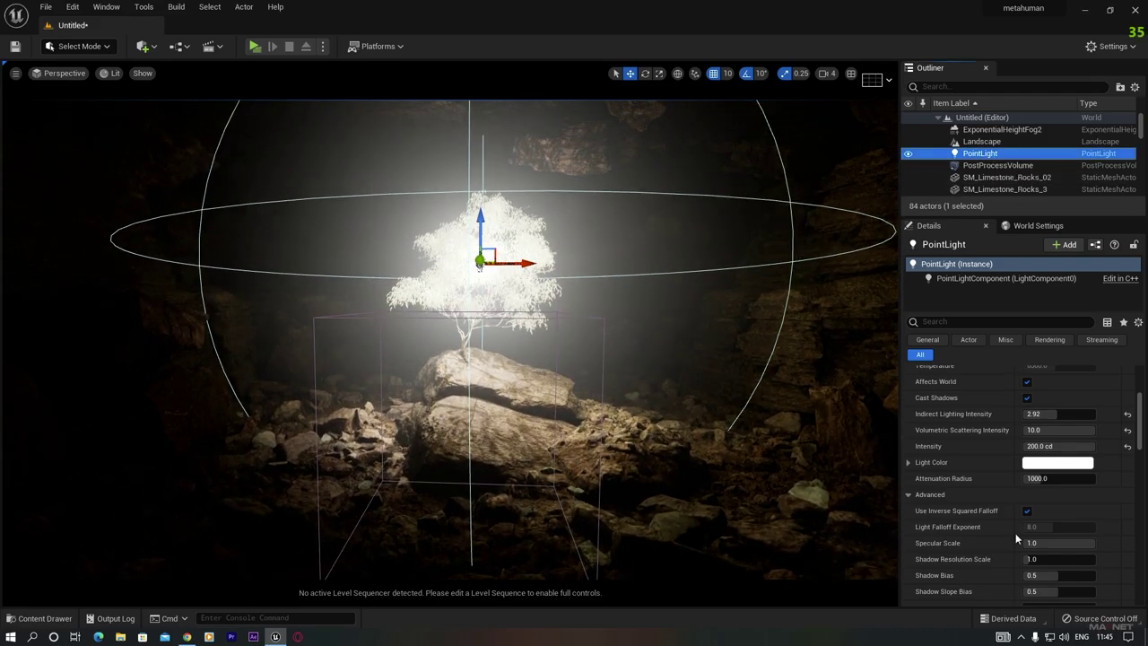
left_click_drag(1140, 406, 1145, 451)
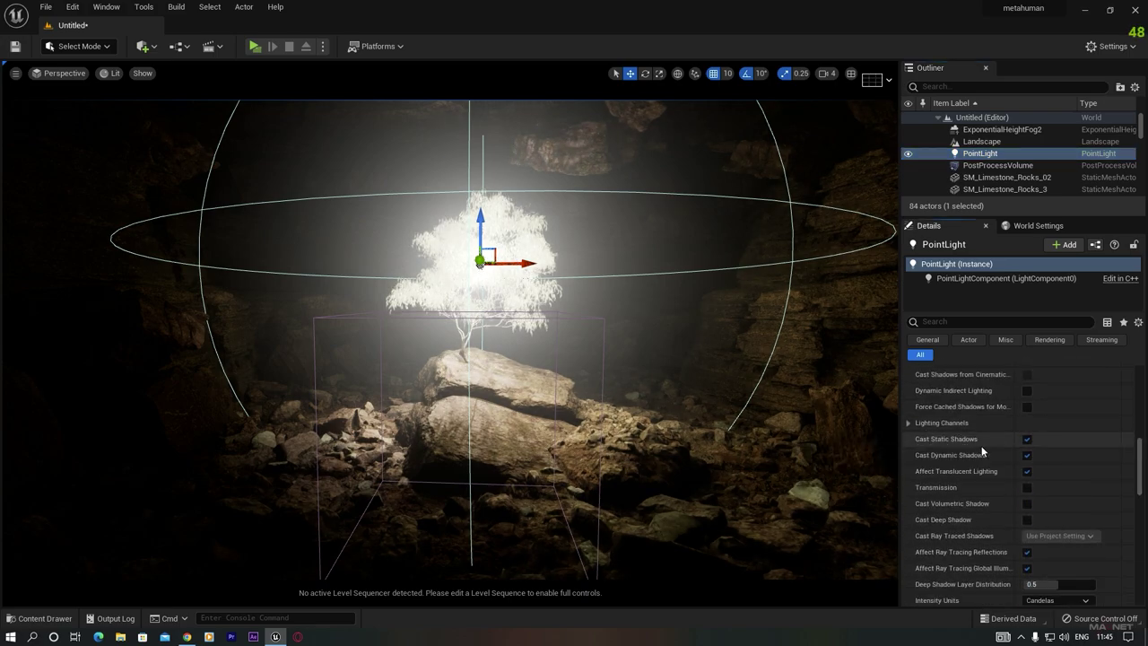
left_click(1028, 440)
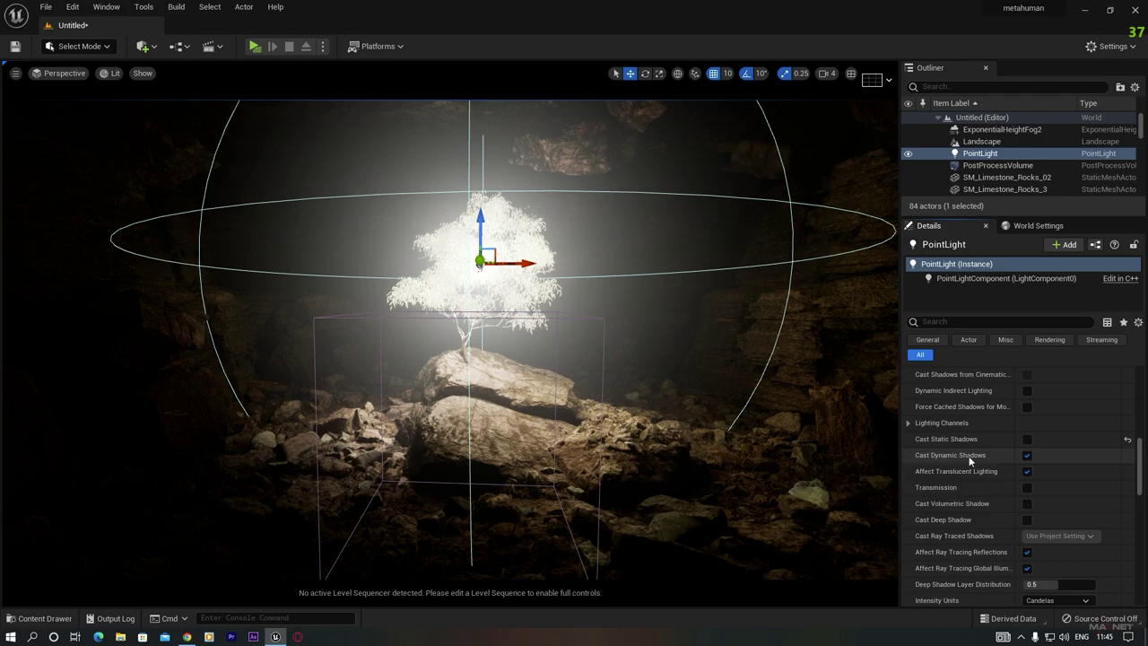
left_click(1028, 455)
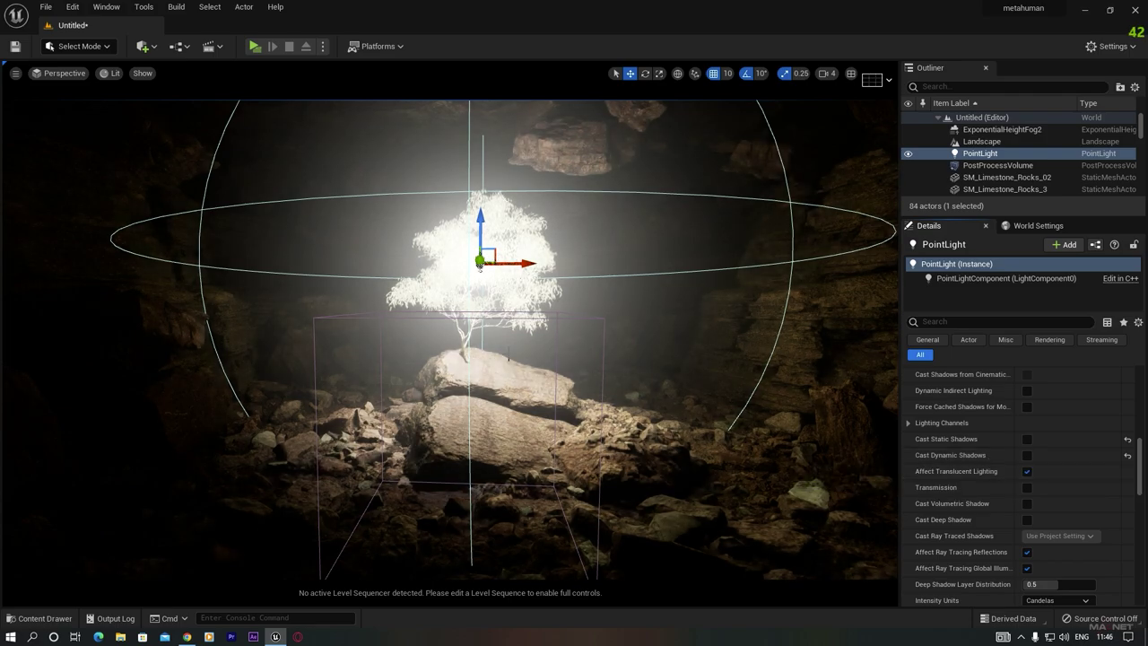
Move the point light forward from the tree, toward the cave's foreground
right_click_drag(553, 288, 451, 303)
mouse_move(683, 141)
left_mouse_down()
mouse_move(682, 111)
mouse_move(679, 282)
mouse_move(690, 90)
mouse_move(675, 258)
mouse_move(691, 90)
mouse_move(682, 122)
left_mouse_up()
key("s")
right_click_drag(670, 298, 671, 341)
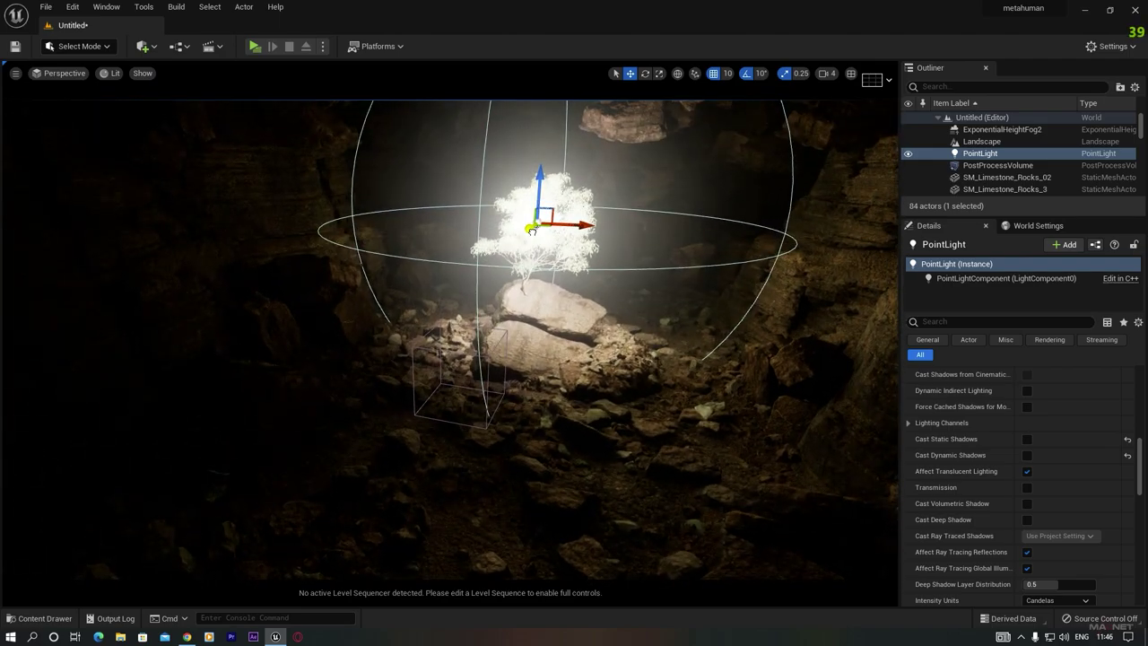
left_click_drag(532, 230, 457, 254)
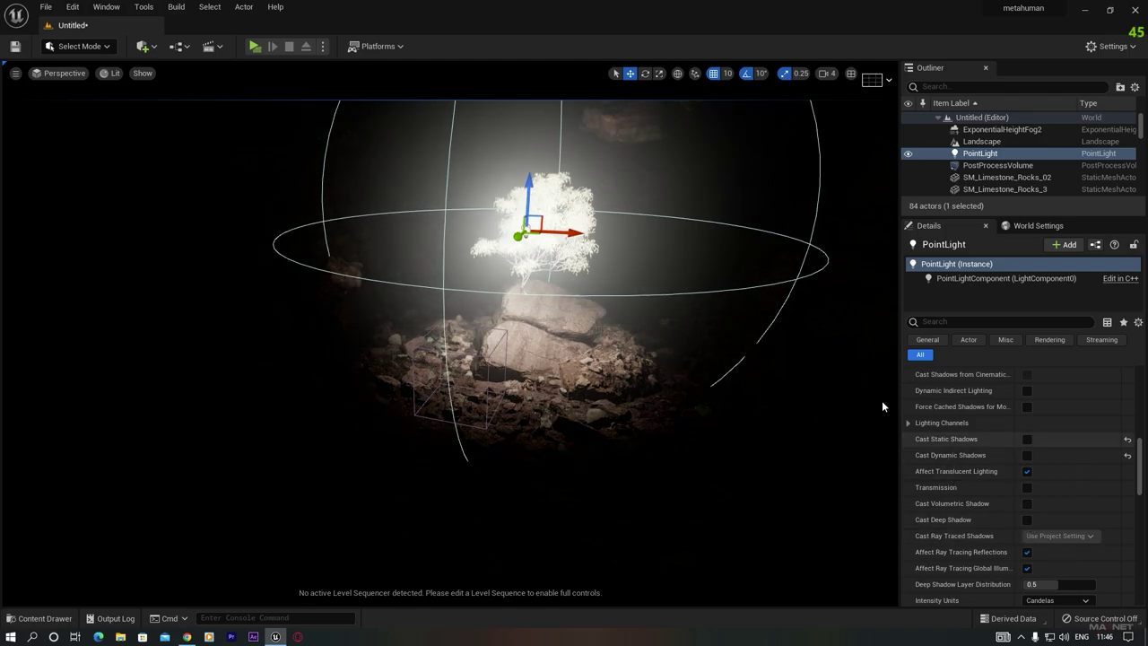
Turn the point light's static and dynamic shadow casting back on and adjust its position around the tree canopy
left_click(1027, 454)
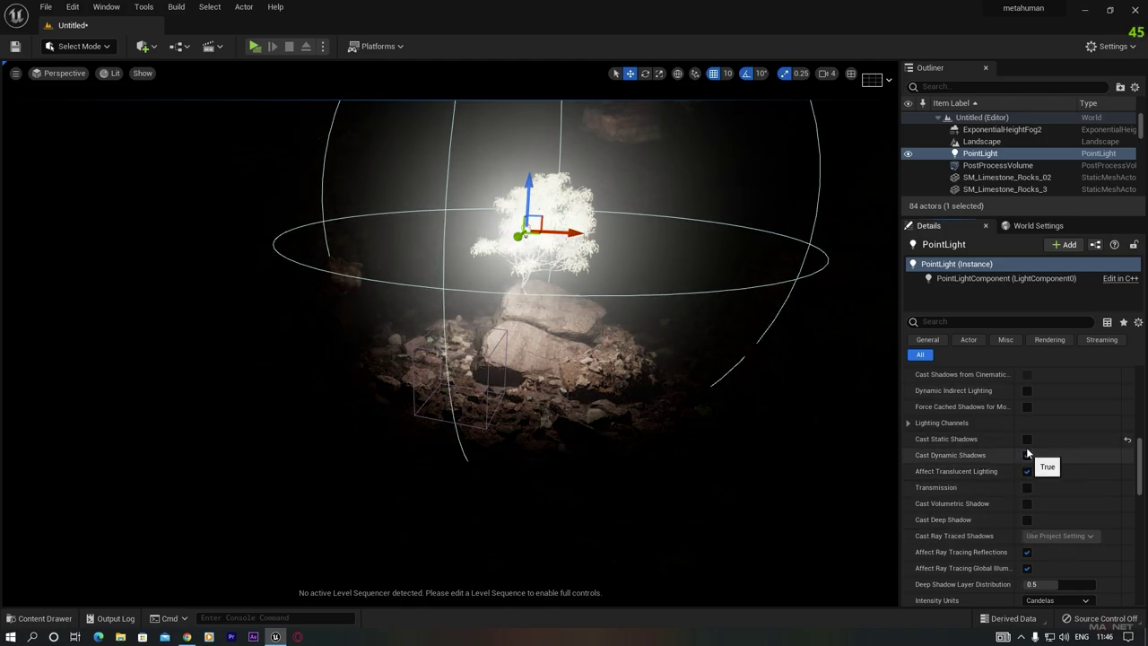
left_click(1026, 439)
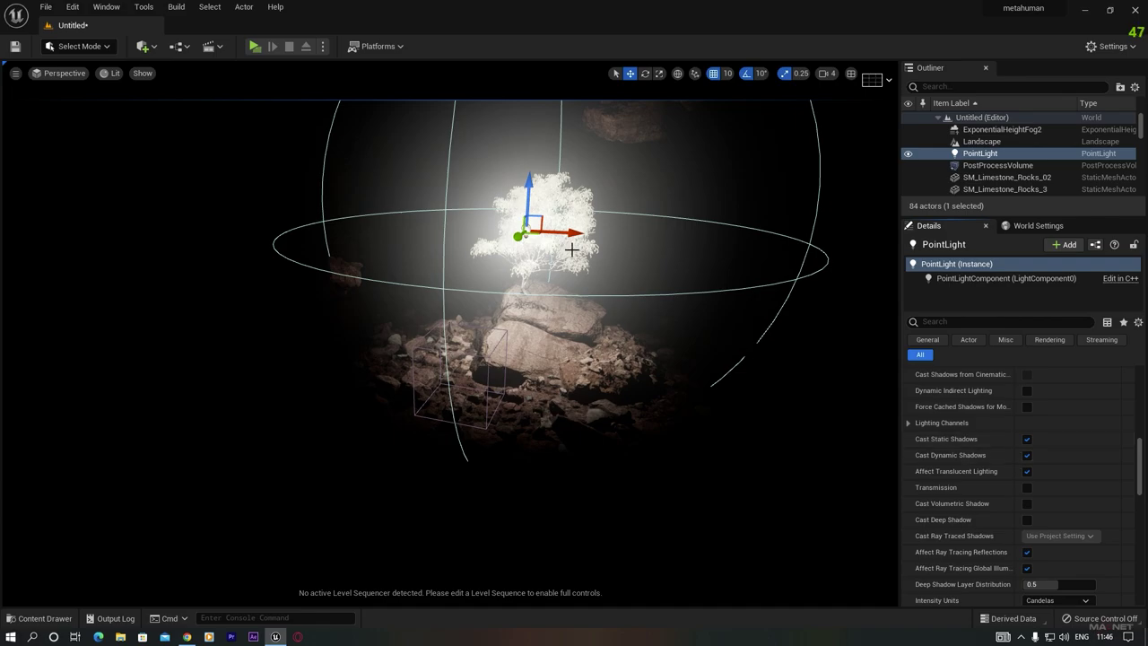
mouse_move(522, 236)
left_mouse_down()
mouse_move(438, 259)
mouse_move(499, 237)
left_mouse_up()
left_click_drag(571, 234, 536, 234)
Turn off Cast Shadow for the tree mesh SM_Tree_S_01 and check the lighting on the rocks beneath it
left_click(507, 247)
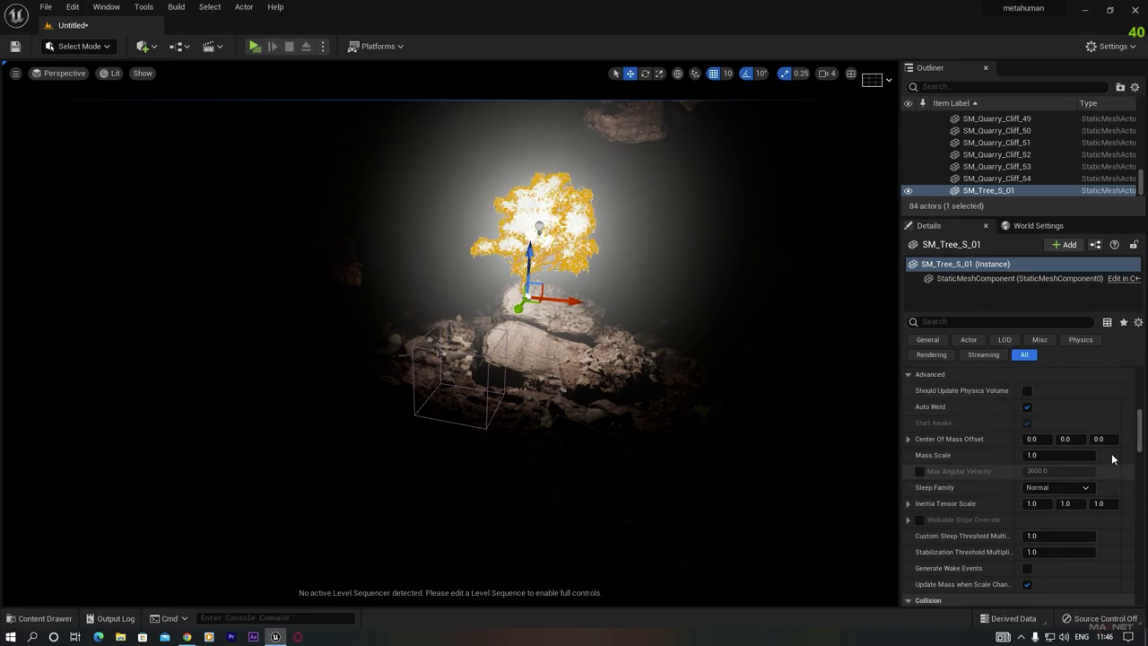
left_click_drag(1138, 417, 1138, 466)
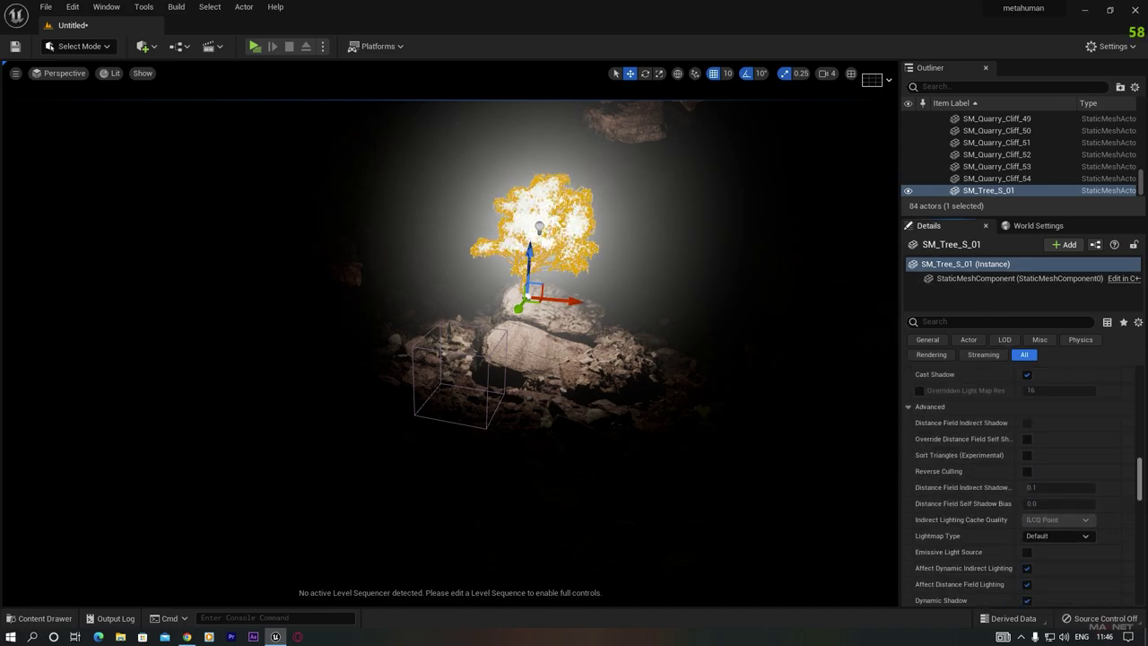
scroll(974, 497, "up", 2)
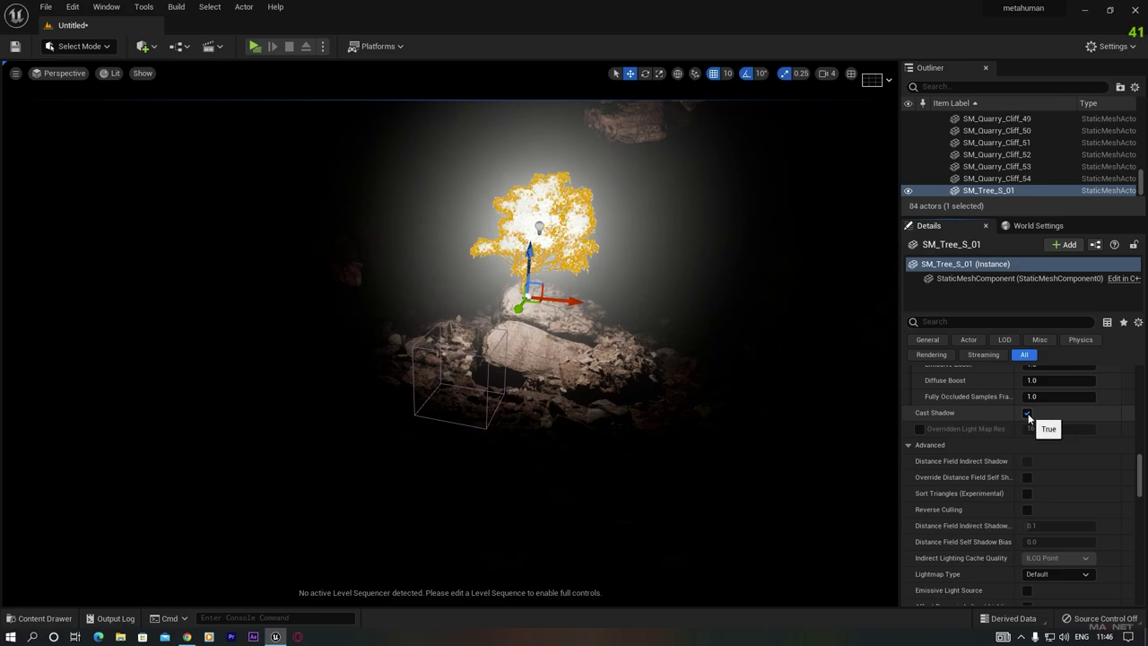
right_click_drag(578, 433, 582, 478)
key("w")
right_click_drag(530, 421, 531, 414)
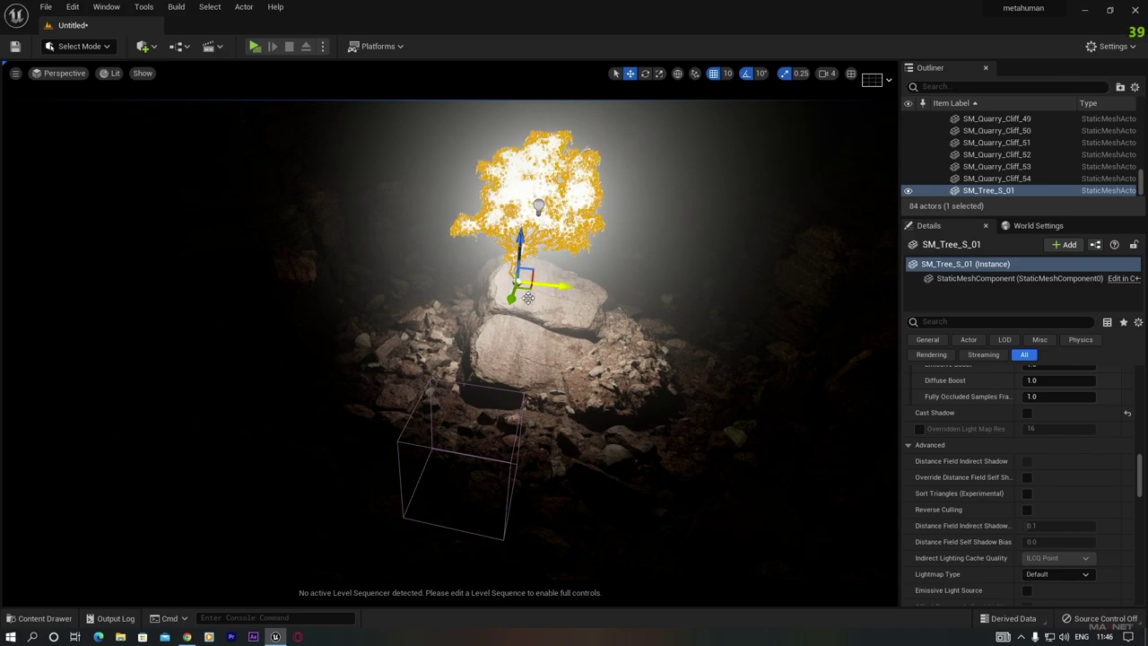
left_click(576, 313)
right_click_drag(576, 313, 627, 233)
key("w")
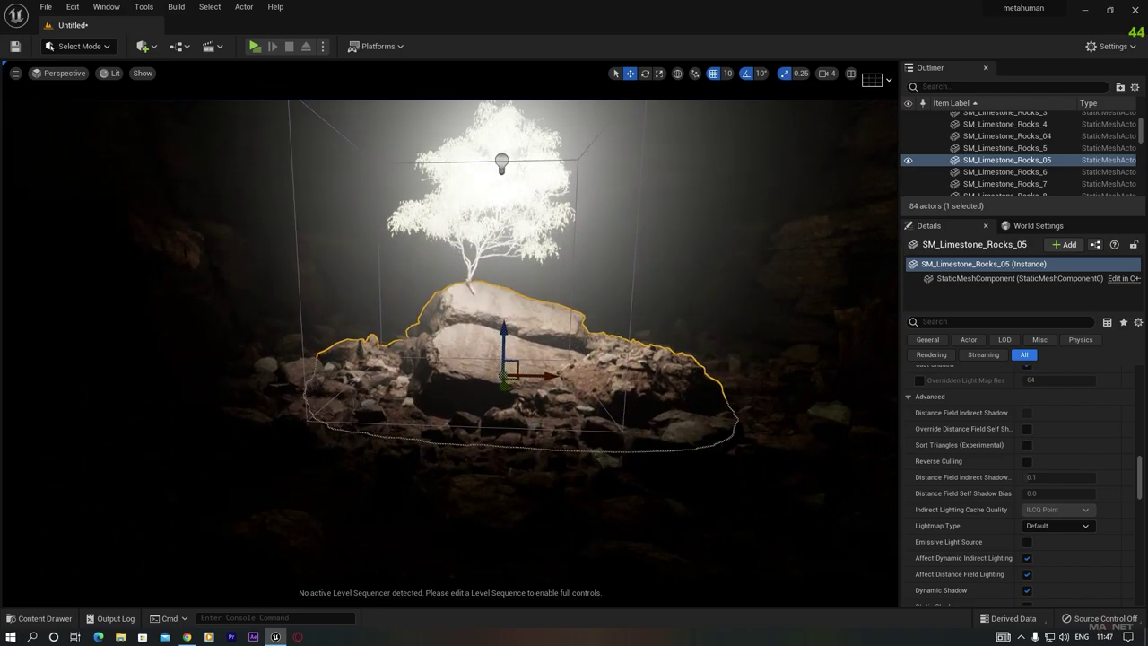
key("s")
Select the point light in the tree and move it farther back so it lights the cave walls
left_click(490, 203)
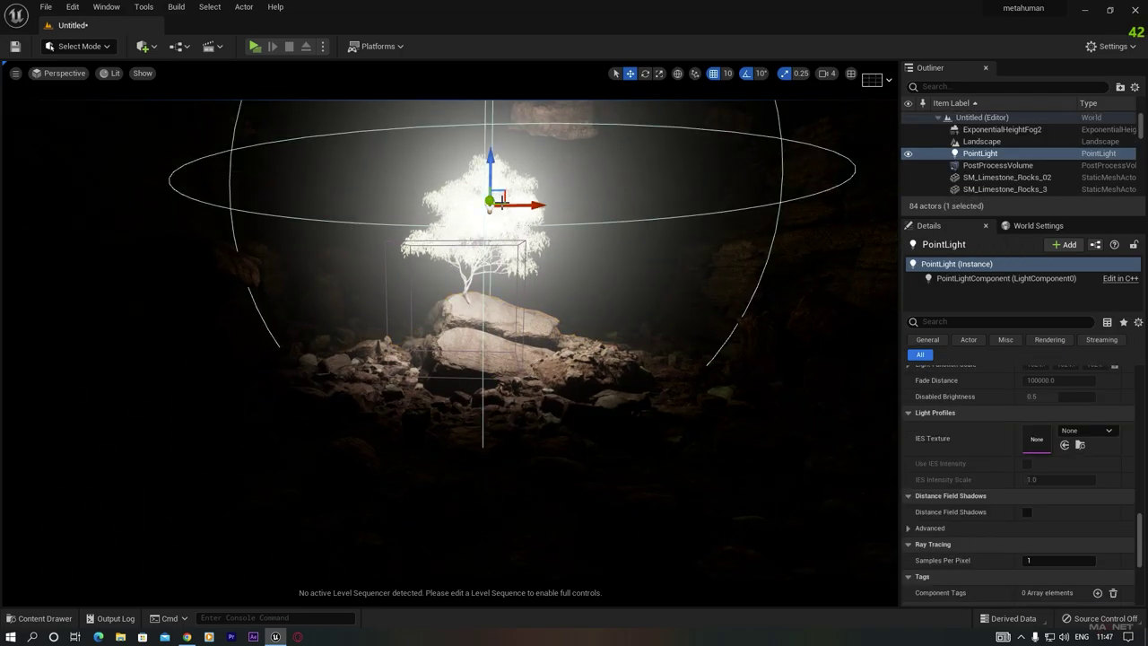
key("w")
mouse_move(514, 234)
right_mouse_down()
mouse_move(467, 234)
mouse_move(514, 234)
right_mouse_up()
key("d")
left_click_drag(508, 172, 567, 194)
key("s")
right_click_drag(597, 334, 642, 291)
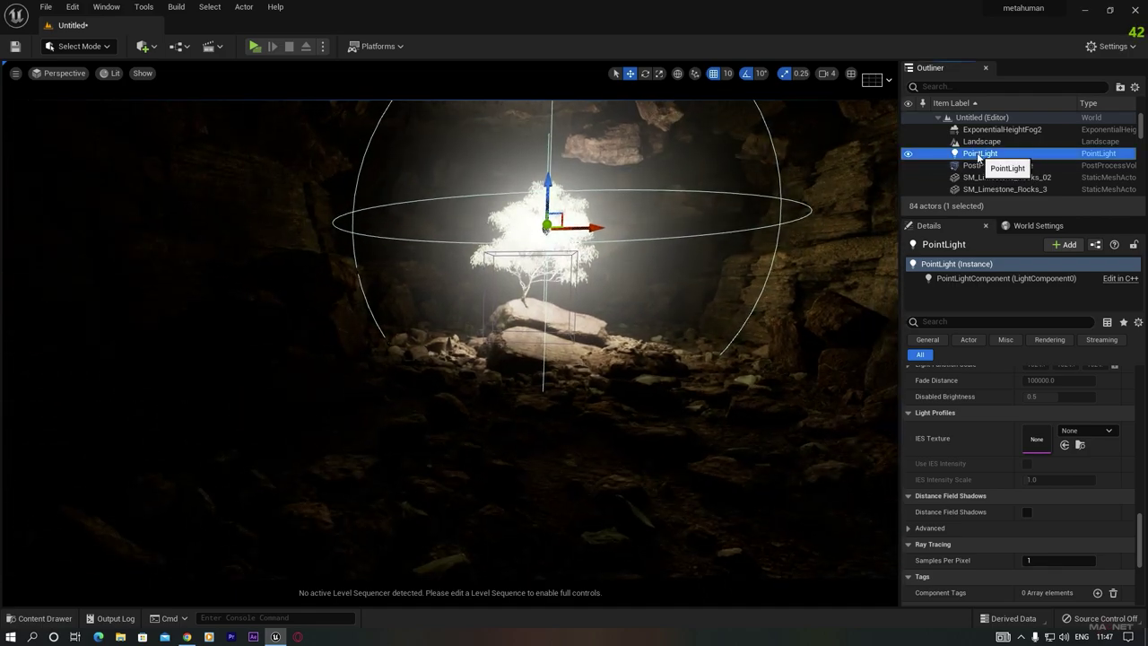
Increase the point light's Attenuation Radius to about 1995 so its light reaches more of the cave
scroll(1143, 527, "up", 1)
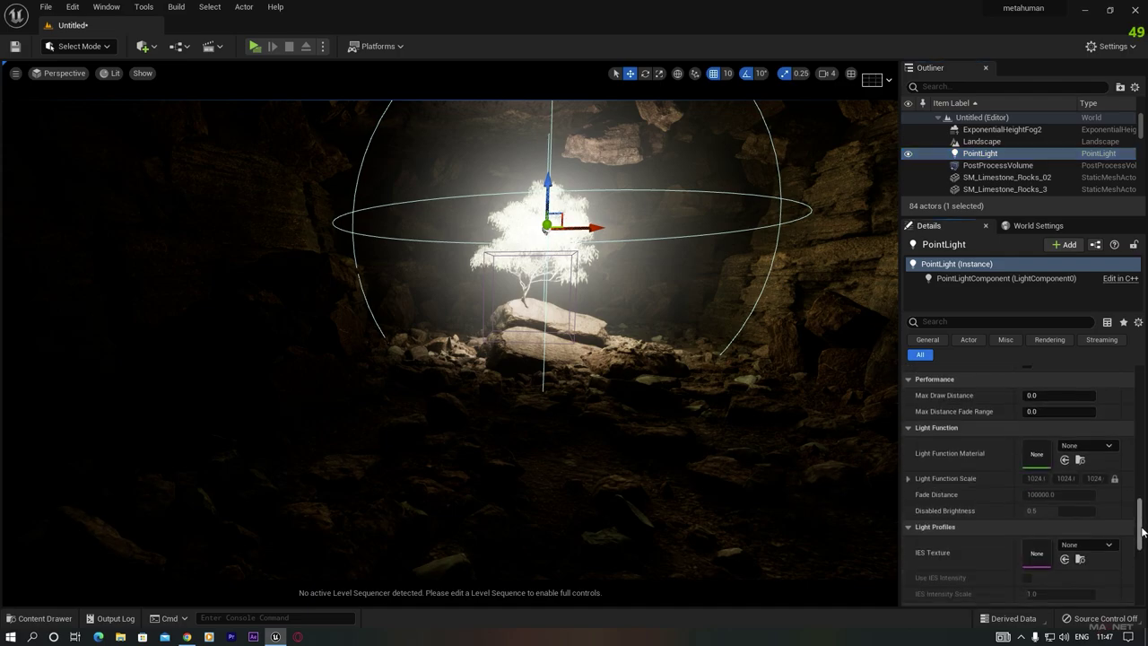
scroll(1143, 538, "down", 2)
left_click_drag(1141, 551, 1139, 431)
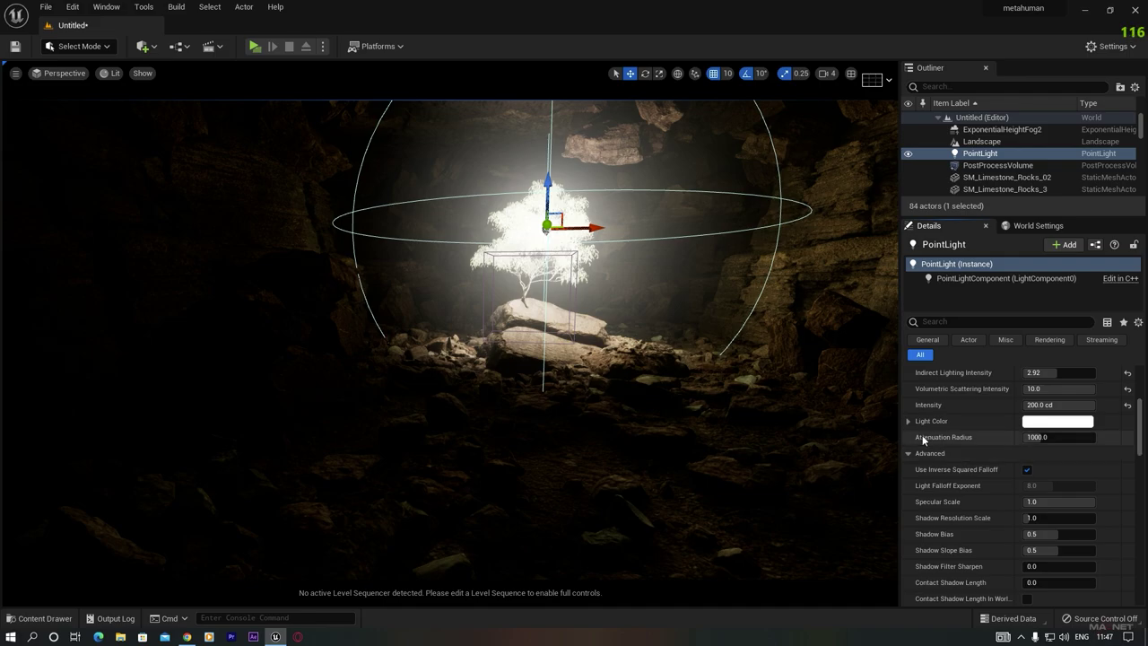
mouse_move(922, 440)
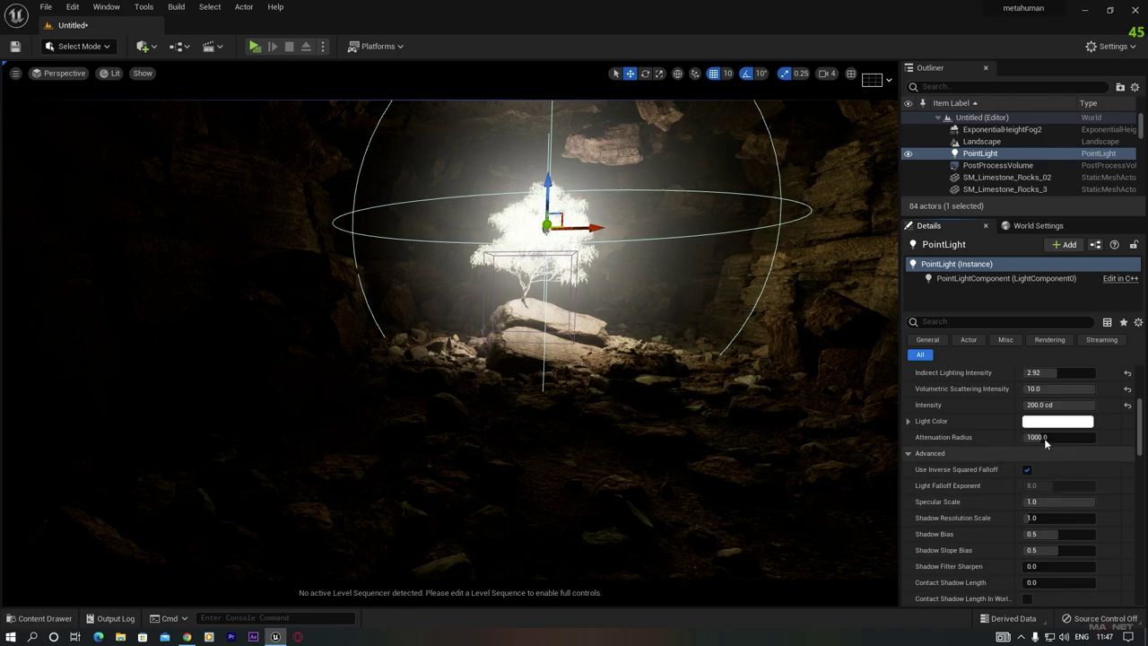
left_click_drag(1035, 437, 1076, 437)
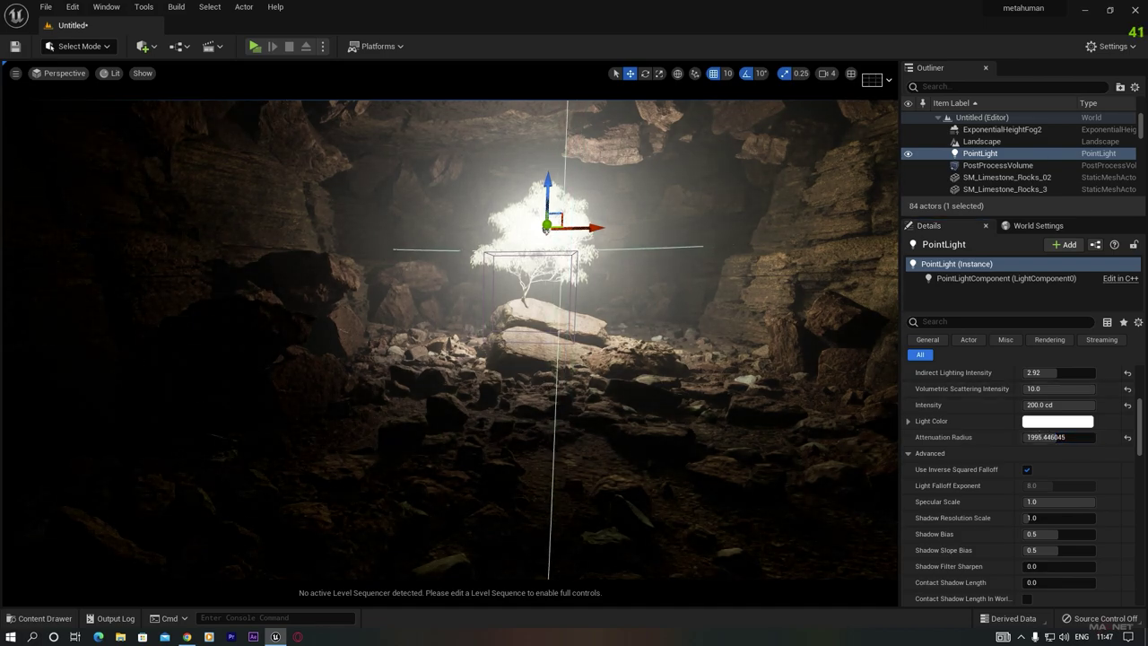
Duplicate the point light and place the copy in the cave's foreground, in front of the tree
scroll(600, 361, "down", 3)
scroll(605, 378, "down", 3)
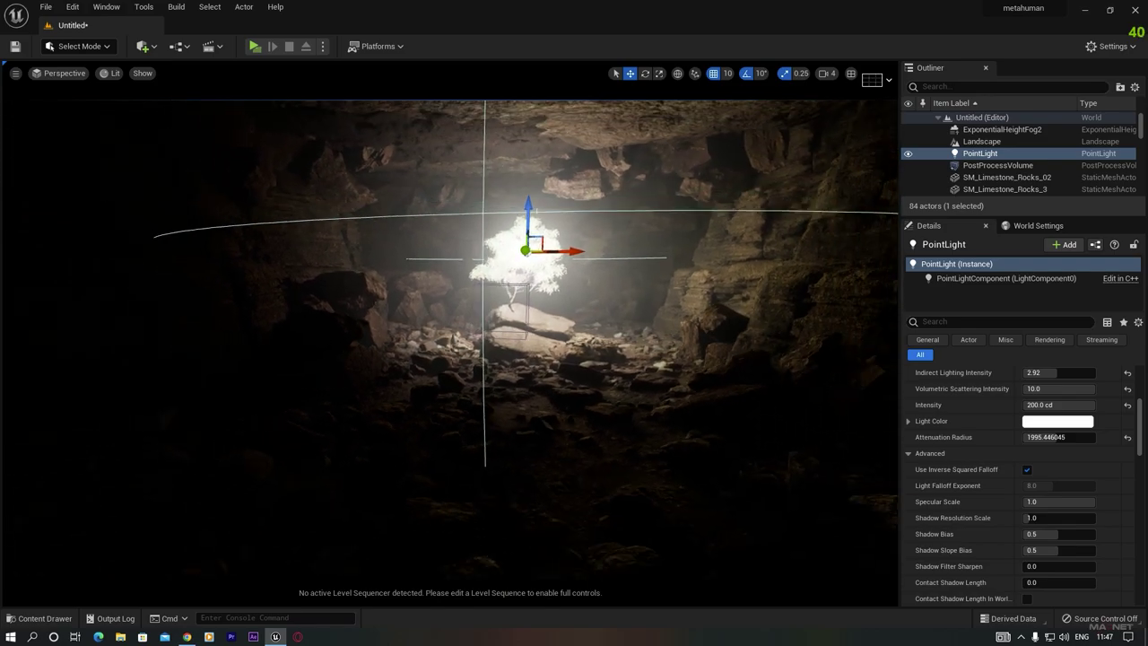
right_click_drag(605, 378, 684, 309)
right_click_drag(585, 441, 564, 465)
key("w")
key("d")
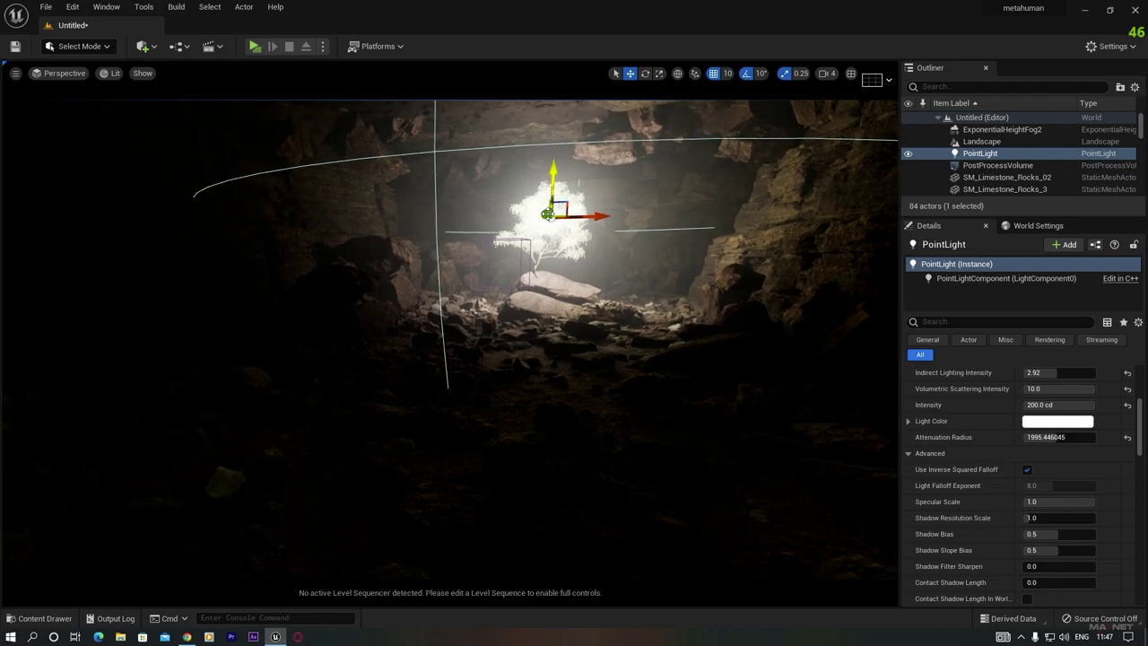
left_click_drag(547, 214, 385, 164, "alt")
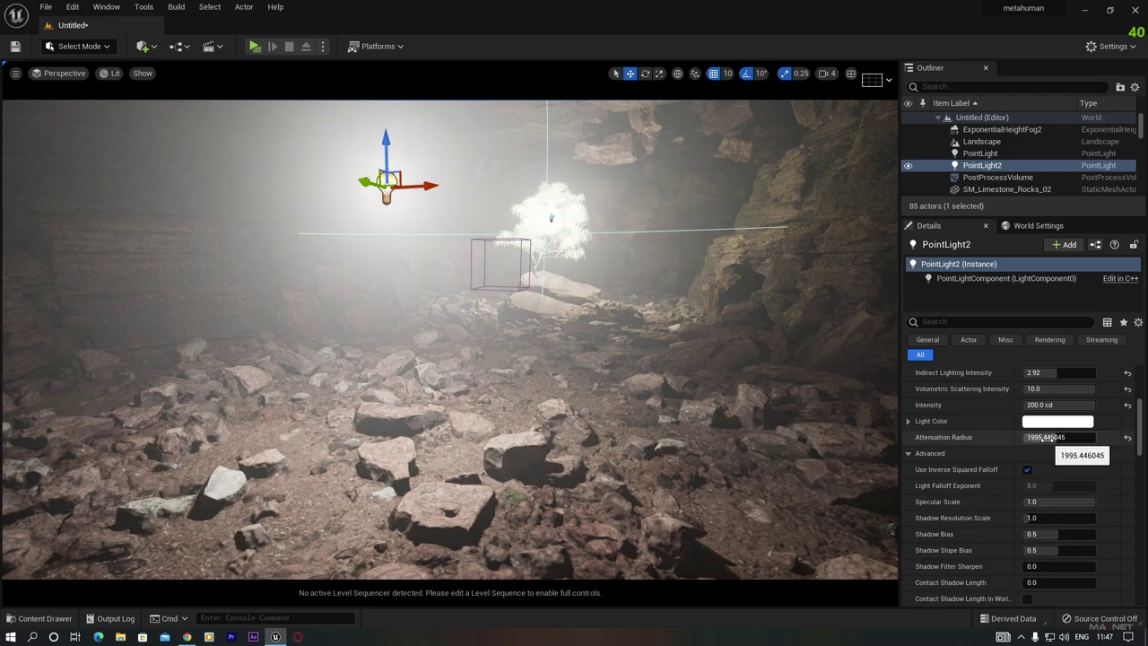
Set the duplicated light's Attenuation Radius to about 480 and its Intensity to about 25 cd
left_click_drag(1052, 436, 1000, 437)
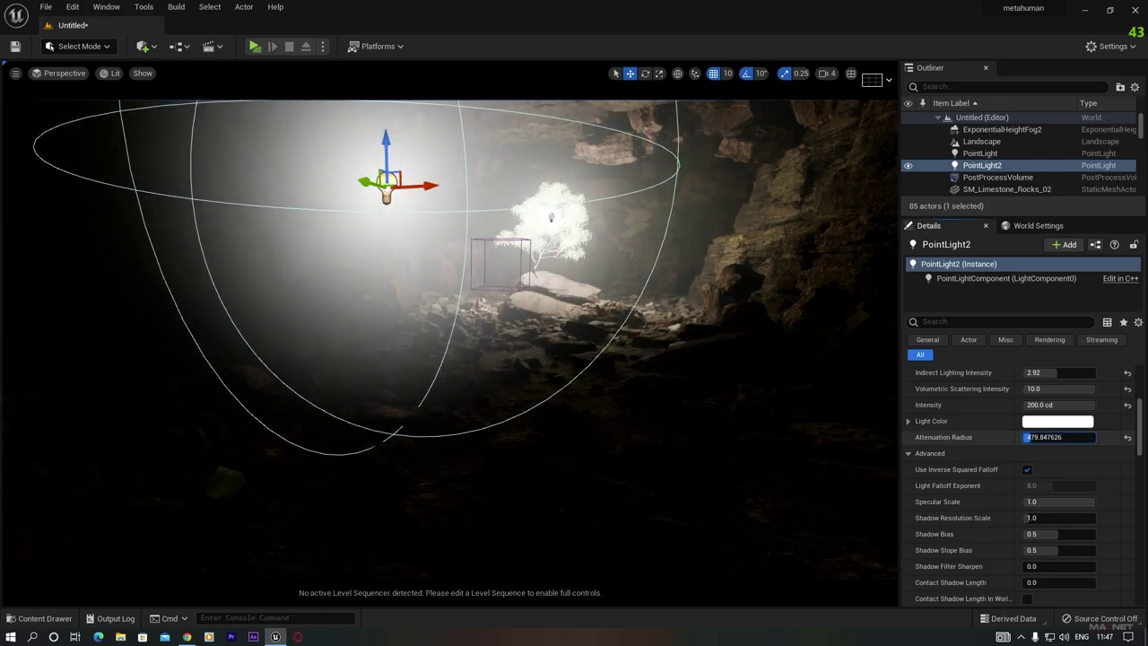
scroll(1004, 430, "up", 1)
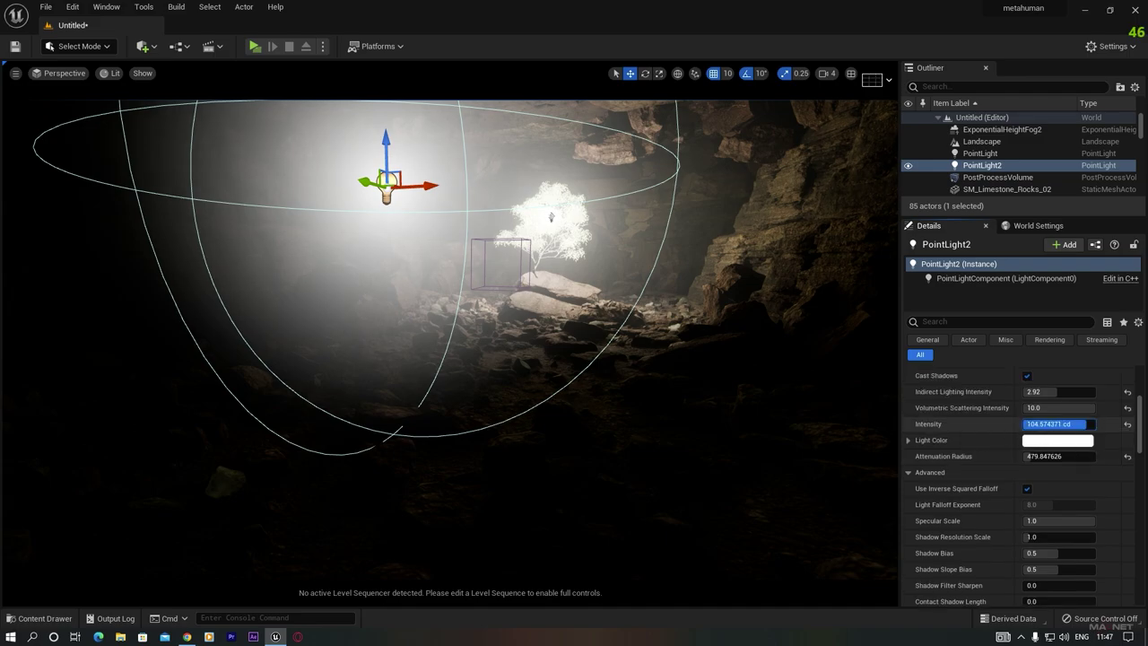
left_click_drag(1053, 423, 1031, 424)
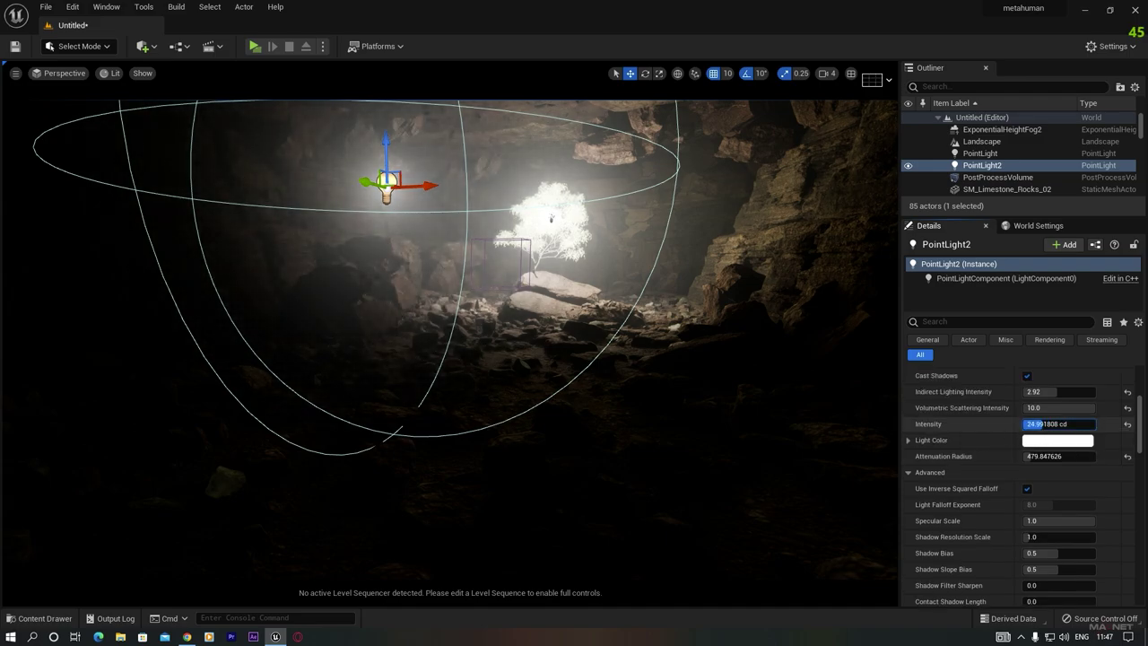
Lower the duplicated point light toward the cave floor and move it beyond the right-hand side of the foreground
left_click_drag(360, 181, 334, 286)
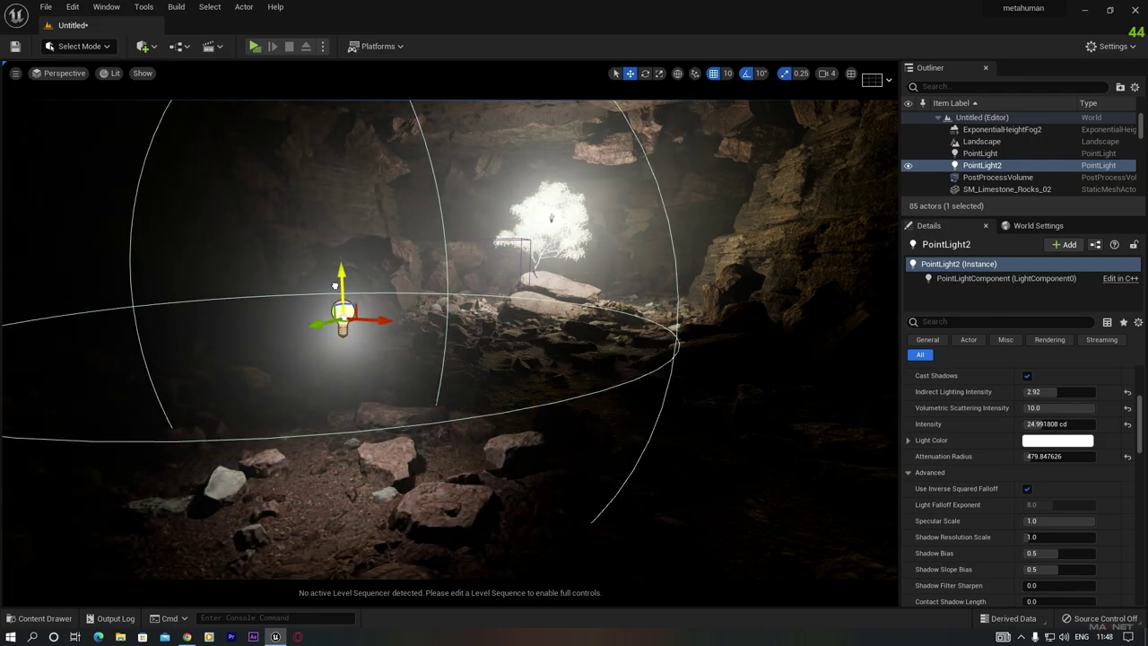
left_click_drag(379, 321, 851, 407)
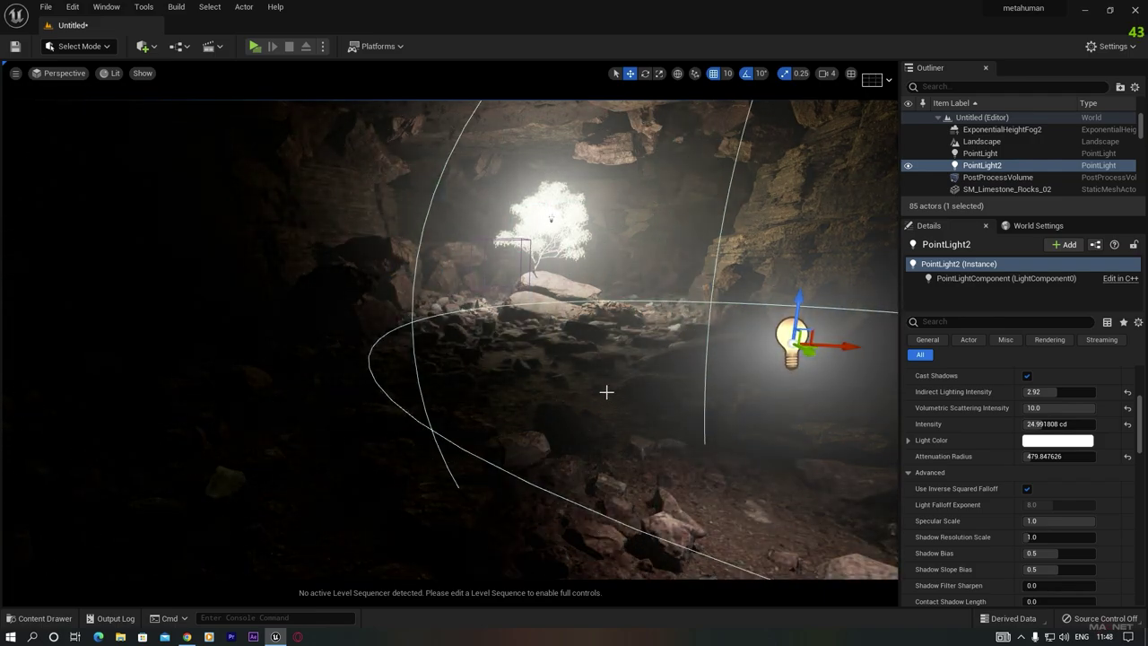
right_click_drag(606, 392, 698, 344)
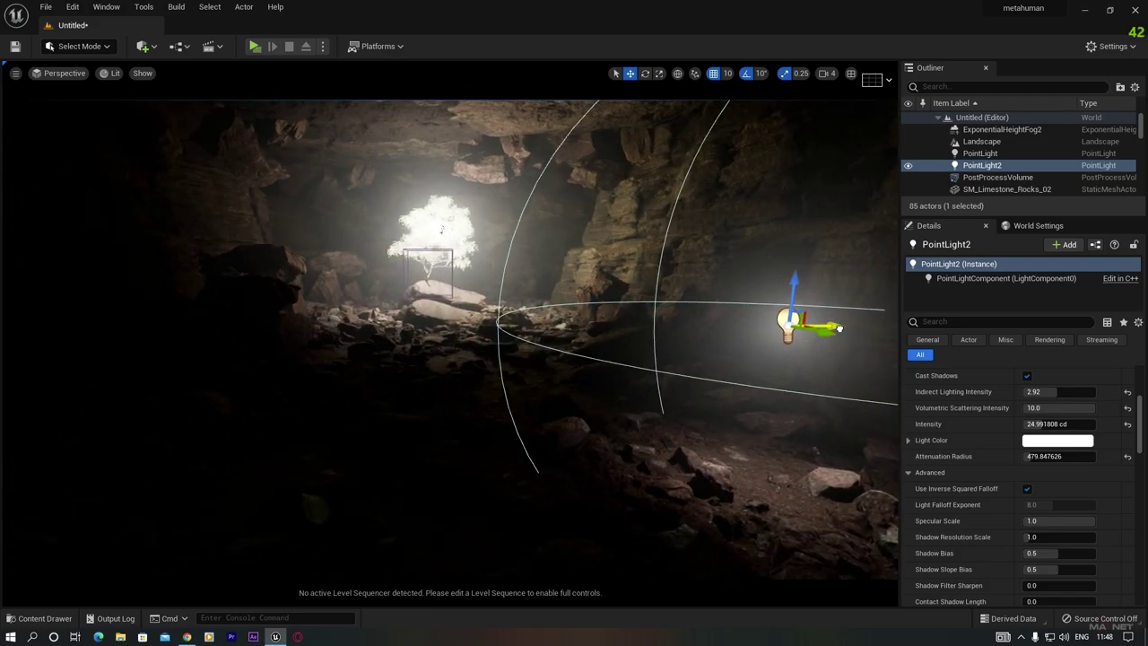
left_click_drag(838, 328, 941, 327)
Examine the cave lighting around the glowing tree from several camera positions and angles
right_click_drag(445, 438, 556, 476)
key("w")
key("s")
key("w")
right_click_drag(600, 440, 600, 476)
key("s")
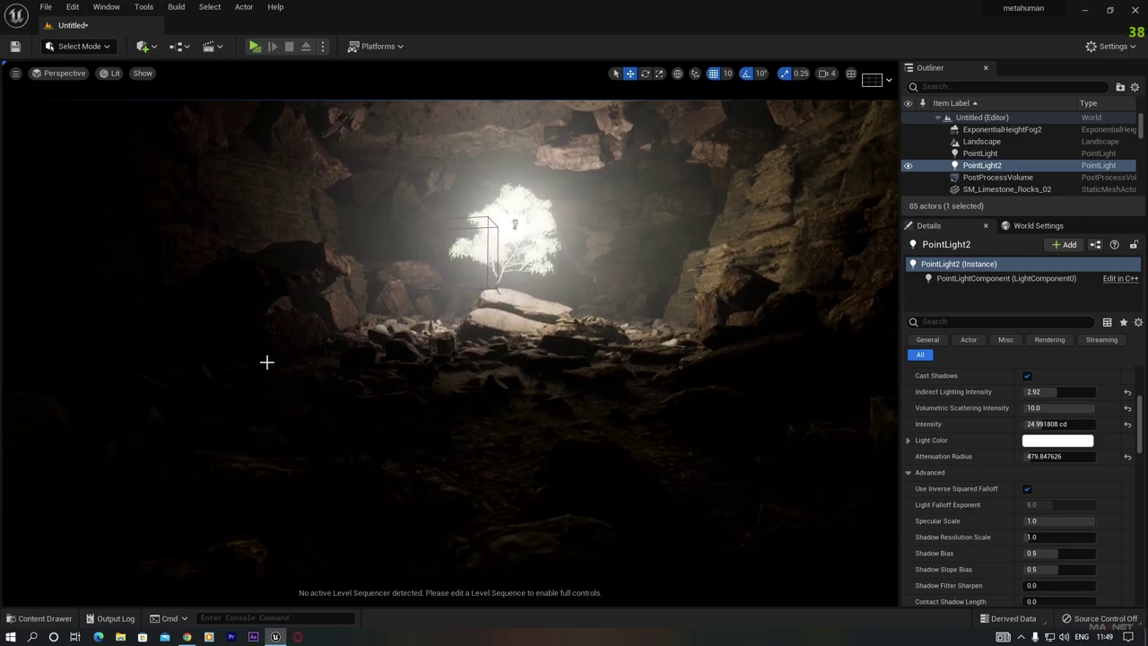
right_click_drag(548, 403, 384, 183)
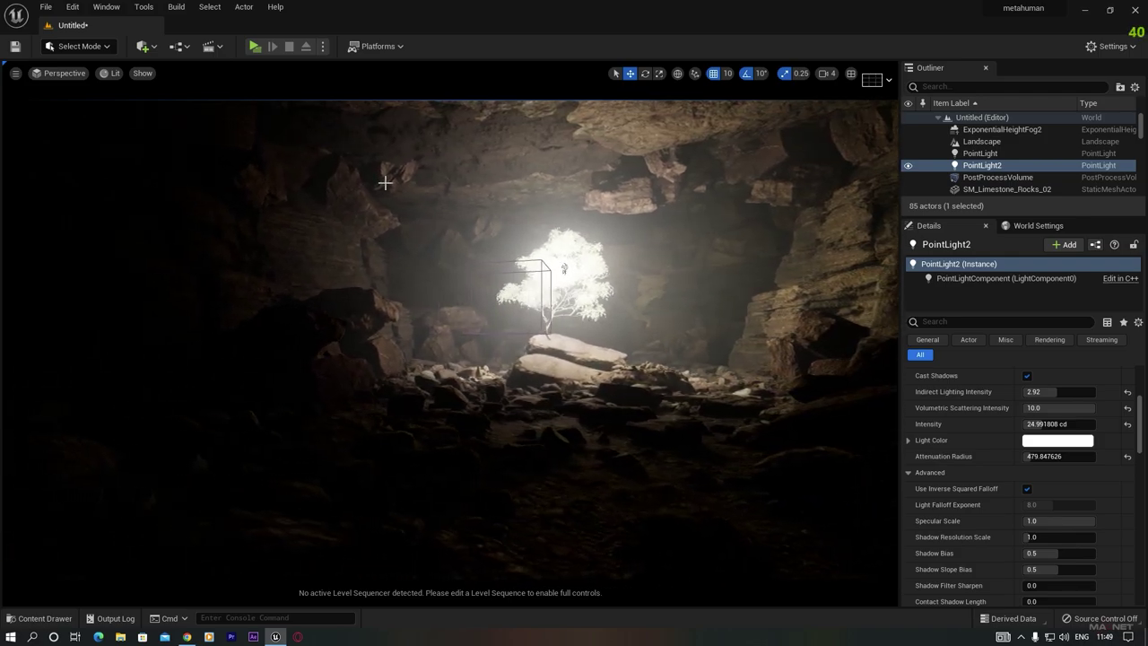
right_click_drag(564, 446, 617, 465)
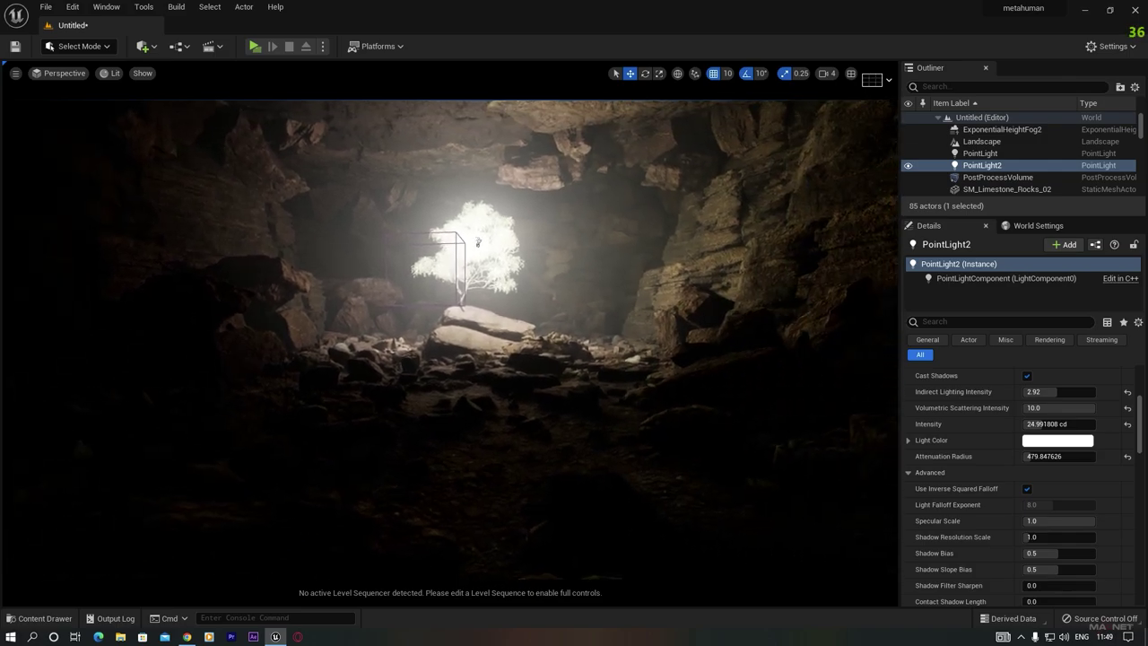
right_click_drag(795, 366, 794, 366)
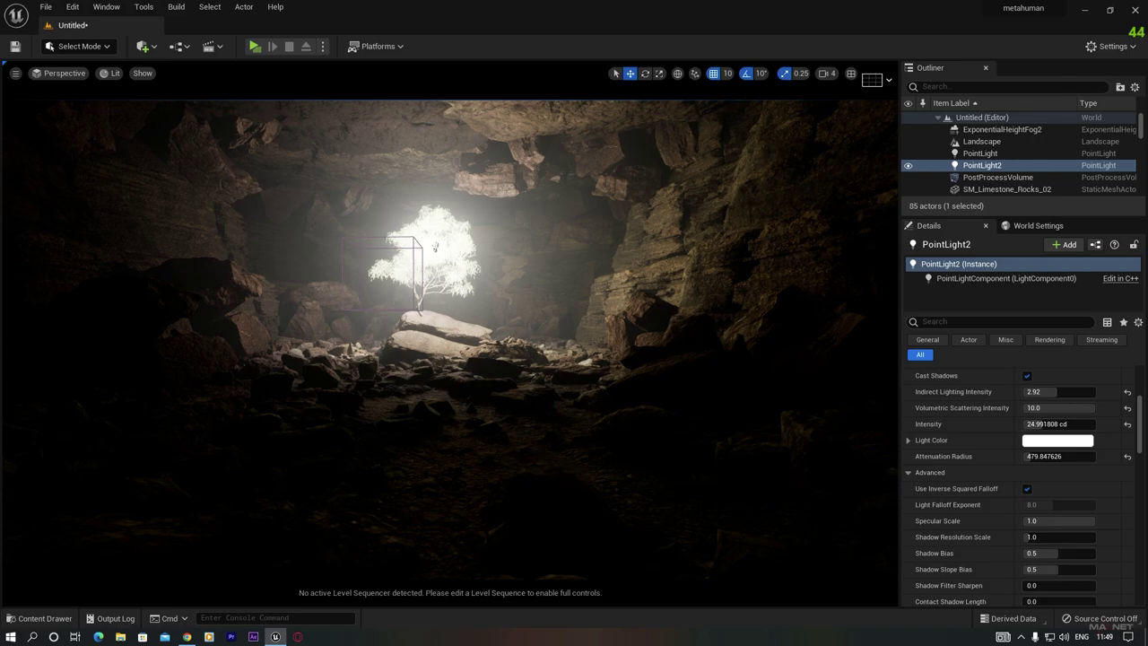
right_click_drag(423, 391, 393, 431)
Switch to Foliage mode and add the SM_Roots_01 mesh from the RuralAustralia folder as a foliage type
left_click(32, 618)
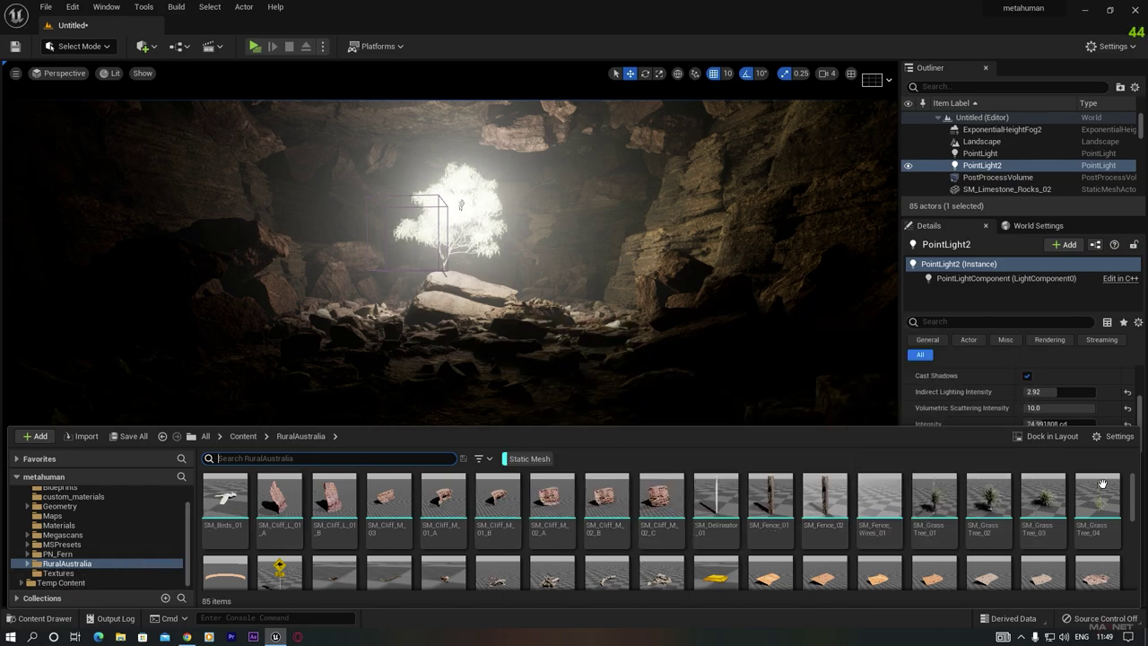
left_click_drag(1132, 492, 1135, 505)
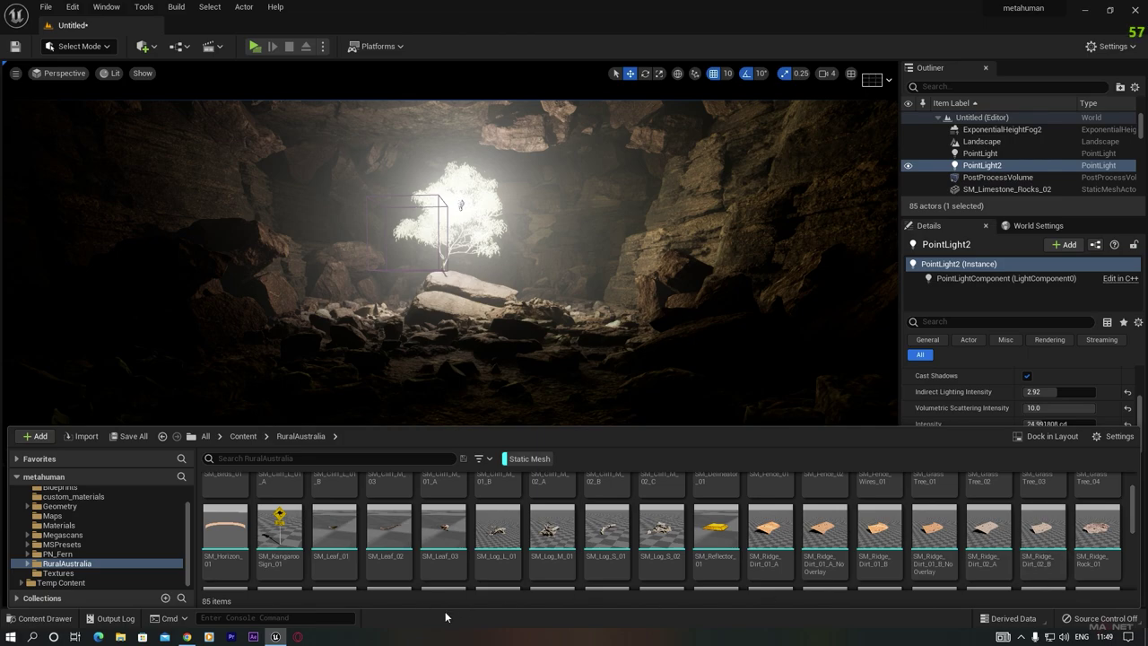
scroll(538, 532, "down", 2)
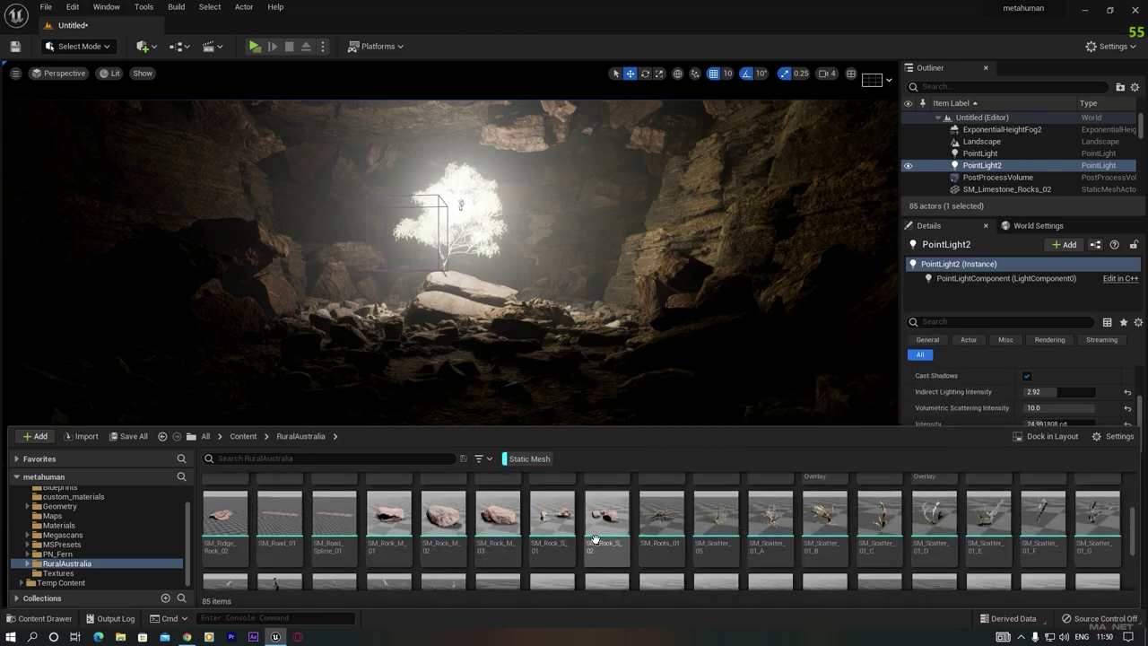
mouse_move(664, 522)
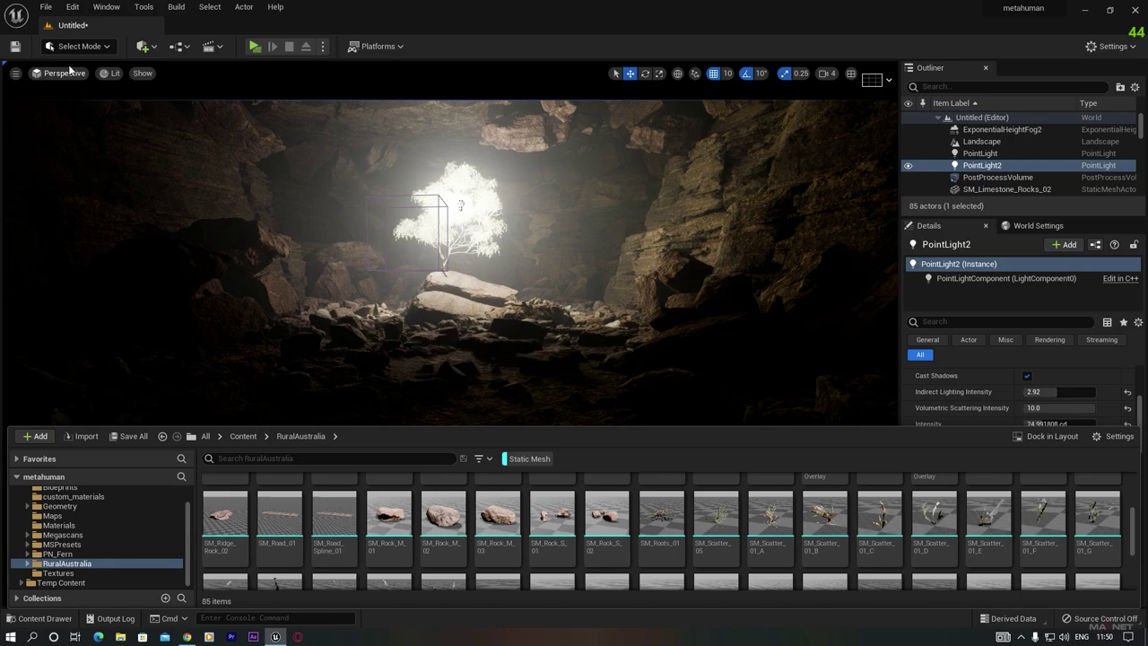
left_click(101, 48)
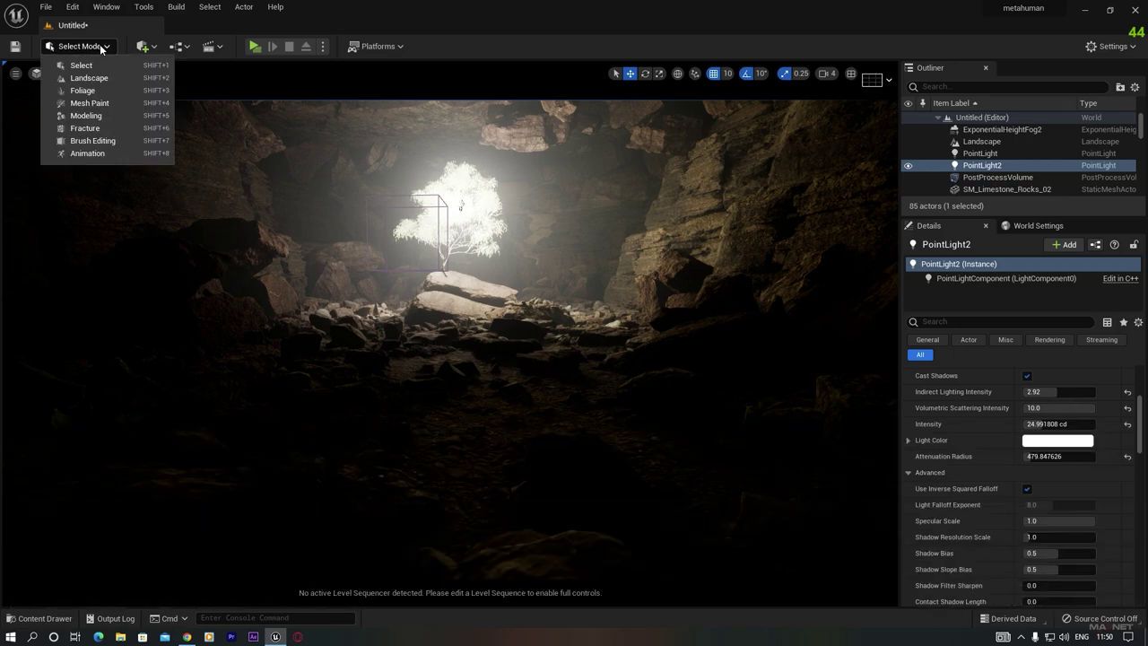
left_click(100, 91)
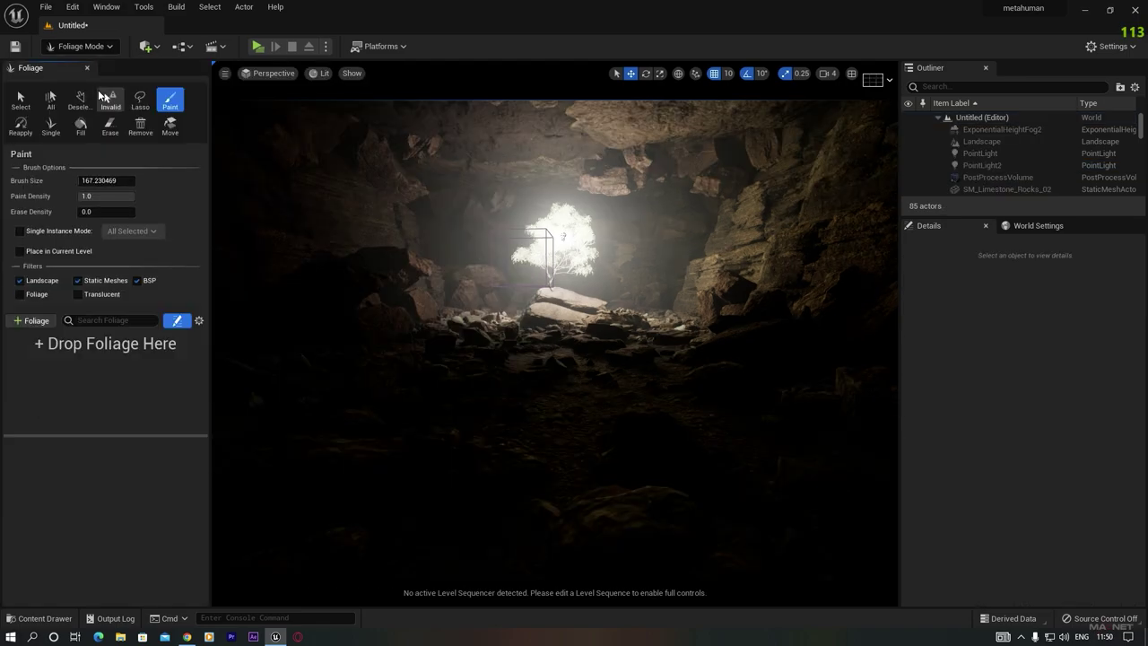
left_click(32, 622)
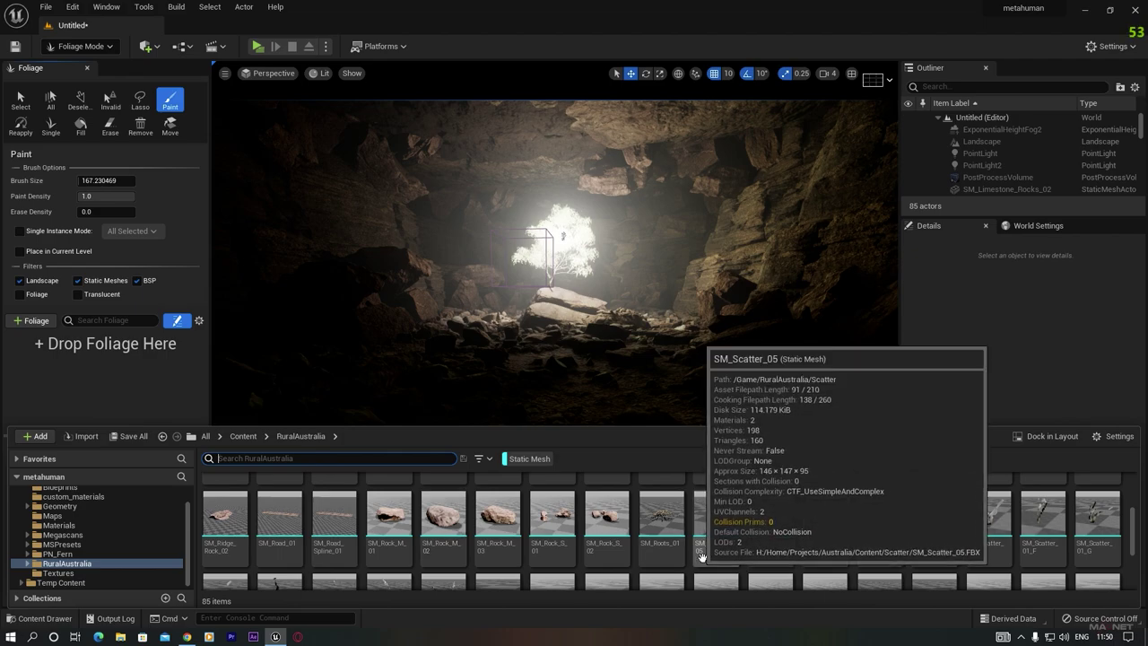
scroll(558, 539, "down", 2)
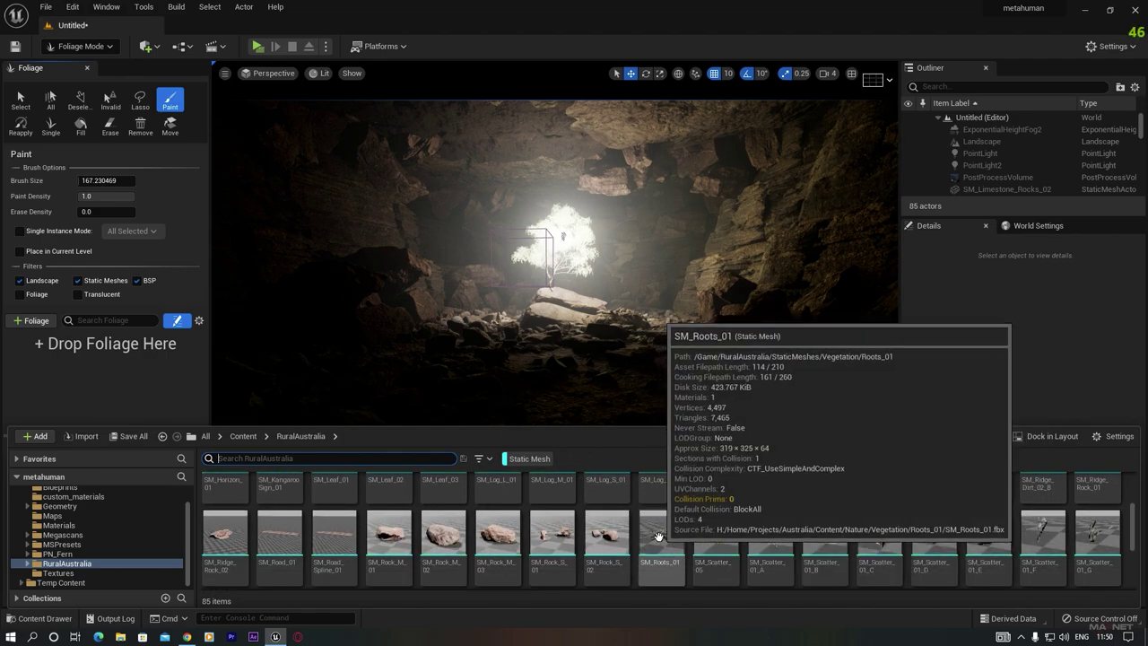
left_click_drag(661, 538, 46, 375)
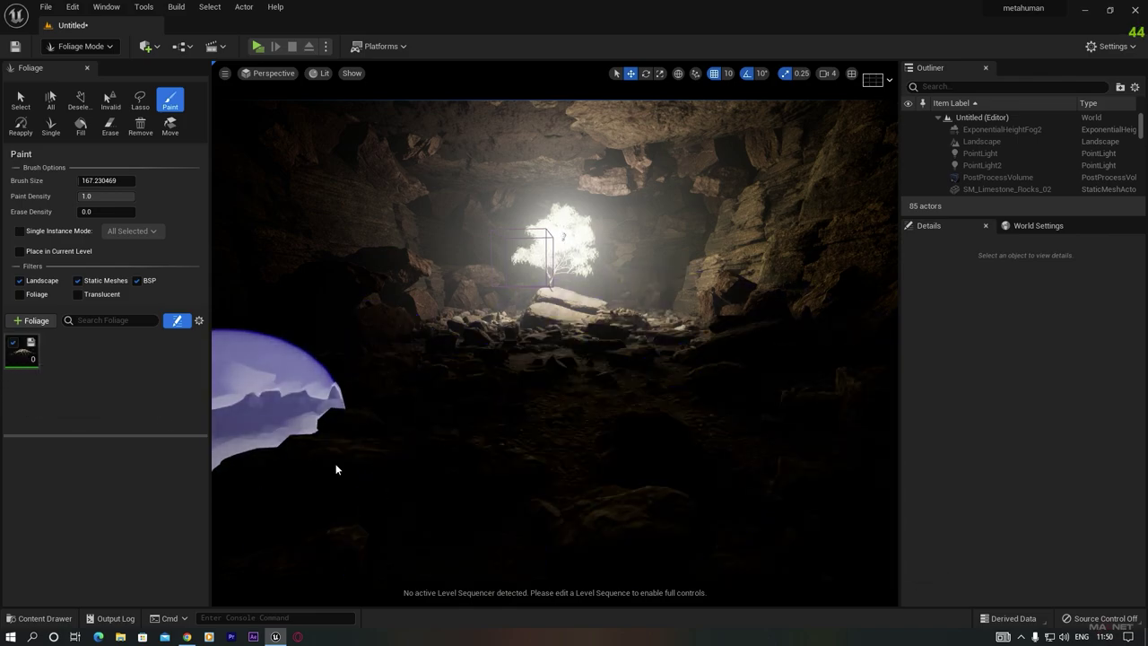
Select the SM_Roots_01 foliage type and paint a first patch of roots on the cave floor before the tree
left_click(33, 357)
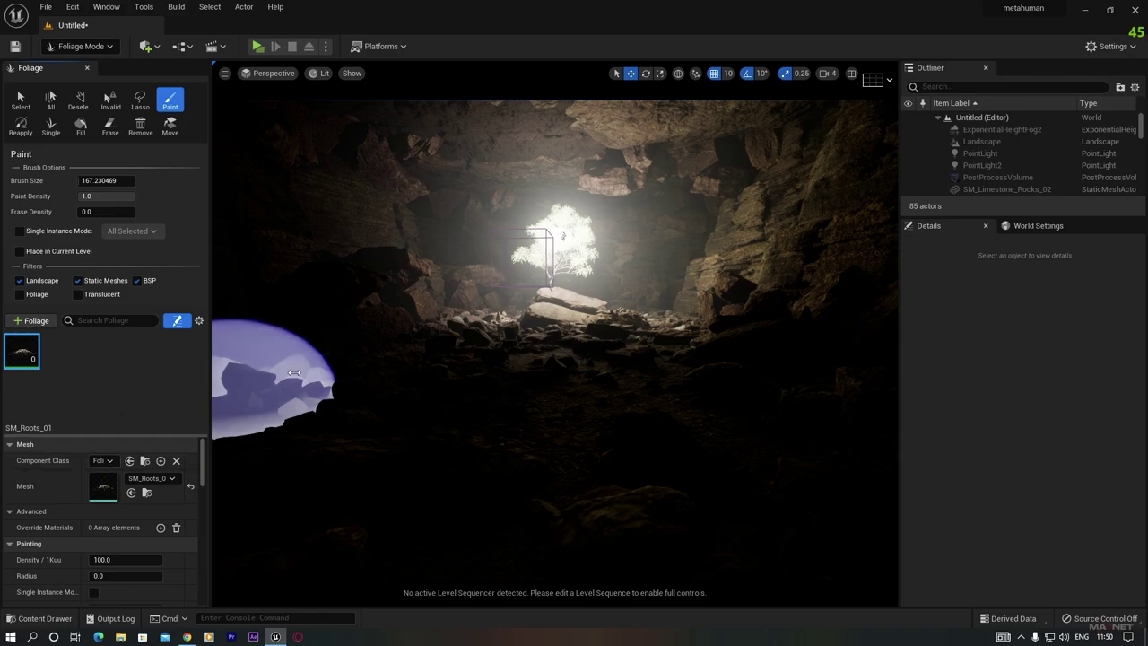
left_click_drag(543, 367, 571, 360)
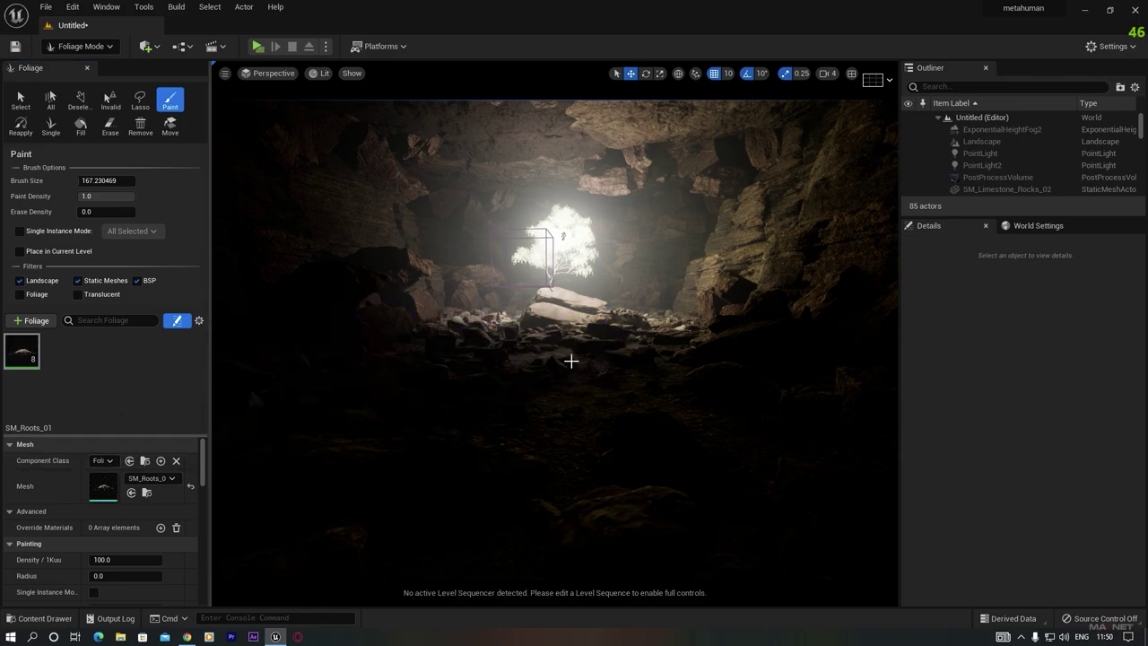
key("w")
mouse_move(545, 394)
right_mouse_down()
mouse_move(545, 431)
mouse_move(546, 383)
mouse_move(545, 484)
mouse_move(538, 477)
right_mouse_up()
key("w")
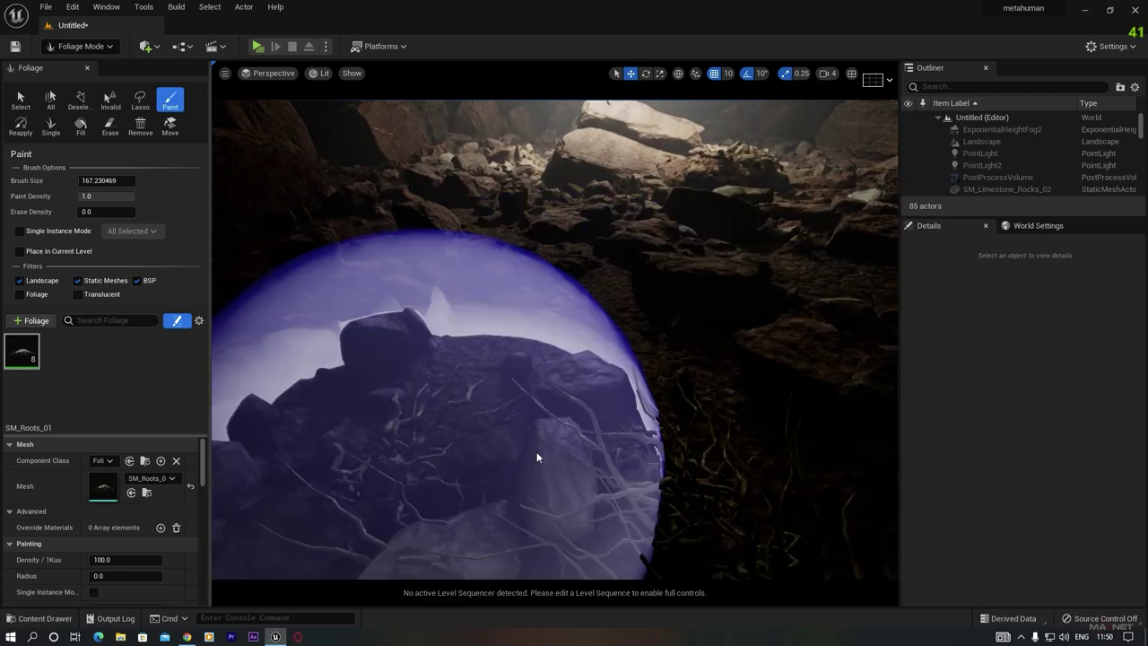
mouse_move(666, 345)
right_mouse_down()
mouse_move(578, 303)
mouse_move(585, 314)
right_mouse_up()
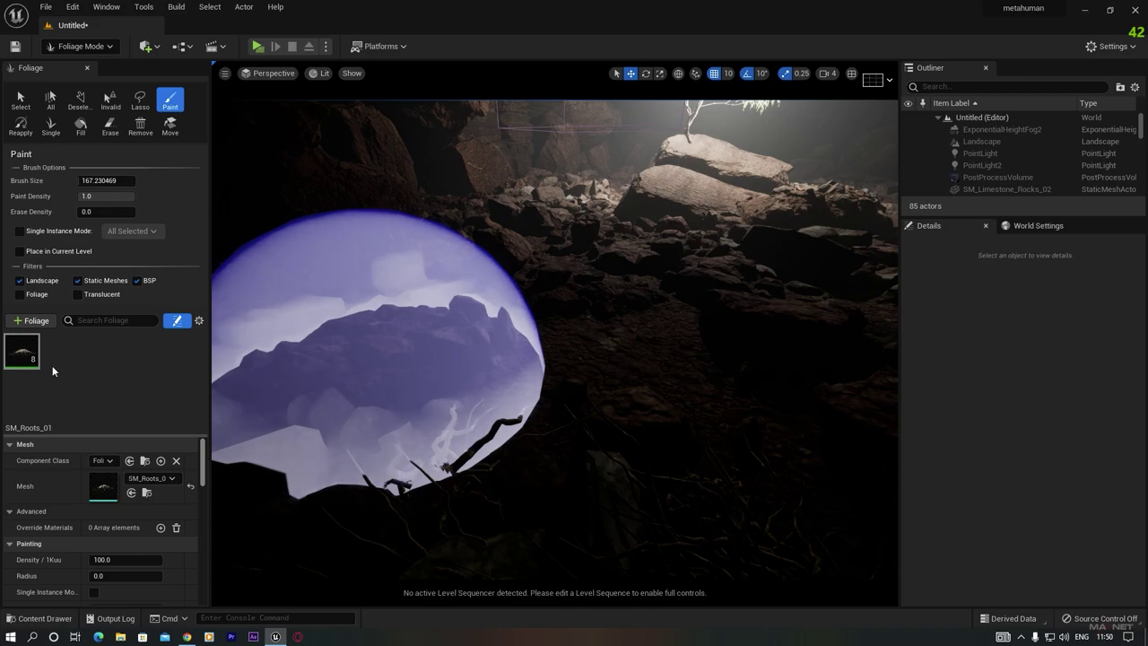
Set the minimum Scale X of the SM_Roots_01 foliage to 0.5
left_click(14, 341)
scroll(203, 456, "down", 3)
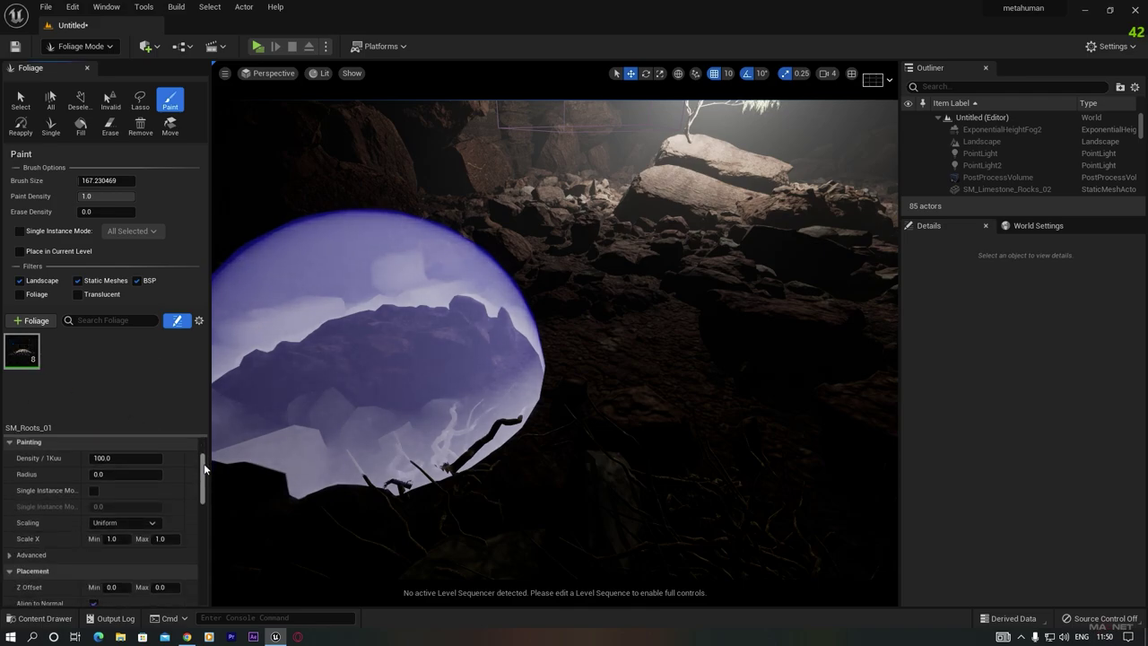
left_click(114, 538)
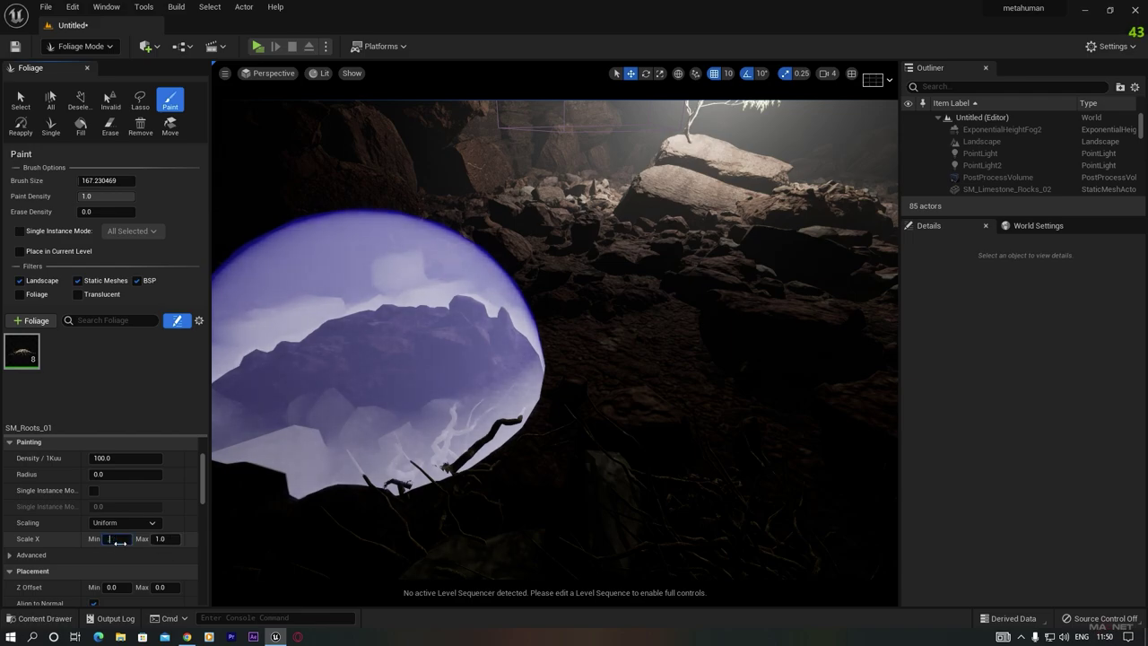
type("5")
key("Tab")
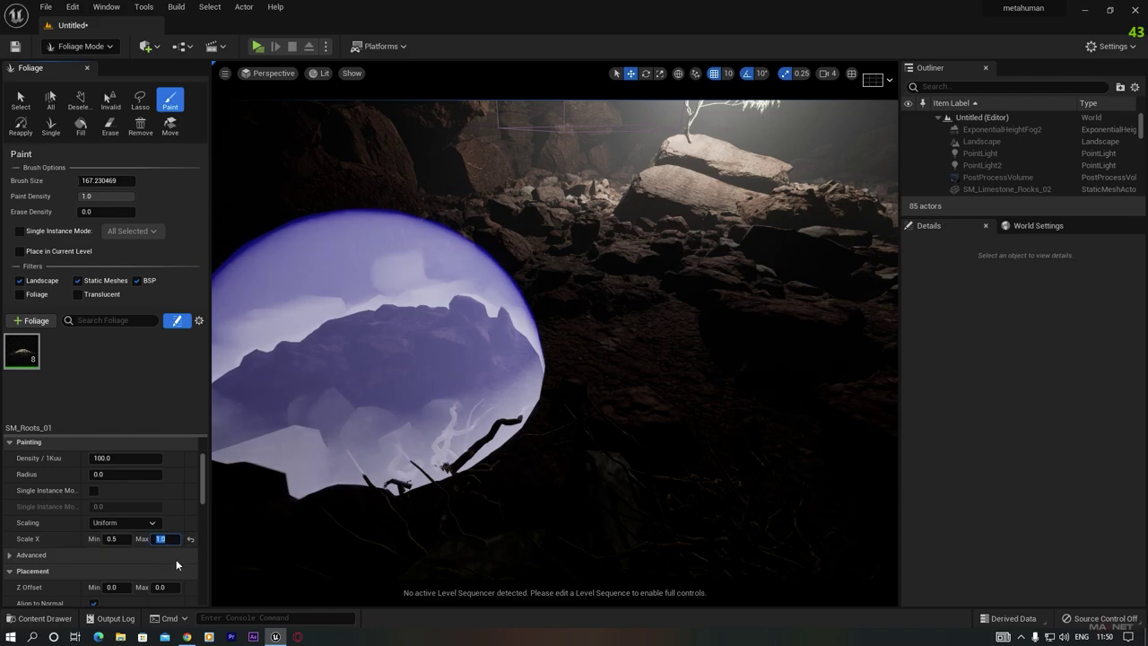
left_click(165, 554)
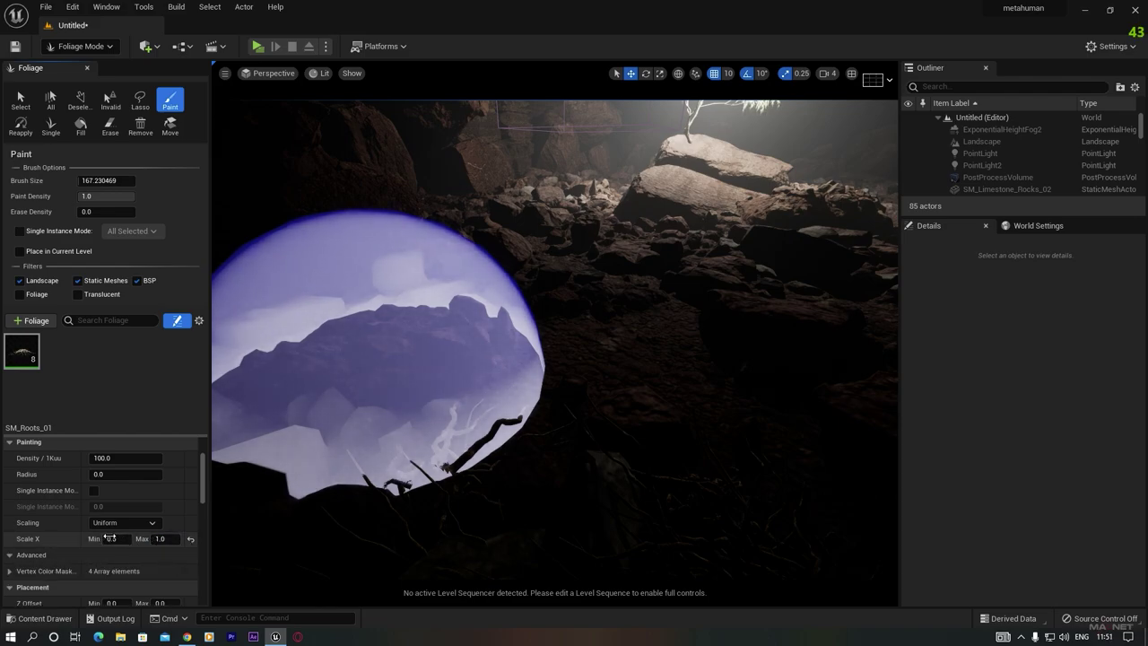
Paint the smaller roots across the rocky cave floor, along both side walls and around the tree's boulder
left_click(436, 277)
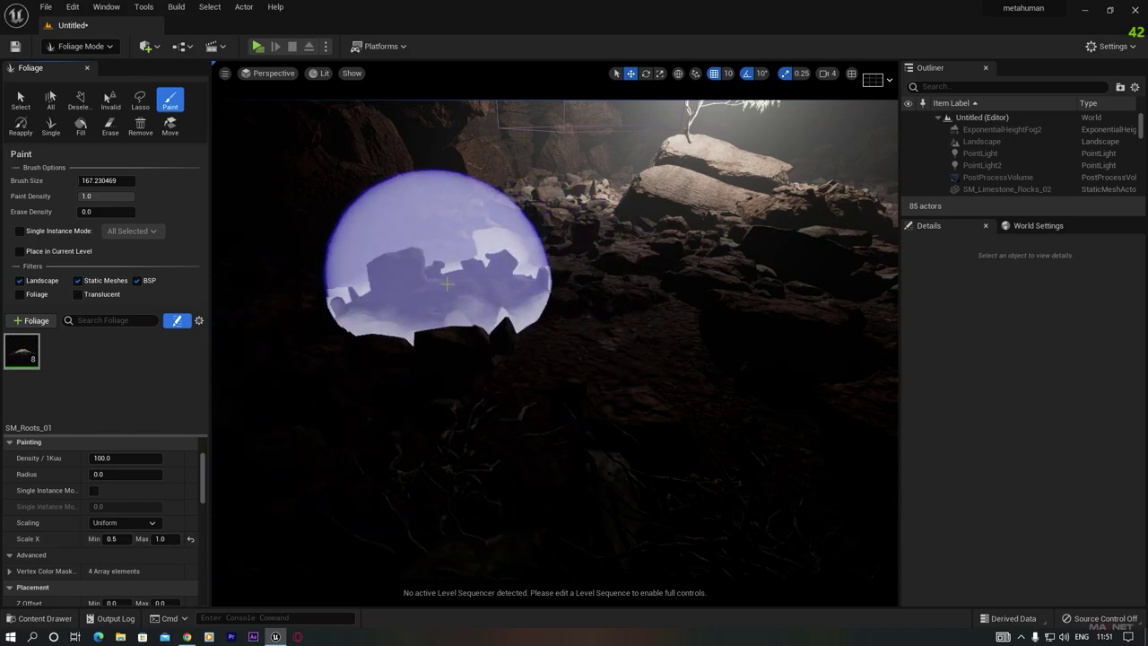
mouse_move(398, 255)
left_mouse_down()
mouse_move(502, 220)
mouse_move(540, 225)
mouse_move(371, 269)
mouse_move(515, 184)
mouse_move(653, 256)
mouse_move(415, 313)
mouse_move(633, 313)
mouse_move(546, 352)
left_mouse_up()
right_click_drag(546, 352, 736, 352)
mouse_move(546, 352)
left_mouse_down()
mouse_move(548, 274)
mouse_move(460, 232)
left_mouse_up()
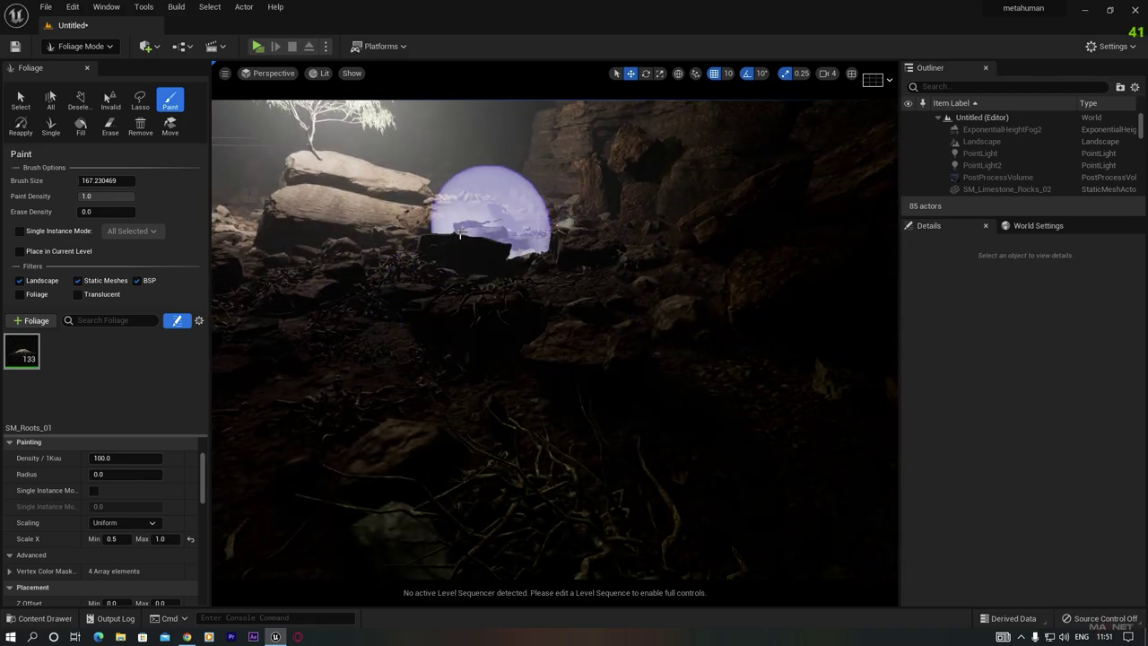
mouse_move(471, 190)
left_mouse_down()
mouse_move(310, 166)
mouse_move(302, 210)
mouse_move(743, 325)
mouse_move(616, 161)
mouse_move(738, 230)
mouse_move(735, 243)
mouse_move(580, 280)
left_mouse_up()
right_click_drag(544, 280, 735, 260)
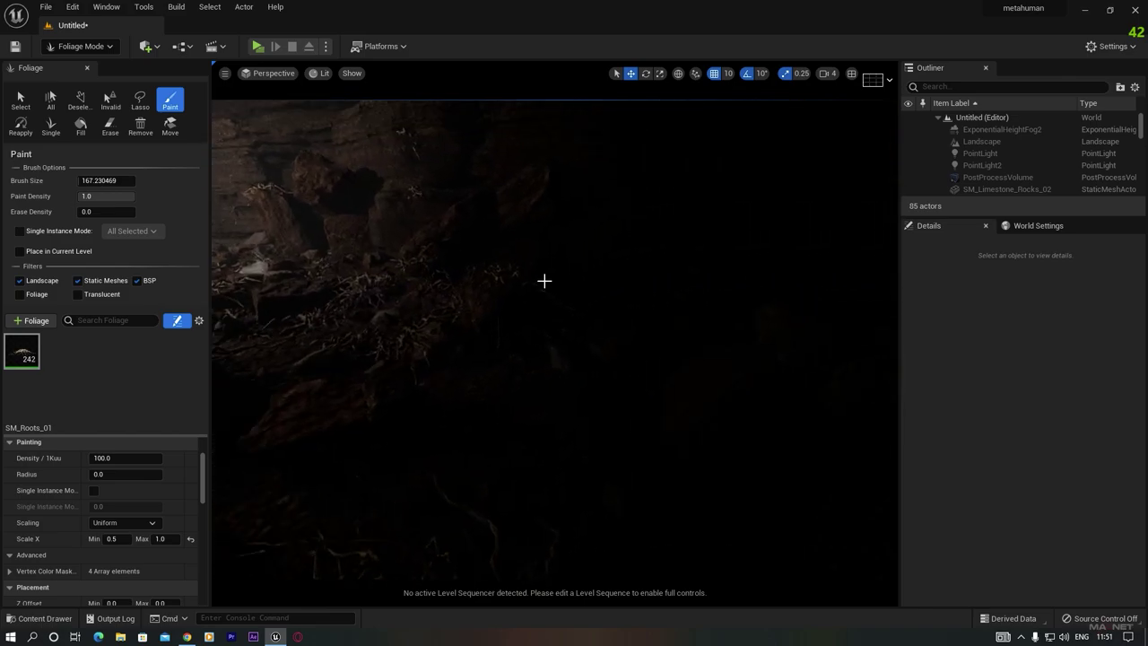
mouse_move(544, 281)
left_mouse_down()
mouse_move(356, 182)
mouse_move(376, 388)
mouse_move(417, 379)
left_mouse_up()
mouse_move(418, 380)
right_mouse_down()
mouse_move(269, 395)
mouse_move(251, 380)
right_mouse_up()
mouse_move(459, 201)
left_mouse_down()
mouse_move(269, 287)
mouse_move(296, 215)
mouse_move(476, 195)
left_mouse_up()
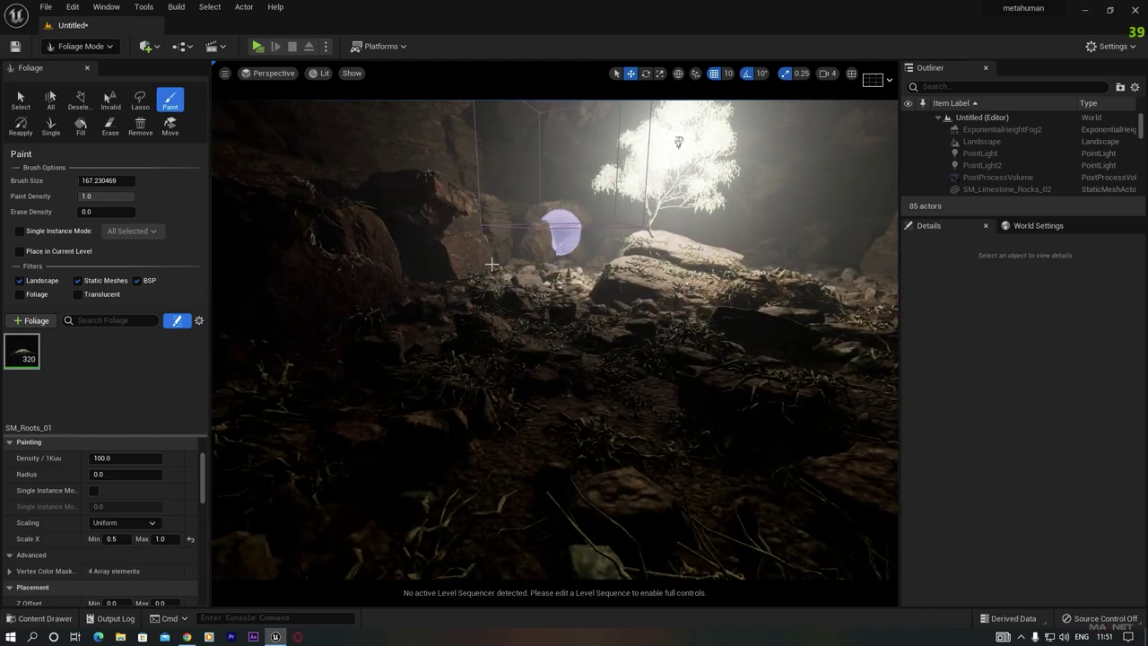
mouse_move(433, 310)
left_mouse_down()
mouse_move(583, 282)
mouse_move(571, 399)
mouse_move(576, 376)
left_mouse_up()
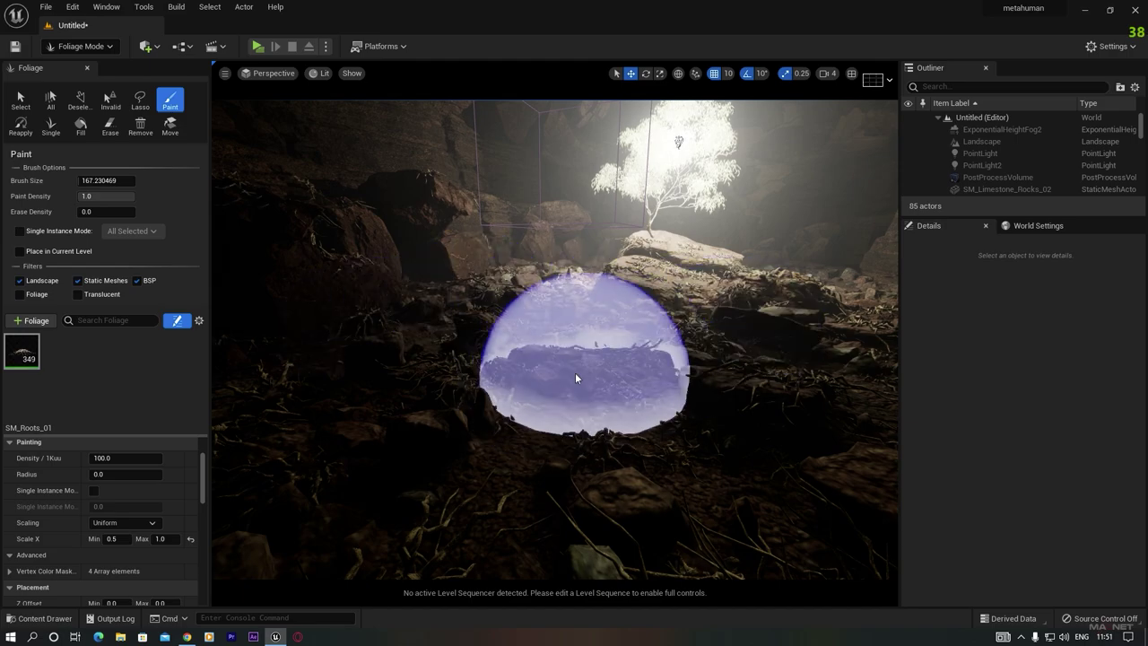
right_click_drag(576, 376, 807, 421)
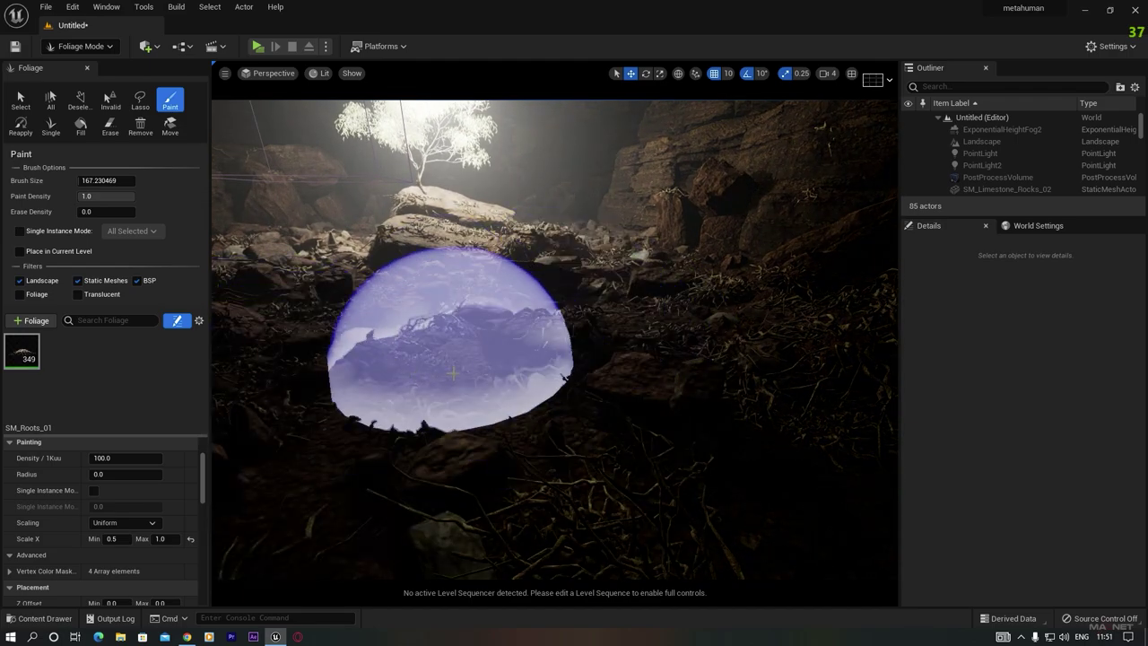
Try a Paint Density of 2 for the brush, and set the roots' Density / 1Kuu to 200
scroll(102, 502, "up", 1)
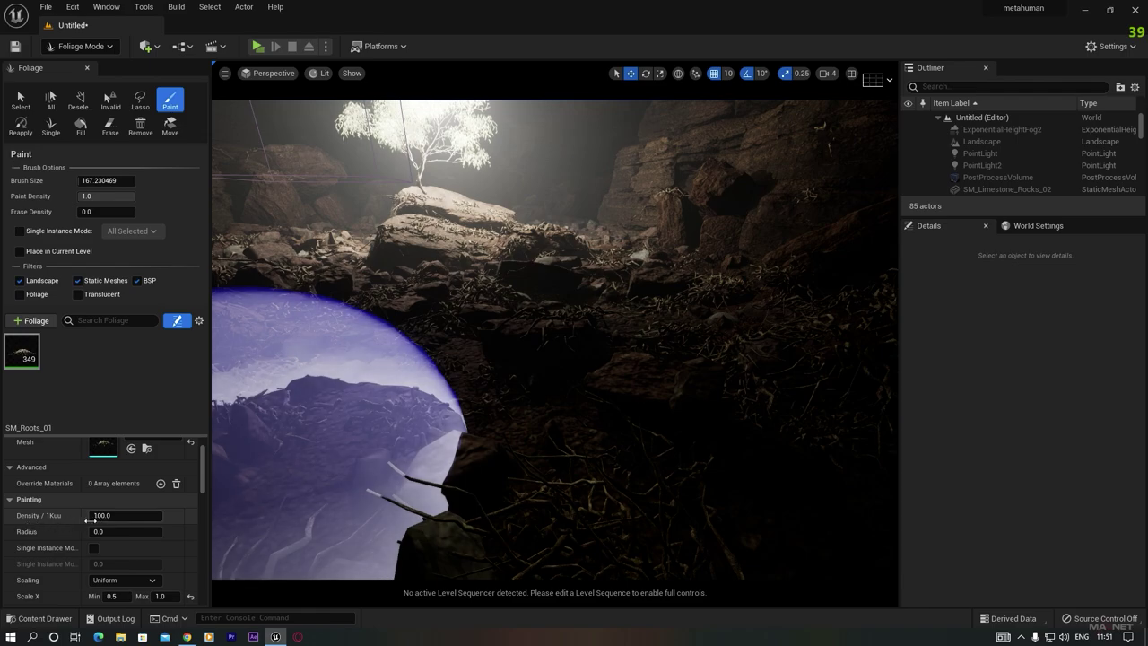
left_click(89, 196)
type("2")
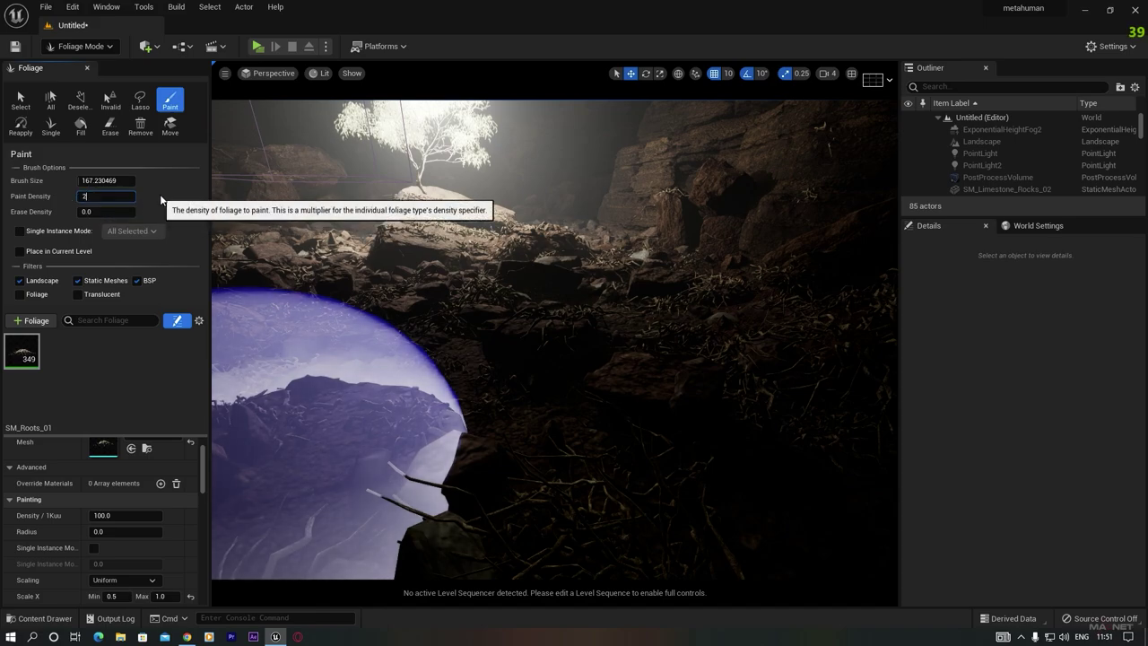
key("Return")
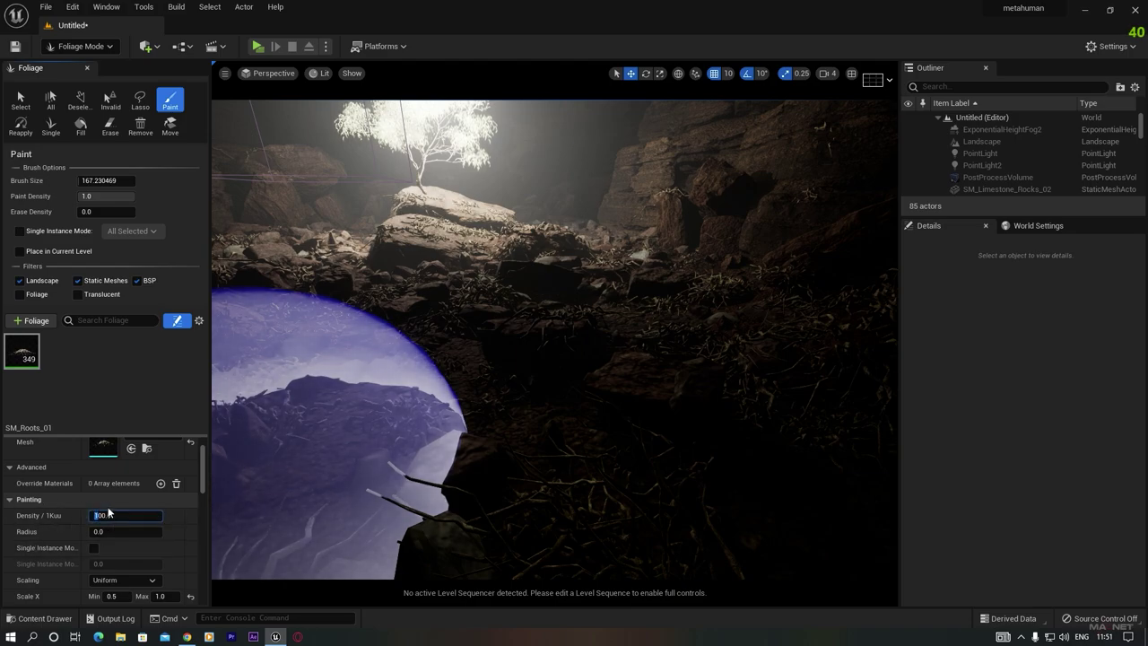
type("200")
key("Return")
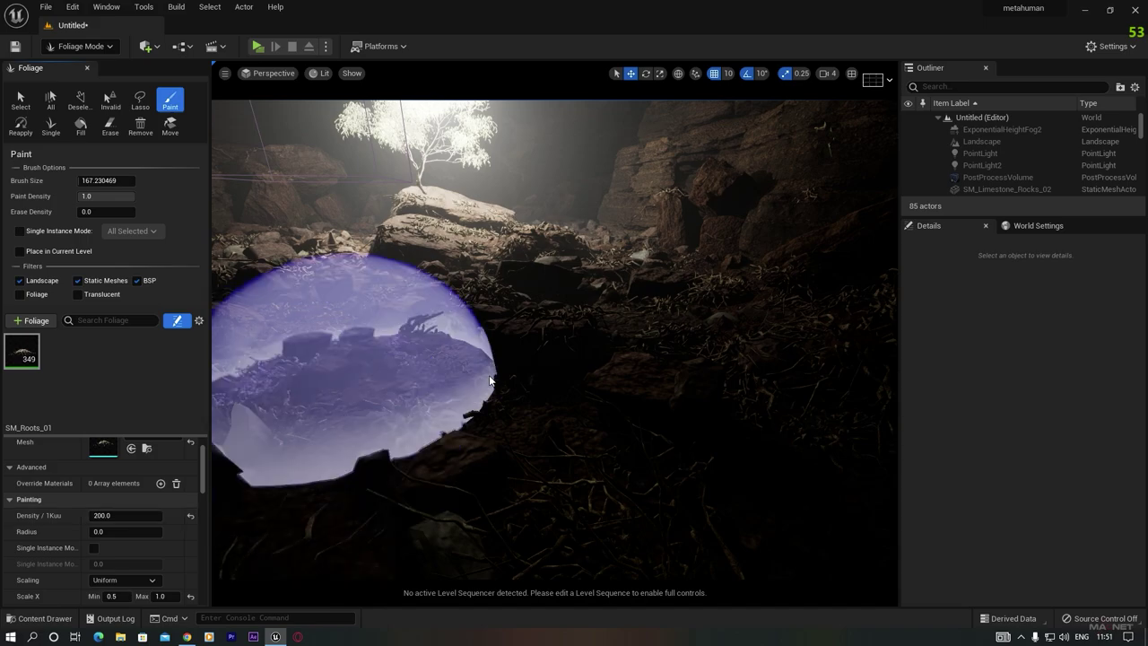
Paint over the cave floor and the rocks at both sides again with the denser roots
mouse_move(475, 372)
left_mouse_down()
mouse_move(440, 346)
mouse_move(486, 303)
mouse_move(367, 255)
mouse_move(528, 285)
mouse_move(275, 242)
left_mouse_up()
mouse_move(354, 228)
left_mouse_down()
mouse_move(486, 295)
mouse_move(553, 218)
left_mouse_up()
mouse_move(632, 206)
left_mouse_down()
mouse_move(735, 189)
mouse_move(430, 290)
mouse_move(571, 377)
mouse_move(215, 520)
left_mouse_up()
mouse_move(117, 542)
left_mouse_down()
mouse_move(496, 427)
mouse_move(550, 364)
left_mouse_up()
mouse_move(551, 364)
right_mouse_down()
mouse_move(485, 345)
mouse_move(295, 358)
right_mouse_up()
mouse_move(550, 364)
left_mouse_down()
mouse_move(535, 296)
mouse_move(640, 259)
mouse_move(833, 332)
mouse_move(615, 397)
left_mouse_up()
right_click_drag(615, 397, 852, 386)
mouse_move(642, 282)
left_mouse_down()
mouse_move(726, 287)
mouse_move(661, 274)
mouse_move(532, 336)
left_mouse_up()
mouse_move(533, 336)
right_mouse_down()
mouse_move(502, 336)
mouse_move(520, 422)
right_mouse_up()
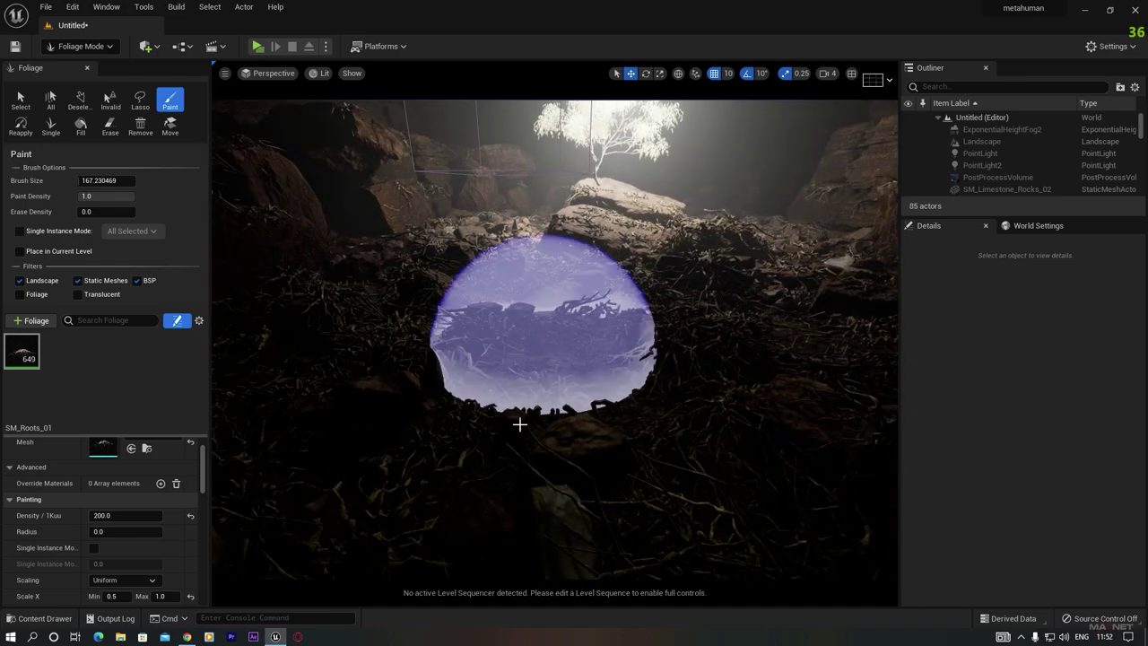
Add the fern_02_05 mesh from the PN_Fern folder to the foliage types and choose it for painting instead of the roots
left_click(43, 618)
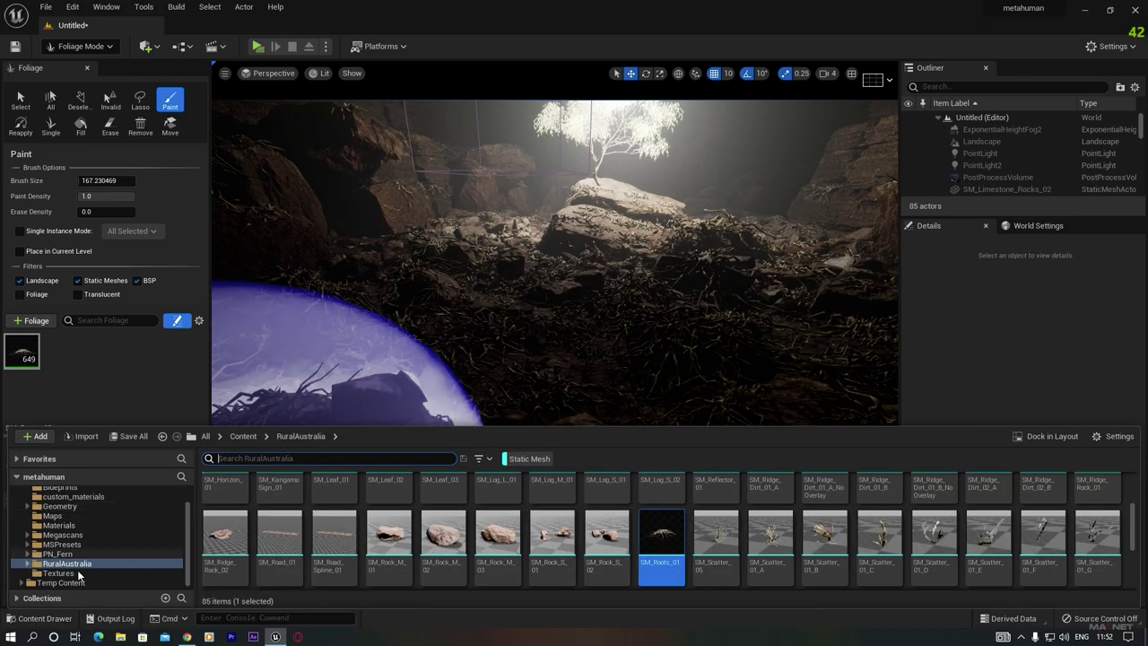
left_click(58, 554)
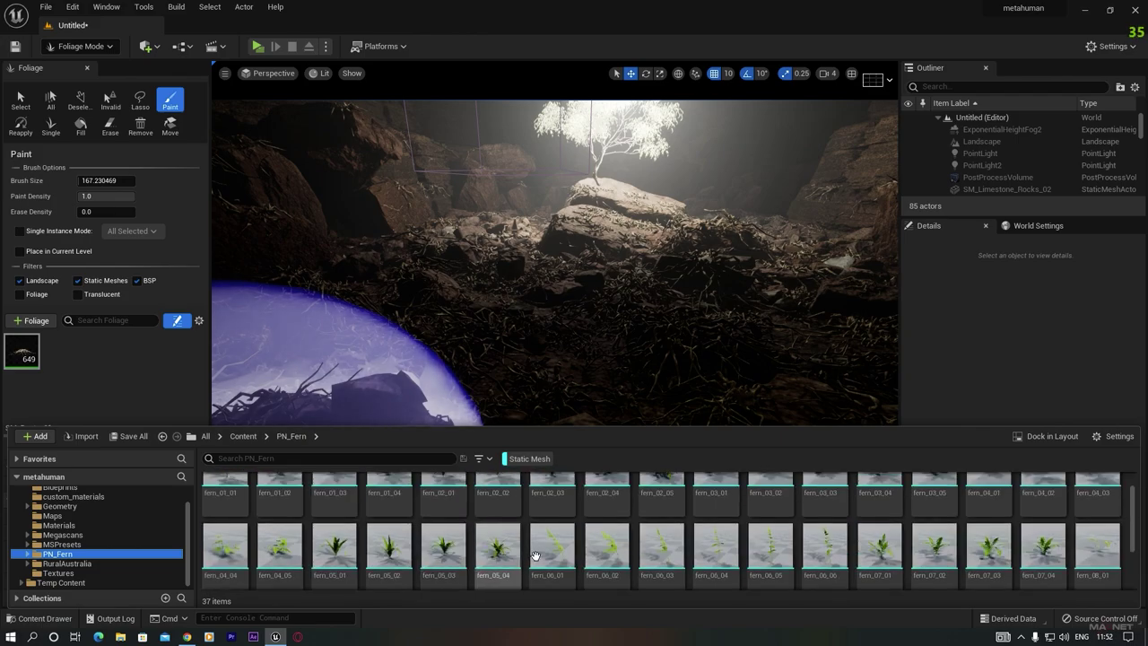
scroll(535, 556, "up", 1)
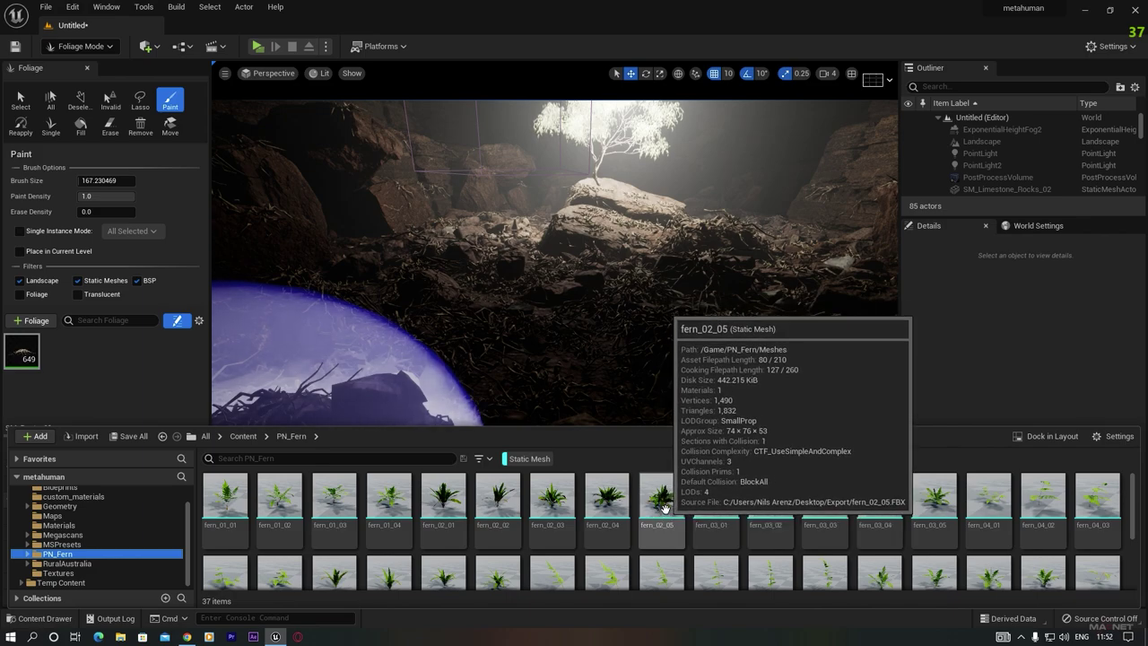
left_click_drag(663, 508, 72, 357)
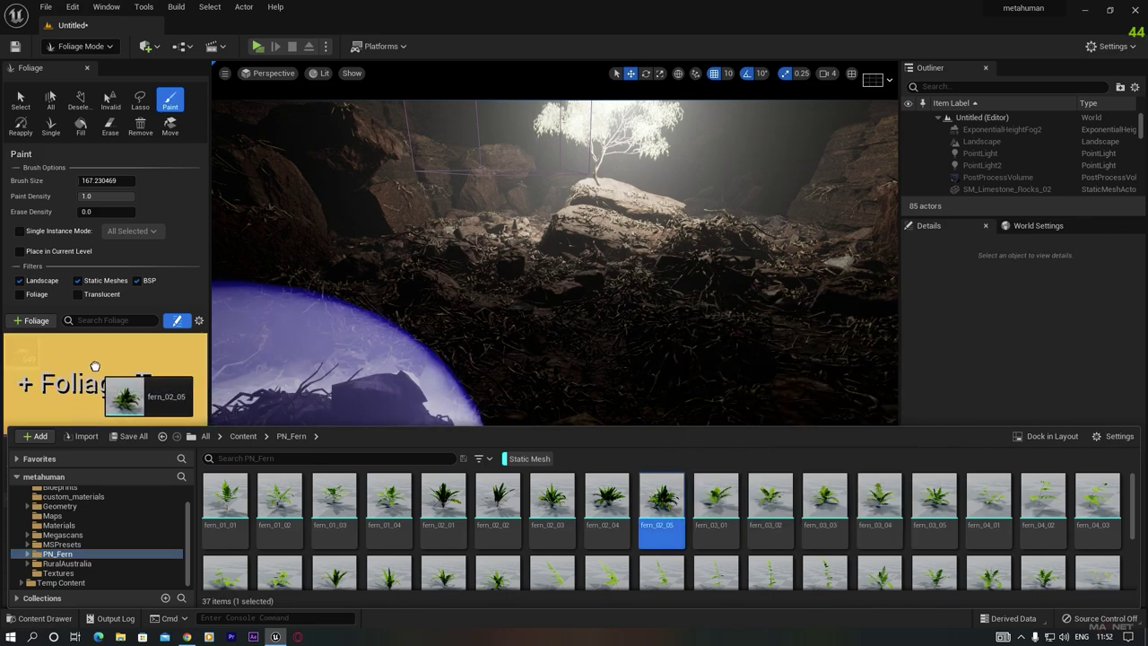
left_click_drag(101, 382, 101, 382)
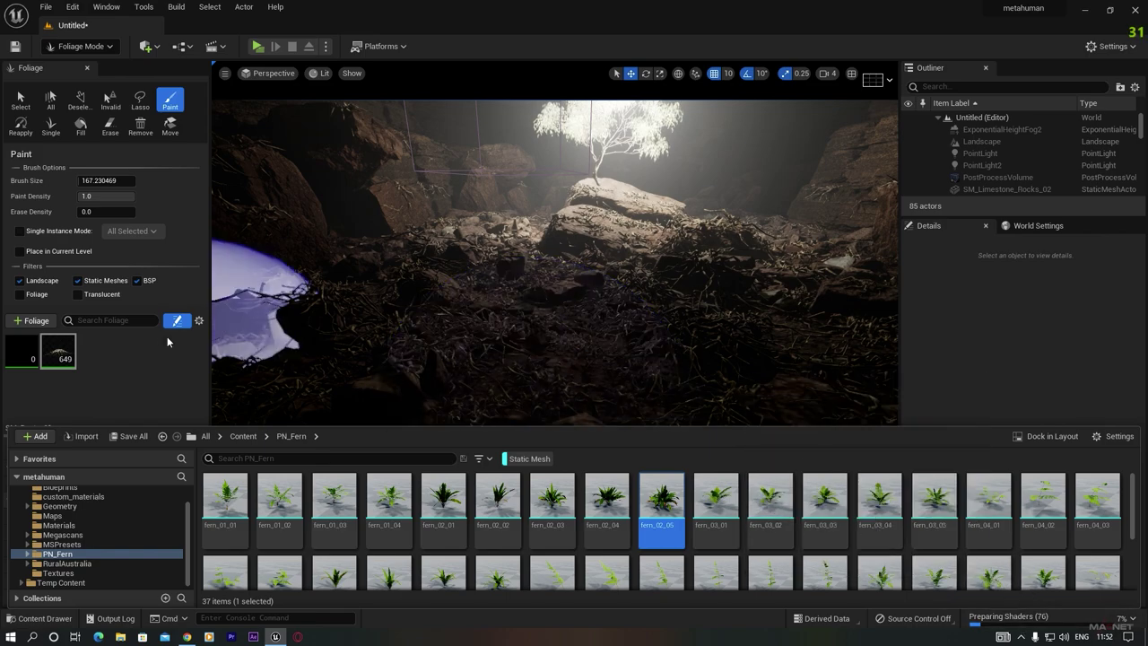
left_click(22, 350)
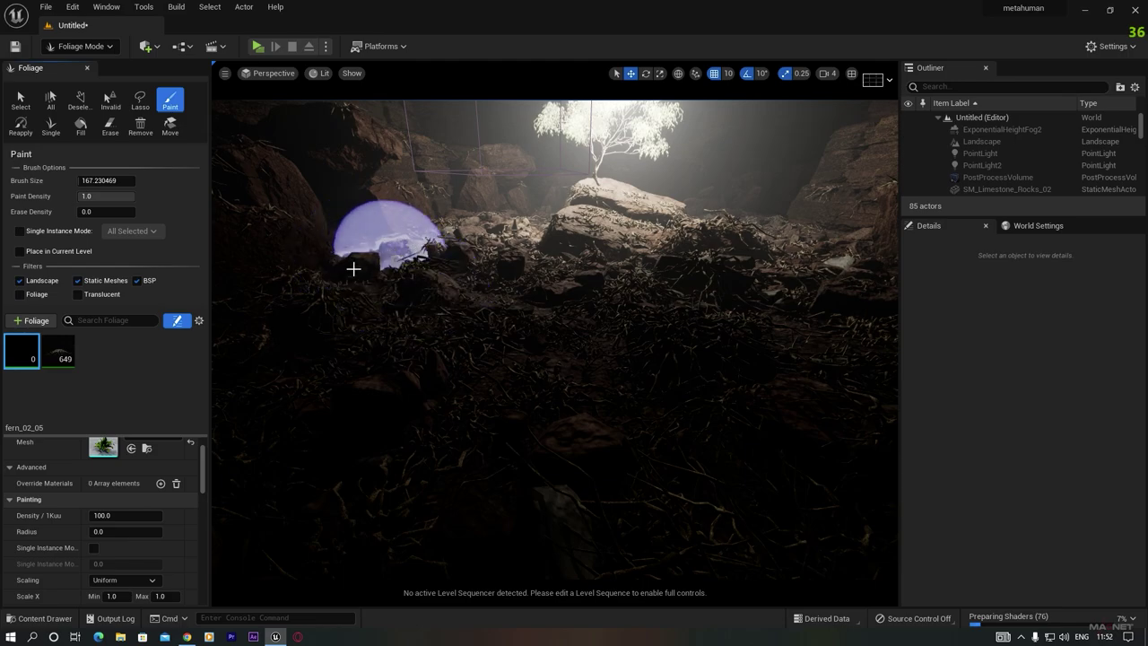
Paint ferns across the cave floor, from the side rocks to the tree's boulder and the foreground
mouse_move(353, 268)
left_mouse_down()
mouse_move(287, 273)
mouse_move(242, 304)
mouse_move(473, 219)
mouse_move(355, 244)
left_mouse_up()
mouse_move(374, 170)
left_mouse_down()
mouse_move(431, 195)
mouse_move(314, 345)
mouse_move(389, 352)
mouse_move(524, 289)
mouse_move(599, 415)
mouse_move(704, 361)
mouse_move(589, 287)
mouse_move(549, 241)
mouse_move(578, 235)
mouse_move(650, 292)
mouse_move(718, 287)
mouse_move(589, 193)
mouse_move(587, 179)
mouse_move(560, 206)
mouse_move(609, 197)
mouse_move(846, 282)
mouse_move(666, 385)
left_mouse_up()
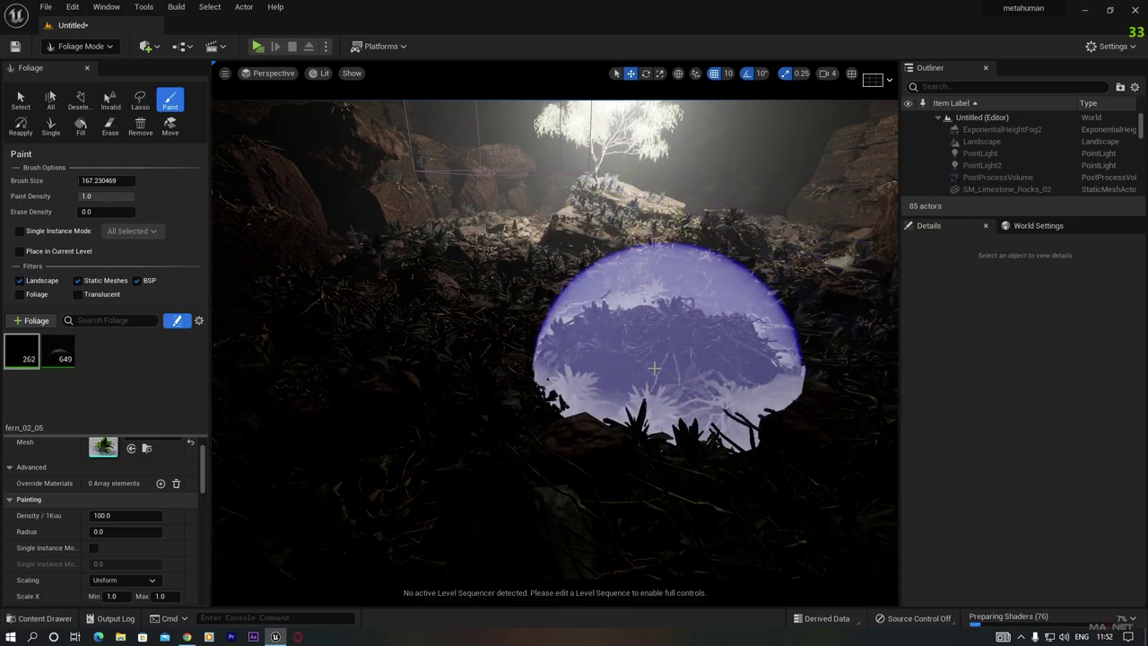
right_click_drag(667, 384, 649, 346)
mouse_move(699, 246)
left_mouse_down()
mouse_move(561, 167)
mouse_move(709, 199)
mouse_move(424, 542)
mouse_move(236, 498)
mouse_move(384, 220)
mouse_move(454, 196)
mouse_move(508, 332)
left_mouse_up()
Fill the remaining bare foreground patches on both sides of the cave floor with more ferns
mouse_move(507, 333)
right_mouse_down()
mouse_move(328, 333)
mouse_move(445, 316)
mouse_move(470, 260)
mouse_move(462, 274)
mouse_move(454, 246)
mouse_move(459, 332)
right_mouse_up()
key("d")
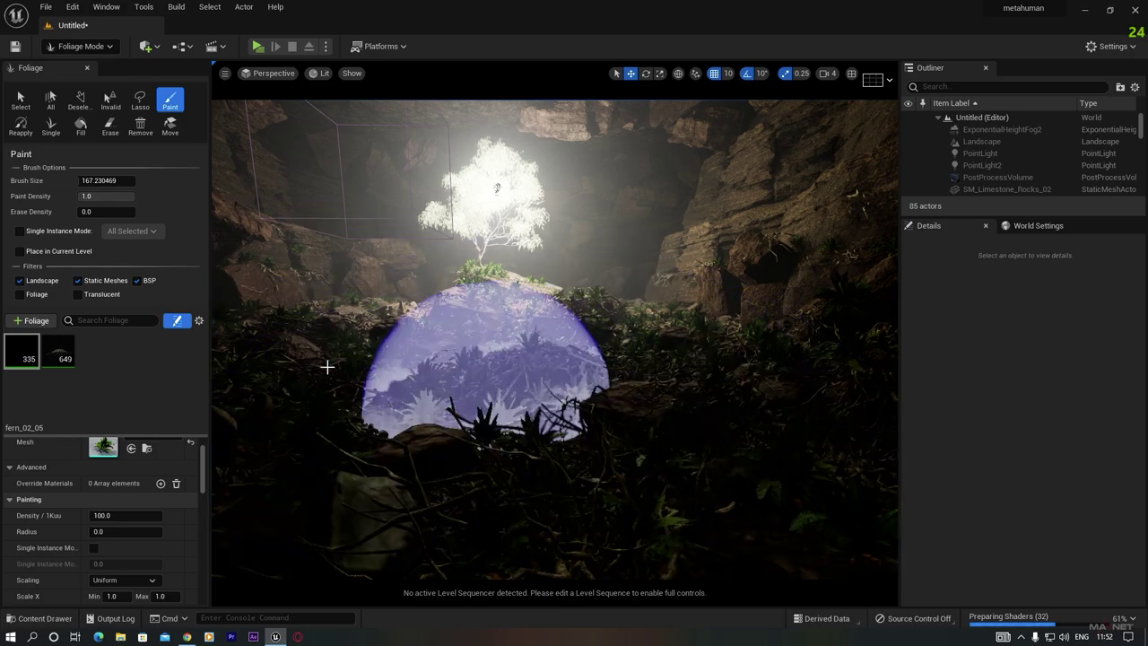
right_click_drag(512, 409, 448, 405)
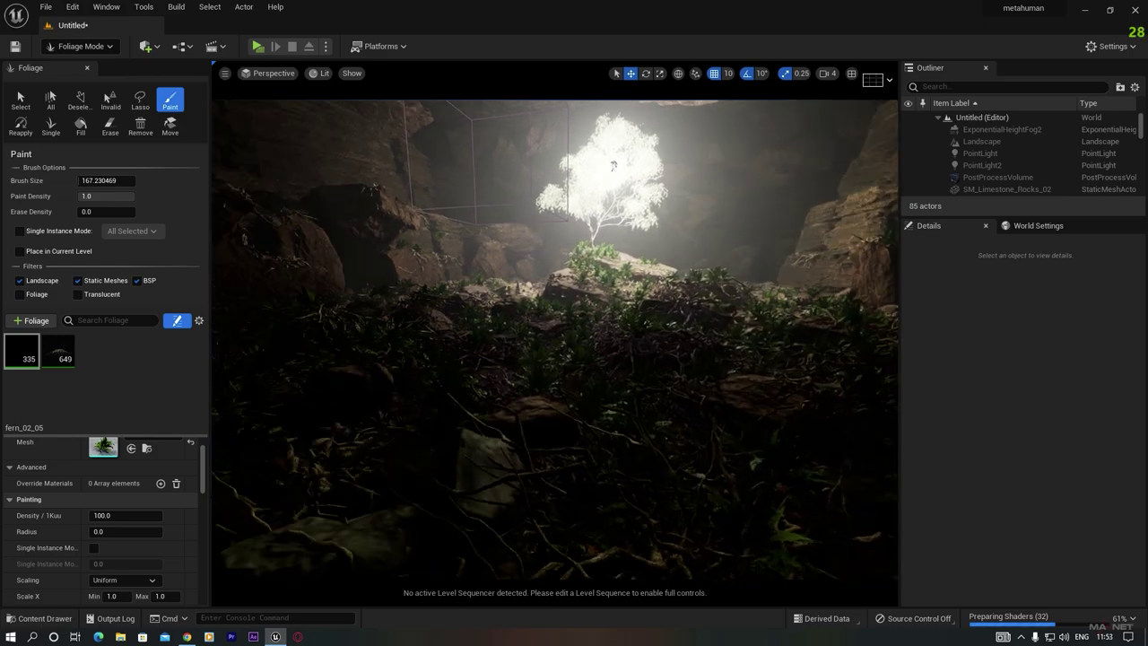
mouse_move(512, 386)
right_mouse_down()
mouse_move(377, 385)
mouse_move(529, 371)
right_mouse_up()
left_click_drag(530, 371, 610, 359)
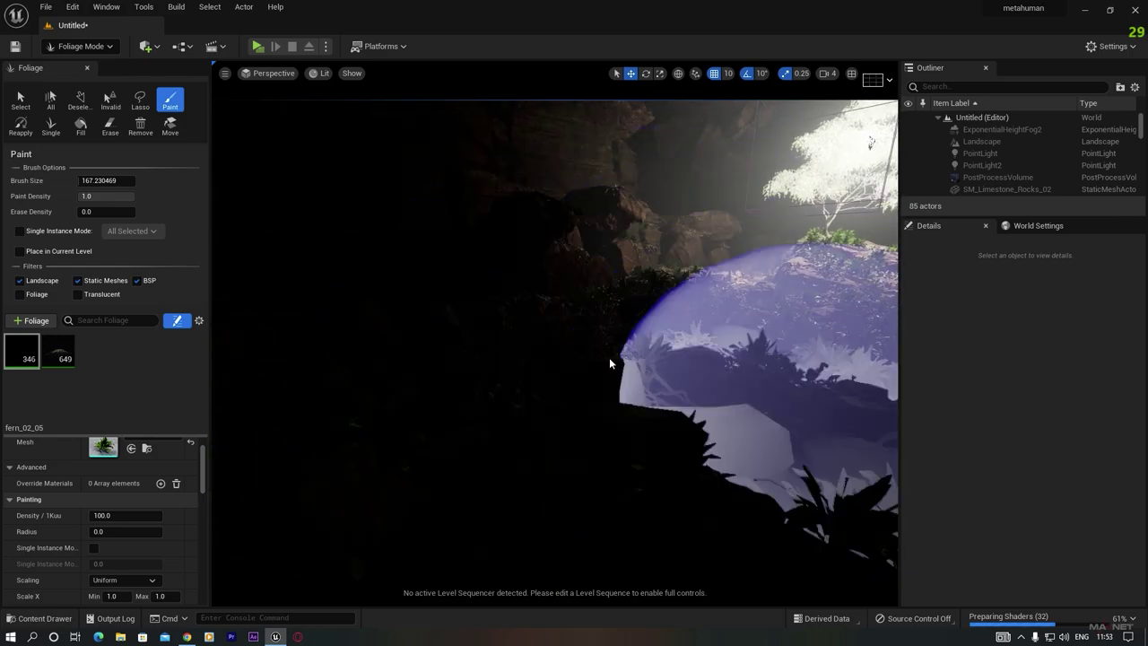
right_click_drag(520, 350, 681, 350)
mouse_move(589, 357)
left_mouse_down()
mouse_move(717, 339)
mouse_move(762, 291)
mouse_move(762, 405)
mouse_move(825, 298)
mouse_move(569, 332)
left_mouse_up()
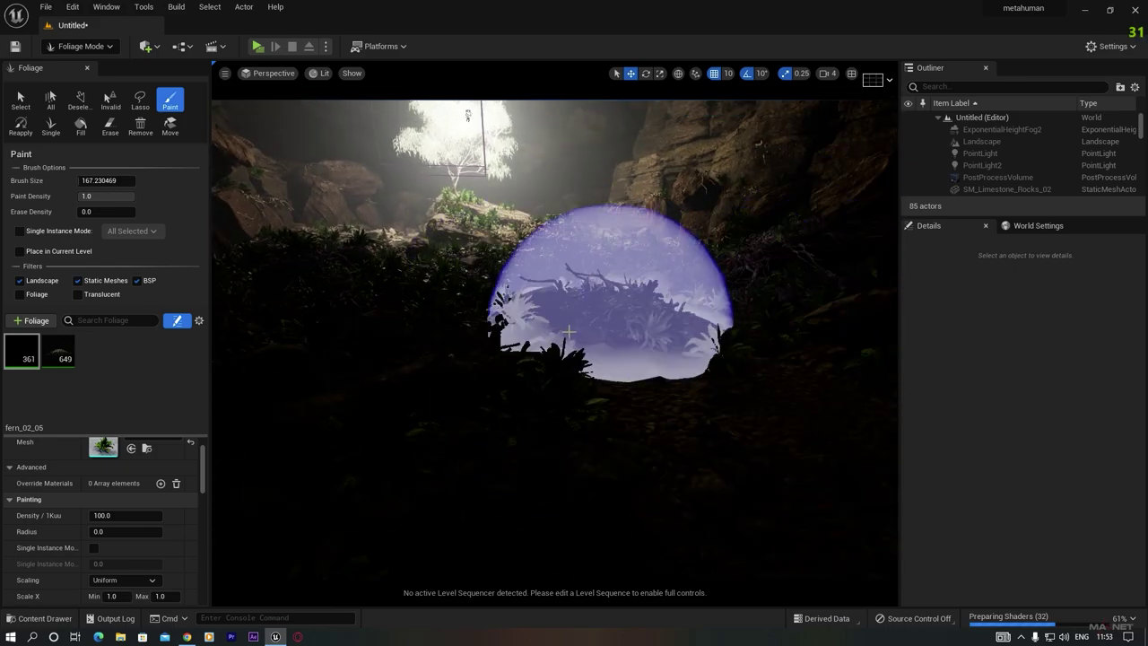
right_click_drag(610, 369, 502, 359)
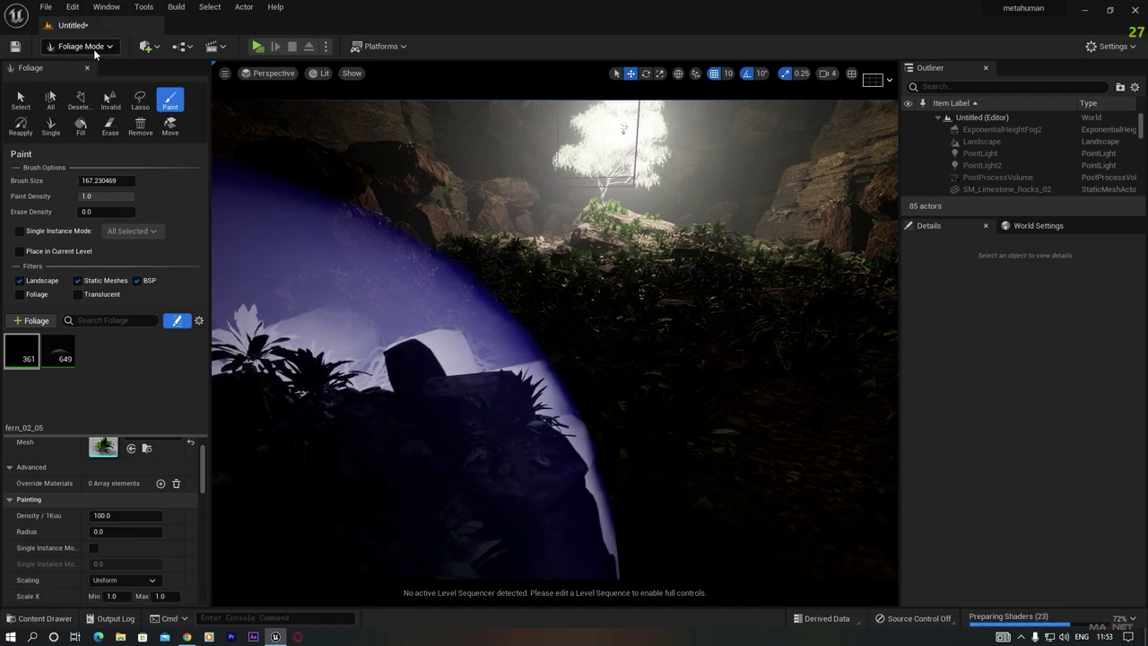
Return to Select Mode and open RuralAustralia's Water folder with the Static Mesh filter turned off
left_click(94, 46)
left_click(82, 67)
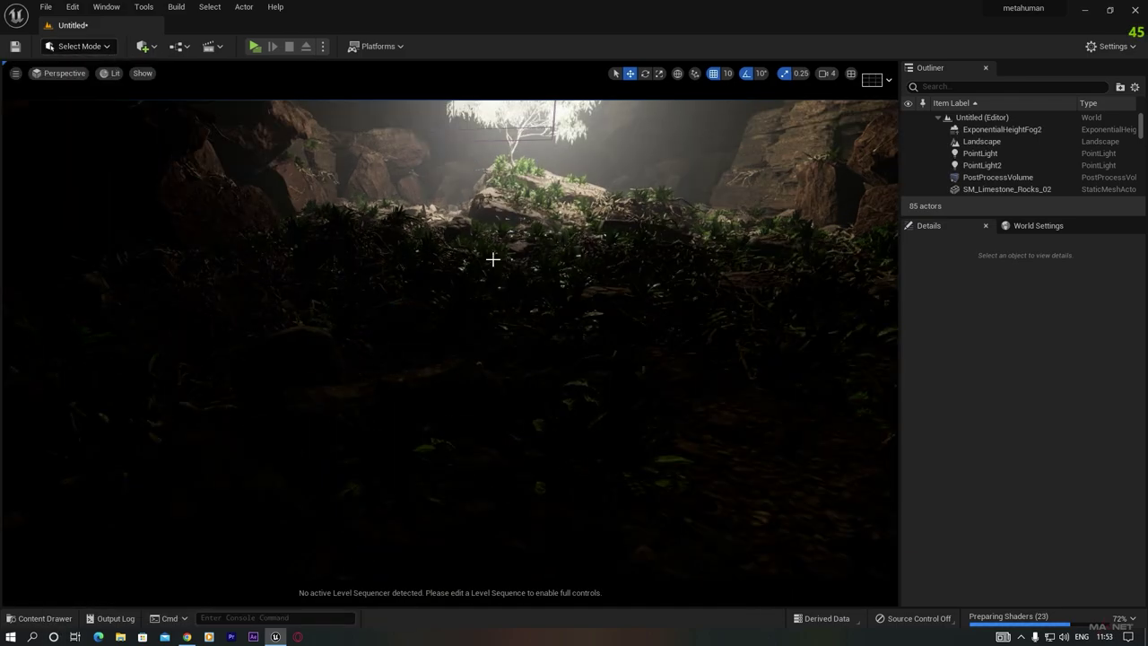
left_click(40, 618)
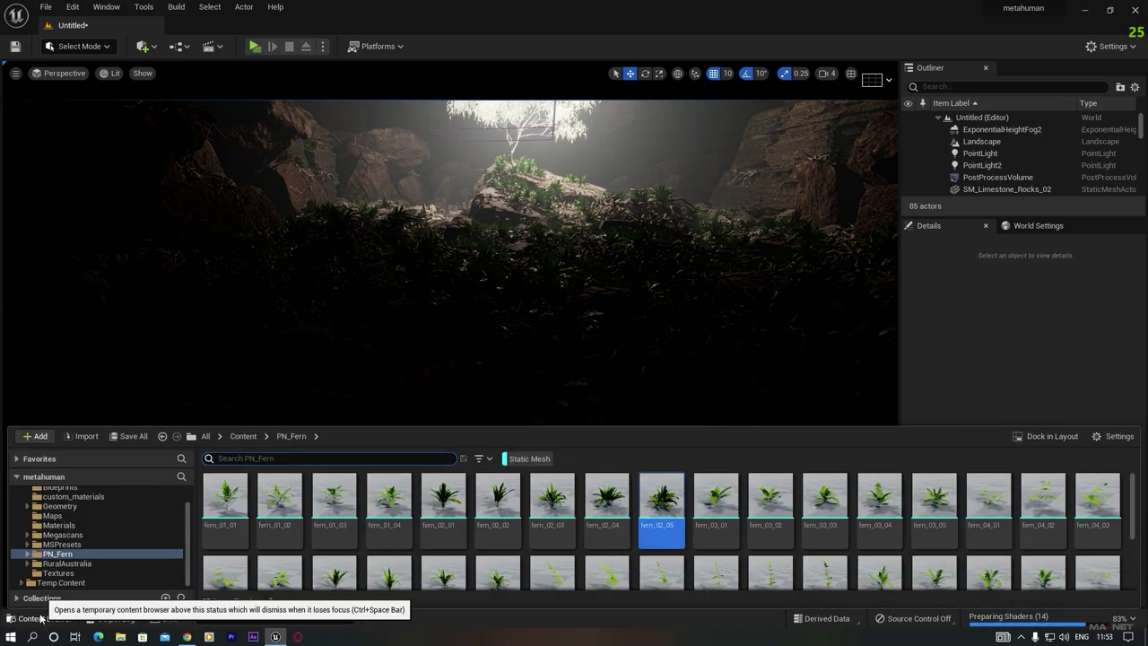
left_click(71, 564)
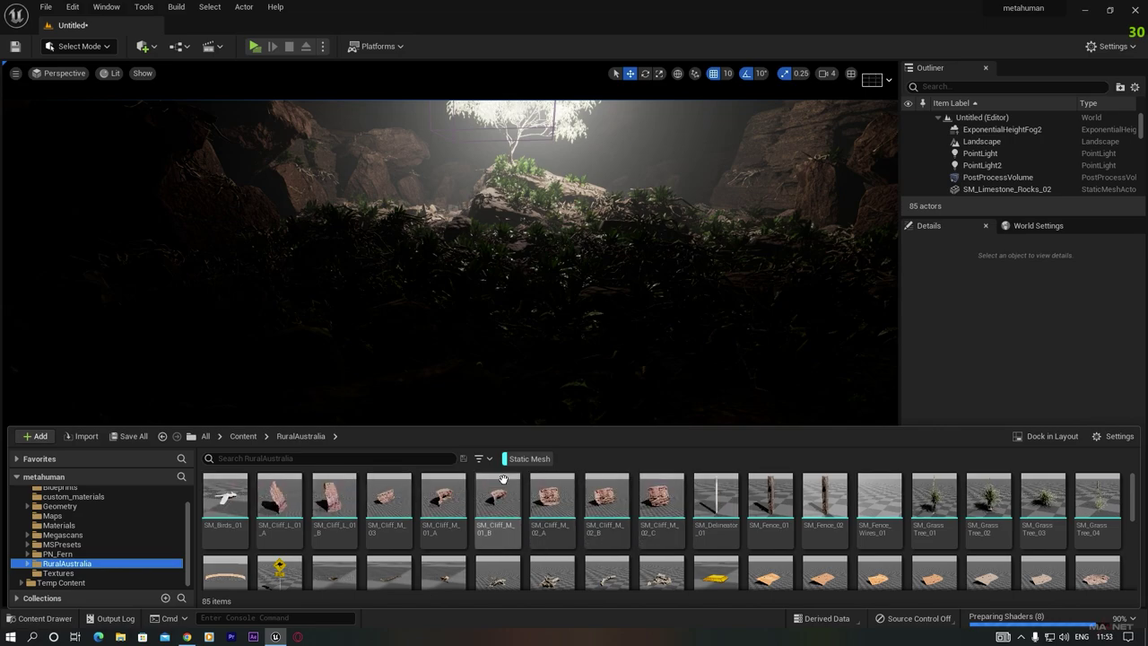
left_click(535, 459)
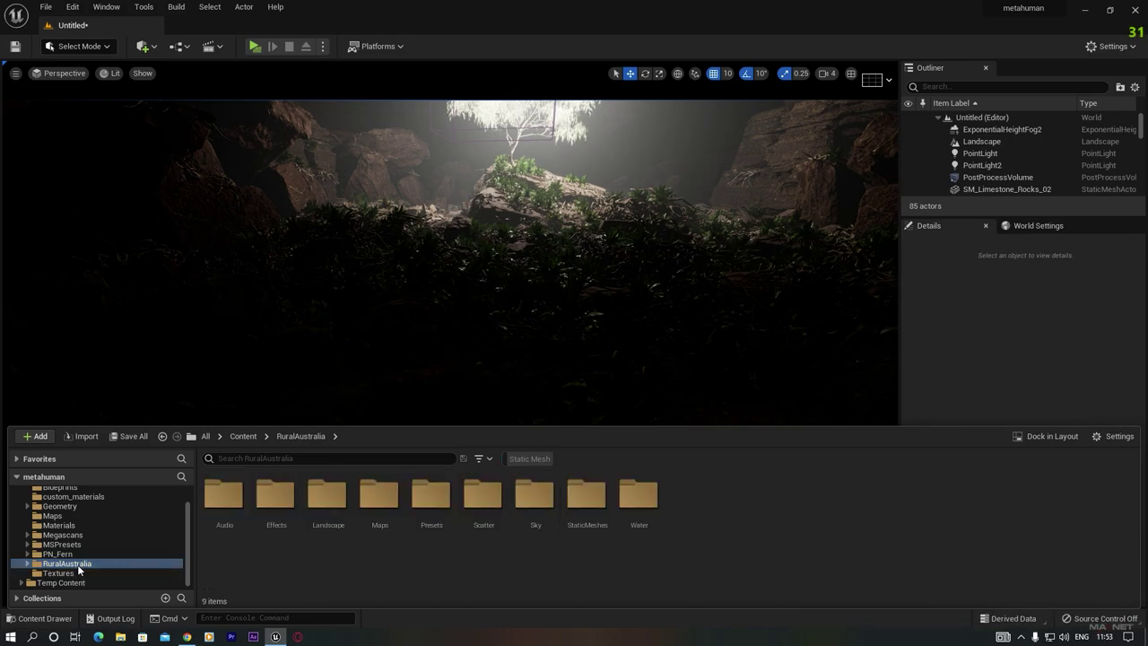
double_click(637, 490)
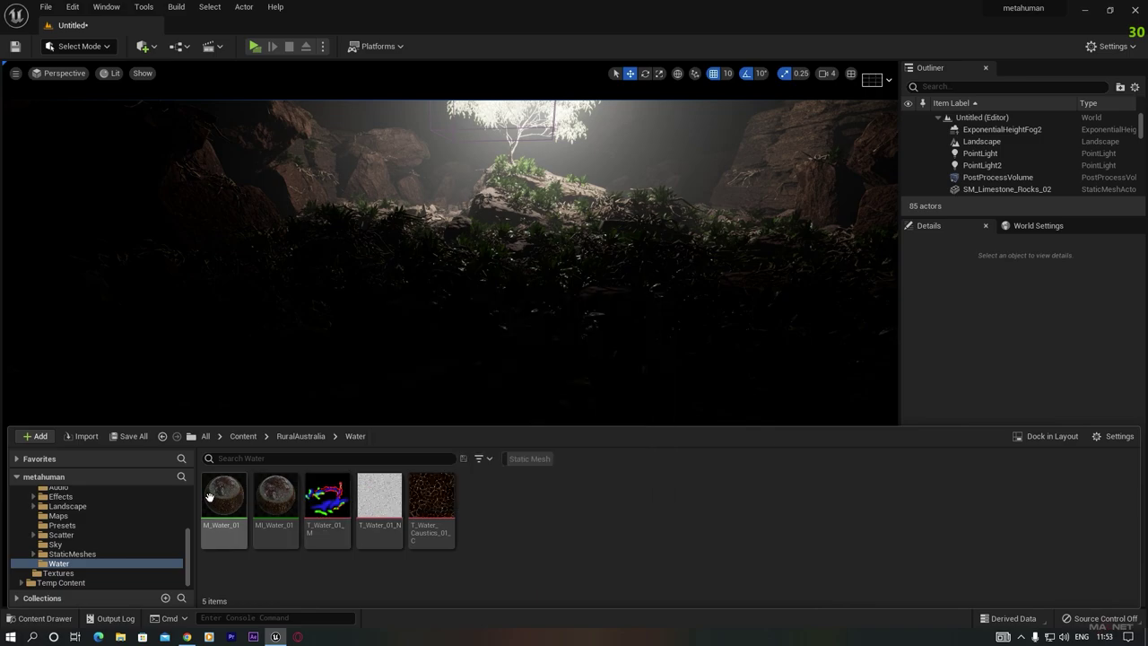
mouse_move(386, 517)
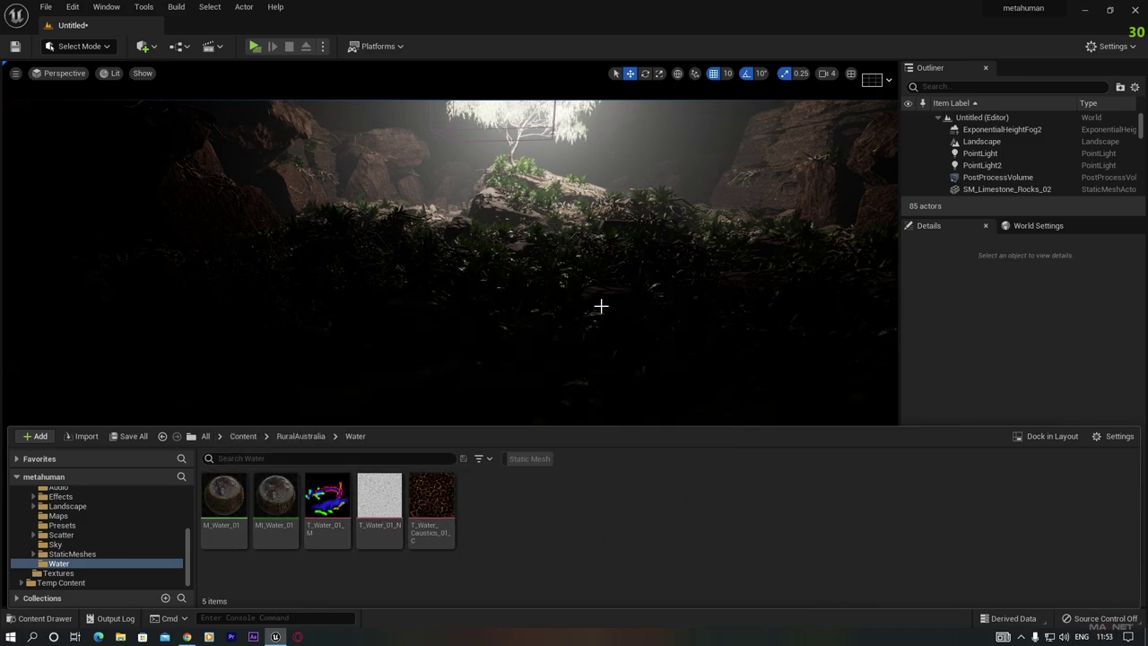
Place a Plane shape on the cave floor and scale it uniformly until it spans the whole floor
right_click_drag(591, 299, 640, 310)
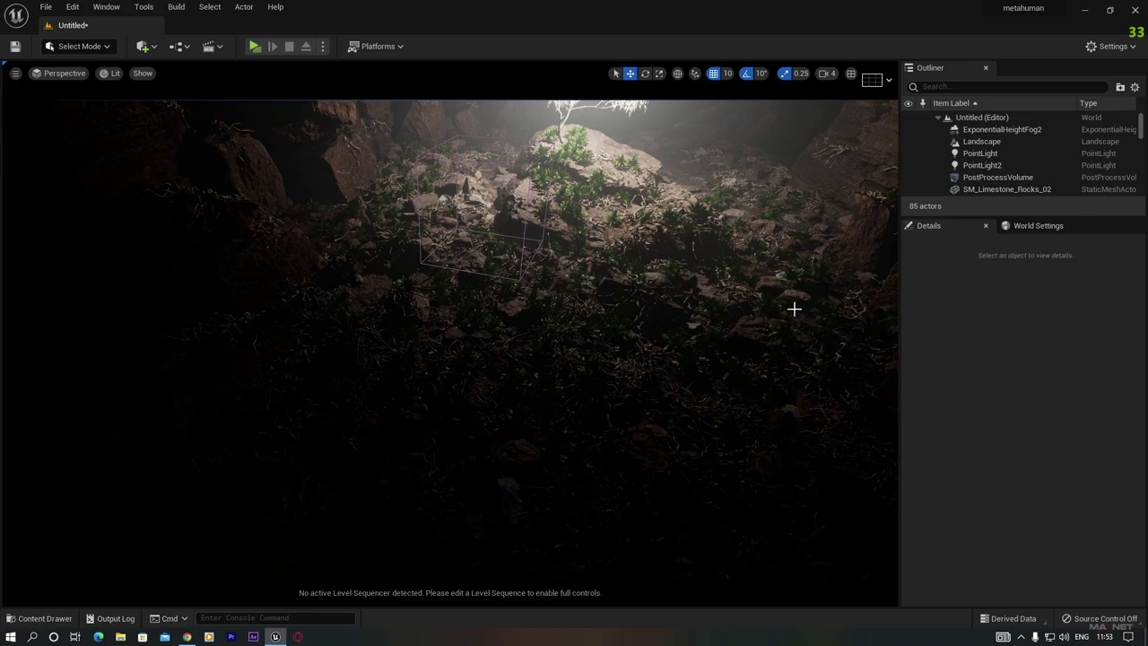
left_click(153, 49)
mouse_move(183, 174)
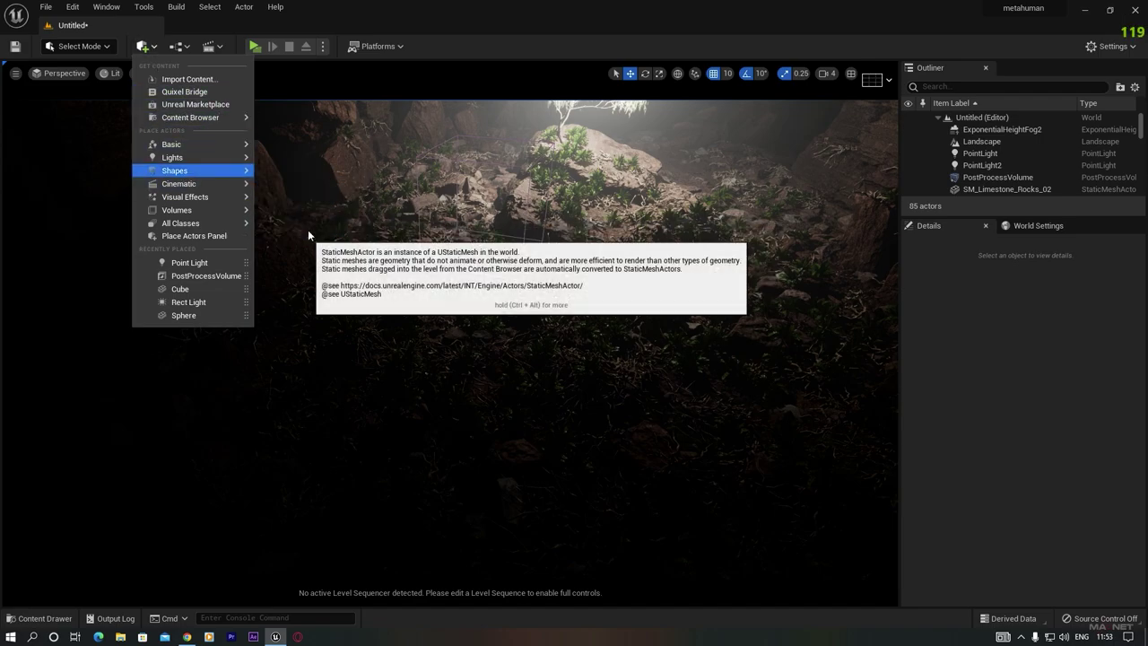
left_click(308, 231)
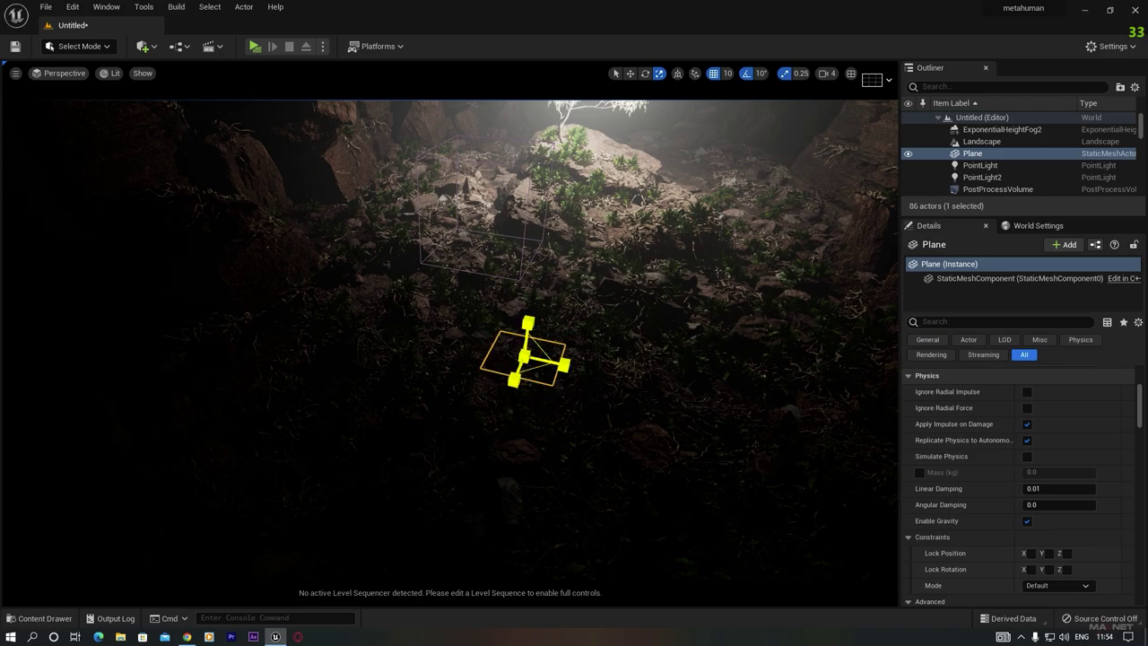
left_click_drag(524, 356, 744, 318)
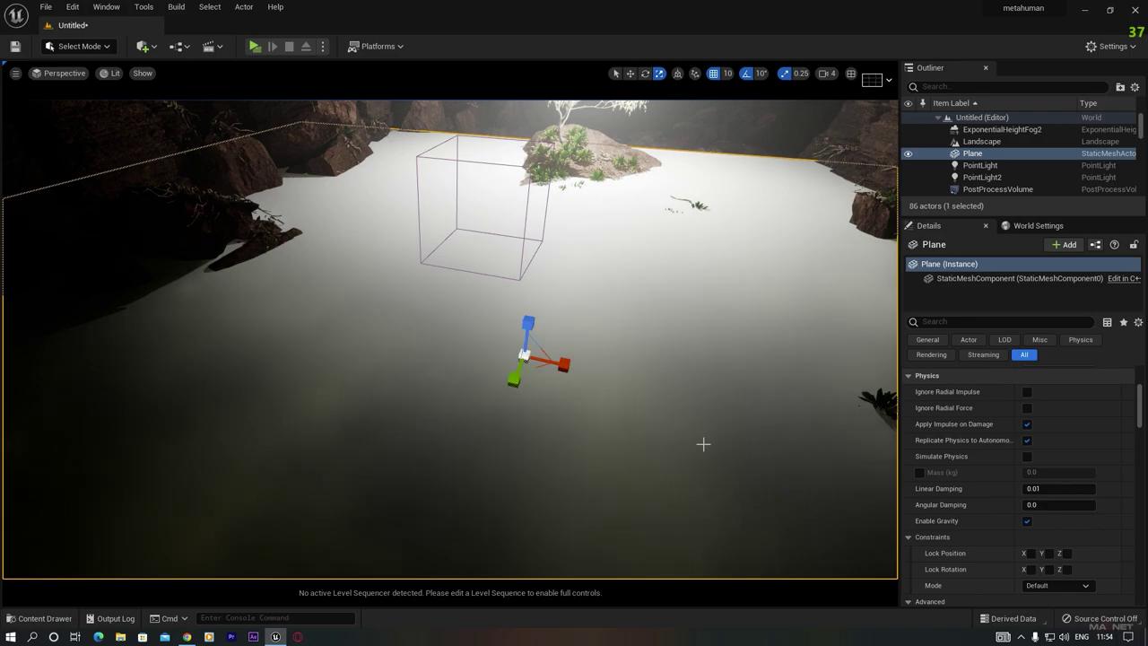
Move the plane toward the tree and lower it until the rocks and ferns rise above its surface
left_click_drag(513, 386, 558, 258)
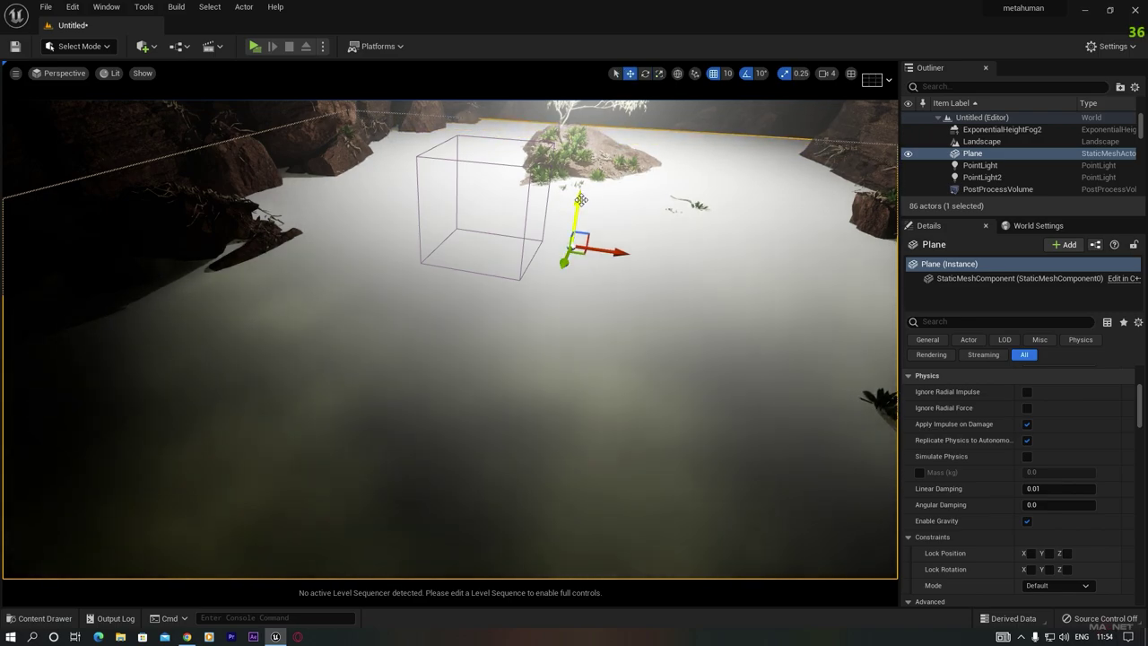
left_click_drag(581, 199, 574, 241)
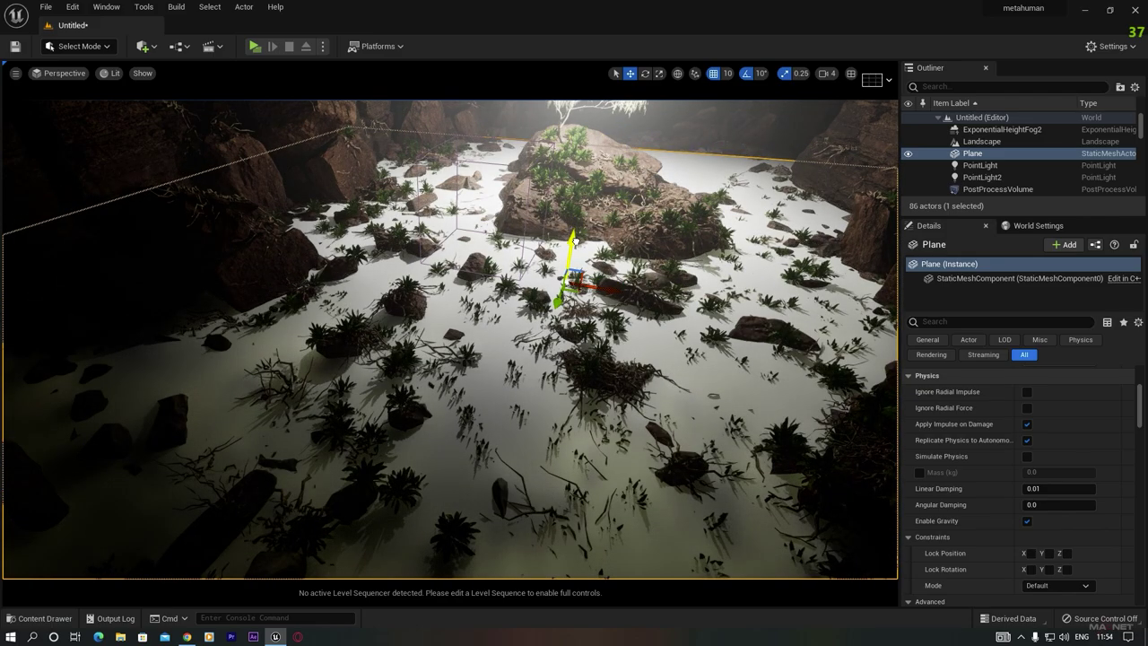
right_click_drag(554, 441, 514, 374)
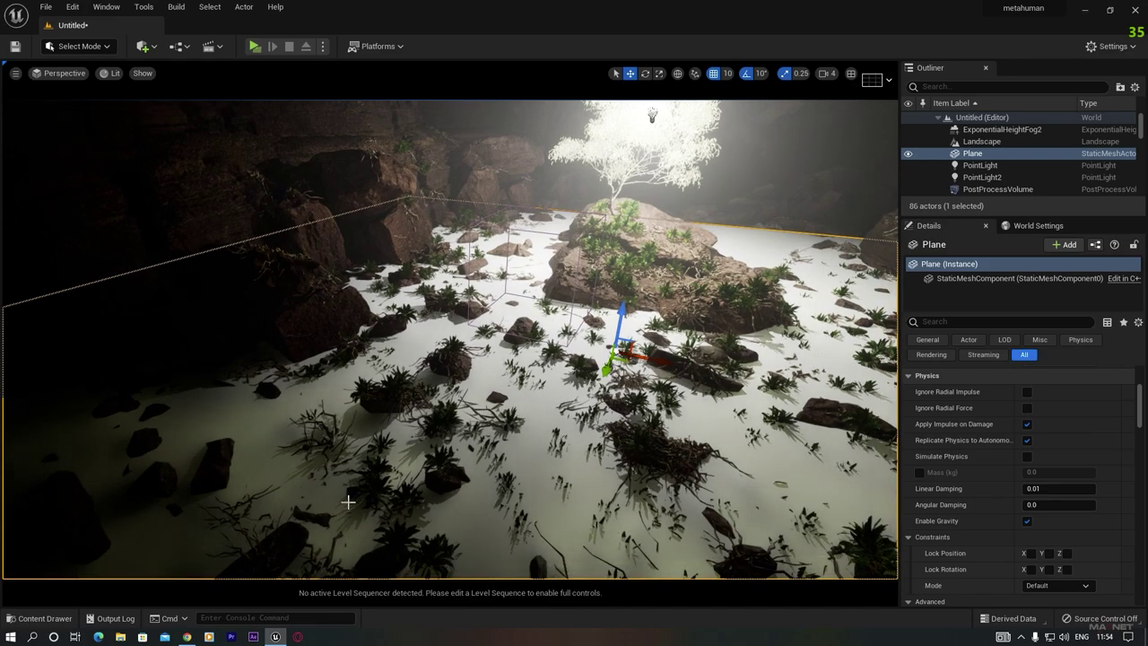
Assign the M_Water_01 material from the Water folder to the plane's Element 0 slot
left_click(36, 619)
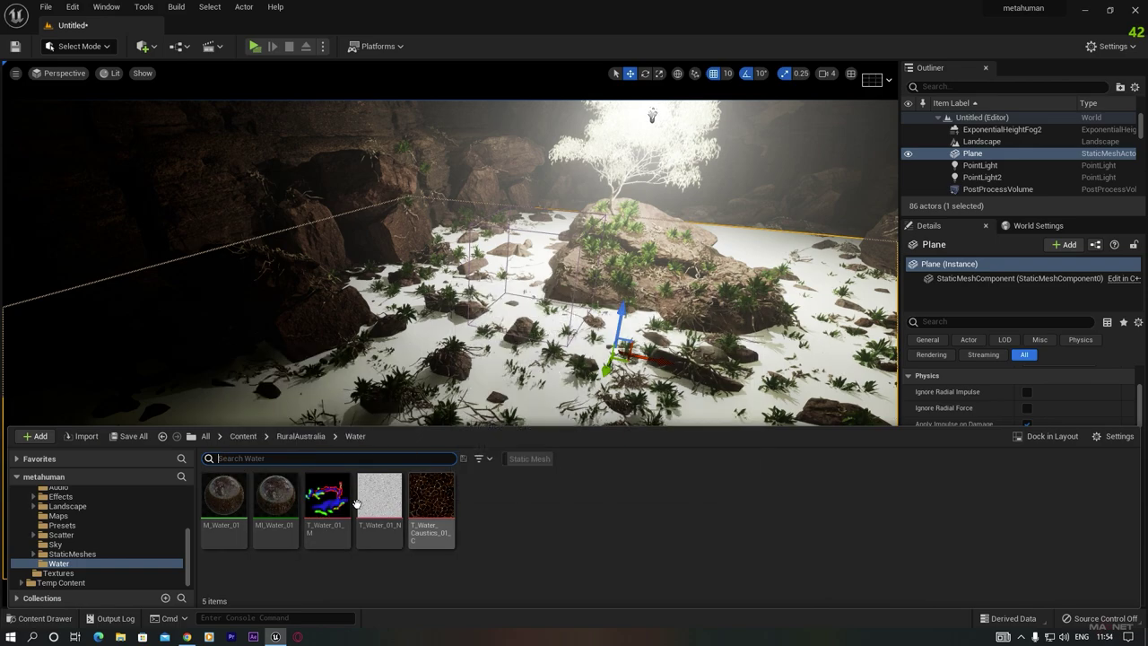
left_click(223, 516)
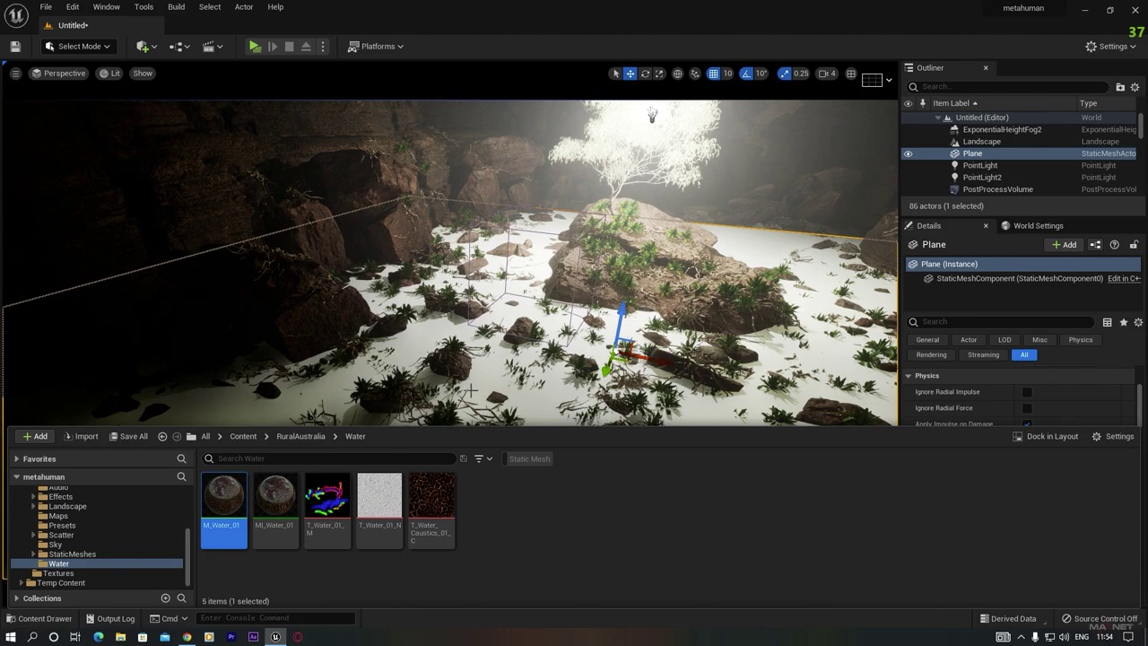
key("ctrl+space")
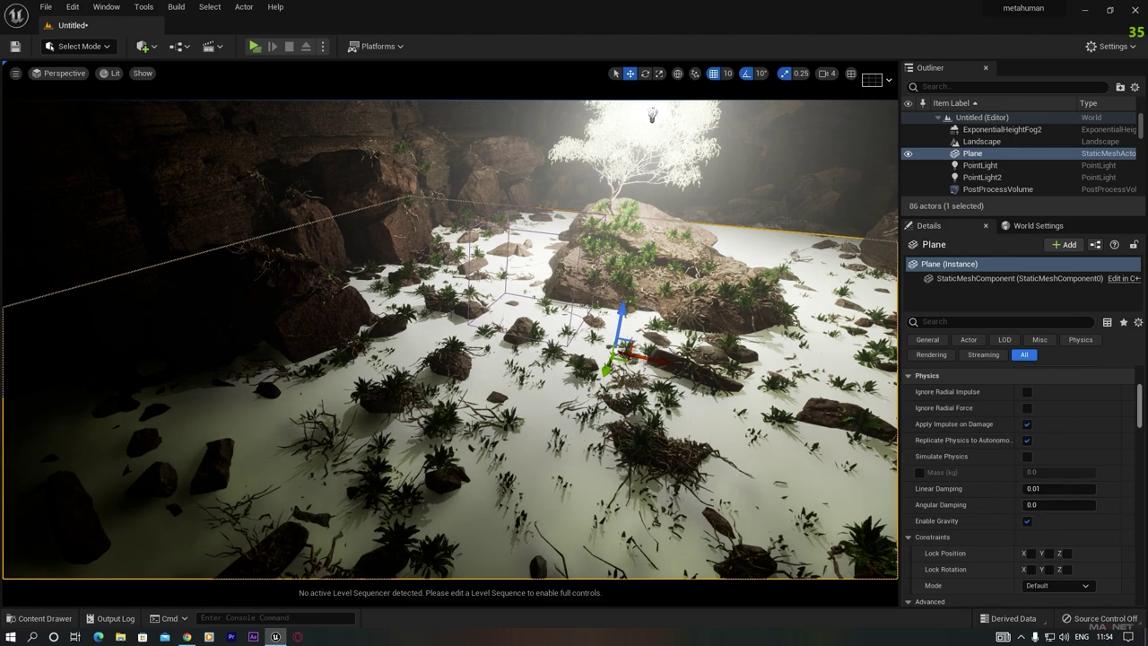
mouse_move(1140, 406)
left_mouse_down()
mouse_move(1140, 509)
mouse_move(1140, 382)
mouse_move(1140, 397)
left_mouse_up()
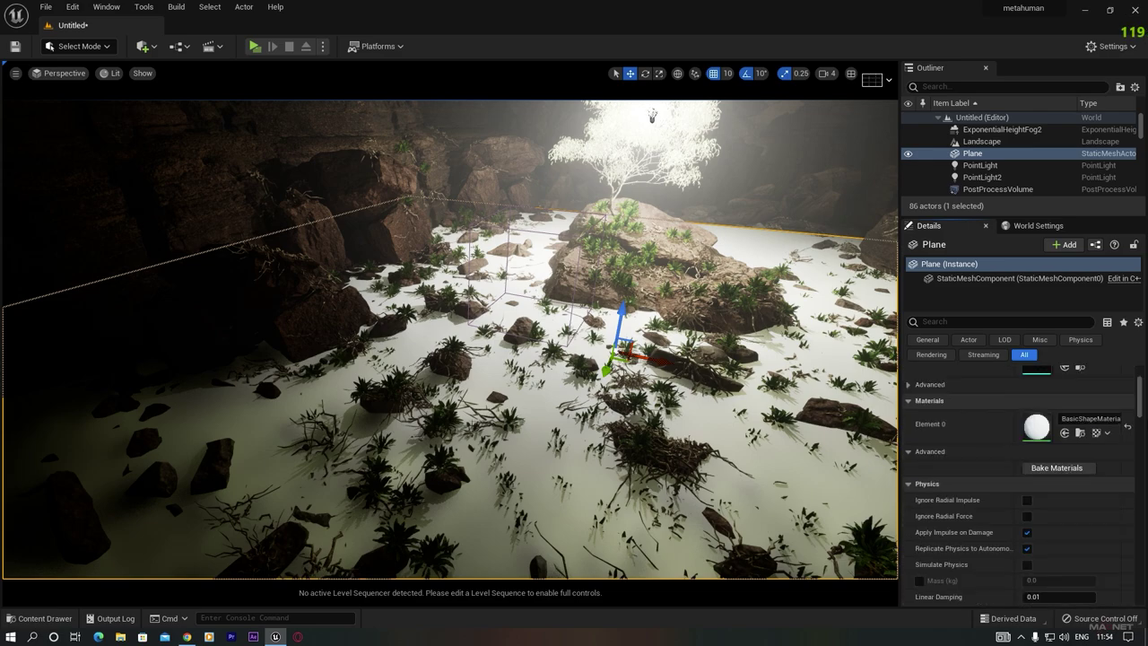
left_click(1065, 433)
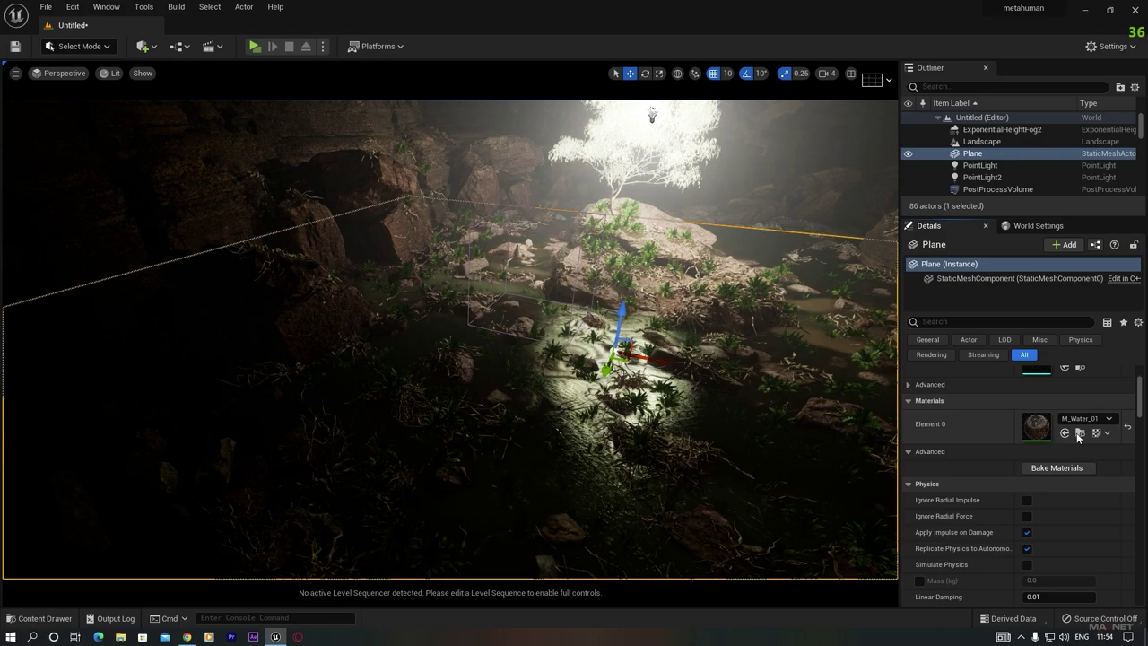
Inspect the water surface and the tree's light on it from several viewpoints in the cave
right_click_drag(448, 339, 491, 529)
key("w")
key("e")
key("s")
right_click_drag(449, 417, 448, 435)
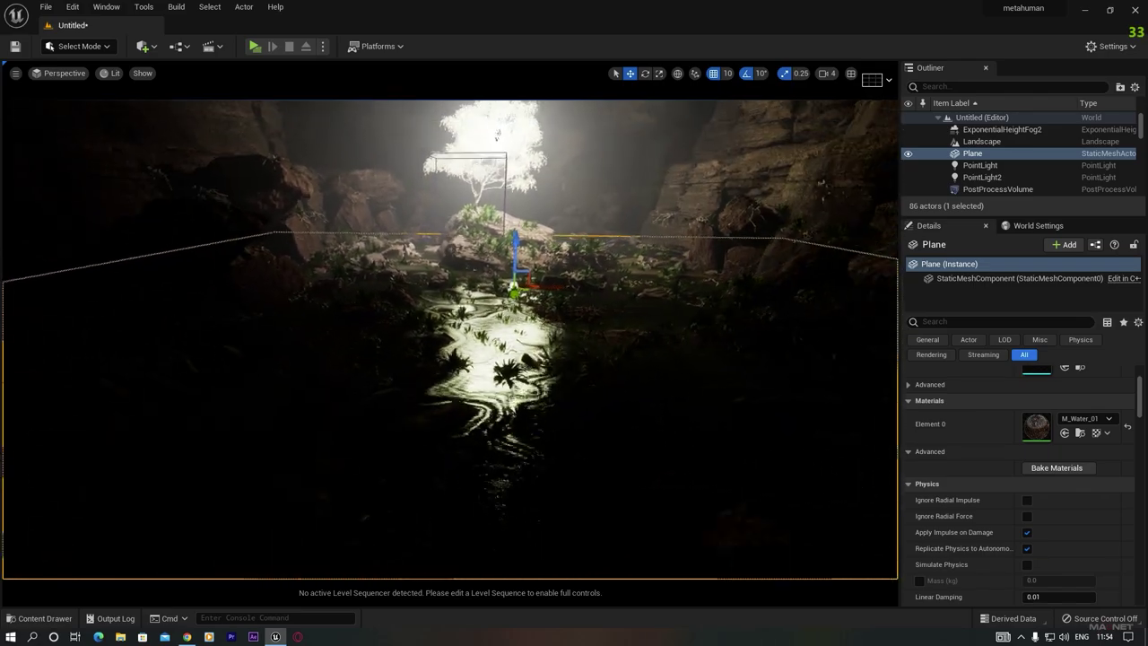
right_click_drag(450, 339, 318, 339)
left_click_drag(620, 166, 557, 440, "alt")
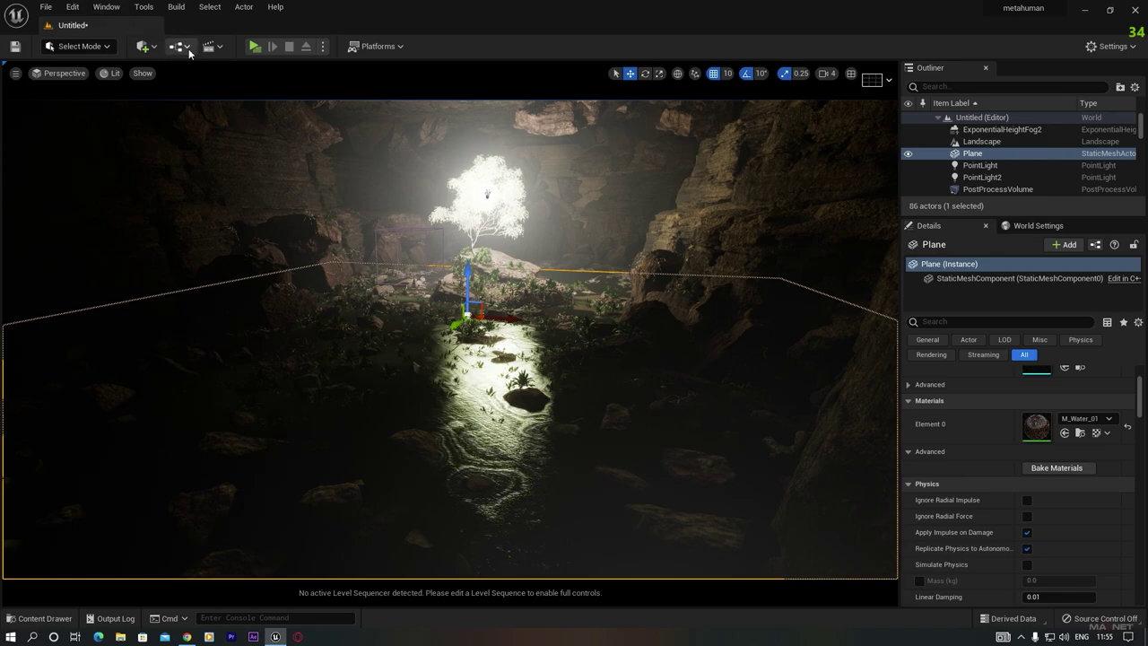
Add a Planar Reflection actor to the cave scene
left_click(153, 46)
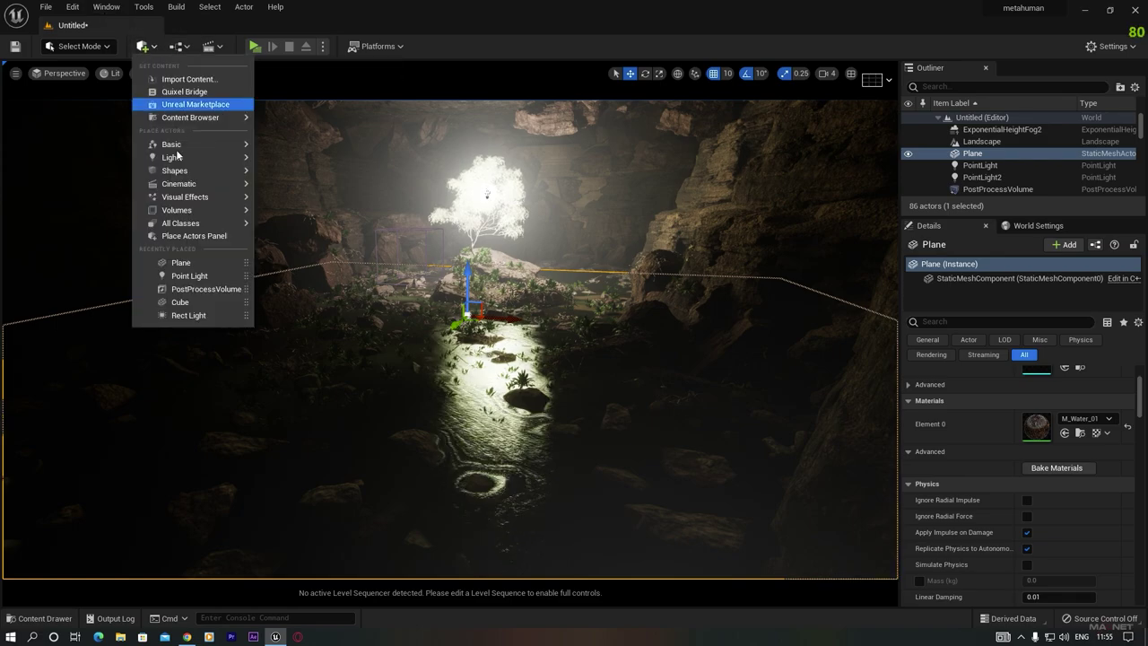
mouse_move(193, 198)
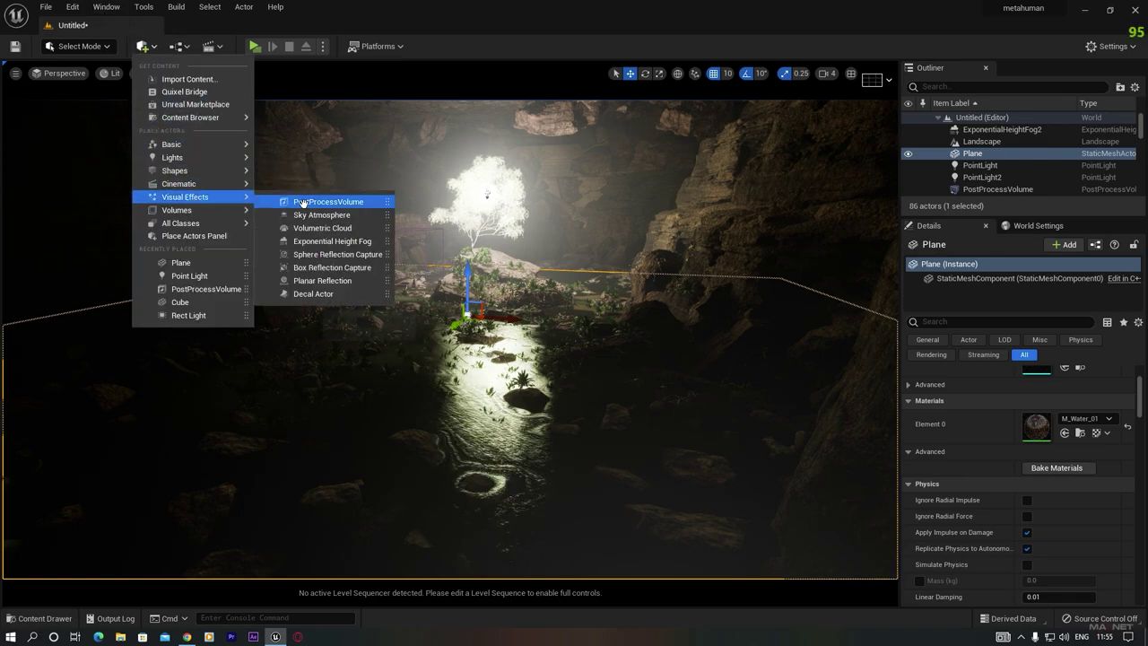
left_click(354, 281)
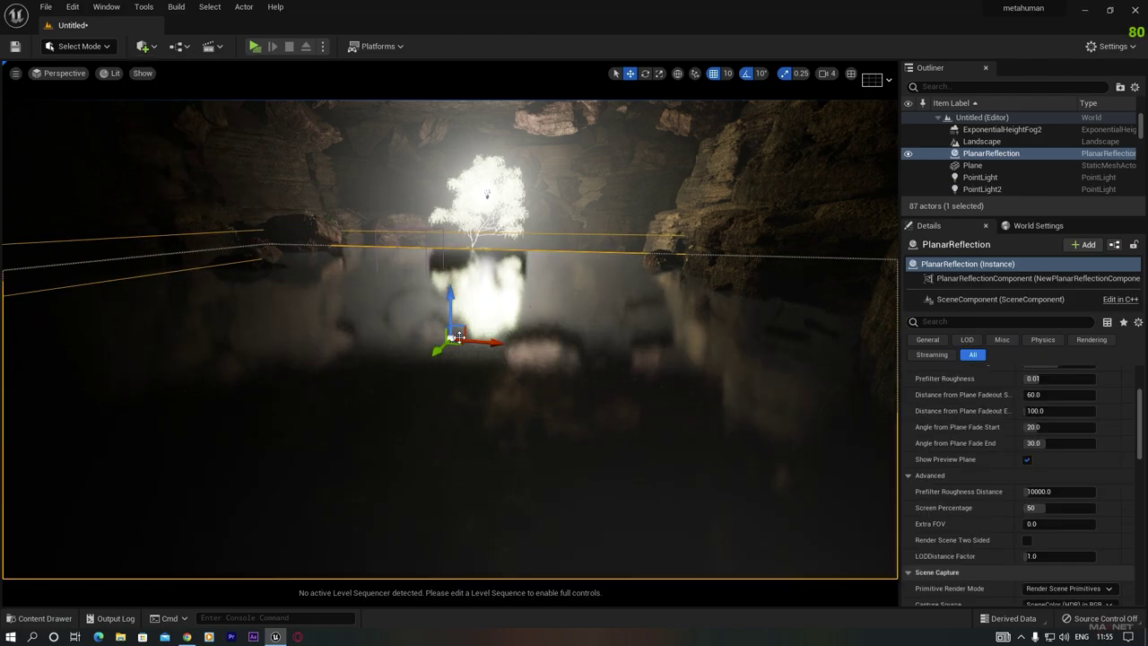
Reposition the PlanarReflection lower over the water, enlarge it to cover more of the cave, and turn off Show Preview Plane
left_click_drag(451, 293, 512, 336)
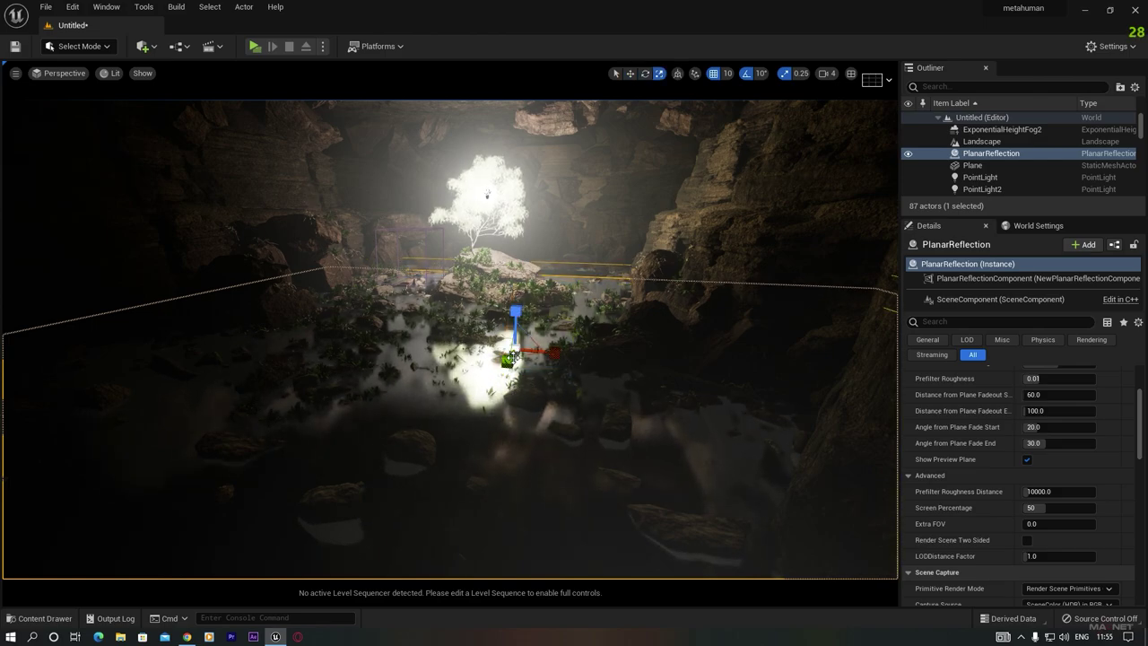
mouse_move(516, 348)
left_mouse_down()
mouse_move(484, 377)
mouse_move(529, 336)
left_mouse_up()
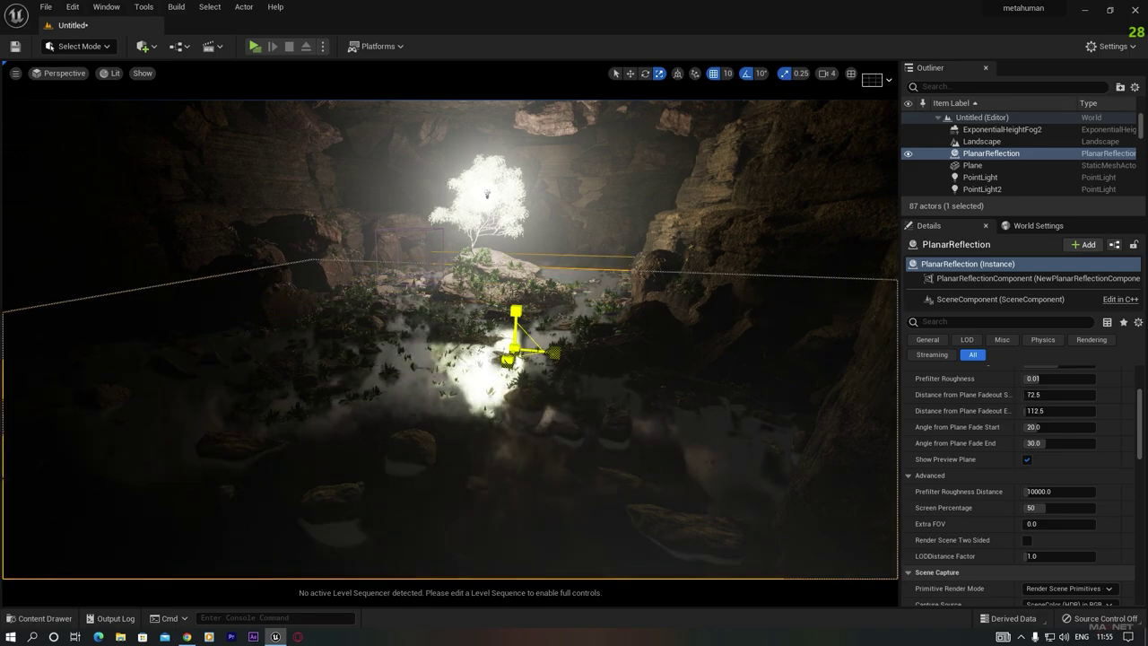
key("ctrl+z")
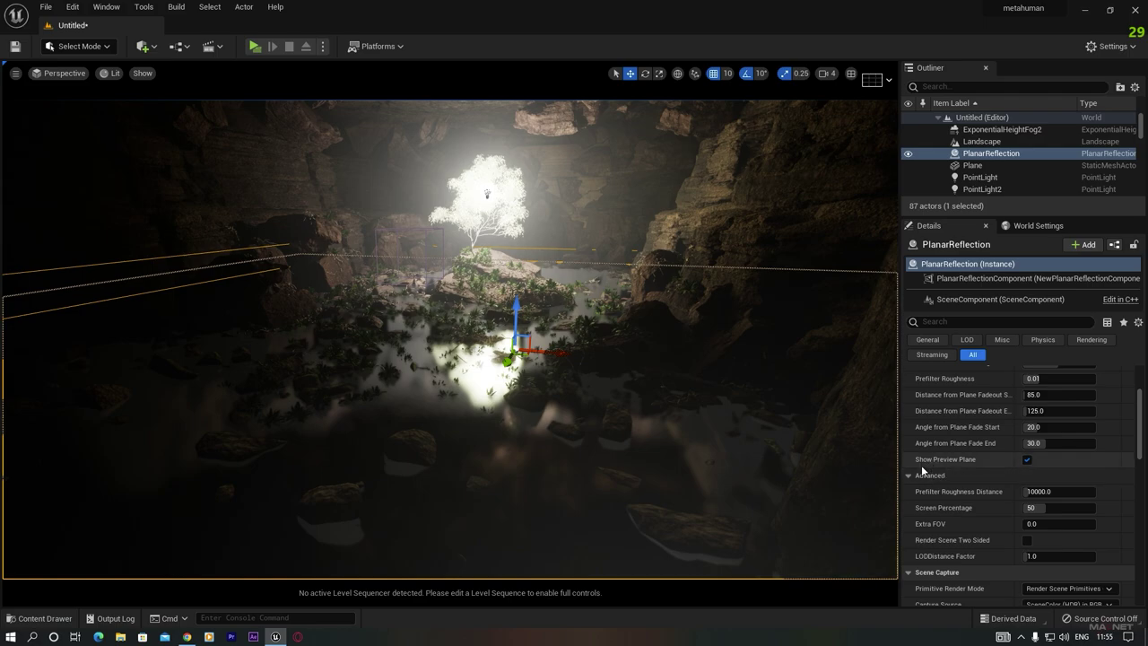
left_click(1026, 459)
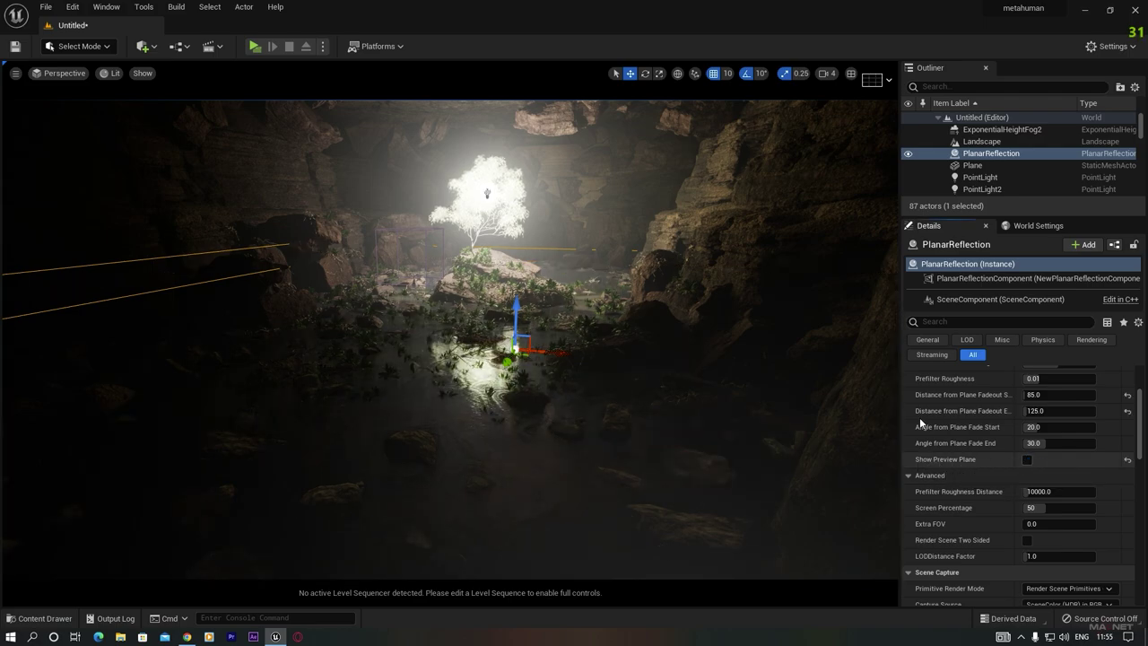
Raise the PlanarReflection to the level of the water plane so it mirrors the glowing tree
mouse_move(502, 454)
right_mouse_down()
mouse_move(430, 453)
mouse_move(448, 529)
mouse_move(493, 511)
mouse_move(500, 441)
mouse_move(504, 454)
right_mouse_up()
key("w")
key("s")
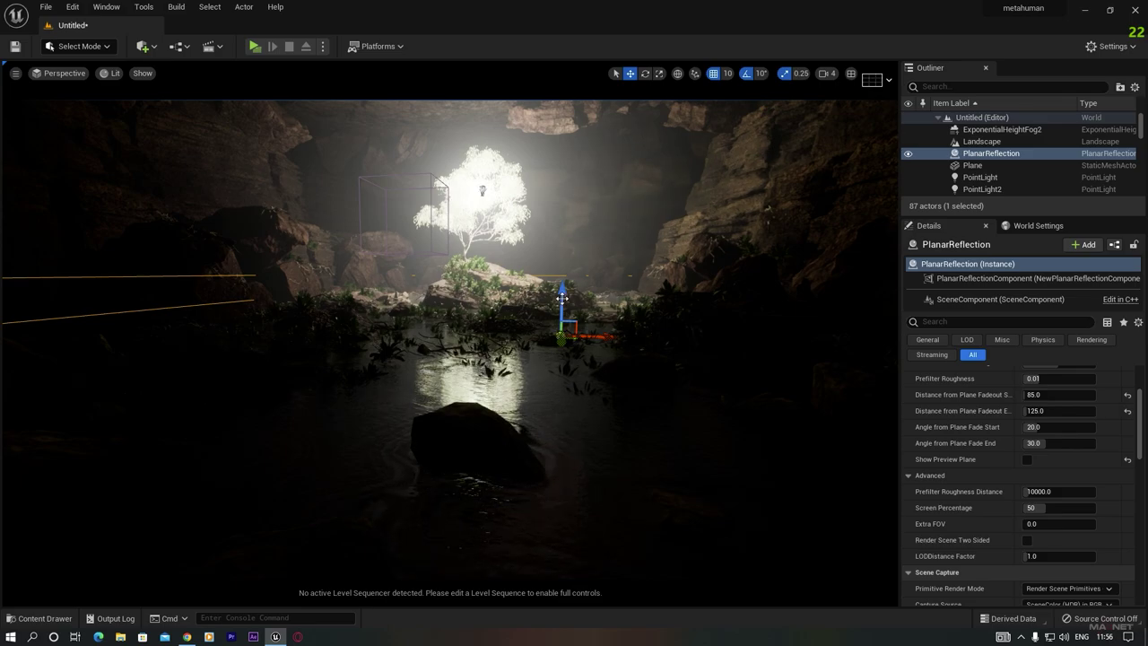
left_click_drag(562, 279, 561, 249)
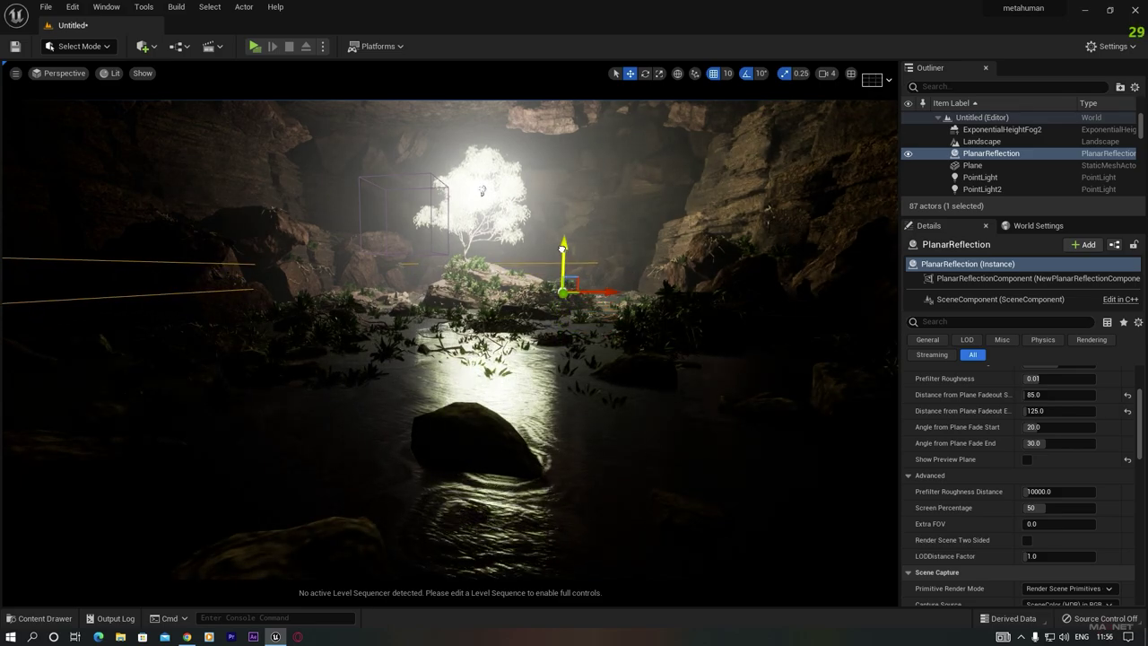
left_click_drag(561, 253, 562, 245)
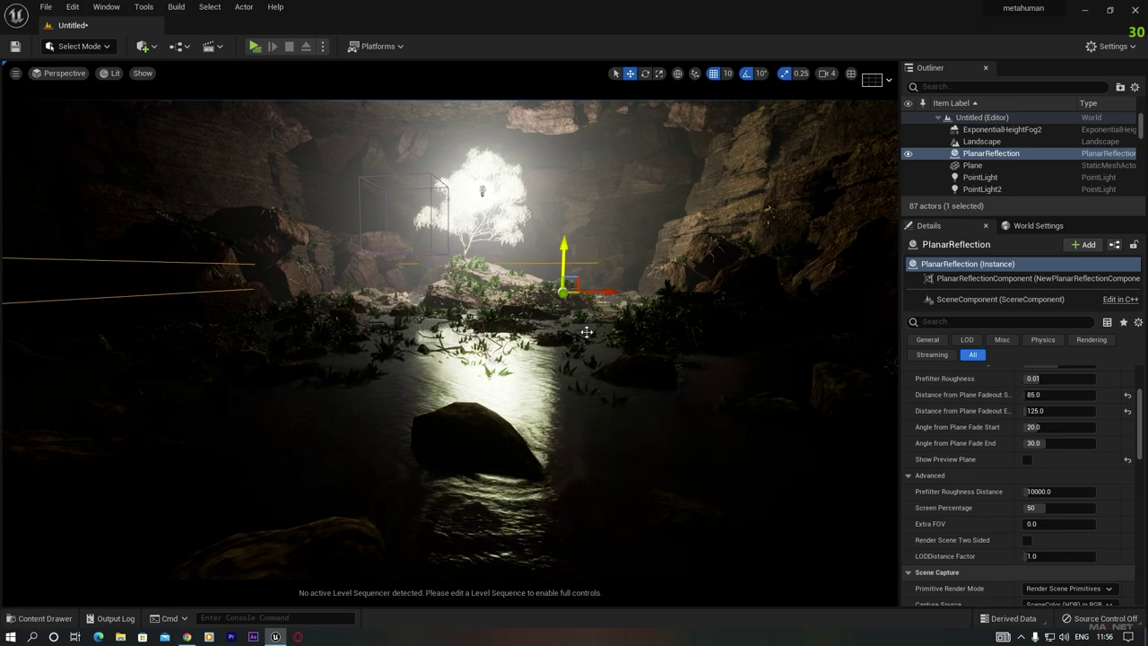
right_click_drag(449, 340, 354, 354)
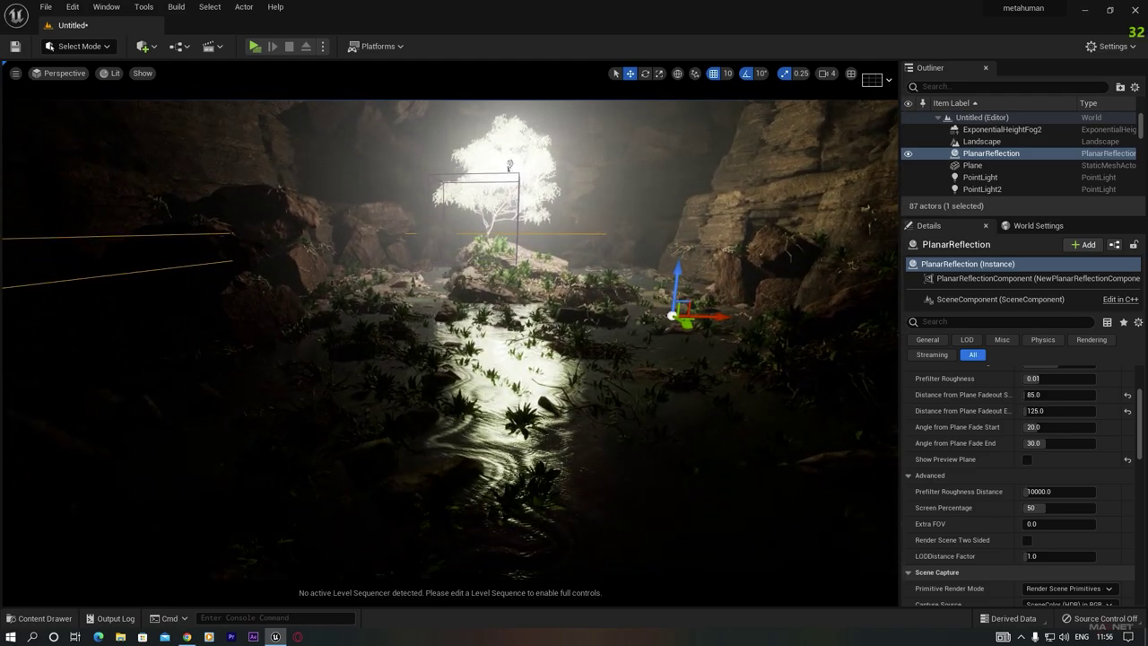
Lower the water Plane and the PlanarReflection together slightly to expose more rocks and foliage
left_click(973, 166, "ctrl")
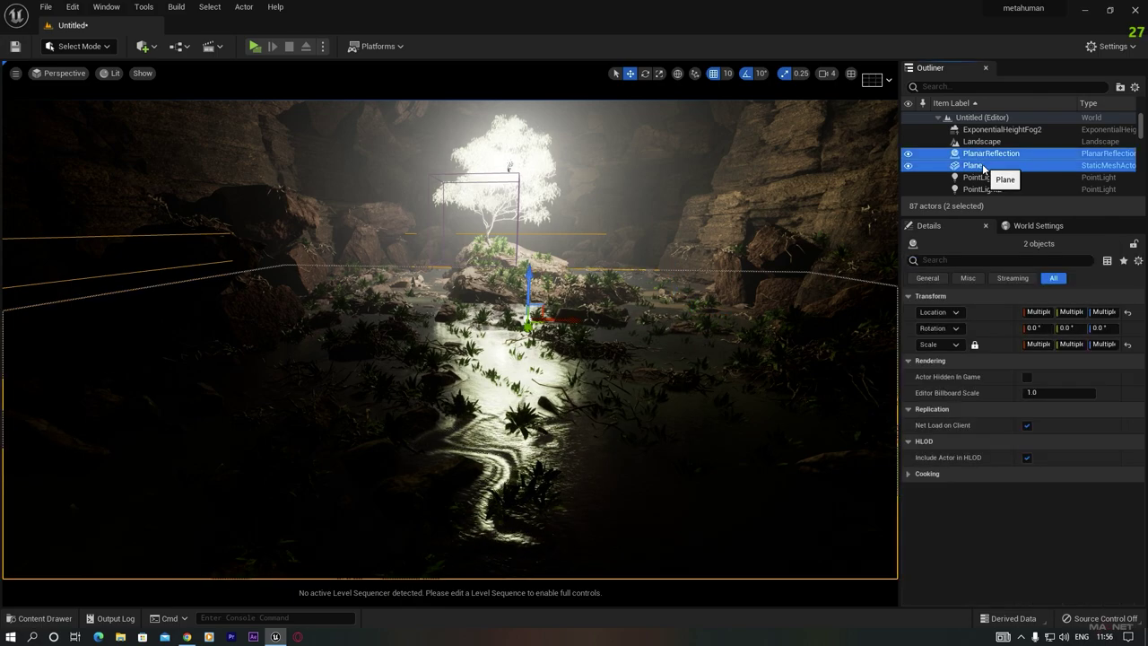
right_click_drag(529, 272, 529, 275)
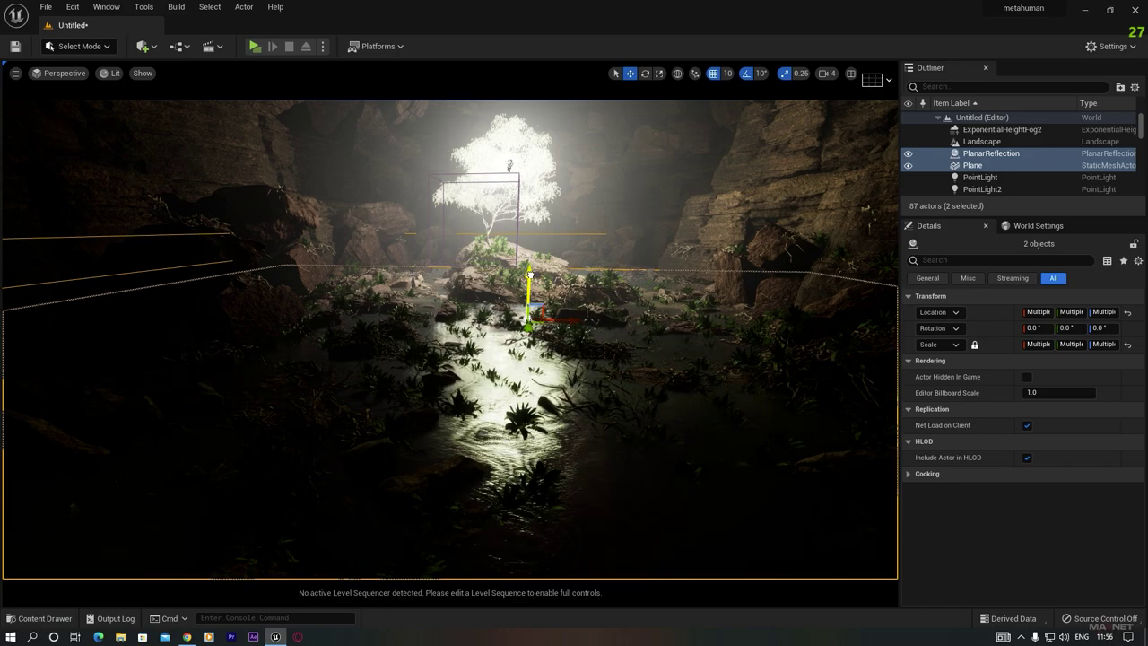
left_click_drag(530, 274, 529, 277)
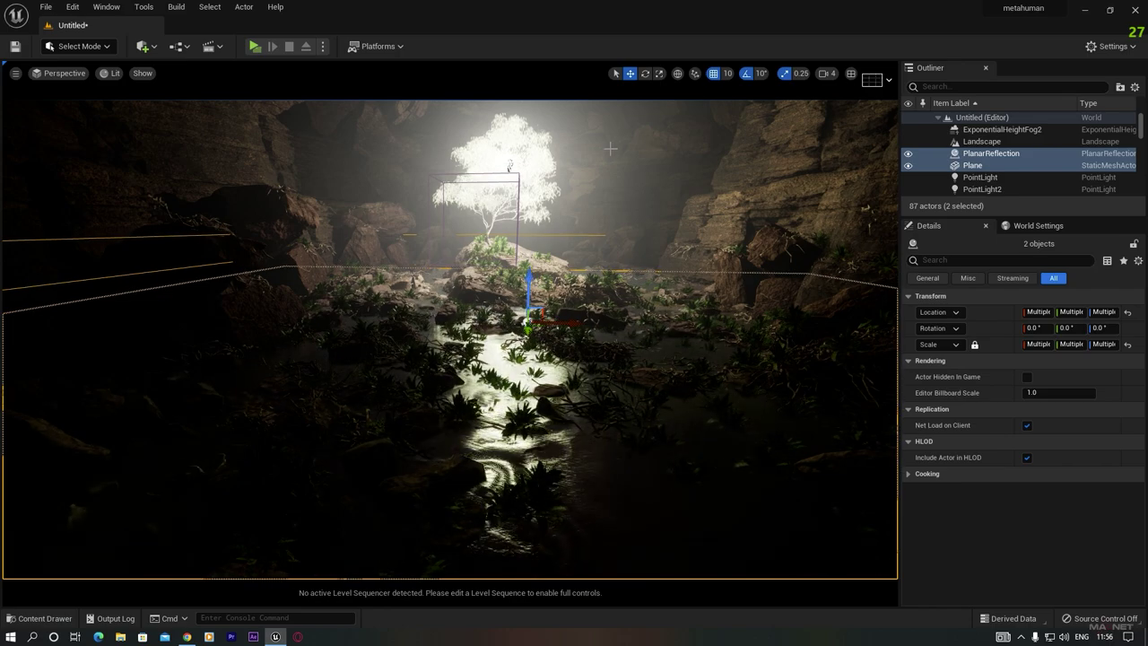
left_click(505, 434)
In Foliage mode, erase the ferns growing in the water in front of the tree
mouse_move(504, 434)
right_mouse_down()
mouse_move(466, 448)
mouse_move(489, 441)
right_mouse_up()
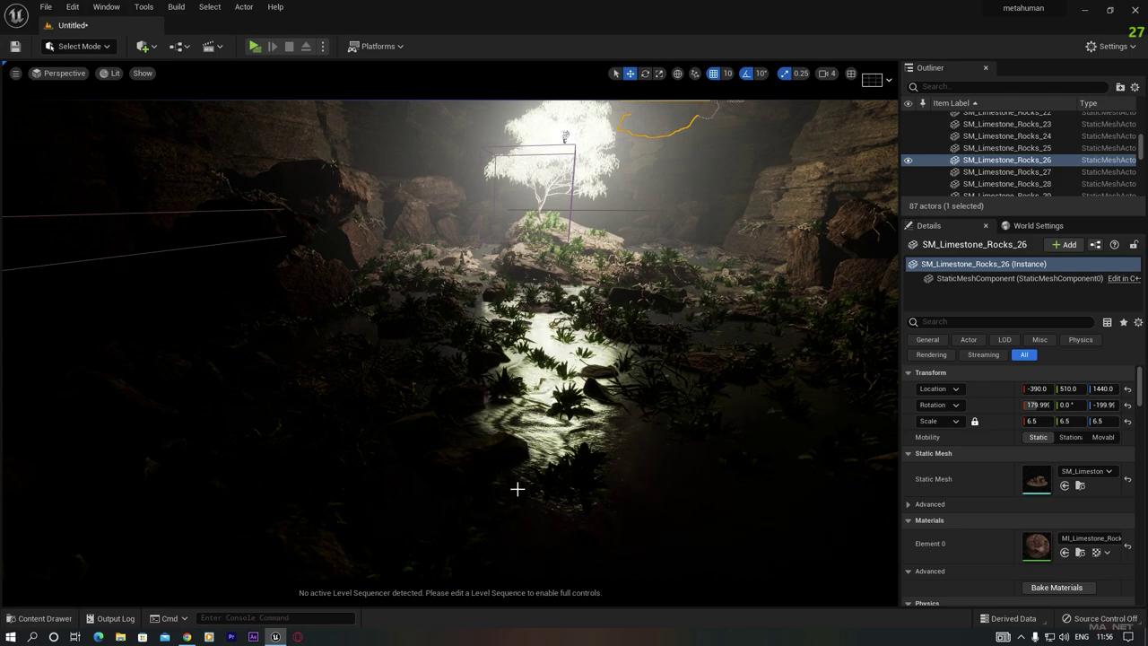
left_click(88, 46)
left_click(90, 93)
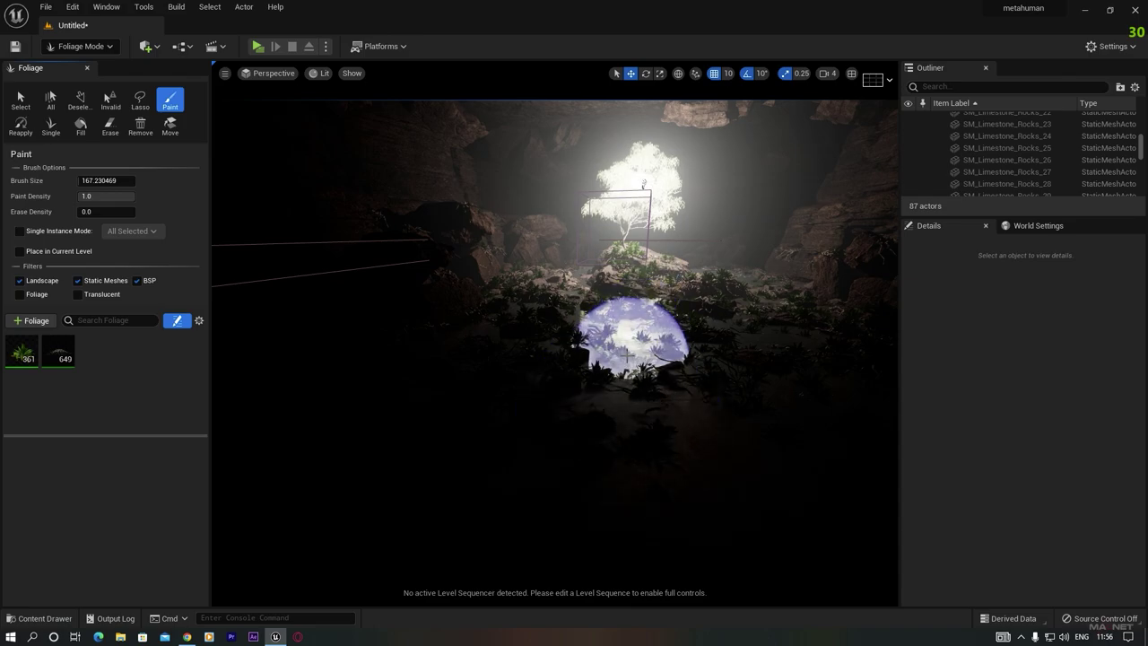
mouse_move(624, 383)
left_mouse_down()
mouse_move(637, 439)
mouse_move(631, 335)
mouse_move(615, 431)
mouse_move(580, 464)
mouse_move(654, 385)
mouse_move(682, 307)
mouse_move(697, 361)
mouse_move(634, 305)
left_mouse_up()
mouse_move(589, 352)
left_mouse_down()
mouse_move(551, 448)
mouse_move(656, 307)
mouse_move(732, 412)
mouse_move(699, 404)
mouse_move(627, 471)
mouse_move(606, 352)
left_mouse_up()
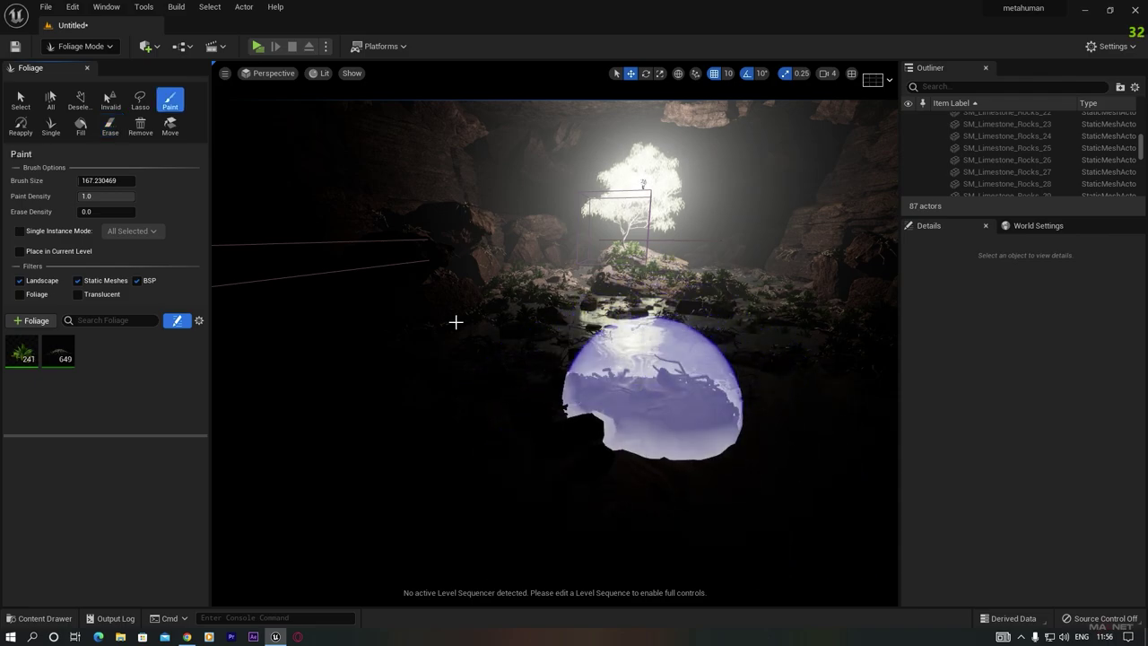
Set the Scale X minimum and maximum of the fern_02_05 foliage to 2.0
left_click(11, 355)
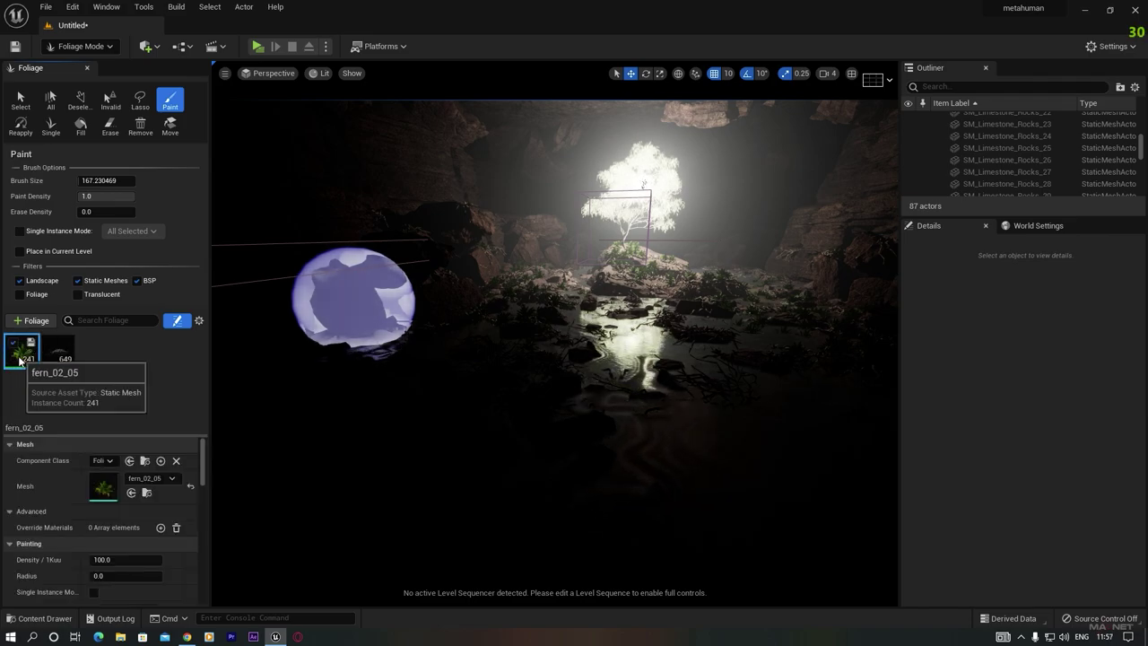
left_click_drag(204, 450, 203, 463)
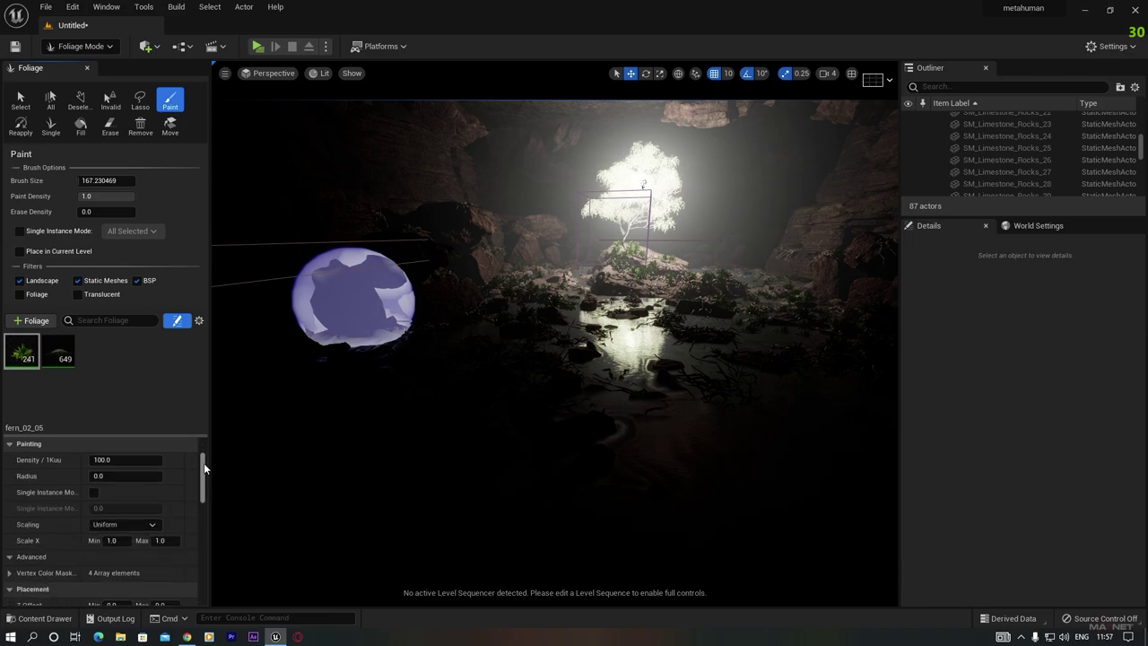
left_click(107, 540)
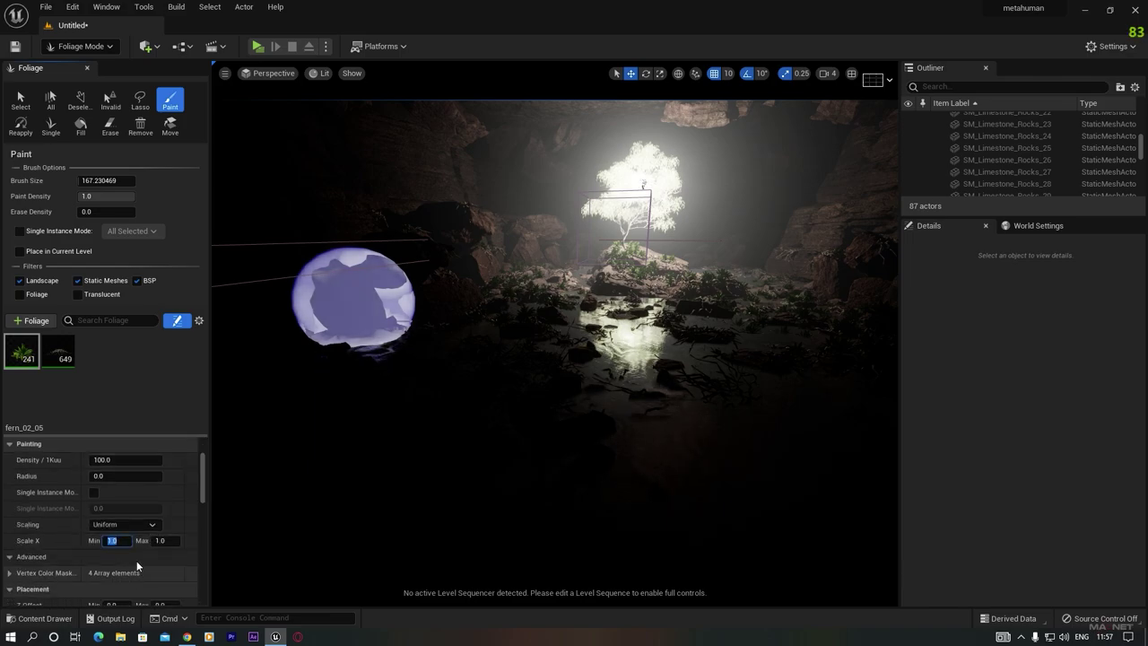
type("2")
key("Tab")
left_click(155, 557)
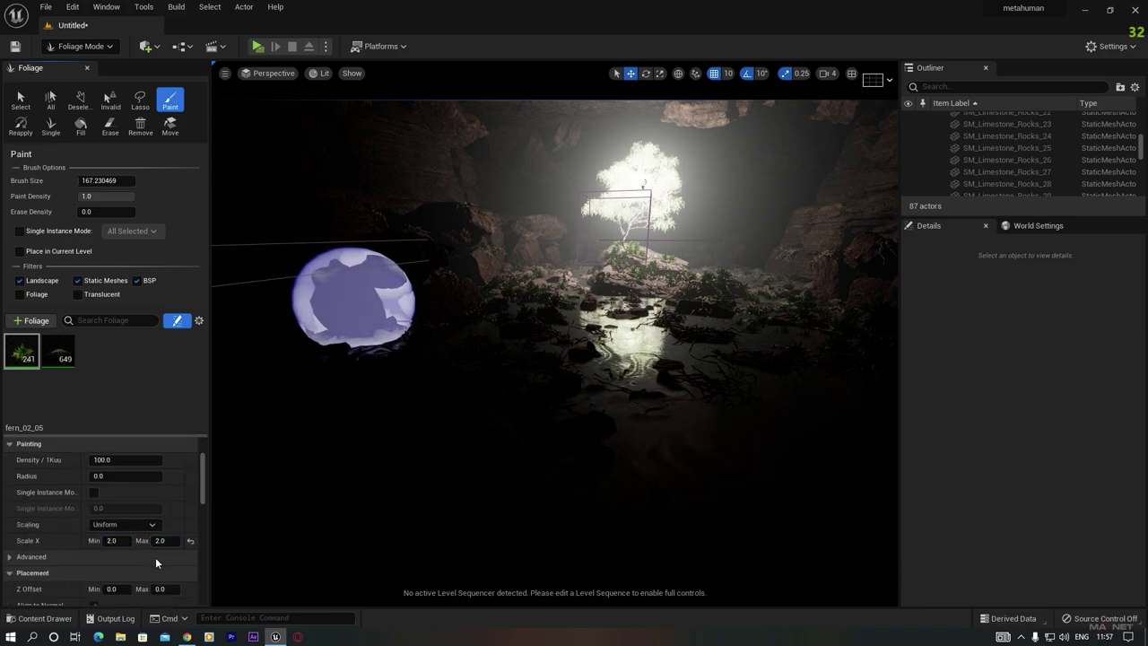
Paint the double-size ferns along the banks on both sides of the tree
mouse_move(492, 283)
left_mouse_down()
mouse_move(427, 318)
mouse_move(514, 284)
mouse_move(333, 371)
mouse_move(534, 274)
left_mouse_up()
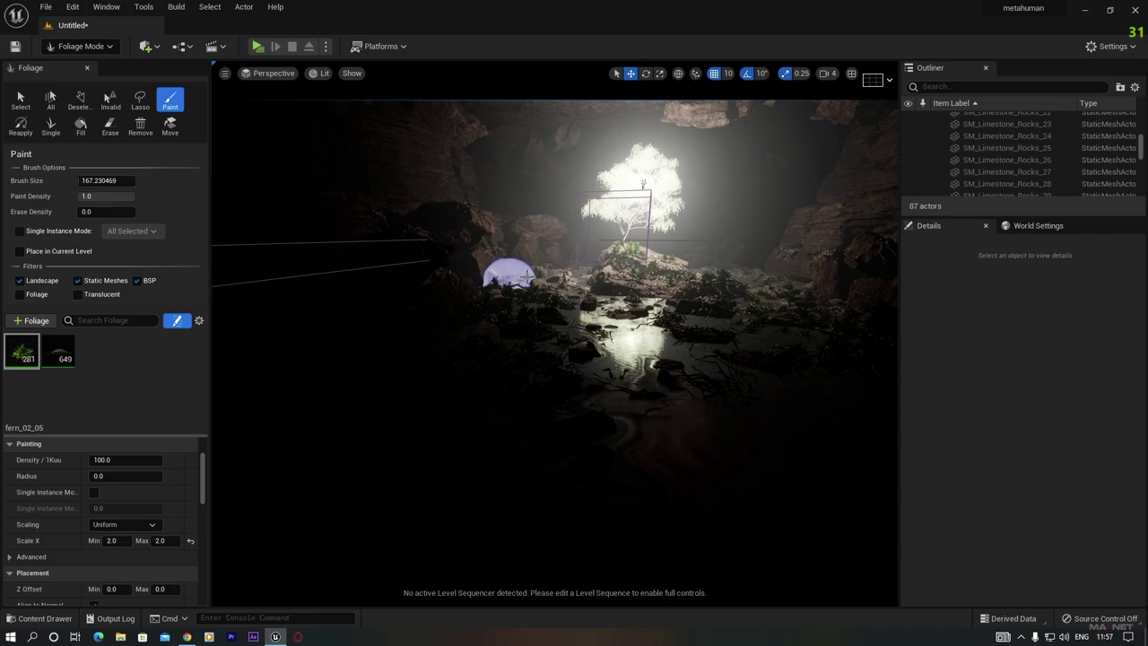
right_click_drag(512, 330, 574, 312)
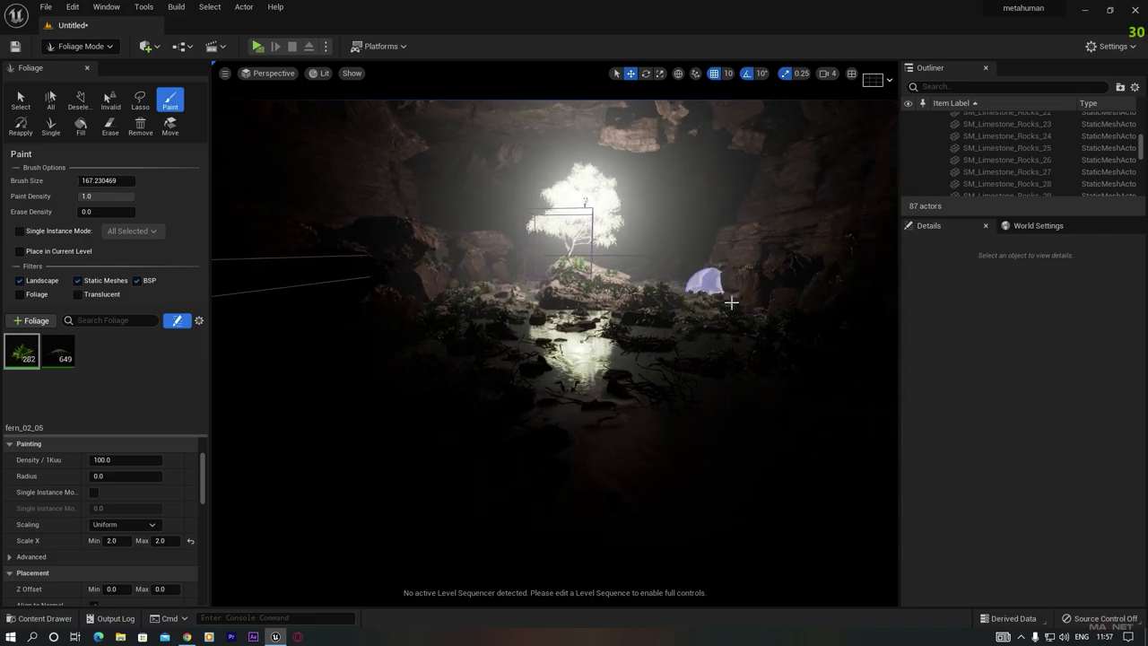
mouse_move(751, 320)
left_mouse_down()
mouse_move(814, 358)
mouse_move(845, 409)
mouse_move(751, 305)
left_mouse_up()
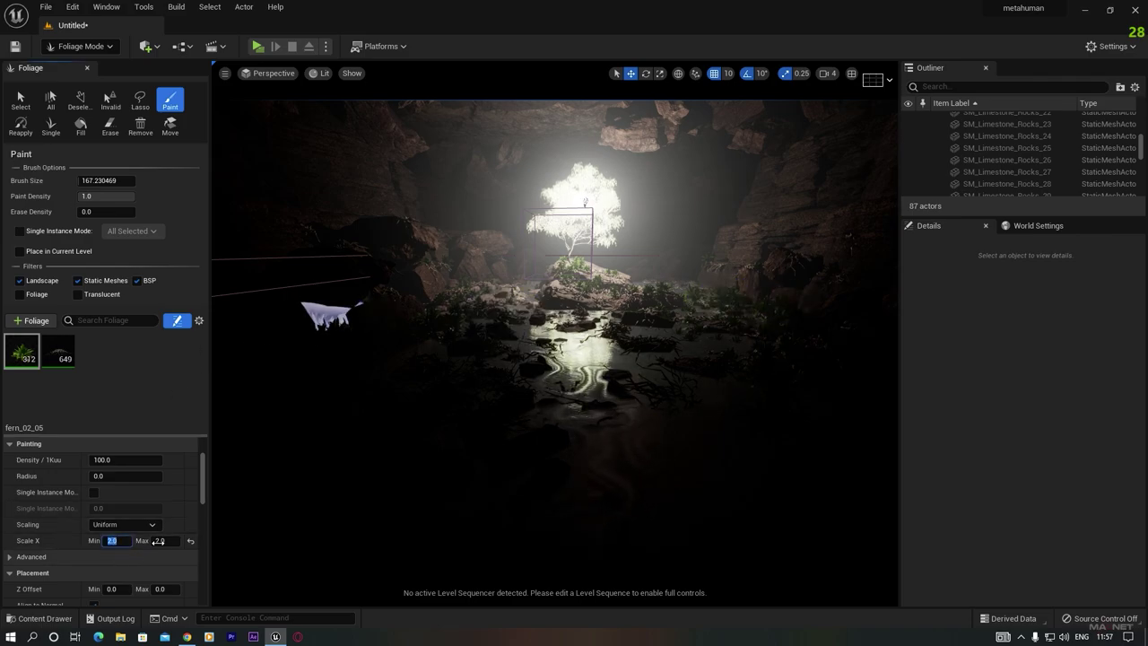
Set the fern's Scale X minimum and maximum to 5.0 and paint large ferns along both cave walls
type("5")
left_click(152, 555)
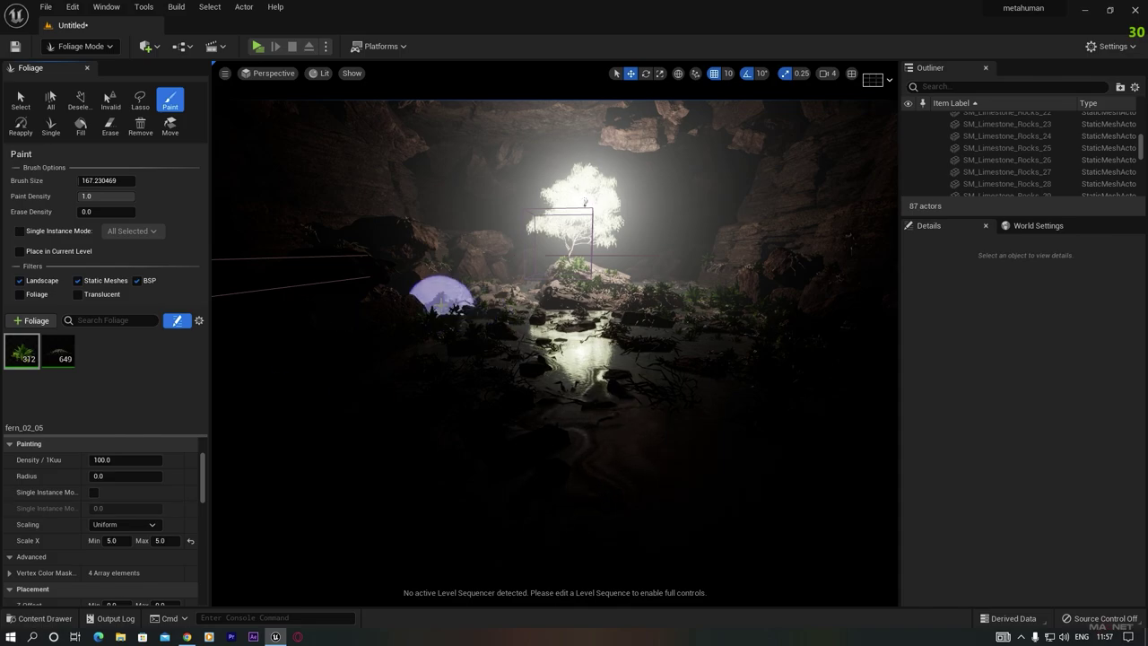
left_click(433, 298)
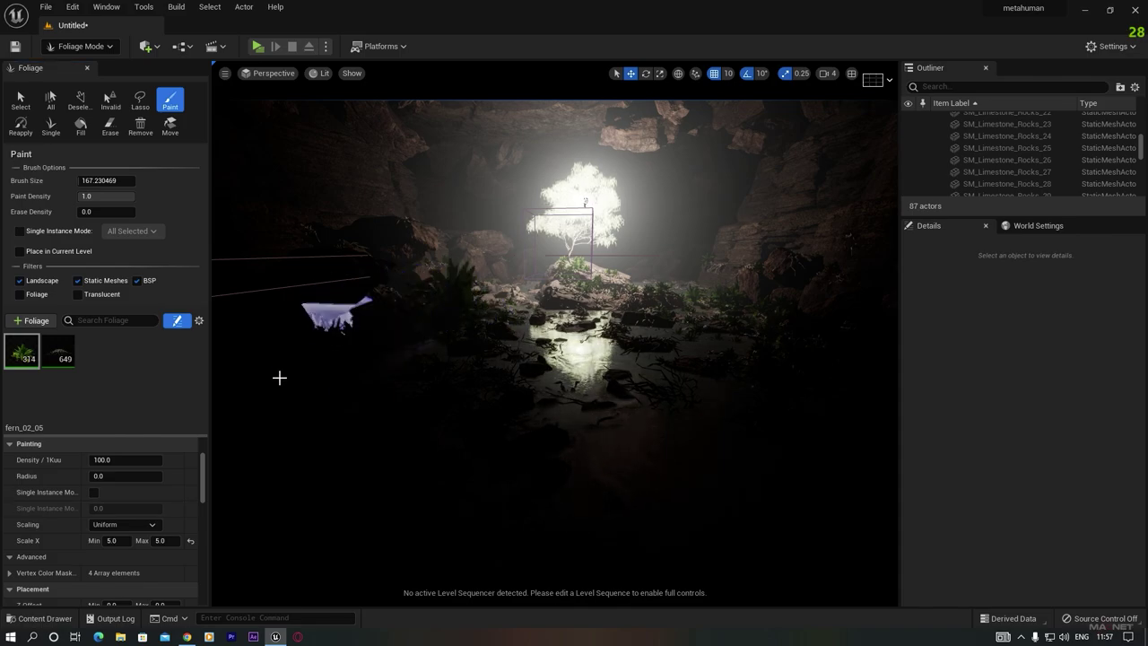
mouse_move(767, 289)
left_mouse_down()
mouse_move(911, 385)
mouse_move(799, 317)
mouse_move(799, 386)
left_mouse_up()
mouse_move(800, 386)
right_mouse_down()
mouse_move(690, 368)
mouse_move(987, 458)
right_mouse_up()
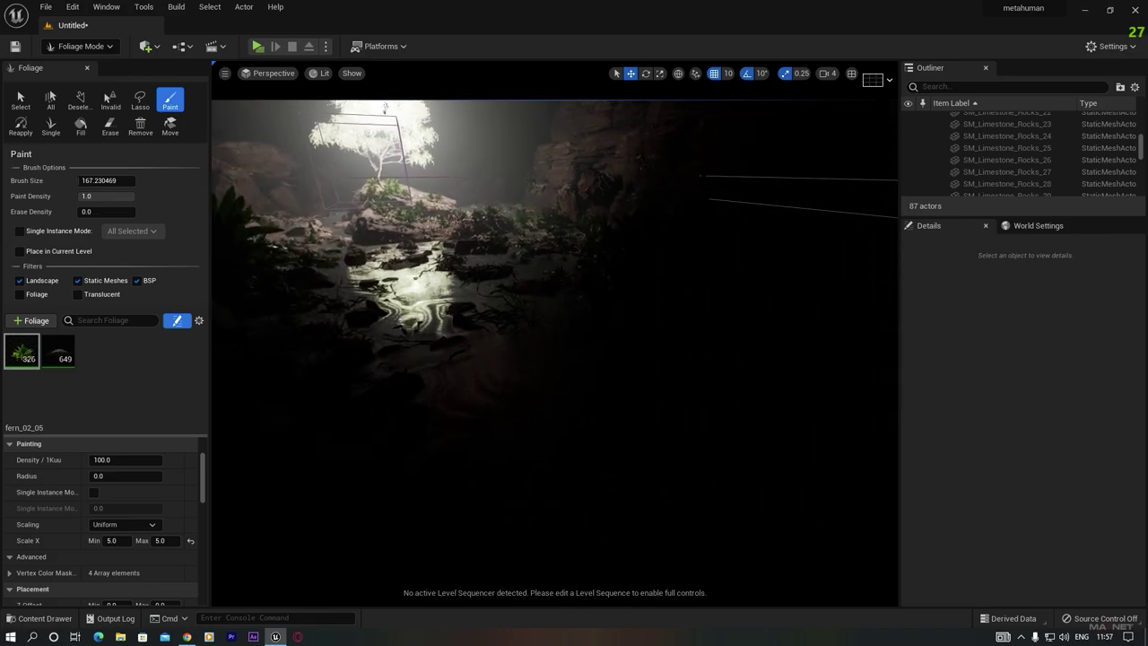
mouse_move(794, 283)
left_mouse_down()
mouse_move(776, 329)
mouse_move(748, 307)
mouse_move(648, 404)
left_mouse_up()
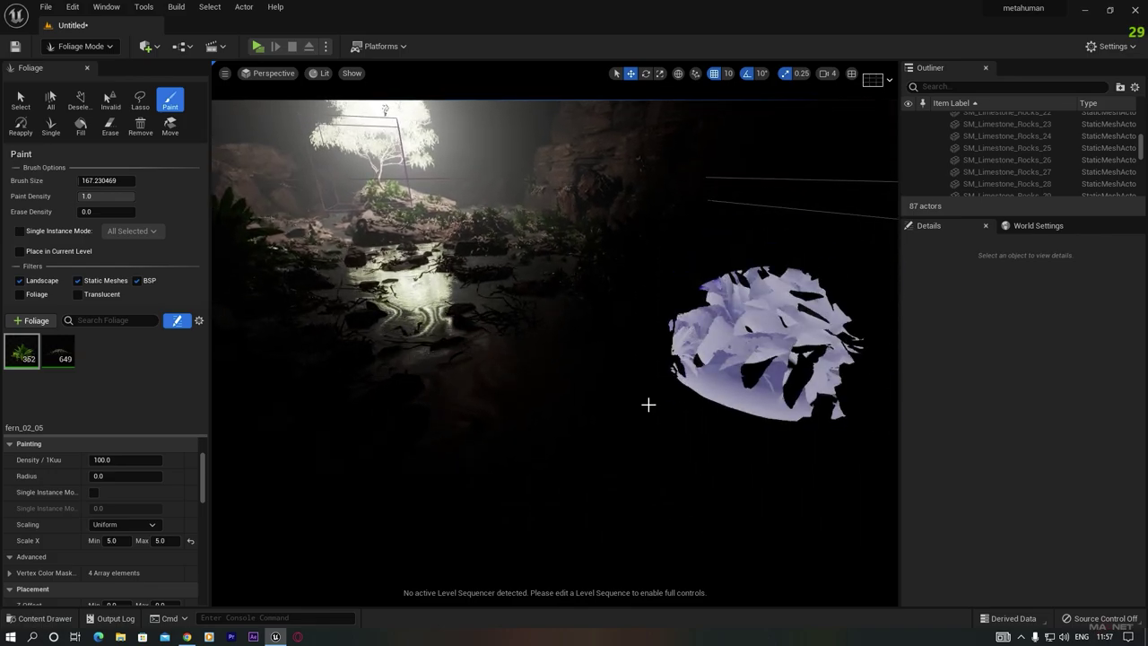
Return to Select mode and set the intensity of the PointLight inside the tree to 400 cd
left_click(85, 45)
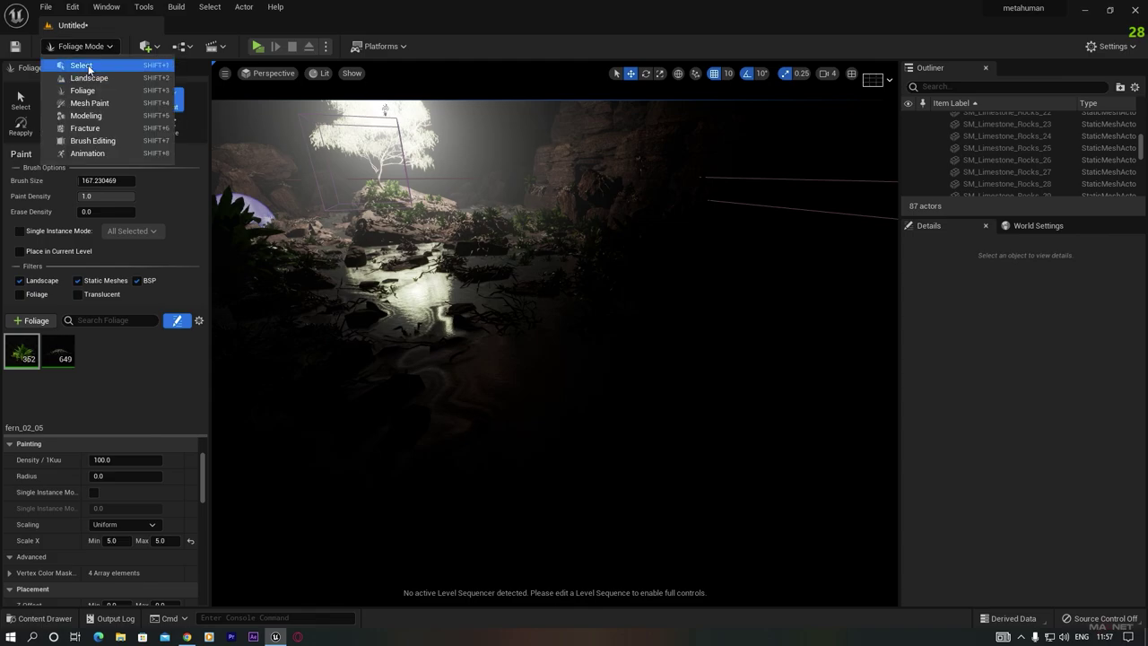
left_click(81, 63)
right_click_drag(448, 350, 298, 277)
right_click_drag(420, 132, 463, 184)
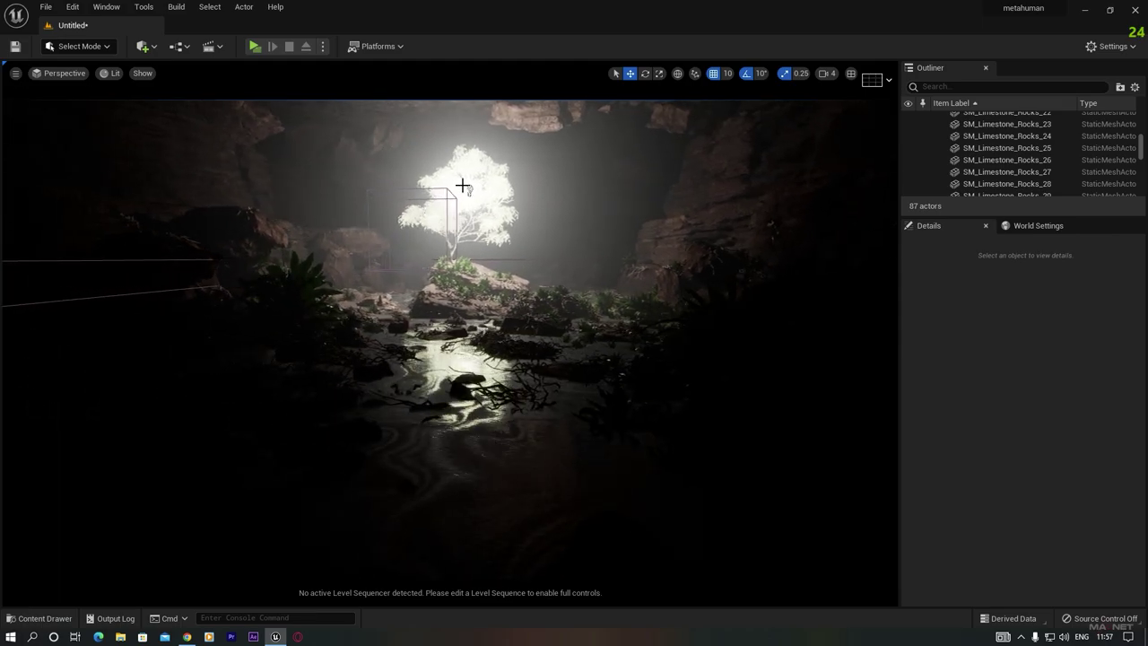
left_click(468, 191)
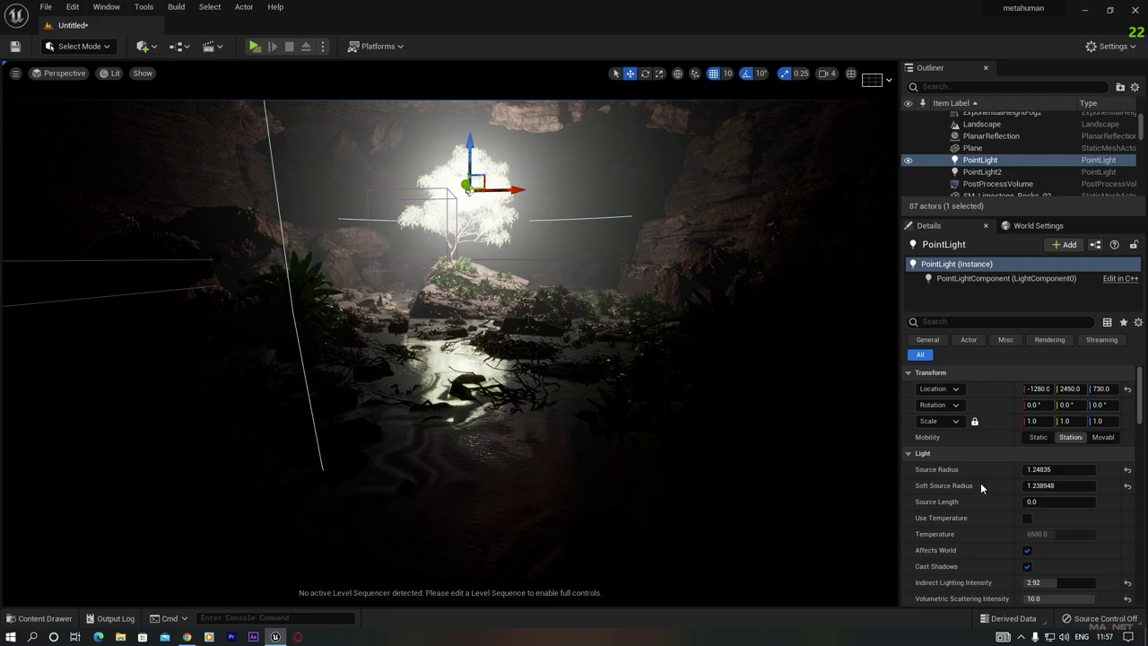
scroll(999, 497, "down", 4)
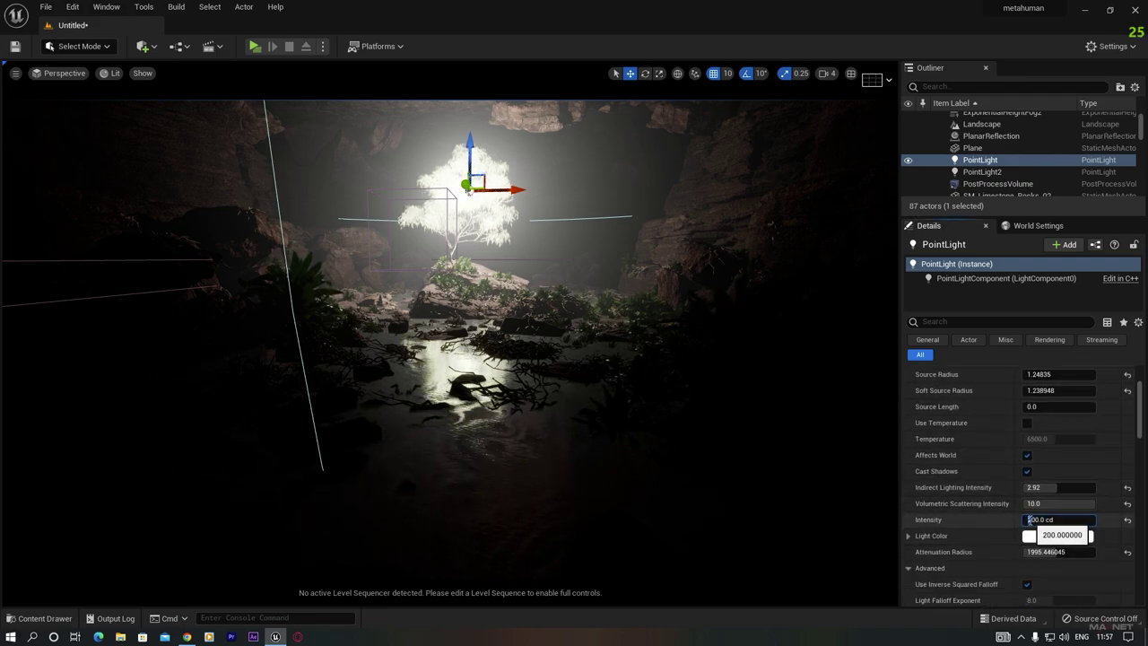
key("Return")
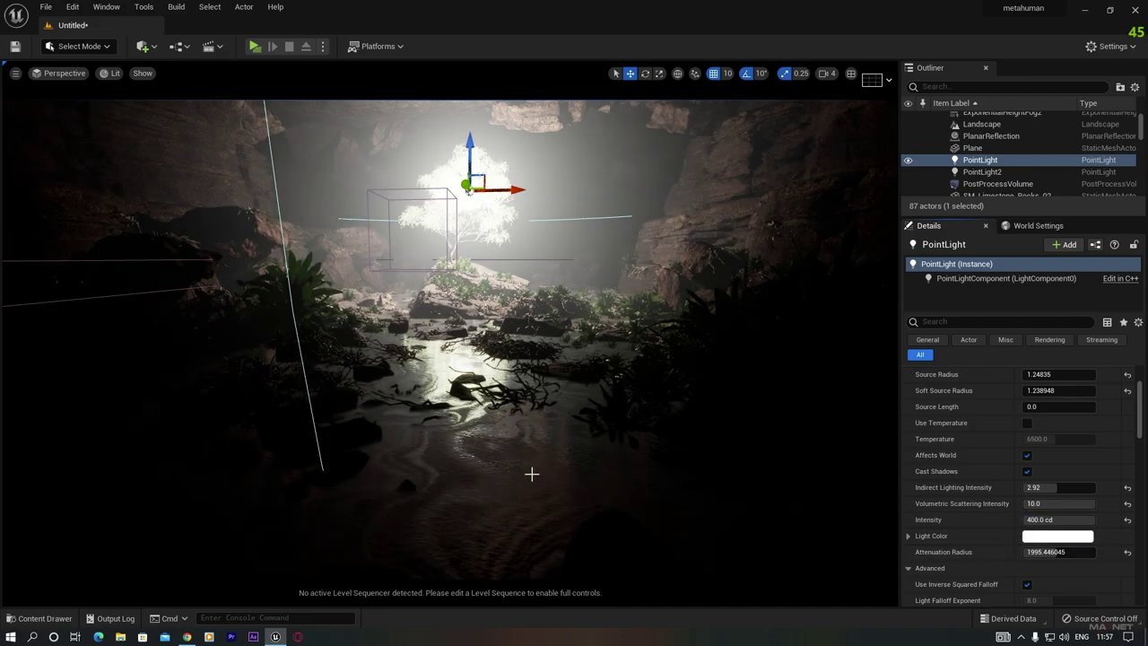
Inspect the tree's lighting, the water reflection and the painted ferns from several viewpoints
right_click_drag(449, 352, 448, 399)
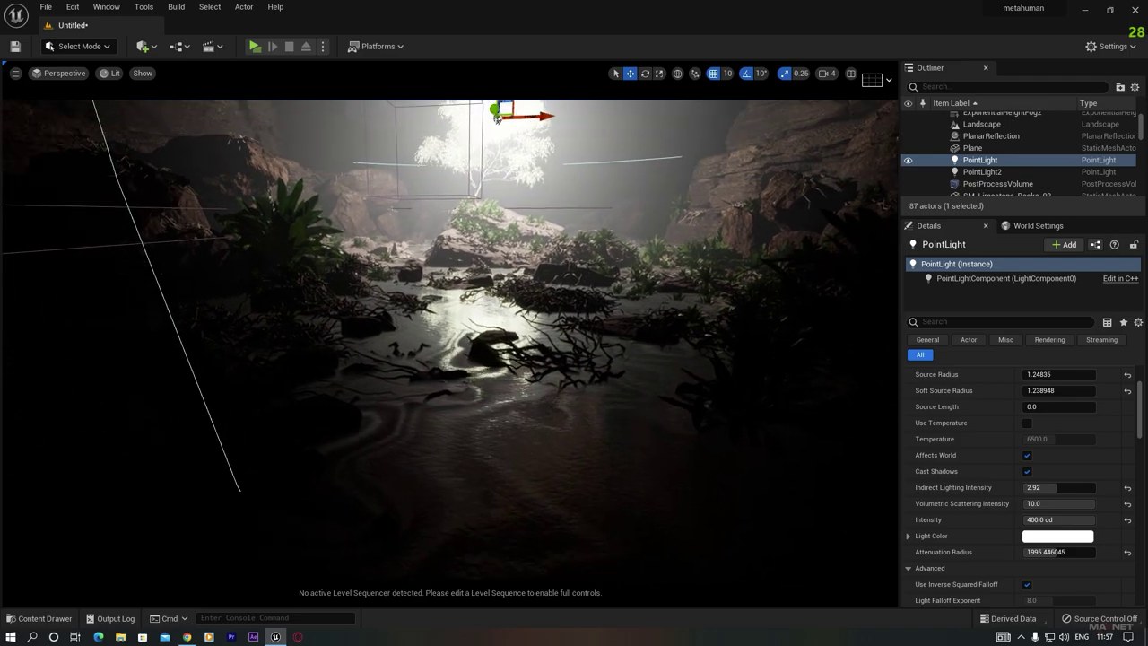
middle_click_drag(498, 117, 508, 164)
right_click_drag(449, 399, 566, 434)
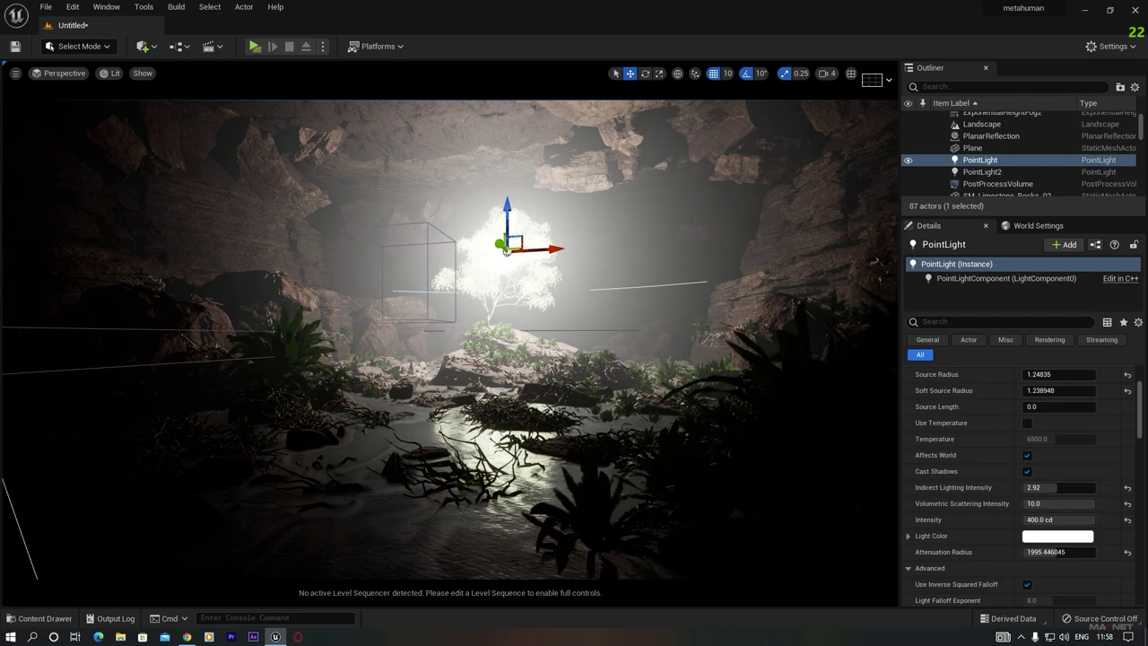
key("w")
right_click_drag(526, 545, 578, 537)
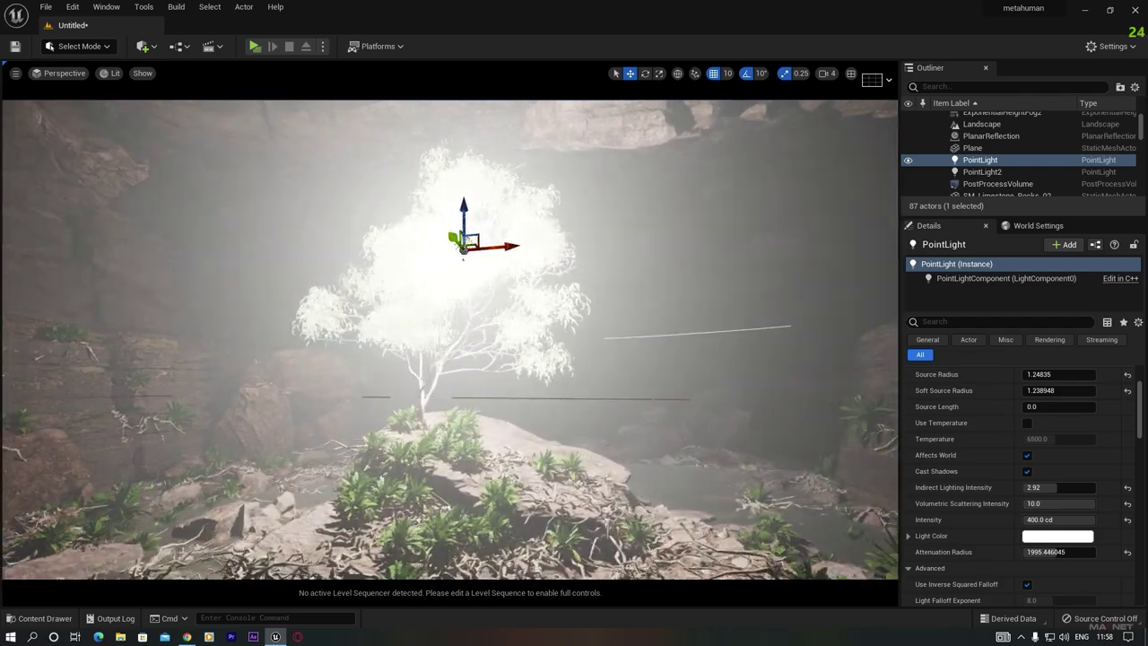
key("d")
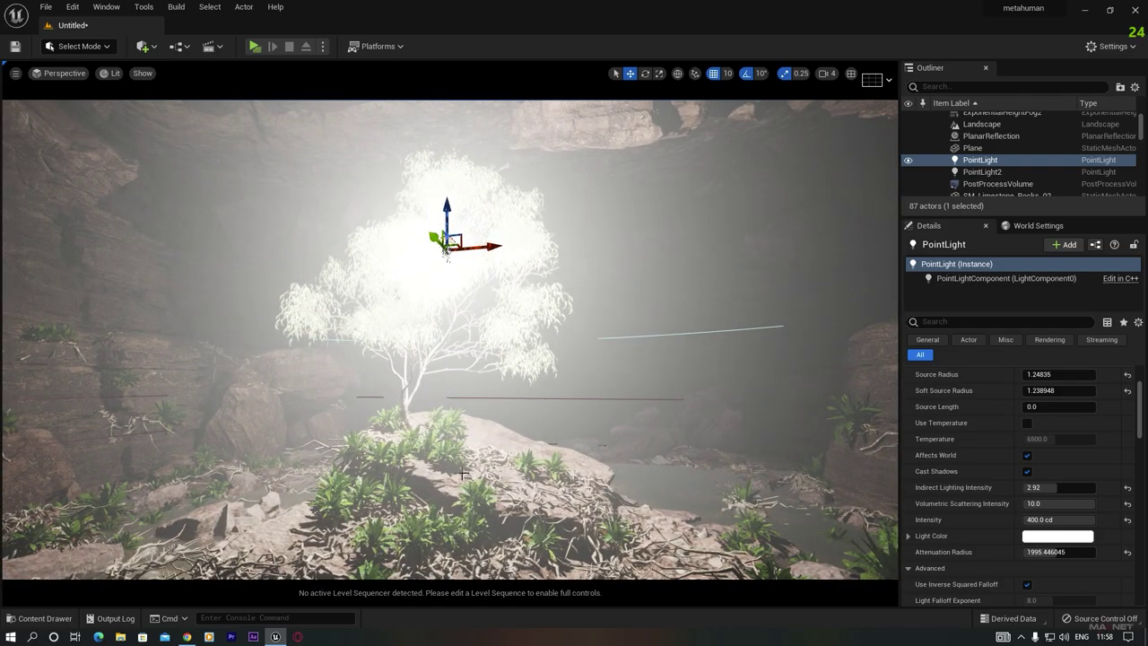
Place the FX_FallingLeaves effect from RuralAustralia's Effects/FallingLeaves folder into the cave near the tree
left_click(45, 618)
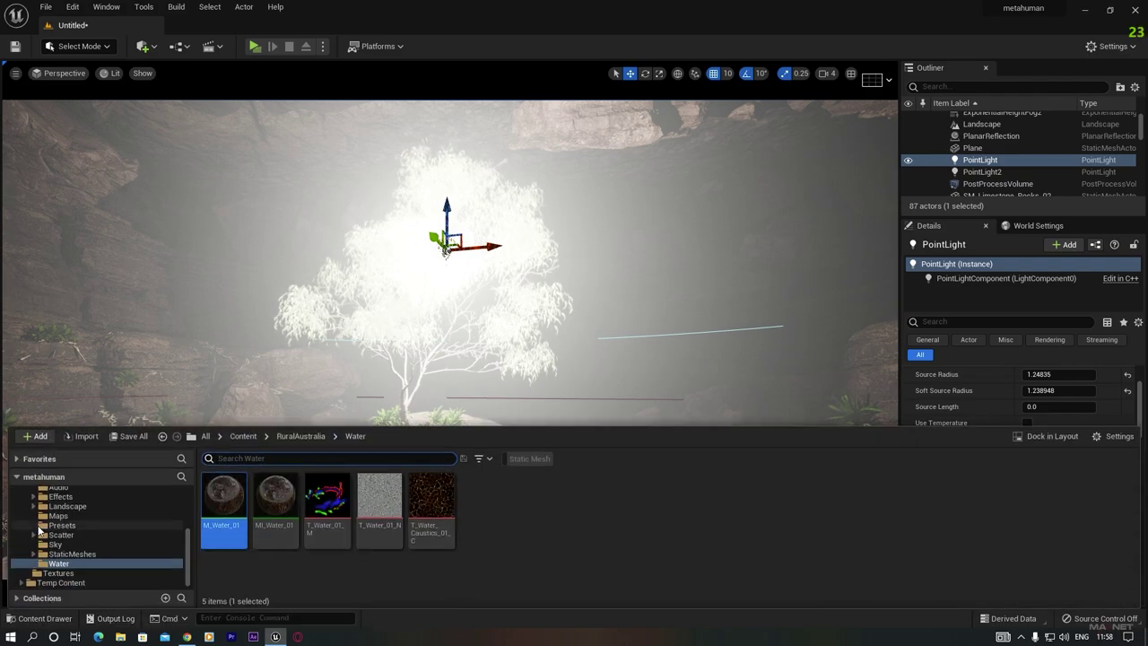
scroll(40, 538, "up", 3)
left_click(72, 555)
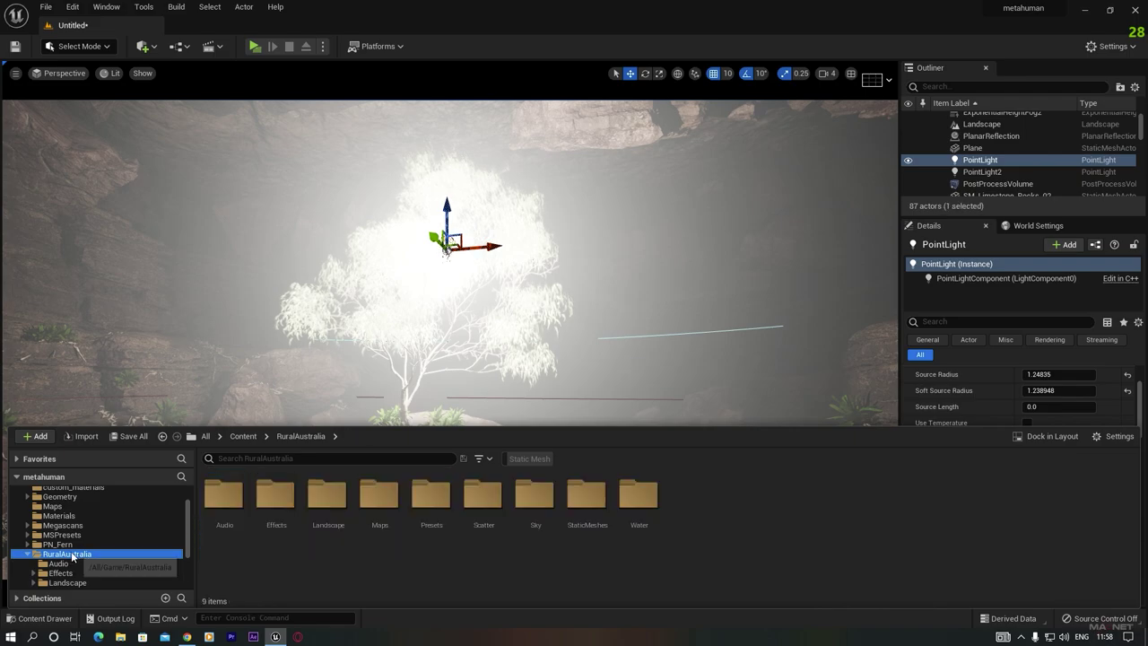
double_click(275, 497)
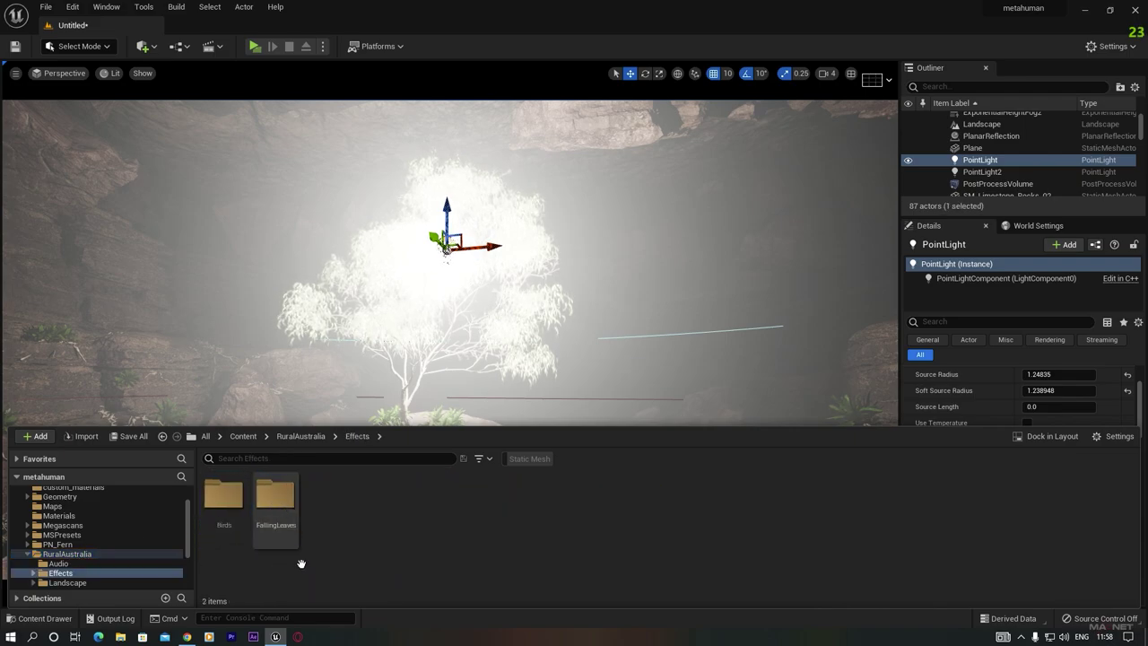
double_click(275, 511)
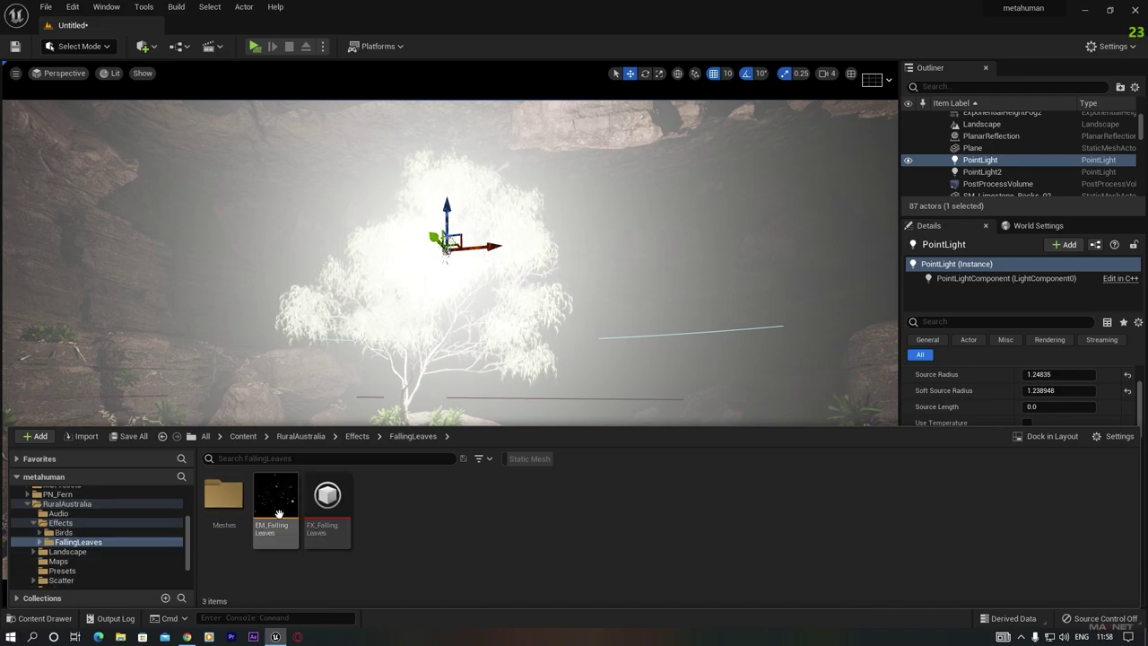
left_click(328, 505)
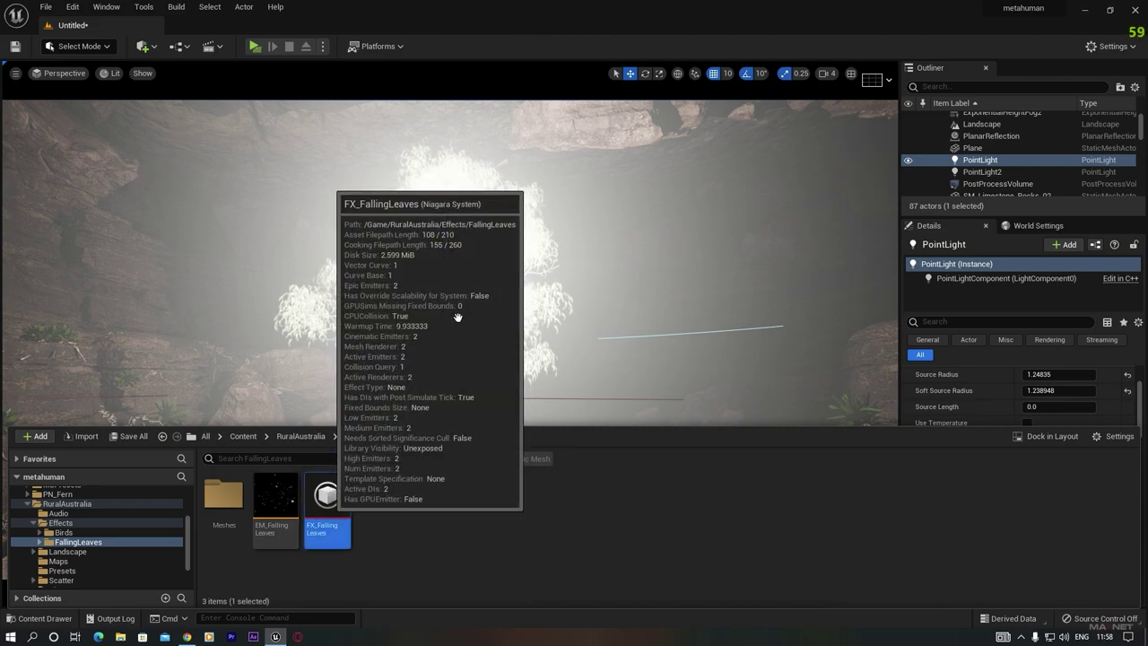
left_click_drag(457, 318, 421, 349)
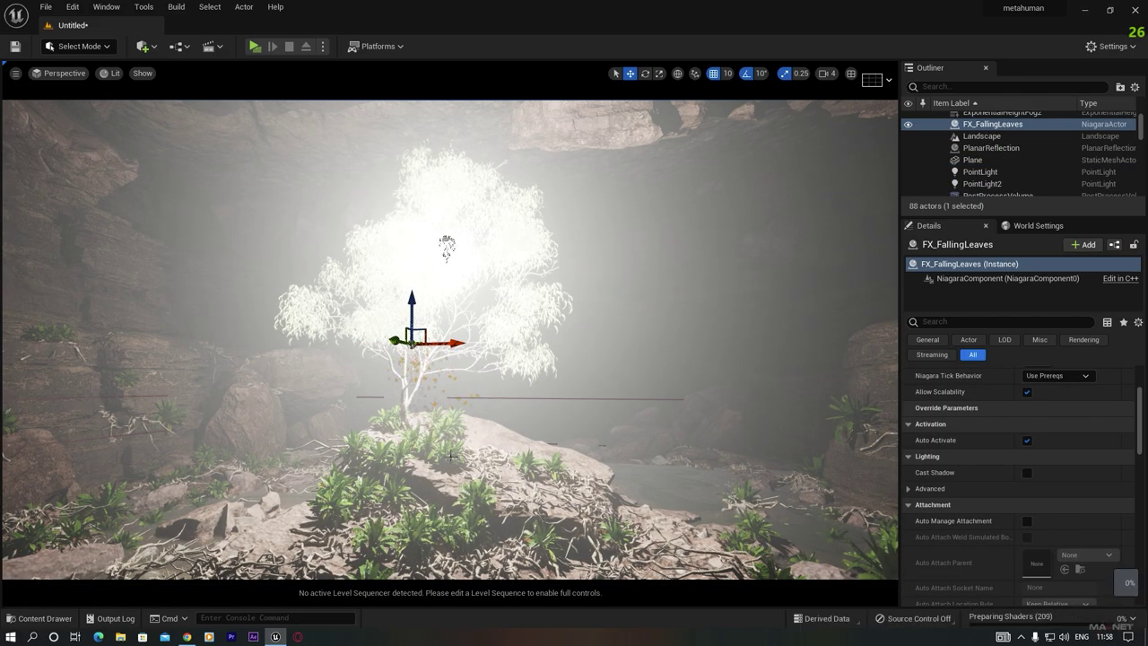
Move the falling-leaves effect into the glowing tree's canopy so the leaves drop over the mound, and deselect it
right_click_drag(450, 339, 350, 339)
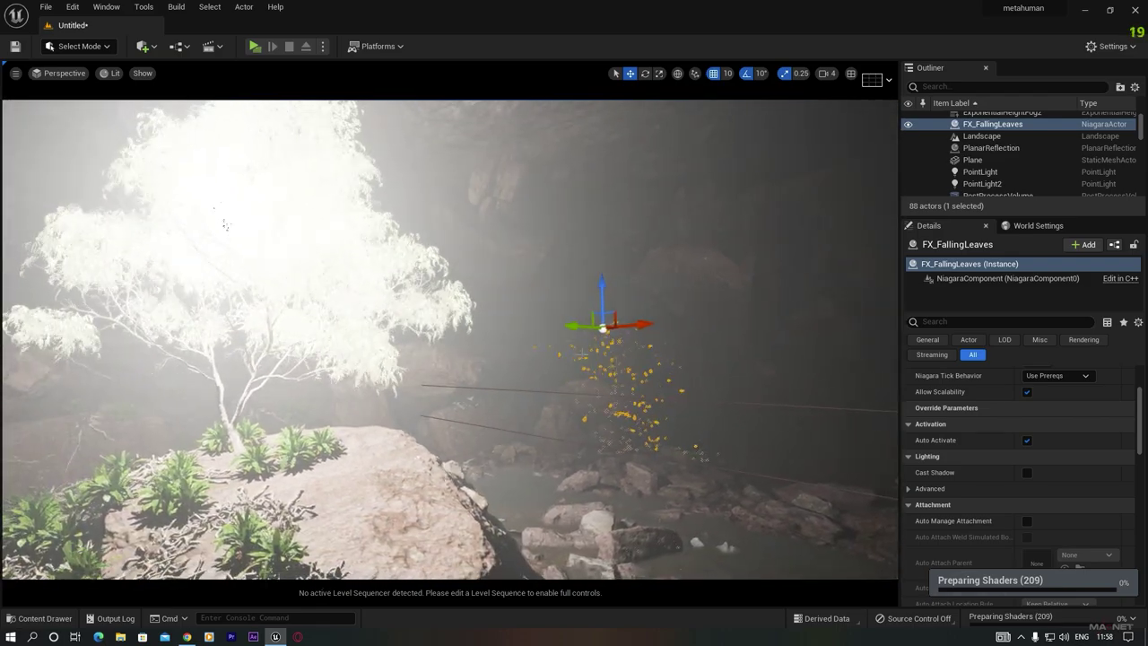
left_click_drag(603, 327, 288, 358)
right_click_drag(281, 401, 182, 313)
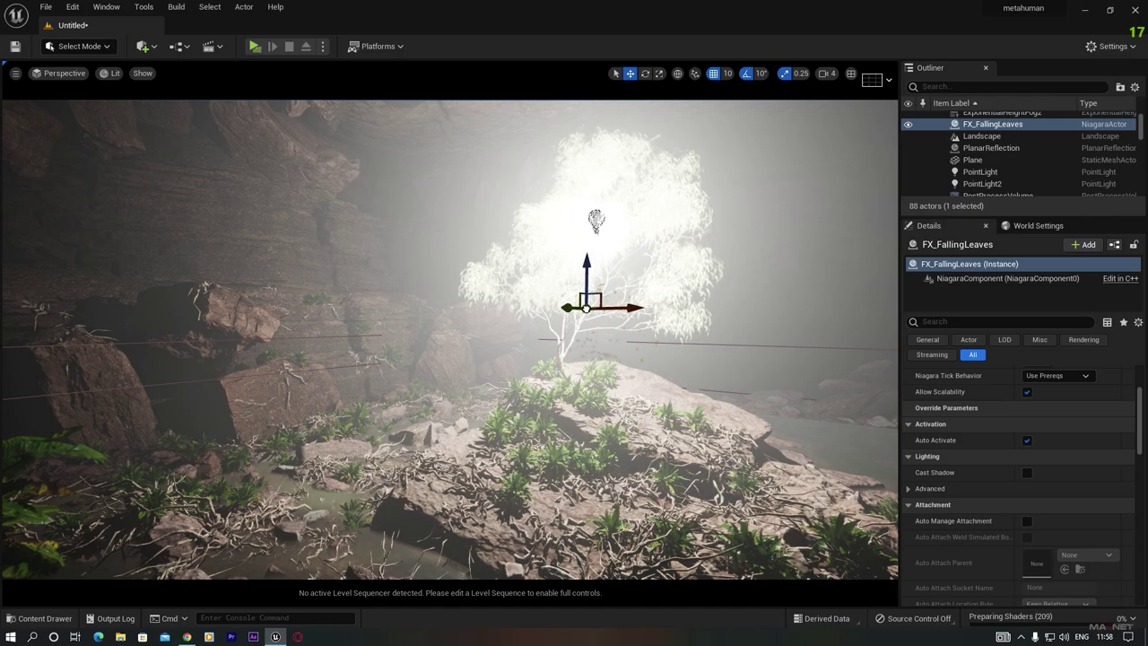
right_click_drag(580, 369, 366, 319)
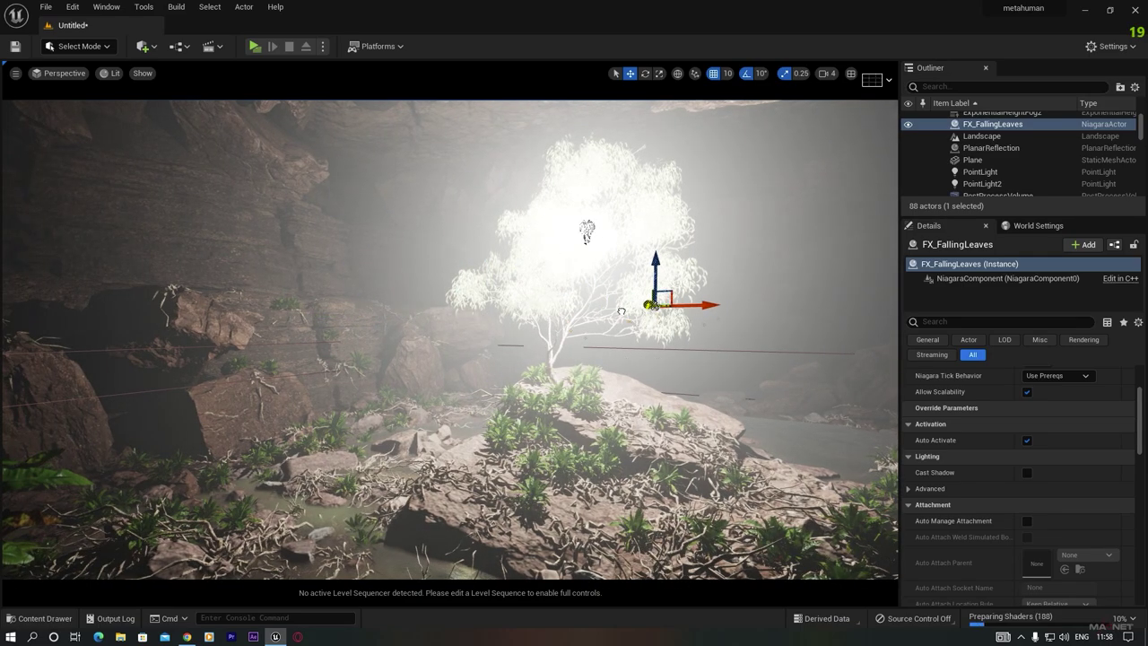
right_click_drag(281, 324, 341, 327)
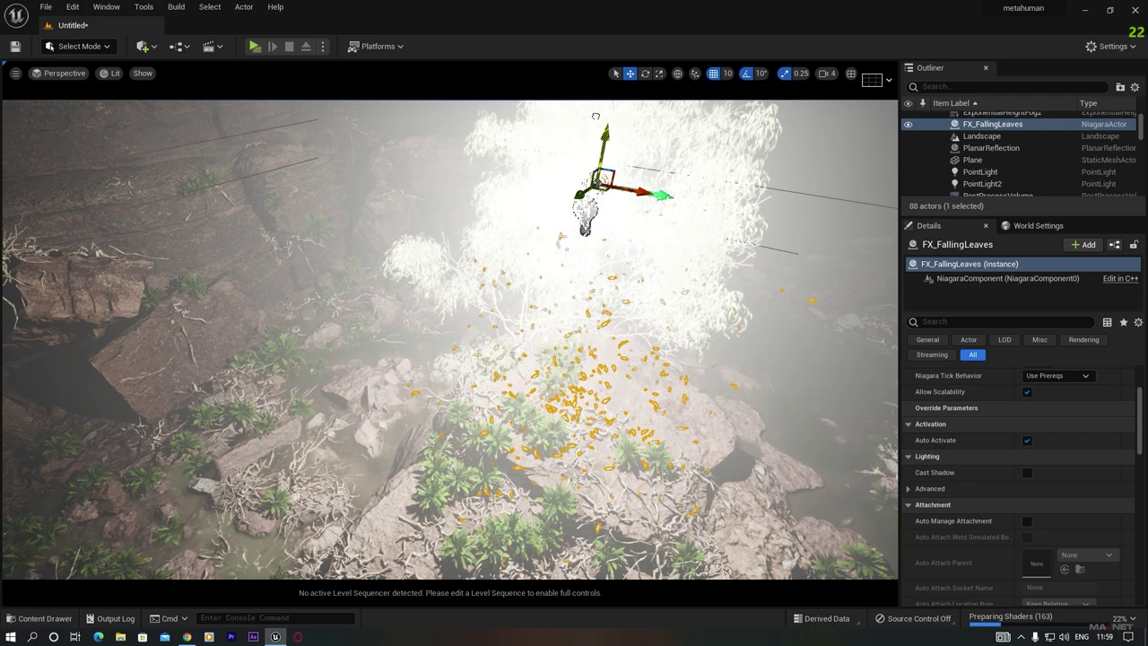
right_click_drag(640, 257, 681, 224)
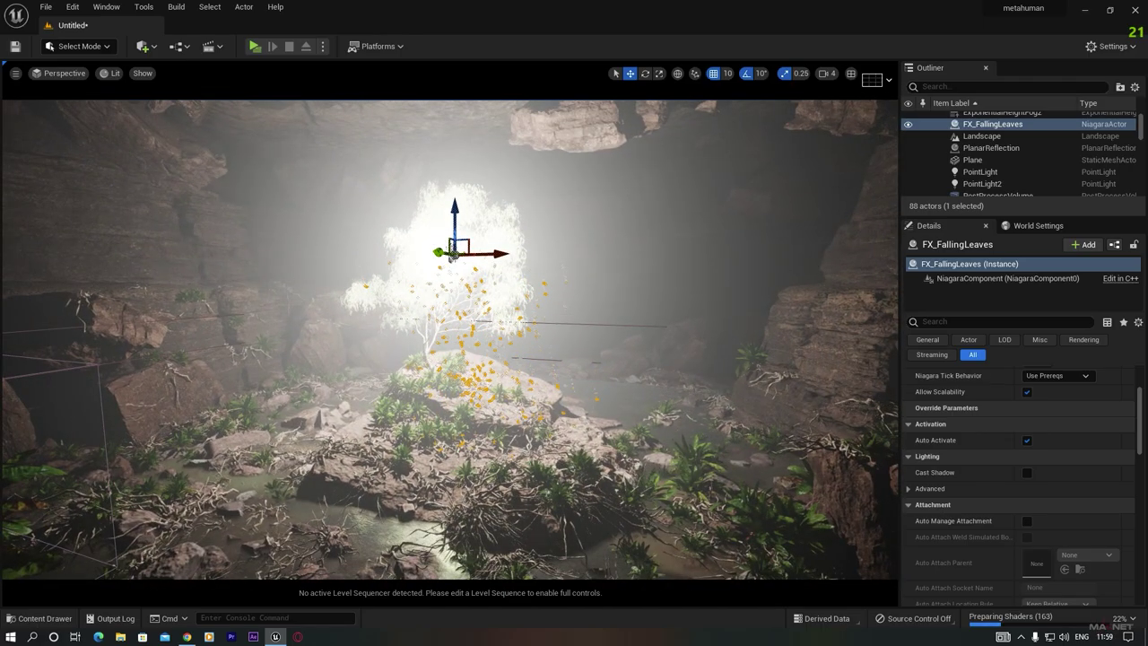
left_click(430, 556)
right_click_drag(431, 556, 413, 551)
right_click_drag(488, 278, 475, 249)
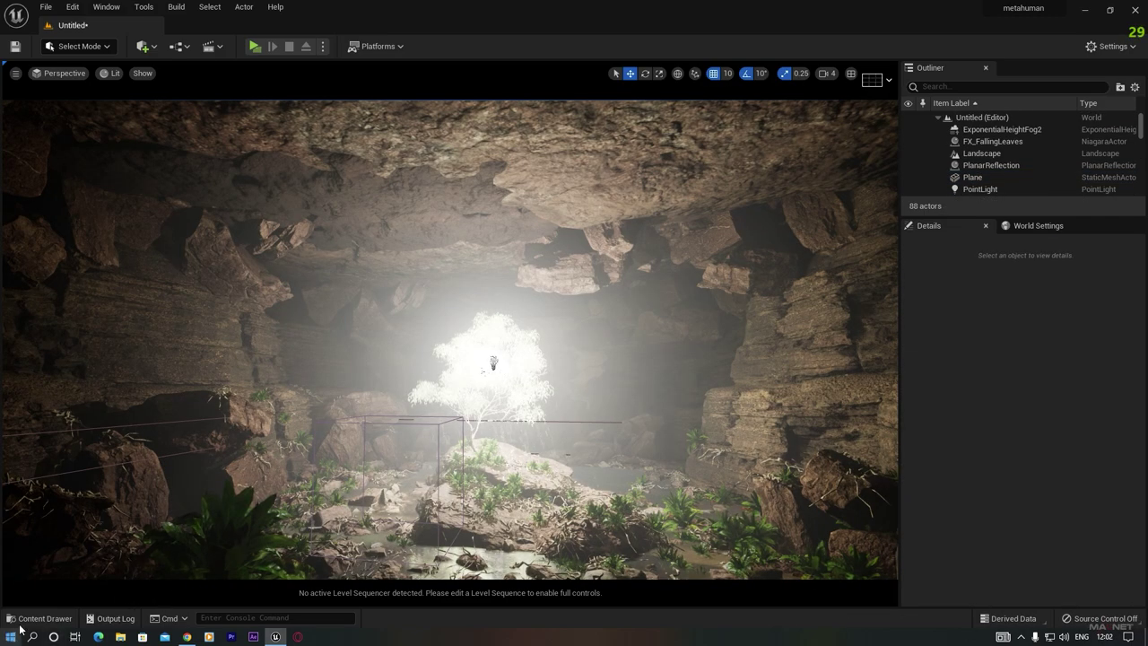
Place the FX_Birds_01 effect from the Effects/Birds folder and position it in the air beside and above the tree
left_click(37, 618)
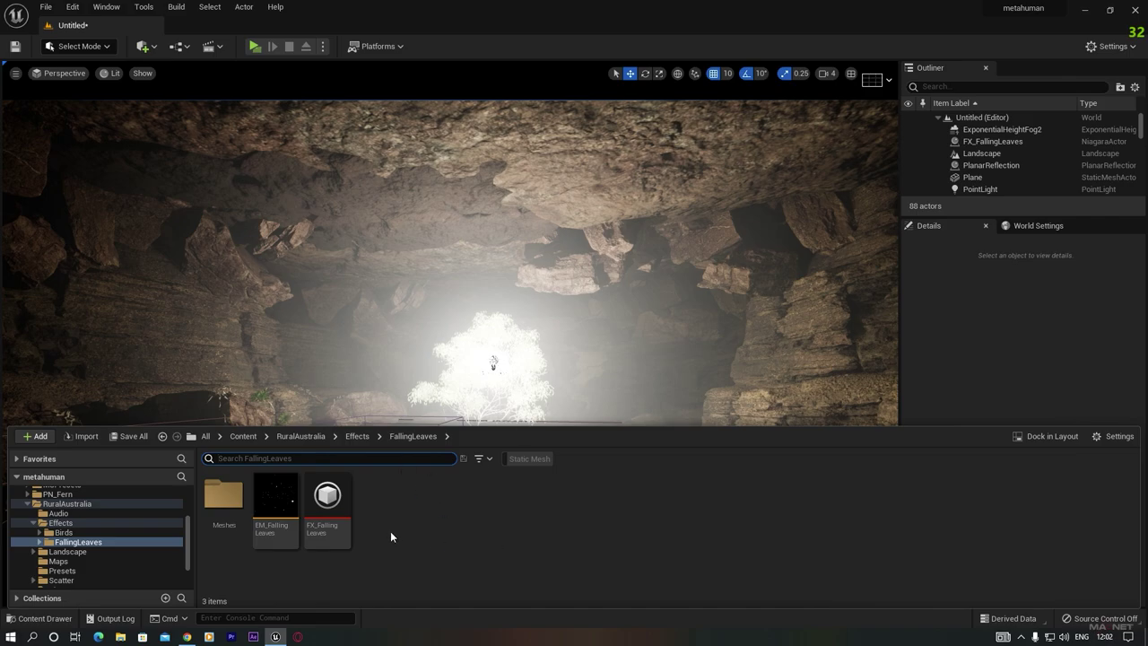
key("alt+Left")
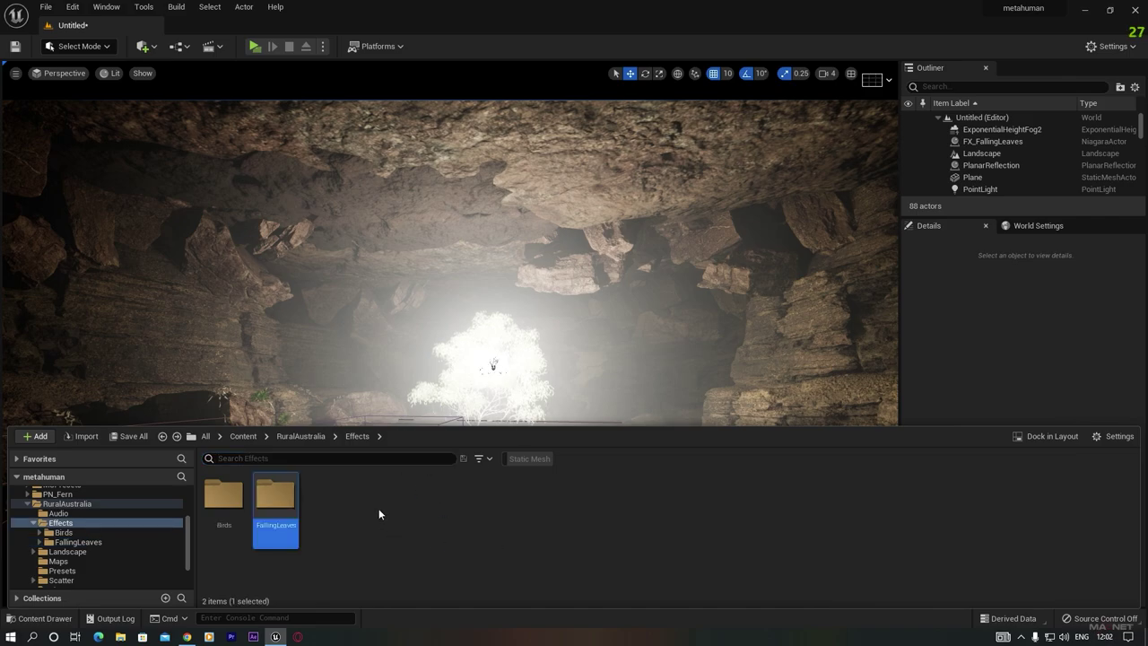
double_click(215, 529)
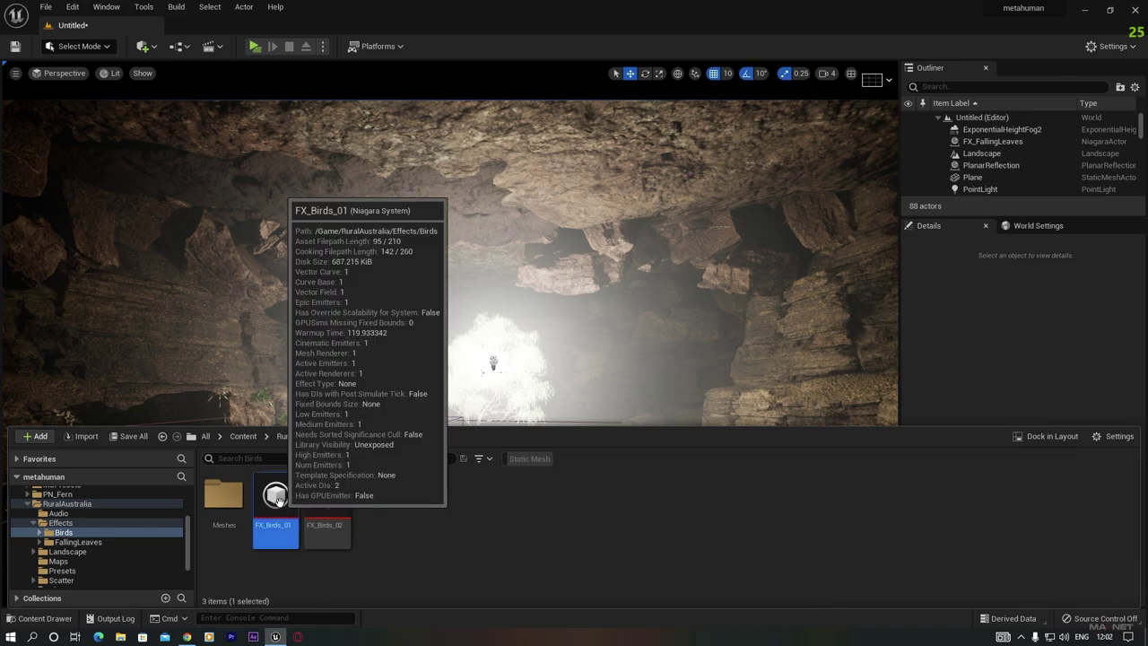
left_click_drag(277, 499, 585, 428)
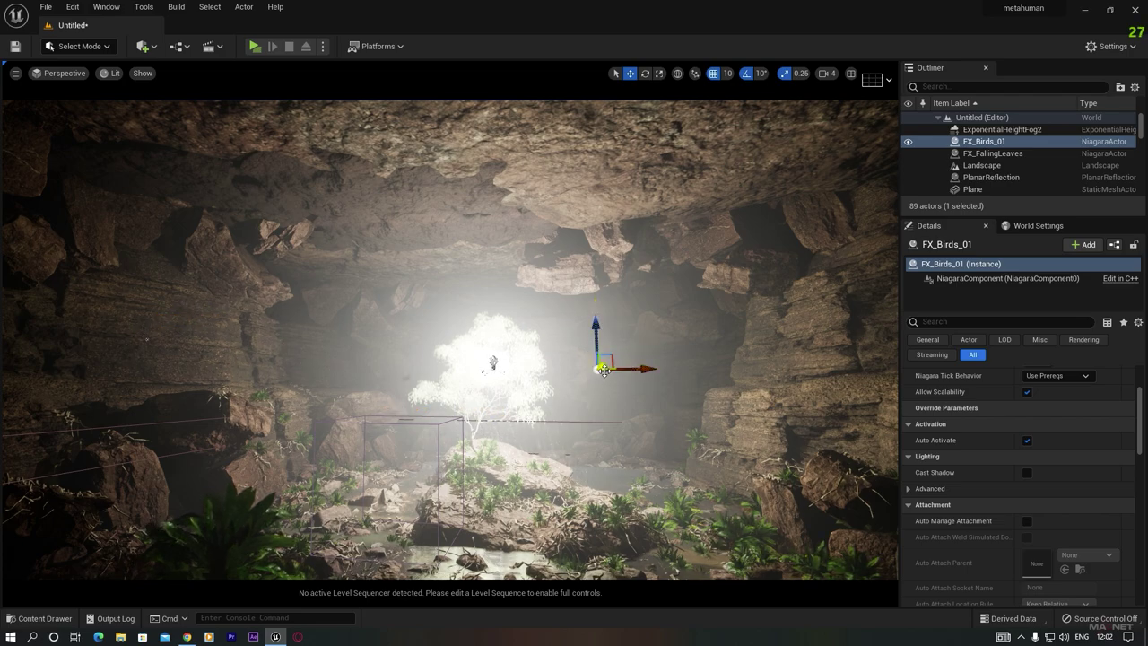
left_click_drag(603, 369, 661, 364)
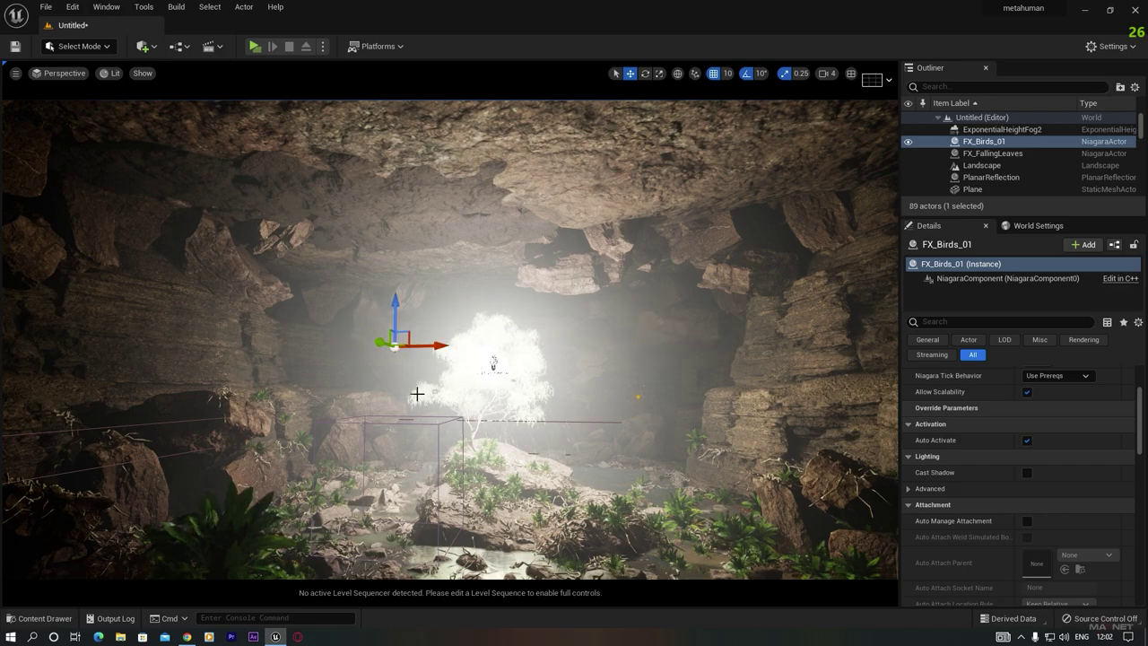
left_click_drag(395, 343, 416, 313)
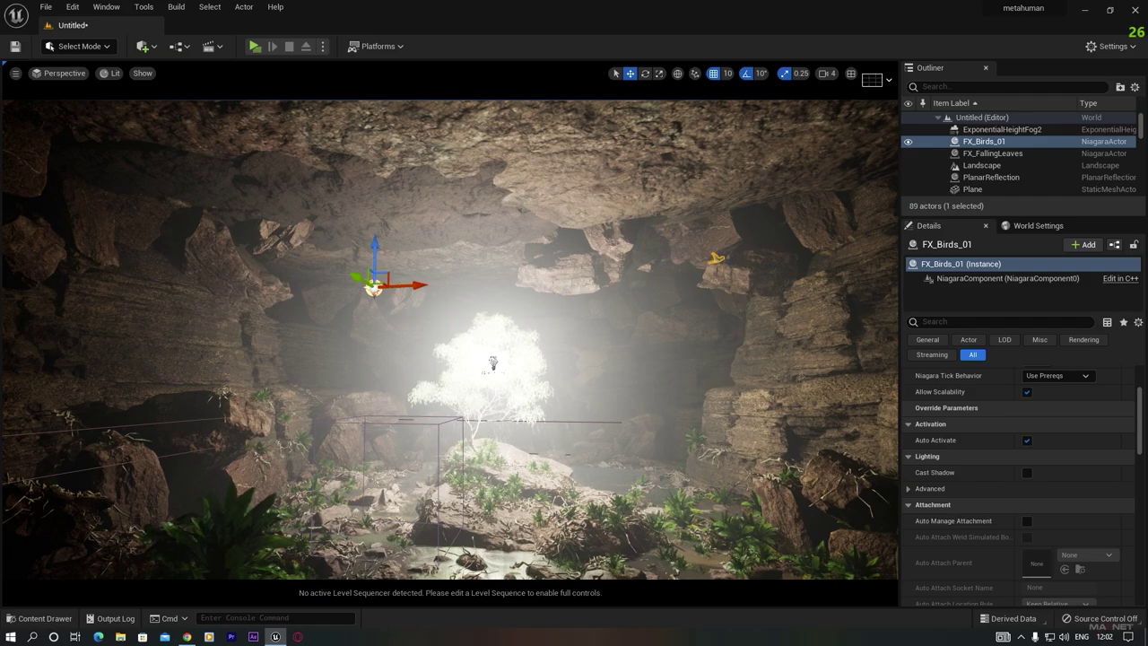
Add a Cine Camera Actor to the cave, with the view pulled back over the water toward the tree
right_click_drag(440, 505, 449, 560)
scroll(441, 506, "down", 5)
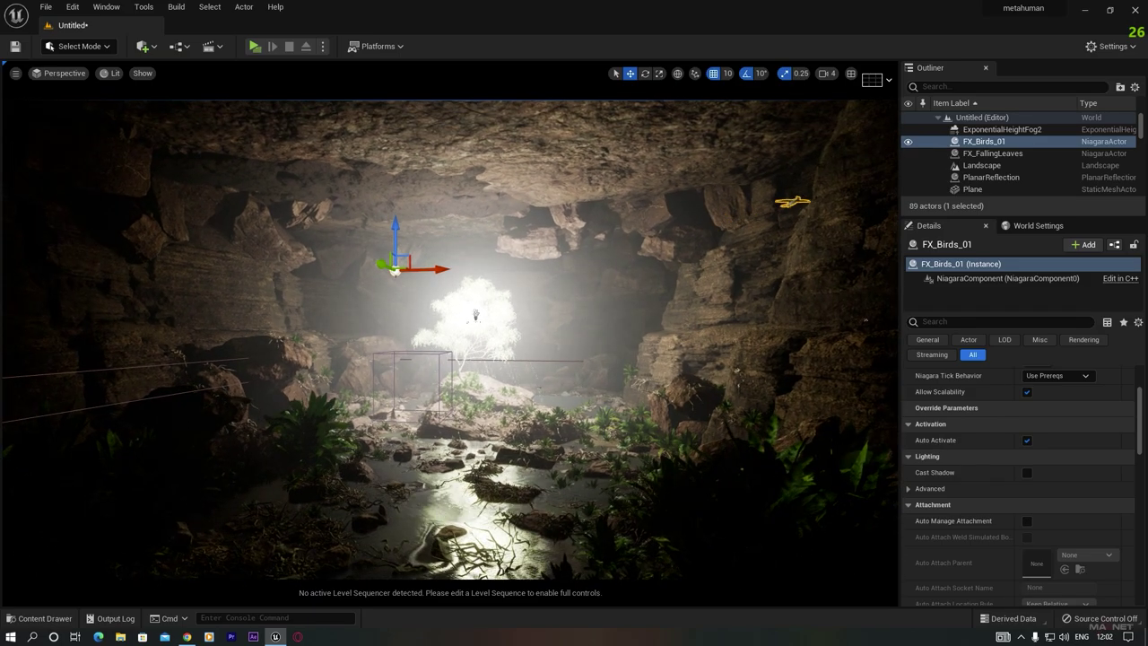
left_click(397, 455)
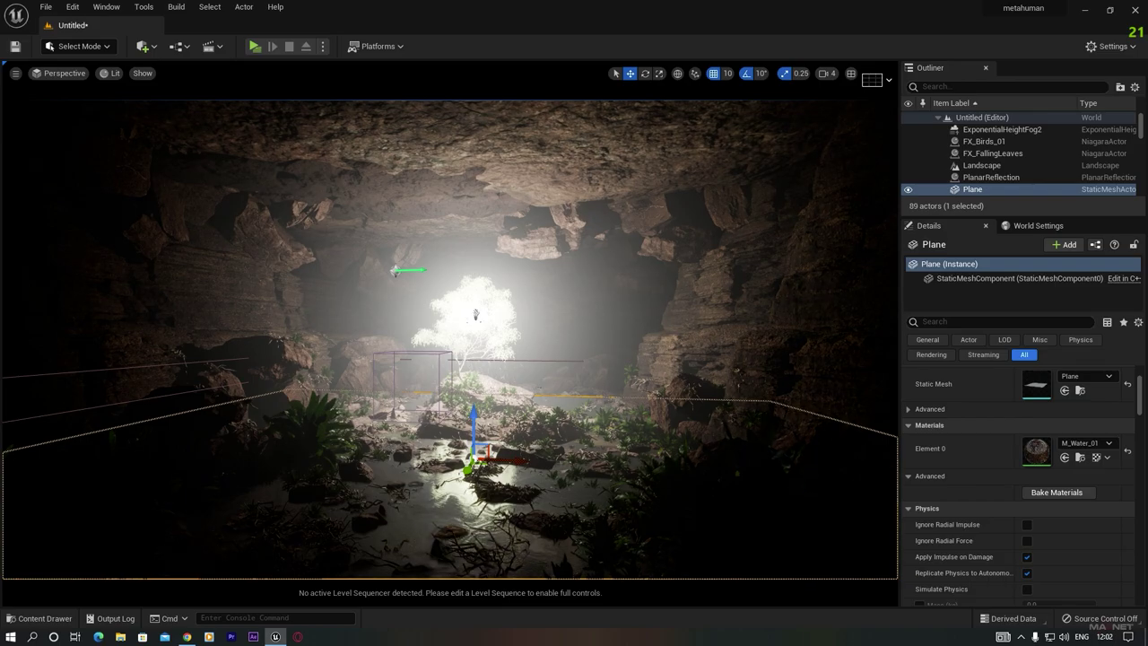
middle_click_drag(397, 455, 397, 529)
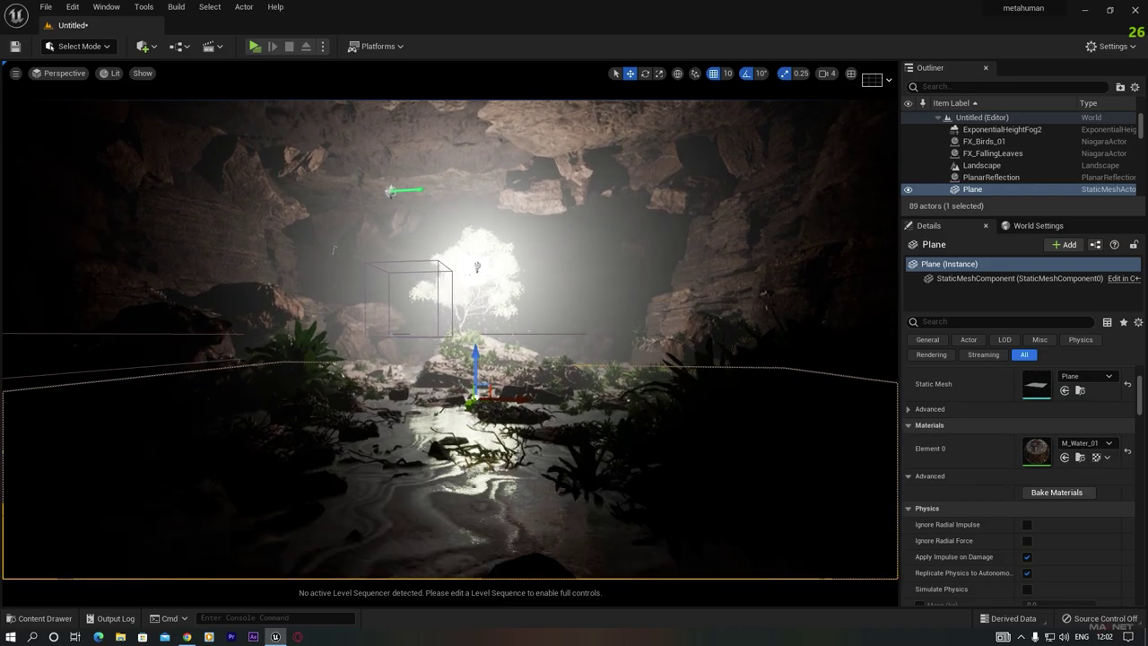
right_click_drag(440, 505, 441, 506)
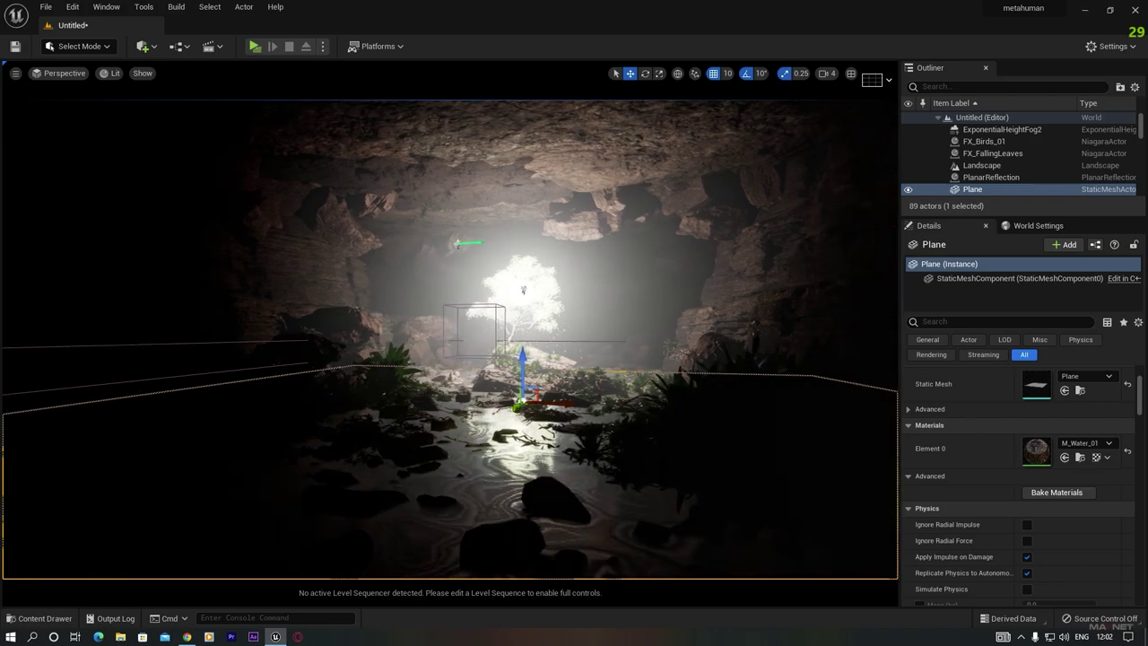
right_click_drag(333, 525, 333, 524)
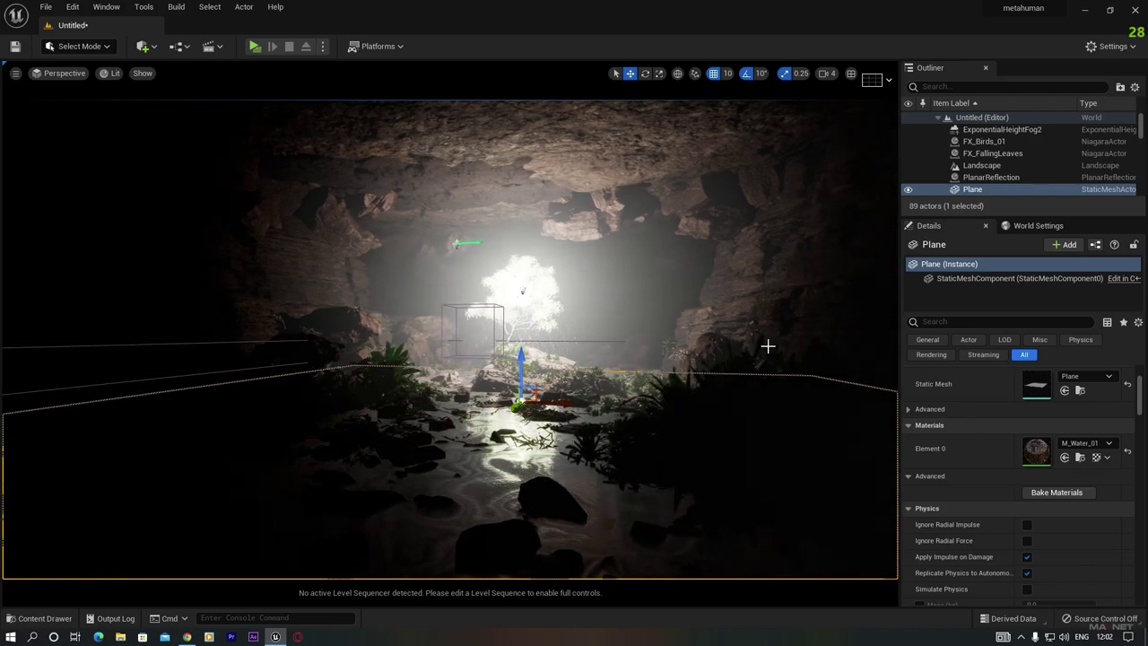
left_click(154, 48)
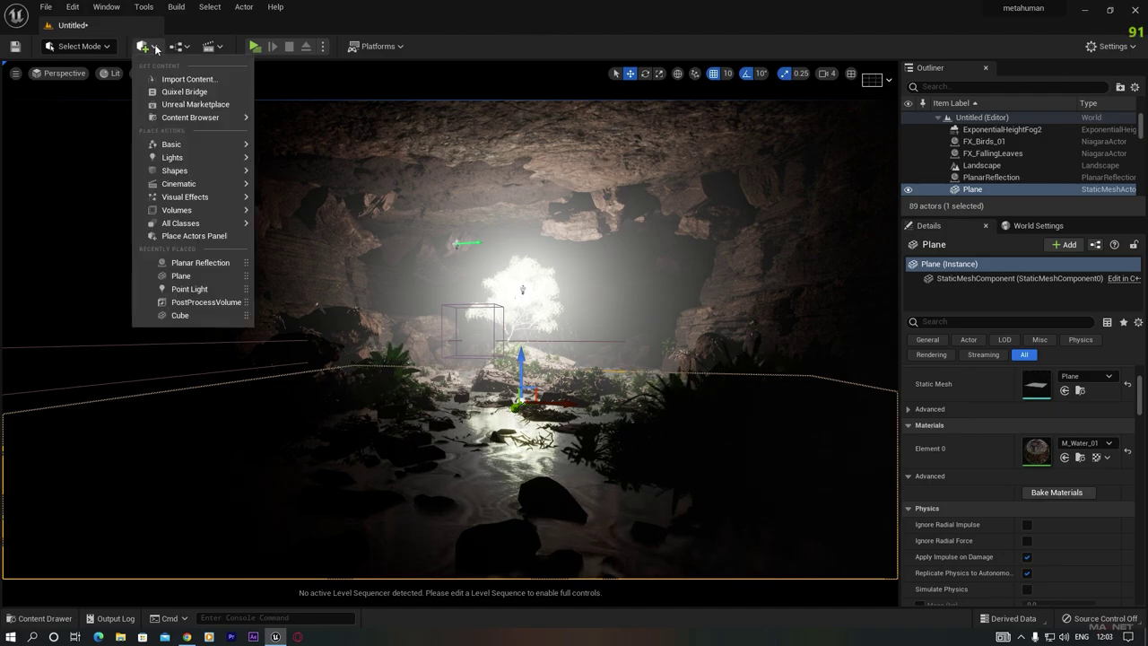
mouse_move(181, 184)
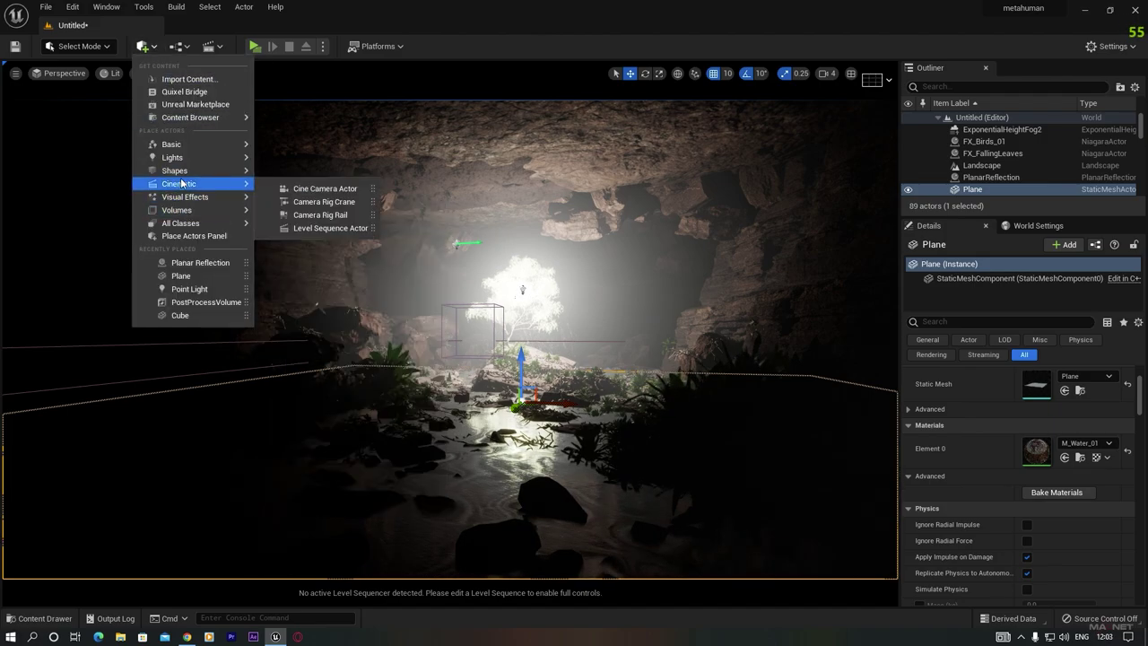
left_click(362, 190)
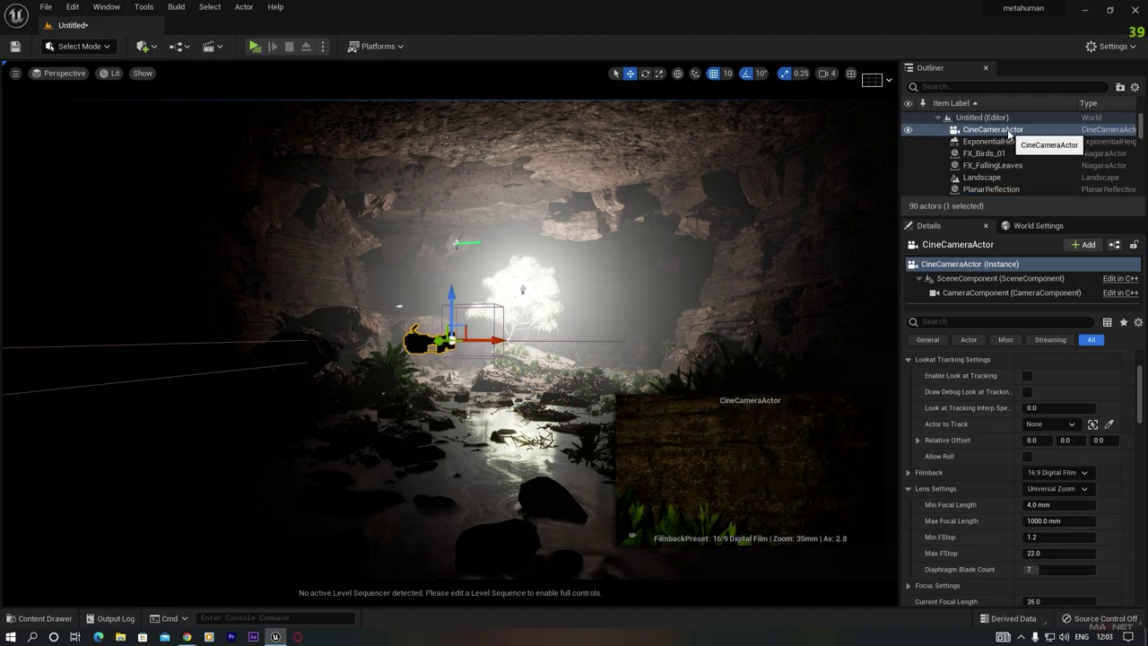
Snap the view to the CineCameraActor and switch the viewport to look through that camera
left_click(969, 131)
right_click(988, 132)
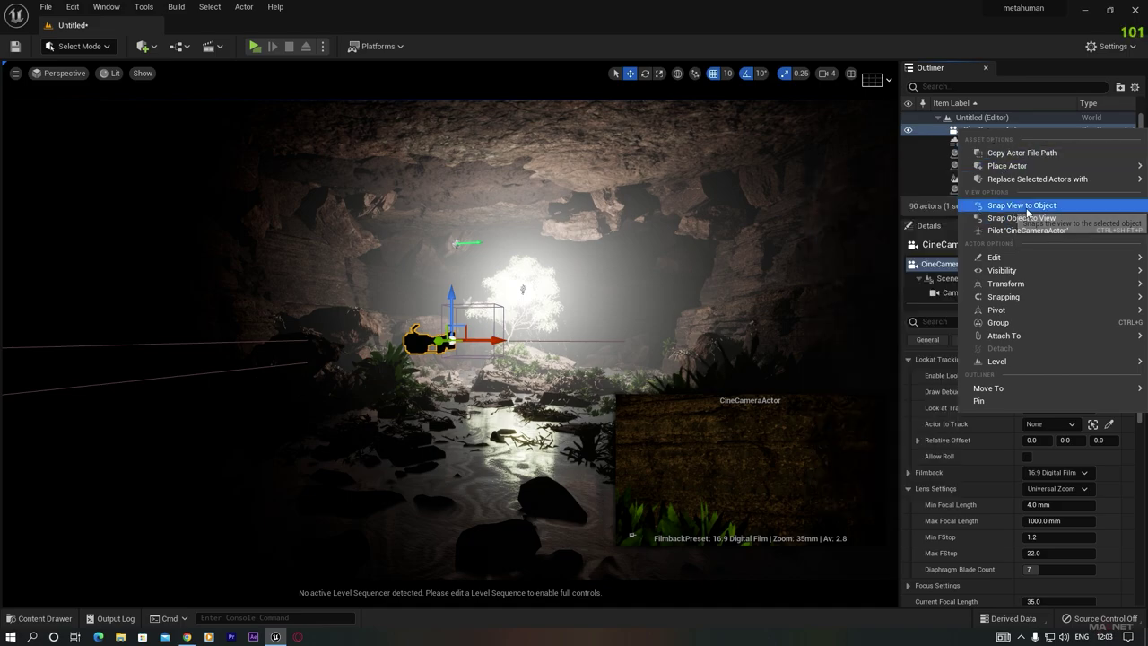
left_click(1021, 208)
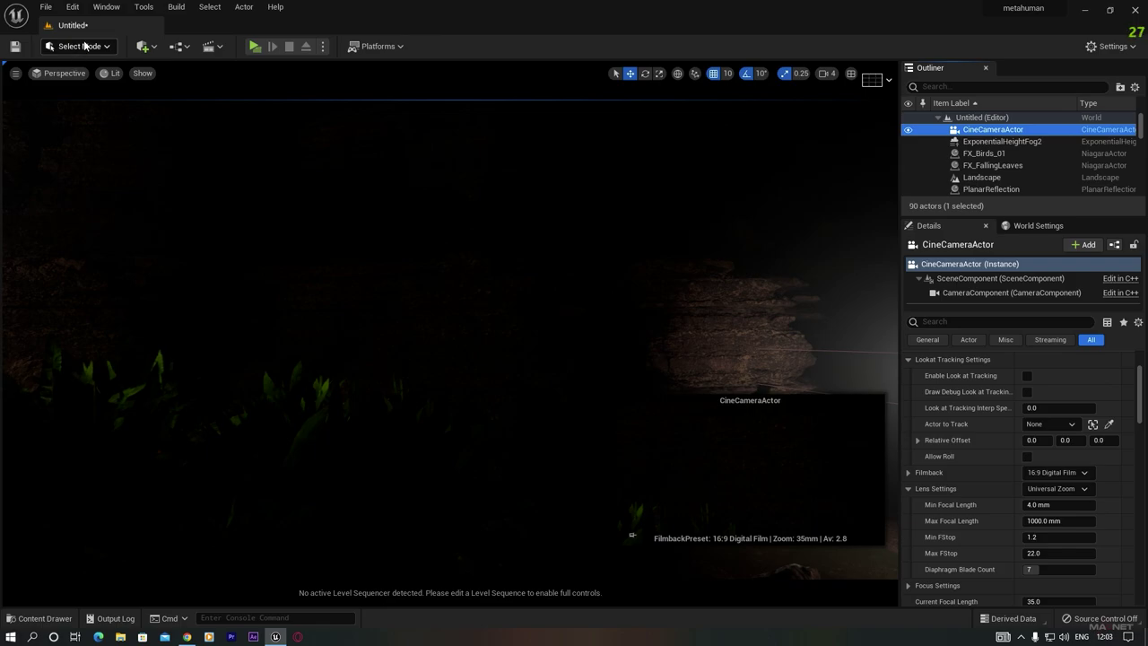
left_click(61, 72)
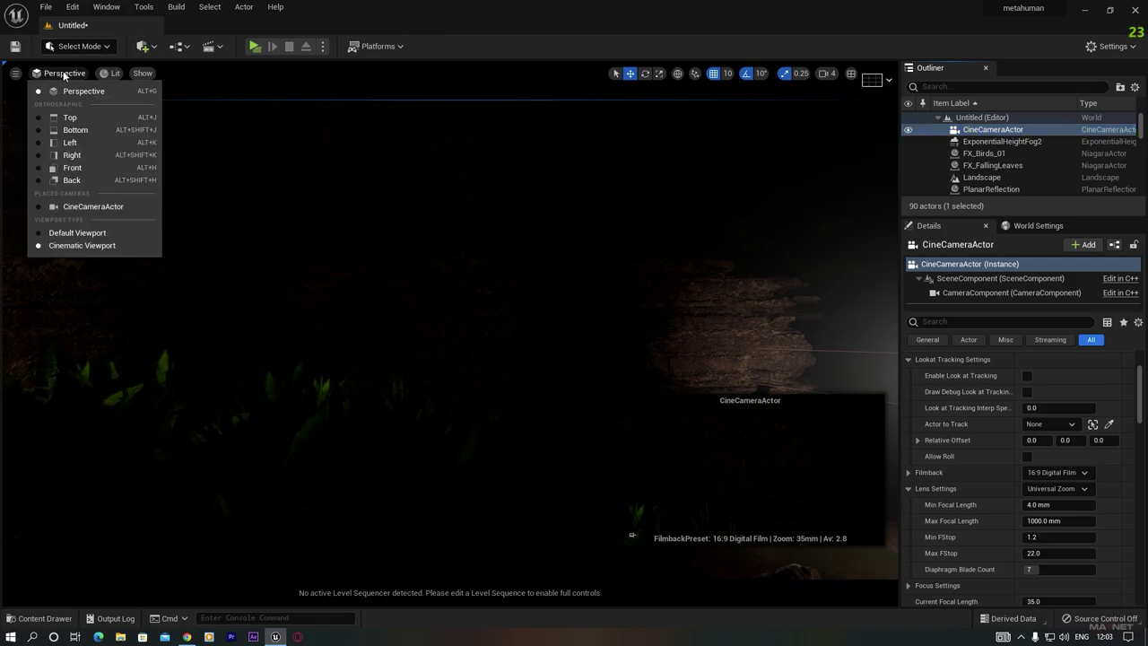
left_click(83, 207)
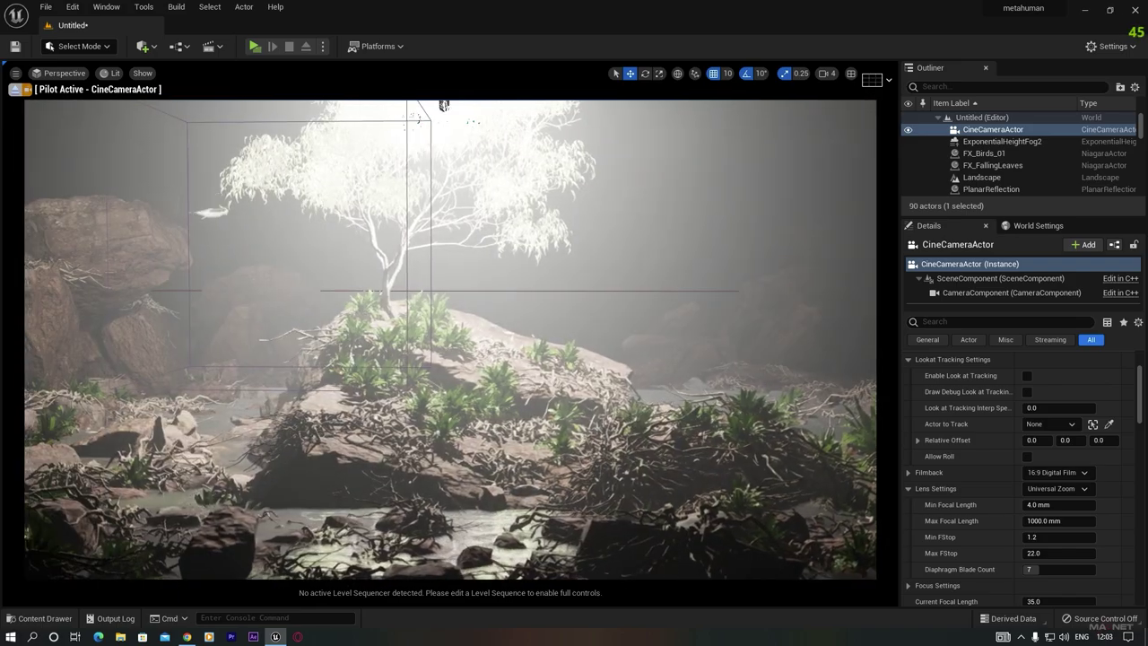
Pilot the camera back from the tree over the water and delete PointLight2 beside the dark cave wall
right_click_drag(450, 339, 384, 258)
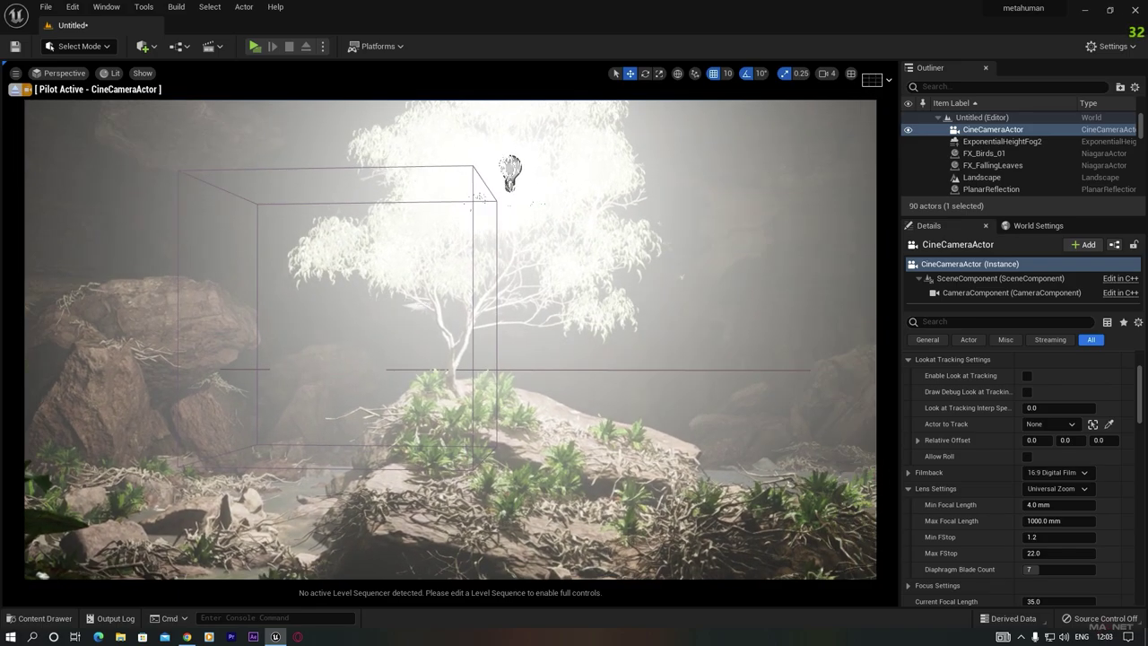
key("s")
right_click_drag(450, 339, 414, 377)
key("e")
key("d")
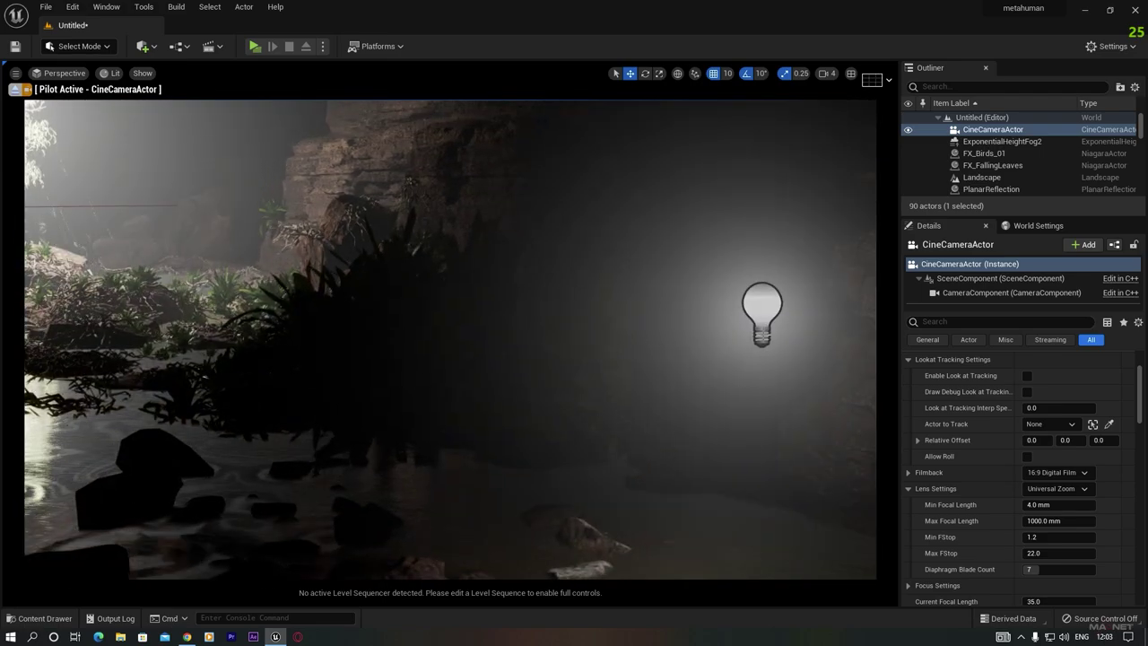
left_click(762, 313)
key("Delete")
Frame the piloted camera low over the water, facing the glowing tree with dark ferns on both sides
right_click_drag(367, 463, 257, 513)
key("d")
key("w")
key("a")
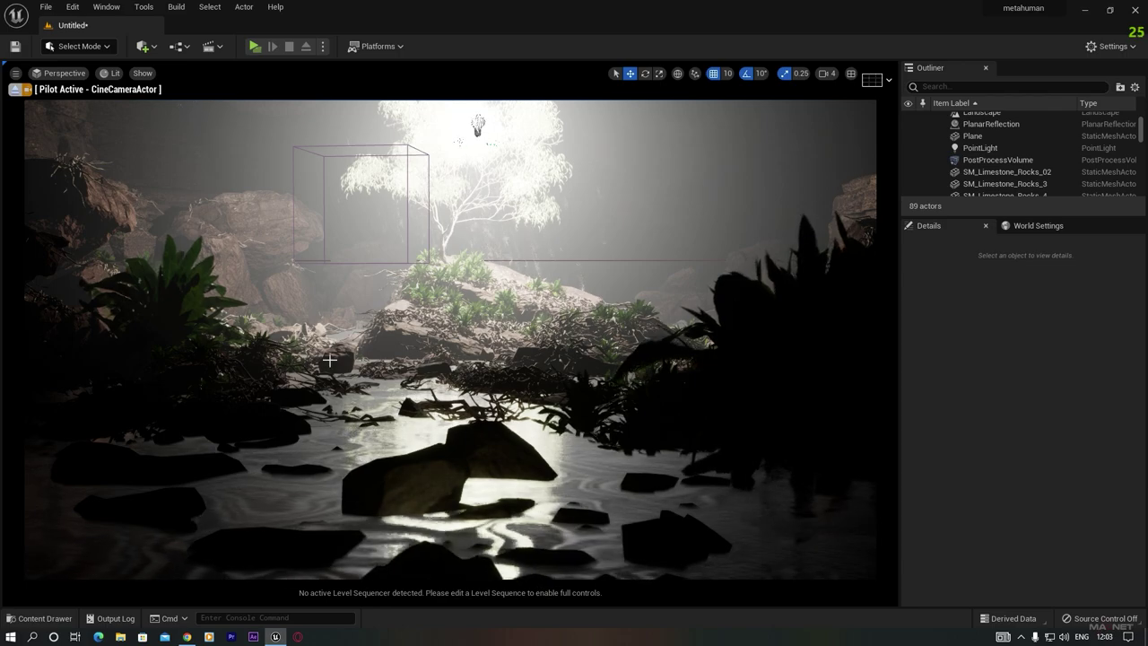
Add a level sequence named tutorial to the scene, saved in the Content folder
left_click(34, 618)
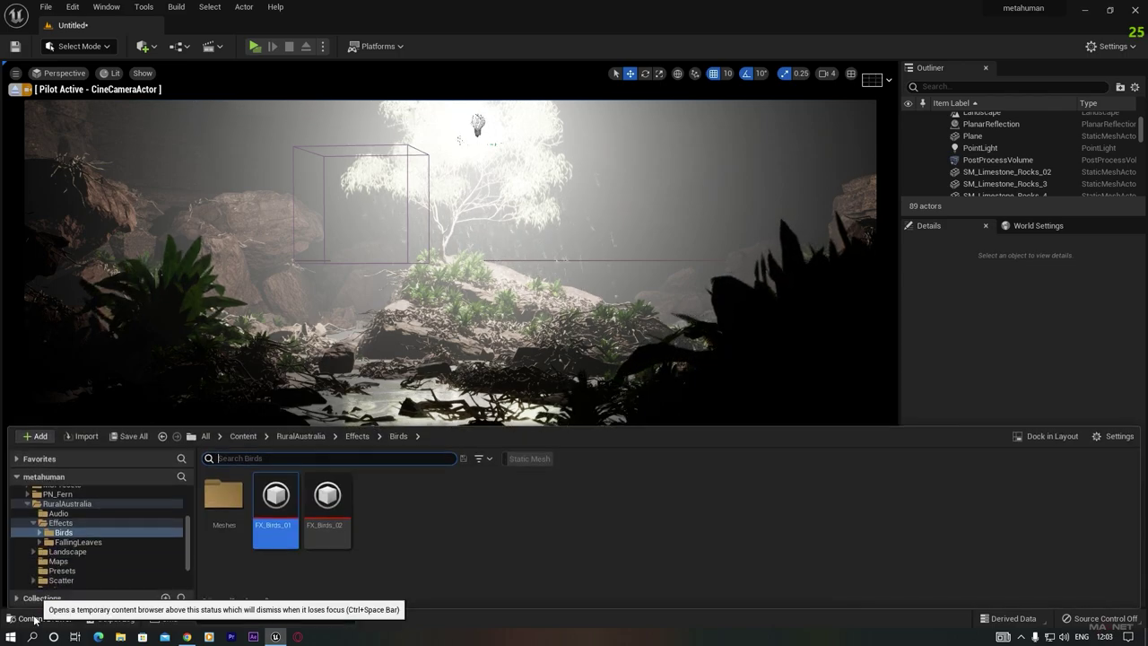
scroll(99, 529, "up", 3)
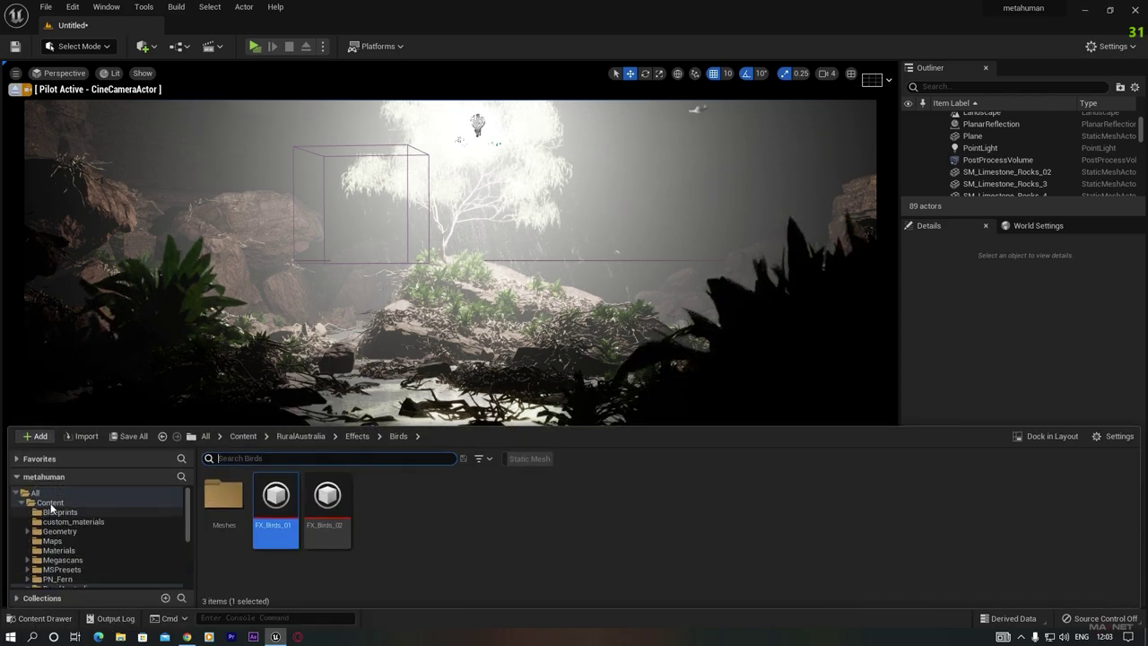
left_click(51, 504)
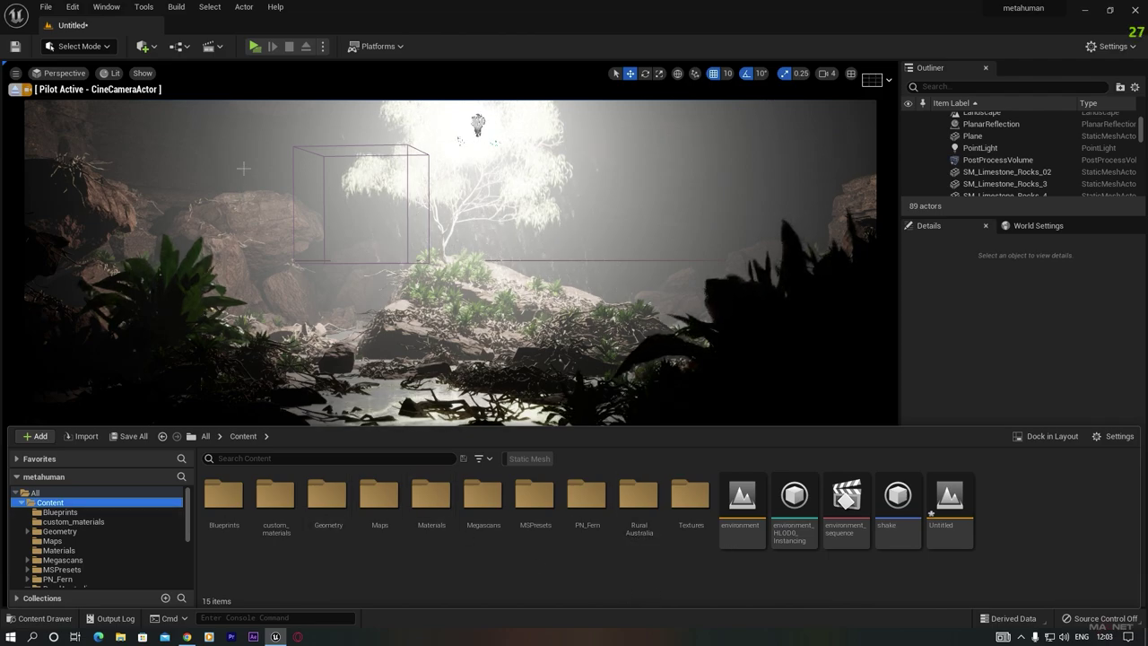
left_click(209, 47)
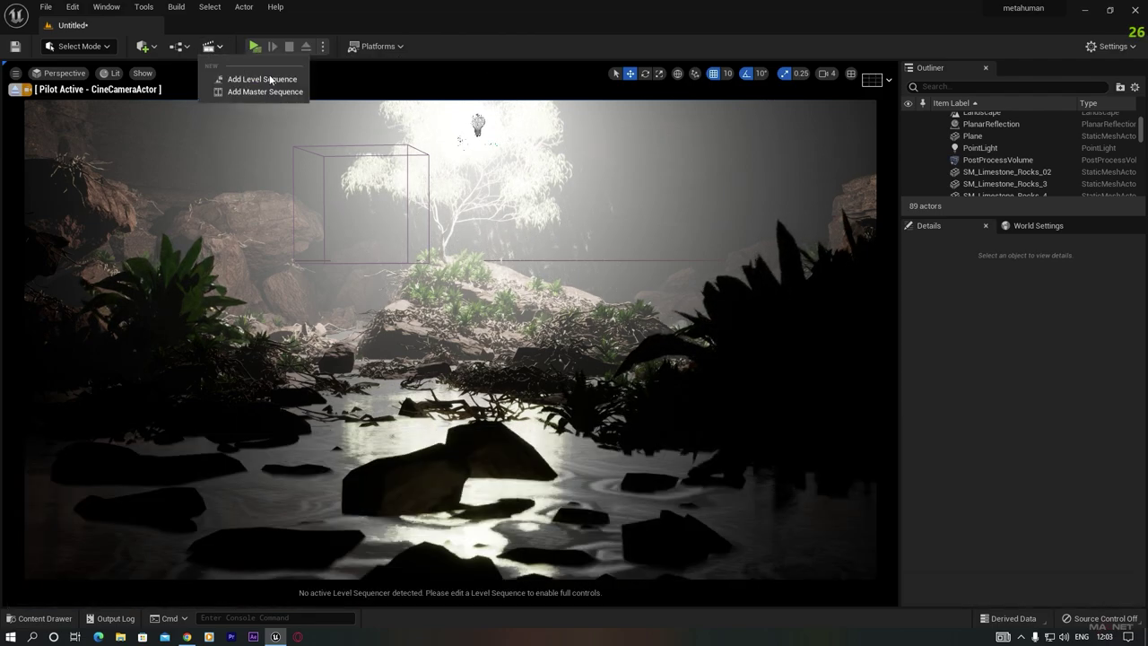
left_click(279, 83)
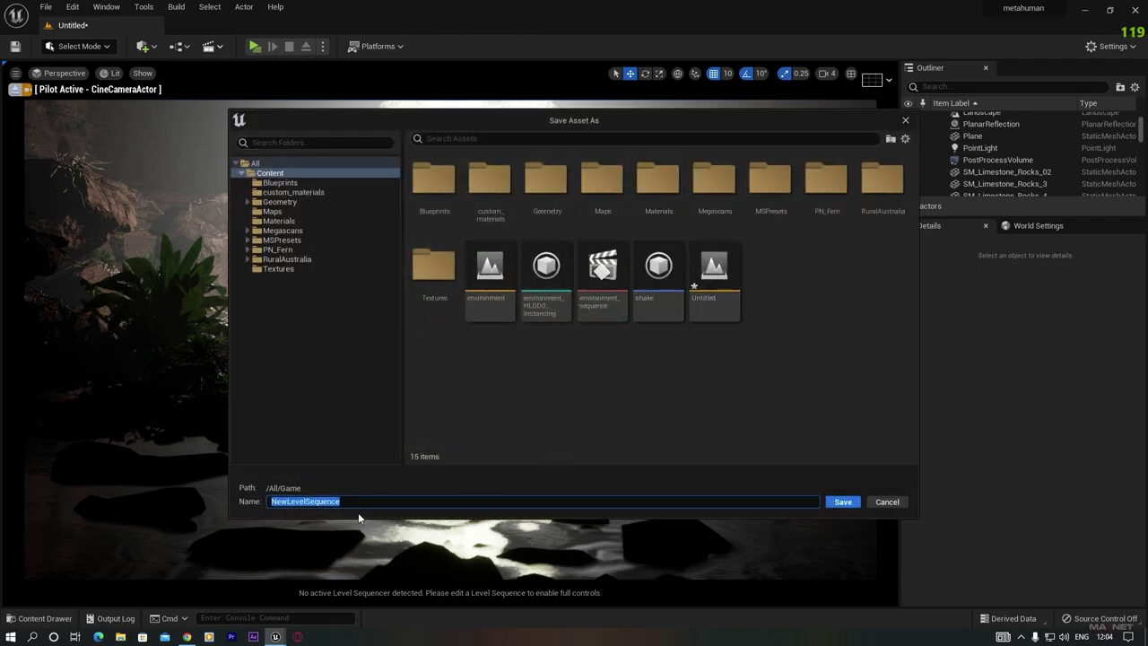
type("tut")
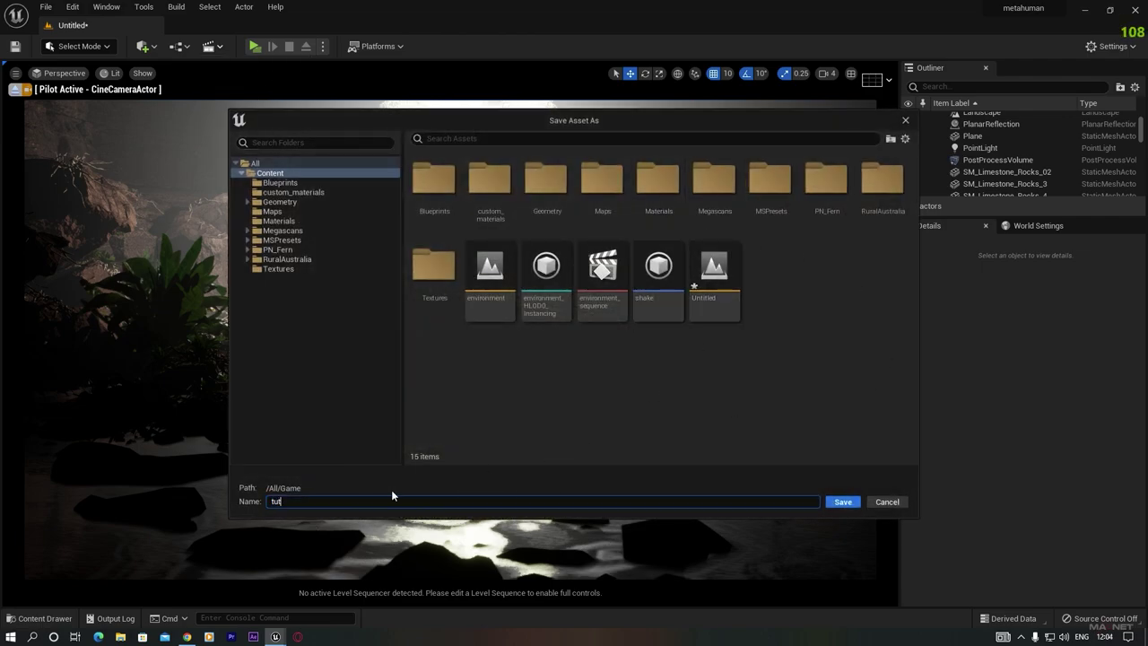
type("orial")
left_click(843, 503)
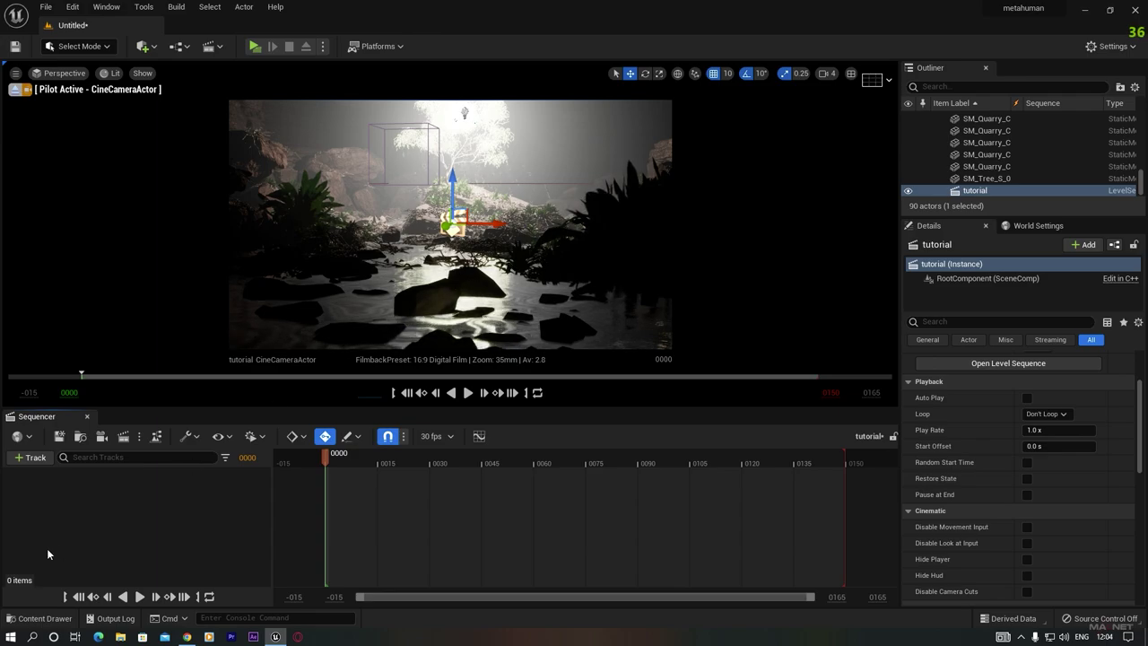
Add the CineCameraActor to the tutorial sequence as a track with its camera cut
scroll(1007, 158, "up", 5)
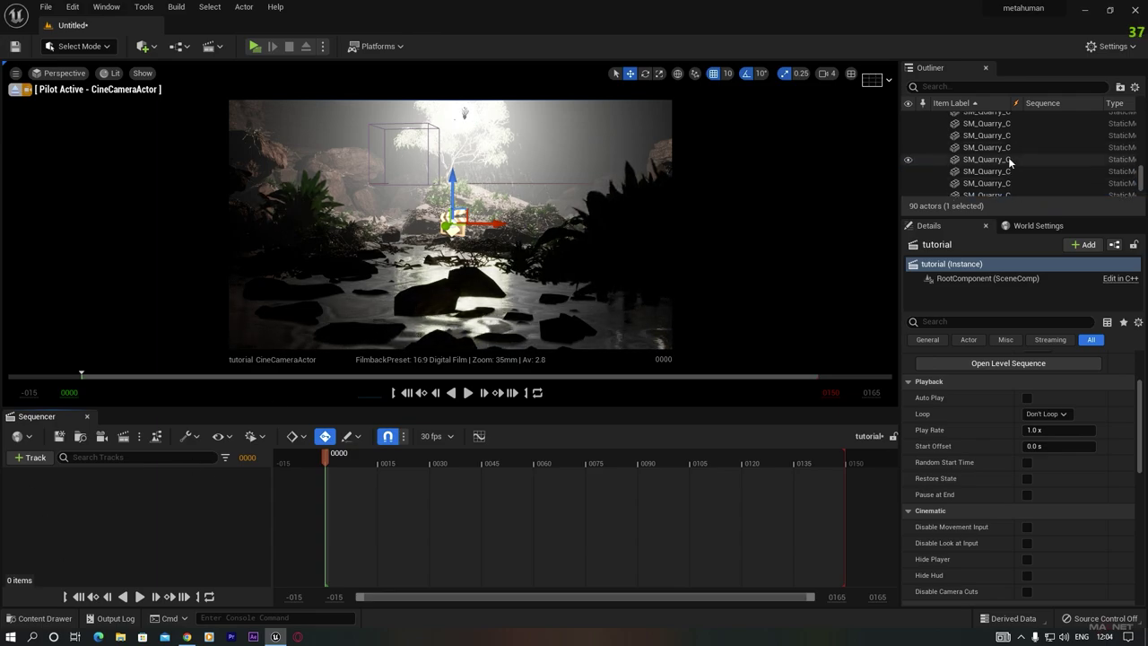
left_click_drag(1143, 155, 1144, 114)
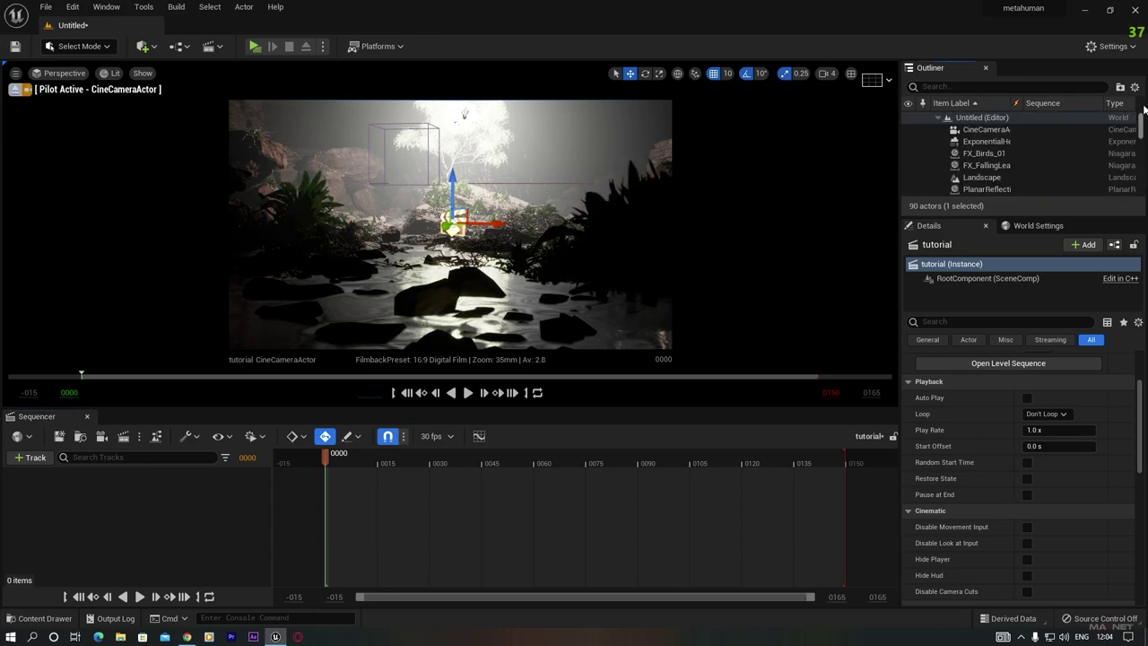
left_click(991, 131)
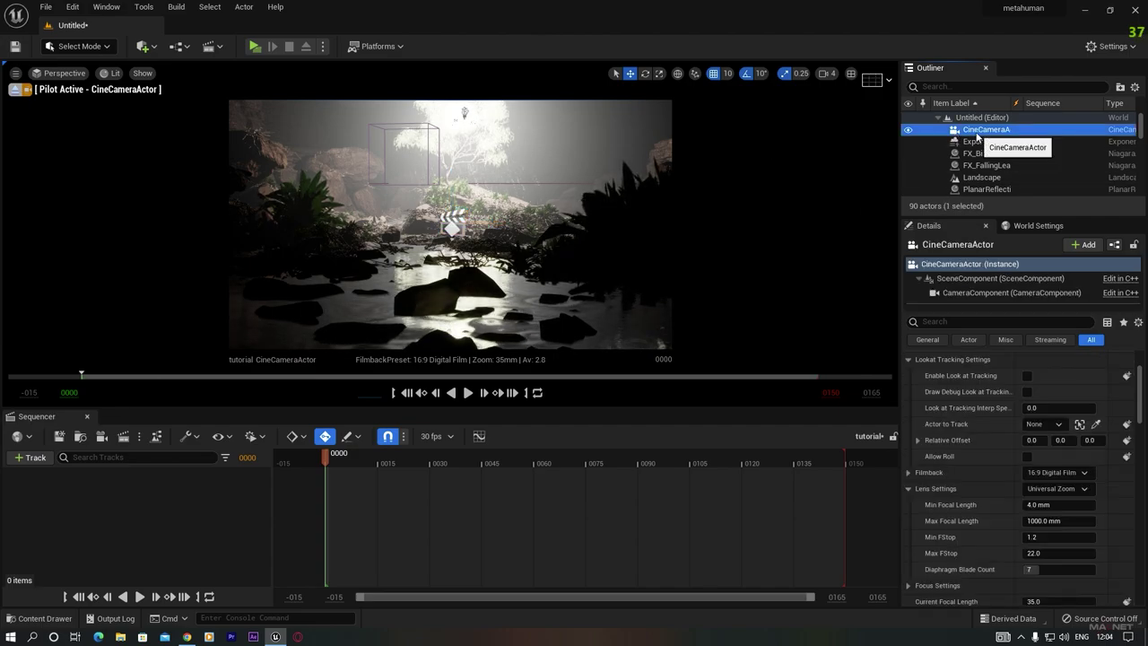
left_click_drag(986, 133, 696, 257)
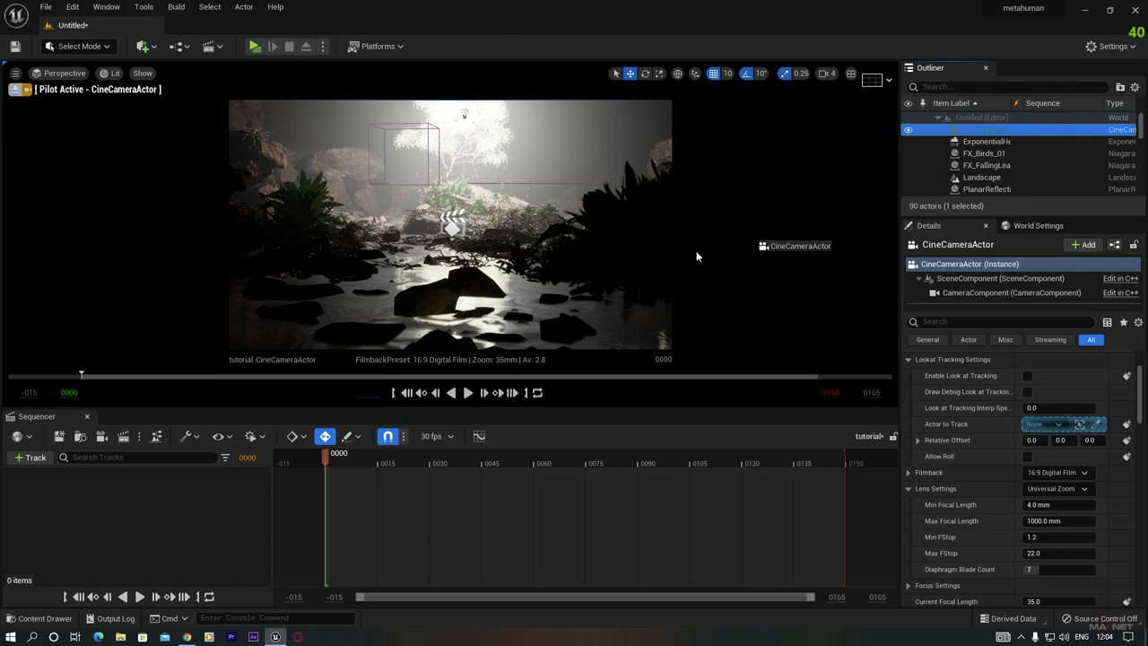
left_click_drag(19, 530, 42, 500)
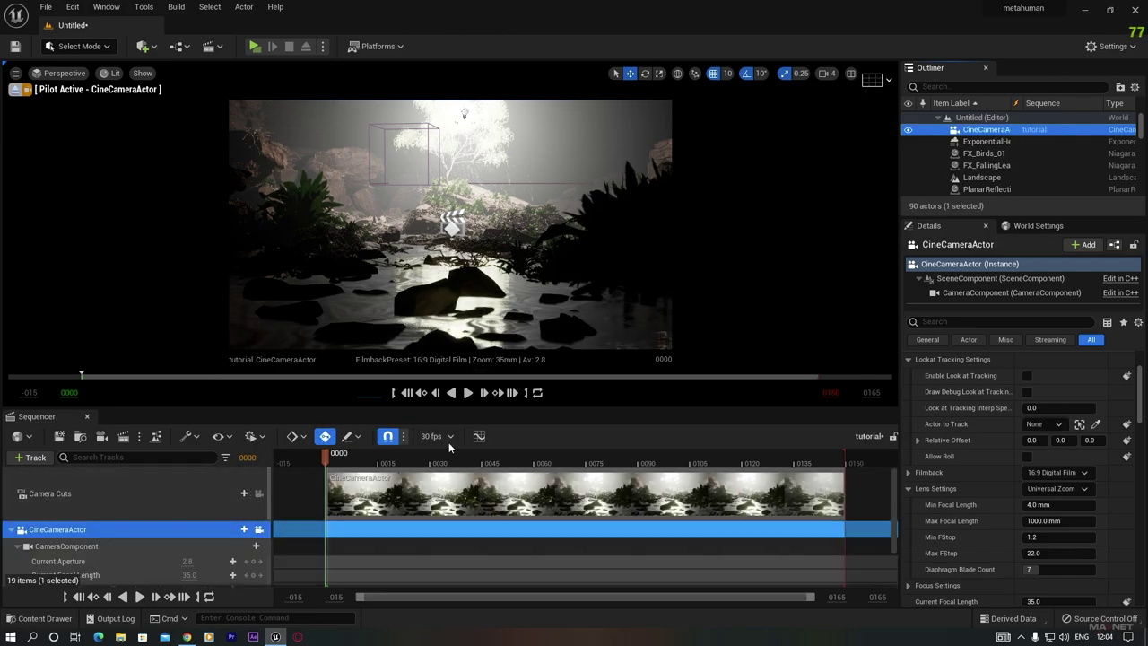
mouse_move(328, 458)
left_mouse_down()
mouse_move(577, 461)
mouse_move(383, 459)
mouse_move(323, 477)
left_mouse_up()
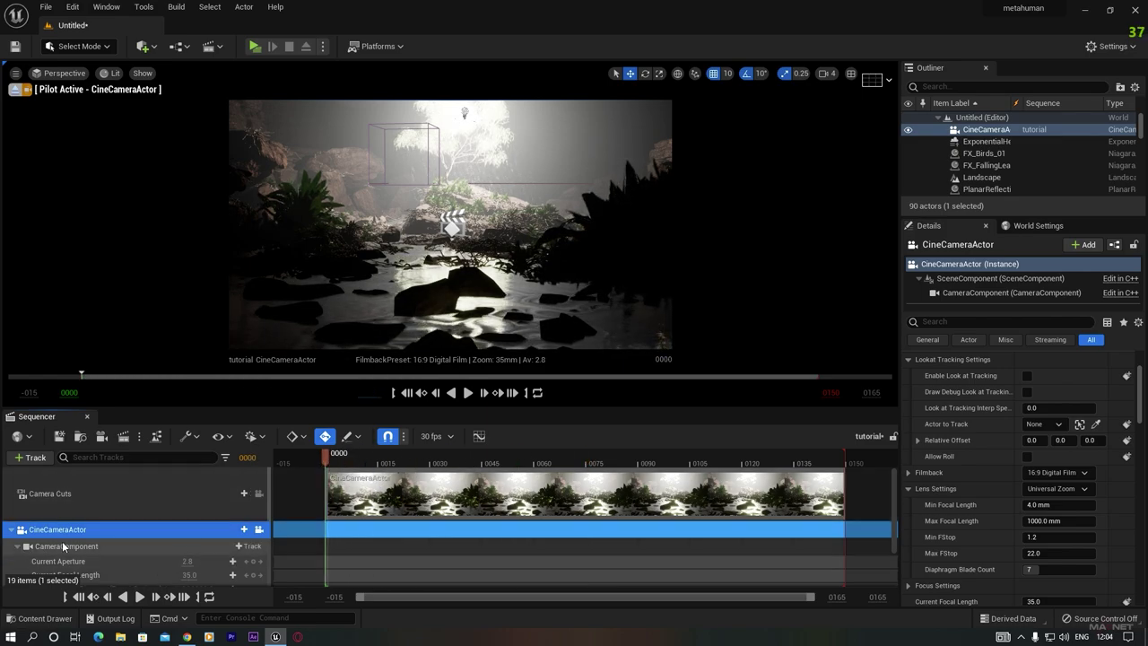
Set the camera's current focal length to 15 mm and reframe the wider shot on the tree and water
scroll(59, 529, "down", 2)
left_click(55, 511)
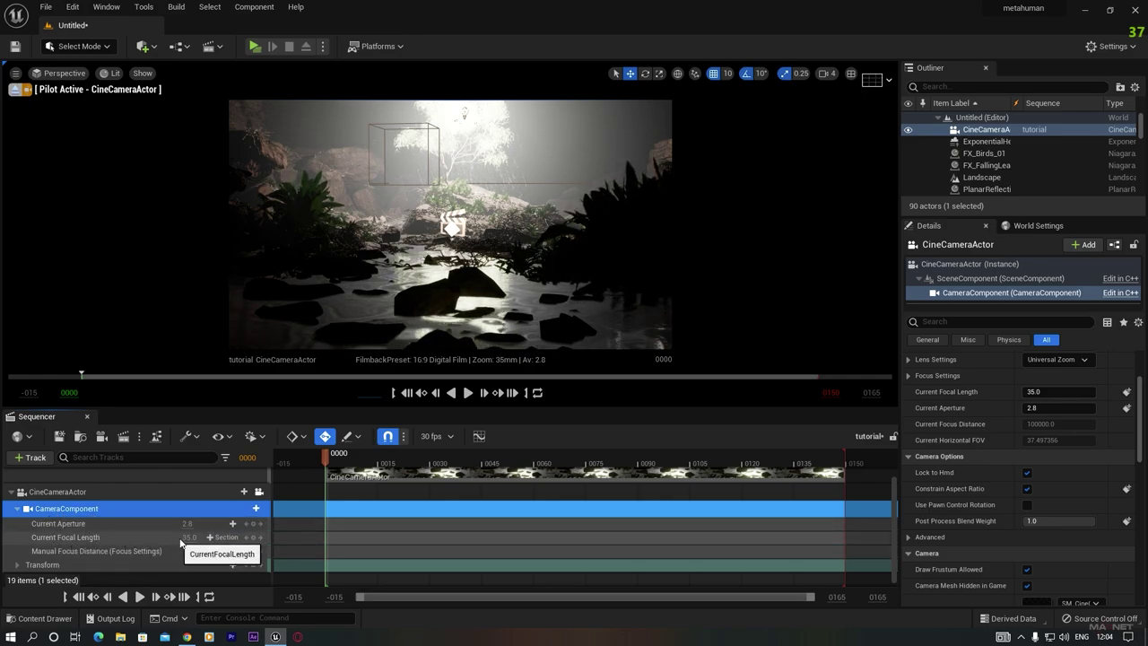
left_click_drag(190, 536, 185, 537)
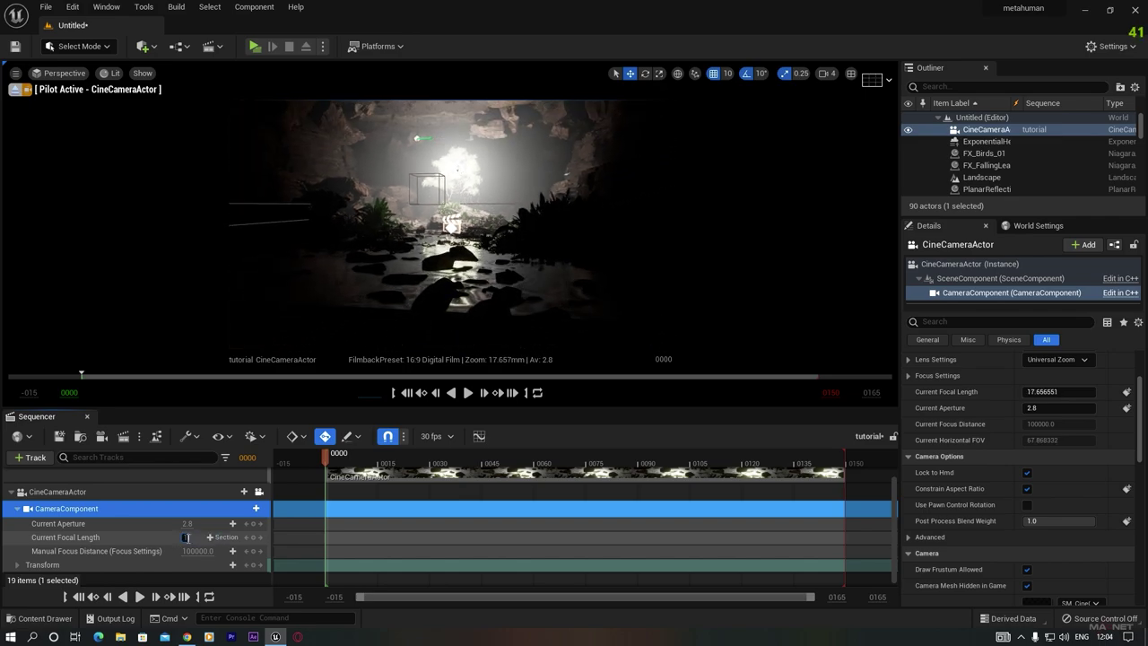
type("15")
left_click(148, 527)
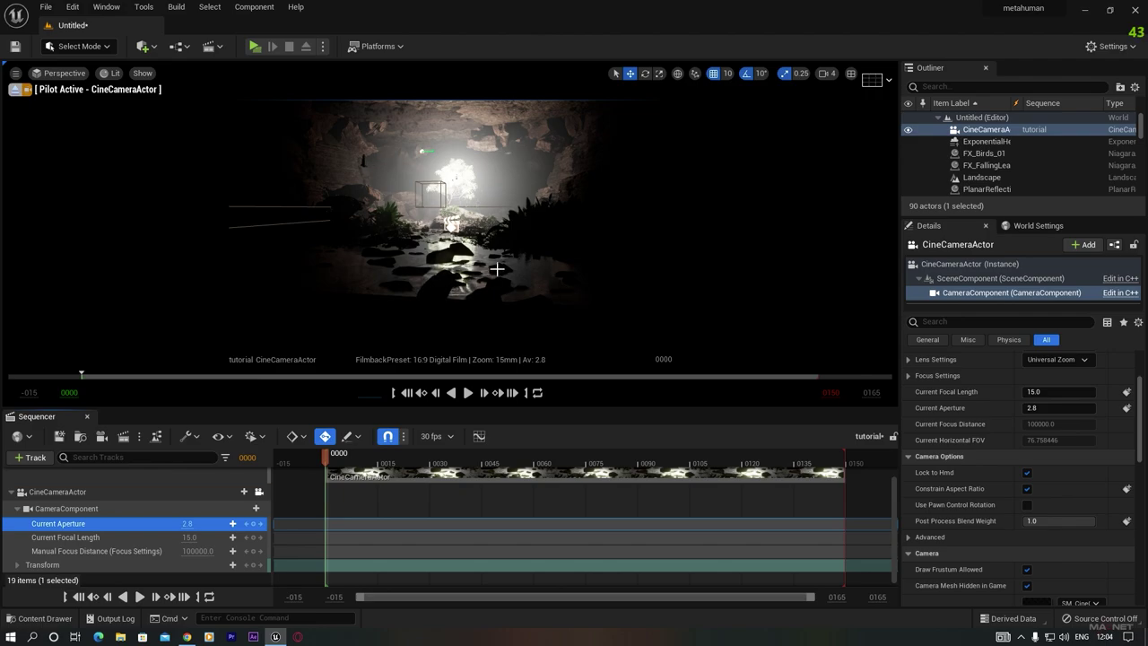
mouse_move(512, 258)
right_mouse_down()
mouse_move(524, 262)
mouse_move(502, 253)
mouse_move(534, 249)
mouse_move(513, 258)
right_mouse_up()
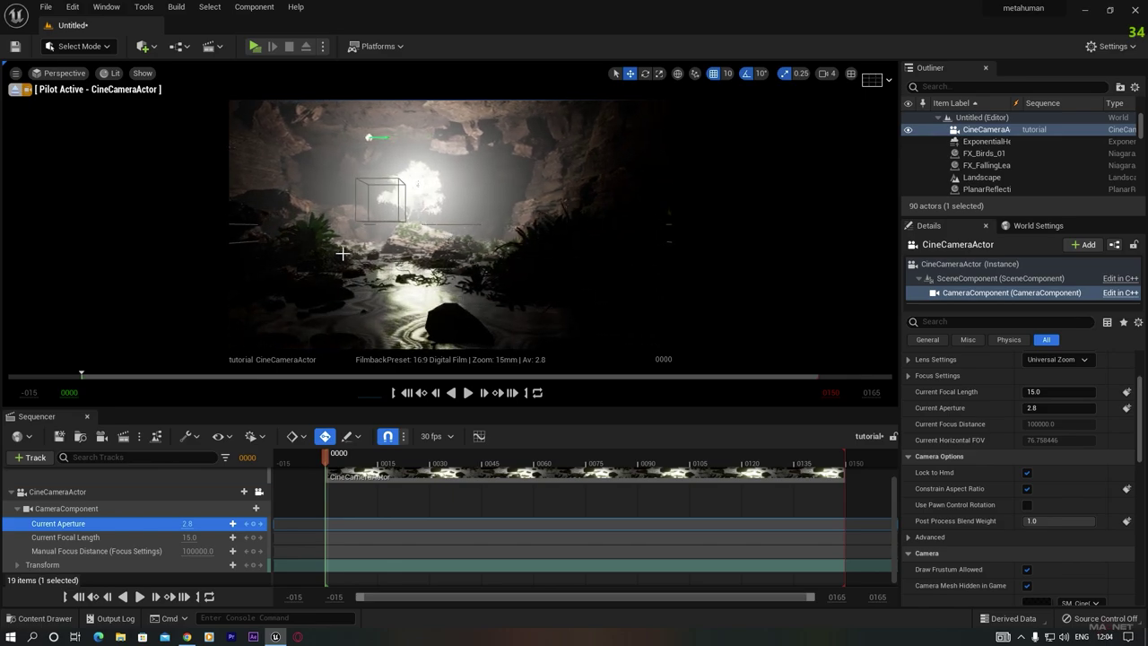
Change the camera component's filmback preset to 16:9 DSLR
left_click(100, 510)
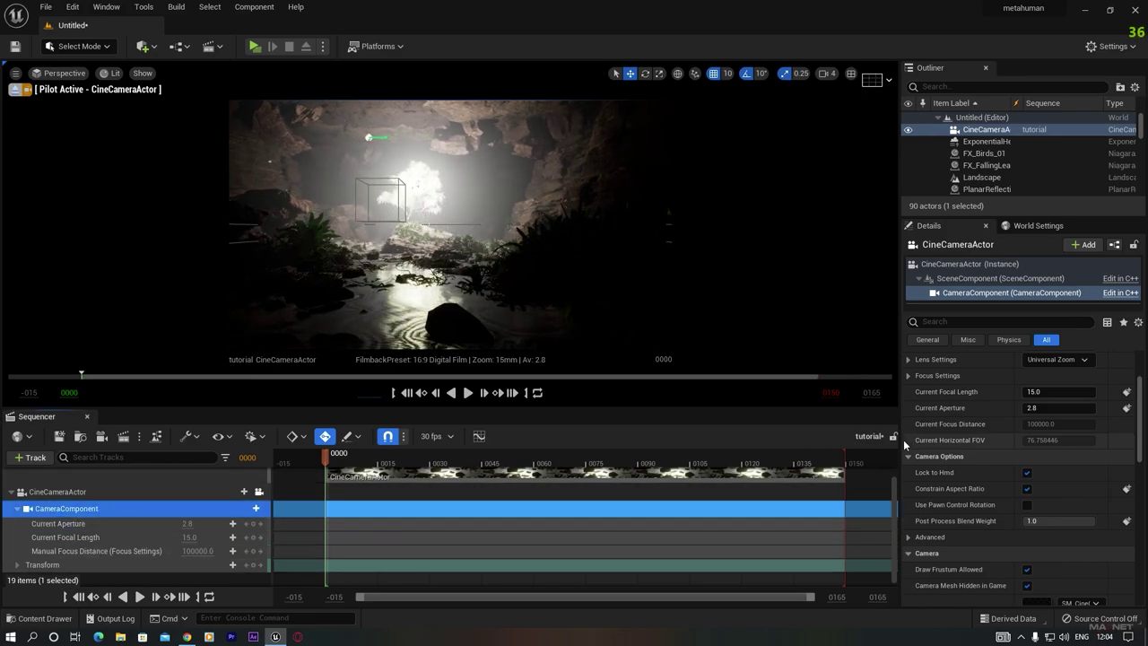
scroll(940, 376, "up", 2)
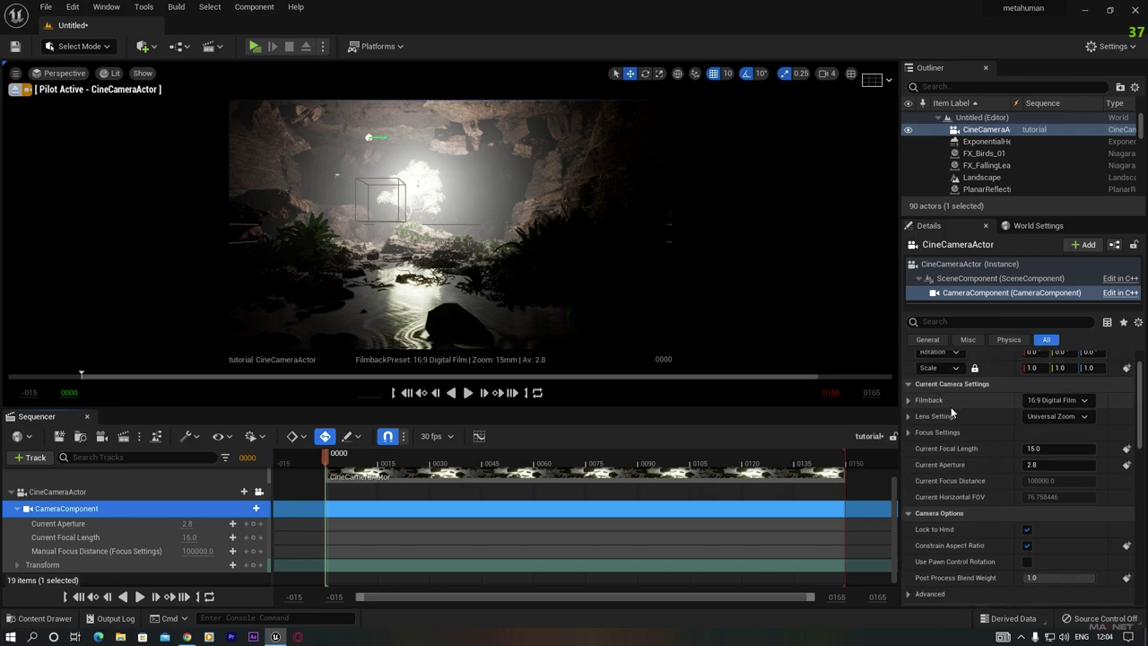
left_click(1071, 399)
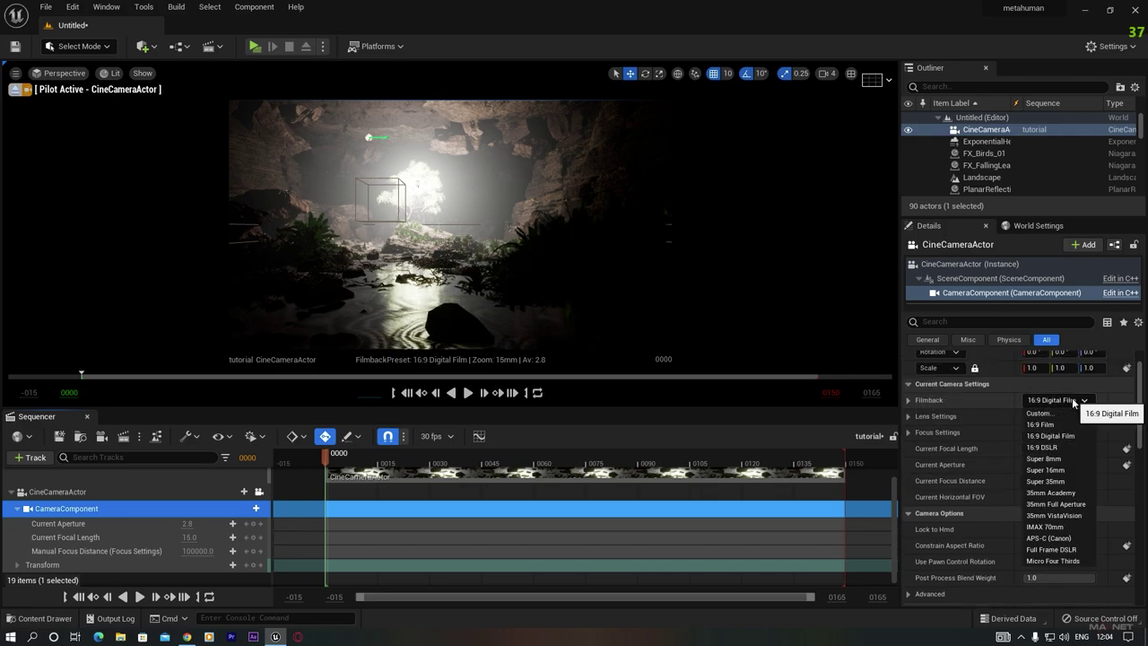
left_click(1054, 447)
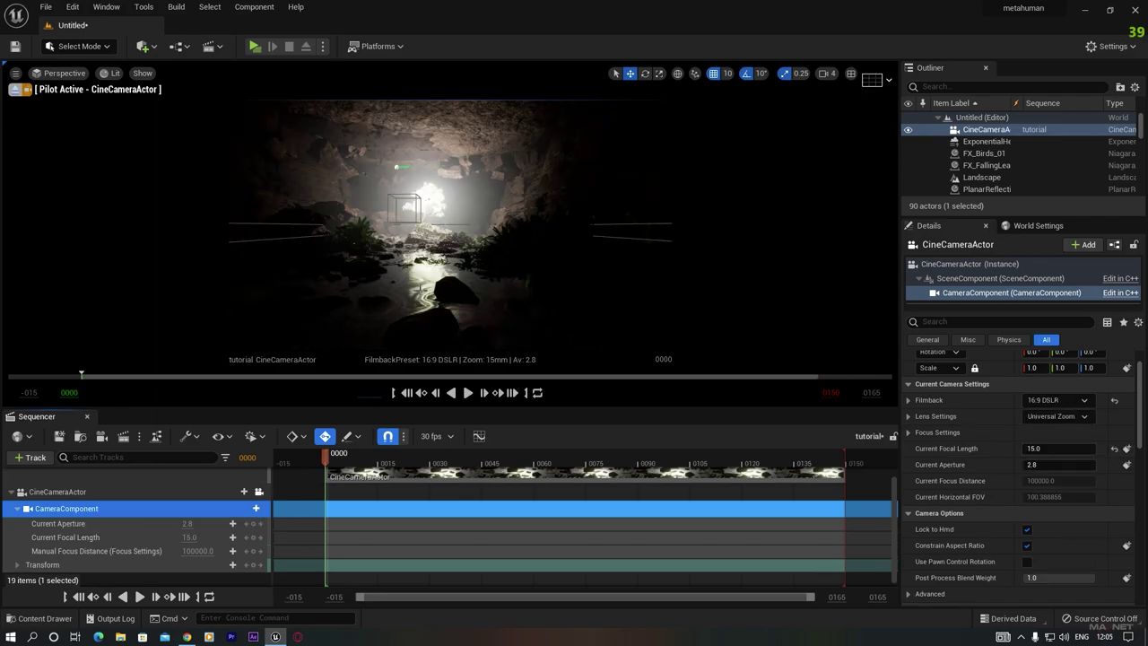
Pilot the camera forward over the water, framing the tree between the cave walls with tangled roots in the foreground
key("w")
right_click_drag(450, 224, 391, 228)
key("w")
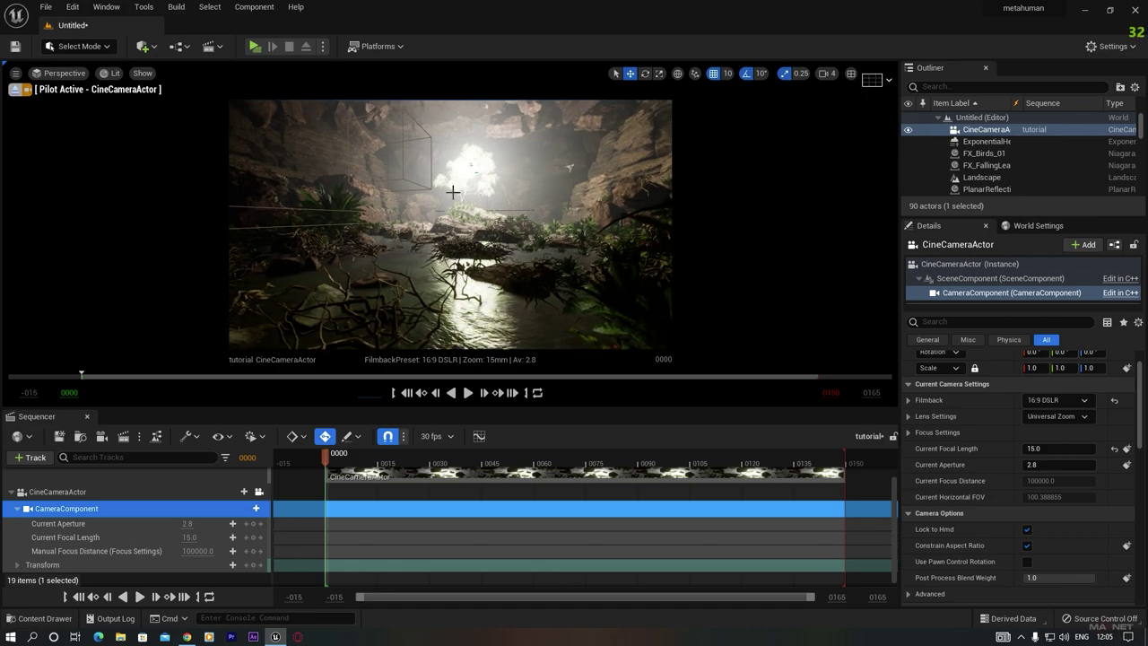
right_click_drag(488, 260, 498, 244)
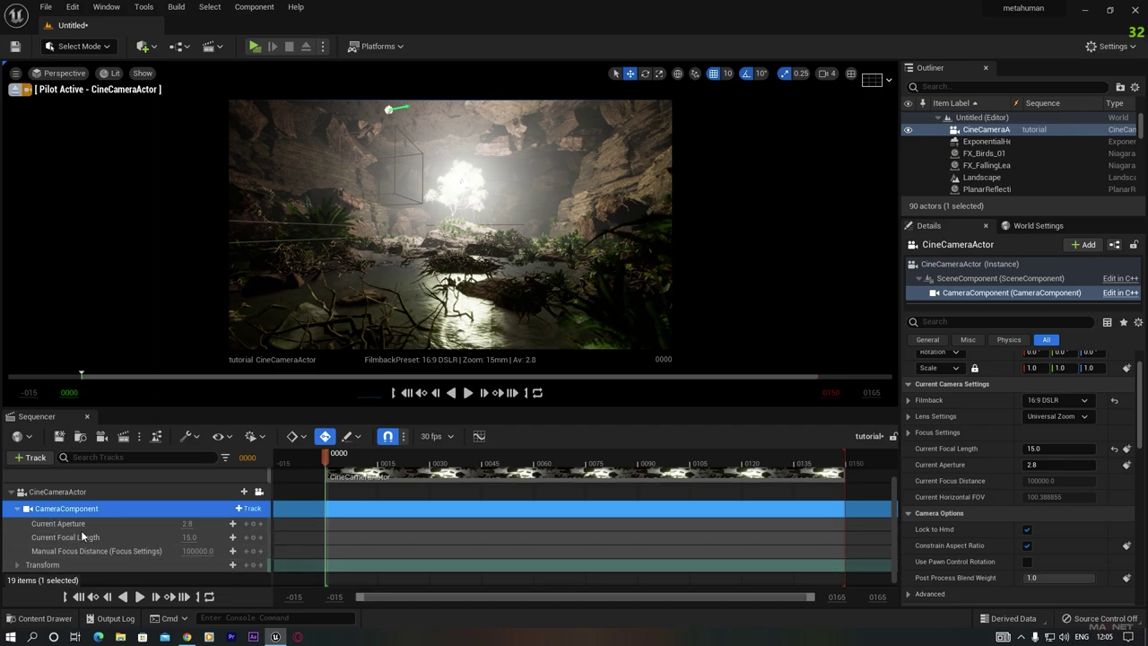
Key the camera's transform at frame 0 and enable automatic keying for changed properties
left_click(43, 564)
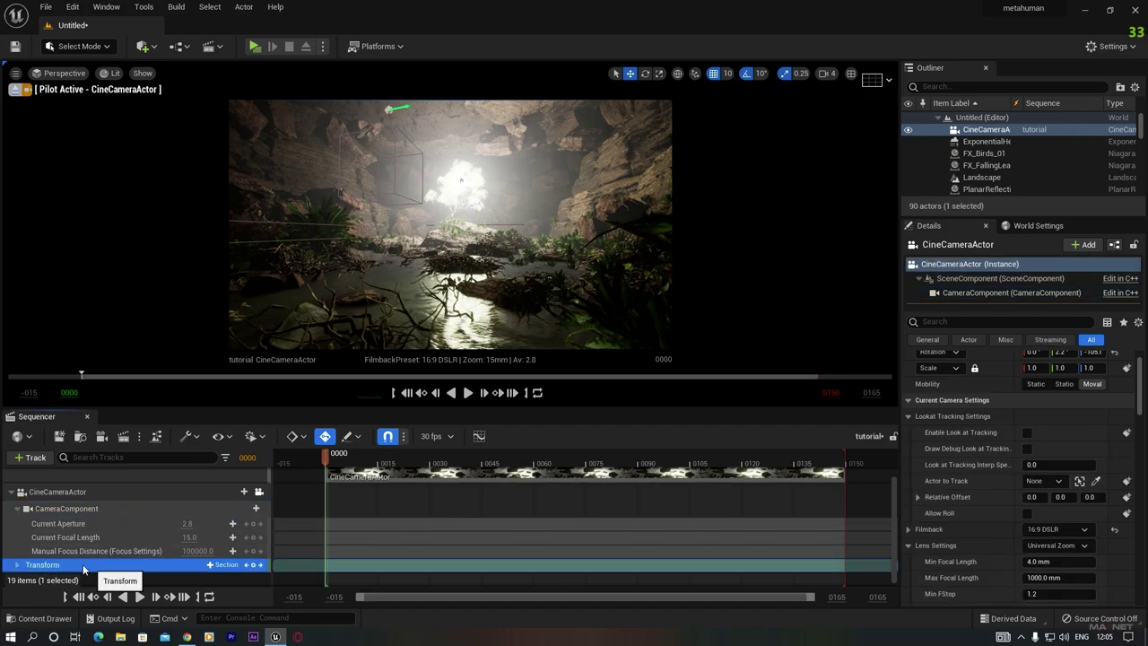
left_click(247, 568)
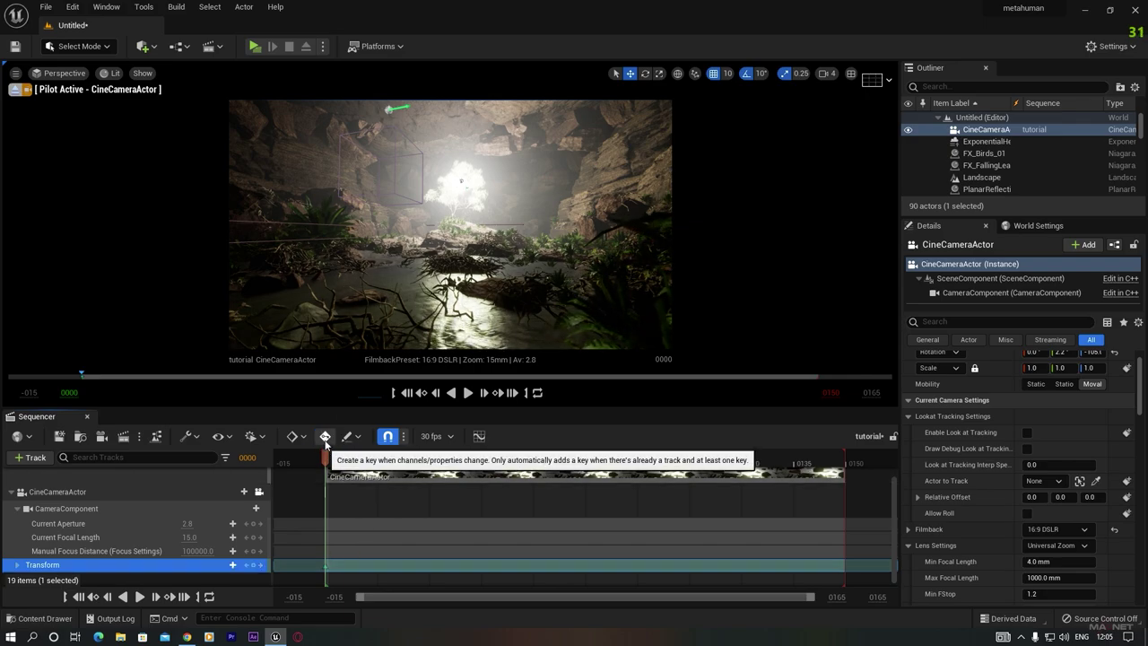
left_click(324, 436)
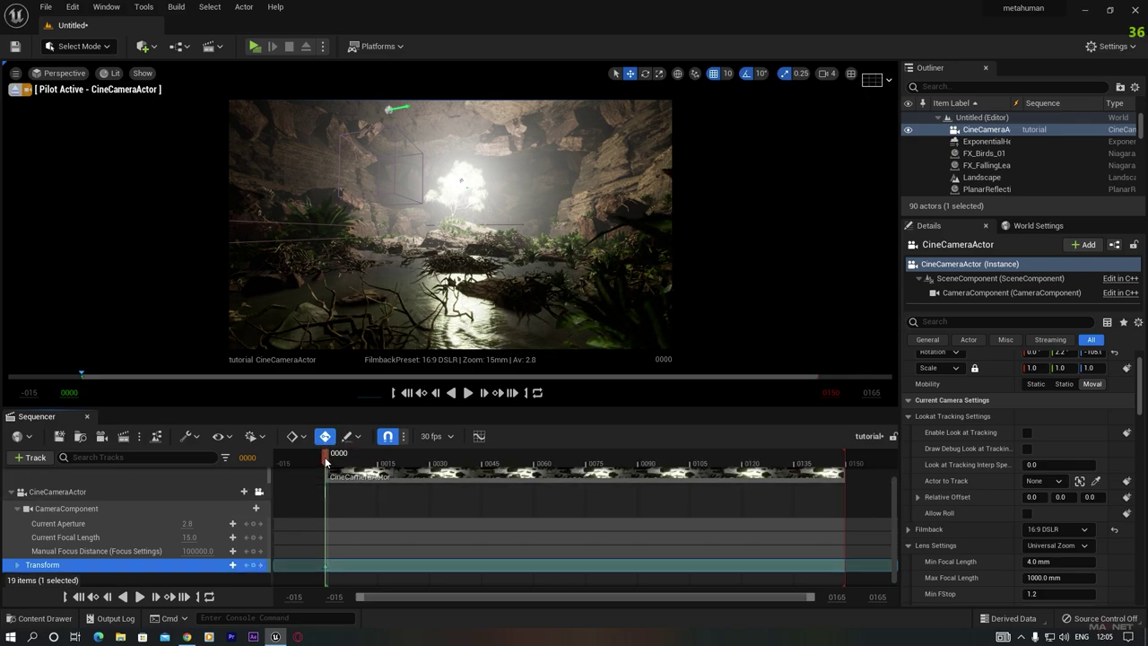
Key an end position at frame 149 by flying the camera forward to a low view close to the tree and roots
left_click_drag(837, 487, 843, 482)
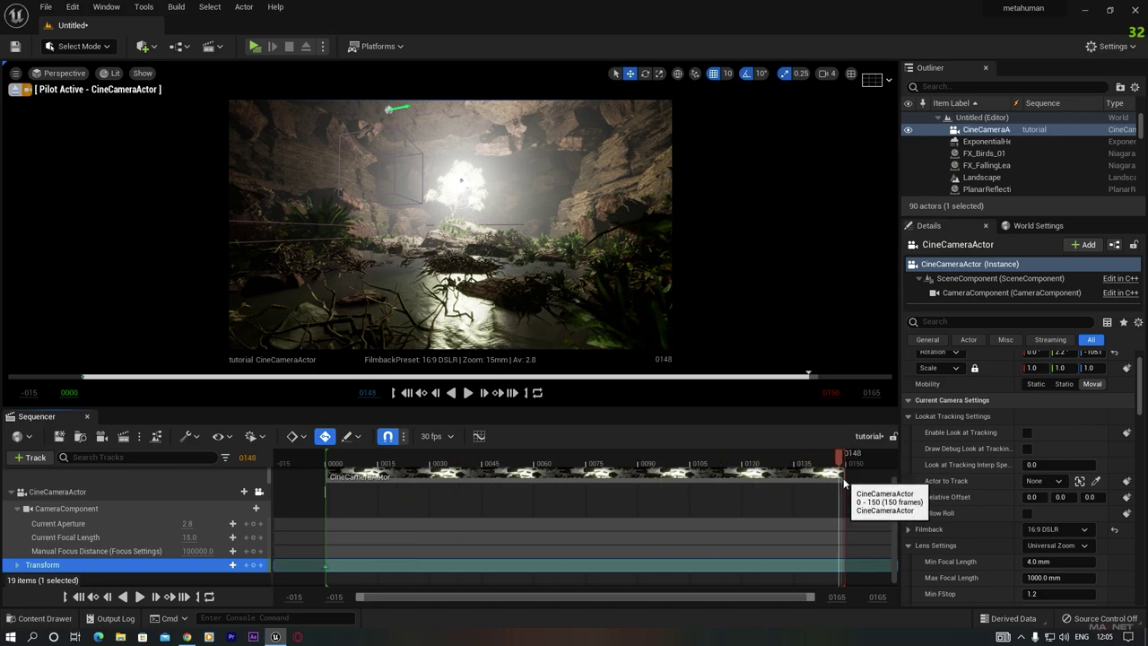
key("w")
right_click_drag(450, 224, 452, 217)
key("w")
key("q")
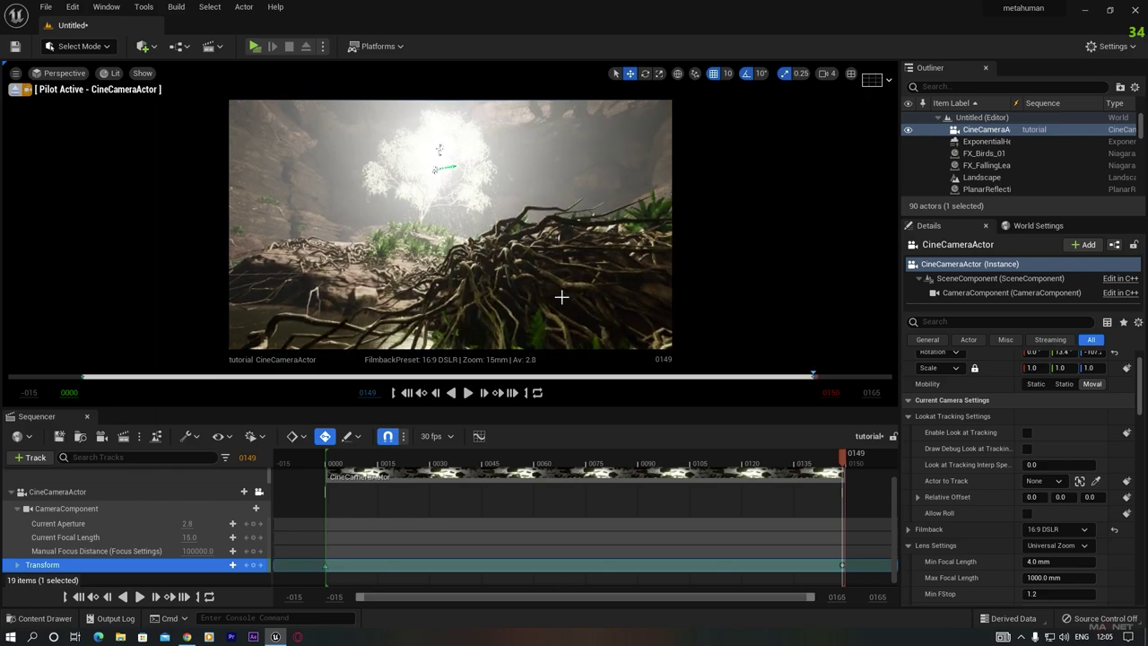
Play the sequence from frame 0 and scrub through it to review the camera's push toward the tree
left_click_drag(817, 455, 327, 474)
key("space")
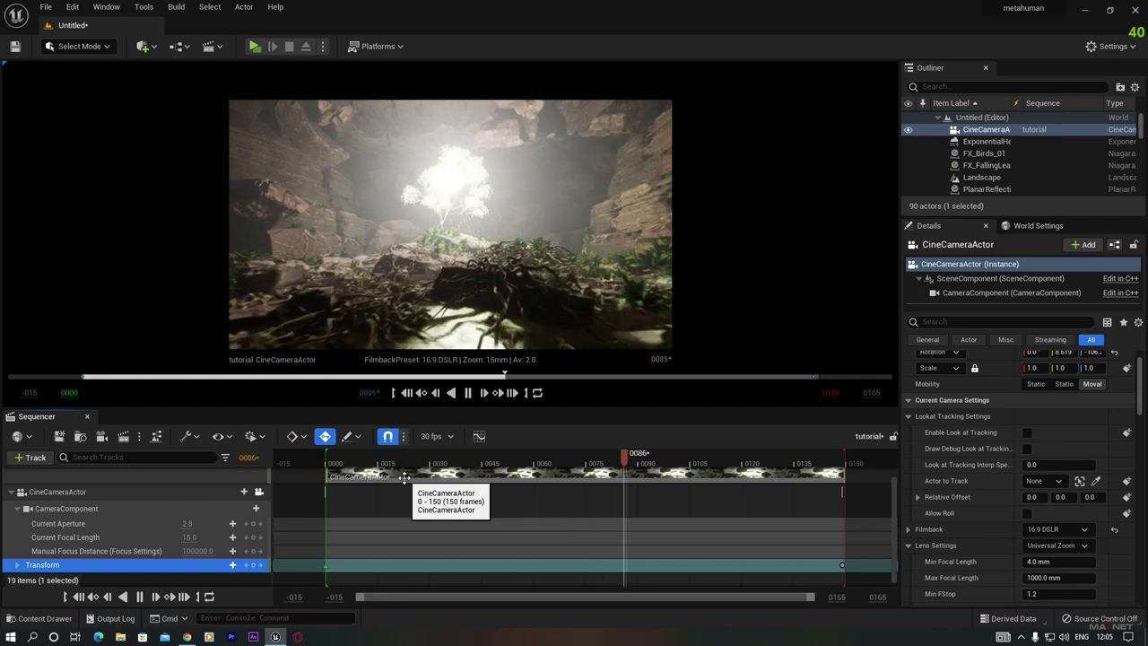
key("space")
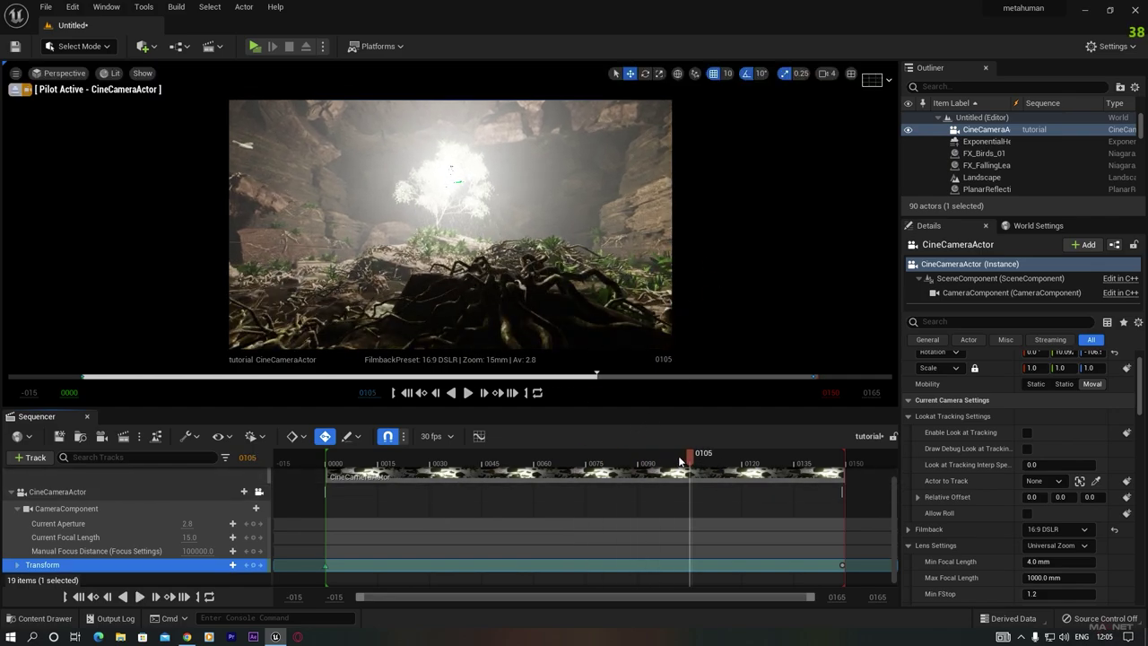
left_click_drag(691, 460, 482, 457)
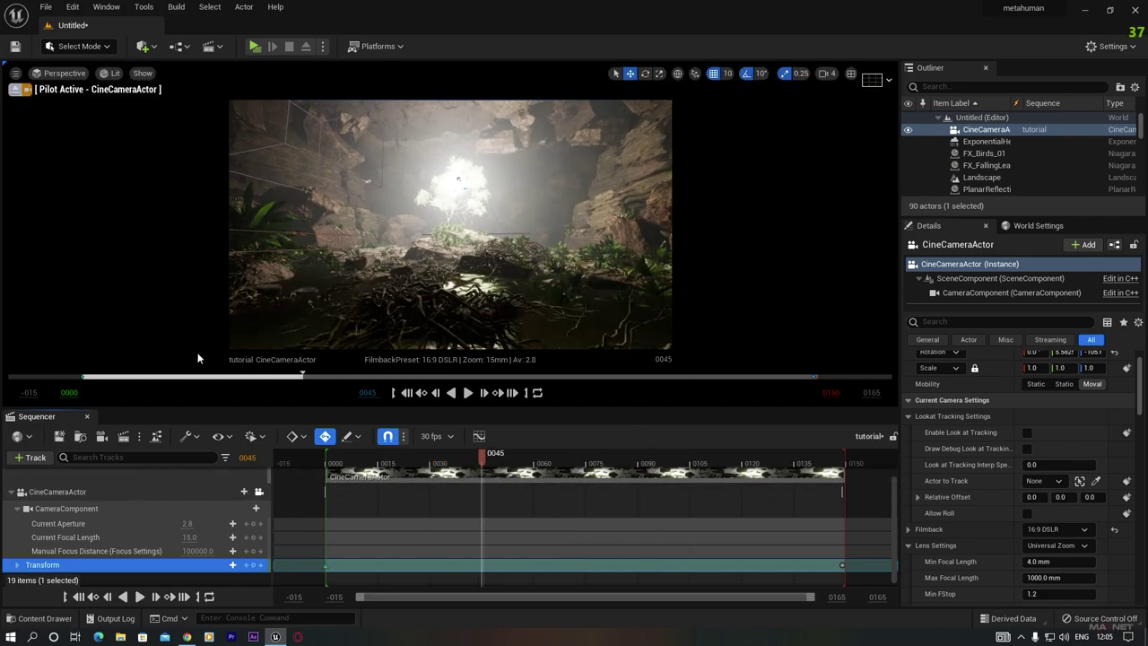
scroll(81, 554, "up", 2)
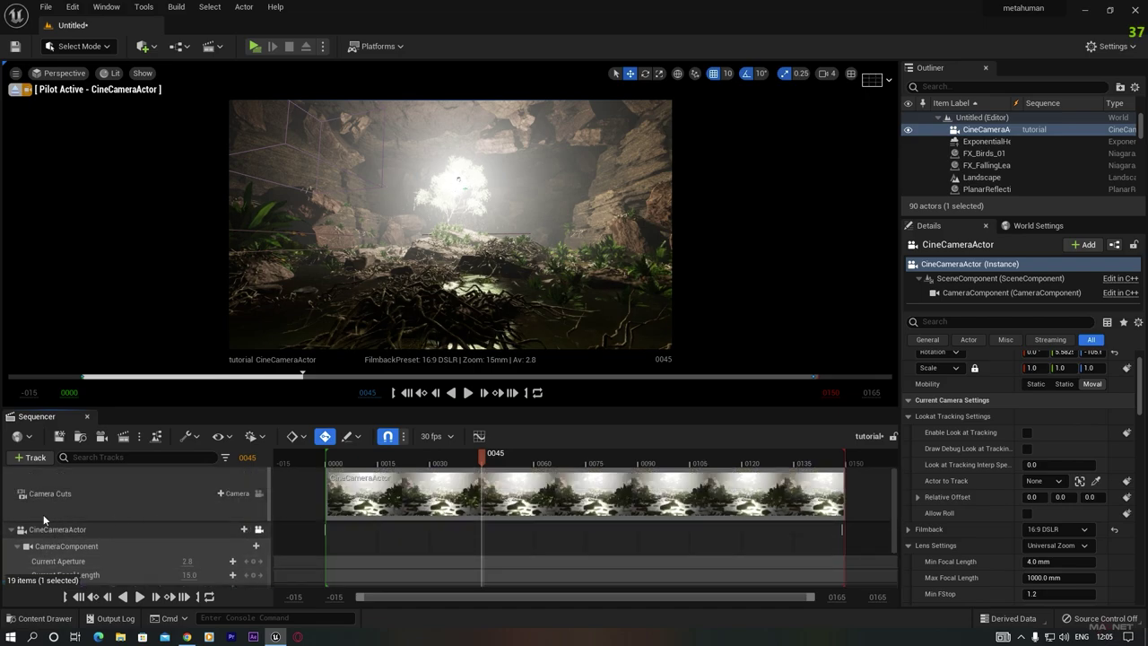
Create a Blueprint class in the Content folder with CameraShakeBase as its parent class
left_click(27, 619)
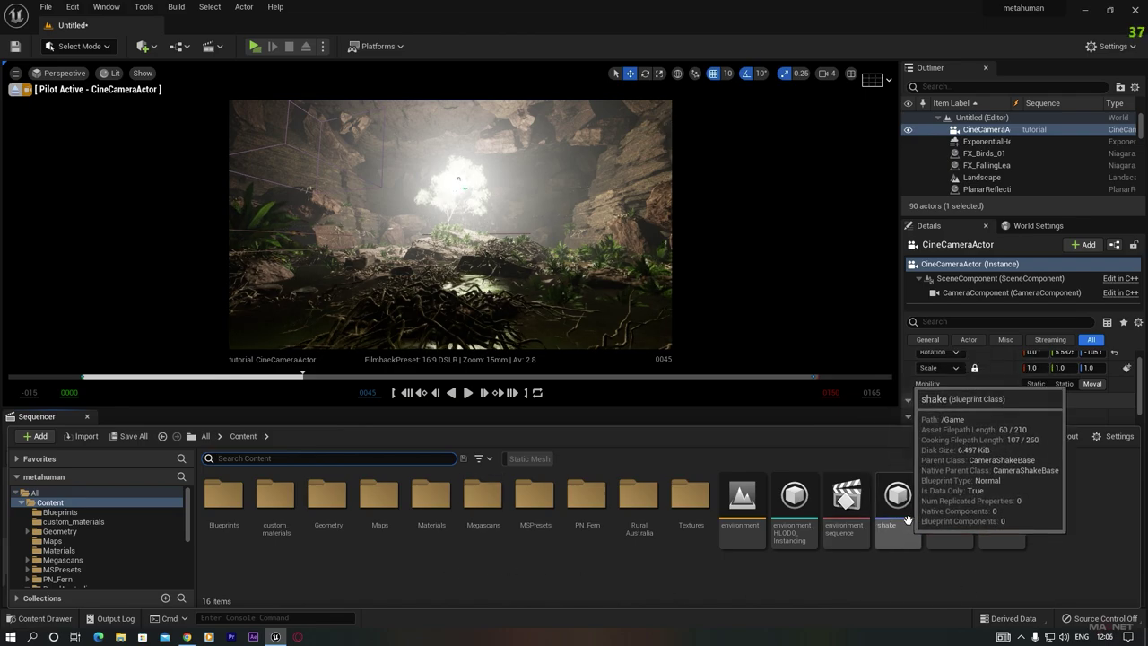
right_click(581, 563)
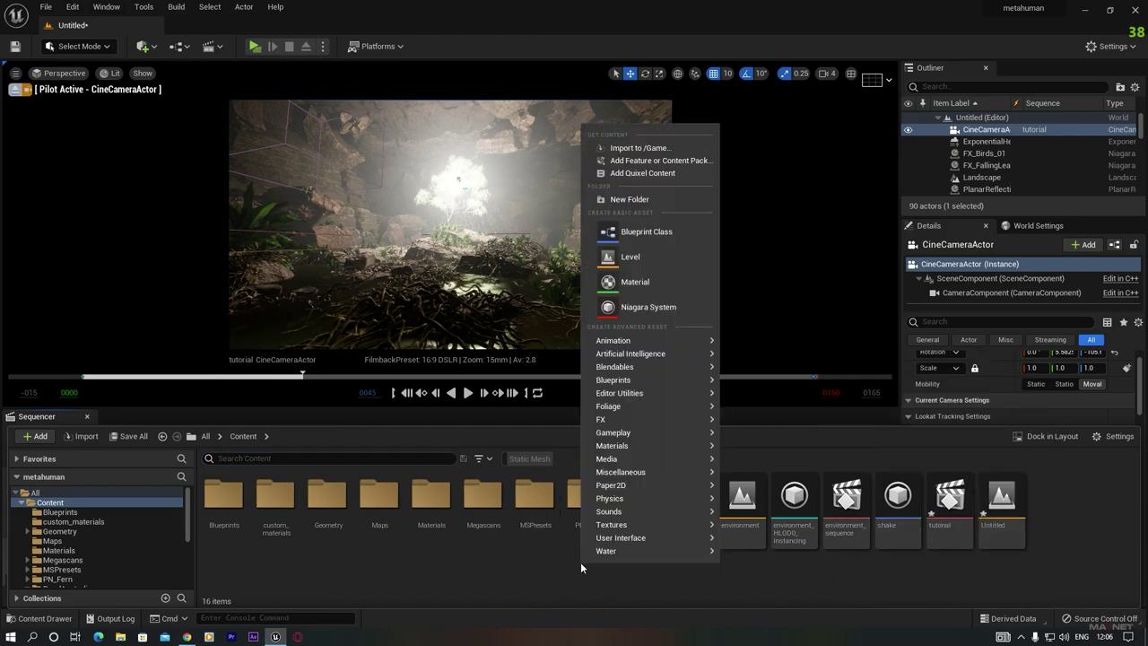
left_click(654, 230)
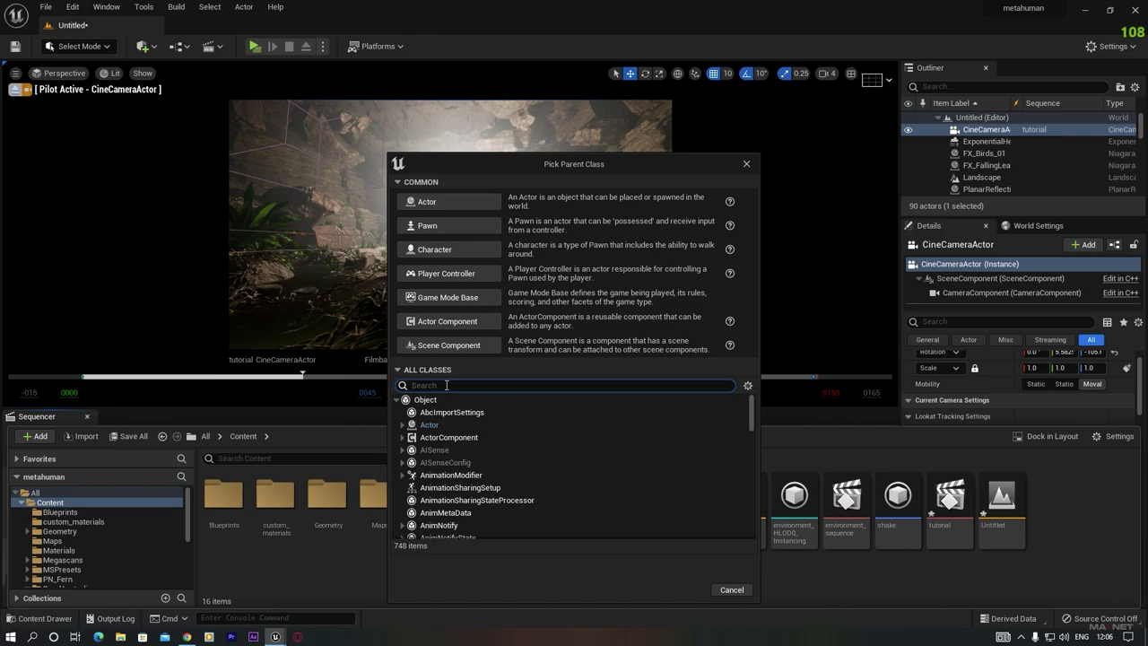
type("shake")
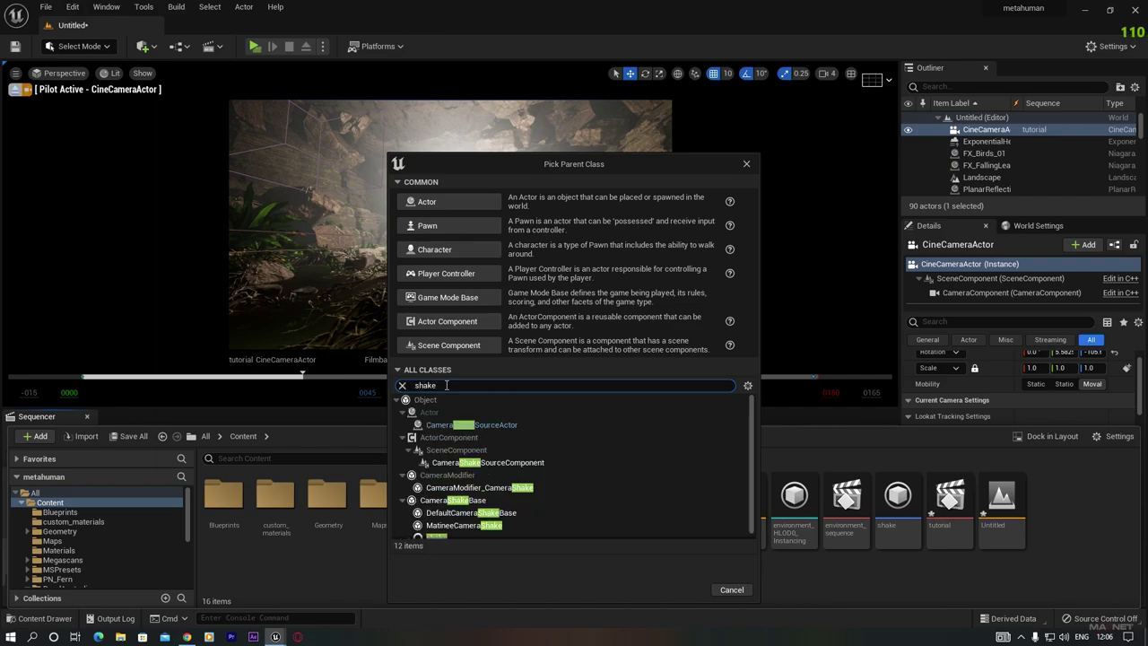
left_click(438, 502)
left_click(686, 587)
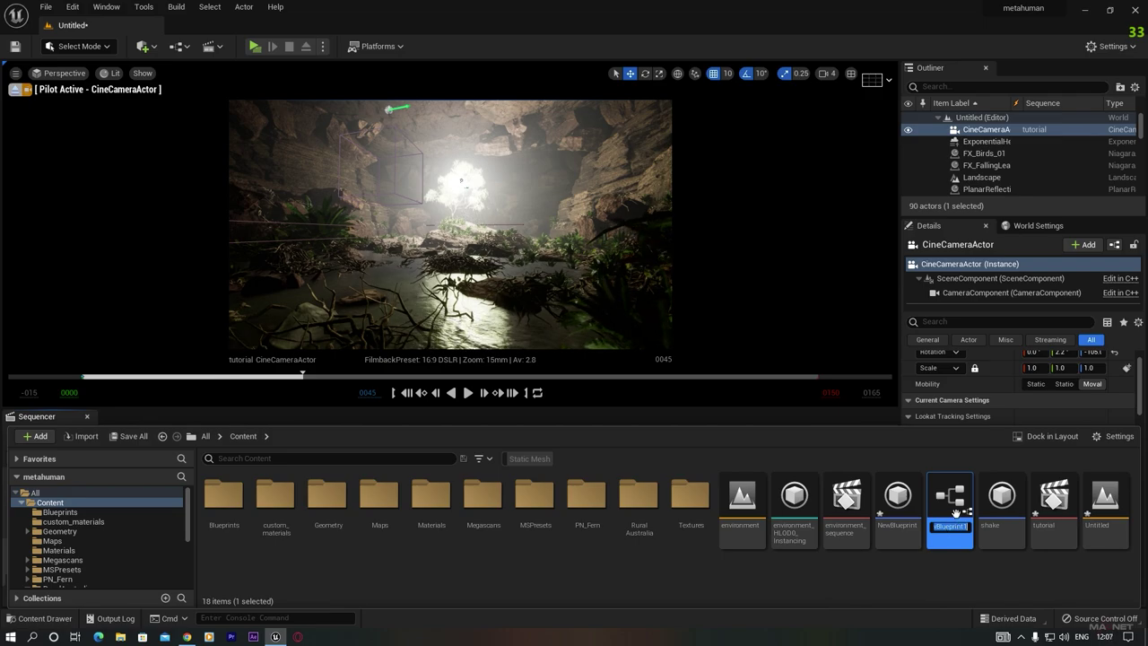
Name the new blueprint camera_shake
type("CS")
type("era ")
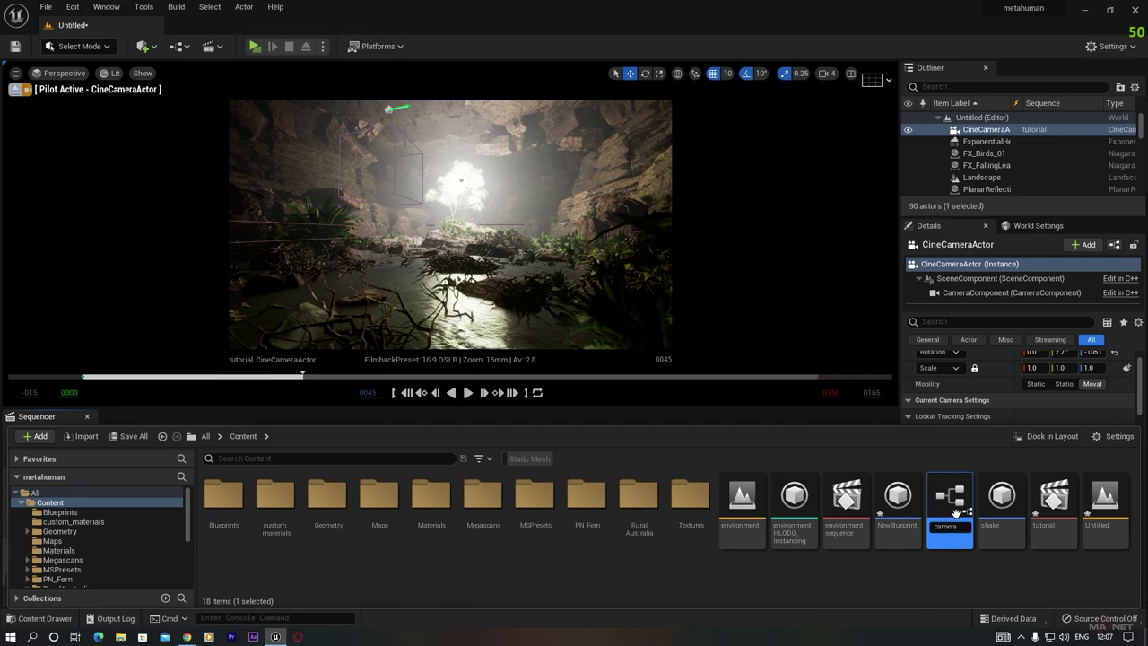
type("_sha")
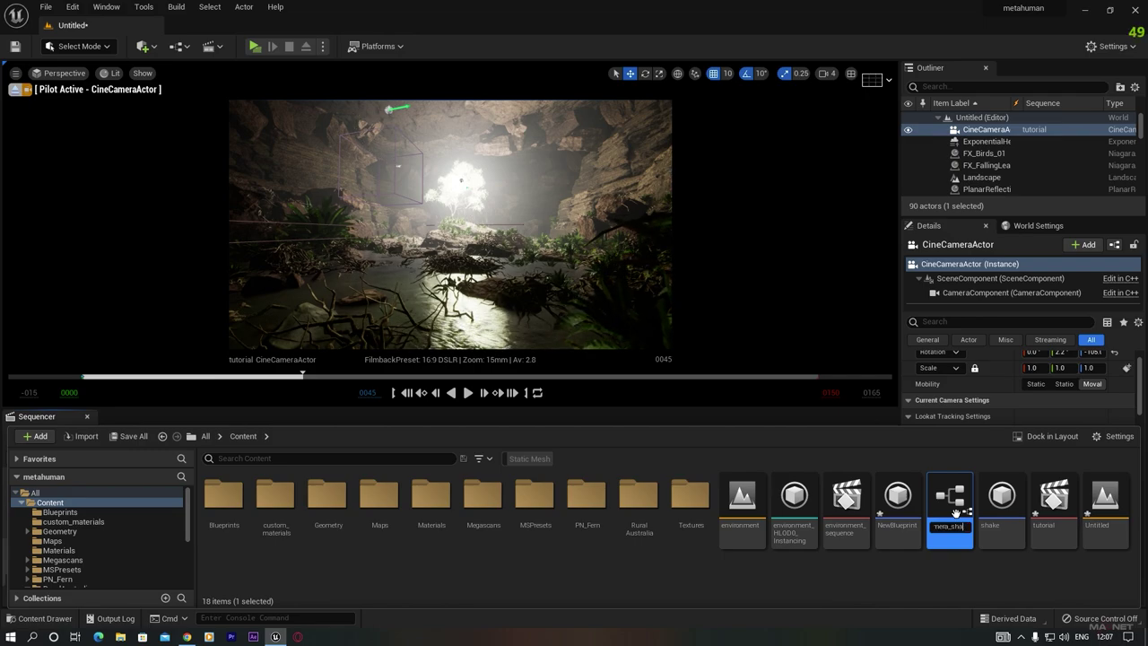
type("ke")
key("Return")
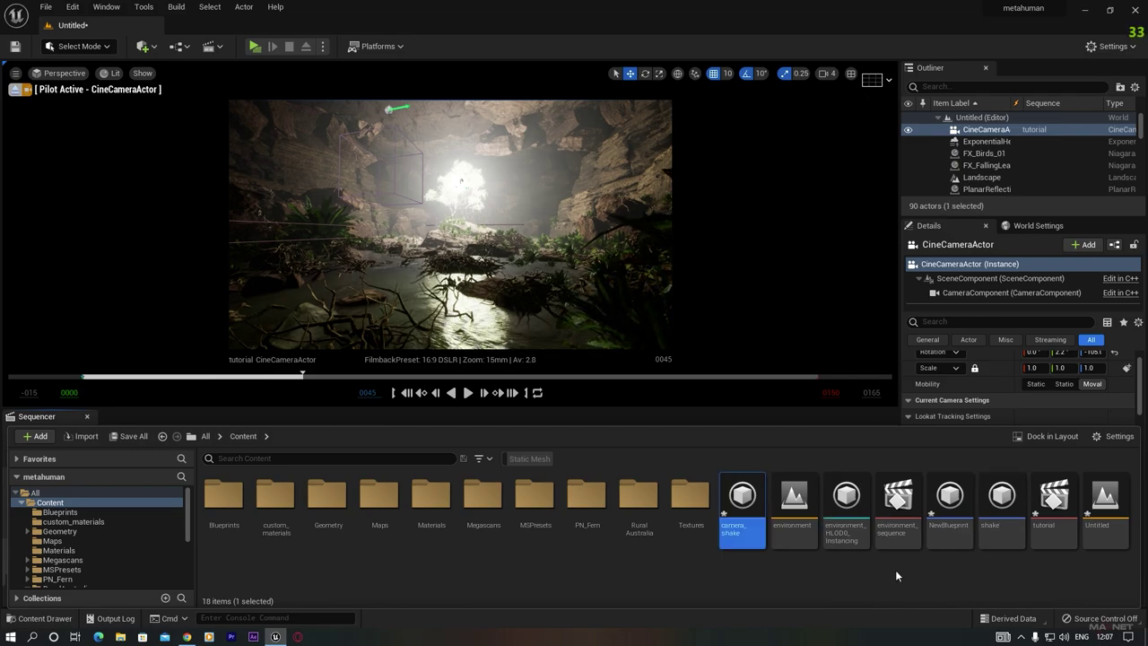
Open the camera_shake blueprint and set its Root Shake Pattern to Perlin Noise Camera Shake Pattern
double_click(745, 510)
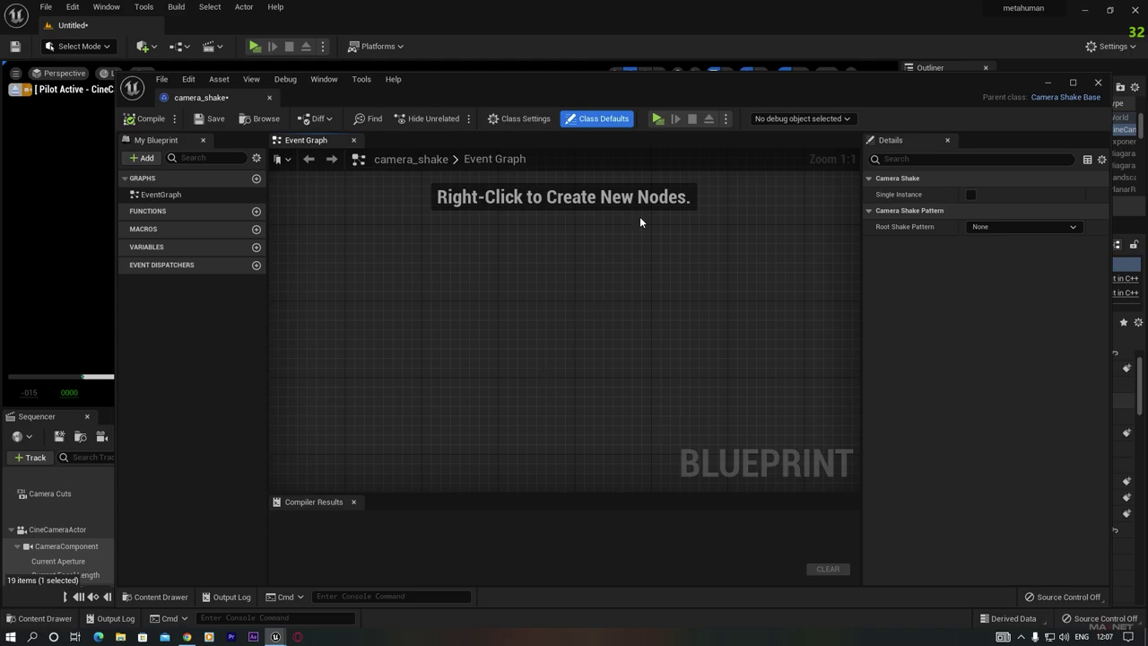
left_click(1098, 83)
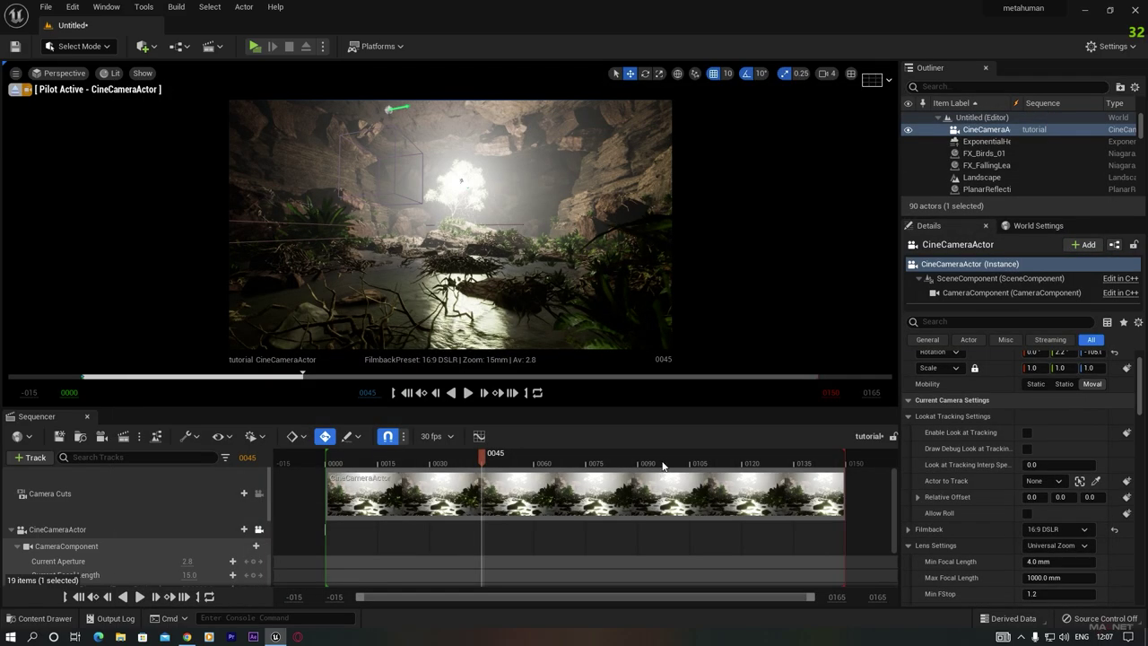
left_click(39, 617)
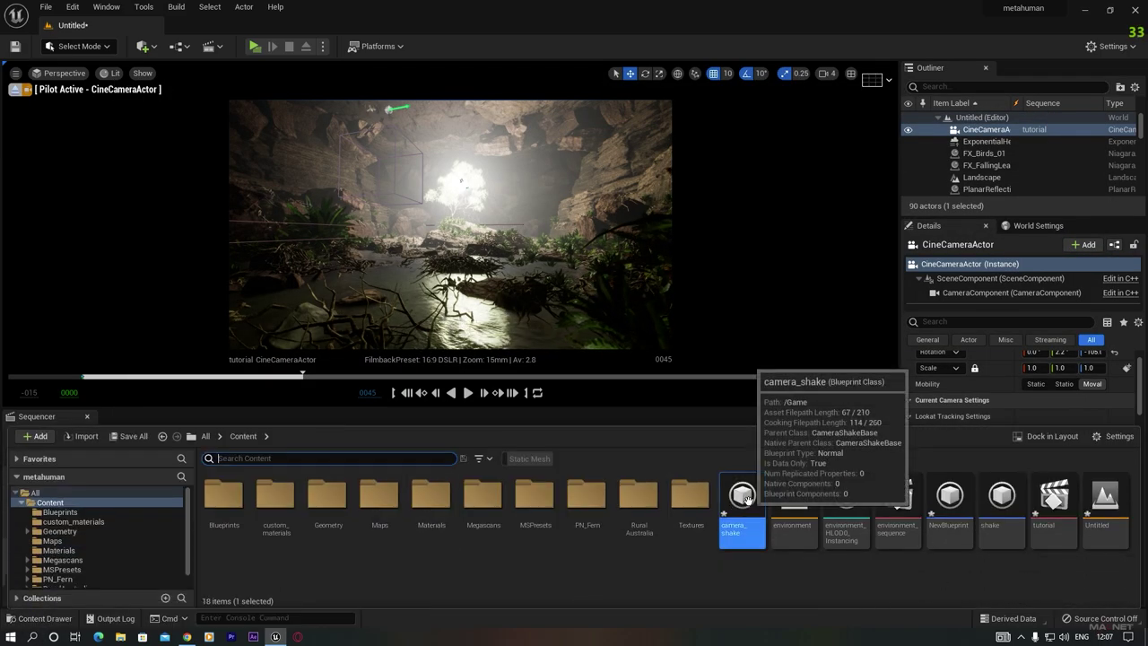
double_click(744, 502)
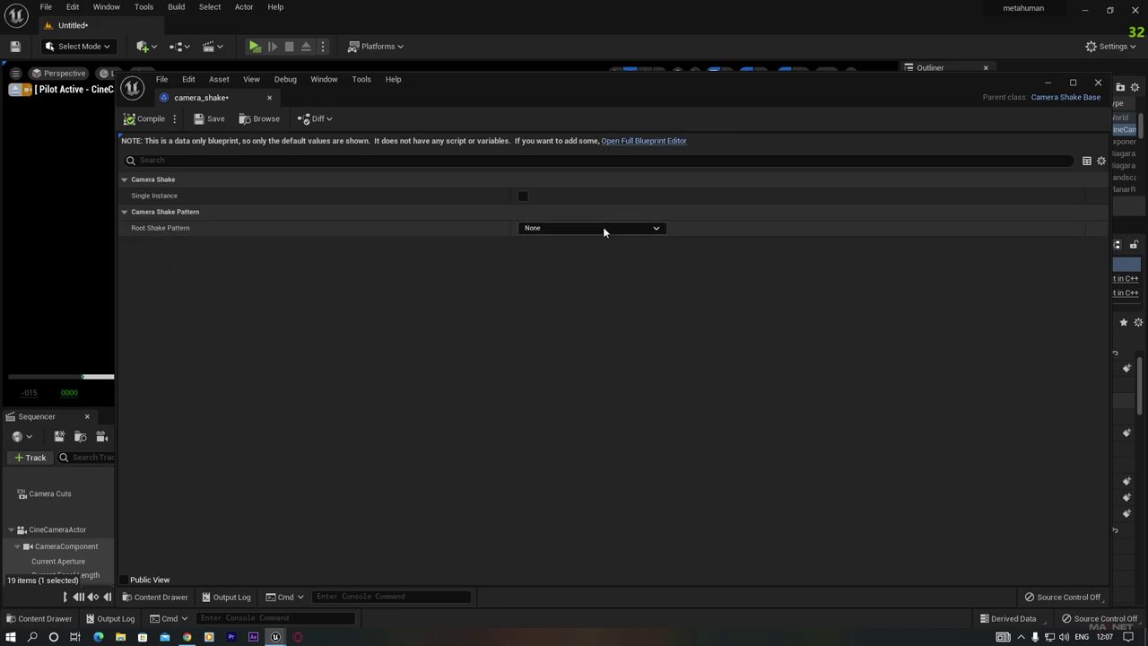
left_click(654, 228)
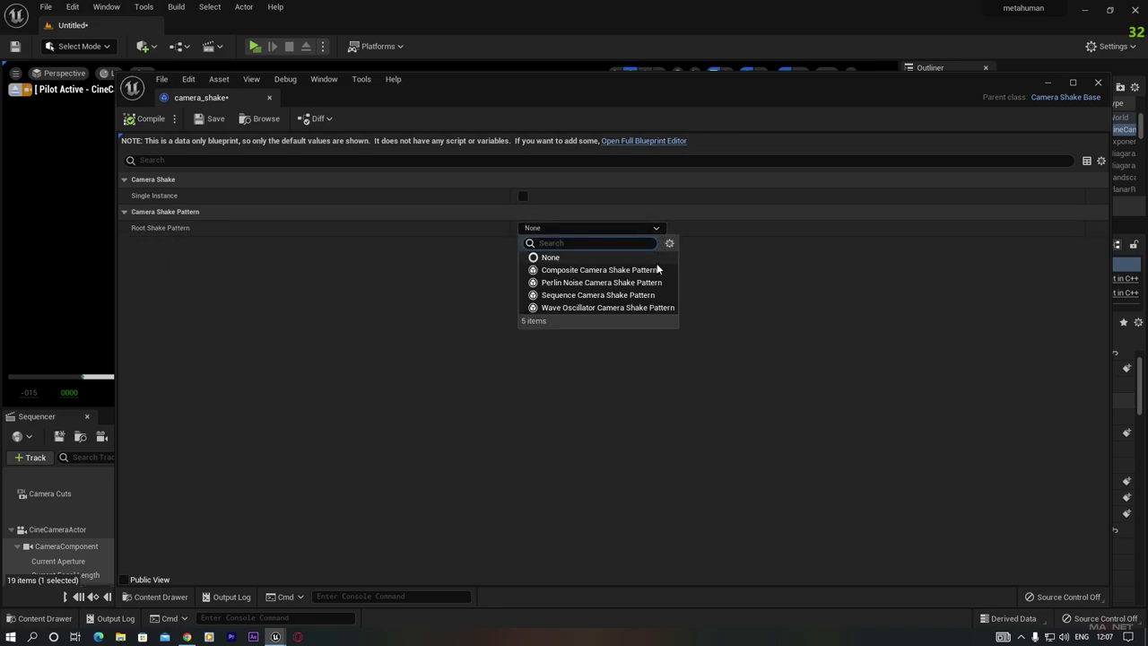
left_click(595, 283)
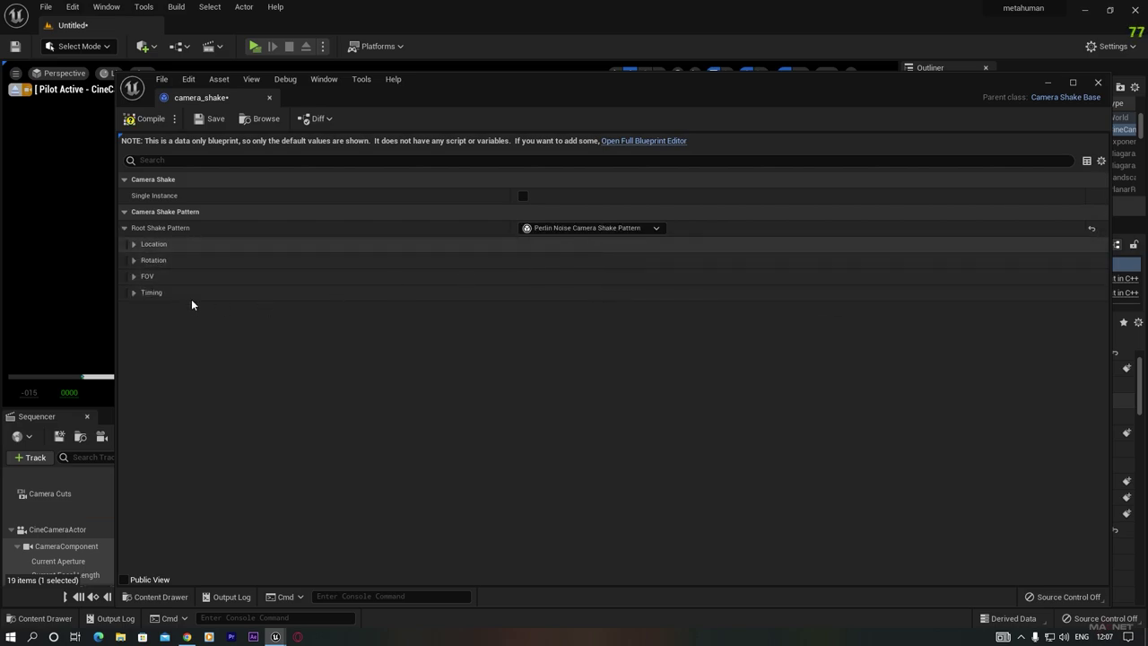
Set the shake pattern's timing Duration to 0
left_click(133, 293)
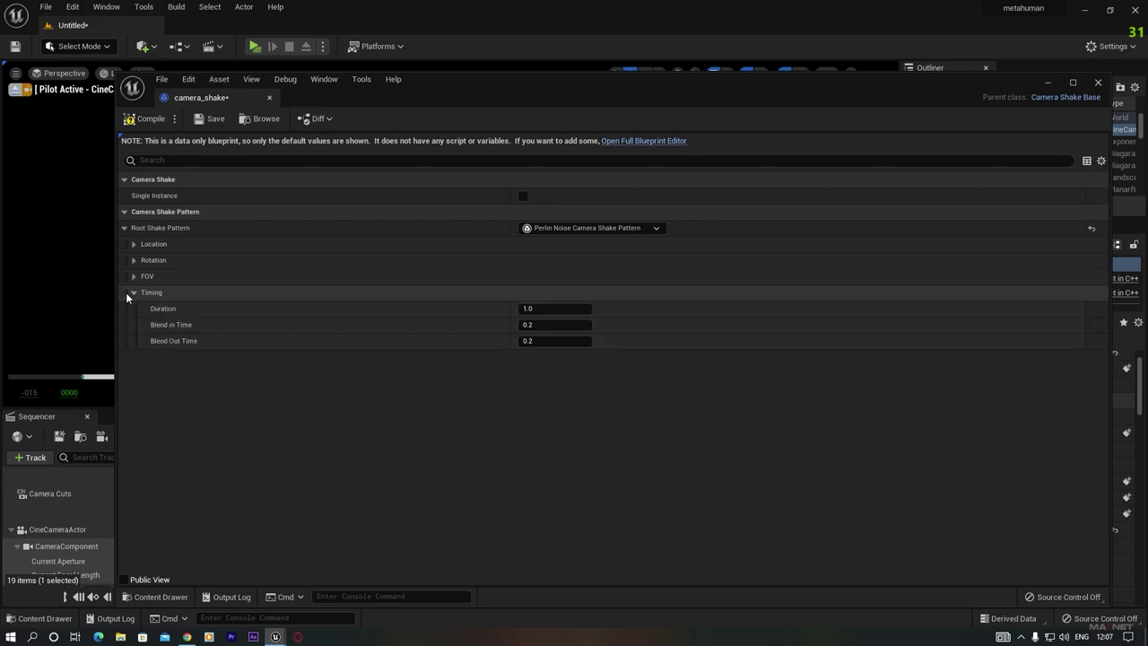
left_click(552, 312)
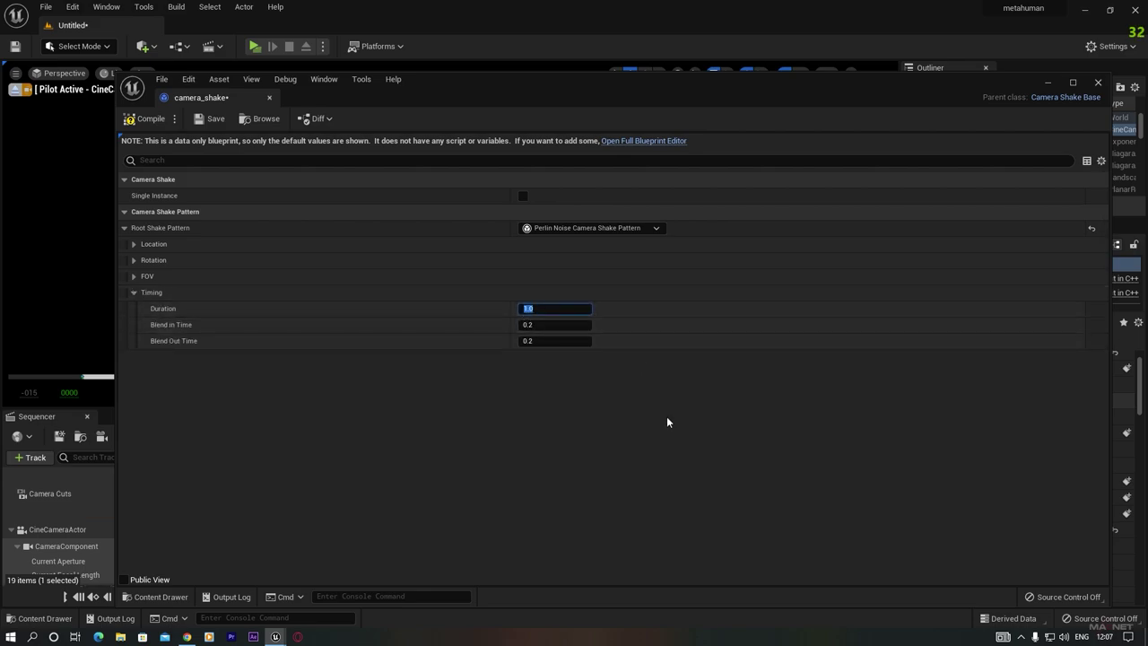
type("0")
key("Return")
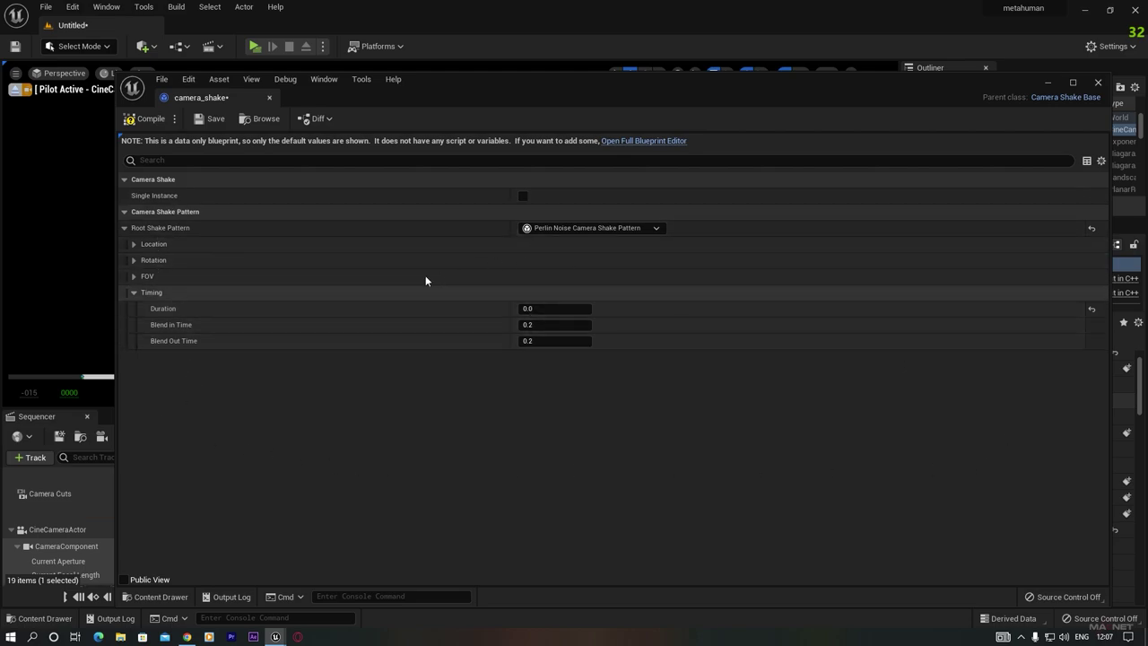
Uncover the Sequencer and add a Camera Shake track using camera_shake to the CineCameraActor
left_click_drag(115, 105, 610, 106)
left_click_drag(924, 79, 1024, 81)
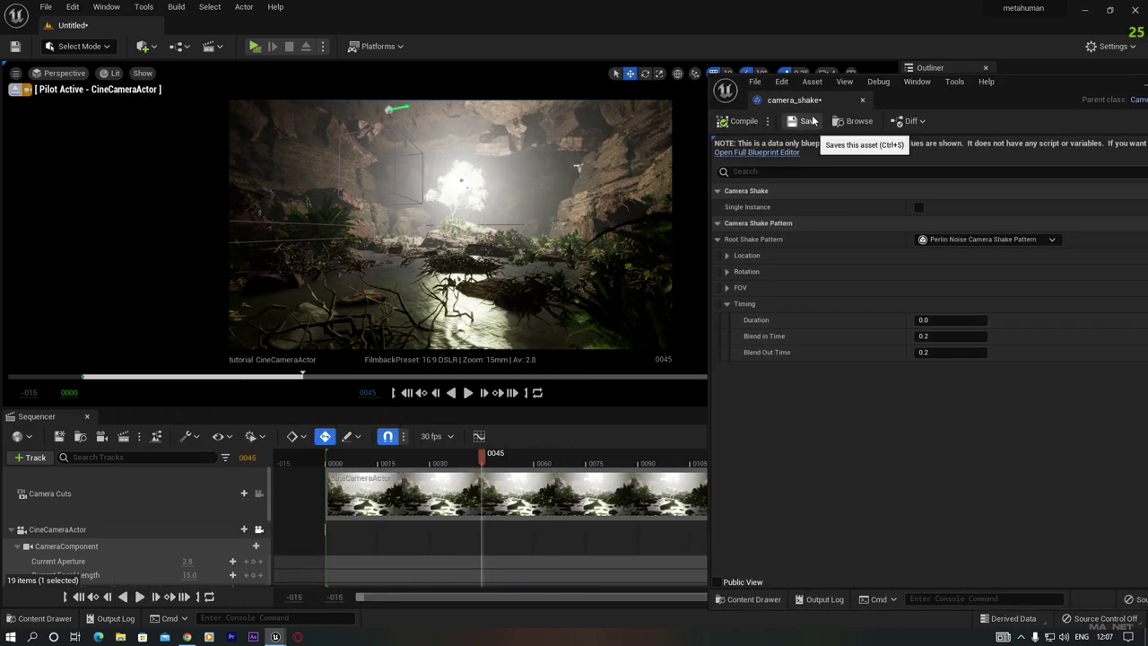
left_click(49, 530)
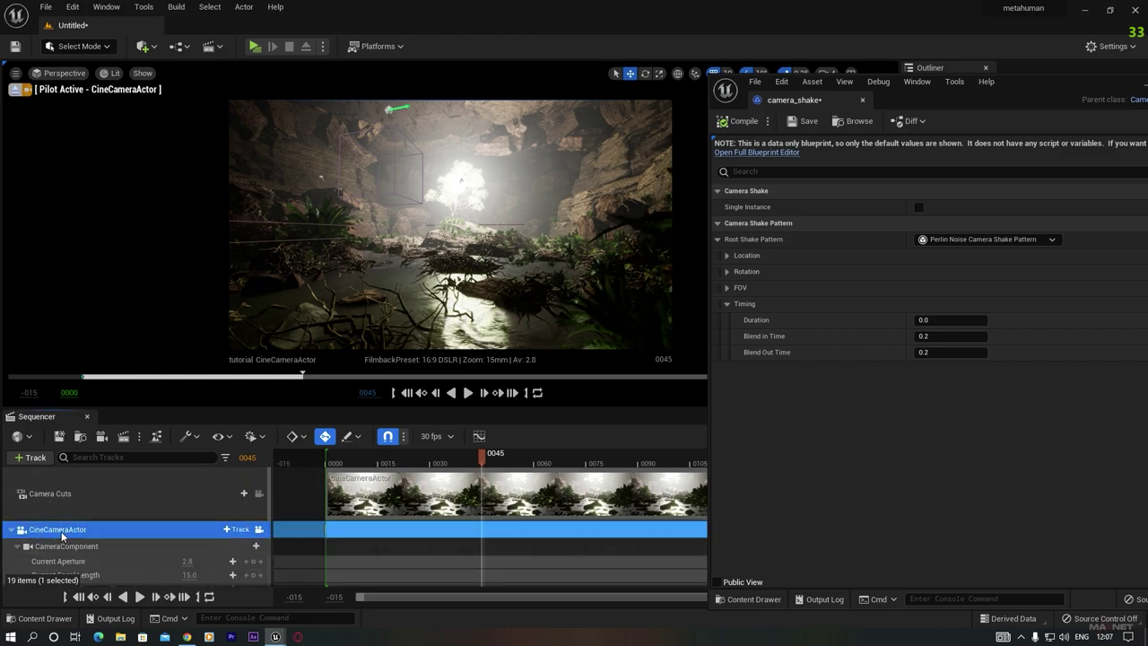
left_click(231, 530)
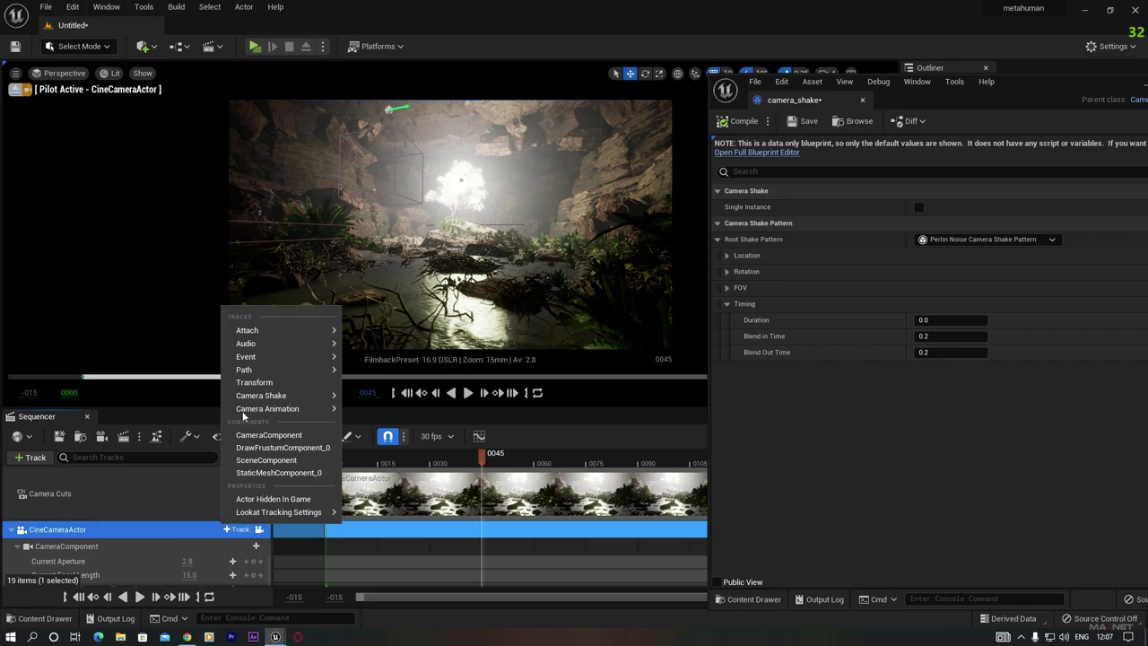
mouse_move(251, 399)
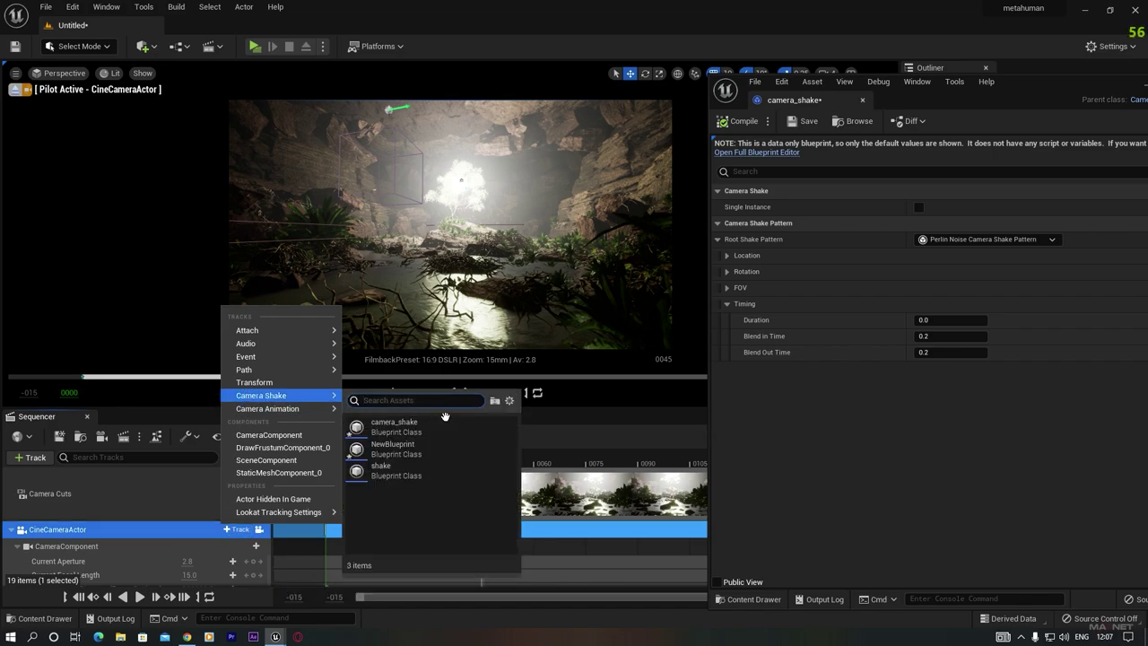
left_click(399, 424)
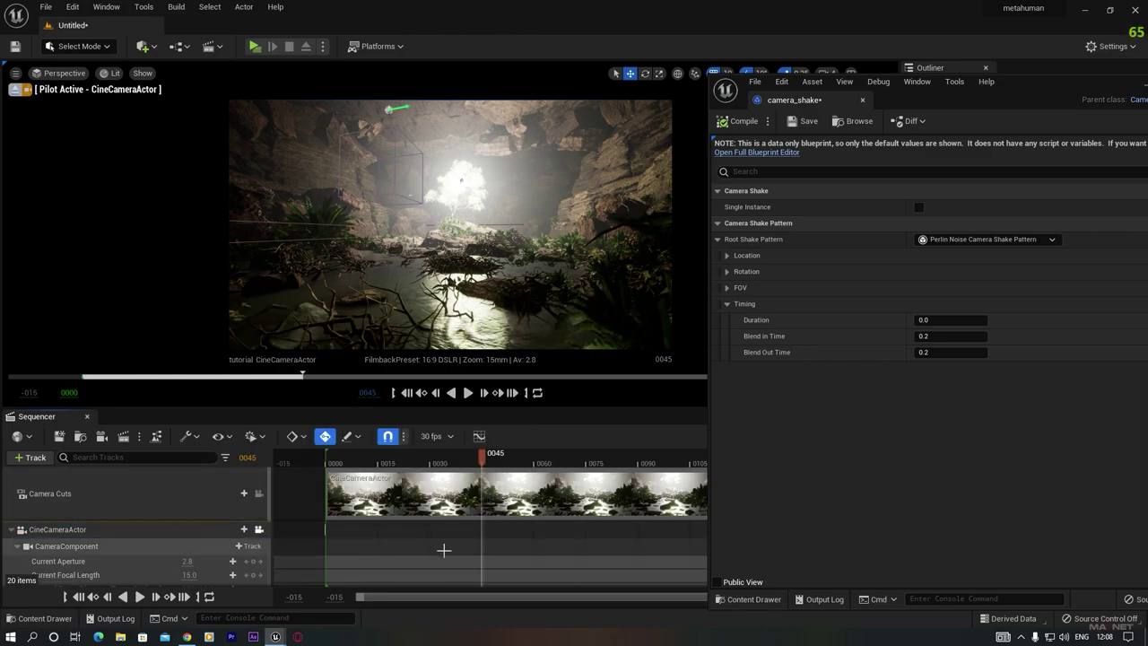
Move the camera_shake section to start at frame 0 and extend it slightly past the end of the playback range
scroll(100, 555, "down", 3)
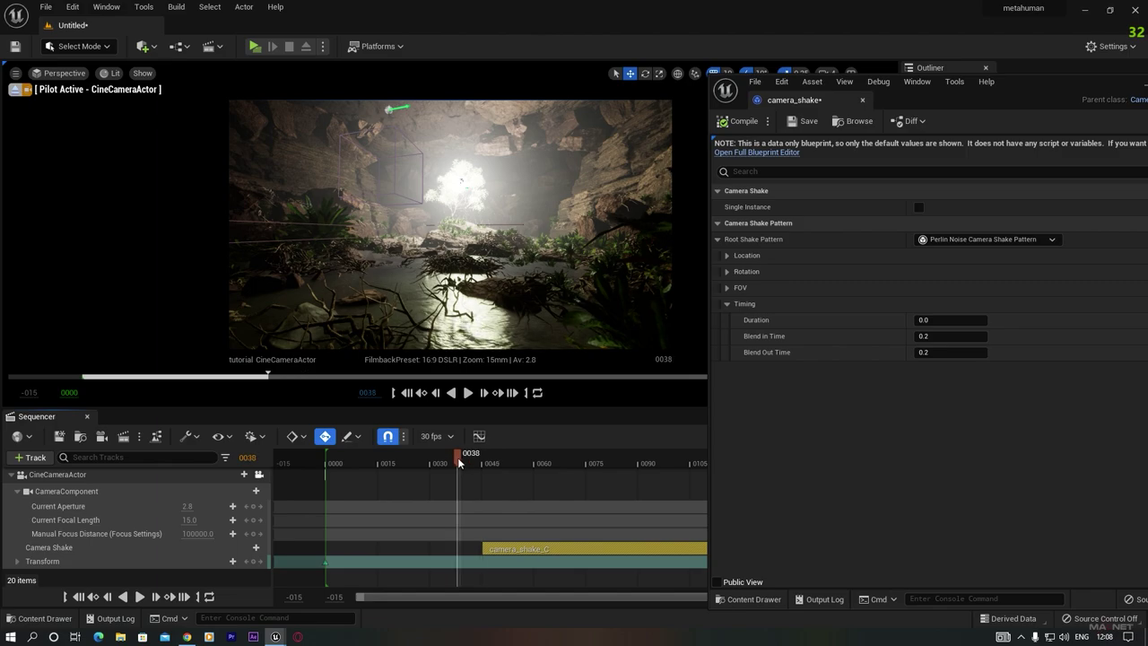
left_click_drag(458, 462, 464, 462)
left_click_drag(565, 548, 405, 549)
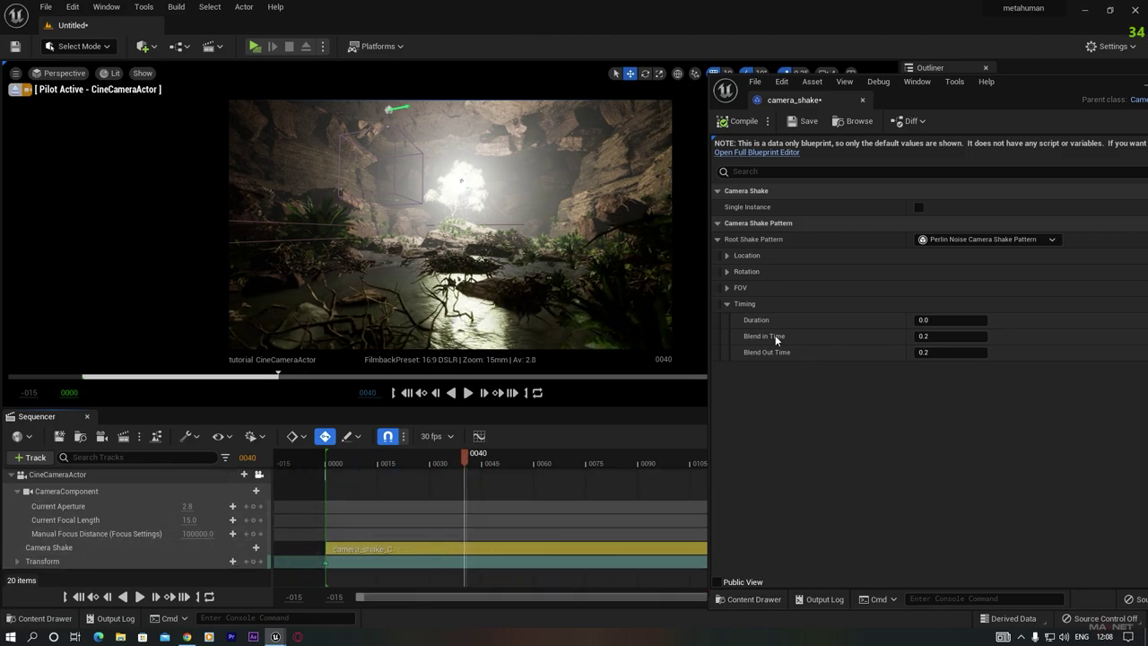
left_click_drag(1013, 84, 596, 70)
left_click(589, 73)
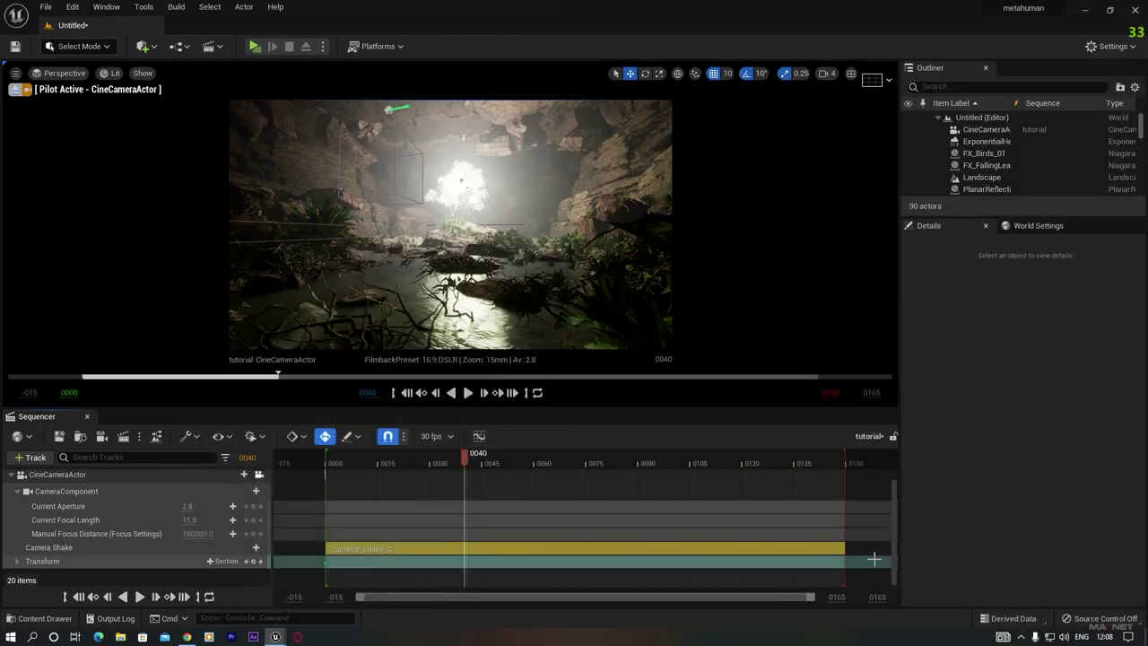
left_click_drag(844, 549, 866, 549)
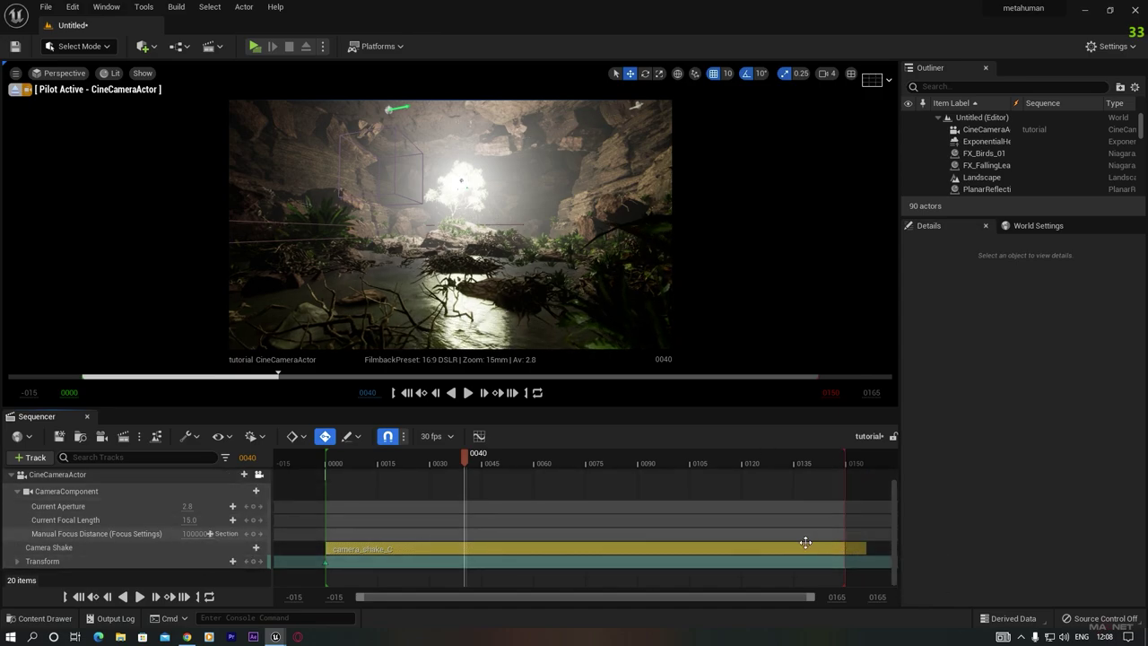
Play the sequence from near its start to preview the camera move with the shake track
left_click_drag(463, 456, 377, 463)
key("space")
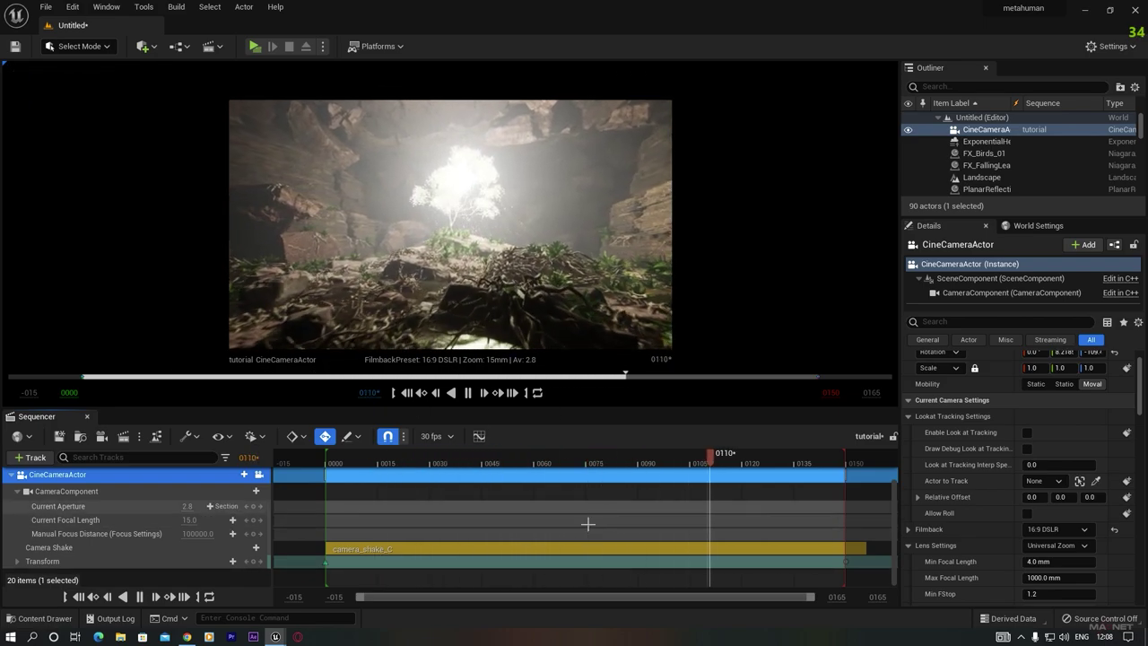
key("space")
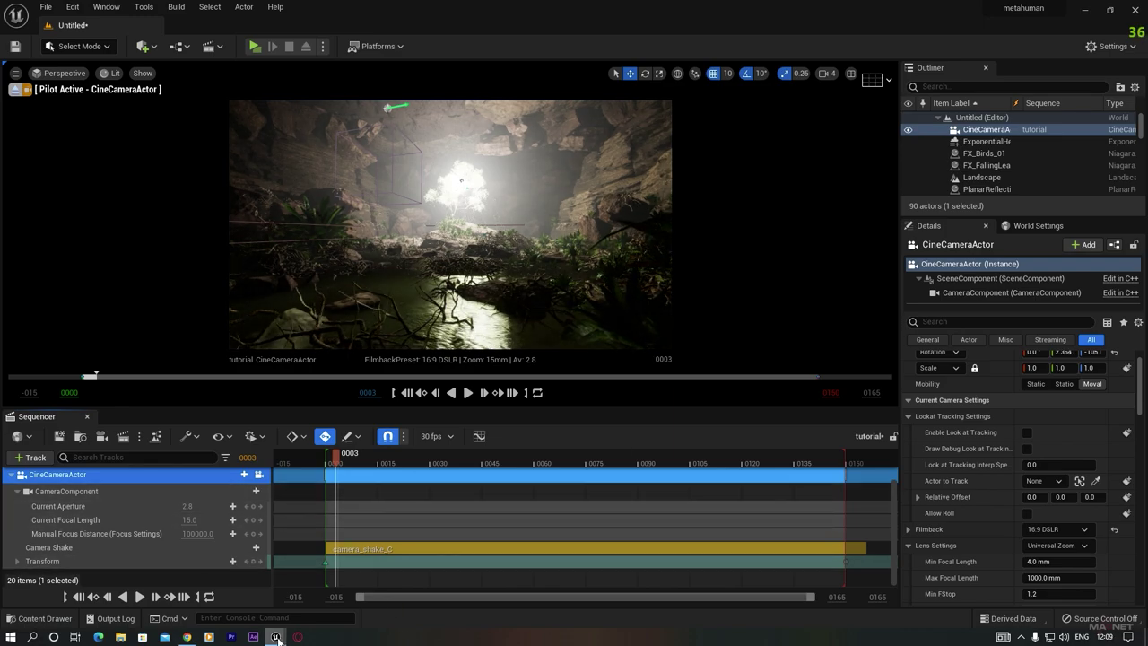
Bring back the camera_shake blueprint and set its Rotation Amplitude Multiplier to 2
left_click(331, 601)
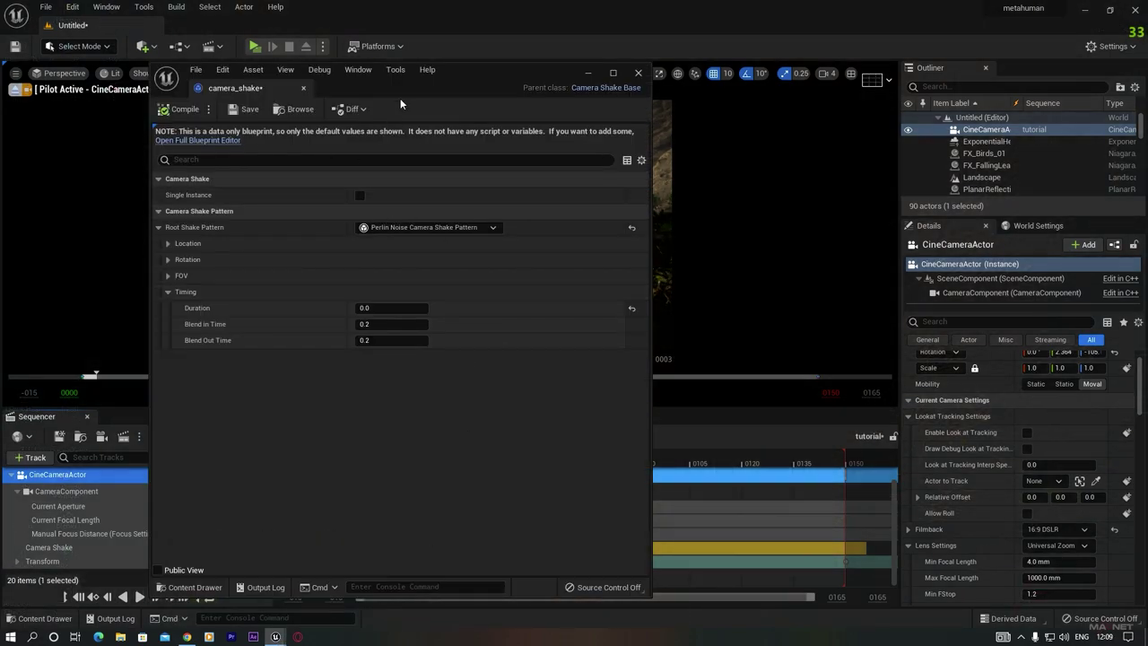
left_click_drag(452, 81, 921, 76)
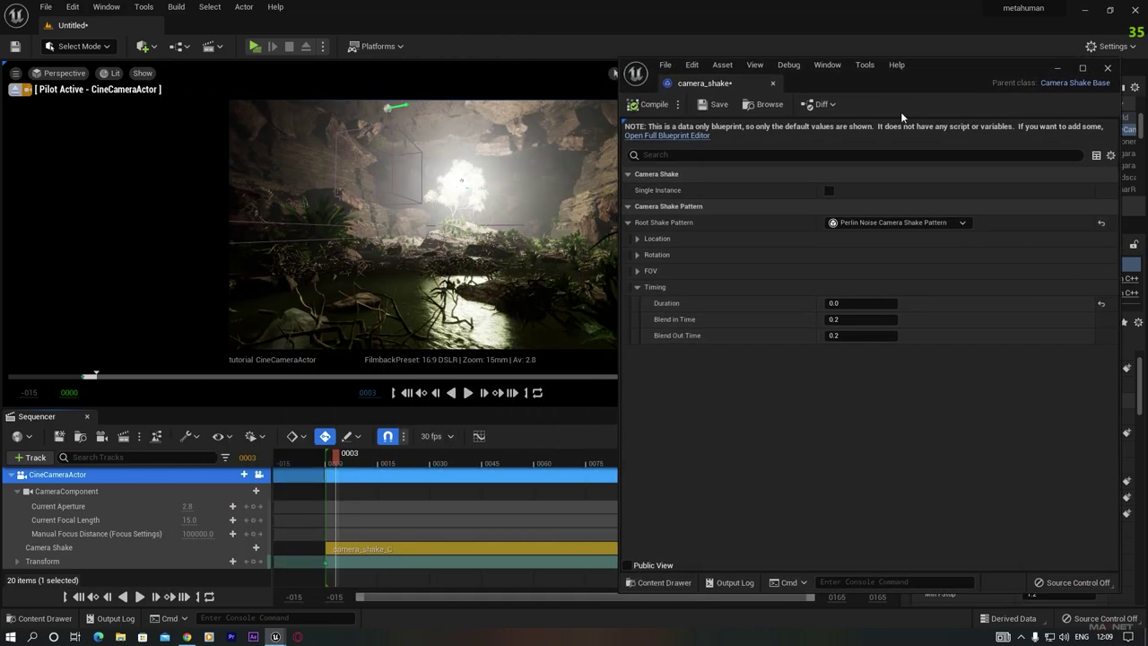
left_click(637, 254)
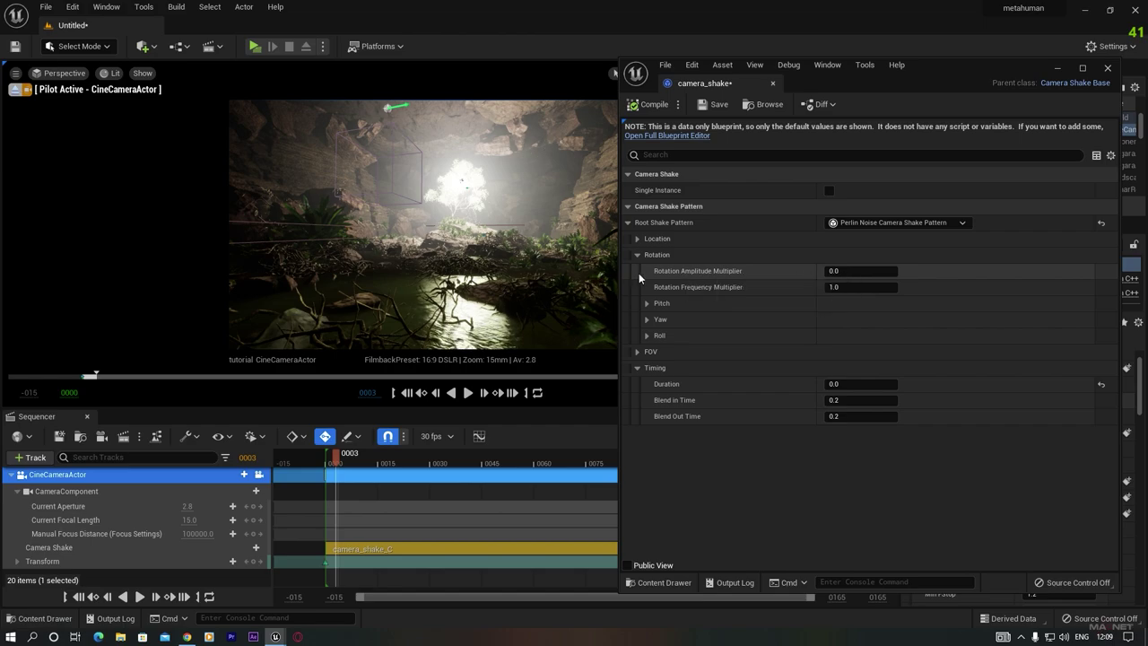
left_click(878, 257)
type("2")
key("Return")
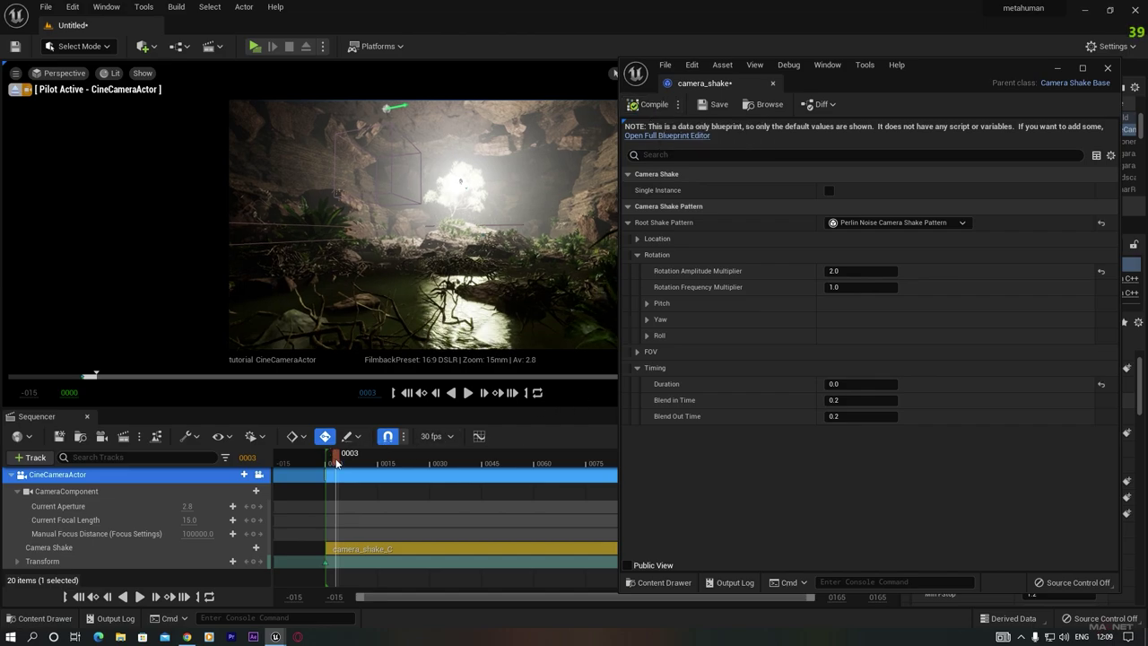
Play the sequence to review the rotational shake, minimize the blueprint editor and scrub back to frame 13
key("space")
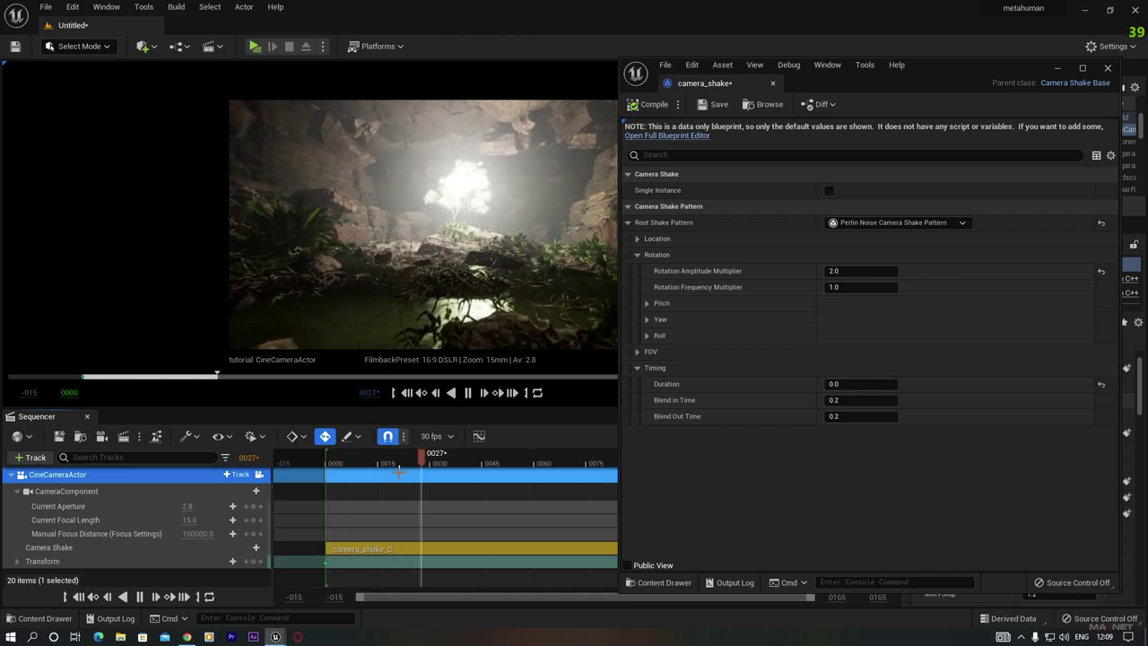
key("space")
left_click(1060, 69)
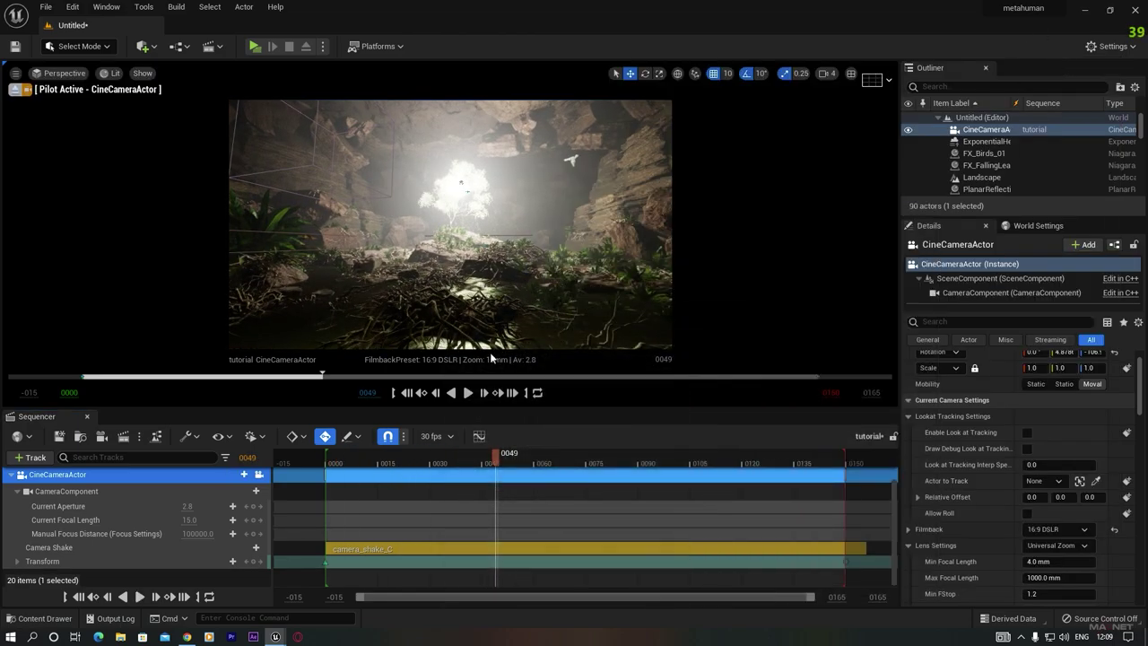
left_click_drag(464, 463, 371, 470)
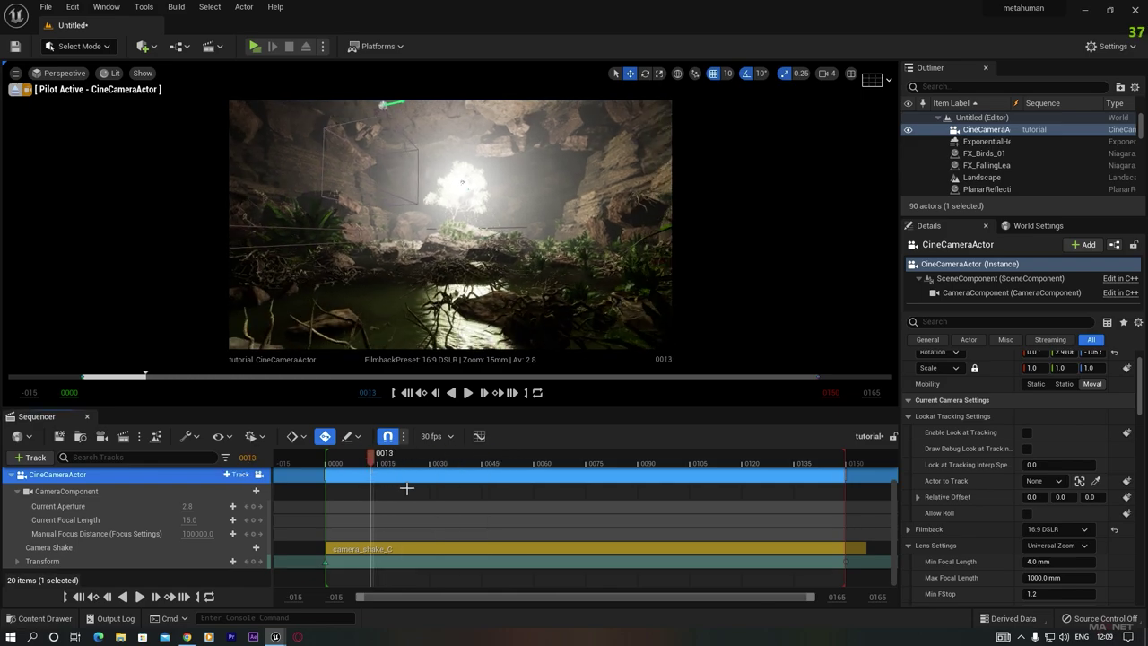
Expand the camera's Transform rotation channels and set the Roll key at frame 0 to about -44.8
key("space")
key("space")
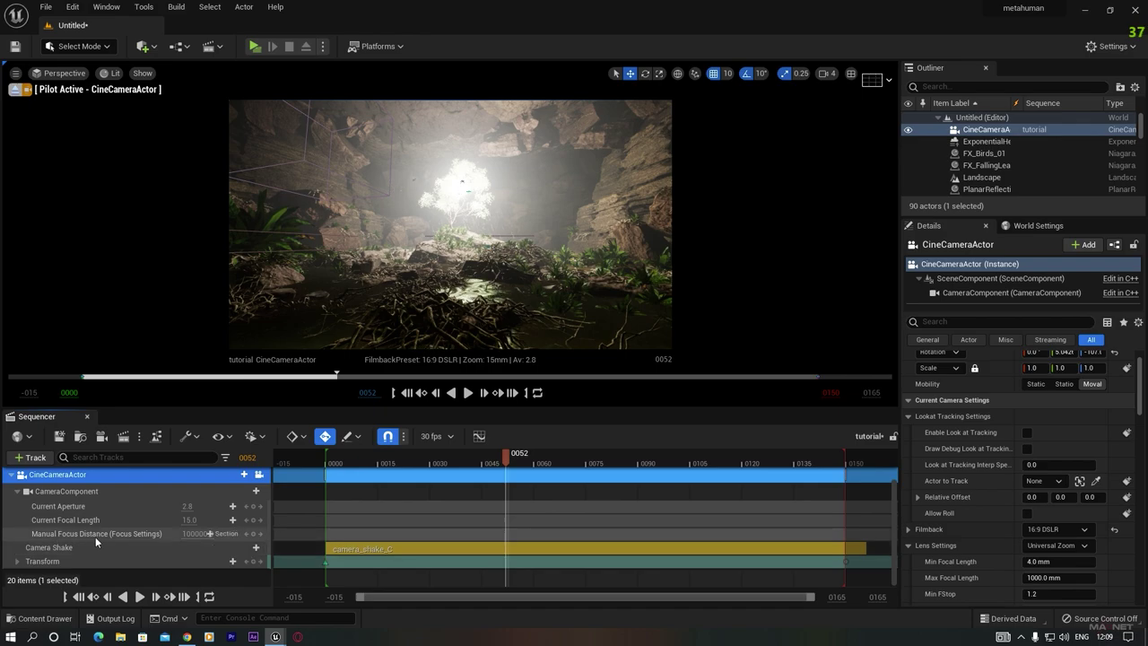
left_click(17, 562)
scroll(20, 573, "down", 2)
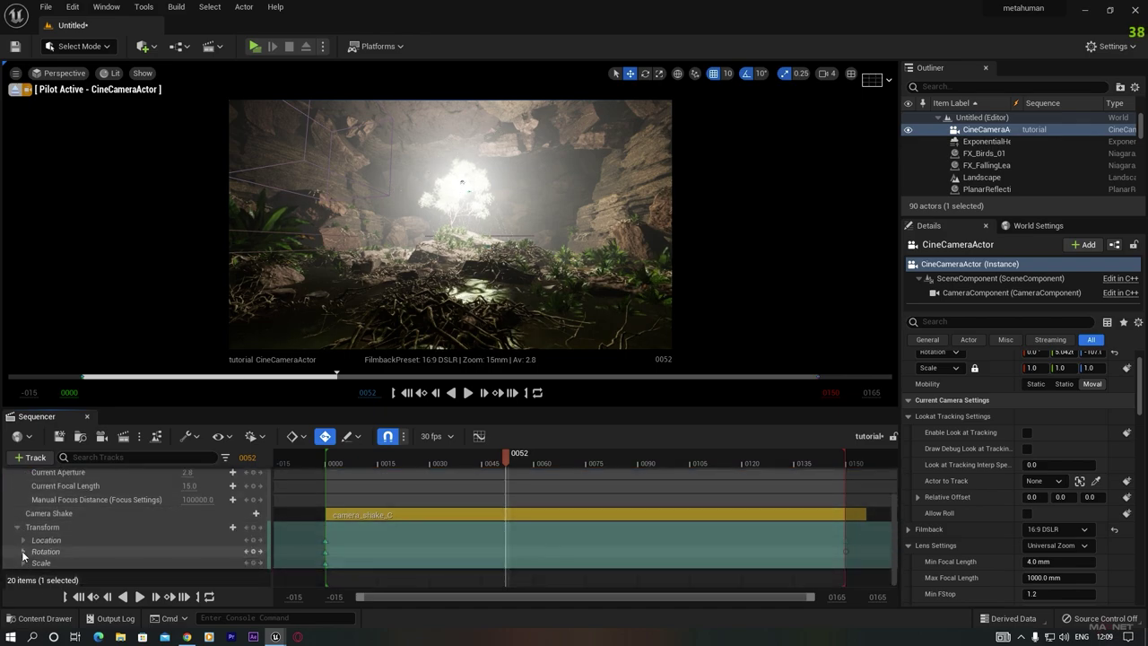
left_click(22, 551)
scroll(23, 550, "down", 2)
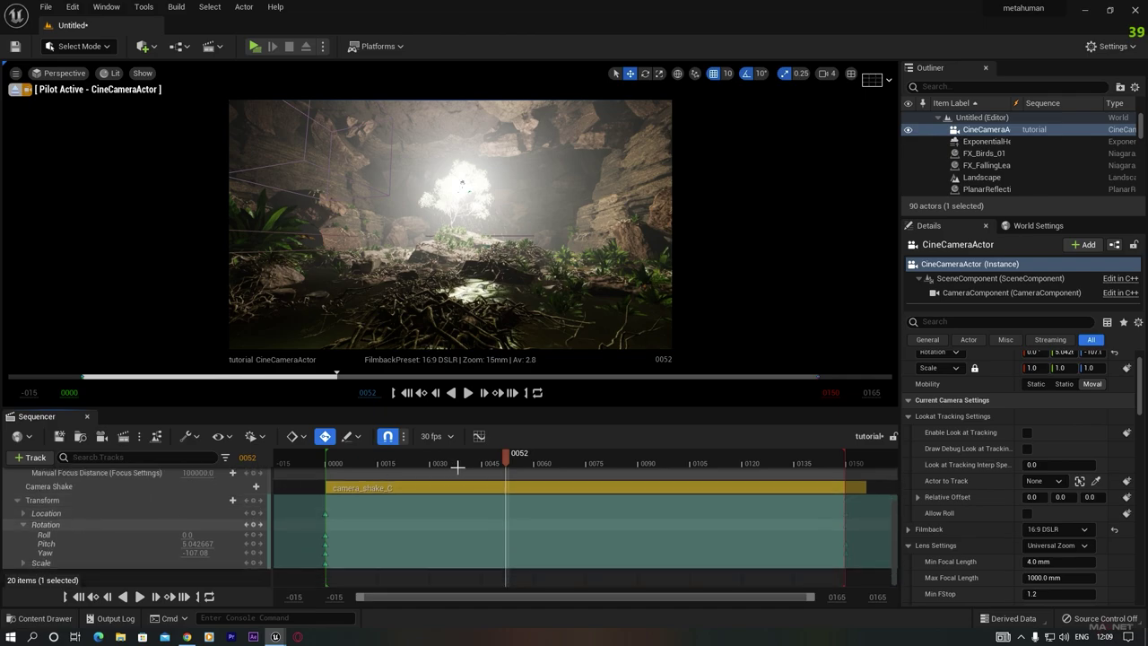
left_click(325, 513)
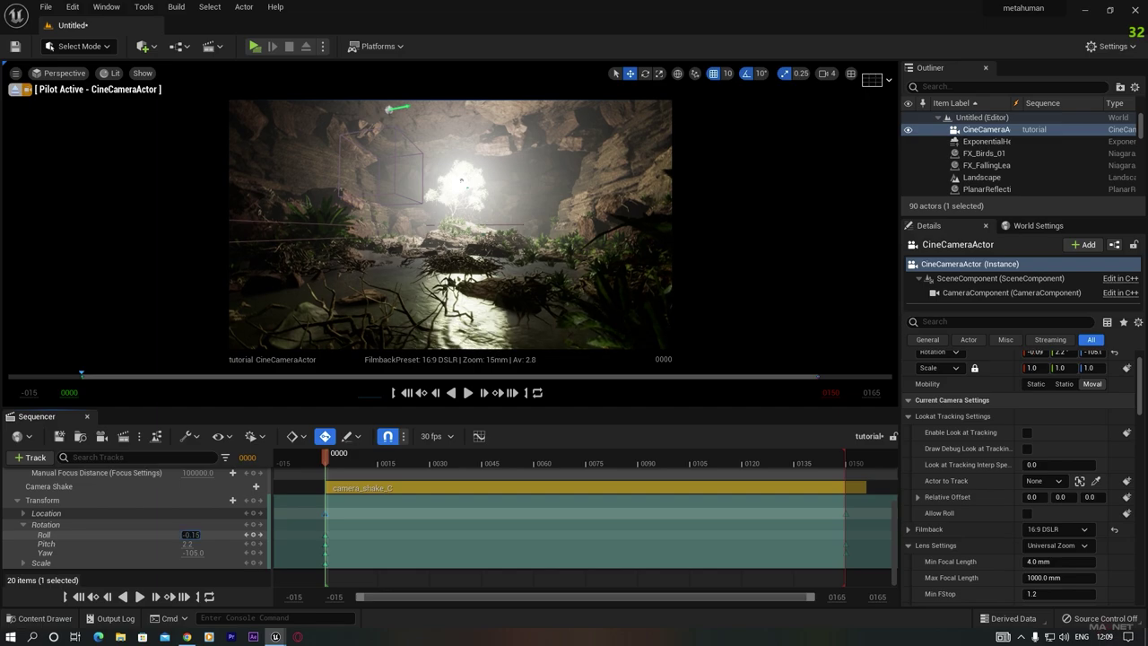
left_click_drag(190, 535, 149, 535)
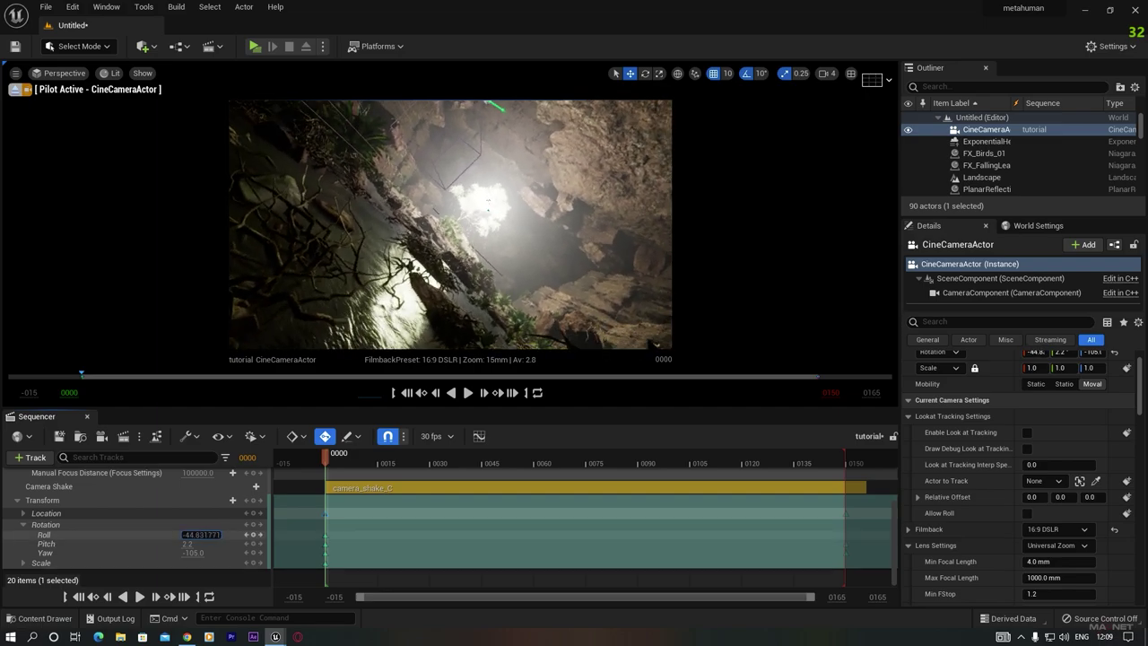
Set the camera's Roll at frame 150 to about 21.15 and play the sequence from near its start
left_click_drag(327, 462, 844, 459)
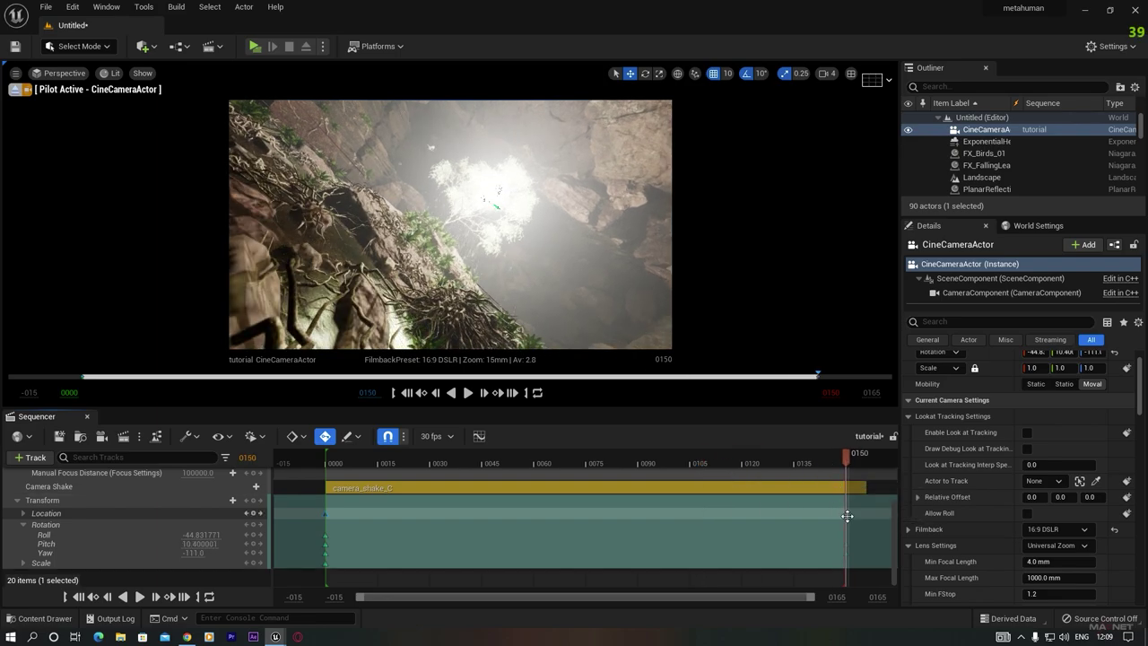
left_click_drag(201, 534, 242, 534)
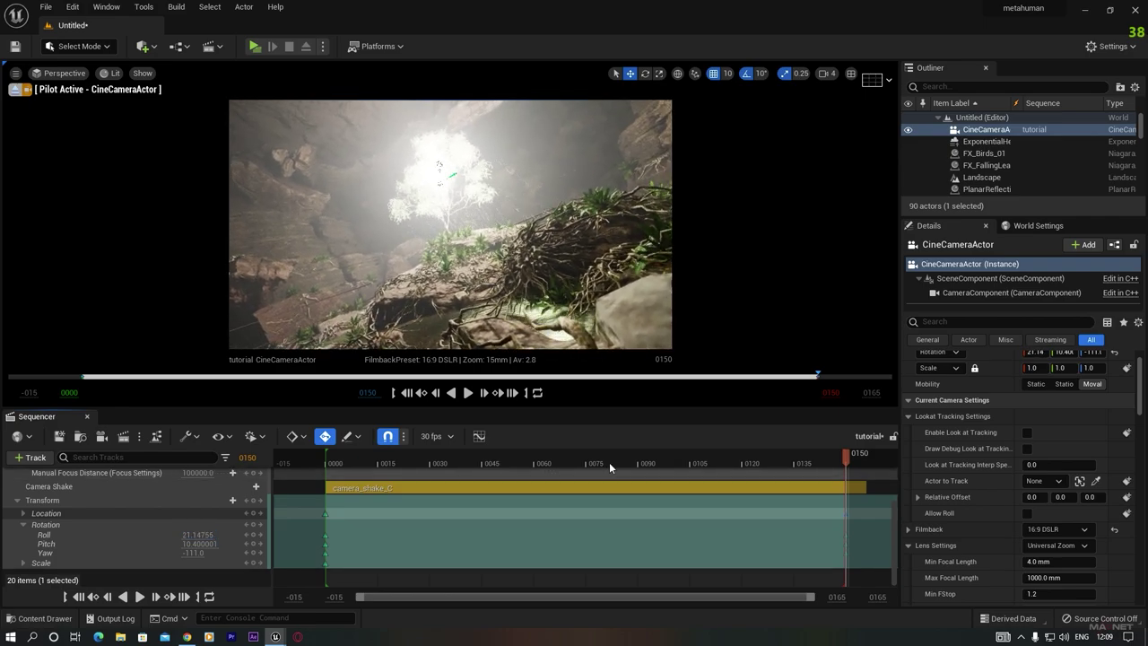
left_click_drag(609, 462, 348, 467)
key("space")
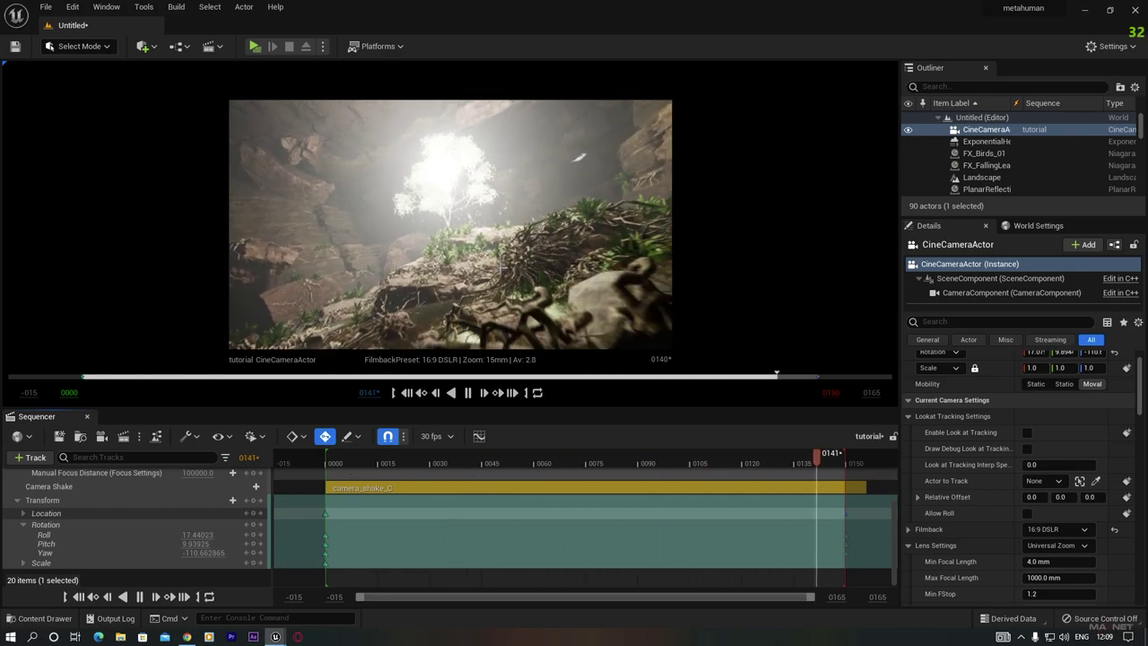
key("space")
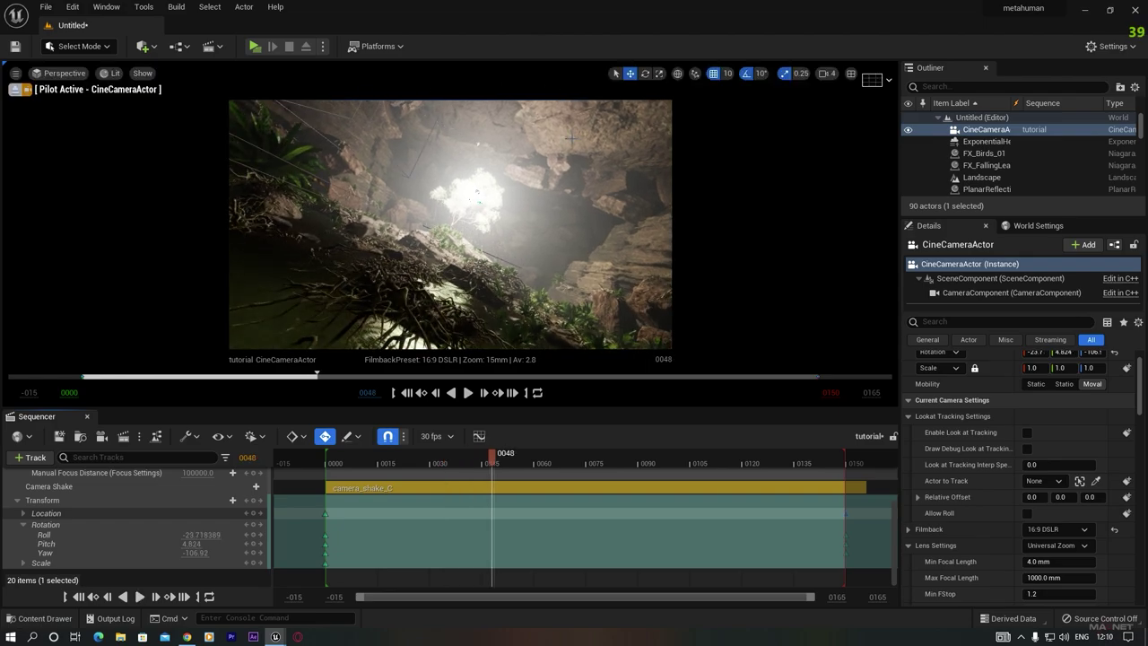
Scrub through the timeline and replay the sequence to review the camera roll animation
left_click_drag(497, 461, 766, 463)
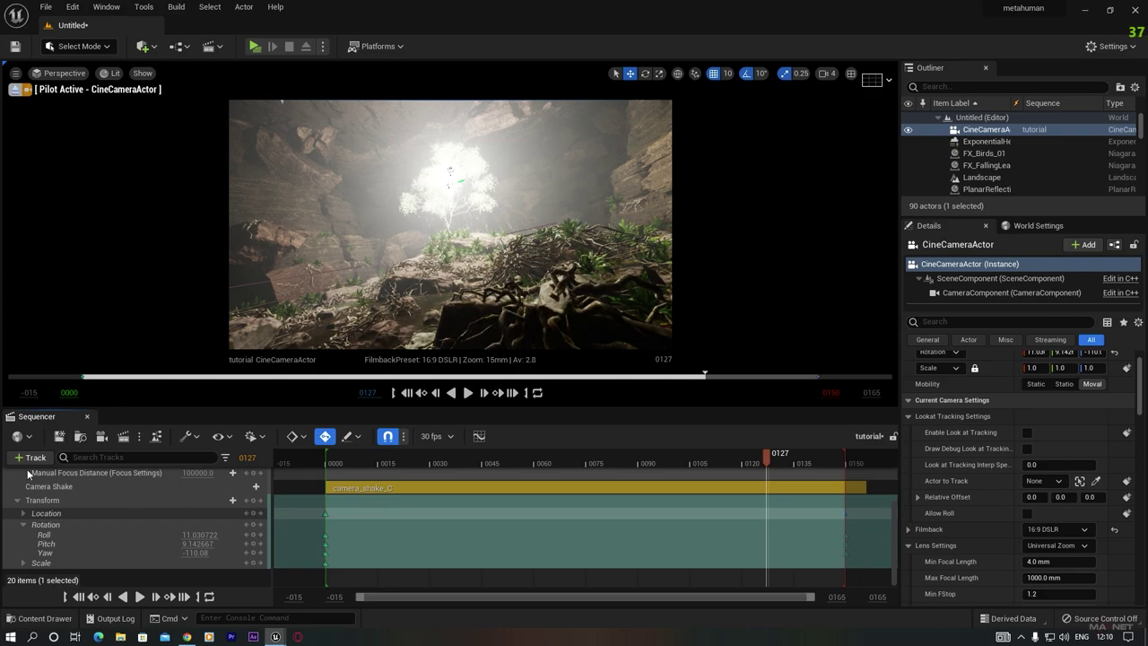
left_click_drag(767, 455, 616, 458)
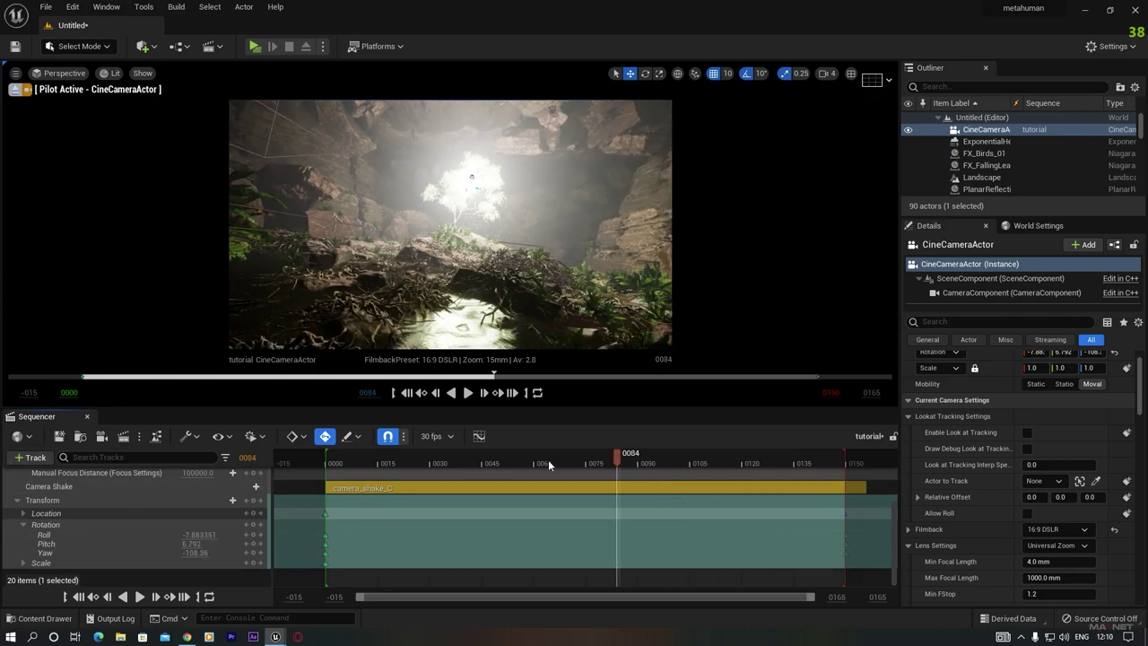
left_click_drag(548, 464, 352, 468)
key("space")
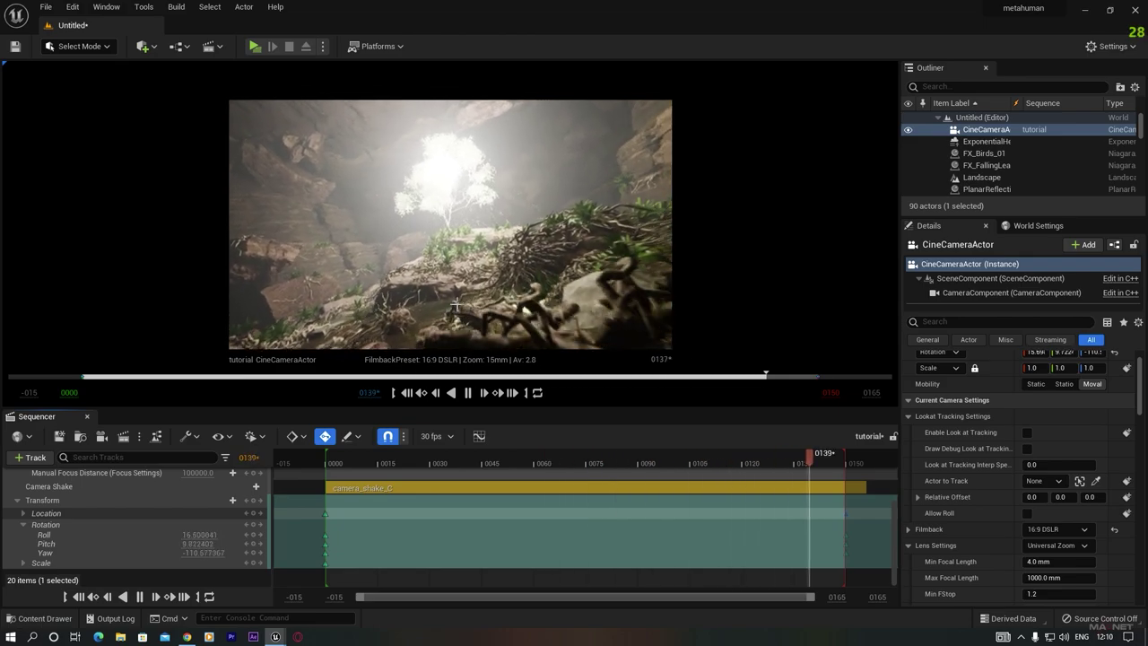
key("space")
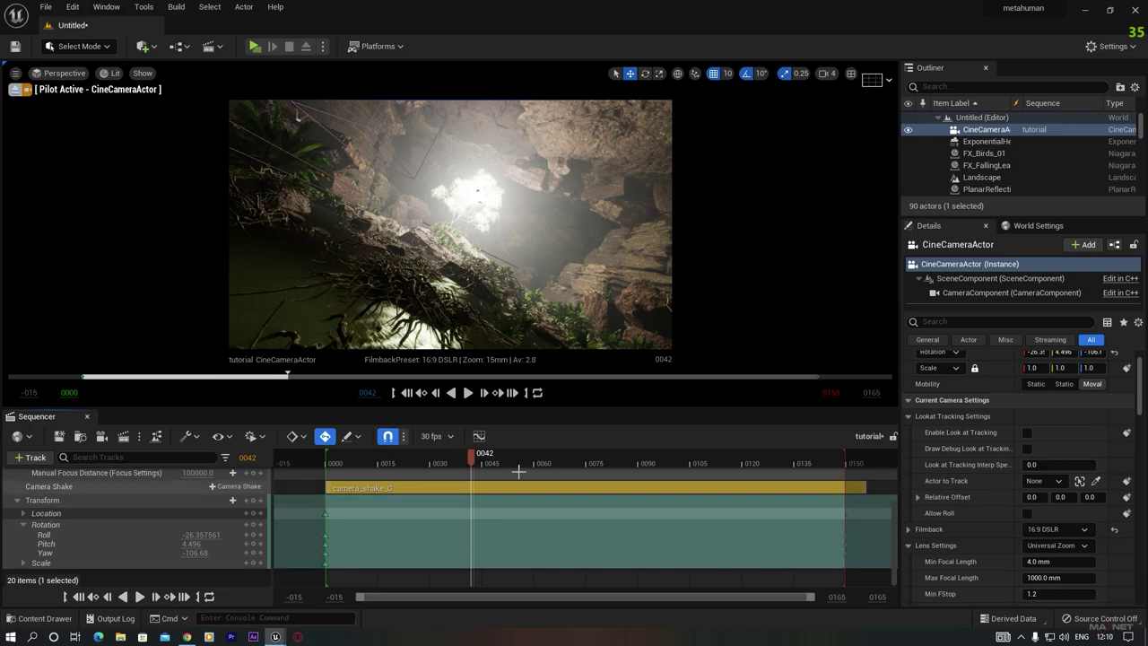
left_click_drag(446, 462, 742, 474)
key("space")
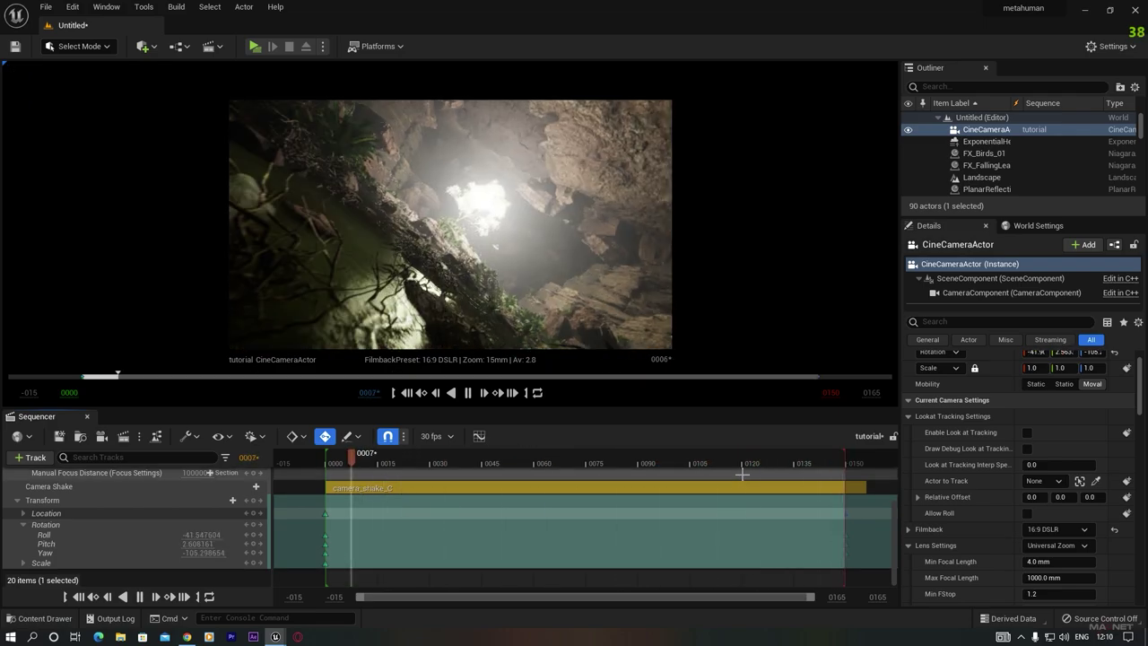
key("space")
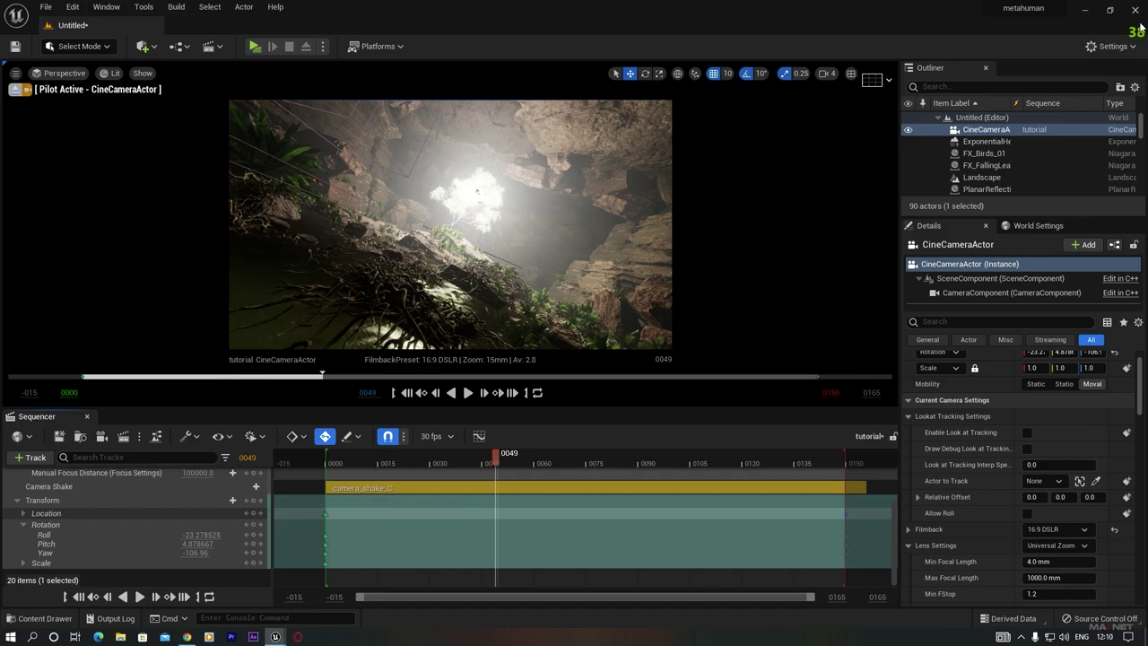
Set the overall engine scalability quality to High
left_click(1112, 46)
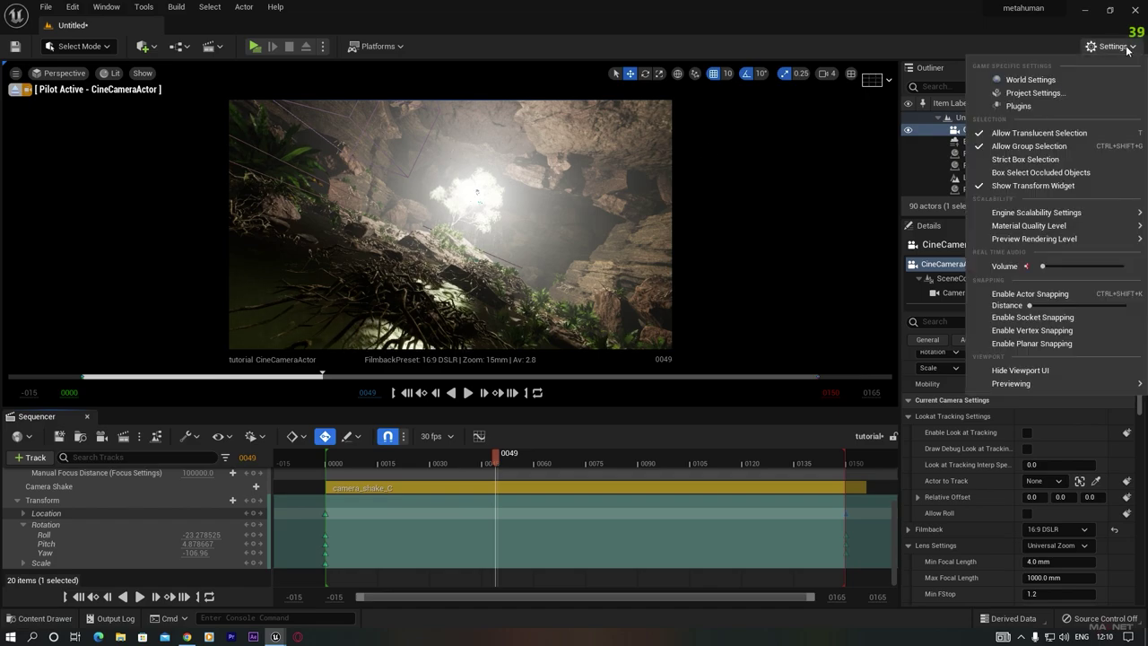
mouse_move(1017, 214)
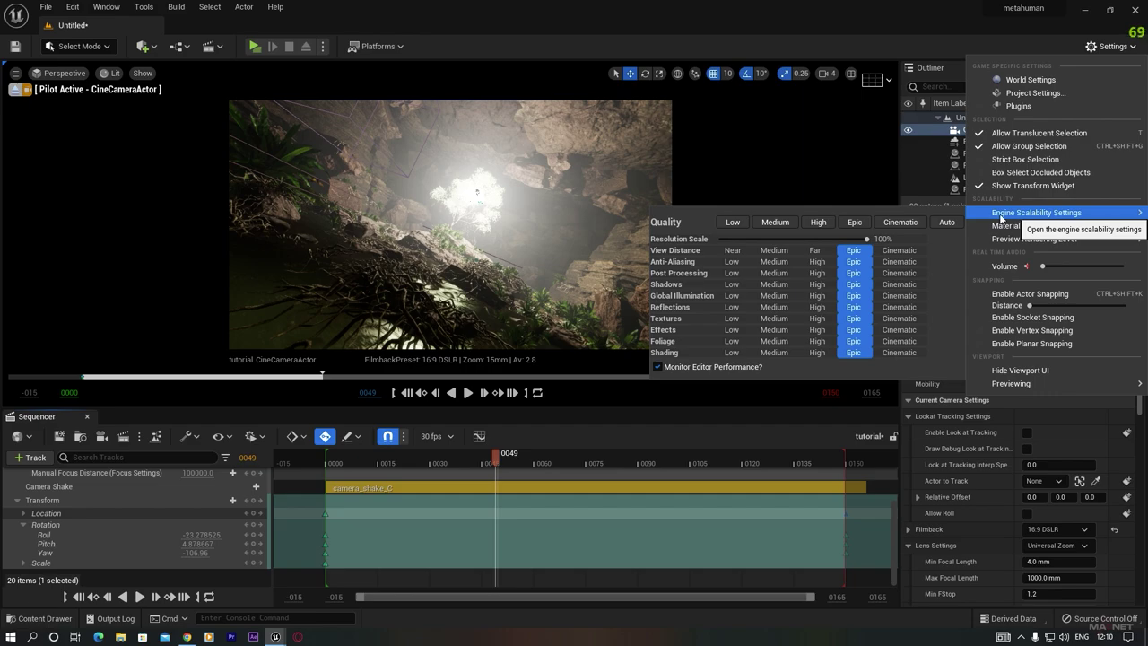
left_click(819, 224)
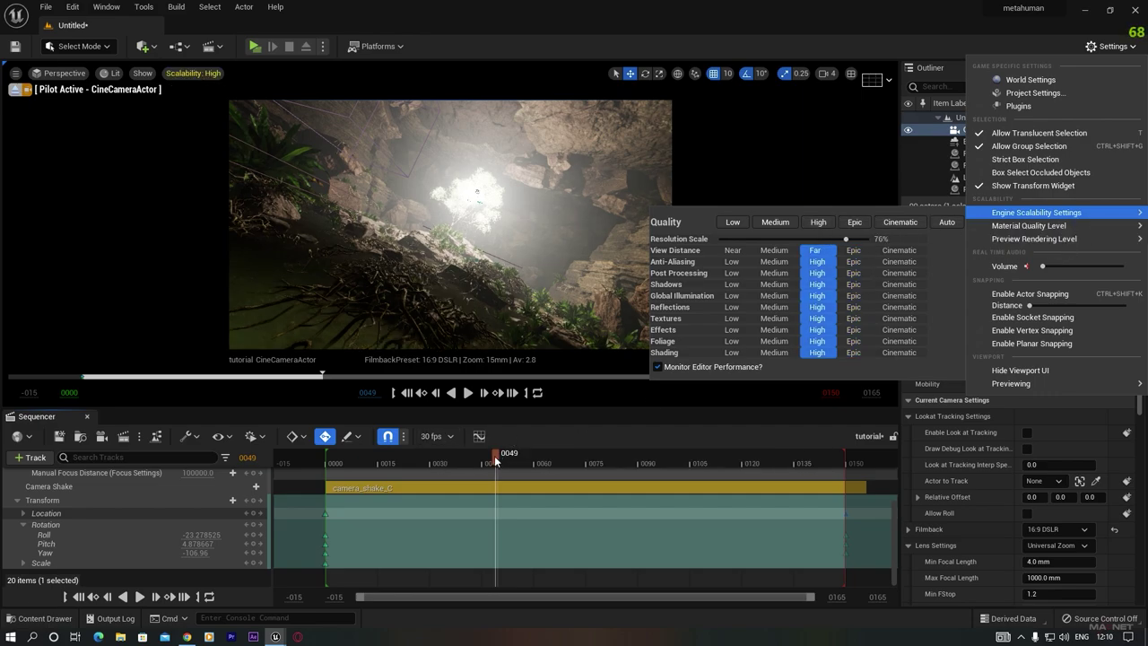
Play the sequence twice from near its start to judge playback smoothness at High quality
left_click_drag(495, 456, 420, 470)
key("space")
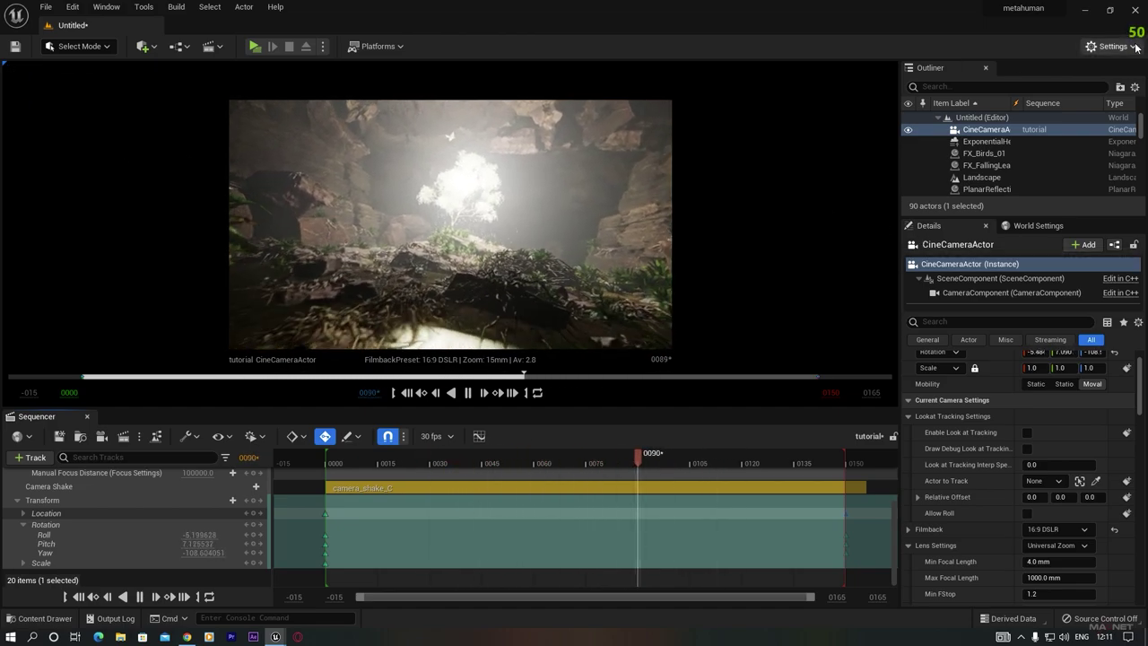
key("space")
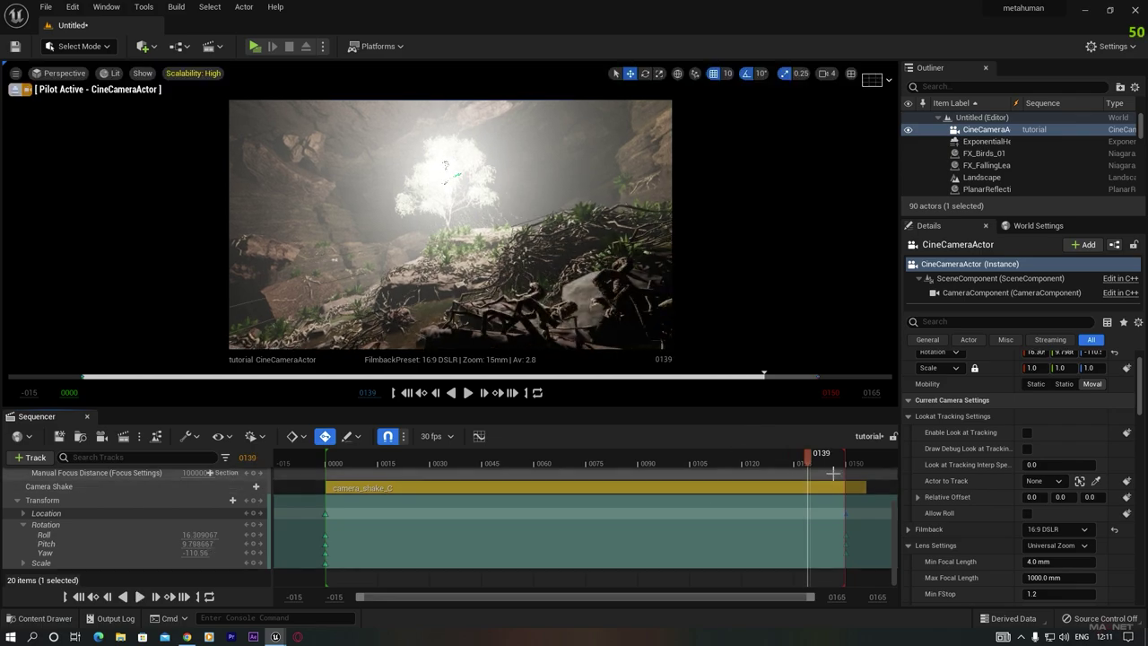
left_click_drag(803, 453, 389, 455)
key("space")
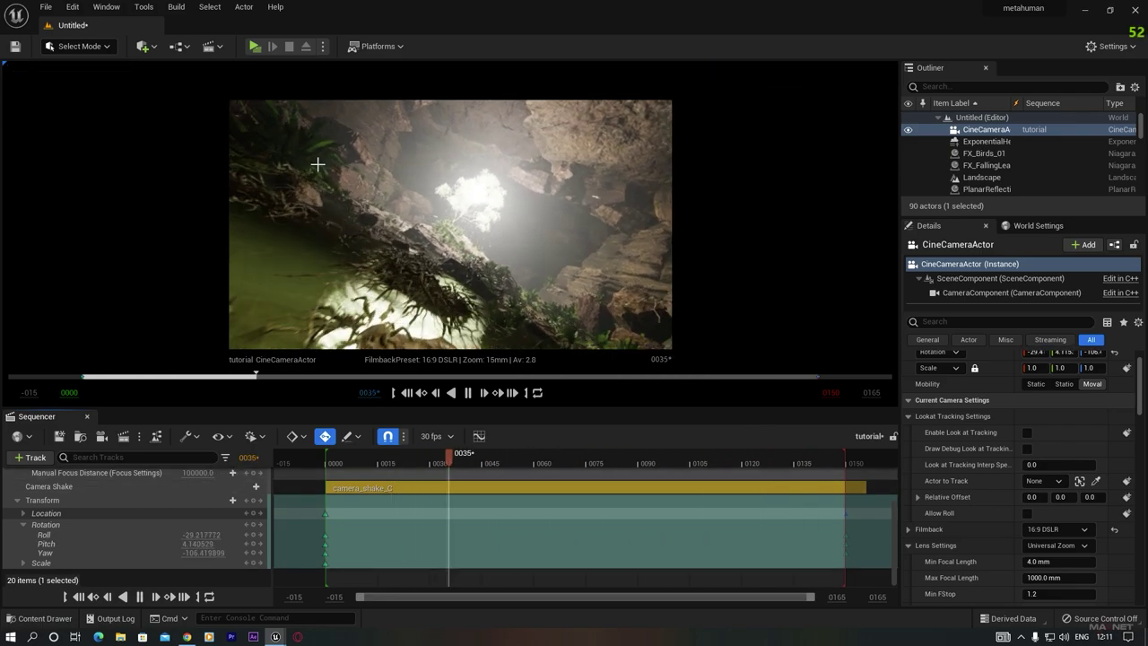
key("space")
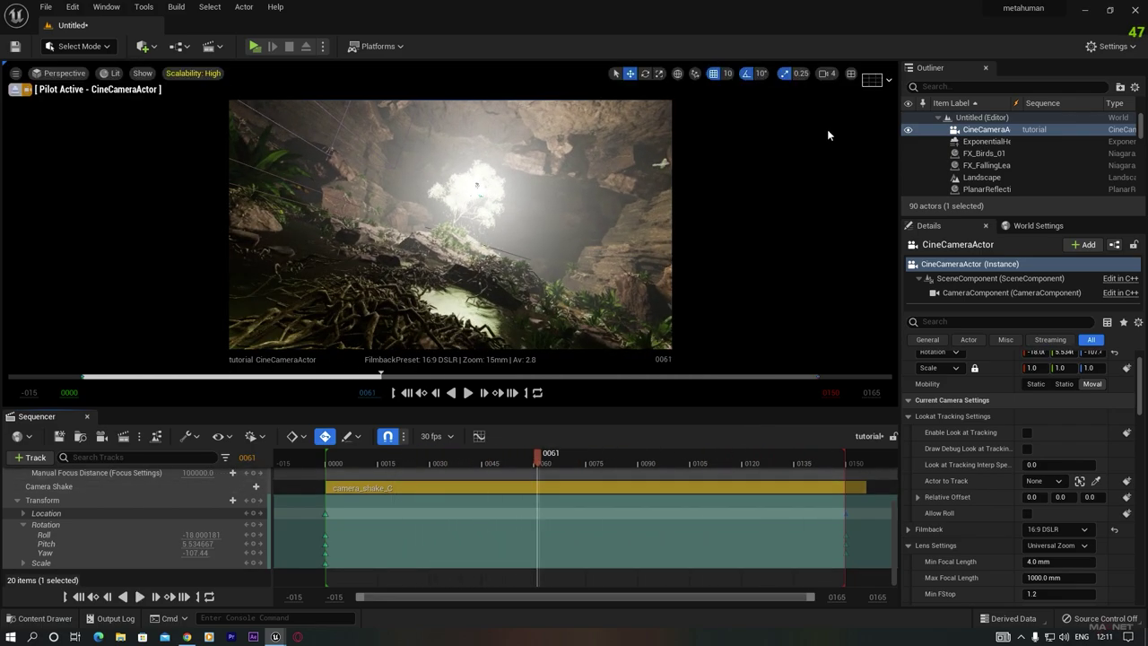
Set the overall engine scalability quality to Cinematic
left_click(1112, 46)
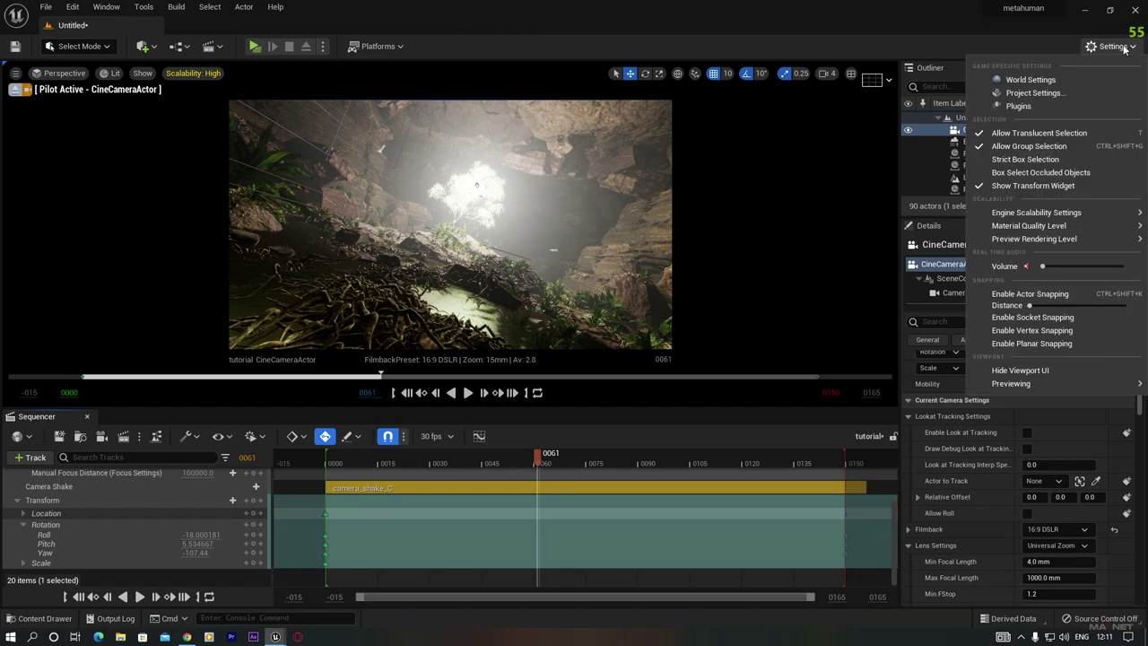
mouse_move(1014, 216)
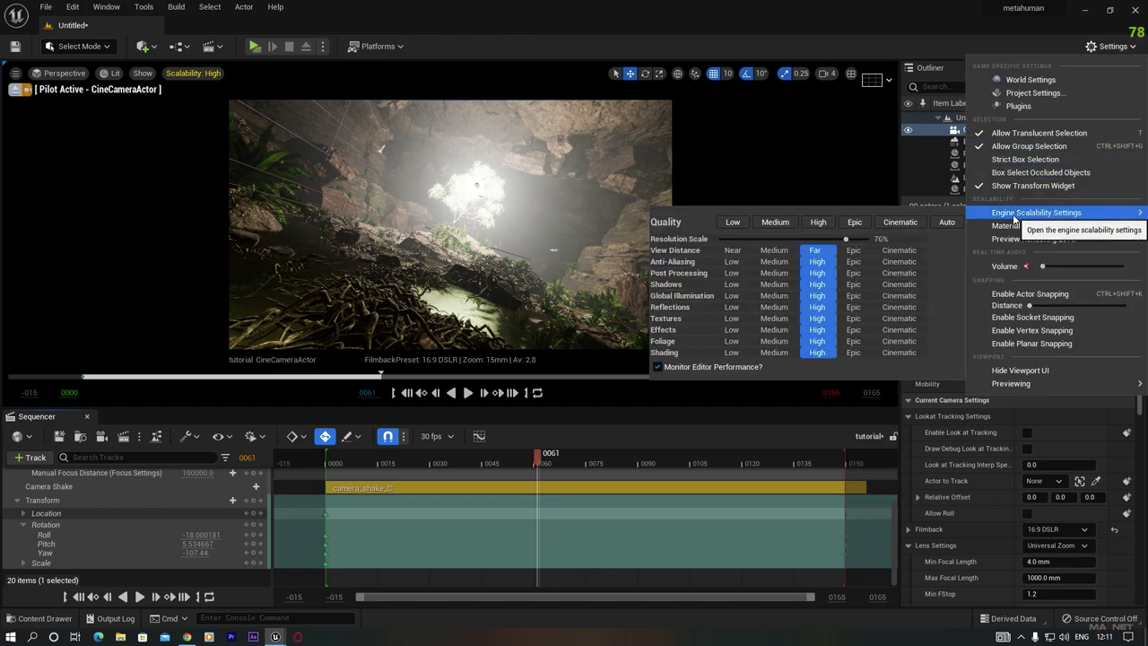
left_click(899, 221)
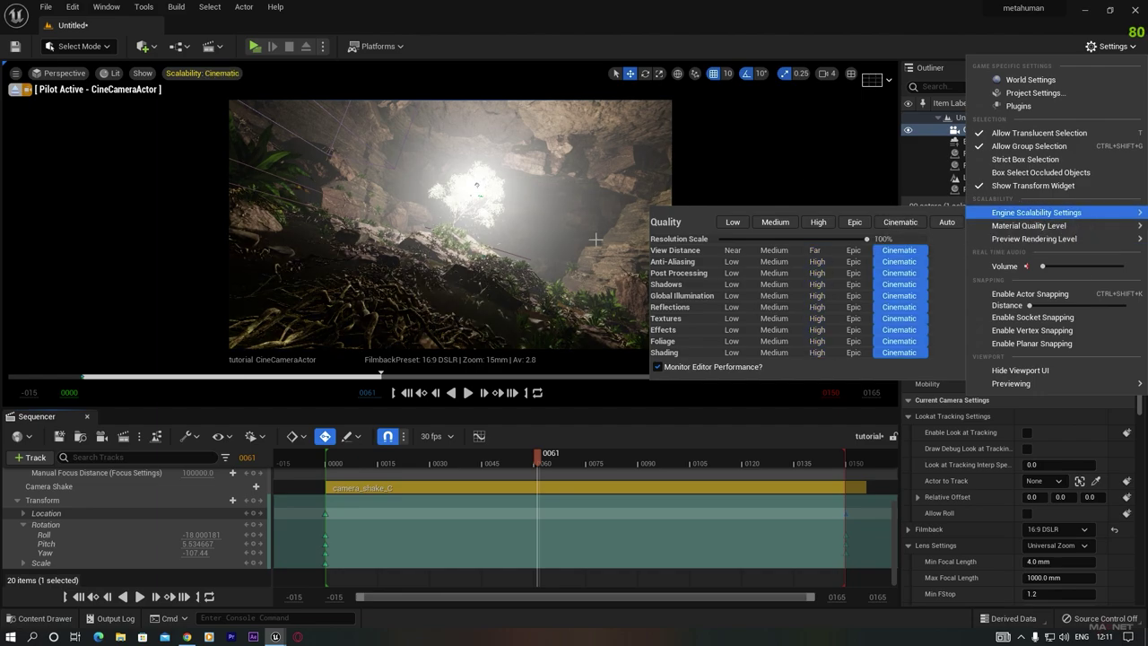
Play and scrub the sequence to review it at Cinematic quality, then park the playhead at frame 9
left_click_drag(541, 461, 380, 464)
key("space")
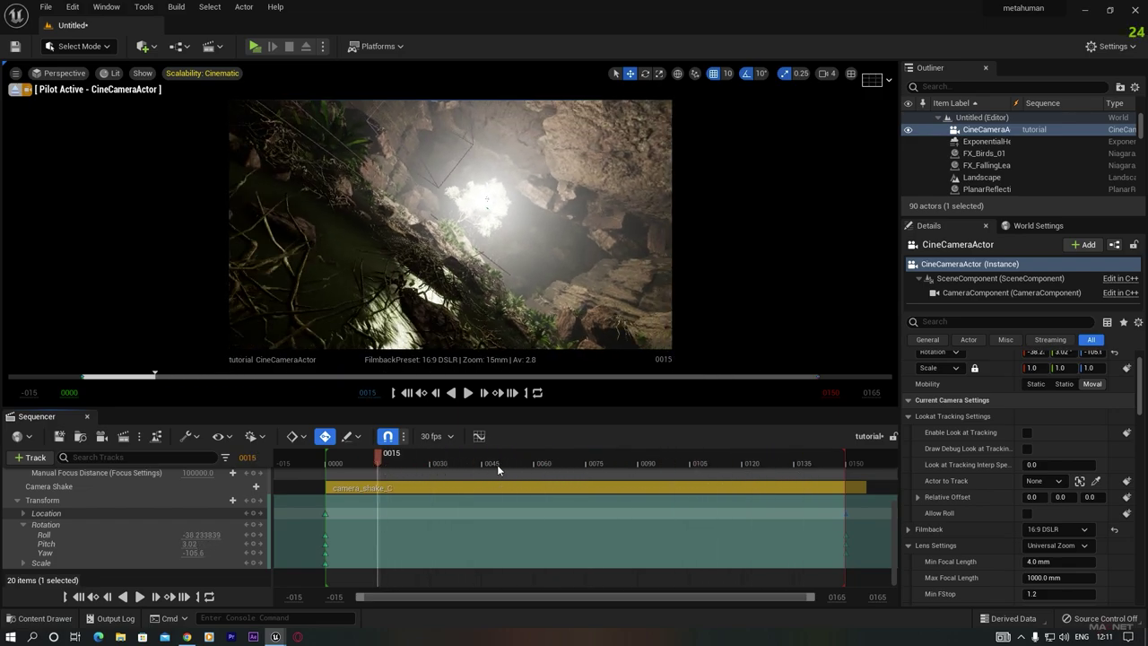
key("space")
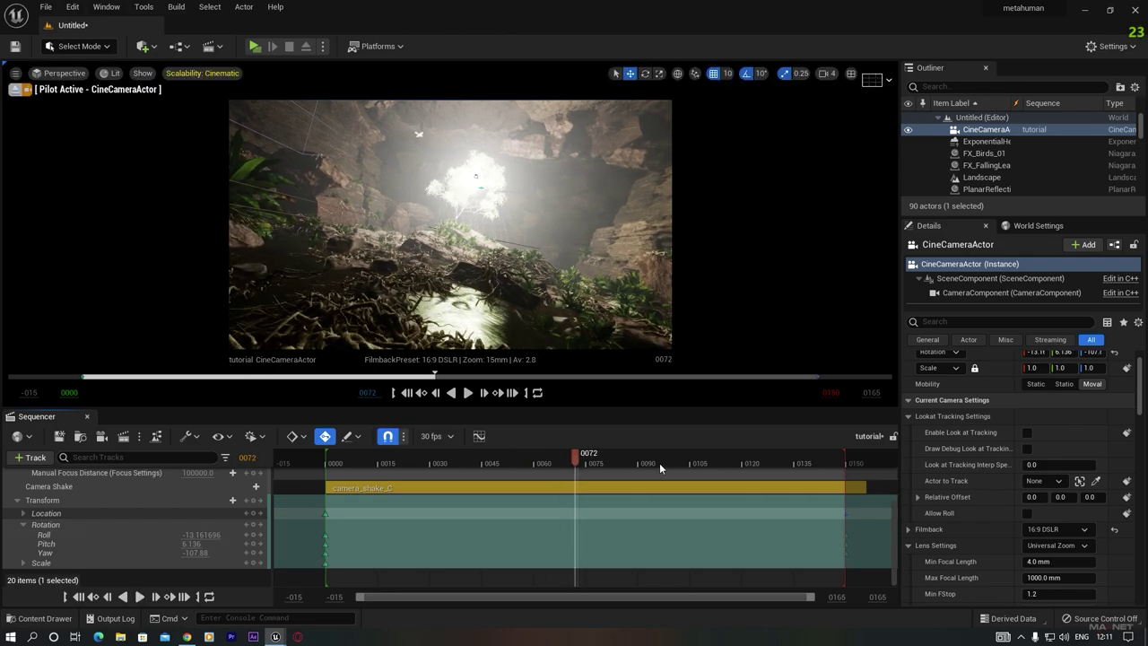
left_click_drag(659, 462, 509, 465)
left_click(357, 463)
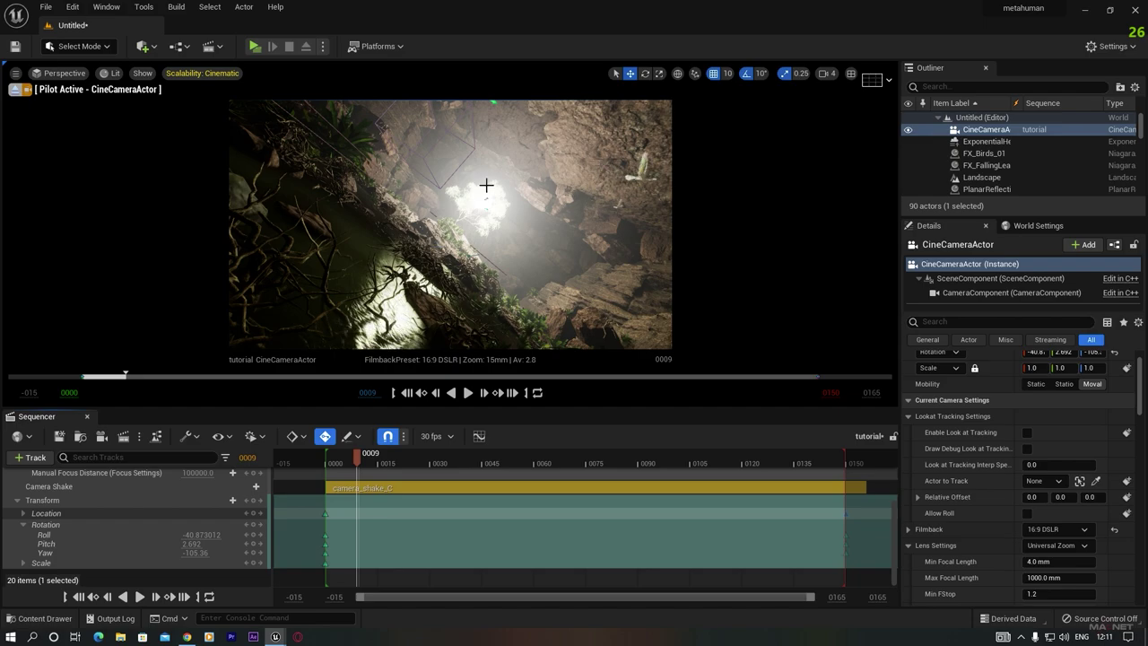
Look up the Movie Render Queue entry among the cinematics windows without opening it
left_click(106, 7)
mouse_move(144, 39)
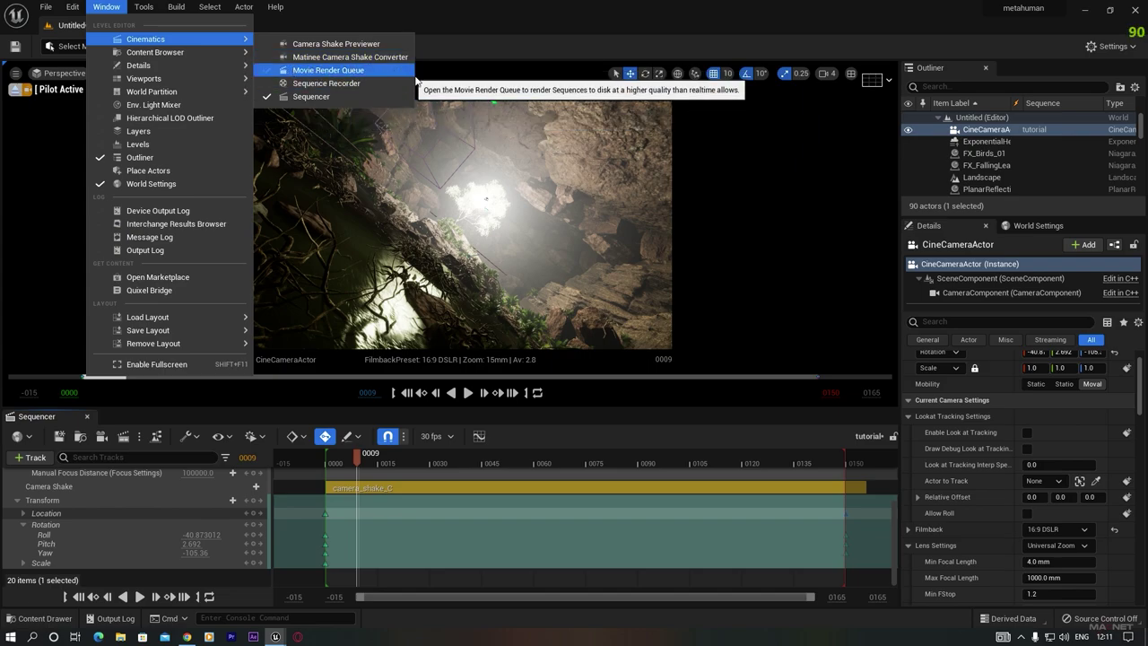
left_click(488, 72)
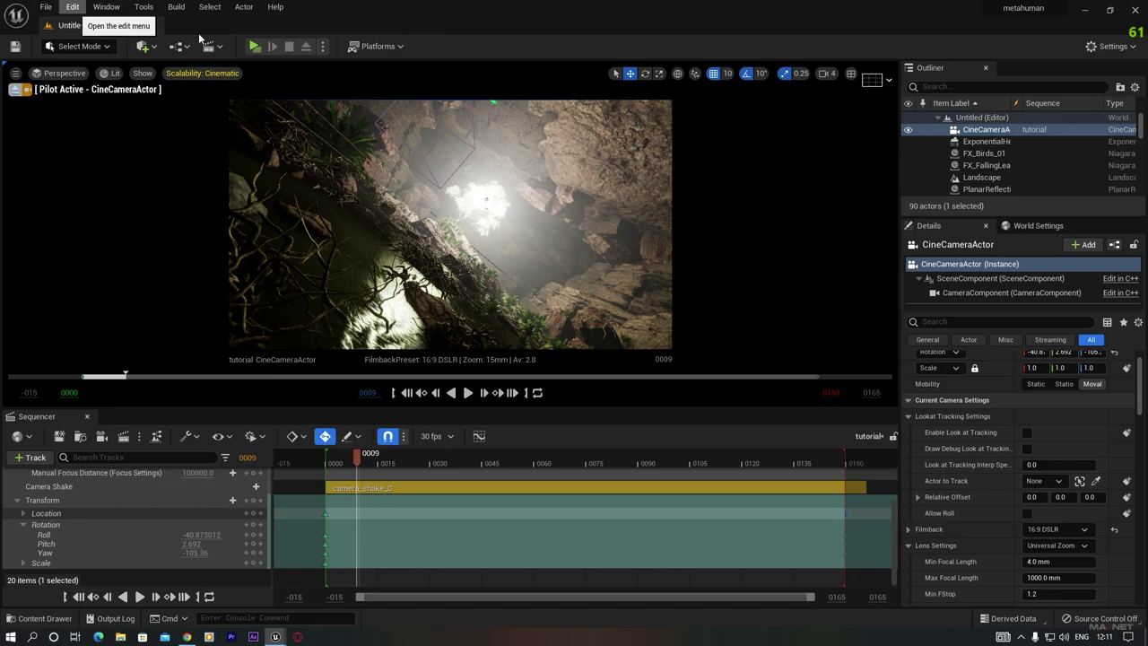
Search the plugins for "movie" to check whether the Movie Render Queue plugins are enabled, and close the plugin browser
left_click(71, 8)
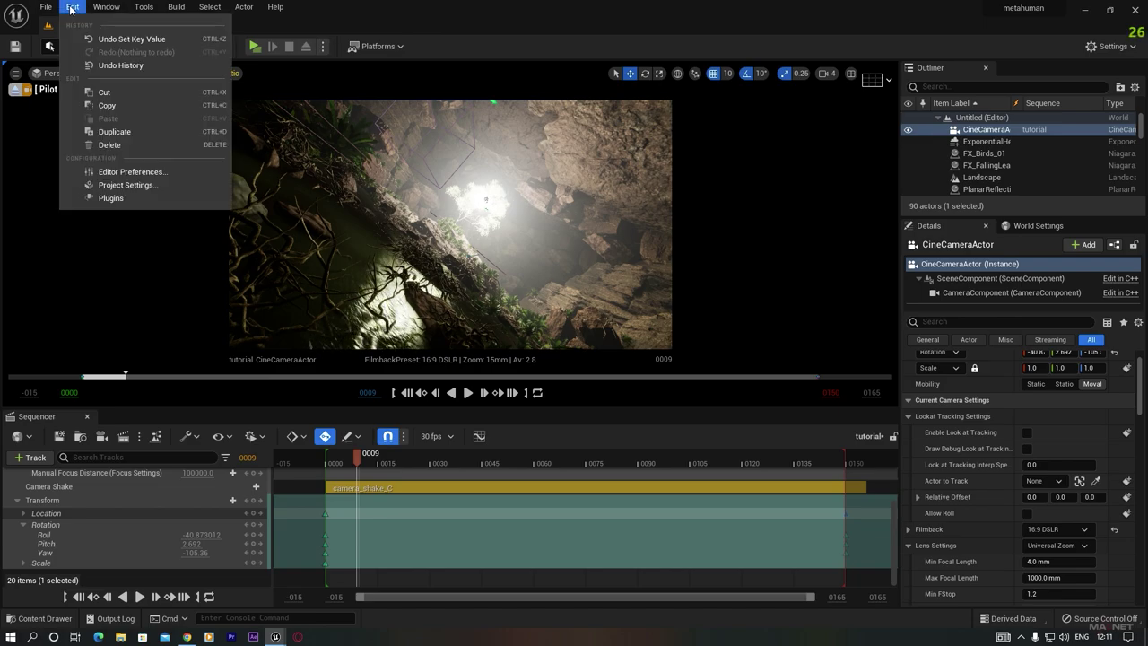
left_click(112, 199)
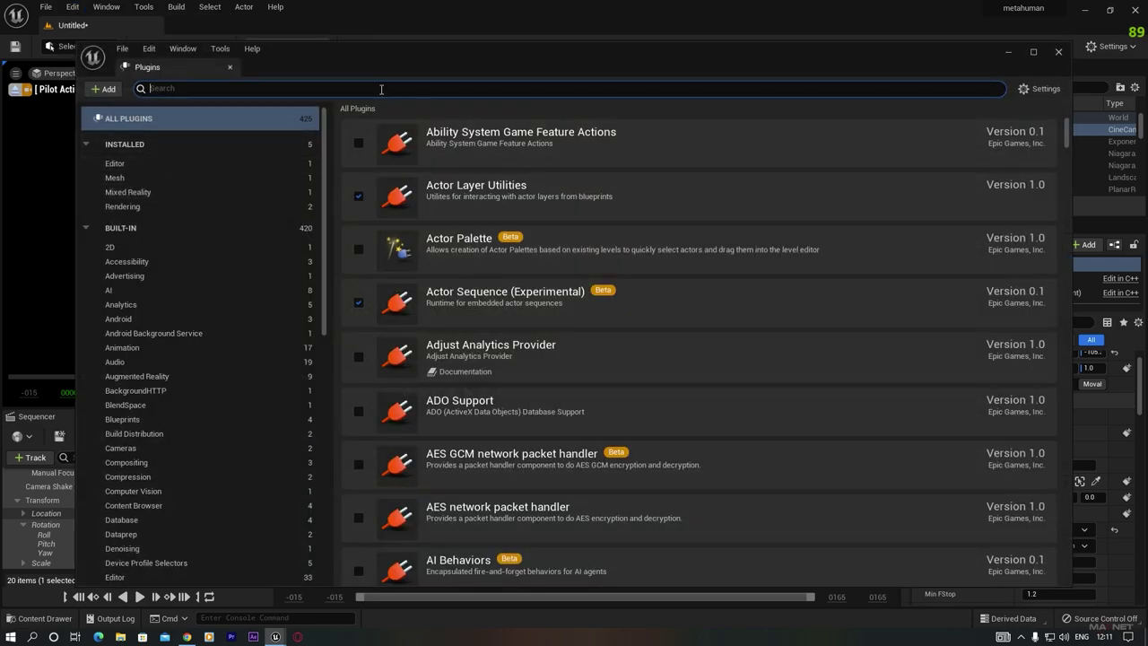
type("mo")
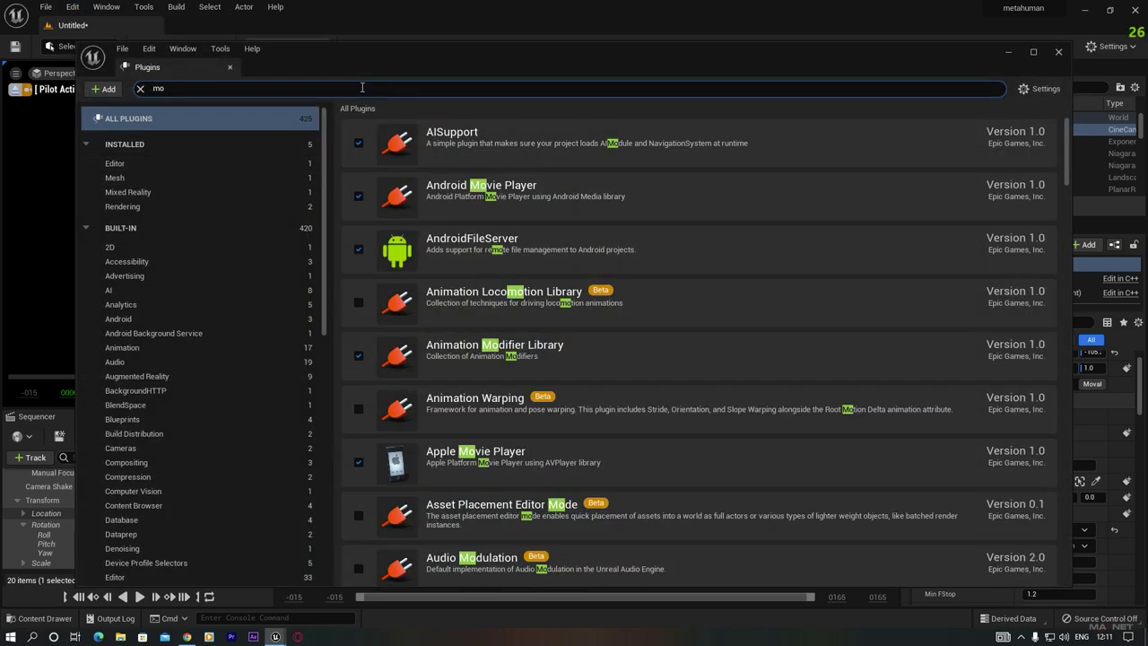
type("vie")
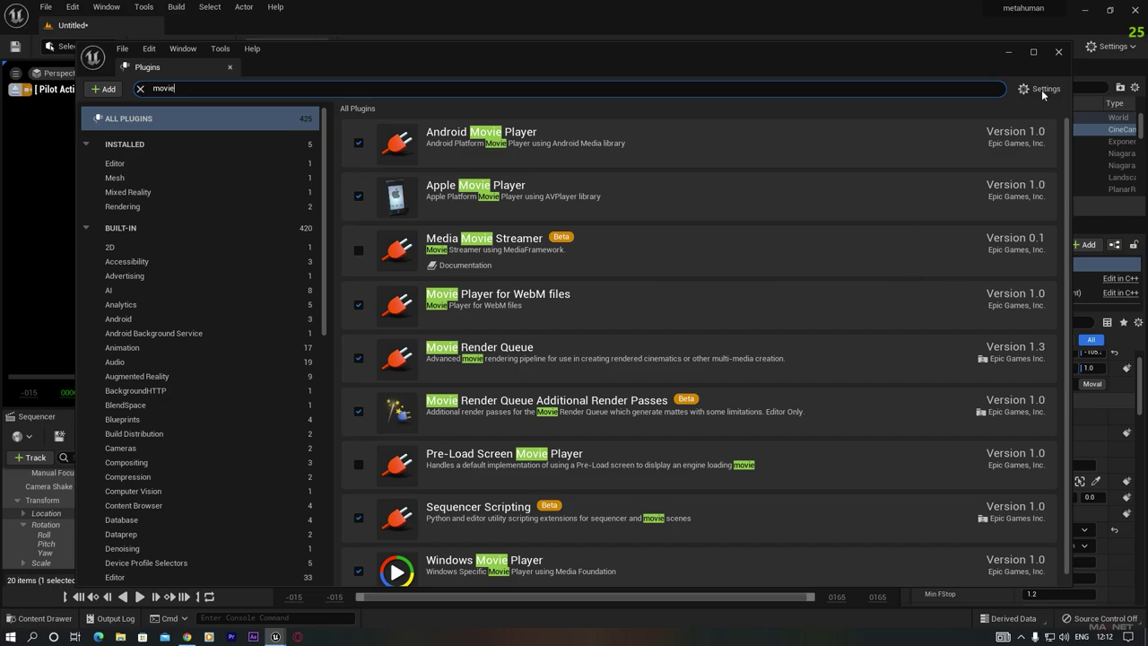
left_click(1059, 52)
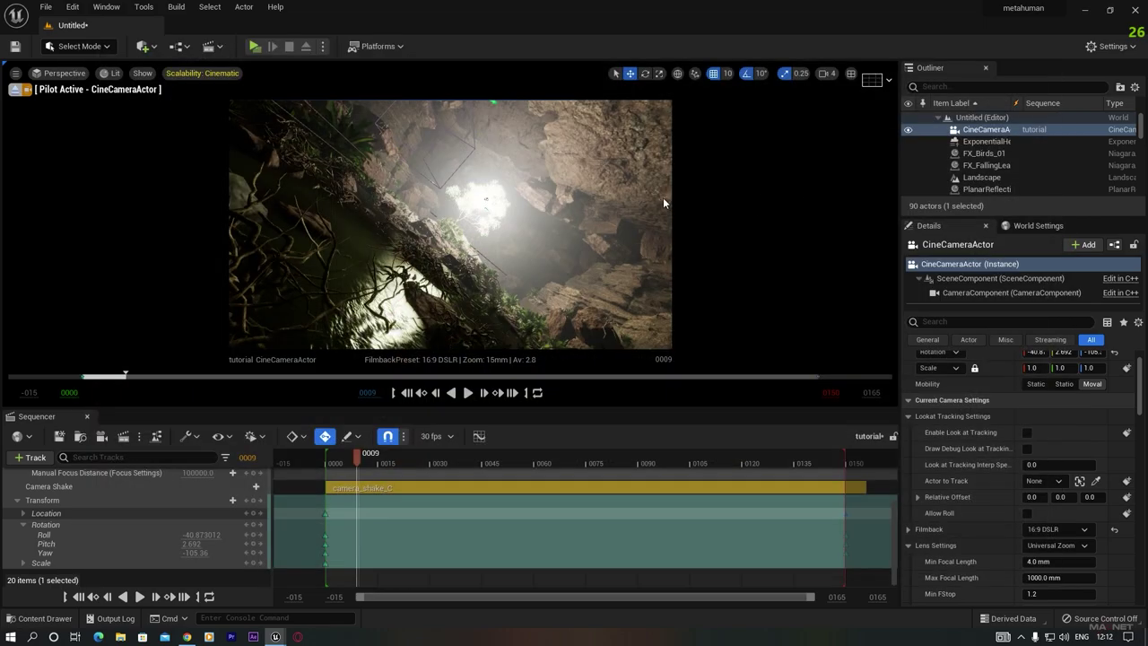
Open the Movie Render Queue and add the "tutorial" level sequence as a render job
left_click(107, 6)
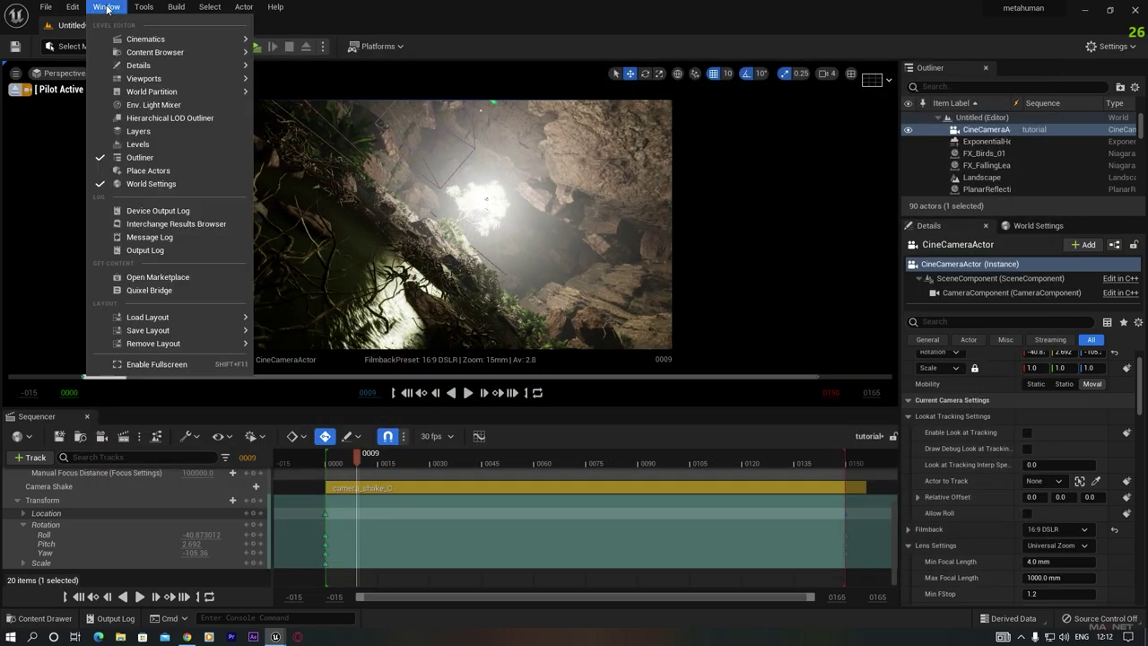
mouse_move(130, 40)
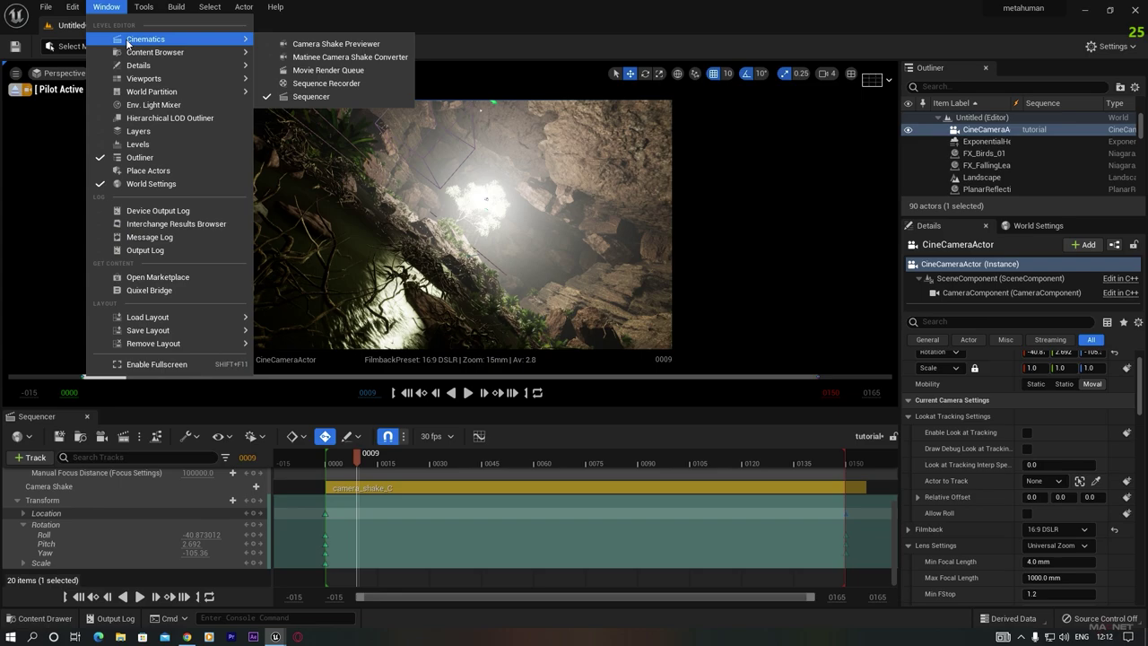
left_click(325, 71)
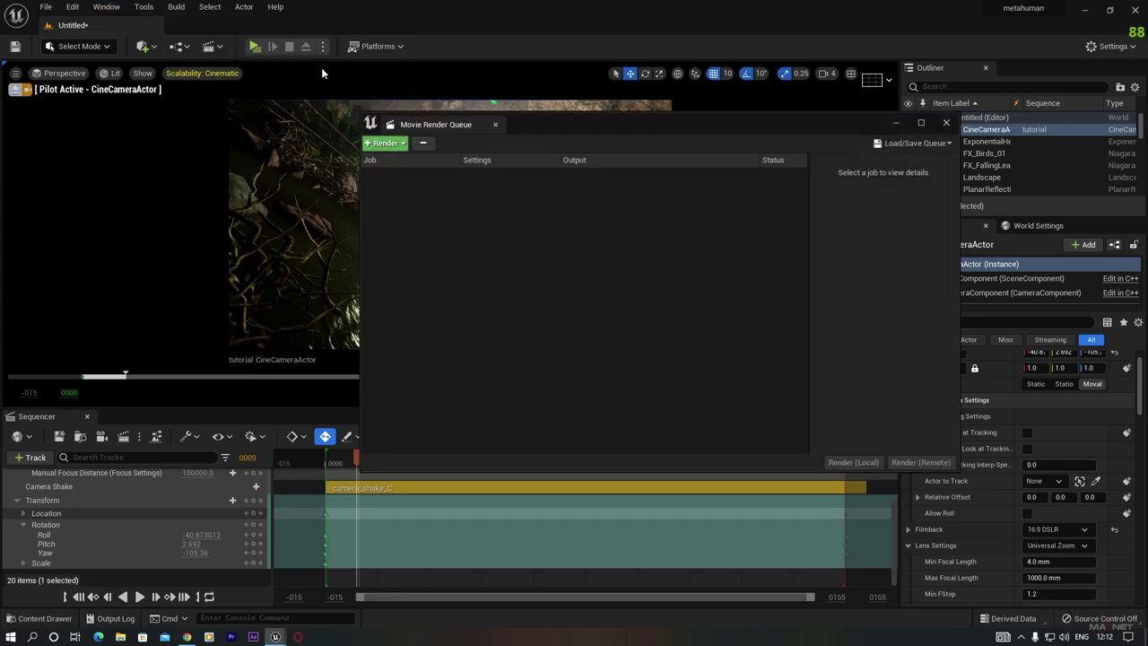
left_click_drag(597, 124, 551, 109)
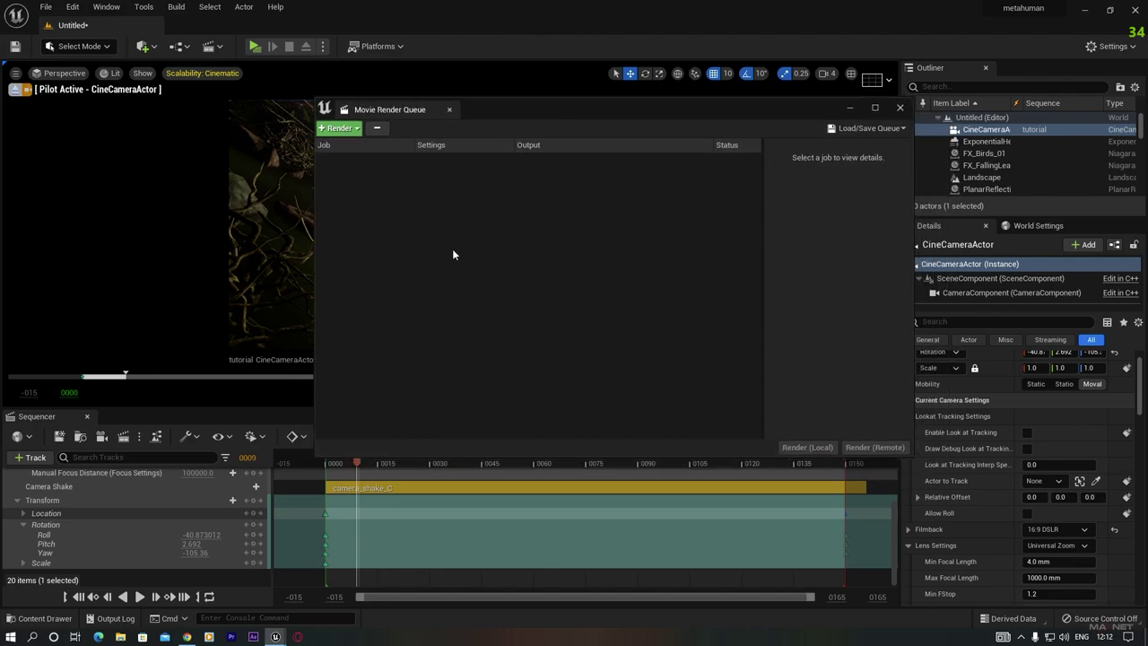
left_click(339, 128)
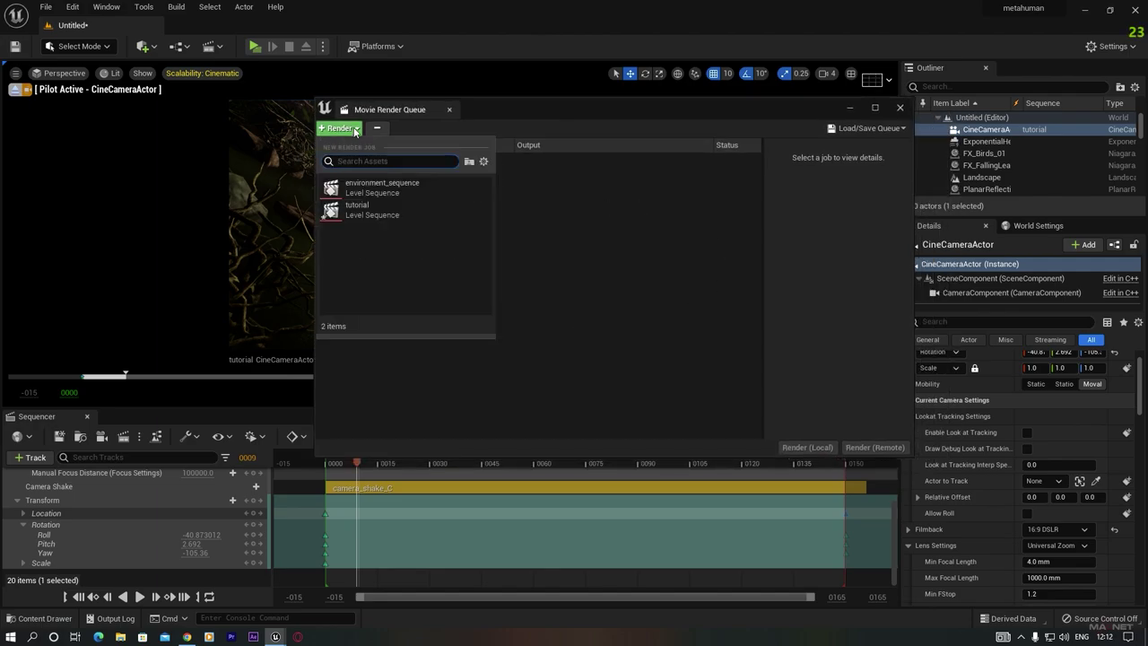
left_click(372, 208)
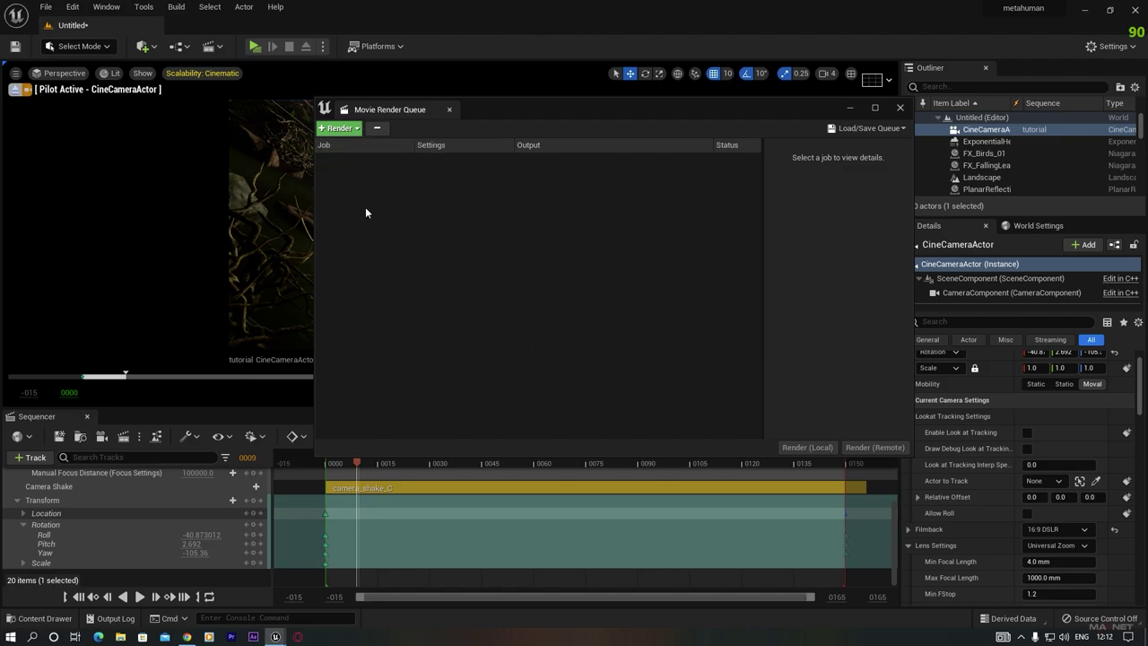
left_click_drag(568, 107, 609, 166)
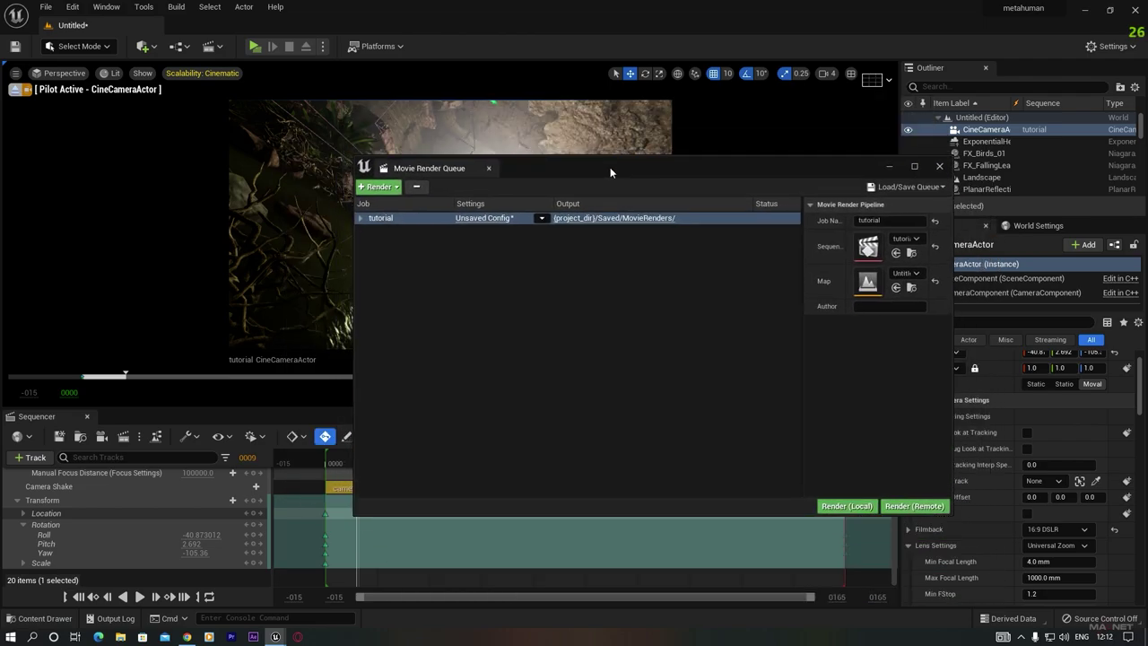
Open the tutorial job's render configuration and remove its .jpg Sequence [8bit] export
left_click(478, 218)
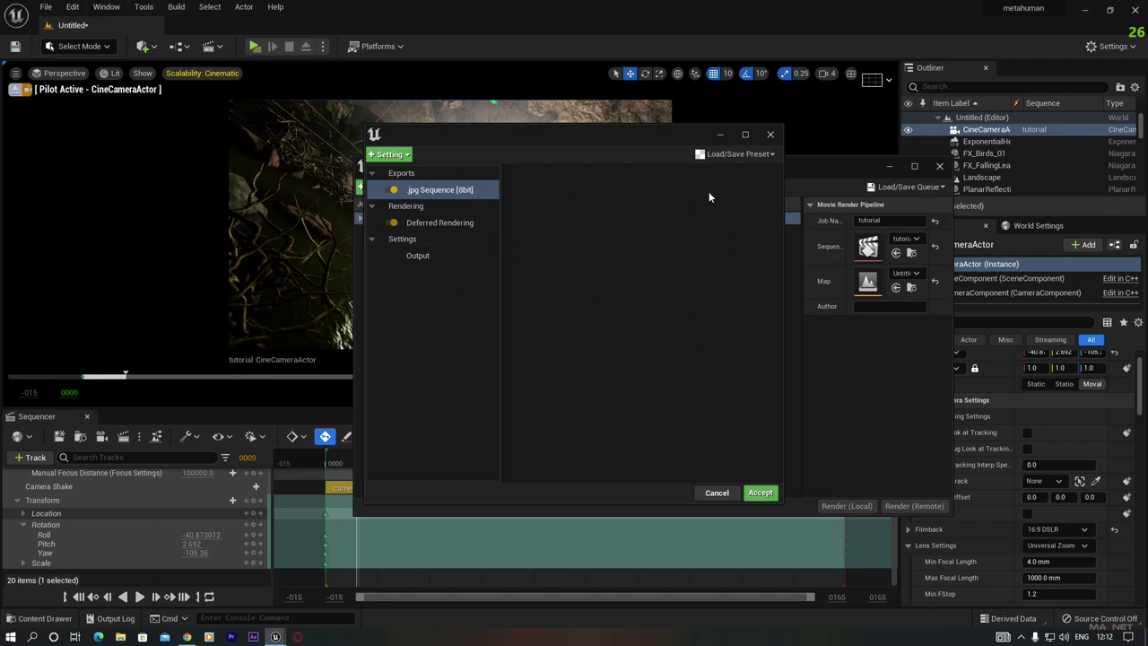
left_click(437, 194)
key("Delete")
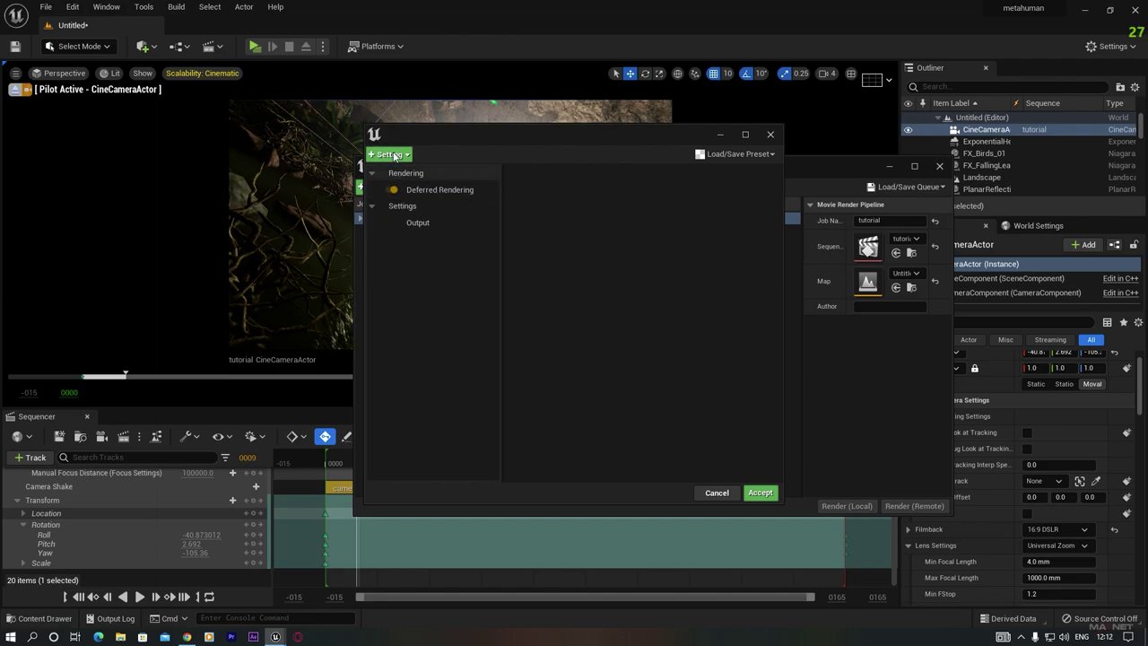
Add an Anti-aliasing setting to the render configuration and set its temporal sample count to 32
left_click(391, 154)
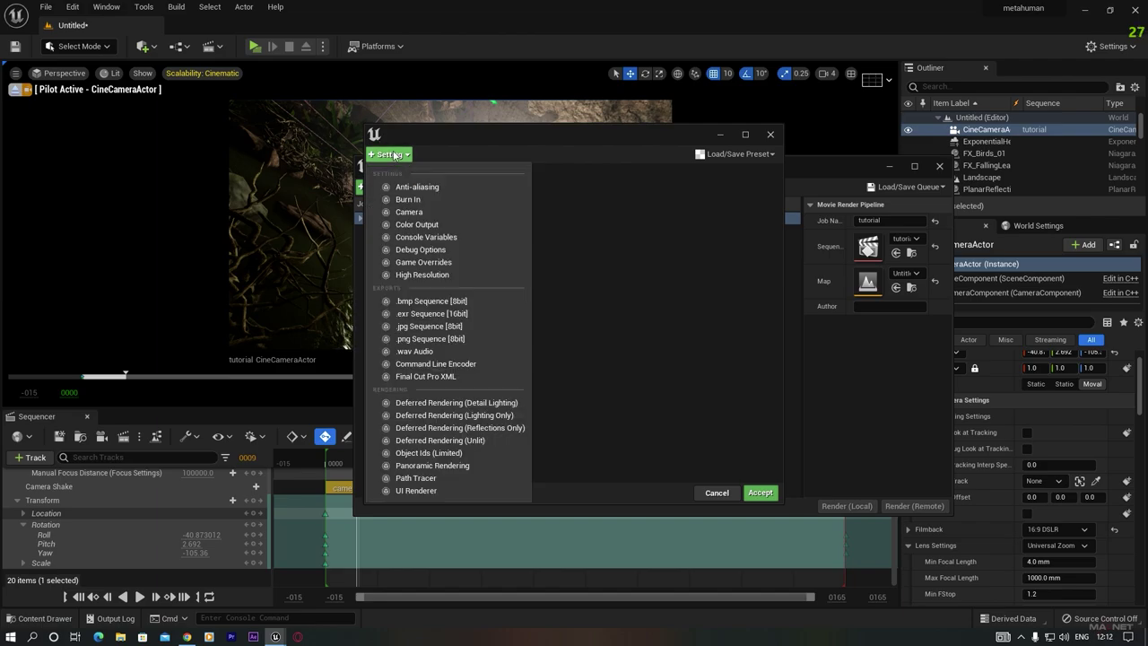
left_click(427, 188)
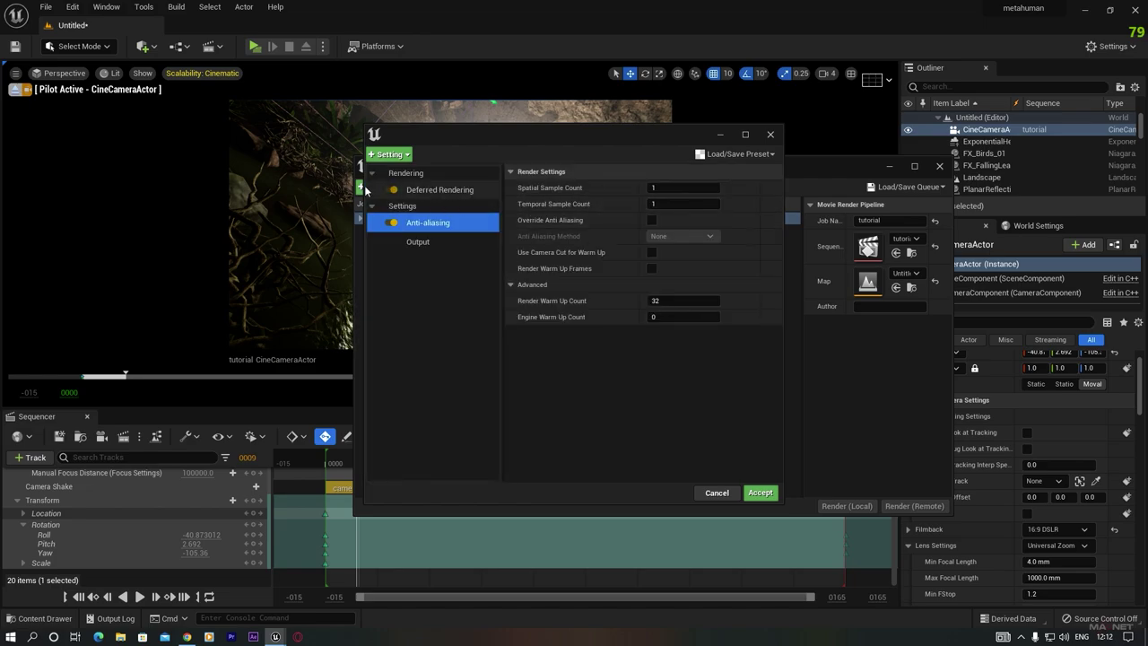
left_click(653, 204)
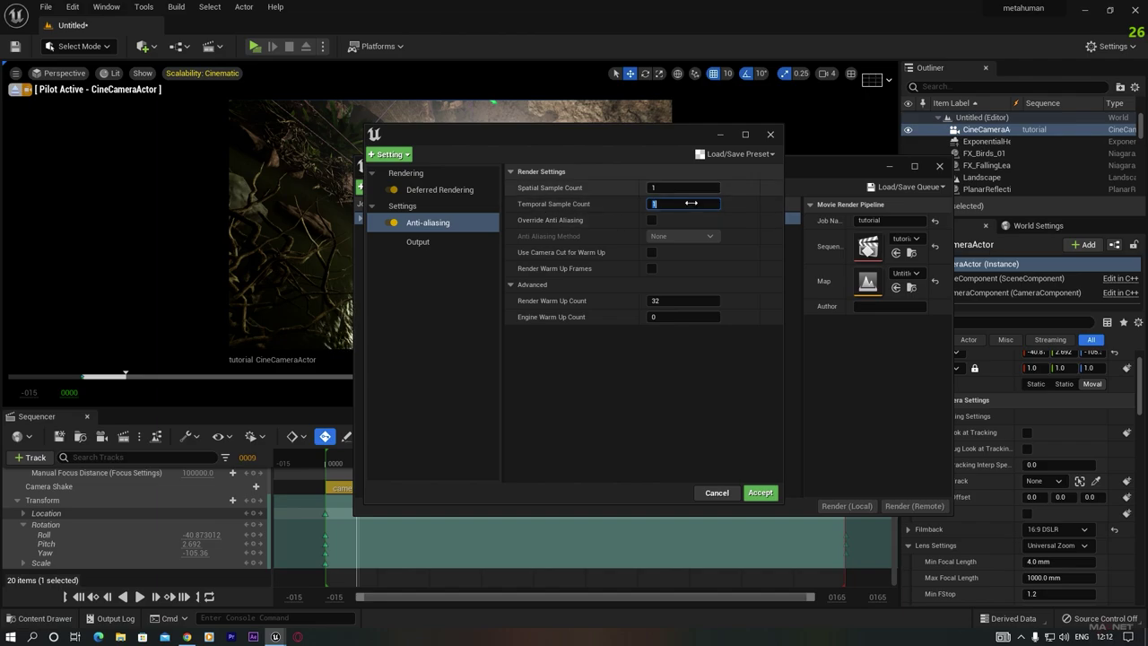
type("3")
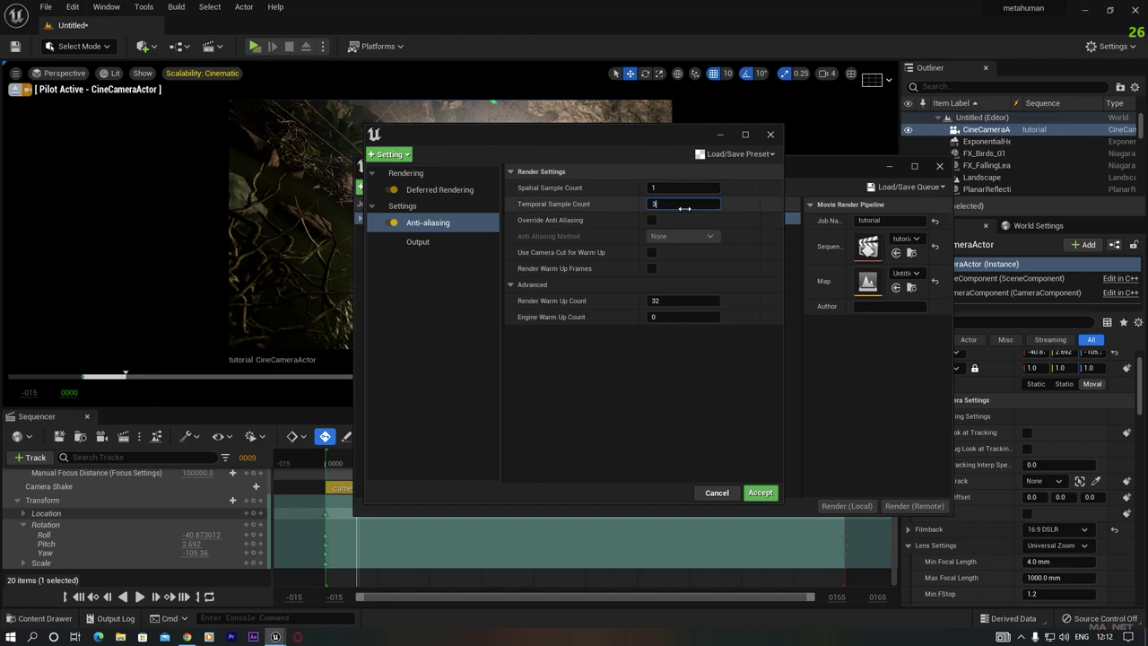
type("2")
key("Return")
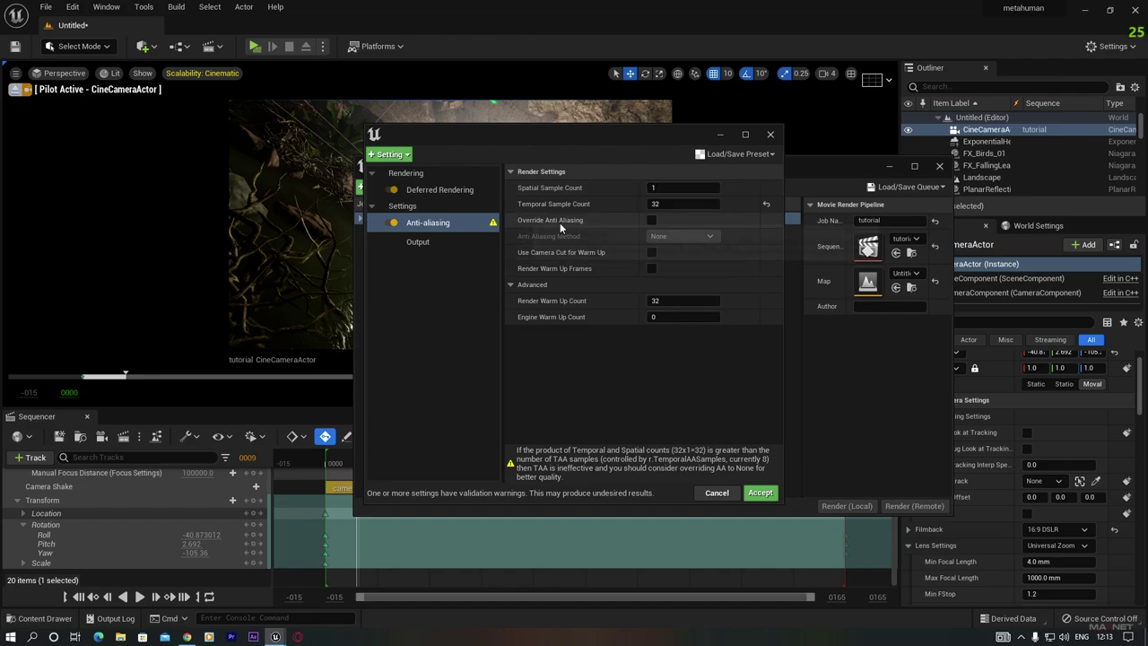
Override the anti-aliasing and choose Multisample Anti-Aliasing (MSAA) as the method
left_click(653, 220)
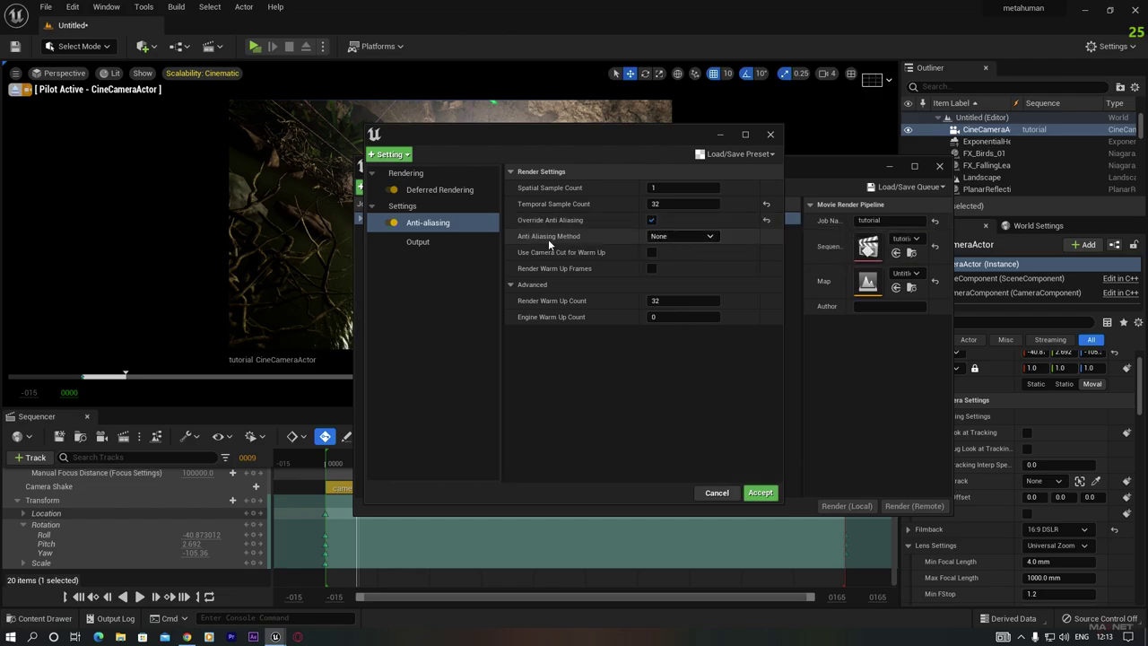
left_click(684, 237)
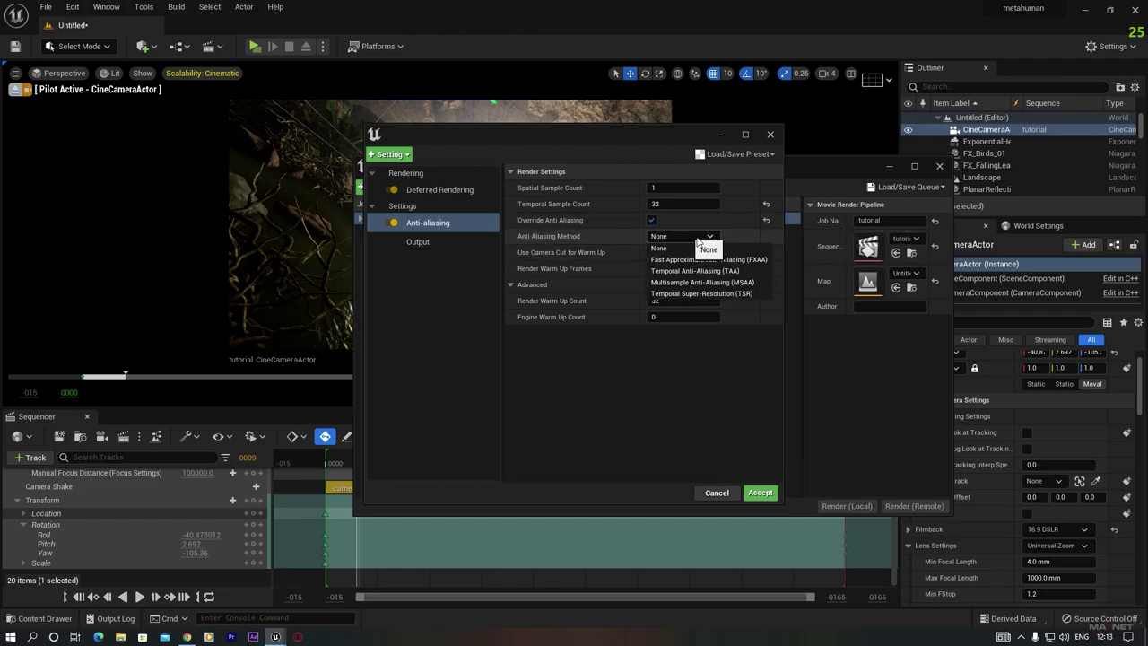
left_click(717, 283)
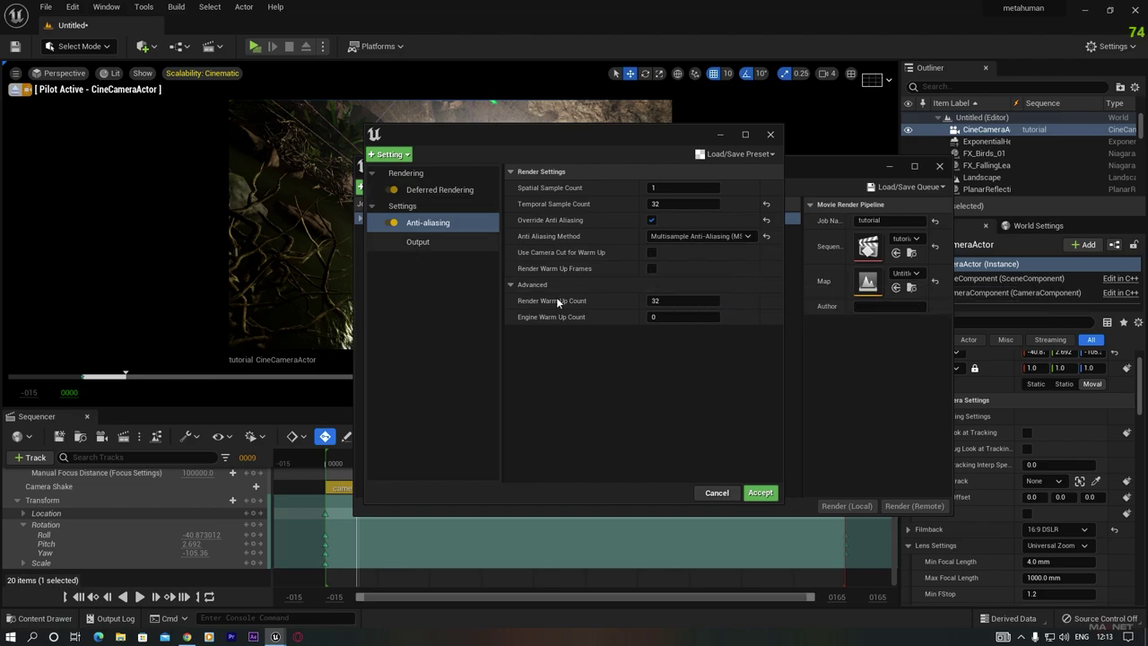
Enable Use Camera Cut for Warm Up and Render Warm Up Frames, with a render warm up count of 128
left_click(652, 252)
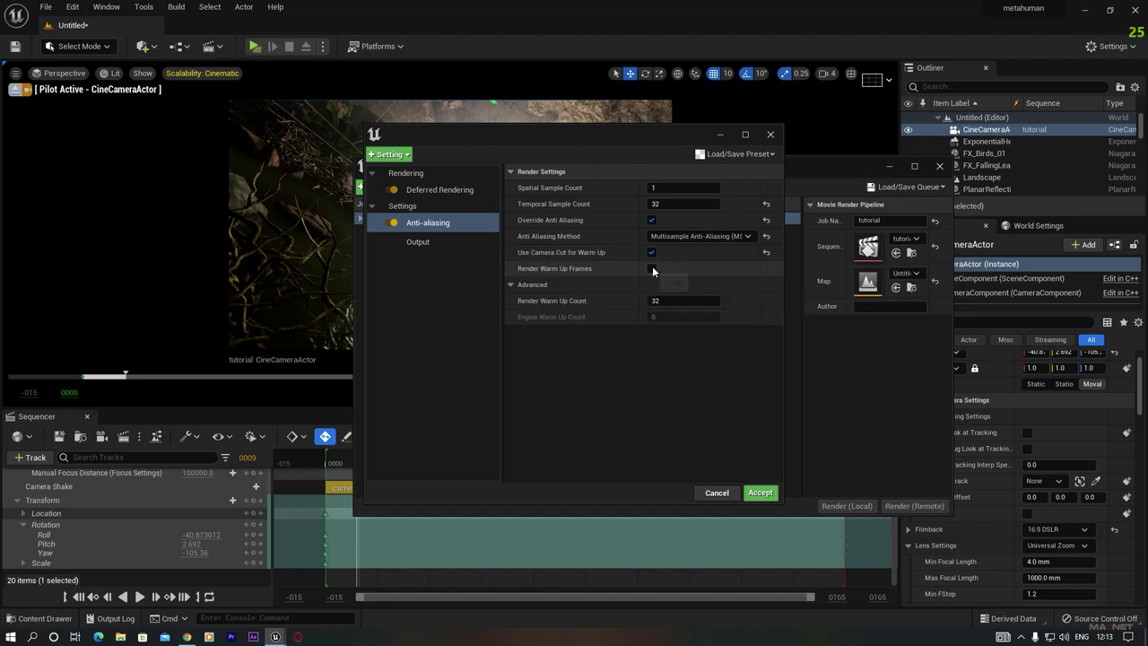
left_click(652, 268)
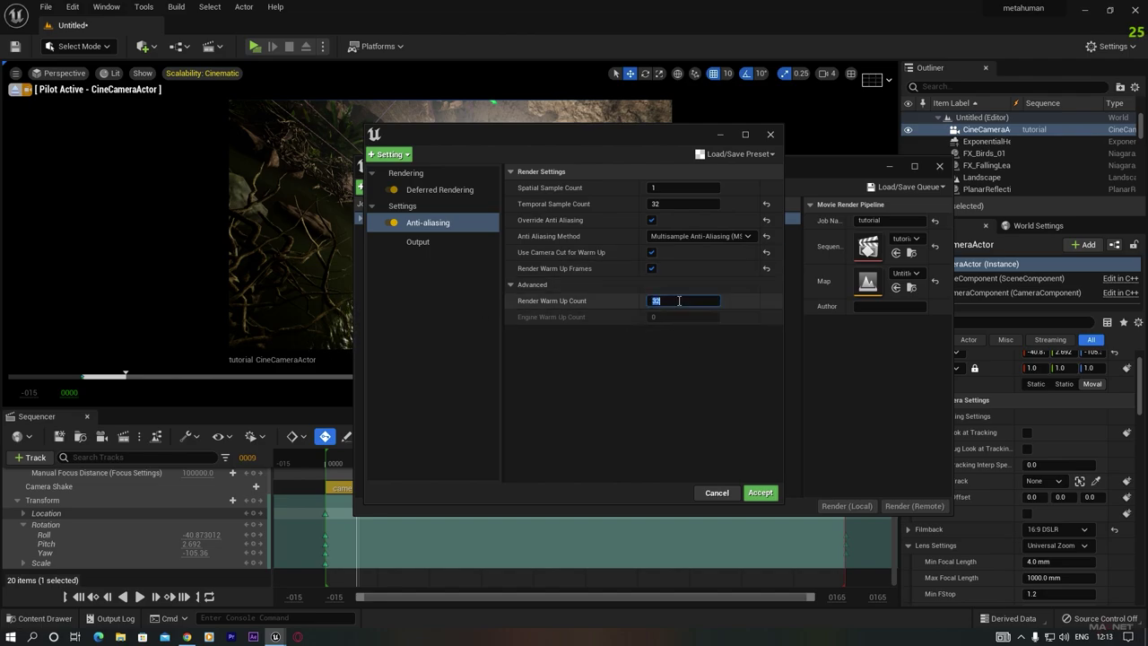
type("128")
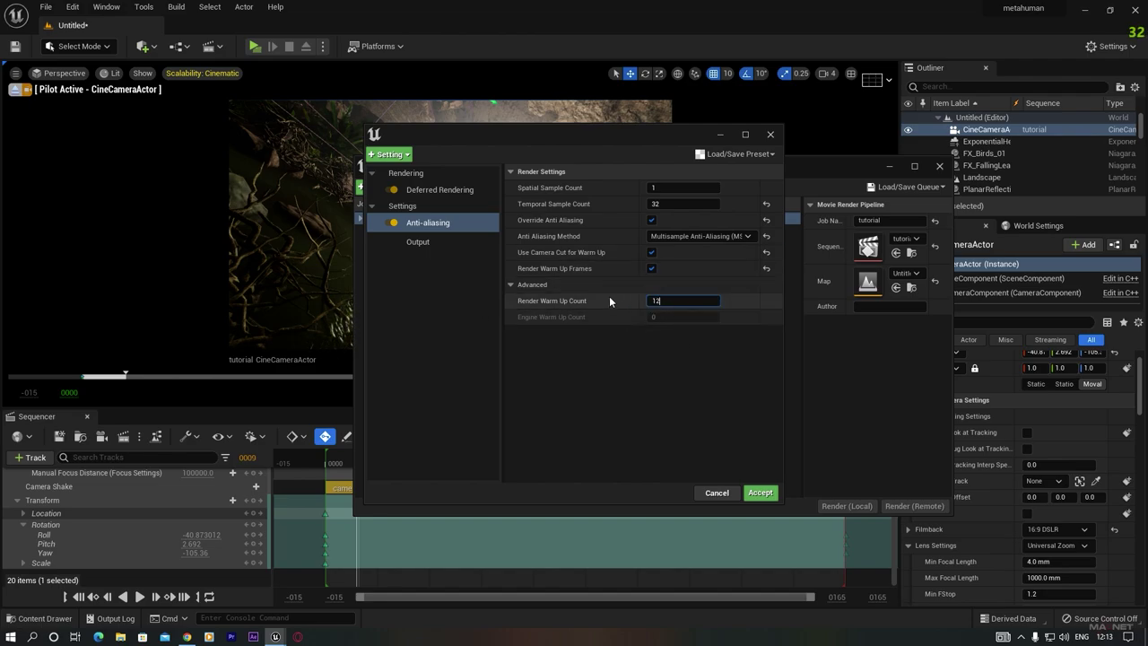
key("Return")
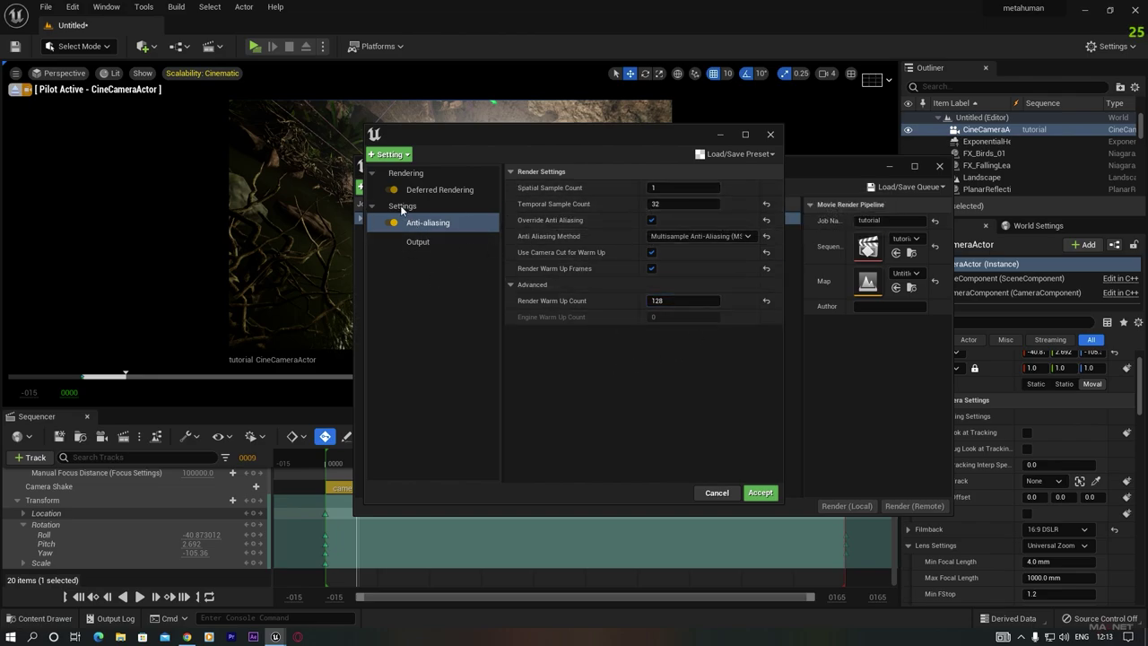
Add a Camera setting to the render configuration and set its shutter timing to Frame Close
left_click(389, 154)
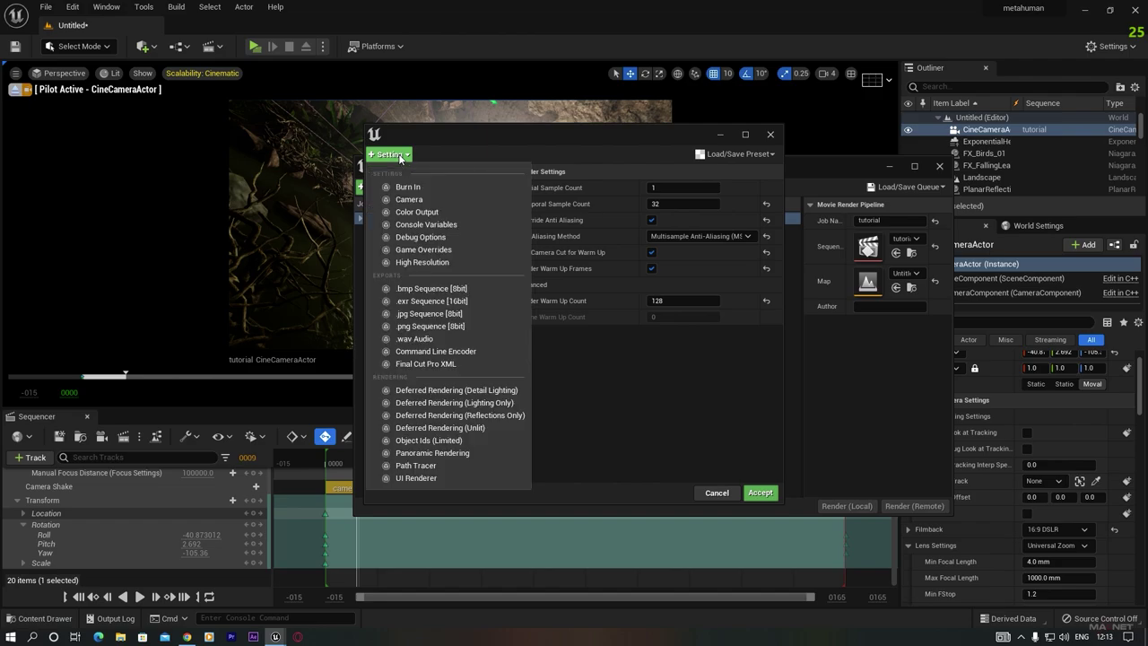
left_click(421, 198)
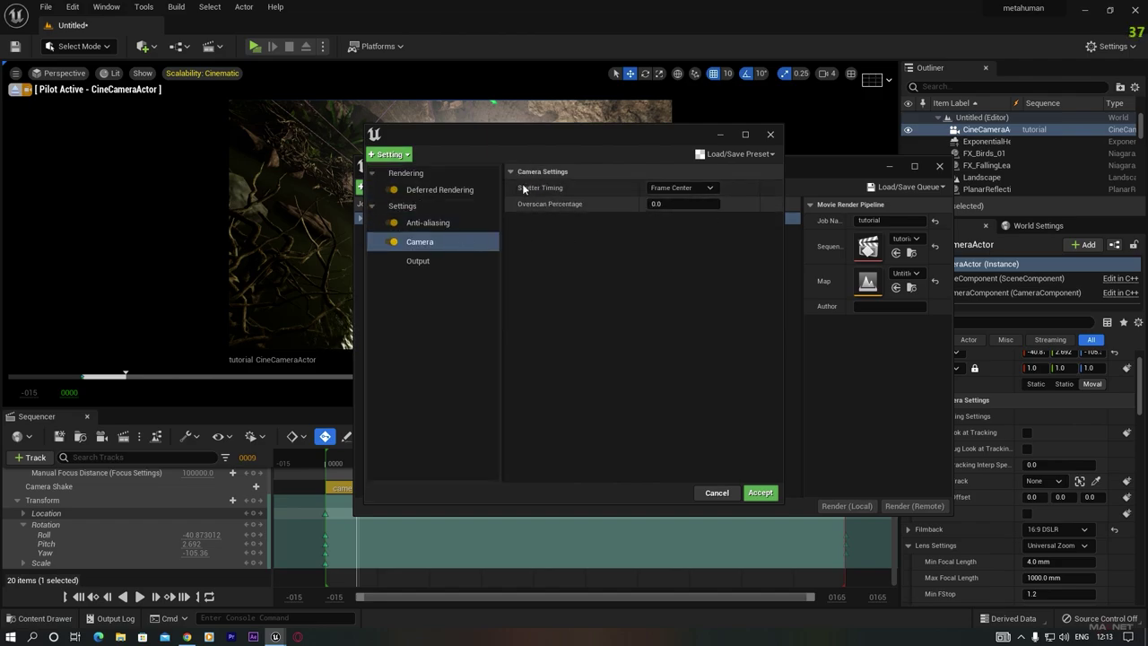
left_click(681, 188)
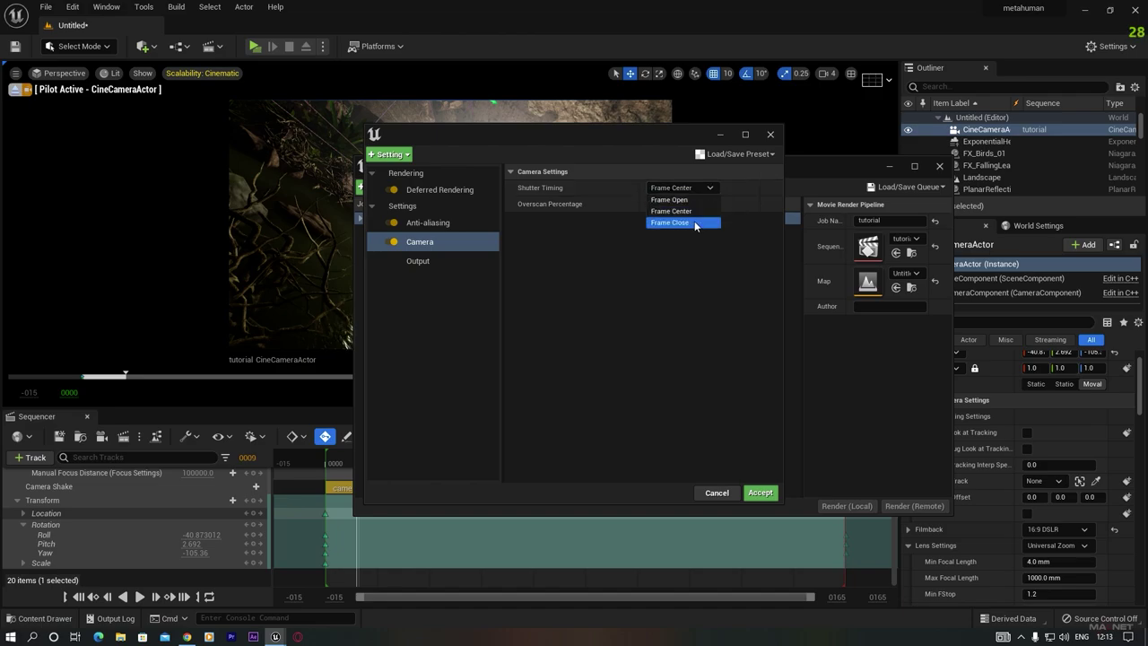
left_click(694, 222)
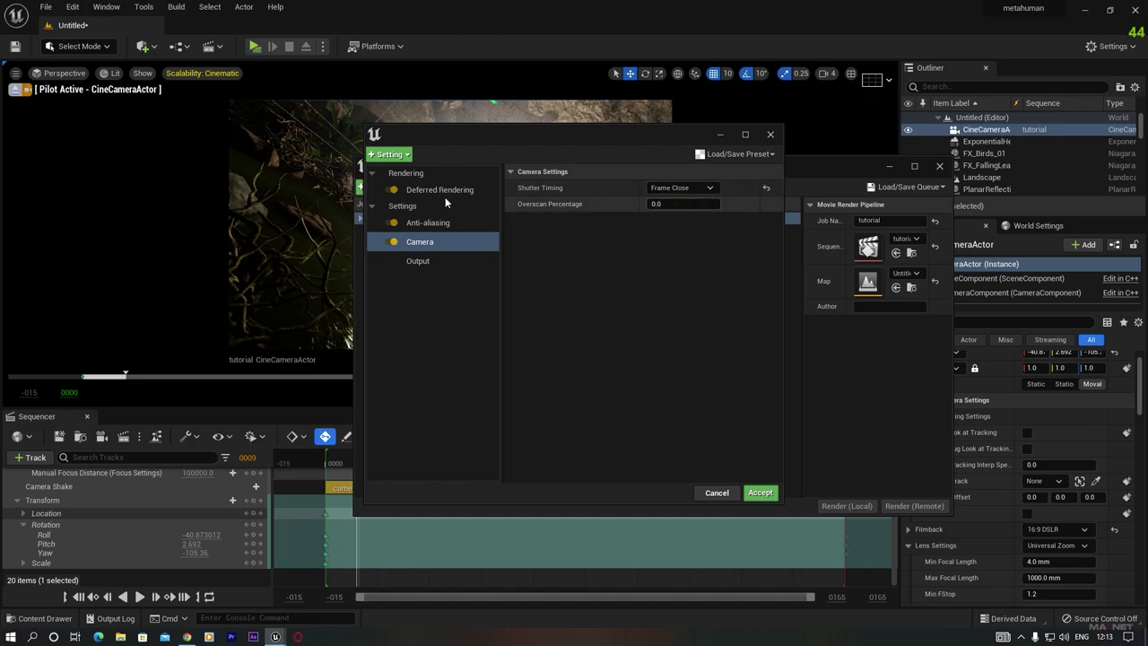
Add a Game Overrides setting and a High Resolution setting with Override Sub Surface Scattering enabled
left_click(402, 157)
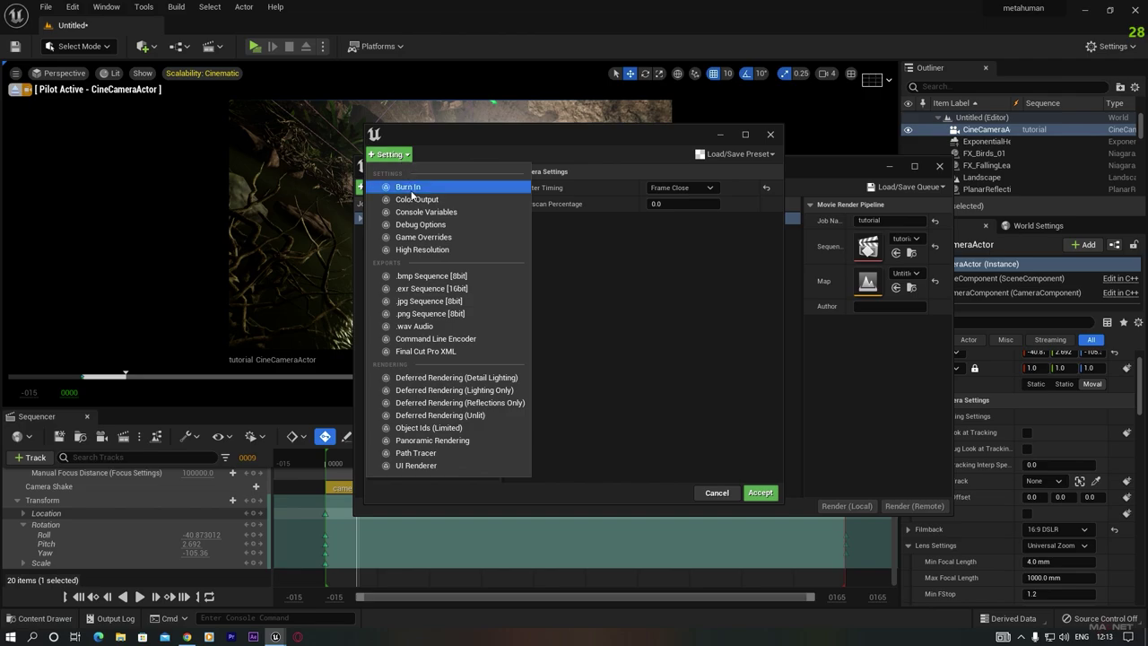
left_click(469, 237)
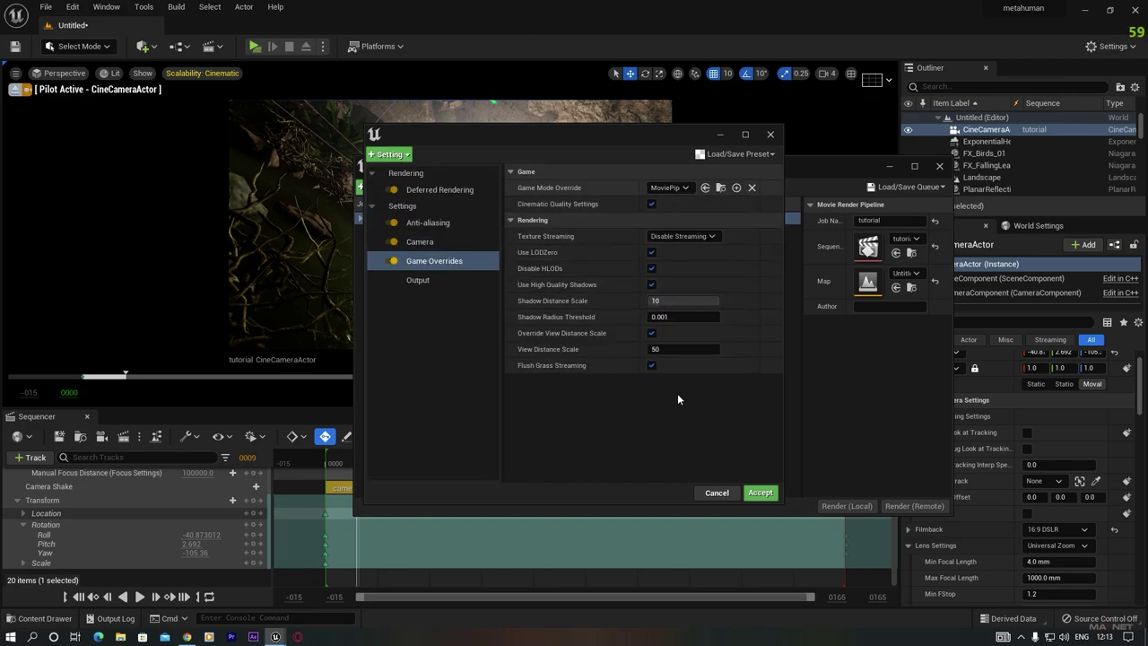
left_click(388, 155)
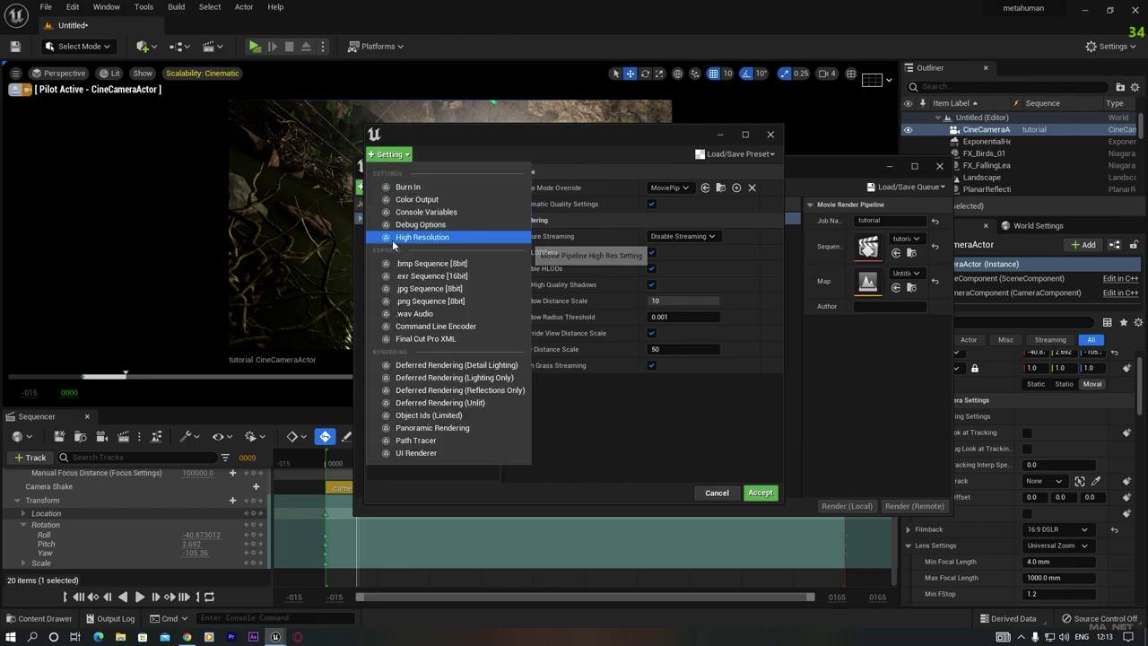
left_click(420, 237)
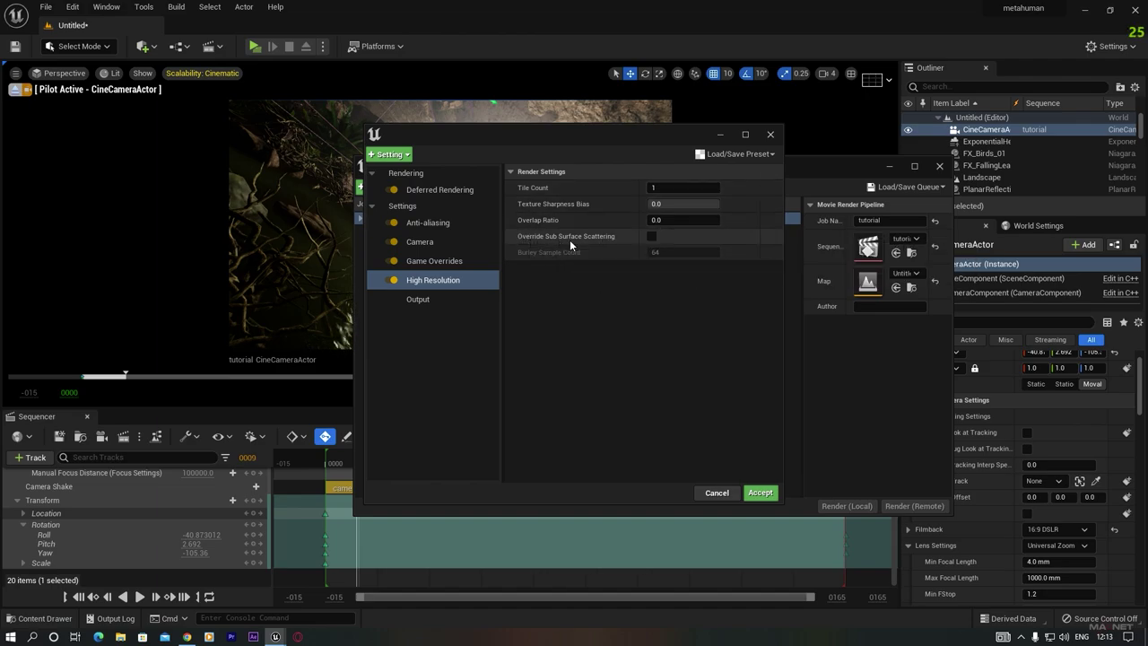
left_click(651, 236)
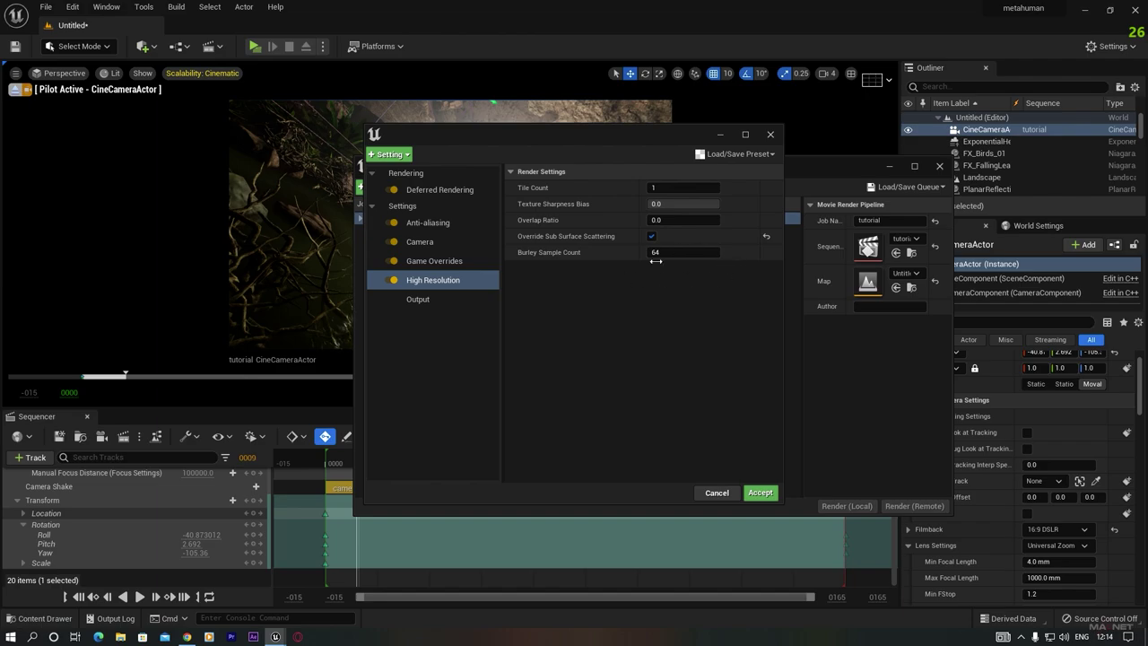
Add an .exr Sequence [16bit] export and set the output directory to the F:/ue output/cave render/8th folder
left_click(390, 154)
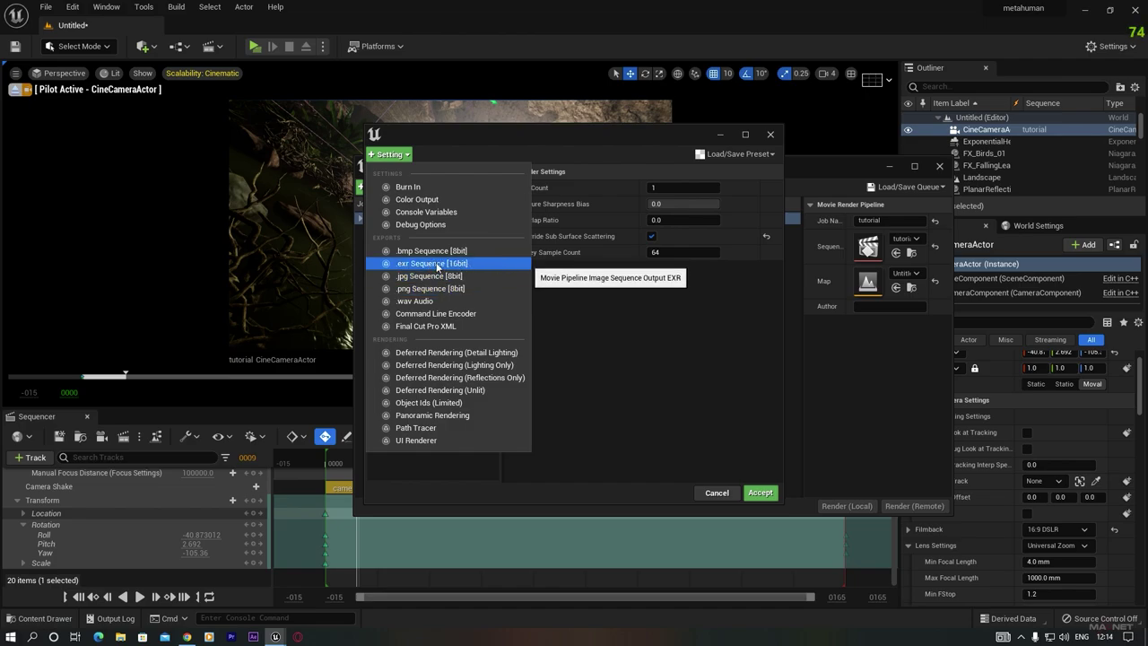
left_click(438, 264)
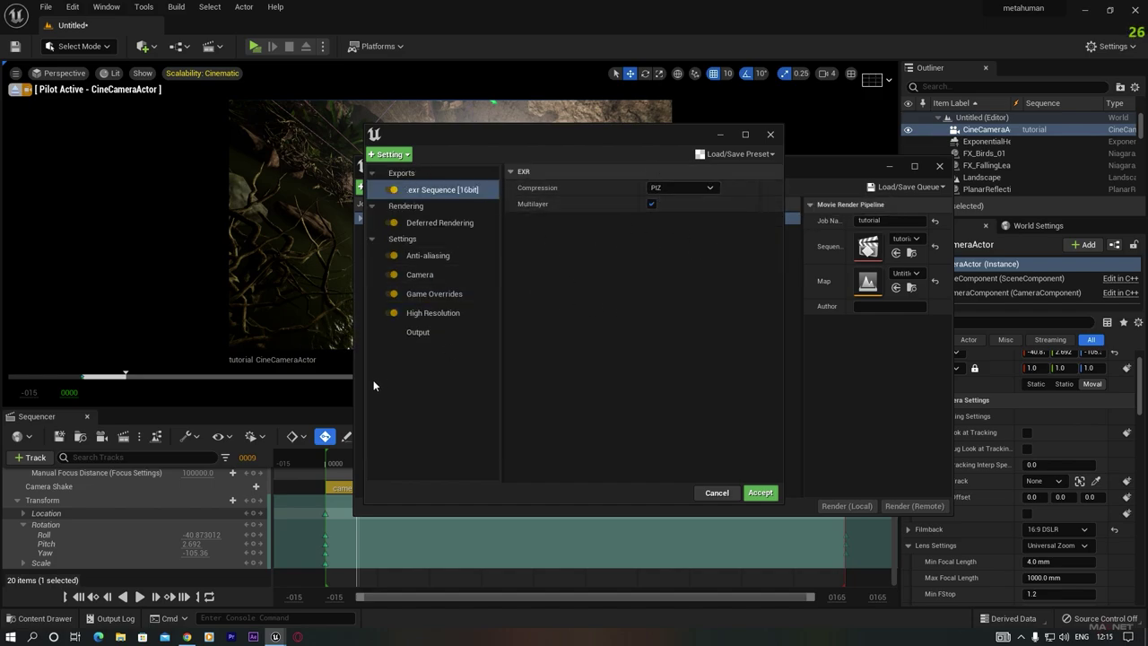
left_click(430, 334)
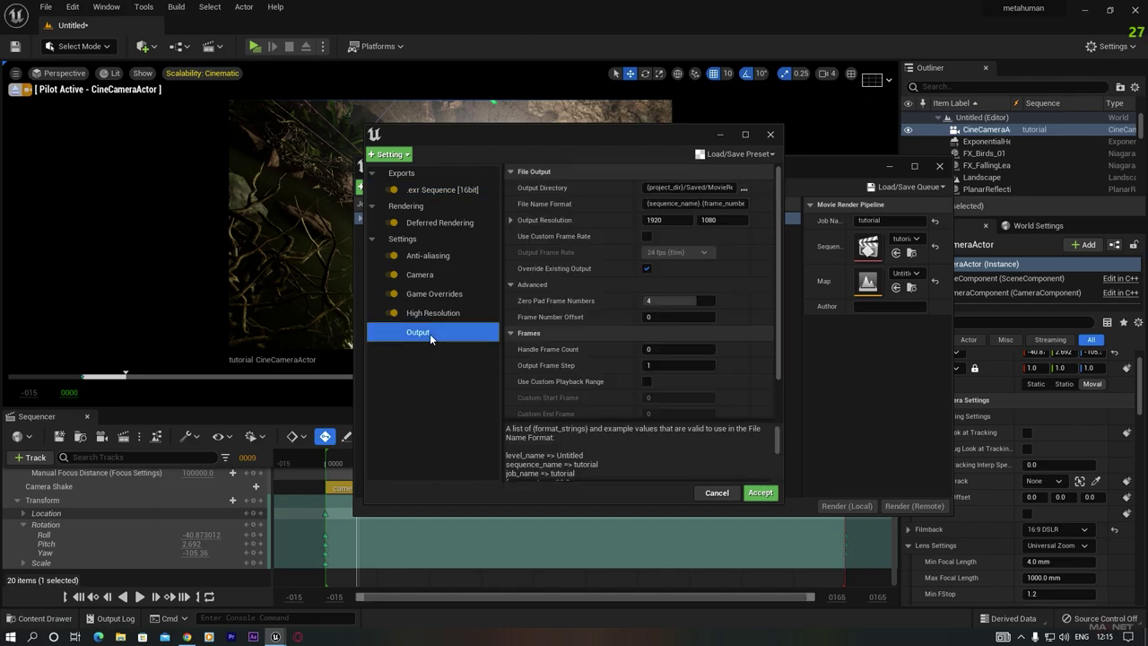
left_click(744, 188)
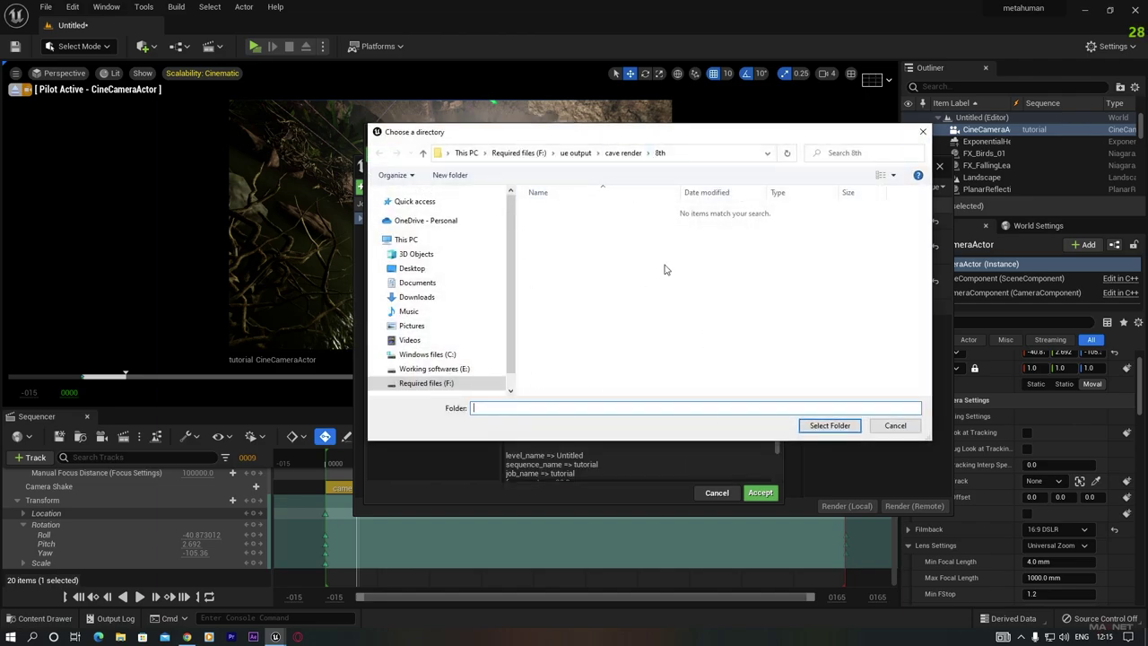
left_click(828, 426)
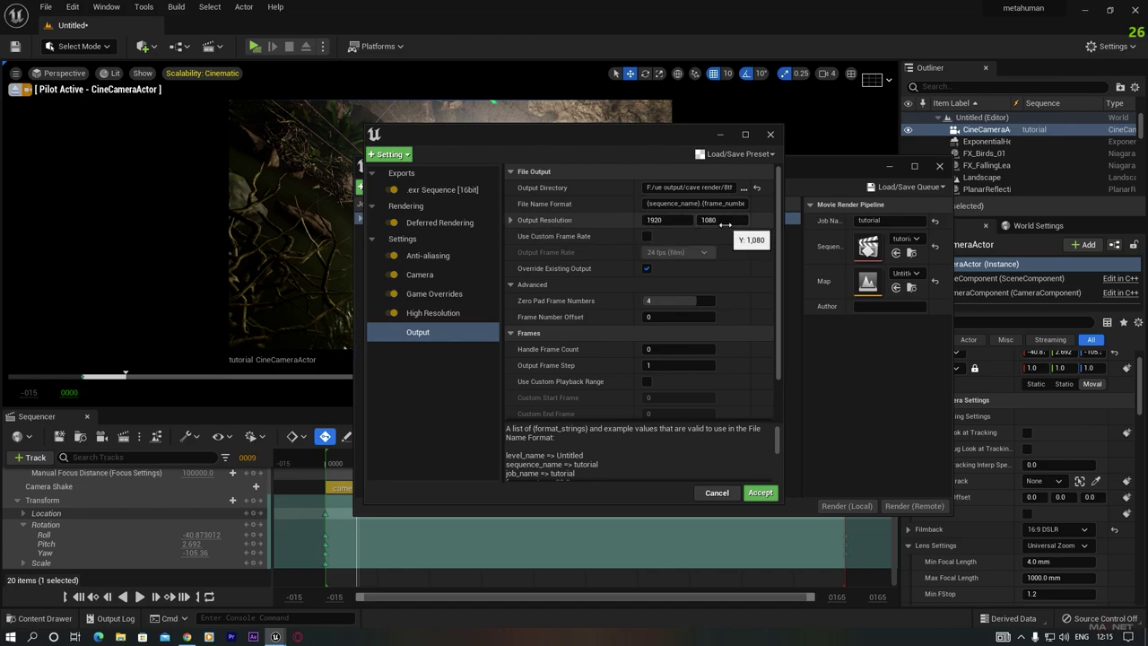
Enable a custom output frame rate of 23.976 (NTSC/24), accept the render configuration and close the Movie Render Queue
left_click(646, 237)
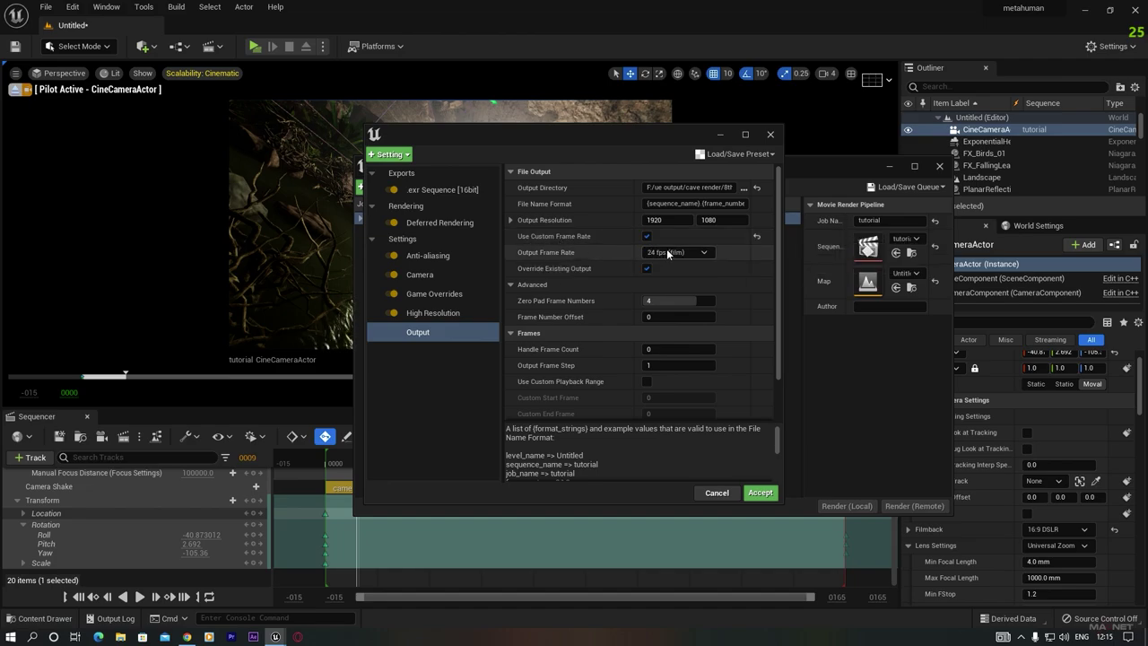
left_click(702, 253)
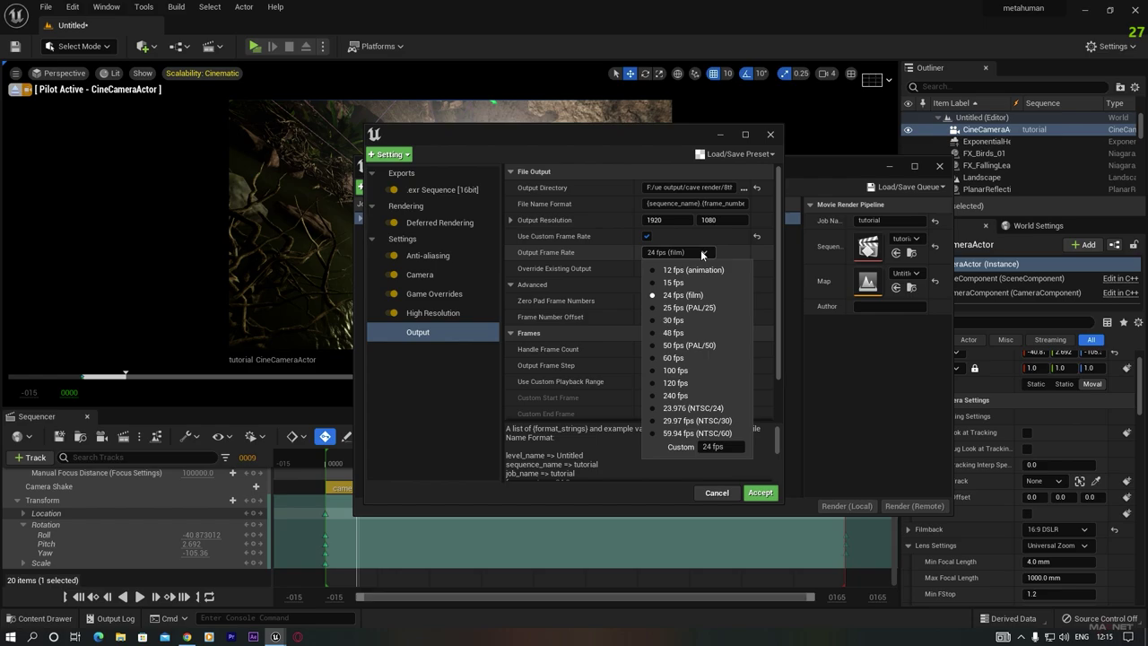
left_click(693, 408)
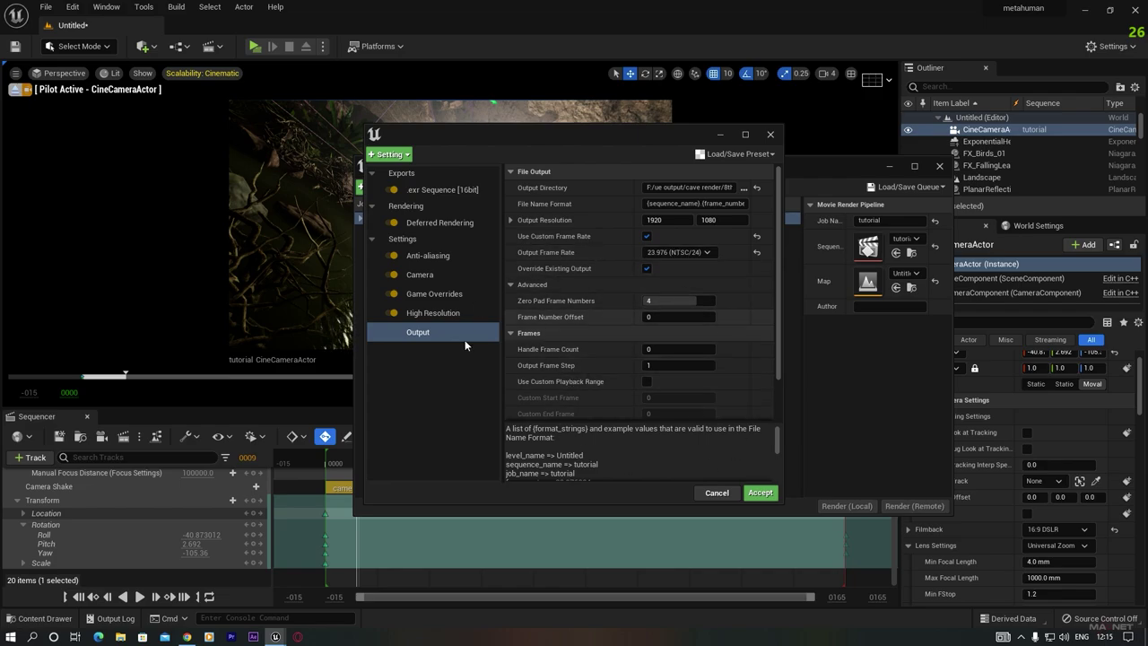
left_click(759, 493)
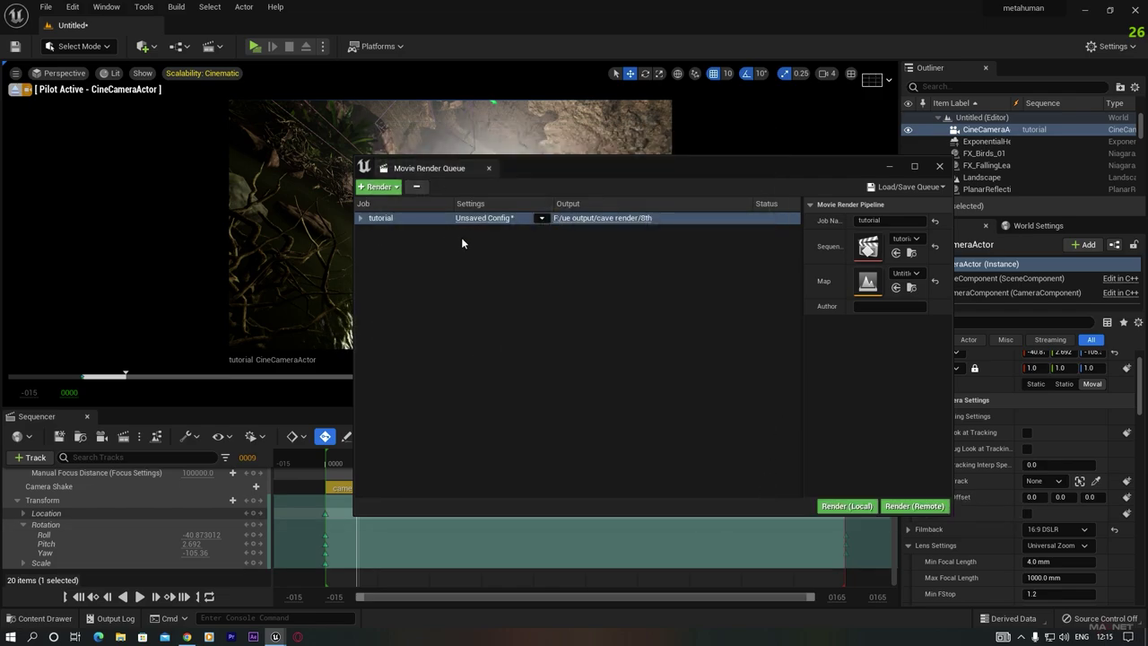
left_click_drag(618, 166, 561, 136)
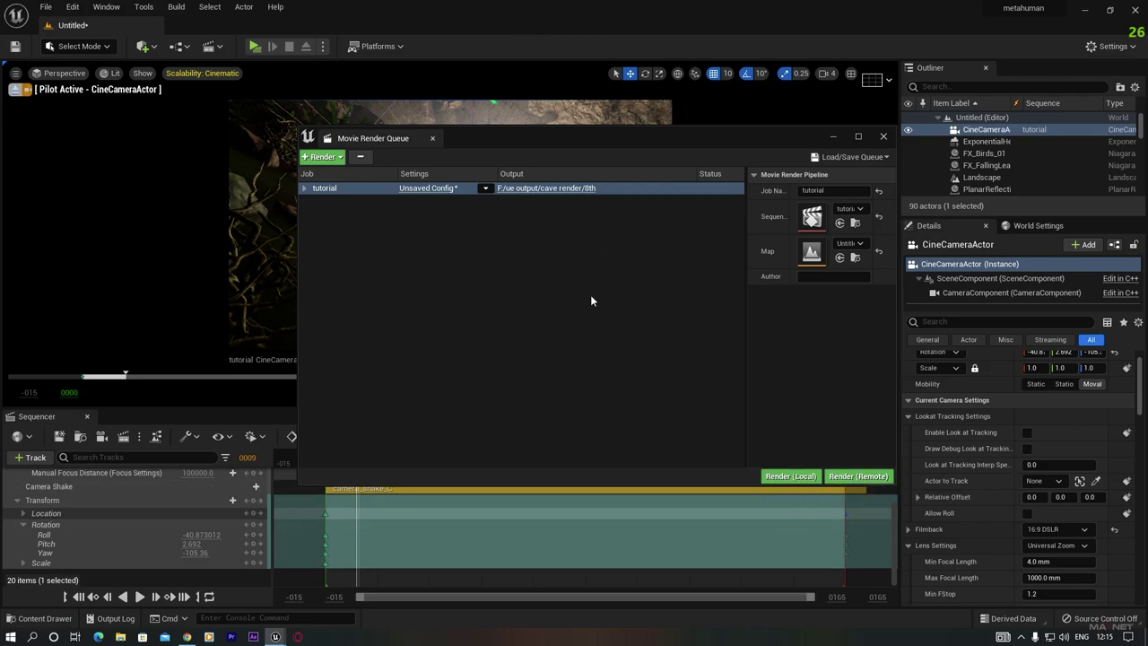
left_click(882, 138)
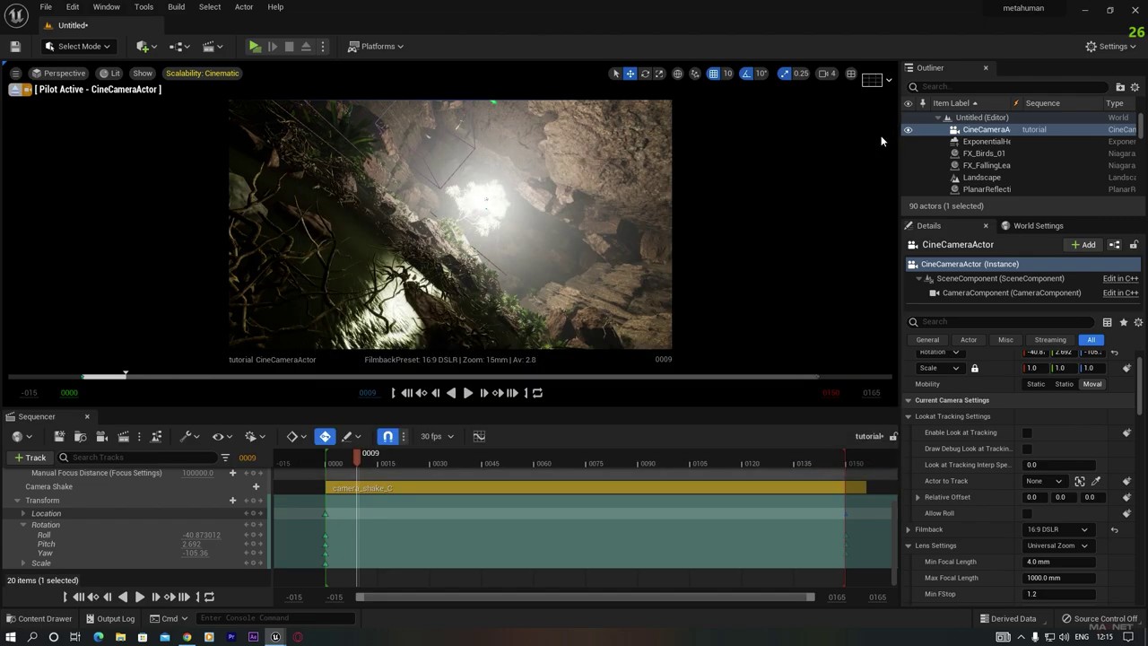
Scrub through the tutorial sequence to review the camera move, and play it from about frame 4
left_click_drag(359, 454, 720, 459)
left_click_drag(519, 466, 426, 459)
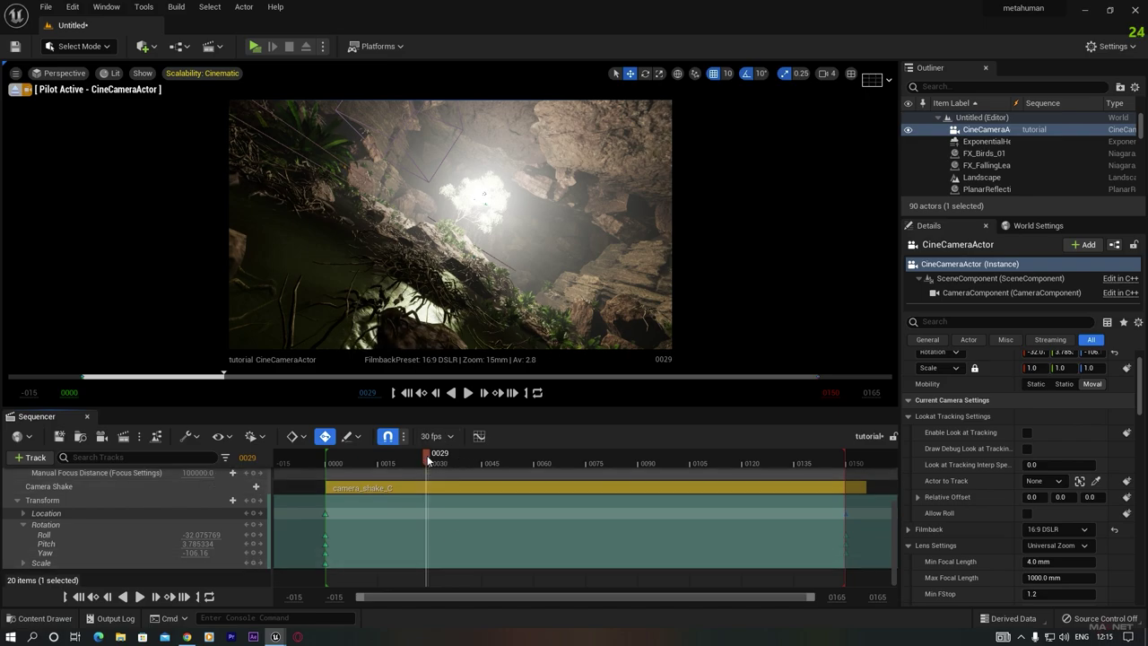
left_click_drag(480, 471, 603, 489)
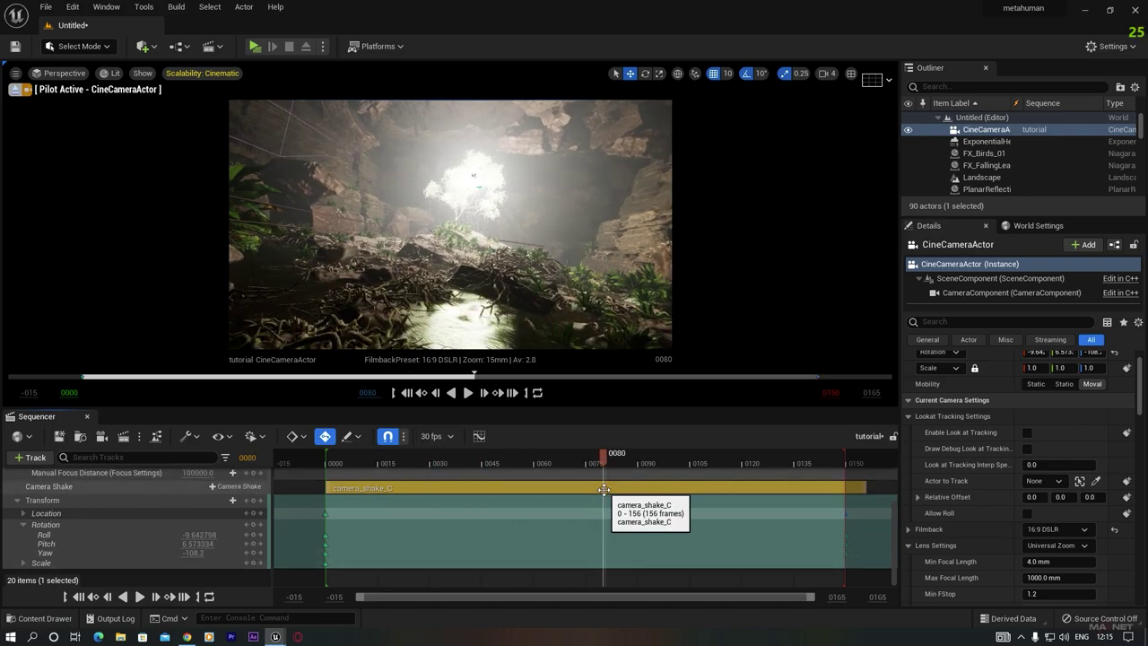
left_click(342, 460)
key("space")
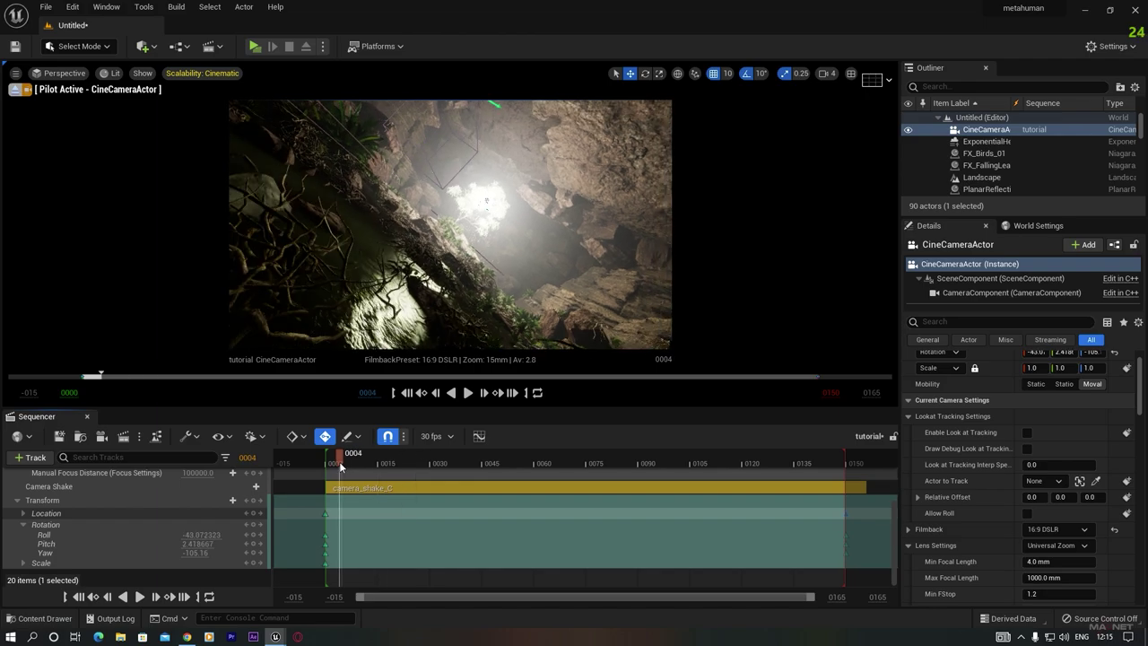